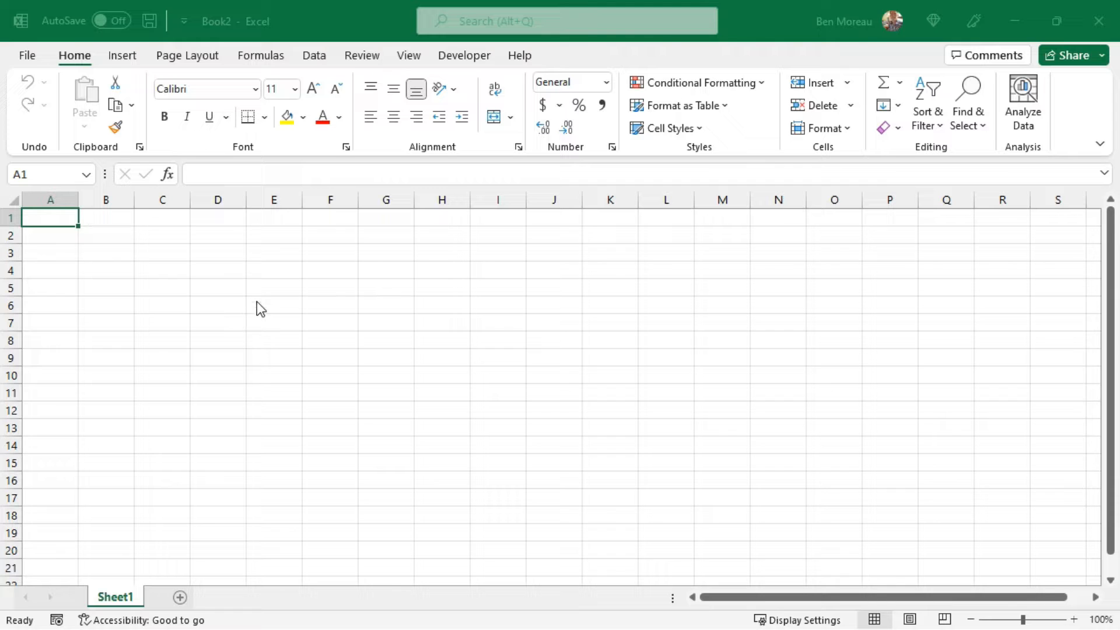
Step: Rename the Sheet1 worksheet to Schedule
left_click(117, 597)
right_click(114, 594)
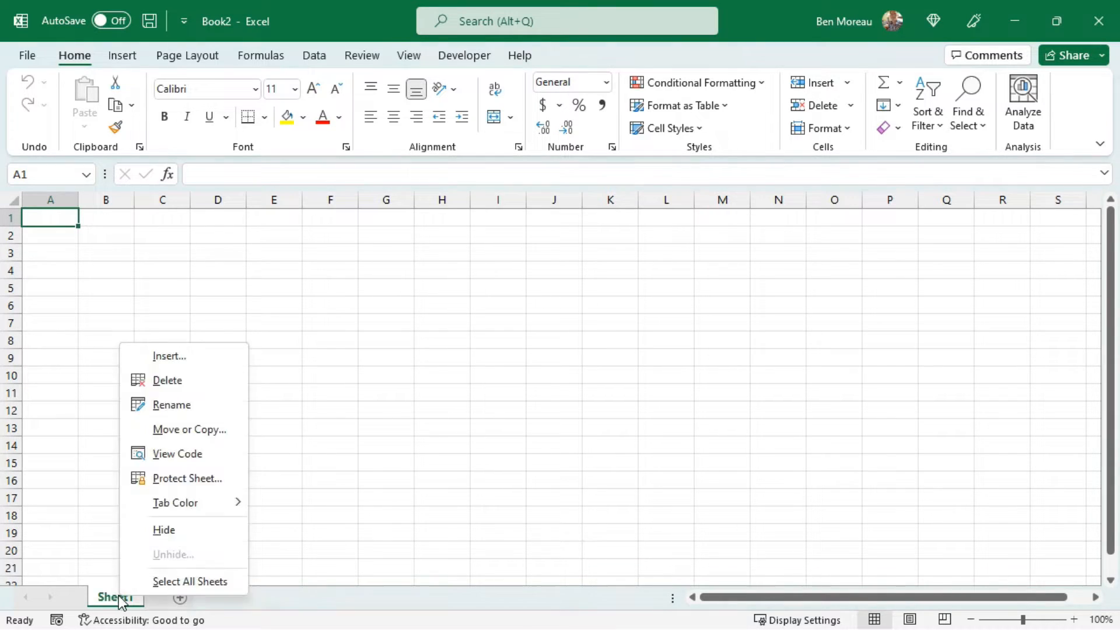
left_click(187, 407)
type("Schedule")
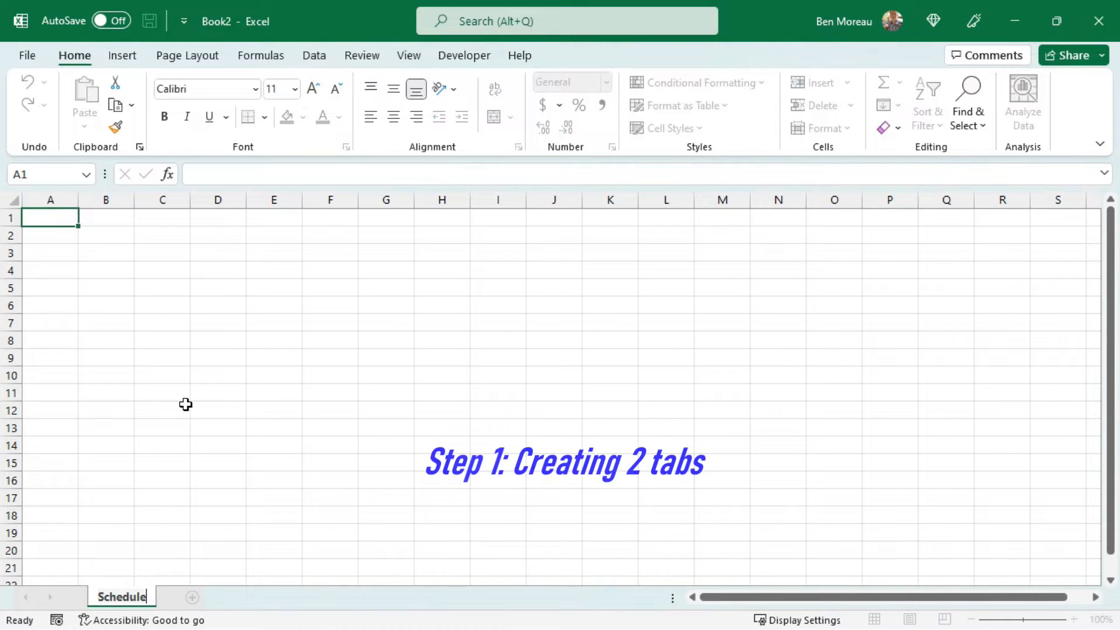
left_click(186, 404)
Step: Add a second worksheet and name it Settings
left_click(195, 599)
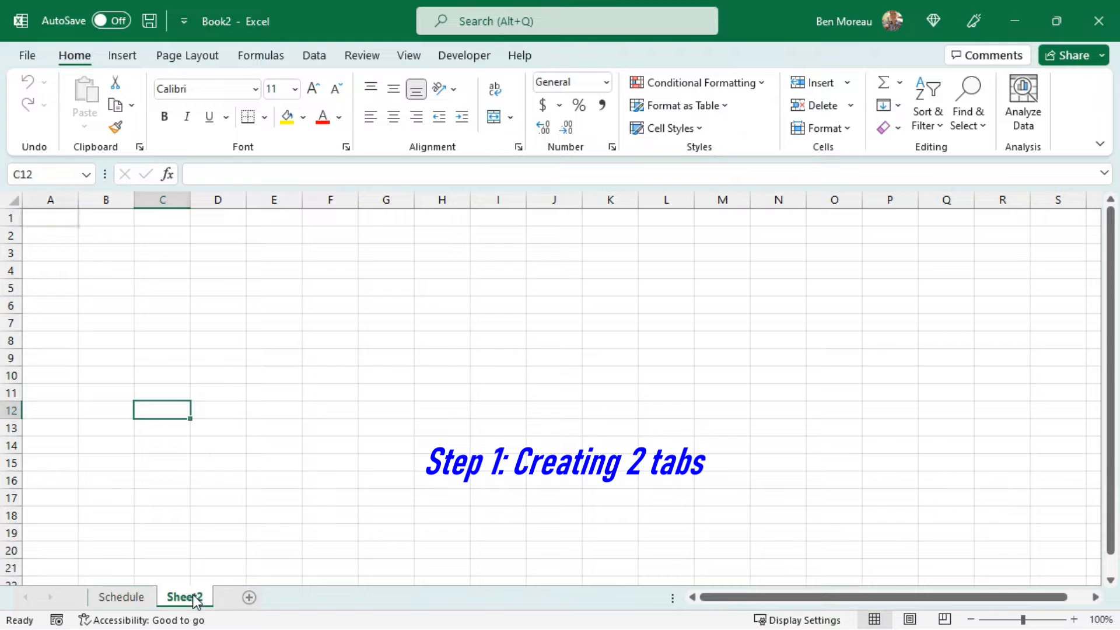
right_click(193, 597)
left_click(269, 409)
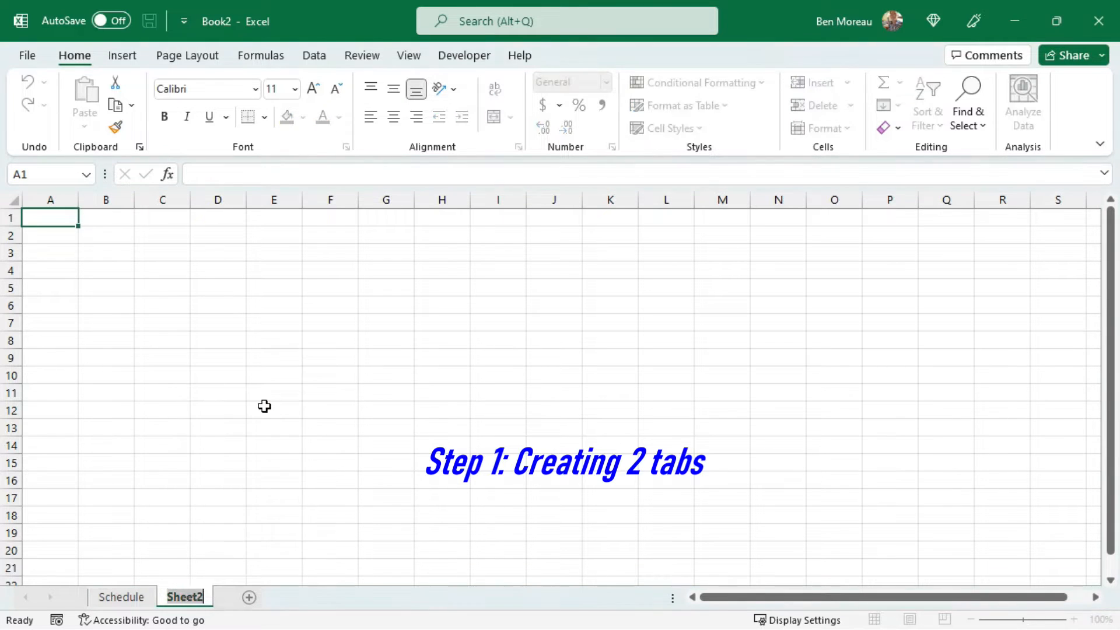
type("Settn")
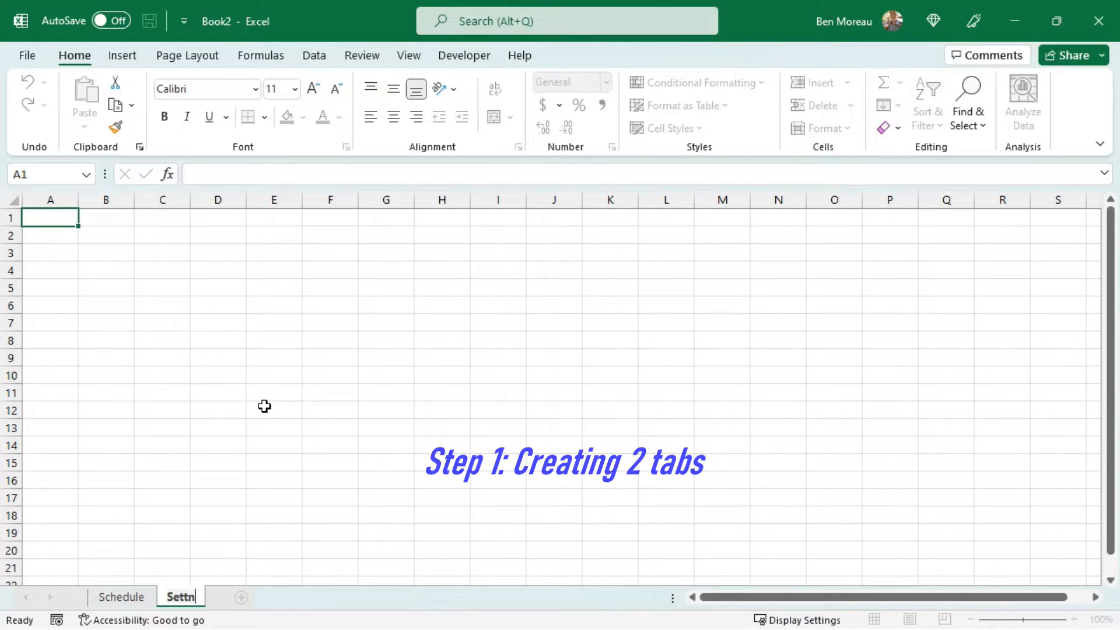
key("BackSpace")
type("ings")
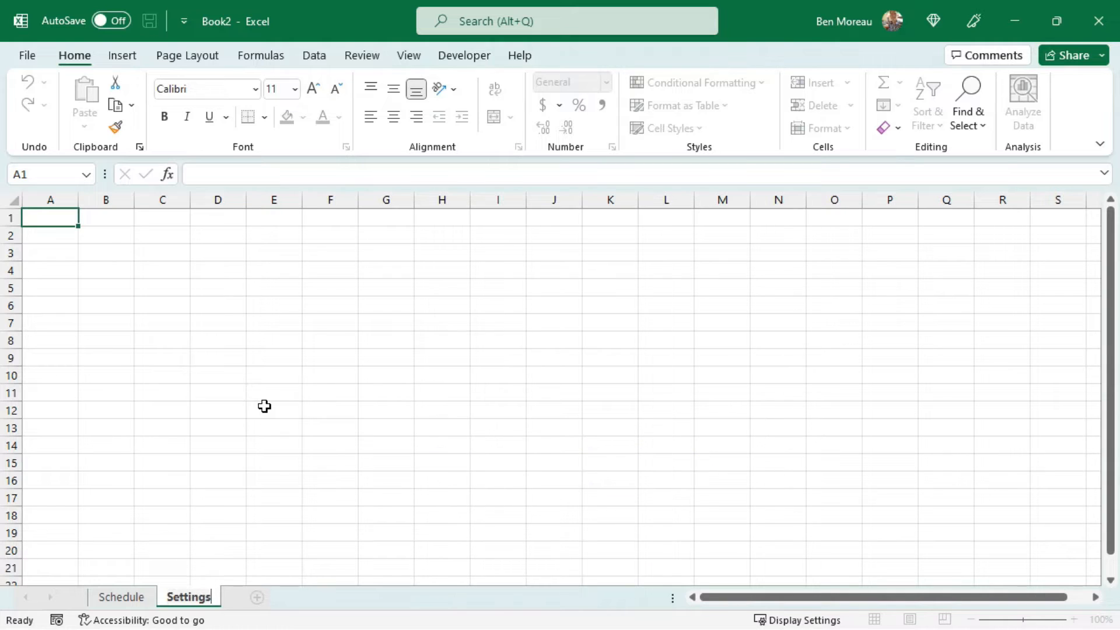
left_click(218, 407)
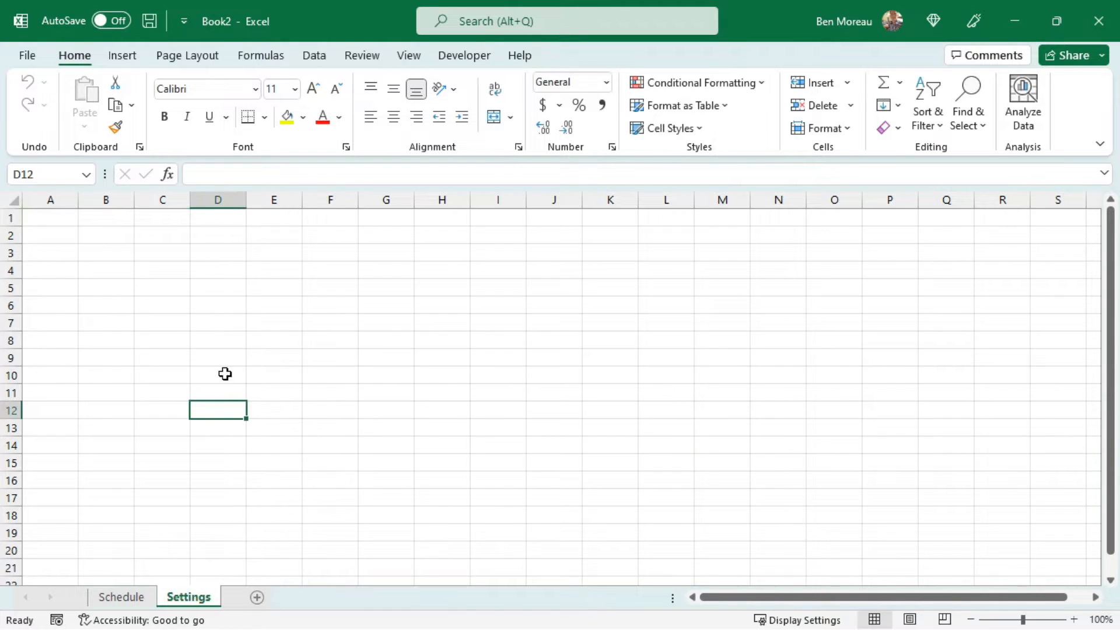
Step: Enter the heading Validations in cell D2 of the Settings sheet
left_click(224, 233)
type("Validations")
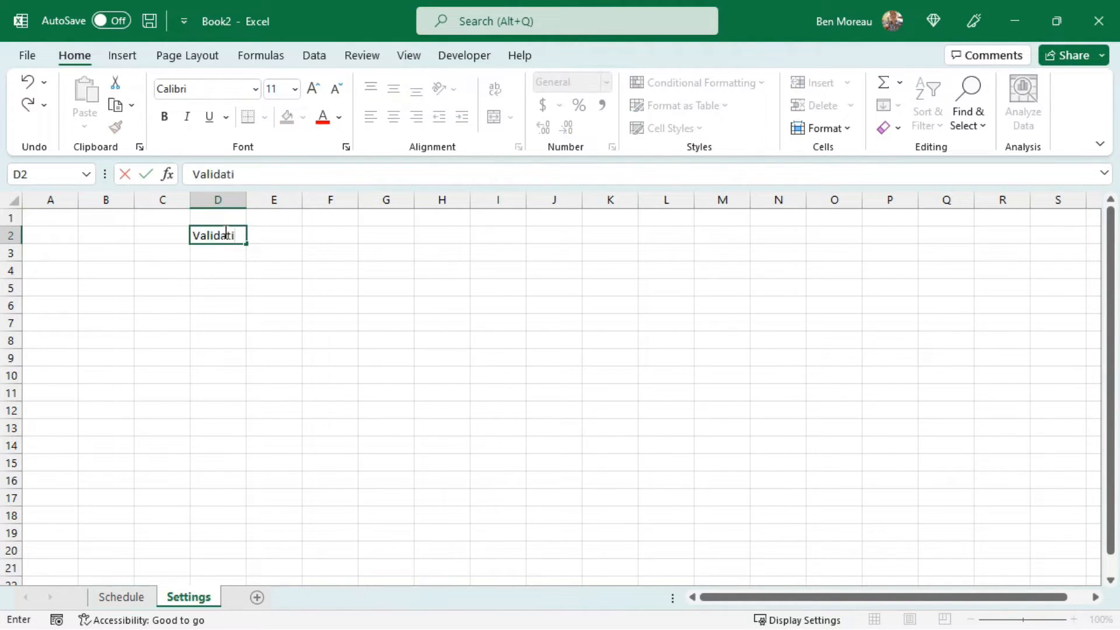
key("Return")
Step: Enter the heading Named cells in cell D21 of the Settings sheet
key("Return")
key("Down")
key("Down")
key("Down")
key("Down")
key("Down")
key("Down")
key("Down")
key("Down")
key("Down")
key("Down")
key("Down")
key("Down")
key("Down")
key("Down")
key("Down")
key("Down")
key("Down")
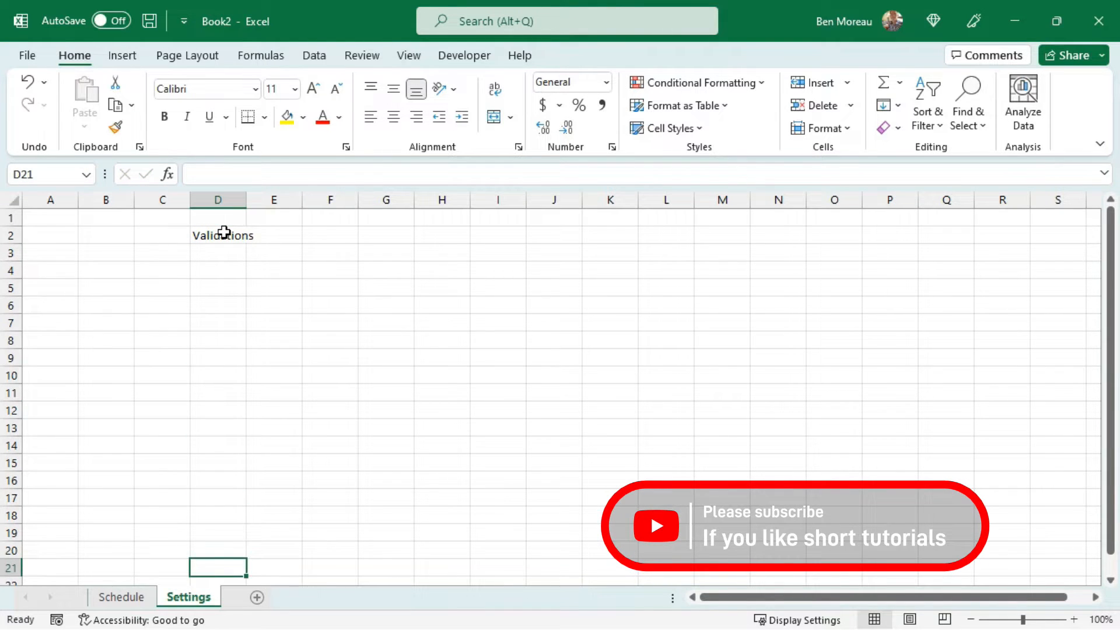
type("Named cle")
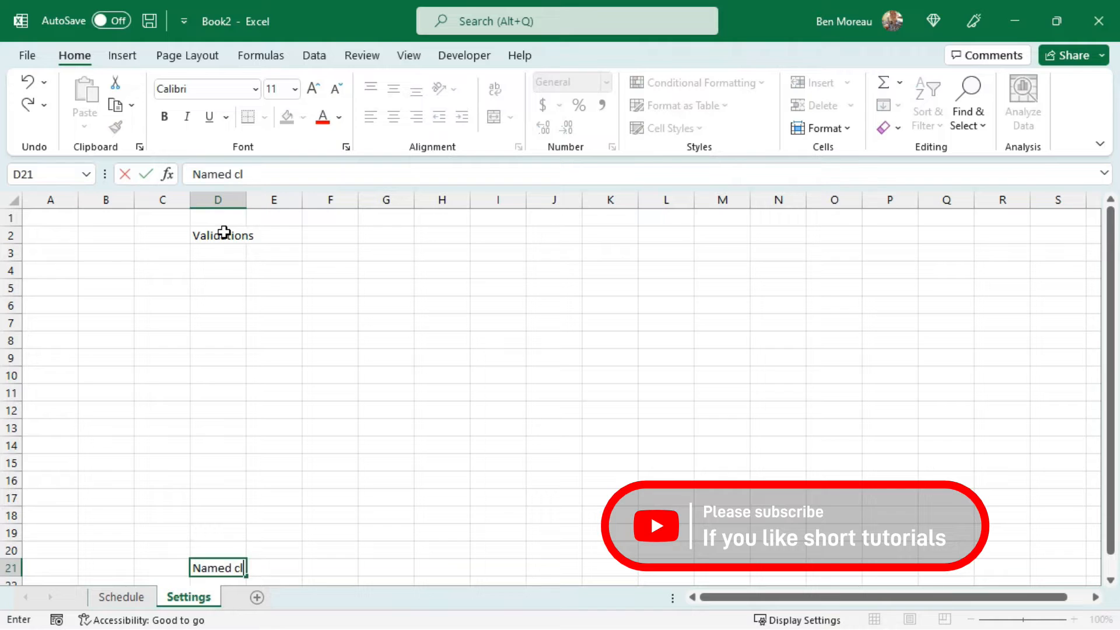
key("BackSpace")
key("BackSpace")
type("ells")
key("Return")
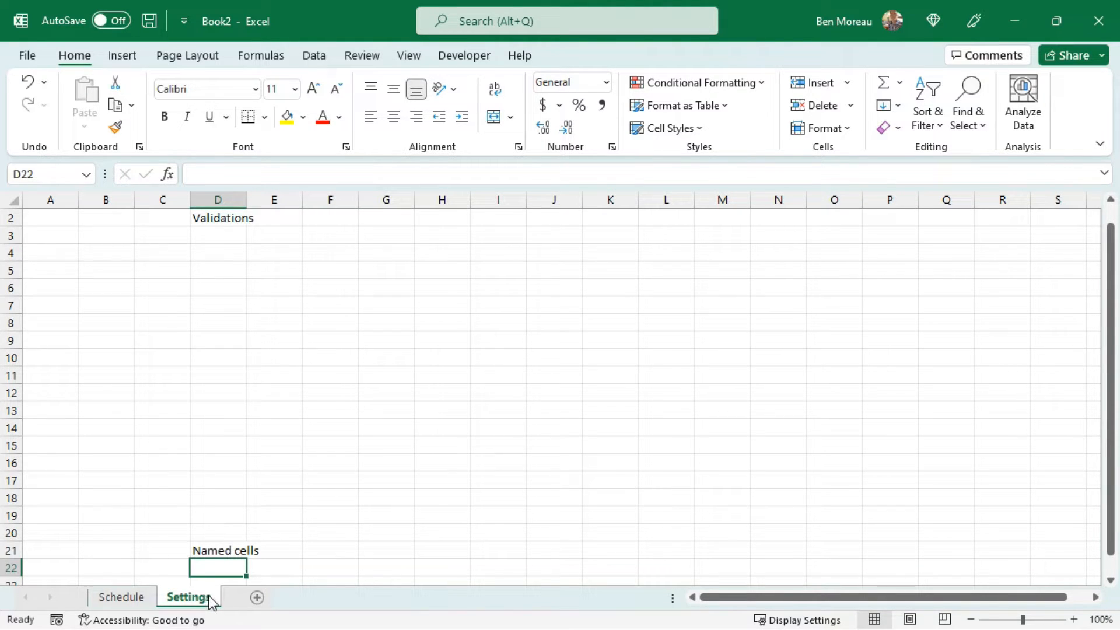
Step: On the Schedule sheet, enter the heading Preferences in cell A41
left_click(131, 596)
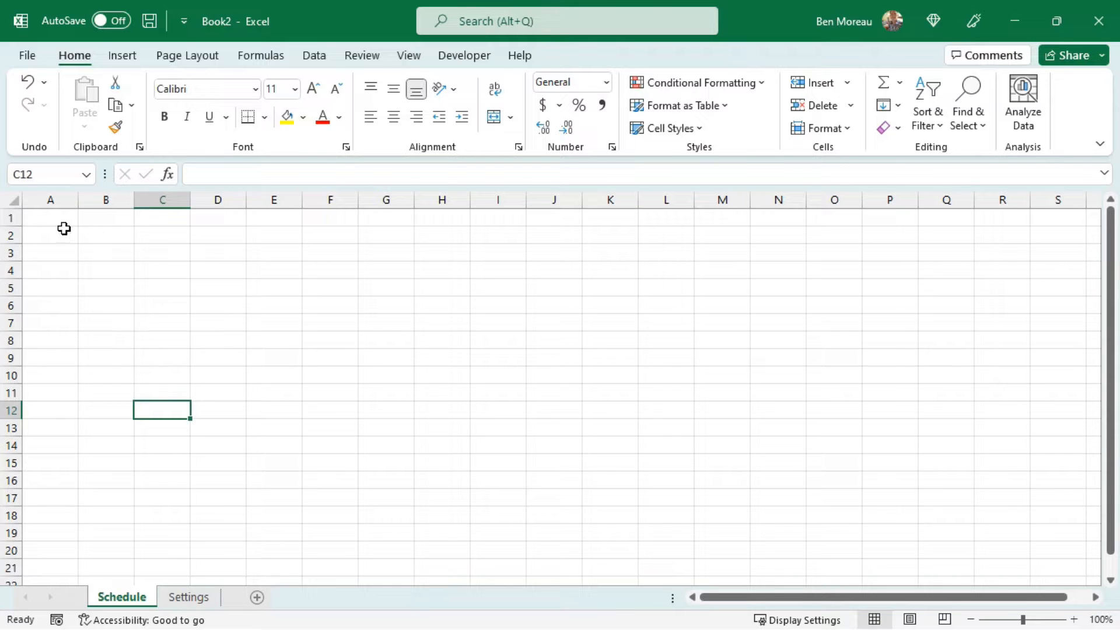
left_click_drag(62, 255, 518, 426)
scroll(111, 515, "down", 8)
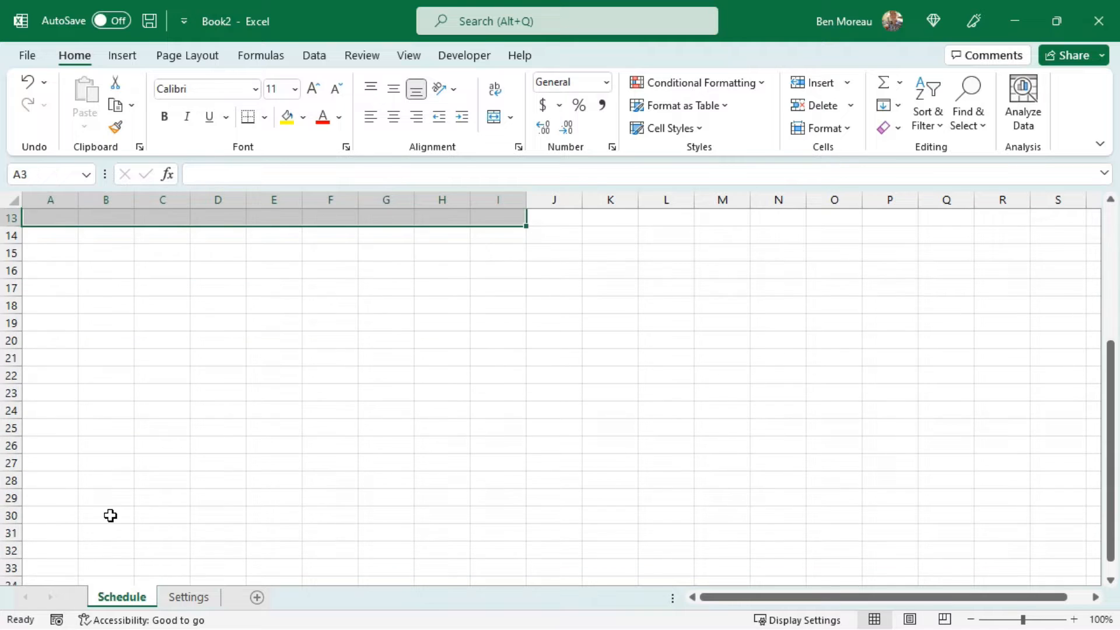
left_click(63, 502)
type("Preferences")
key("Return")
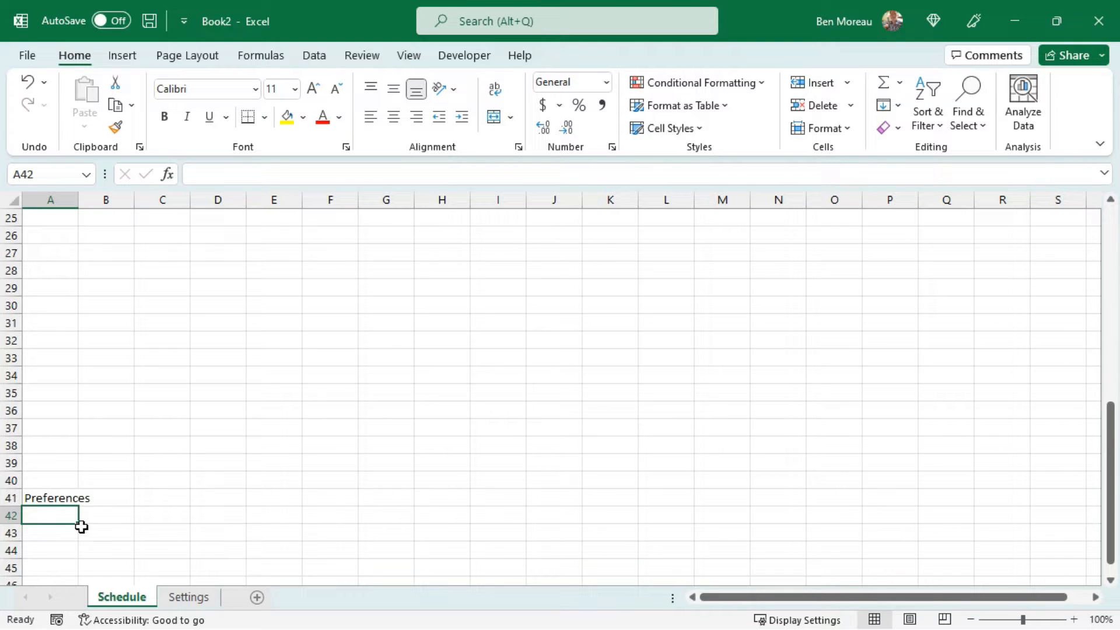
Step: Add the column headings Value in B42 and Cell name in C42 under the Preferences heading
left_click(103, 515)
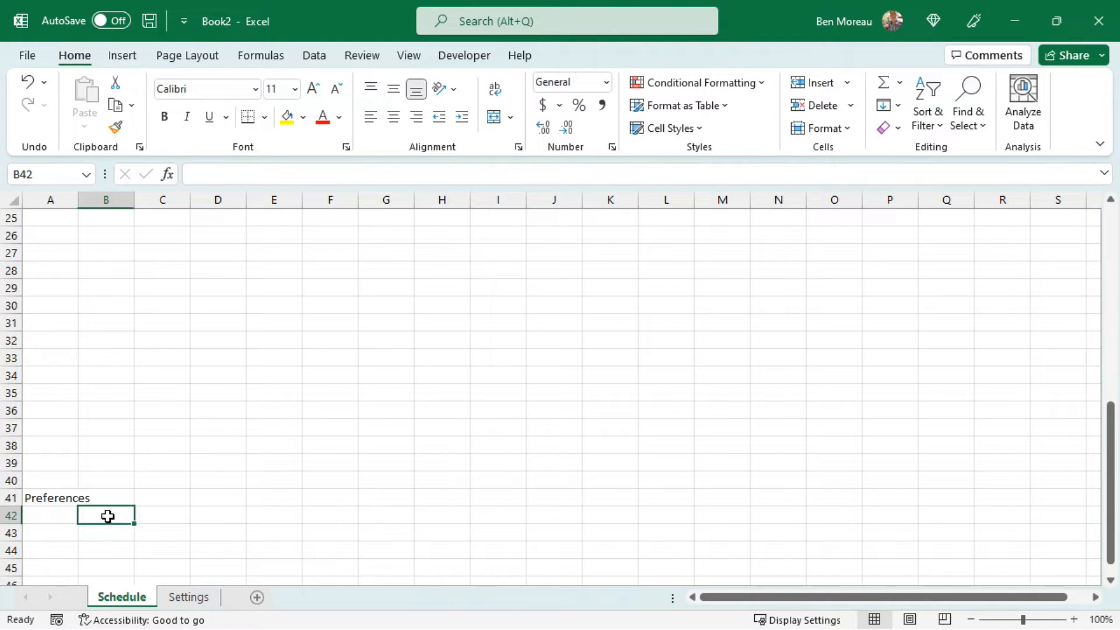
type("Value")
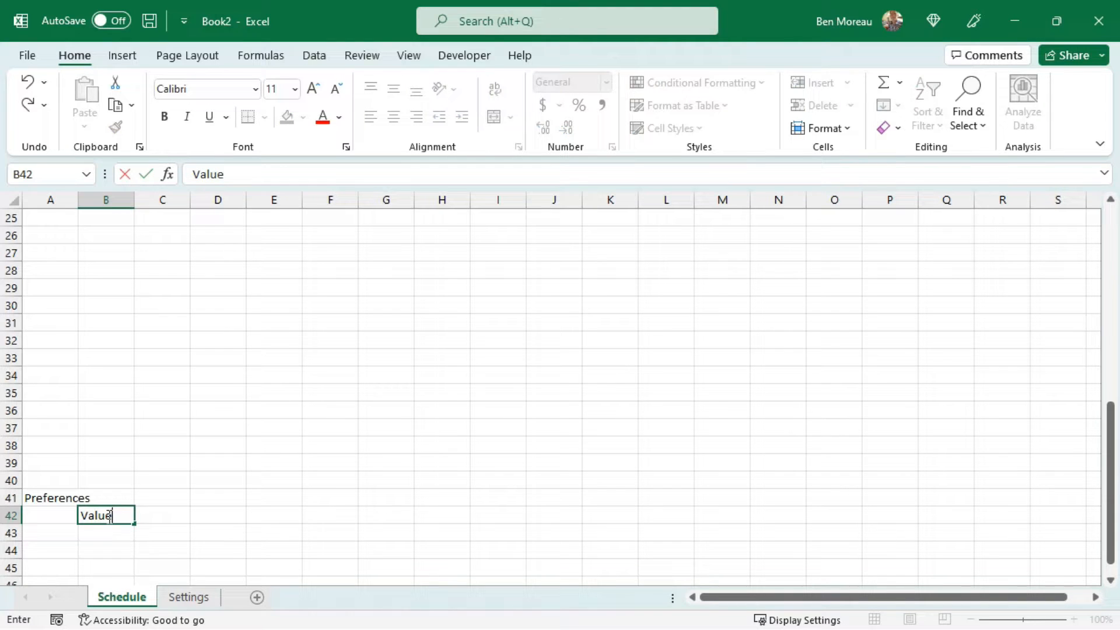
key("Tab")
type("Cell")
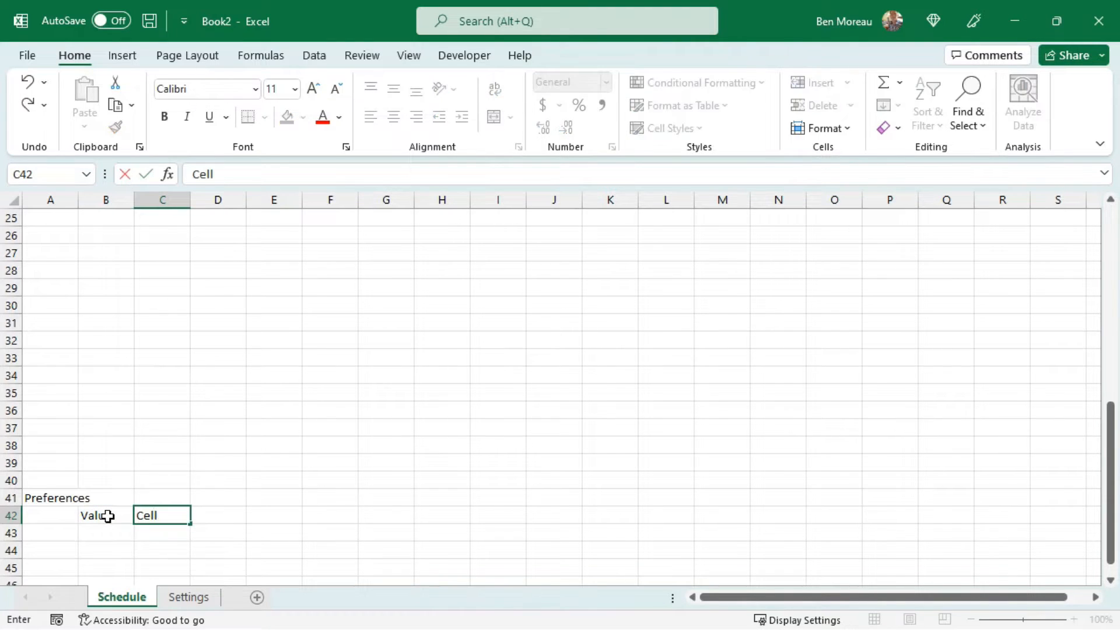
type(" name")
key("Return")
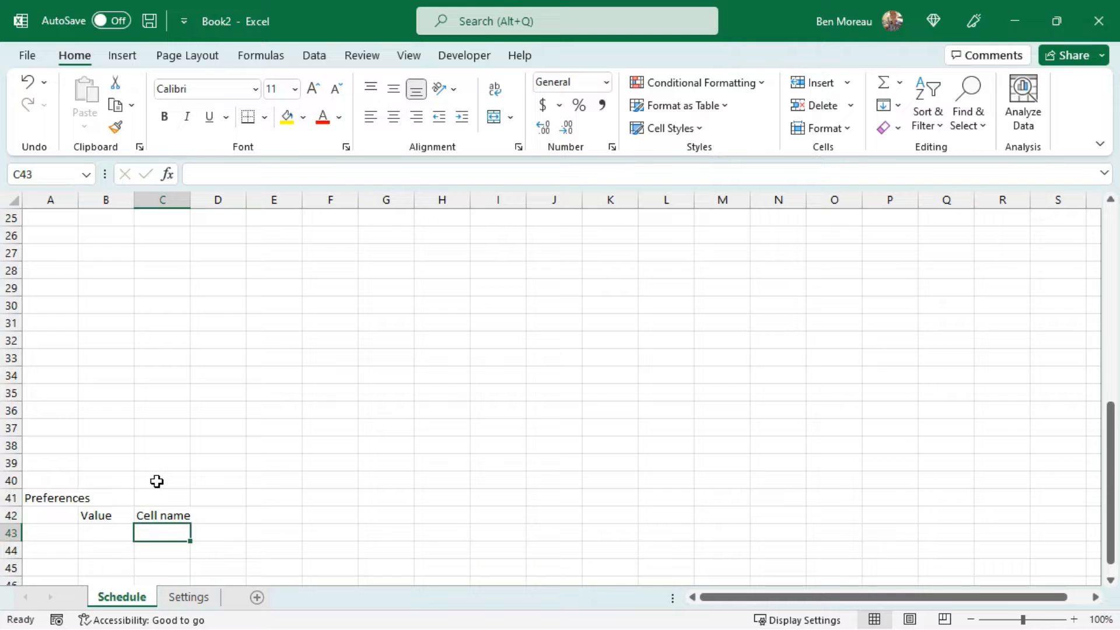
Step: Copy the prepared task list header block and paste it with its formatting at cell A4 of the Schedule sheet
scroll(155, 482, "up", 8)
scroll(161, 483, "down", 7)
scroll(165, 485, "up", 7)
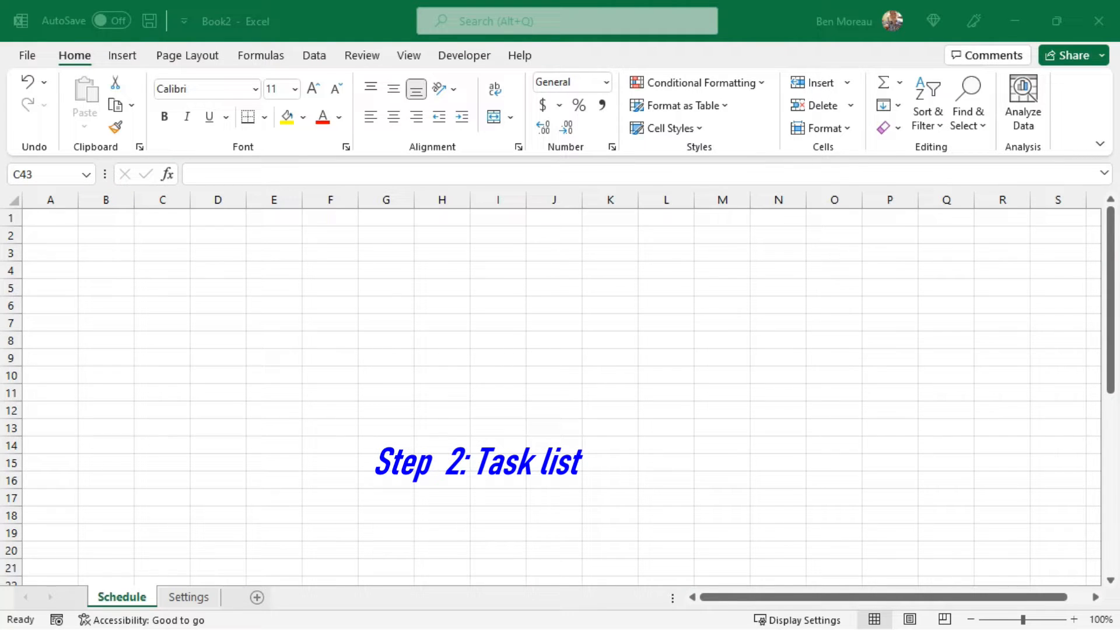
key("ctrl+c")
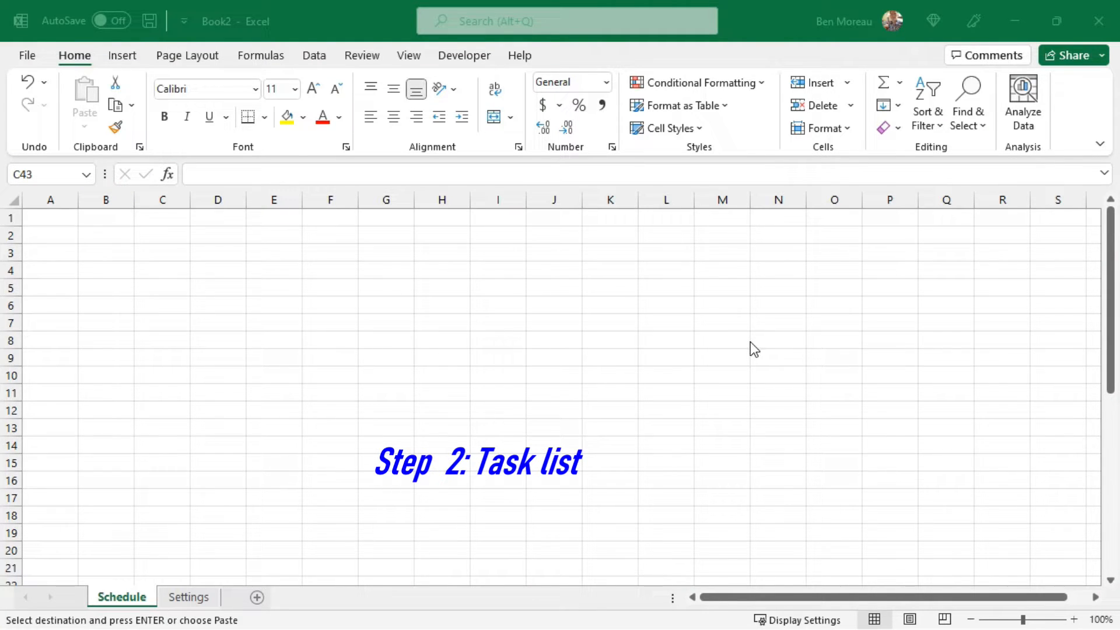
left_click(242, 319)
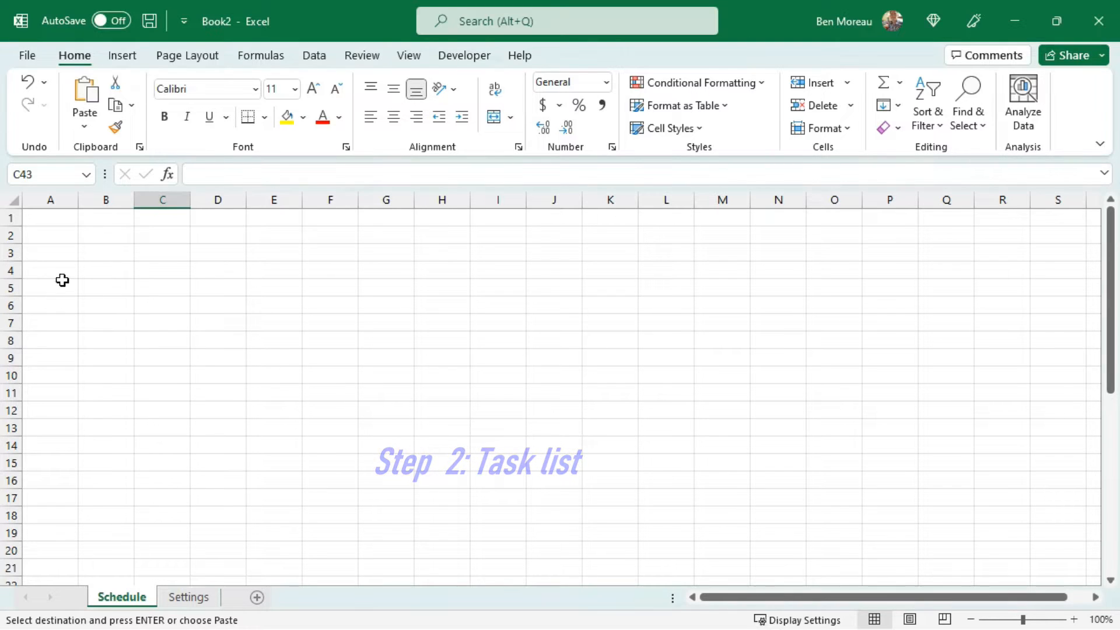
right_click(53, 271)
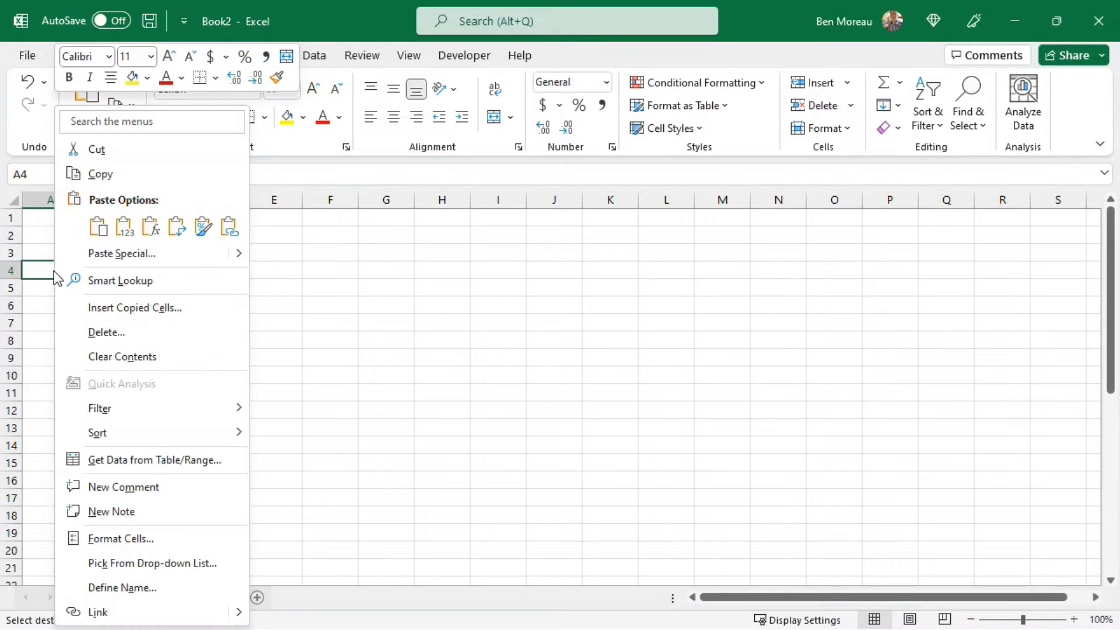
left_click(202, 226)
left_click(72, 331)
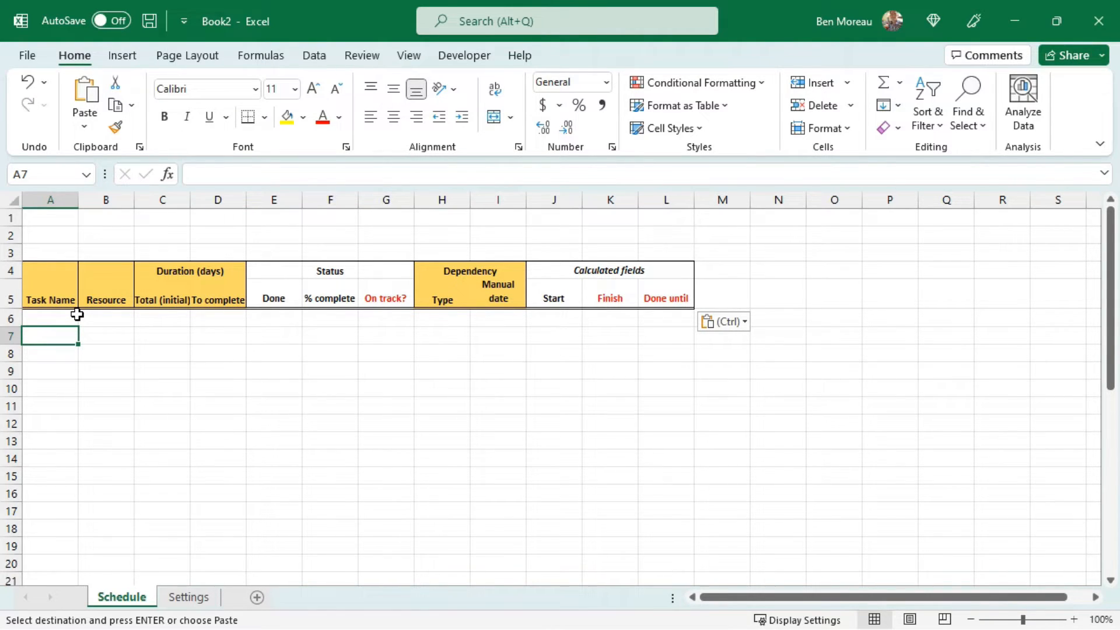
Step: Widen columns A and B, which hold the Task Name and Resource headers
left_click(52, 274)
key("Down")
key("Up")
key("Down")
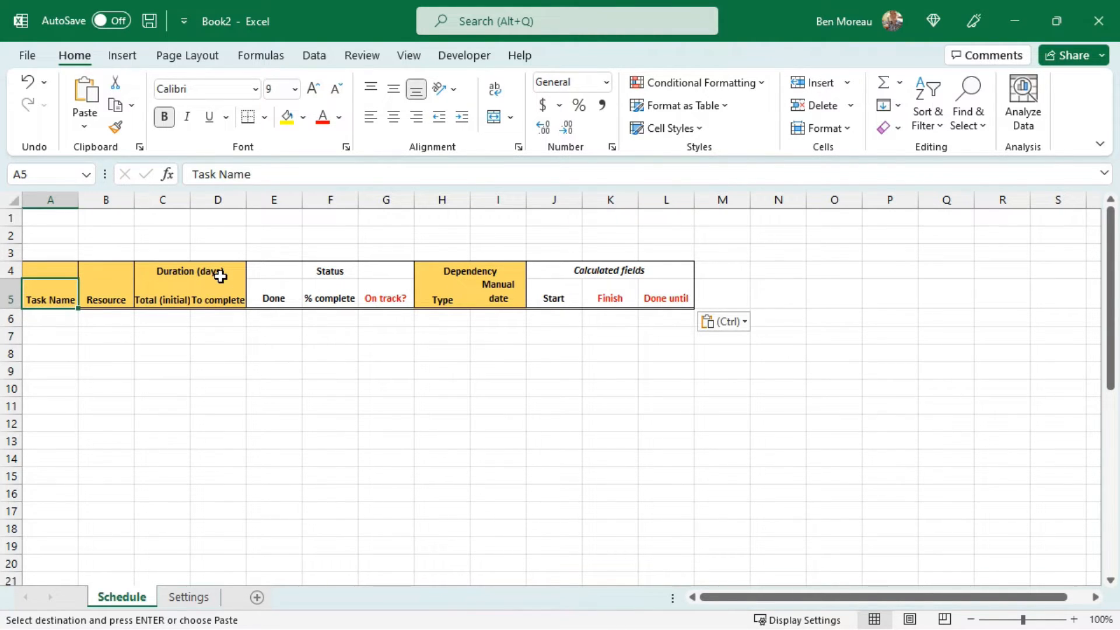
left_click_drag(79, 200, 187, 199)
left_click(147, 298)
Step: Check the horizontal text alignment of the Duration (days) header across C4:D4 in the cell format settings without changing it
left_click(223, 274)
left_click(248, 274)
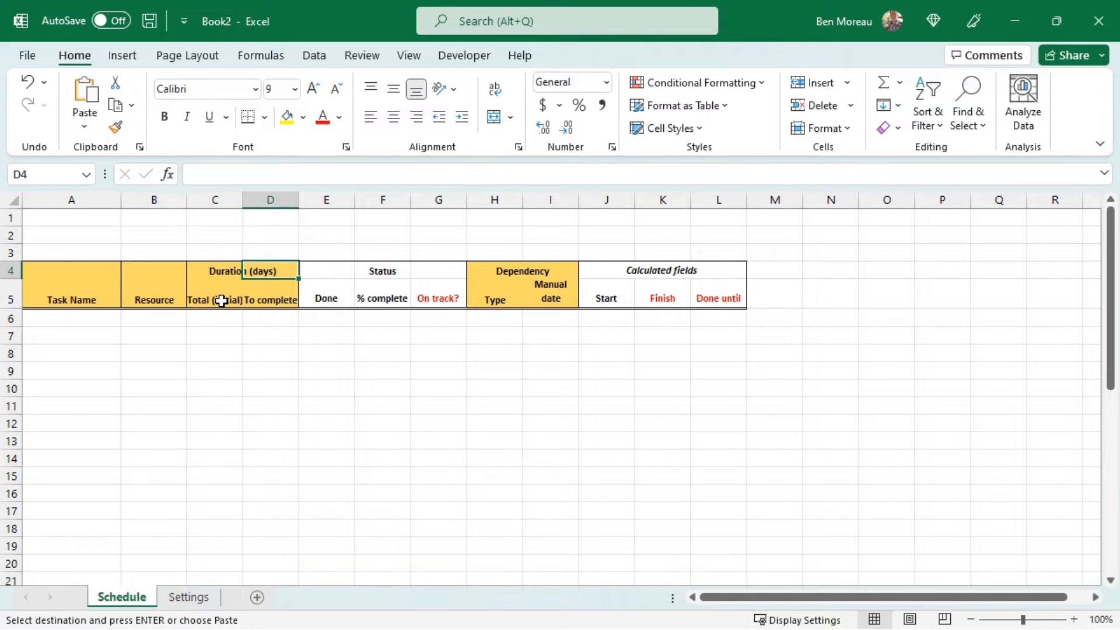
left_click(219, 269)
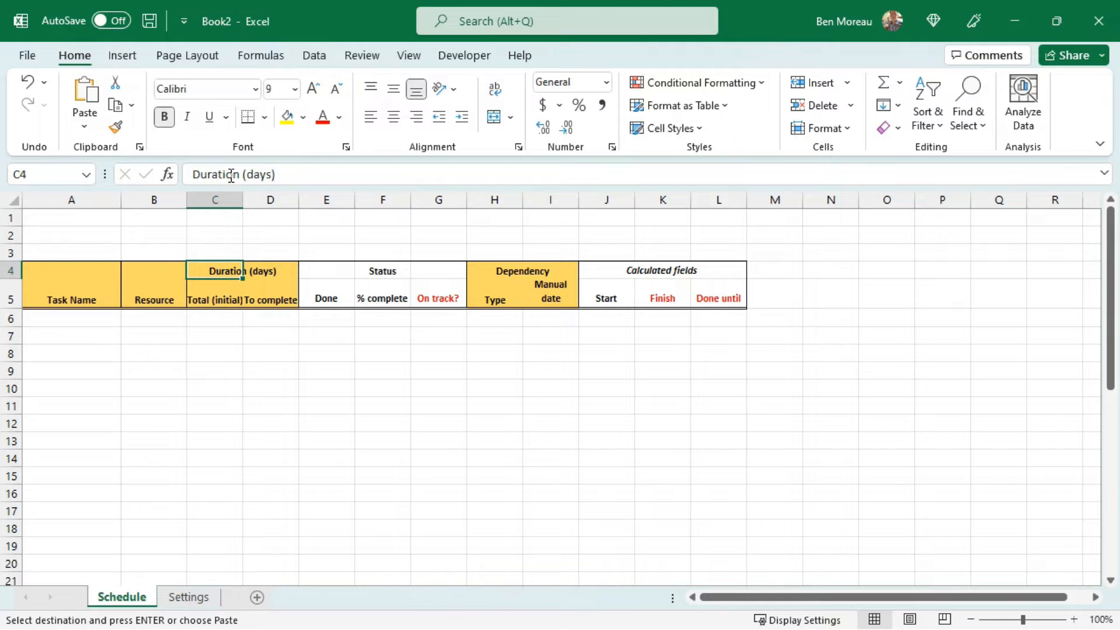
left_click_drag(213, 270, 275, 268)
right_click(275, 268)
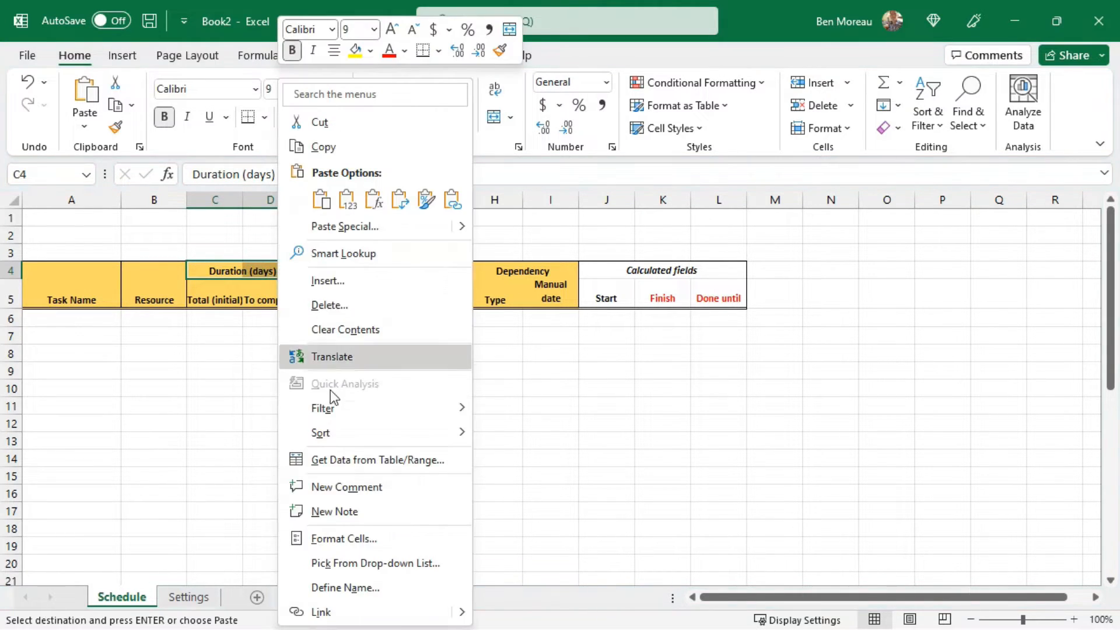
left_click(337, 539)
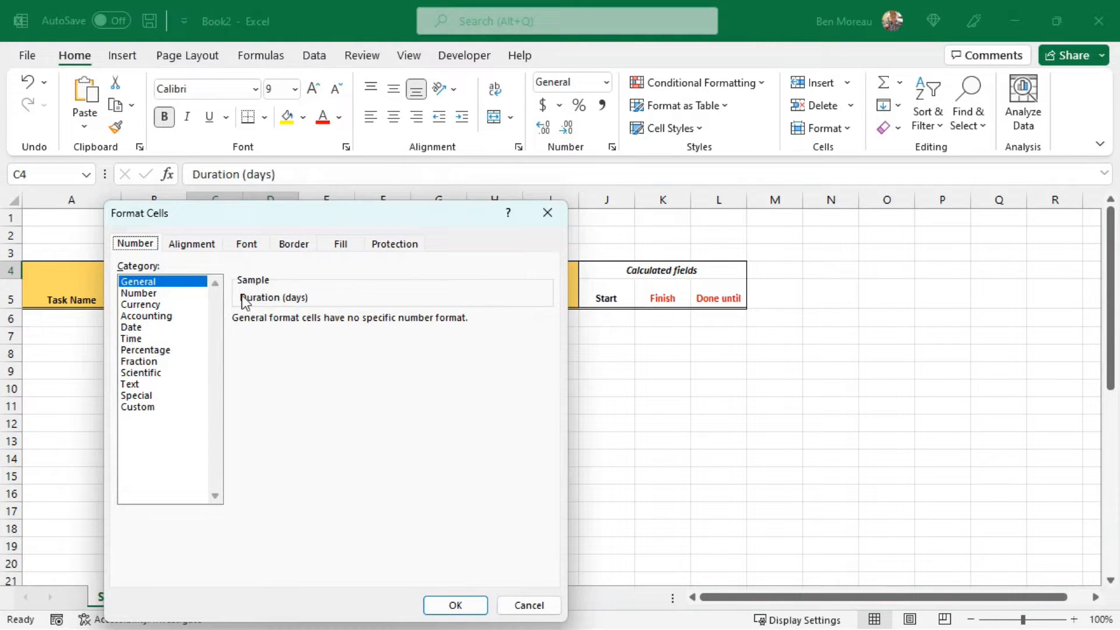
left_click(185, 245)
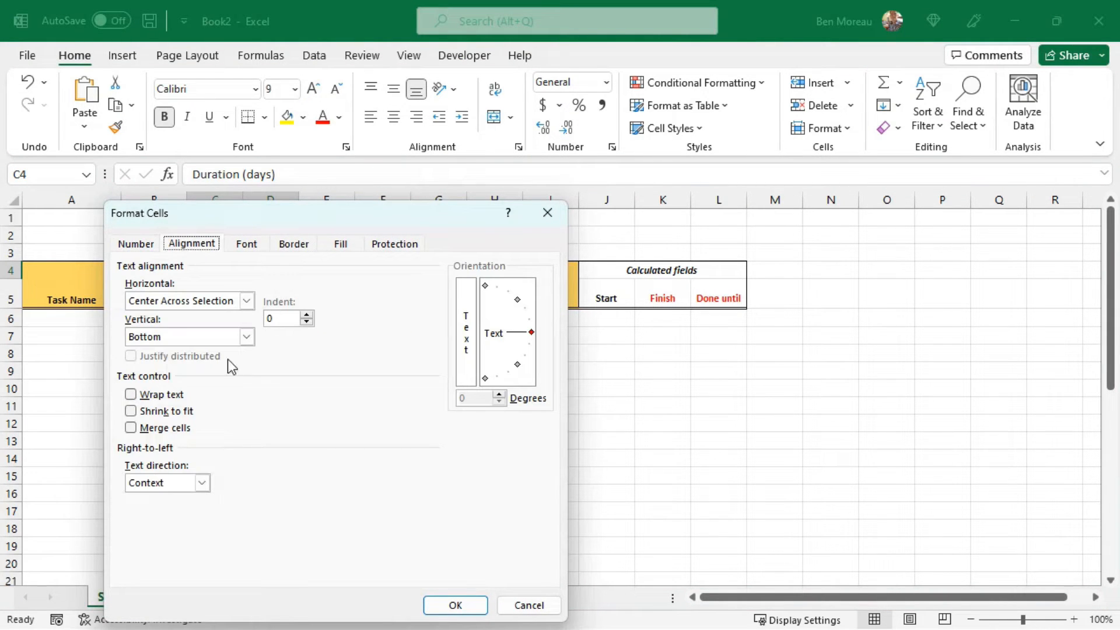
left_click(181, 311)
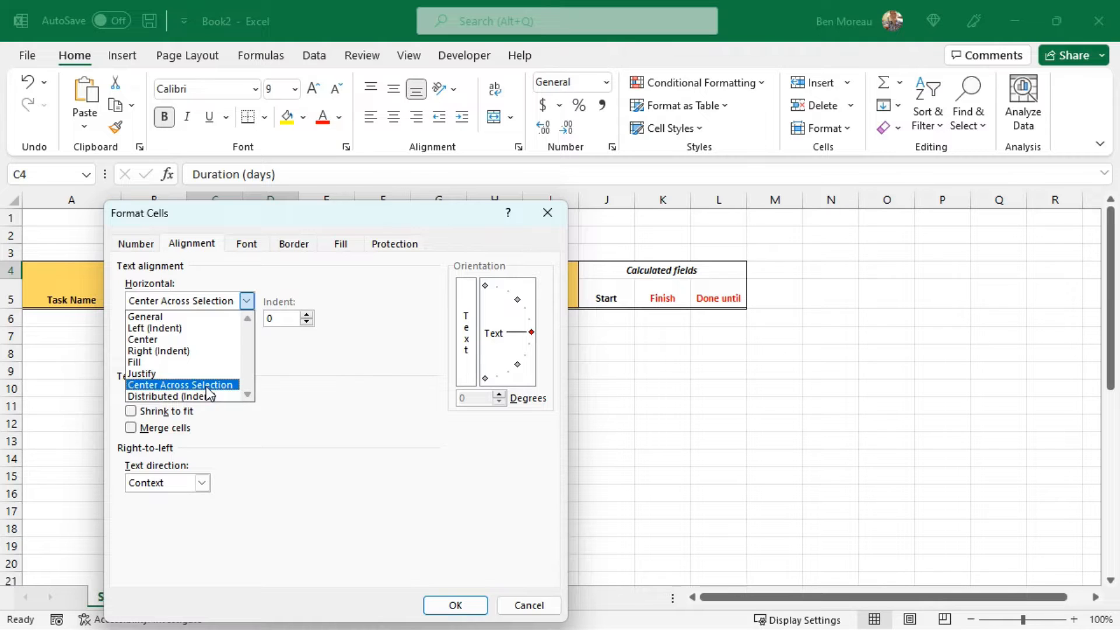
left_click(483, 463)
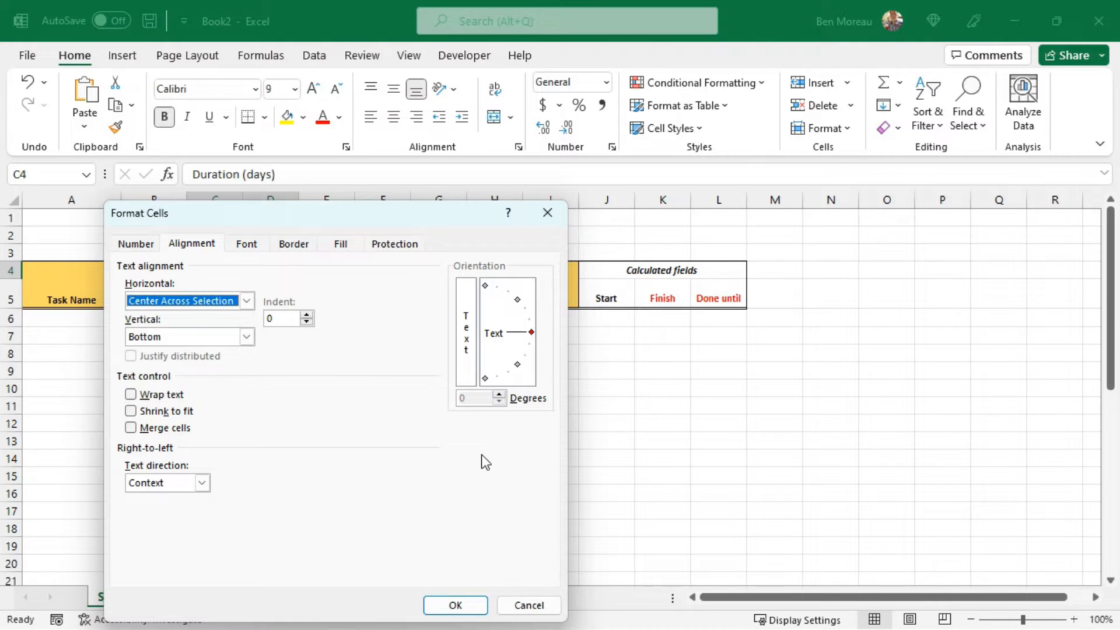
left_click(534, 604)
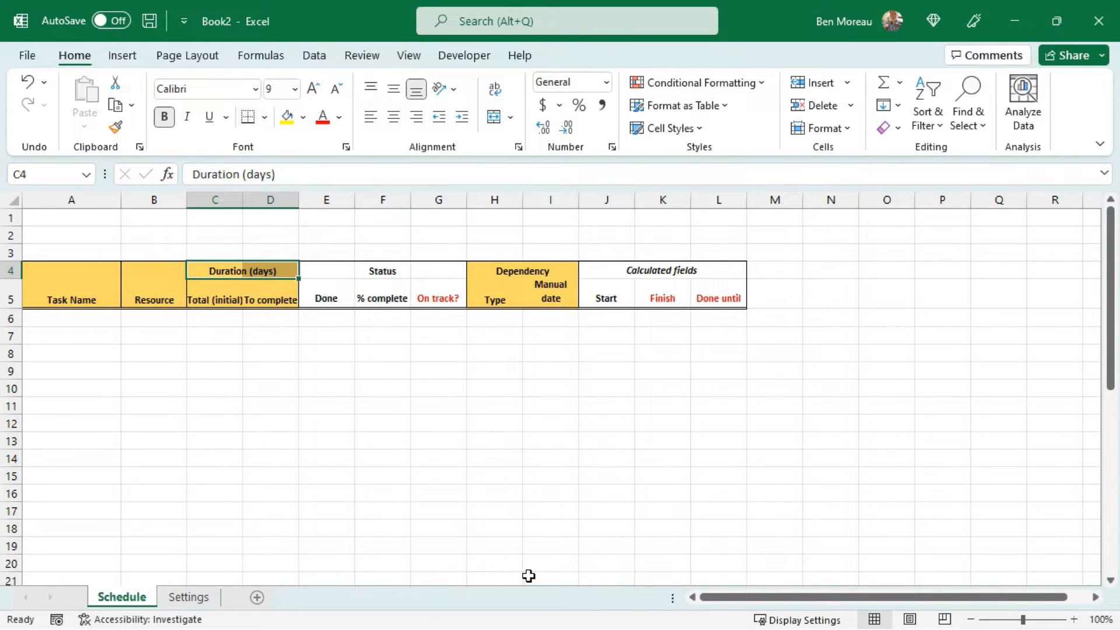
left_click(215, 268)
left_click_drag(214, 268, 251, 268)
Step: Widen column C slightly so the Total (initial) header fits
left_click(212, 299)
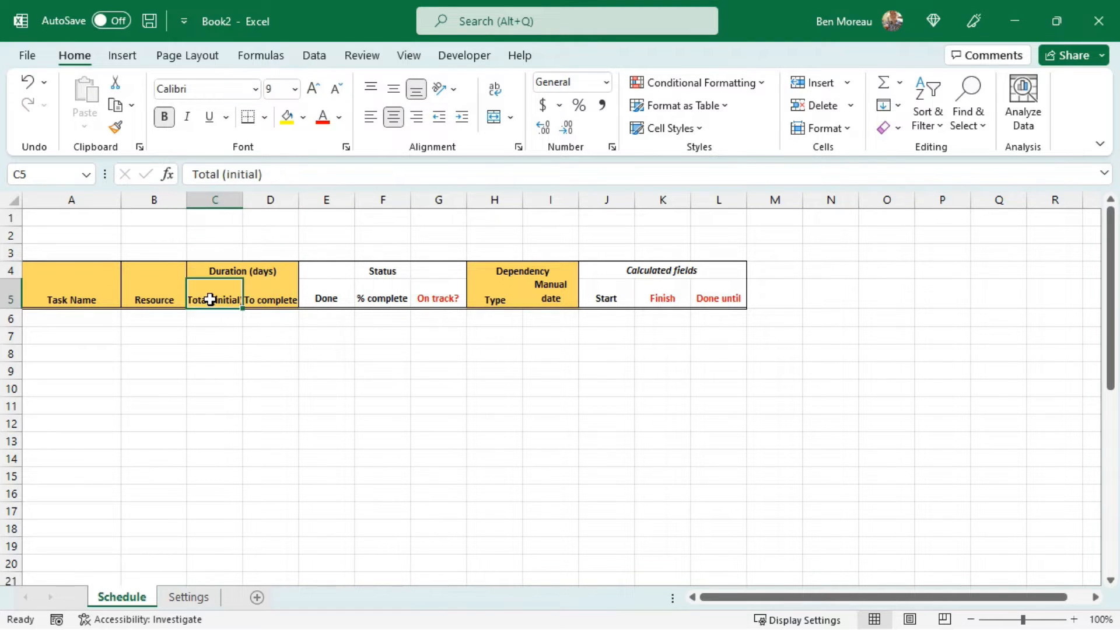
left_click_drag(243, 200, 251, 200)
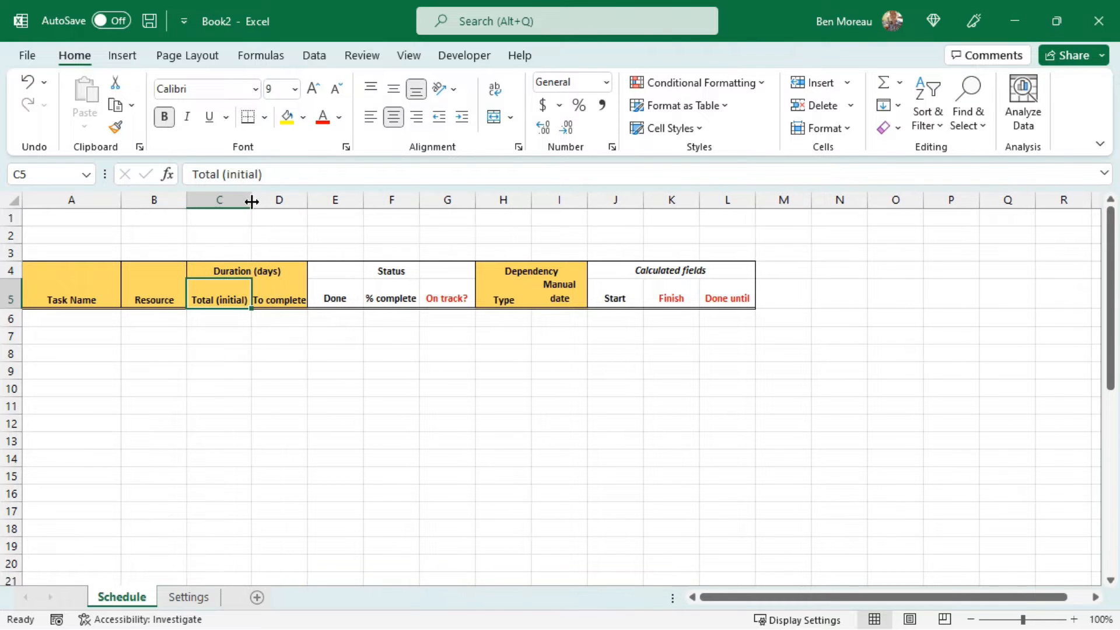
left_click(284, 298)
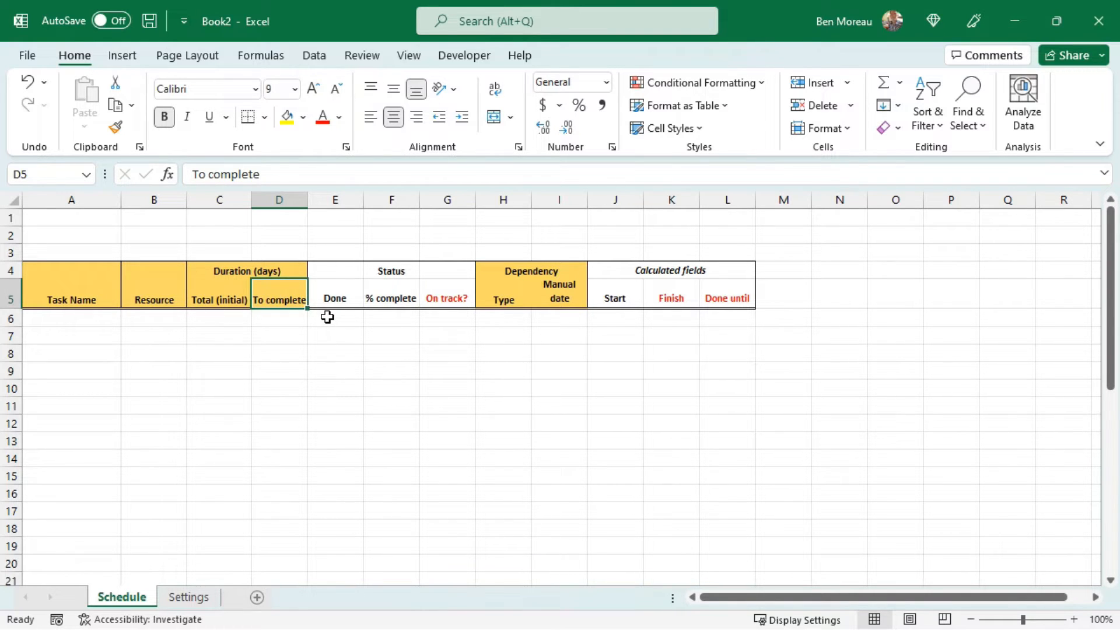
Step: Review the Duration, Status and Dependency headers in rows 4 and 5 and the empty Status cells below them
left_click(387, 298)
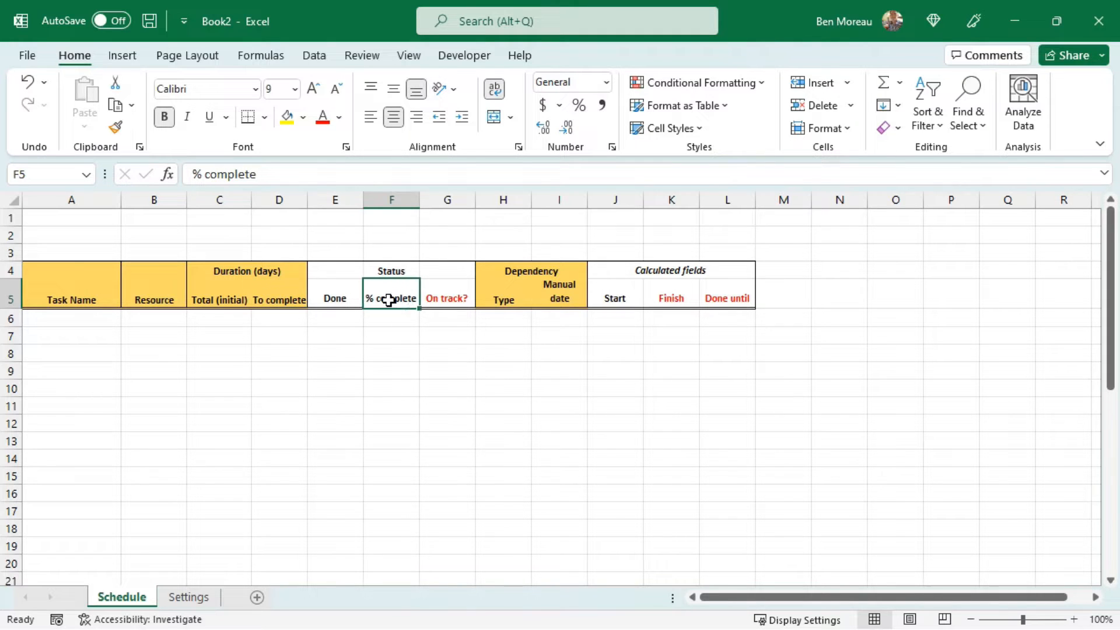
left_click(280, 300)
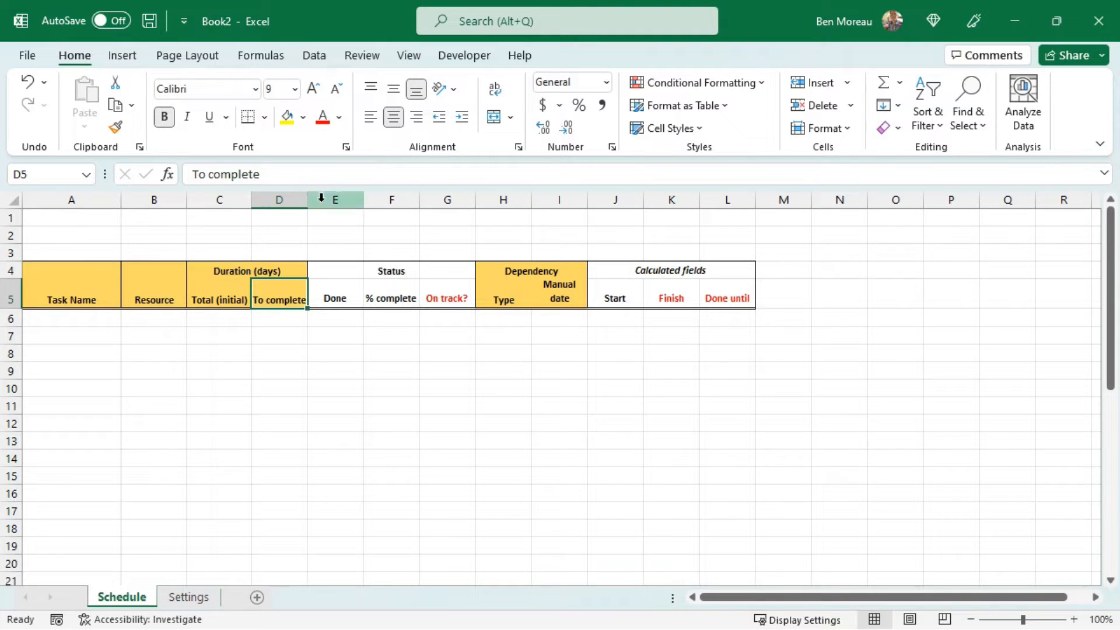
left_click(331, 300)
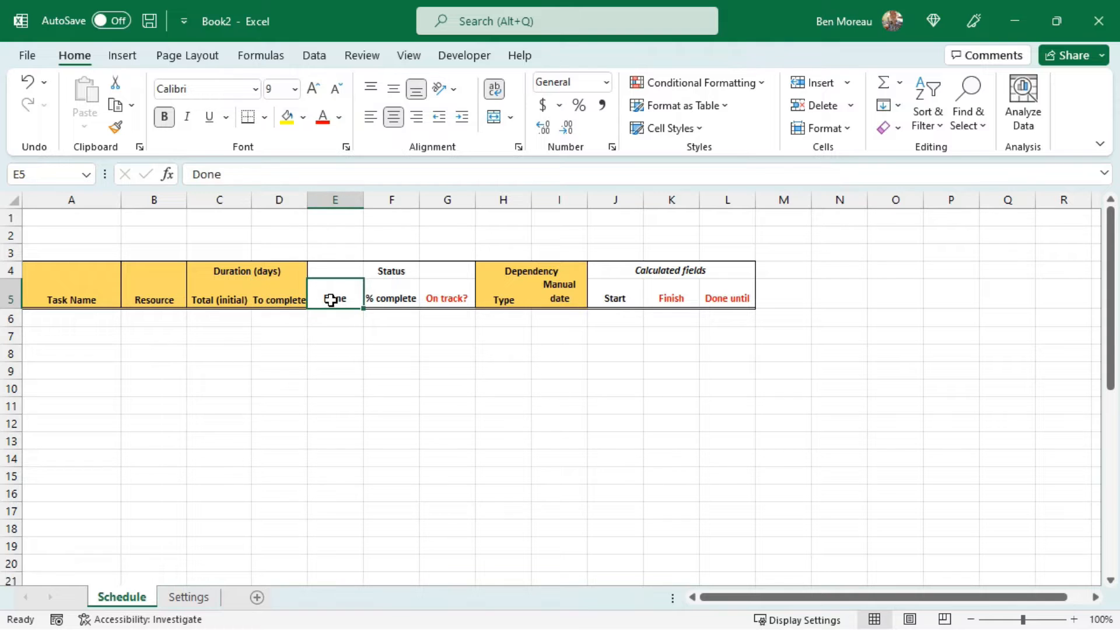
left_click_drag(217, 277, 298, 300)
left_click(300, 301)
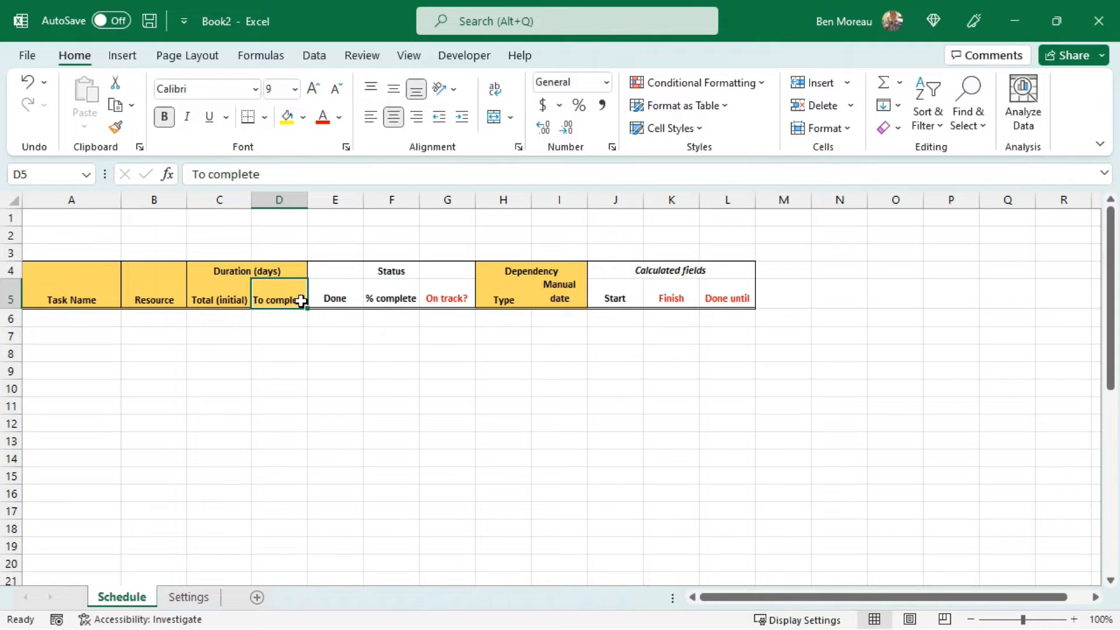
left_click_drag(337, 270, 446, 299)
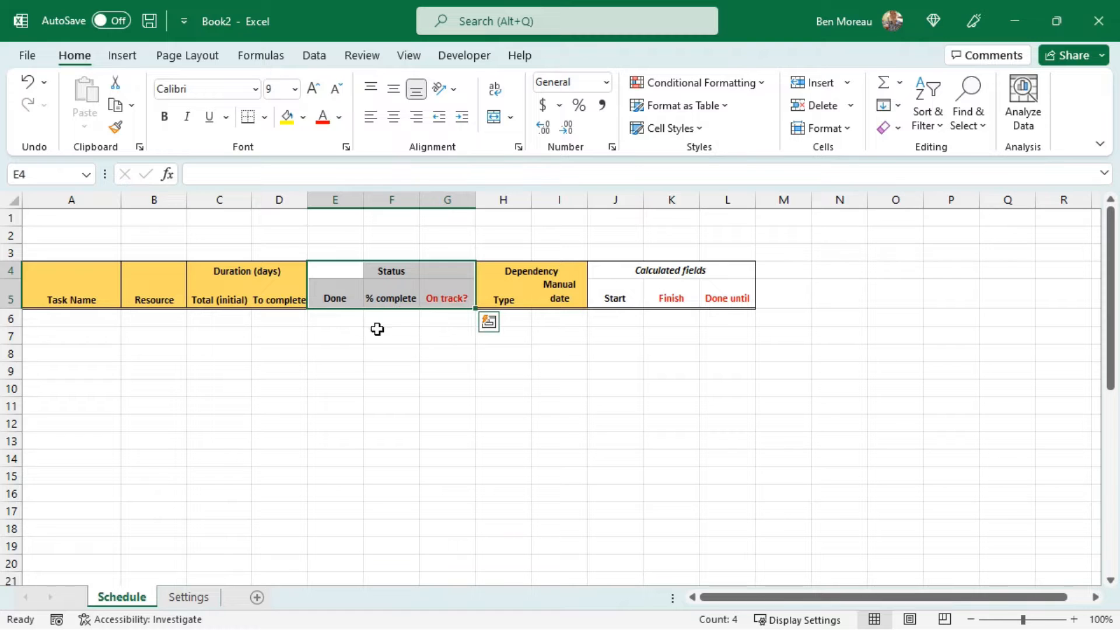
left_click(338, 315)
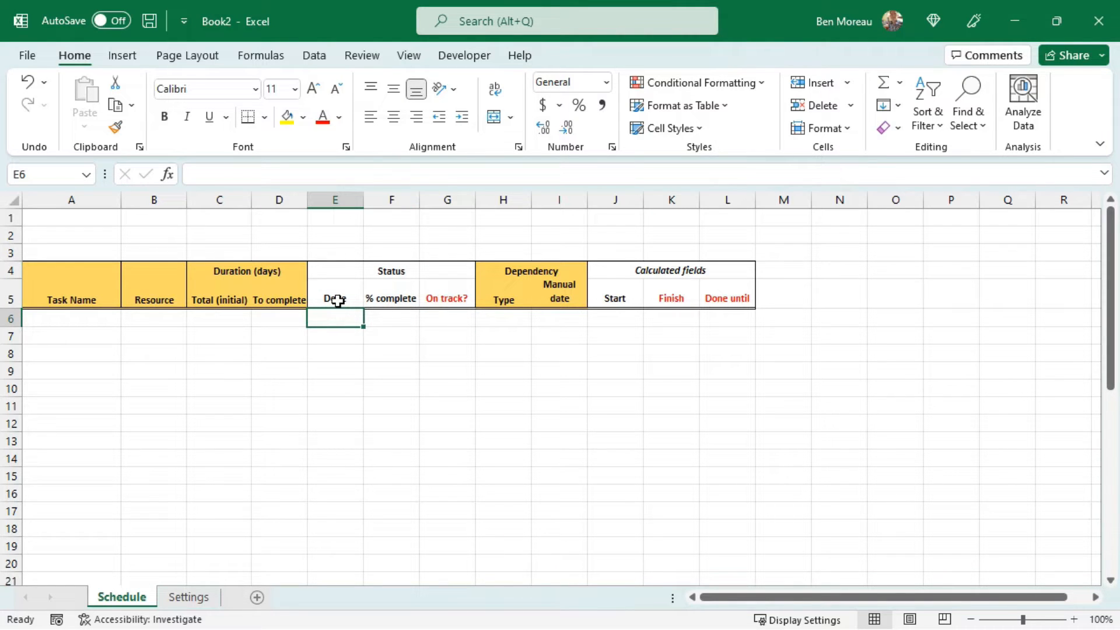
left_click(388, 317)
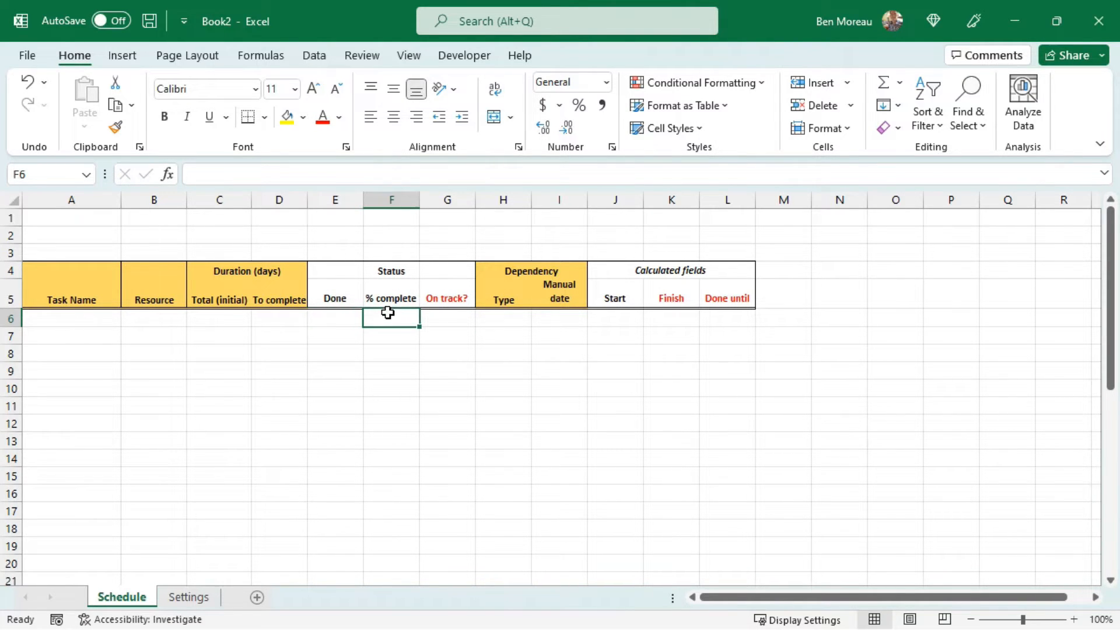
left_click(390, 298)
left_click(390, 318)
left_click(447, 298)
left_click(455, 321)
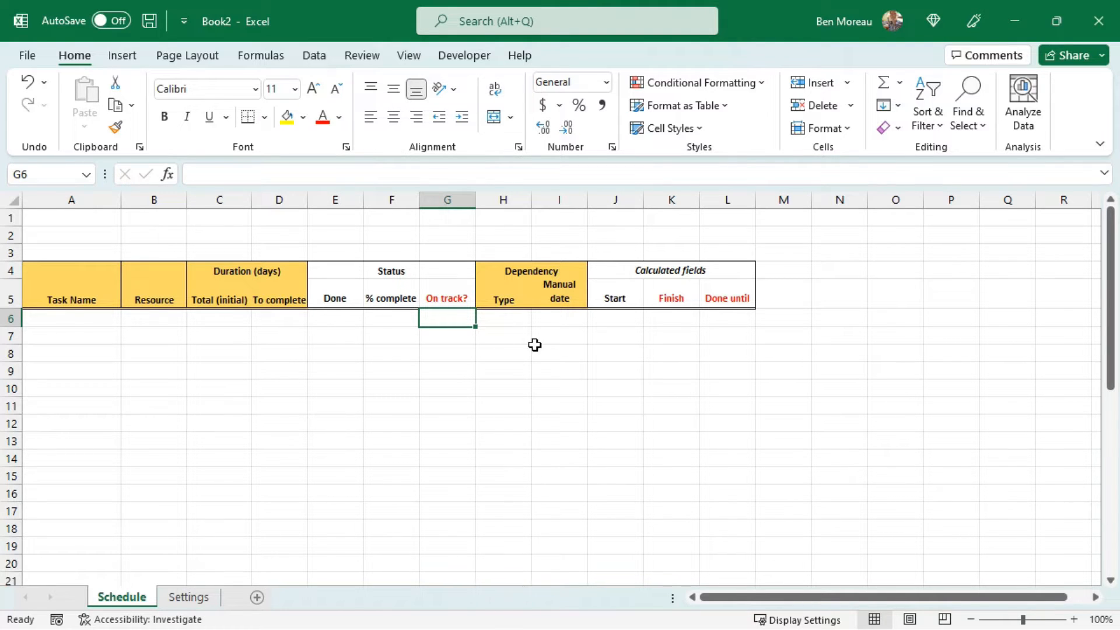
left_click(506, 267)
left_click_drag(545, 272, 523, 270)
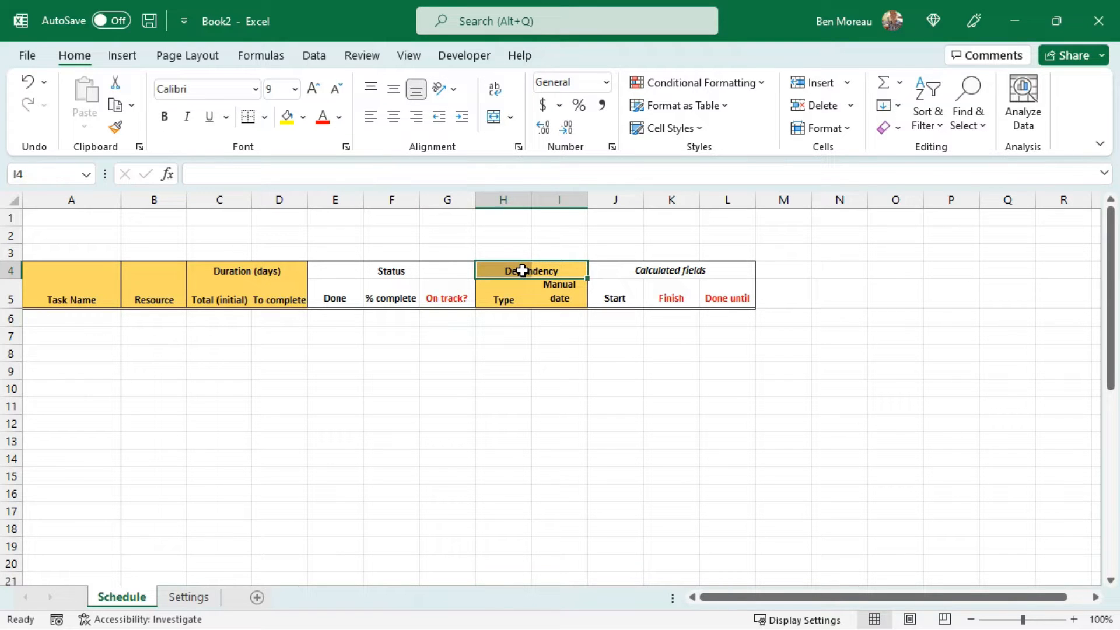
left_click(504, 296)
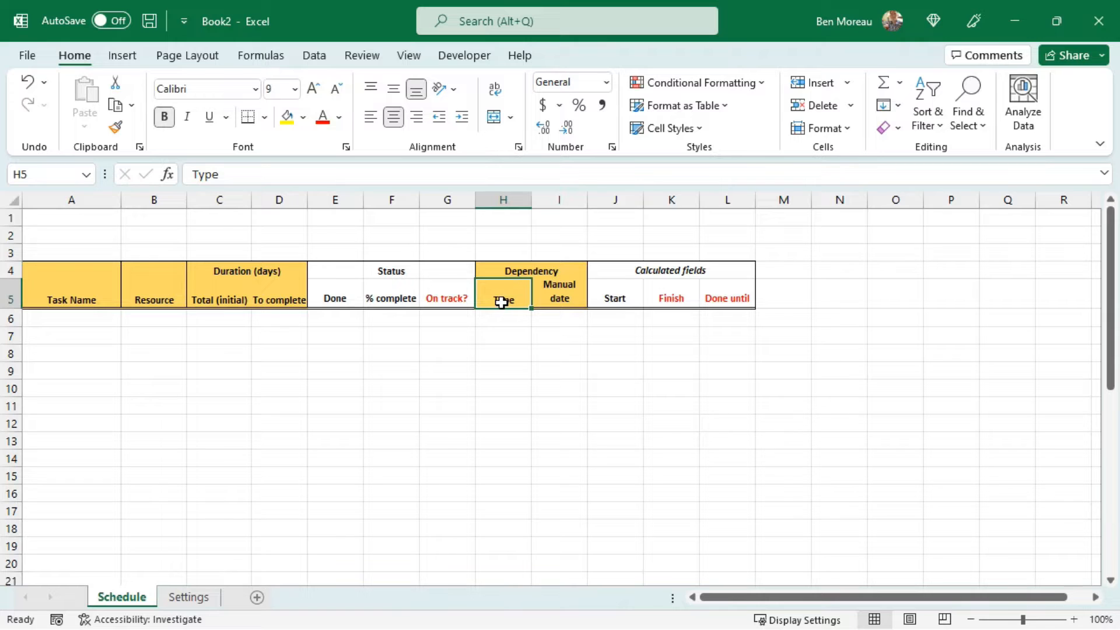
left_click(568, 297)
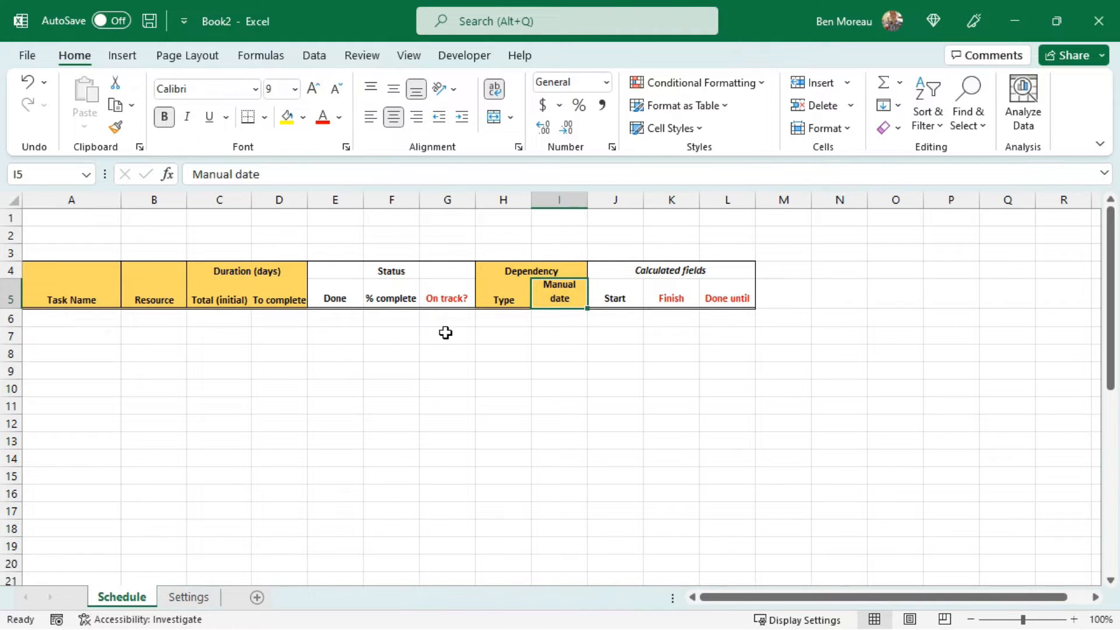
Step: Enter "Start of the project" as the first task name in cell A6
left_click(90, 316)
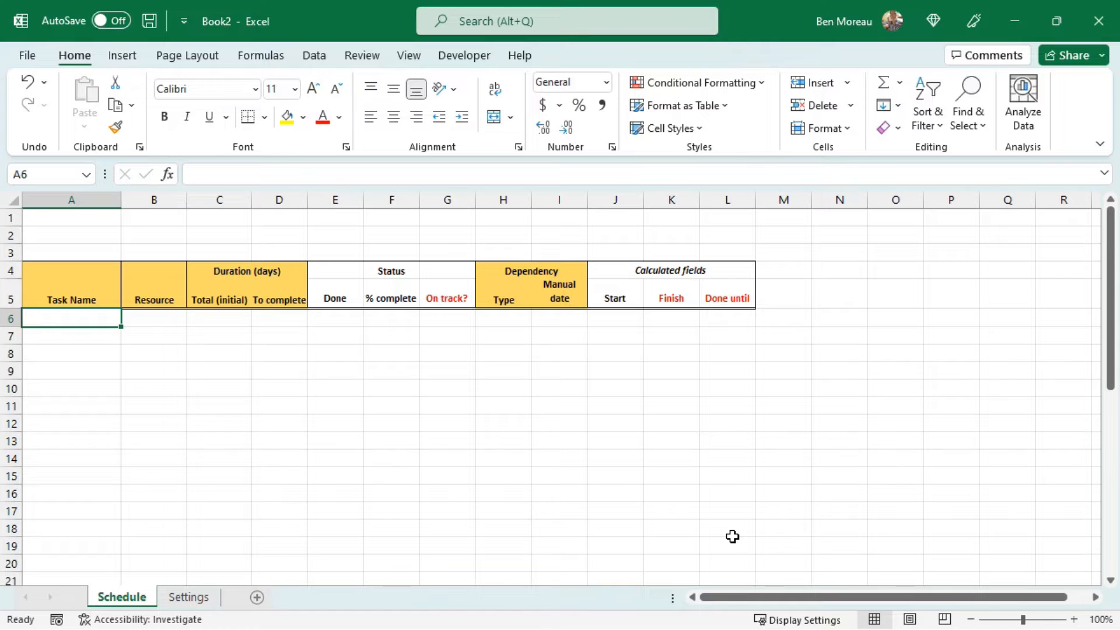
type("Start")
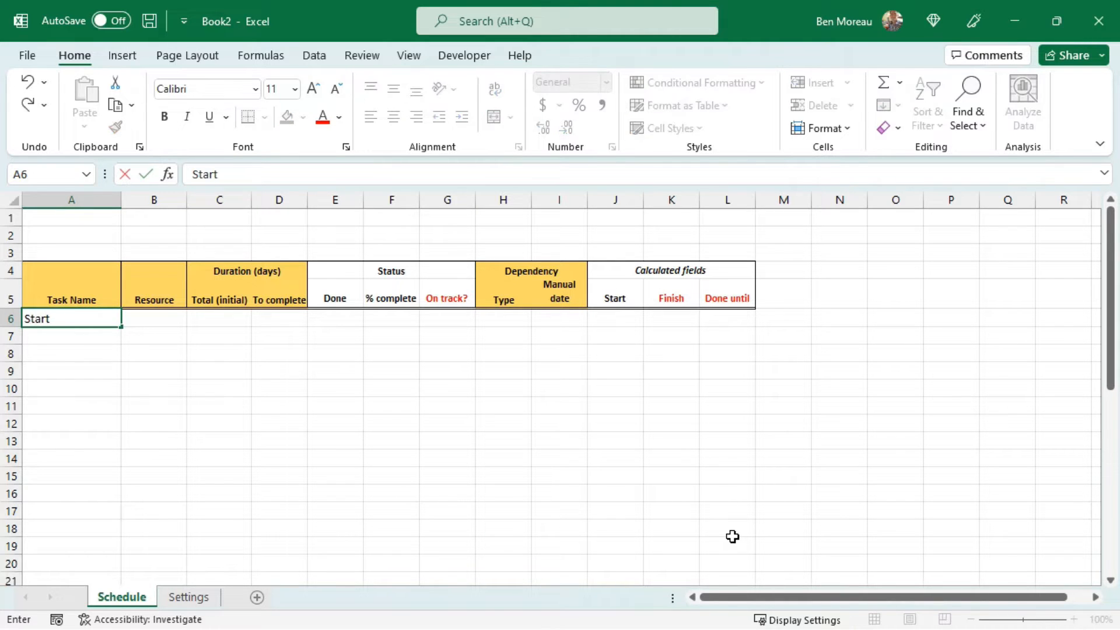
type(" of the project")
key("Return")
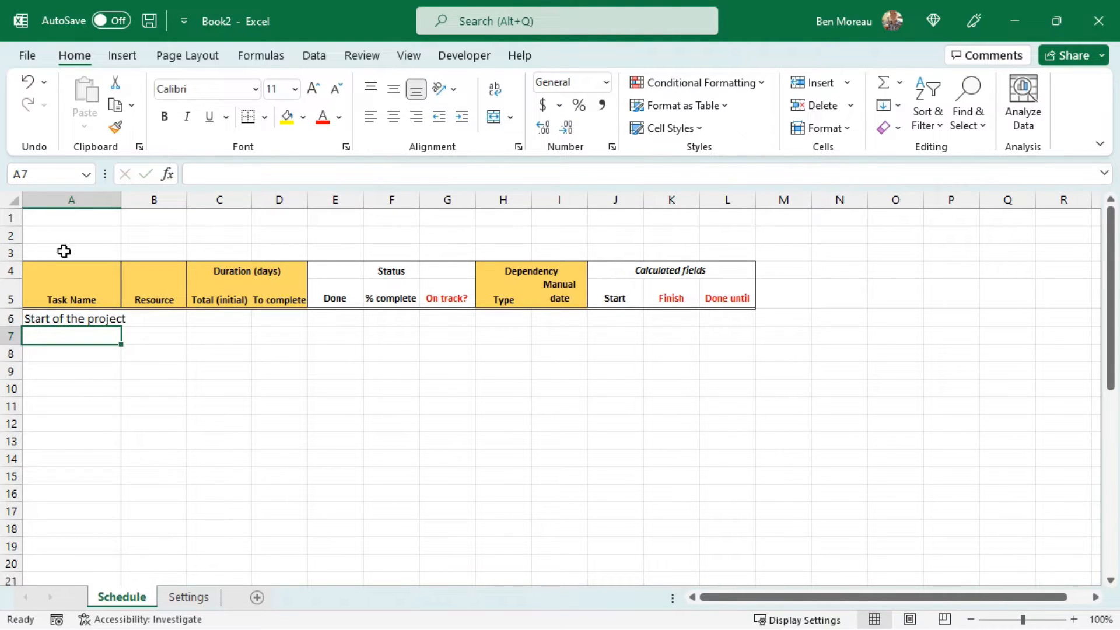
Step: Set the font size of the entire Schedule sheet to 9
left_click(13, 200)
left_click(279, 87)
type("9")
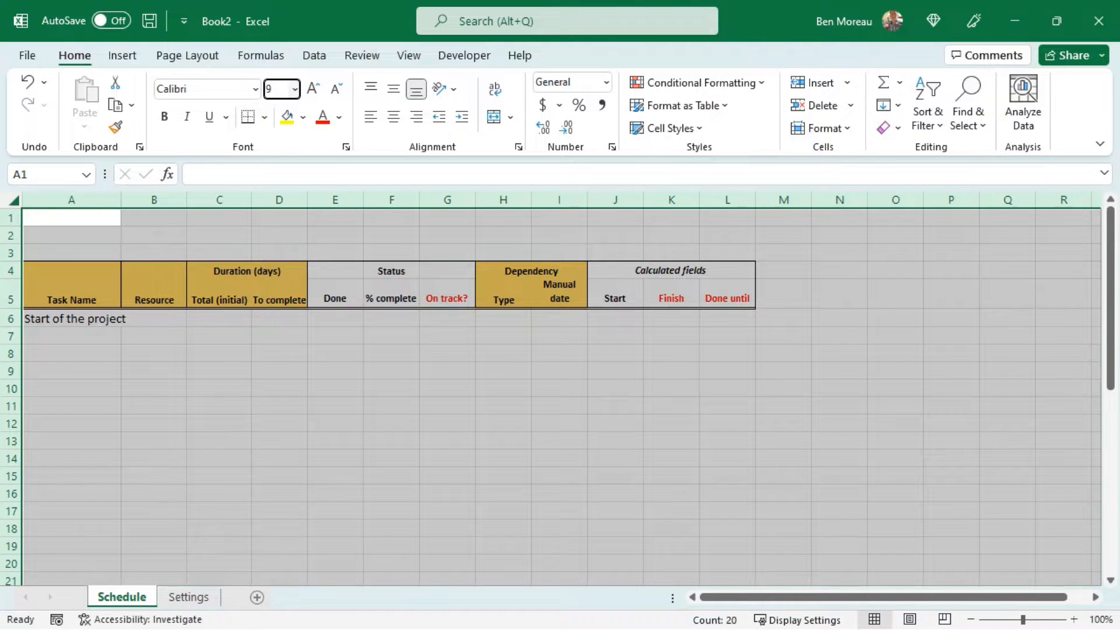
key("Return")
left_click(184, 356)
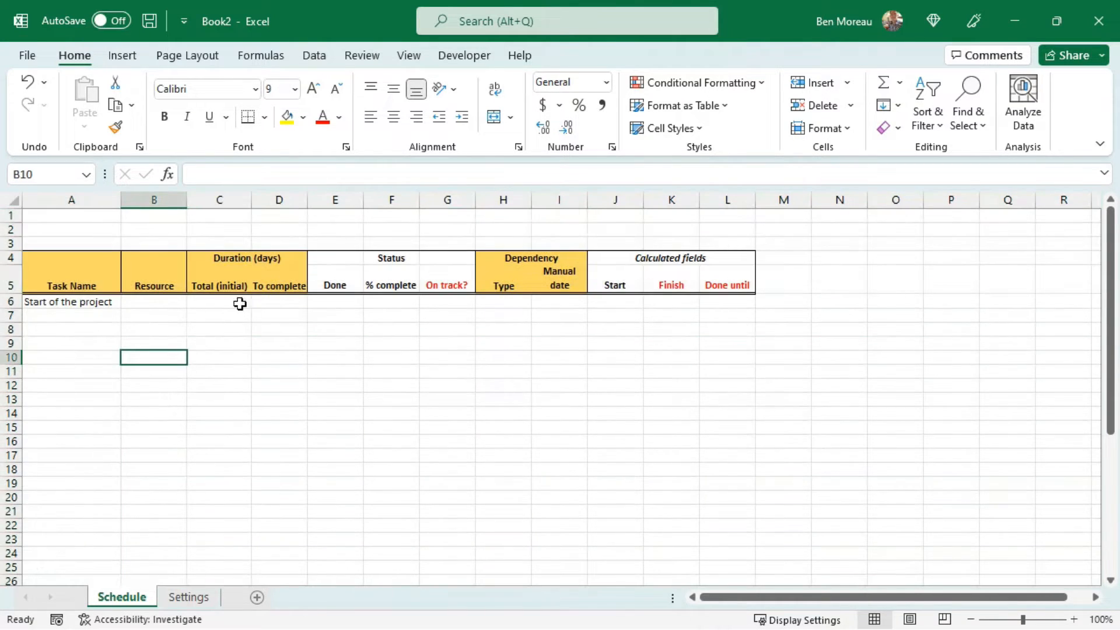
Step: Enter the assigned person's first name as the first task's resource in cell B6
left_click(161, 300)
type("John")
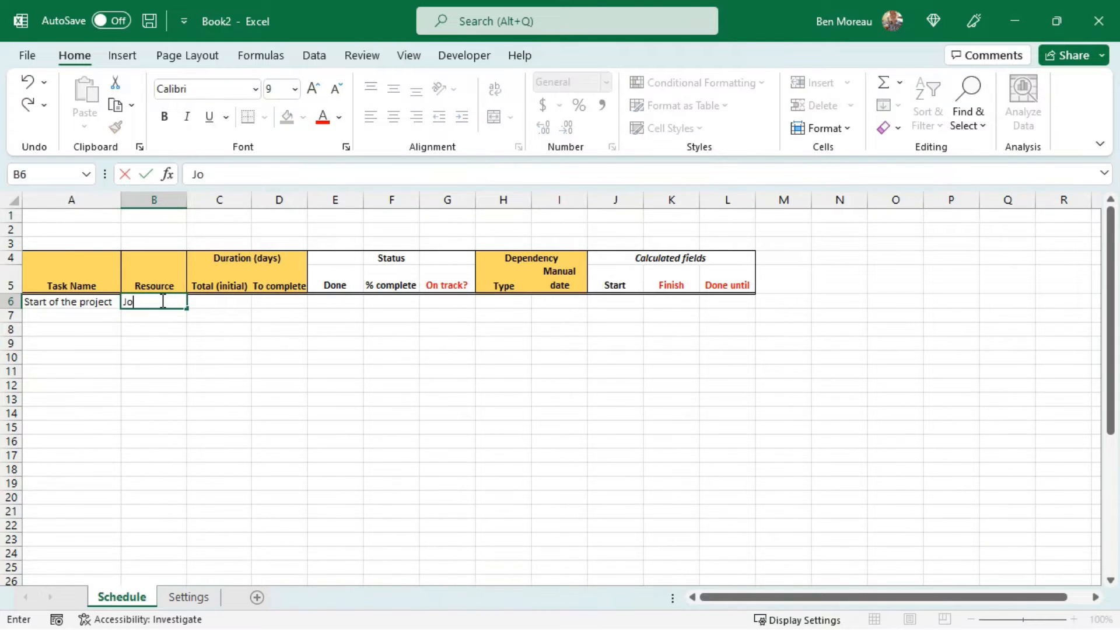
key("Return")
left_click(161, 300)
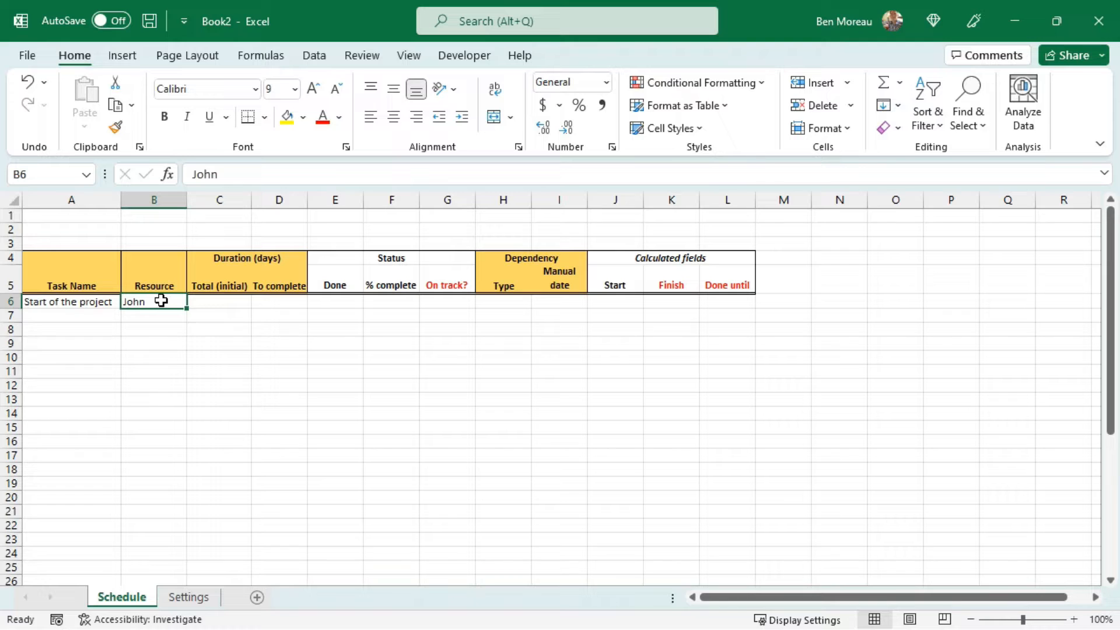
Step: Enter 10 as the first task's total initial duration in C6 and 2 as its days to complete in D6
left_click(215, 302)
type("10")
key("Return")
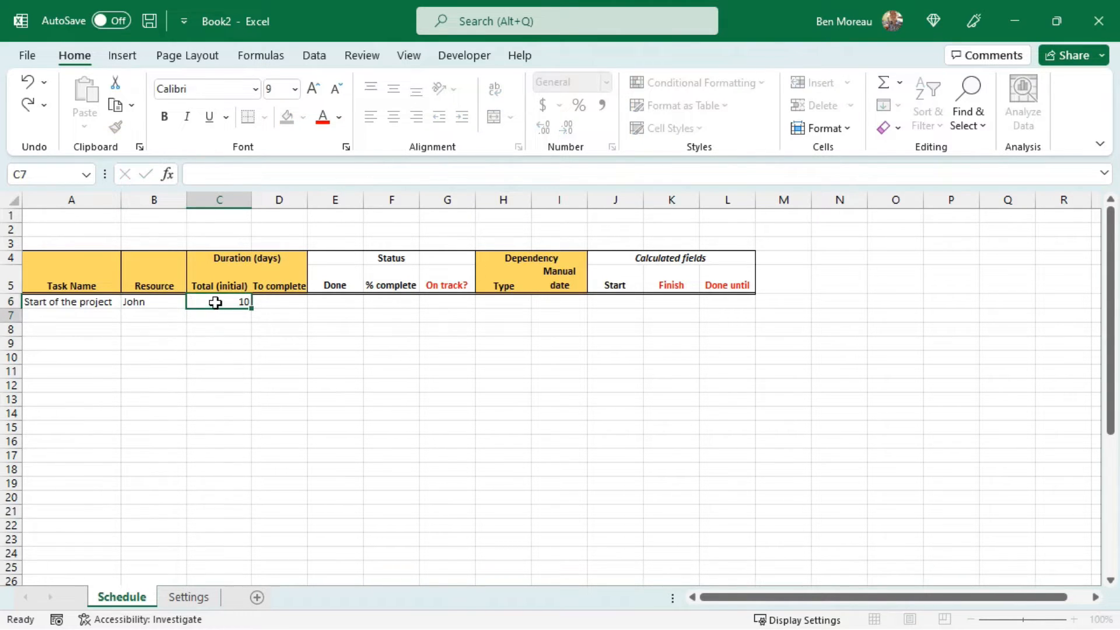
key("Up")
key("Right")
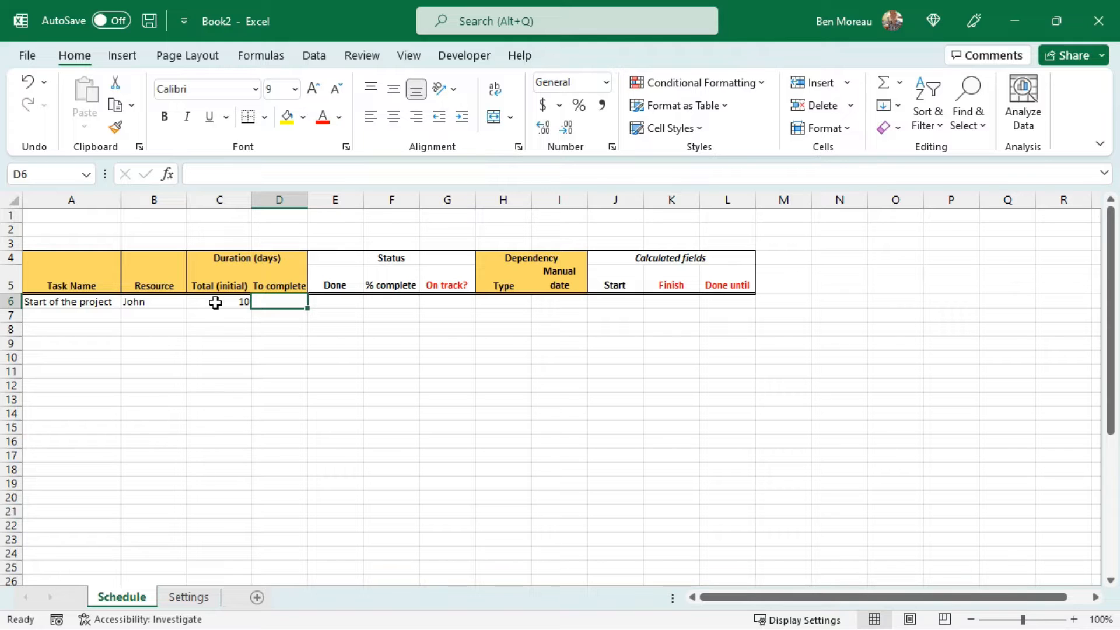
type("2")
key("Return")
key("Up")
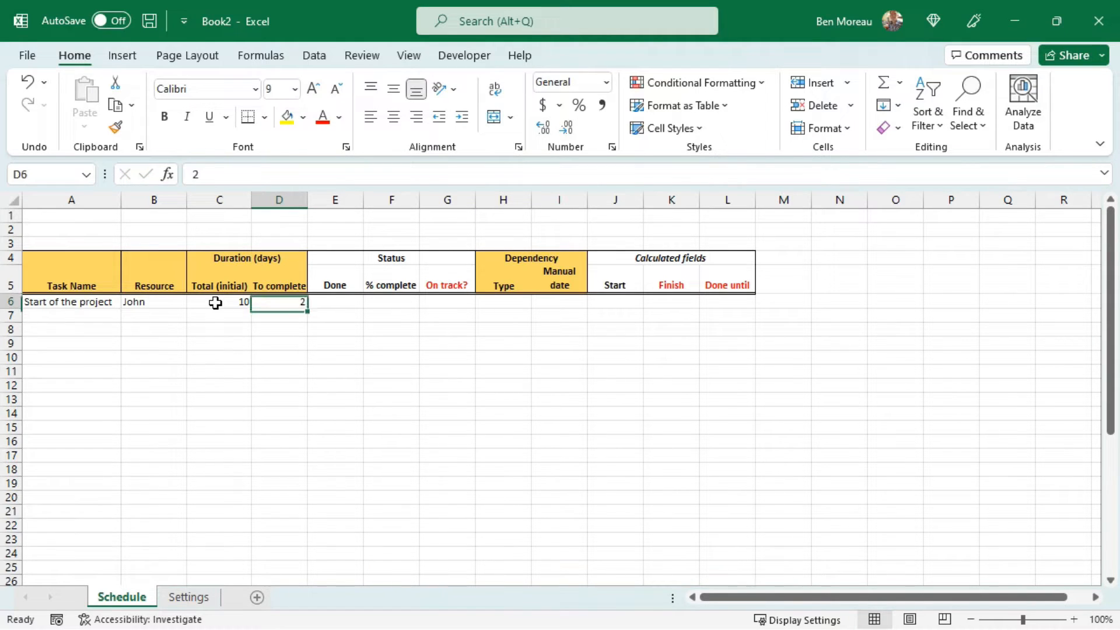
Step: Try 0 as the first task's days to complete in D6 and set the cell back to 2
type("0")
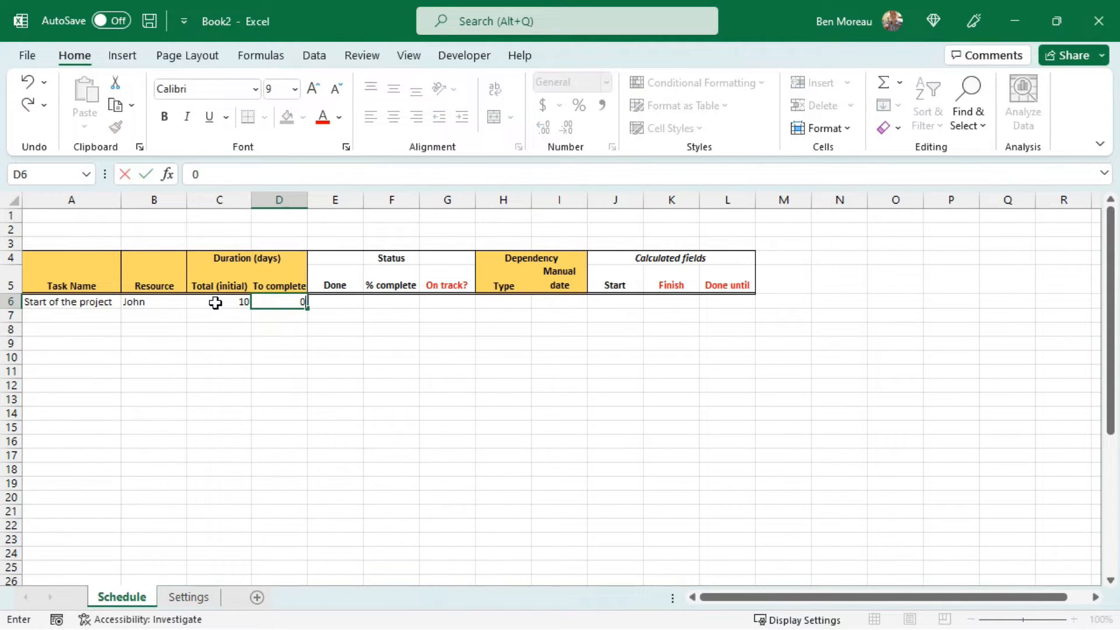
key("Return")
key("Up")
type("2")
key("Return")
key("Up")
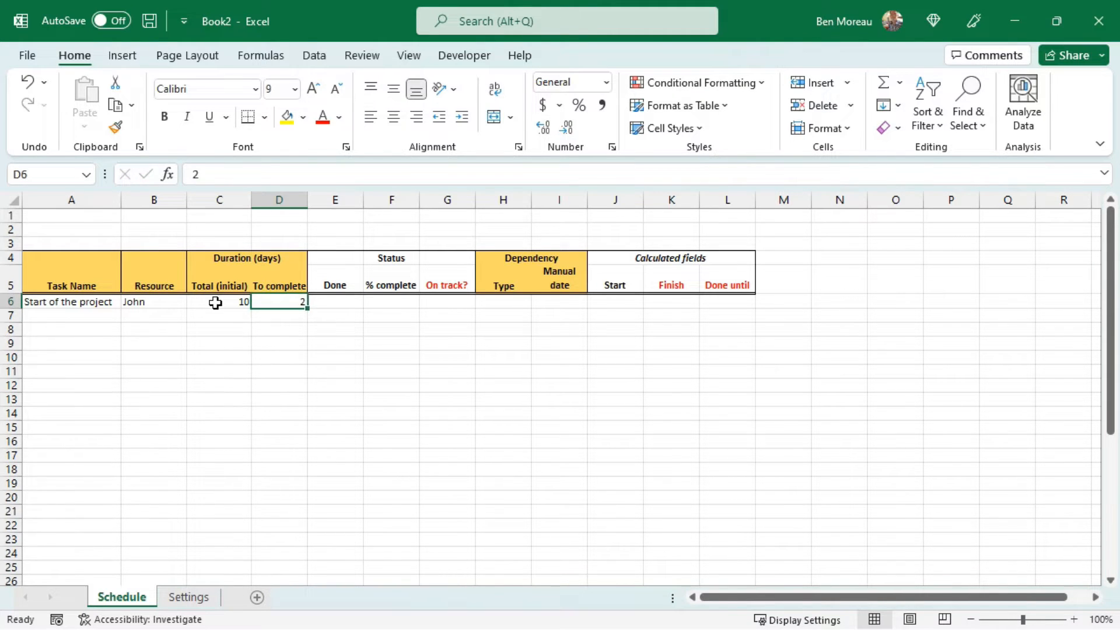
Step: Calculate the first task's Done days in E6 with the formula =C6-D6
key("Right")
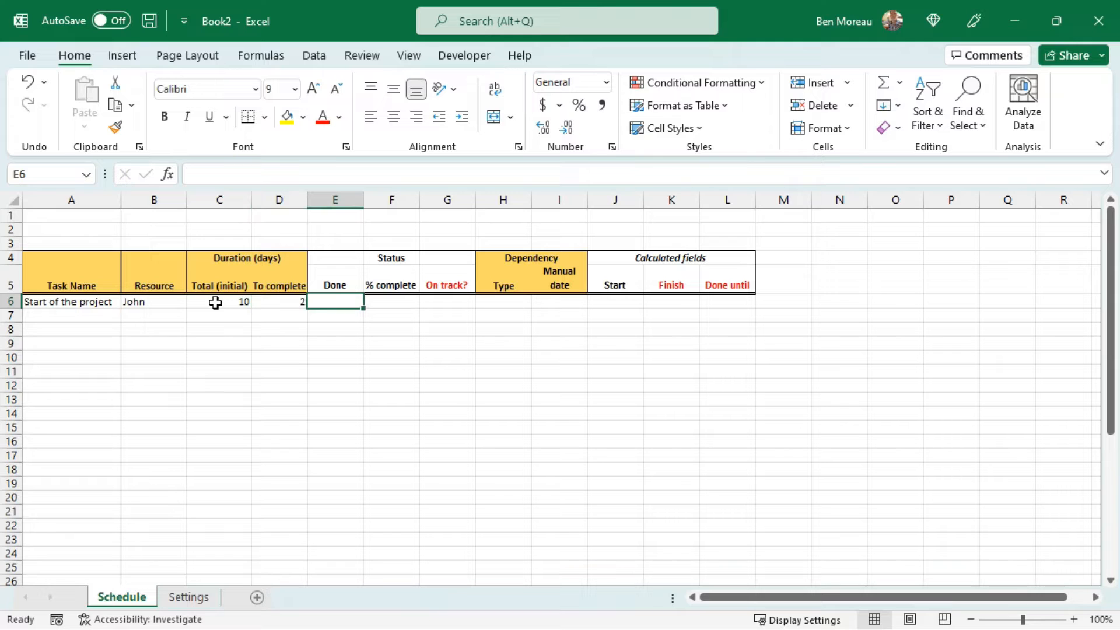
type("=")
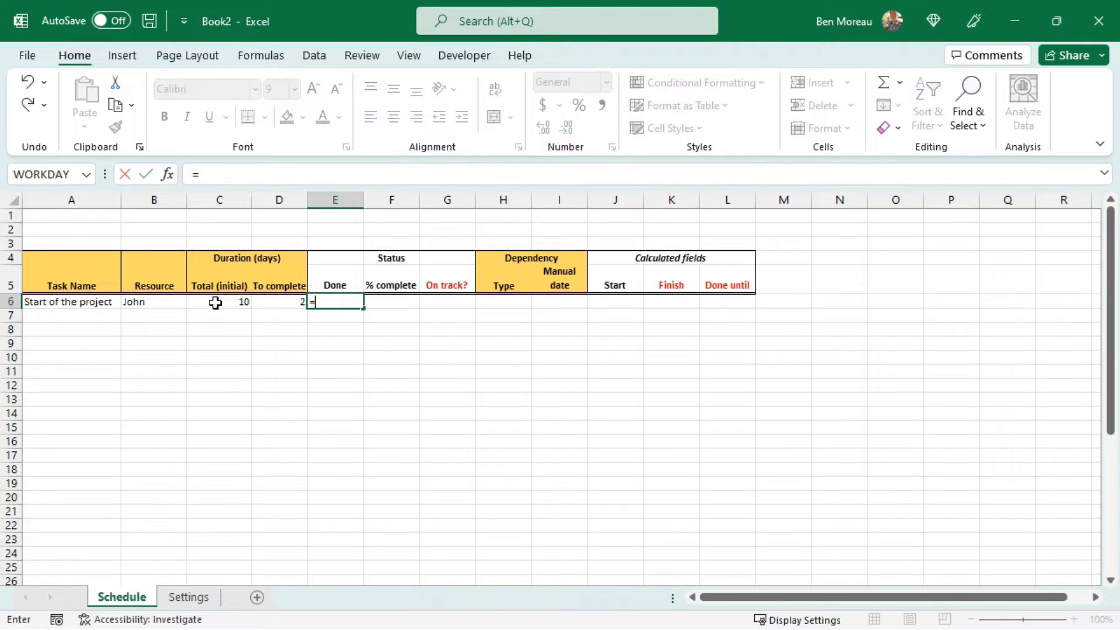
left_click(216, 301)
type("-")
key("Left")
key("Return")
key("Up")
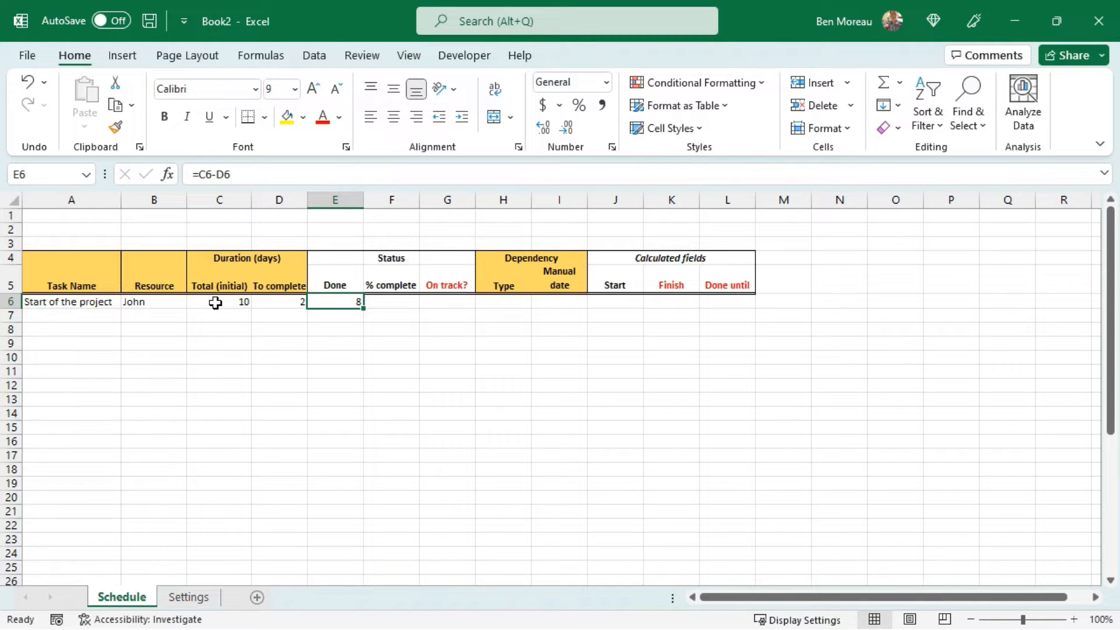
Step: Calculate the first task's % complete in F6 with the formula =E6/C6 and format the cell as a percentage
left_click(391, 304)
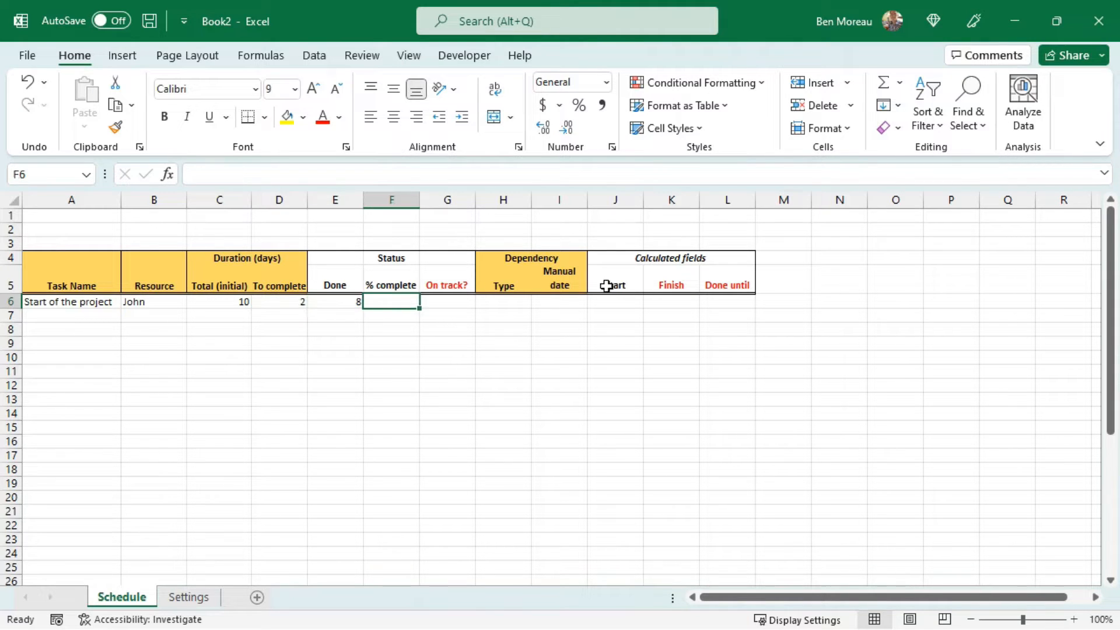
type("=")
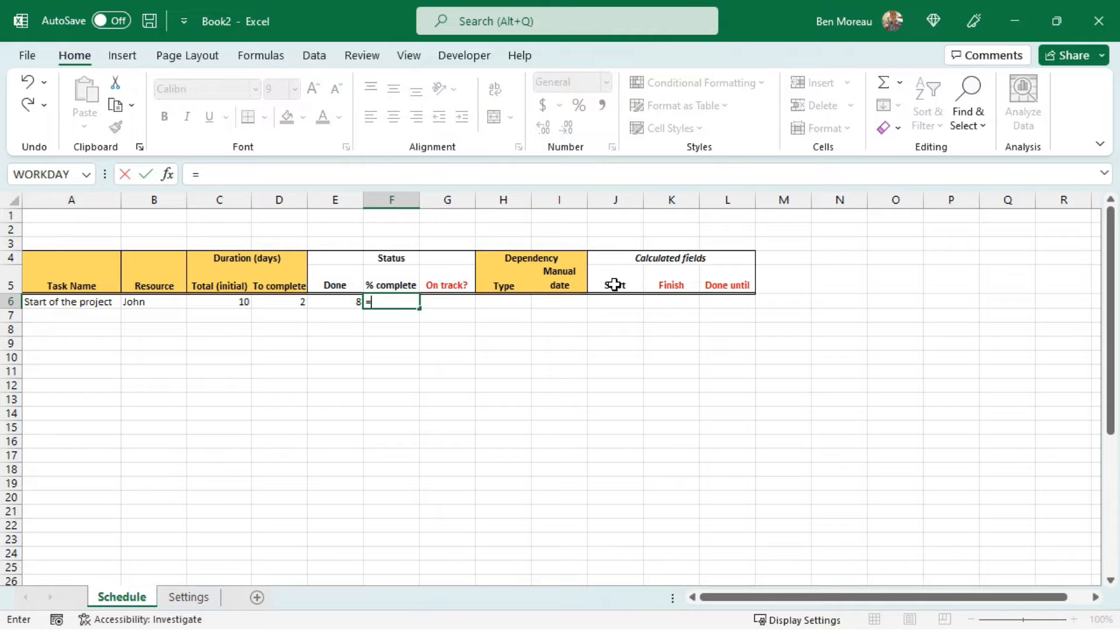
key("Left")
type("/")
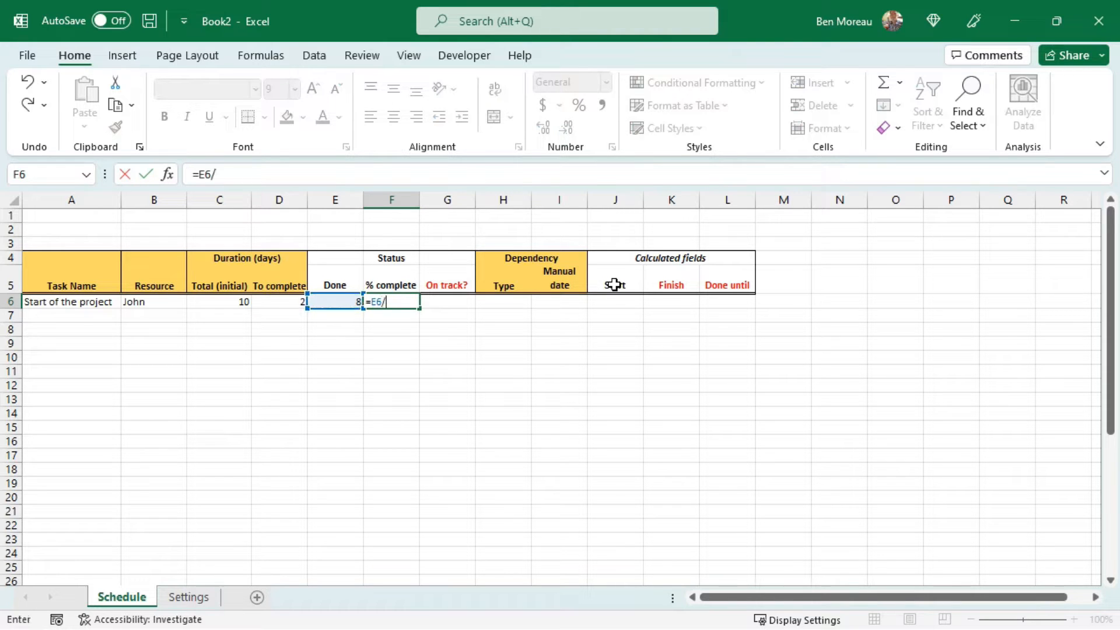
key("Left")
key("Left")
key("Left")
key("Return")
key("Up")
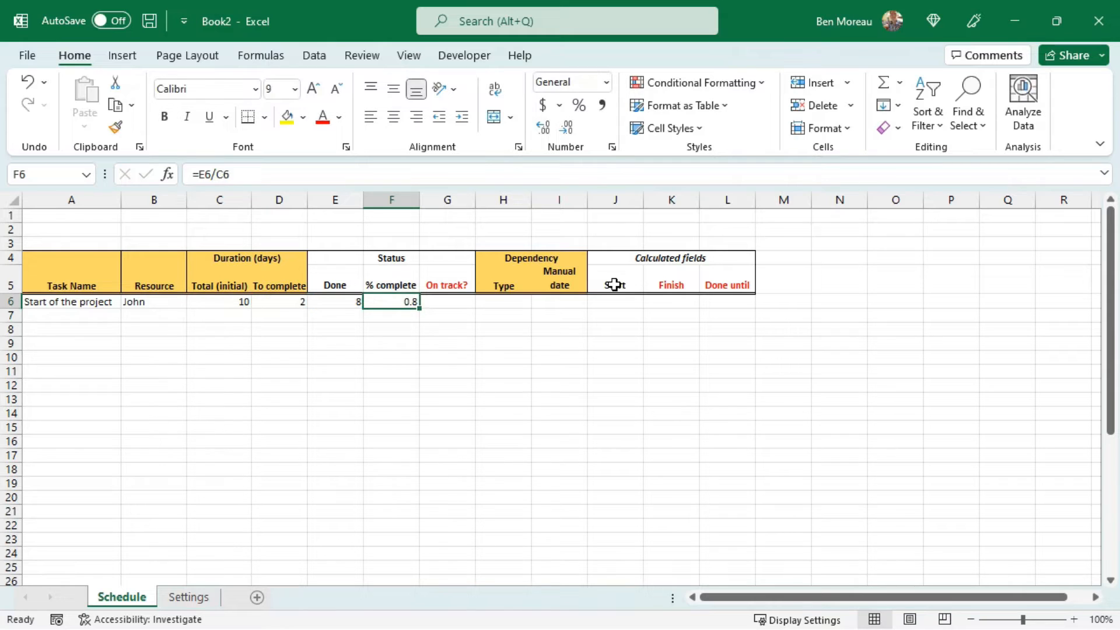
left_click(579, 106)
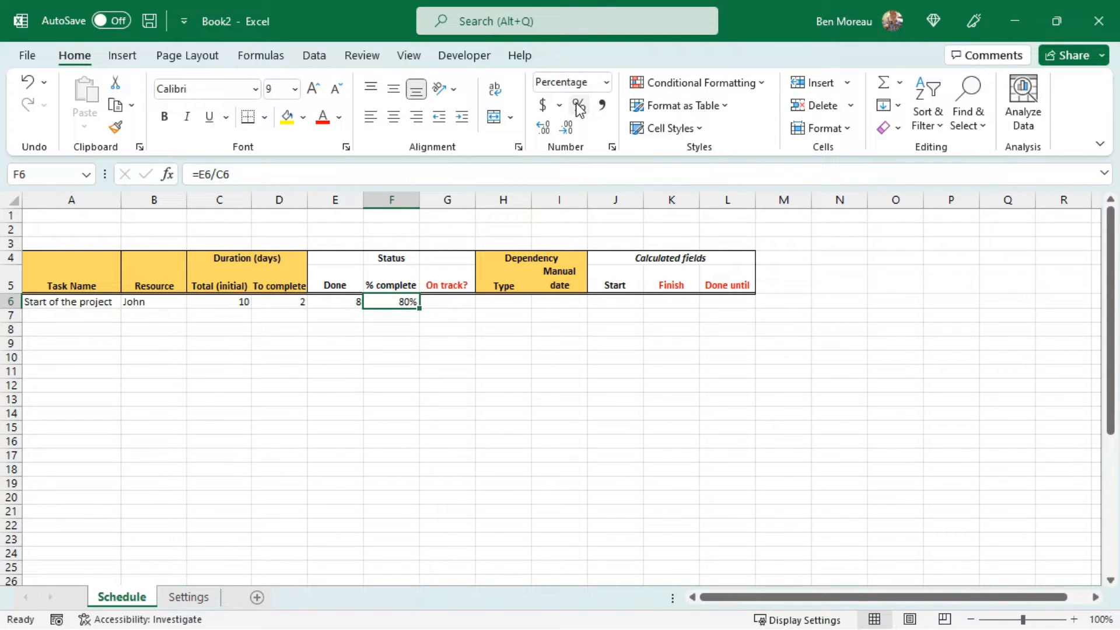
Step: Center the first task row horizontally across cells A6:L6
left_click_drag(734, 305, 32, 300)
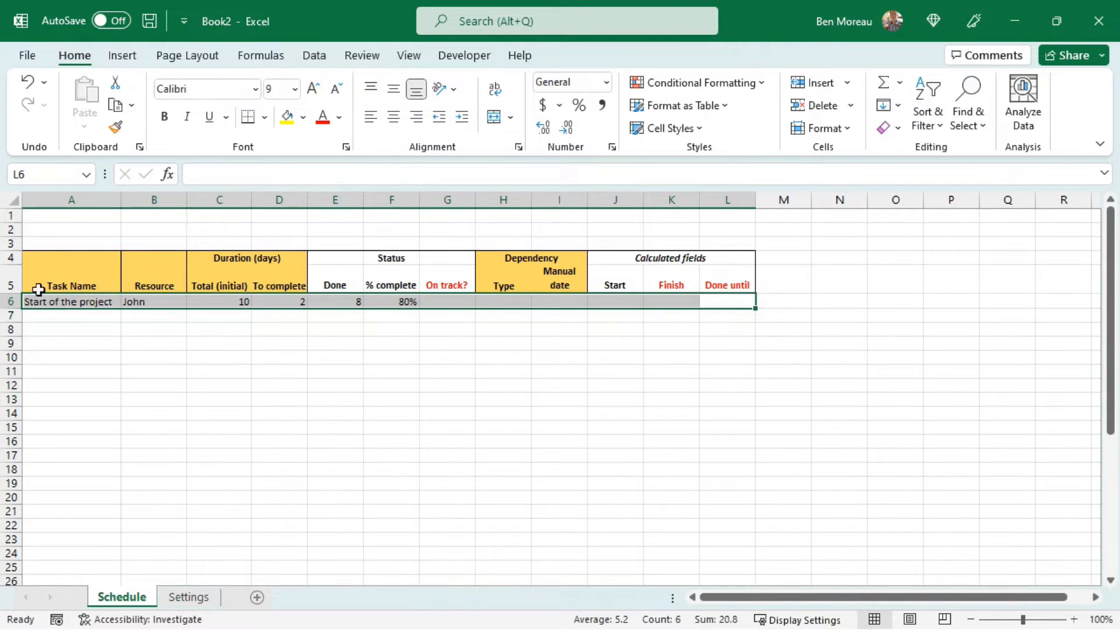
left_click(393, 117)
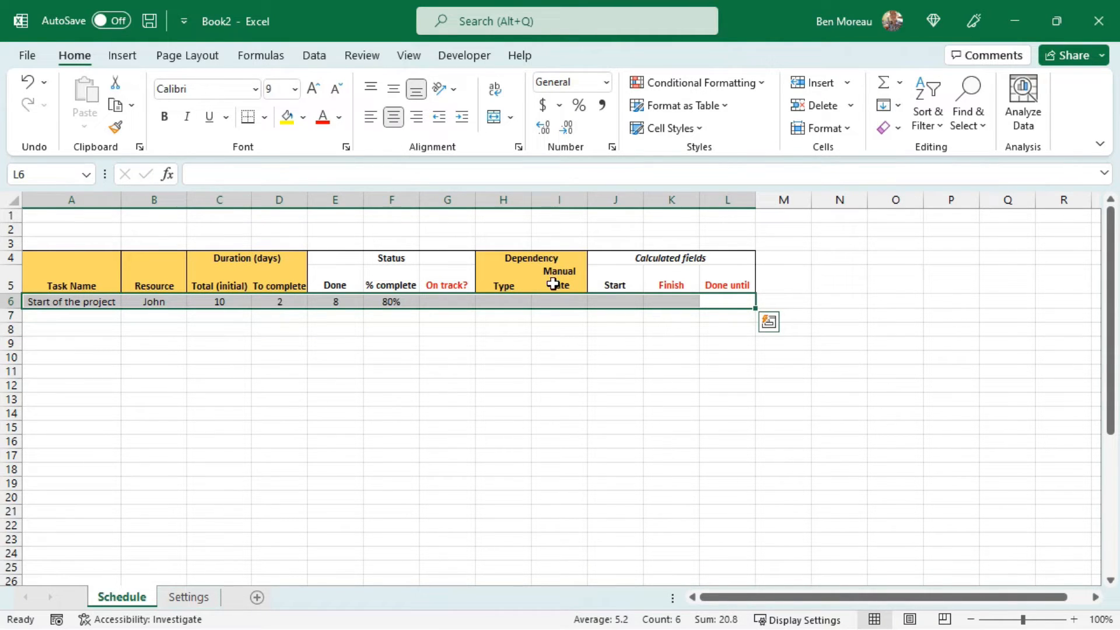
left_click(437, 302)
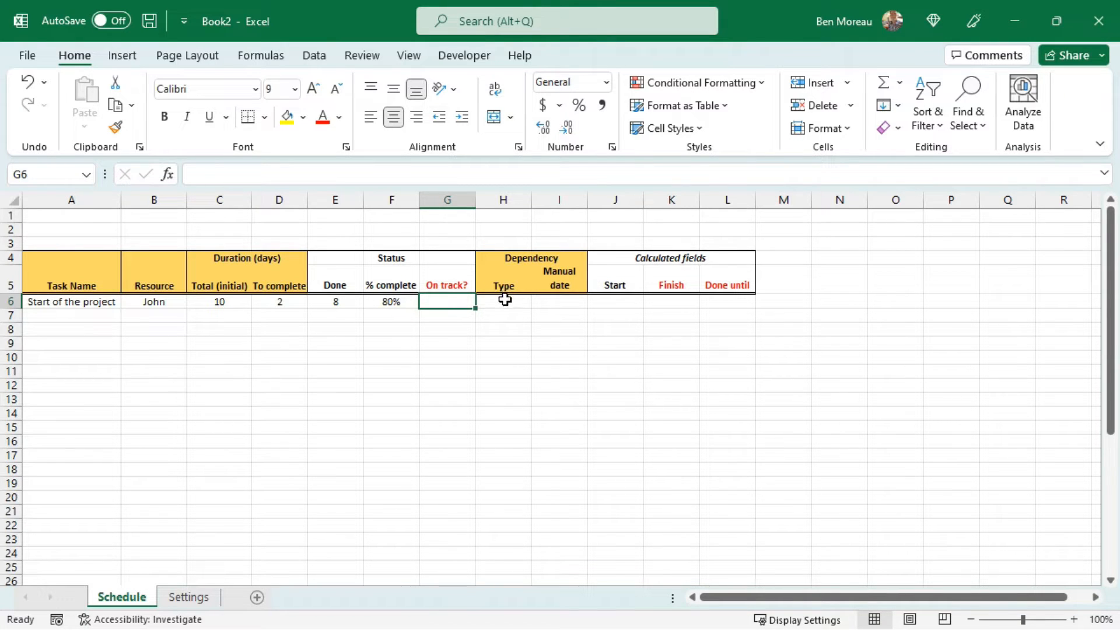
left_click(505, 299)
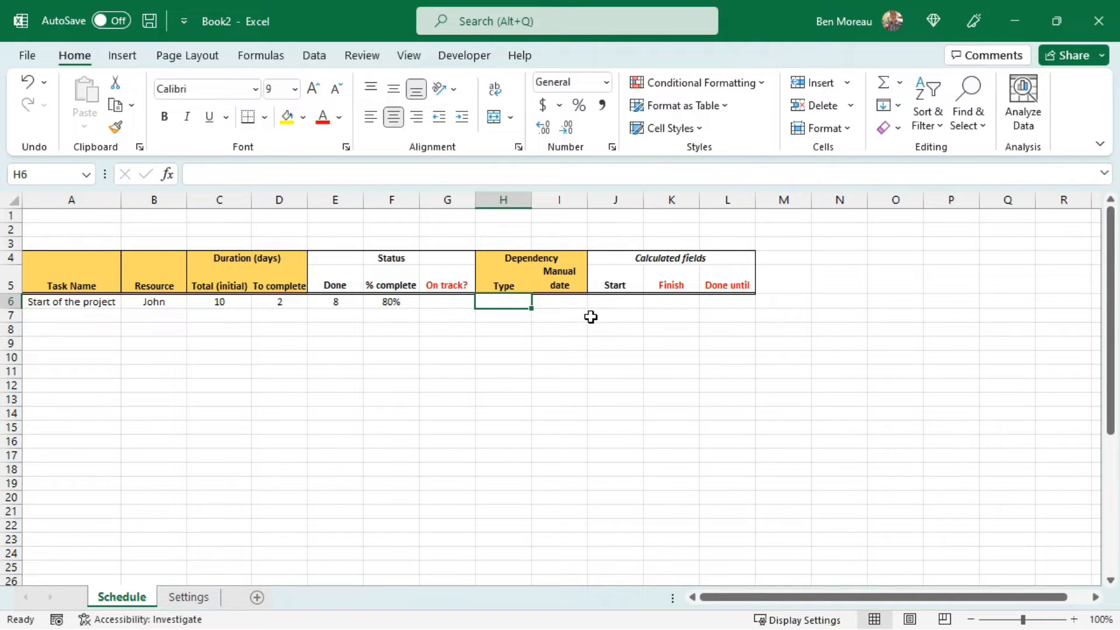
Step: Review the dependency types Manual, After and Same and their descriptions in the validation table on the Settings sheet
left_click(194, 604)
left_click(386, 410)
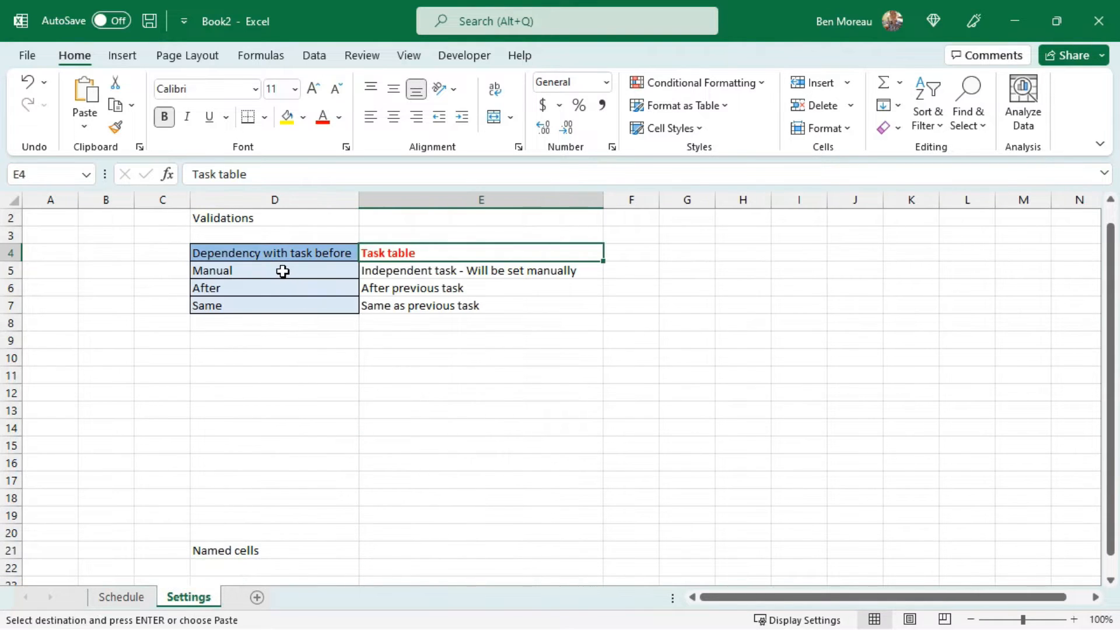
left_click(283, 272)
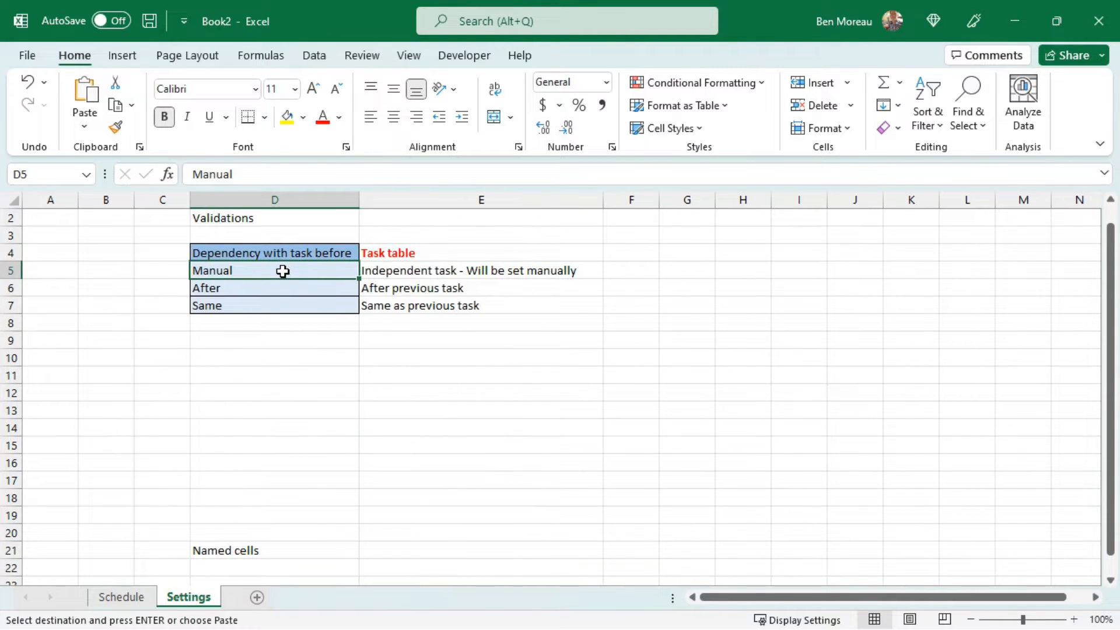
left_click_drag(283, 272, 282, 313)
left_click(275, 274)
left_click(290, 286)
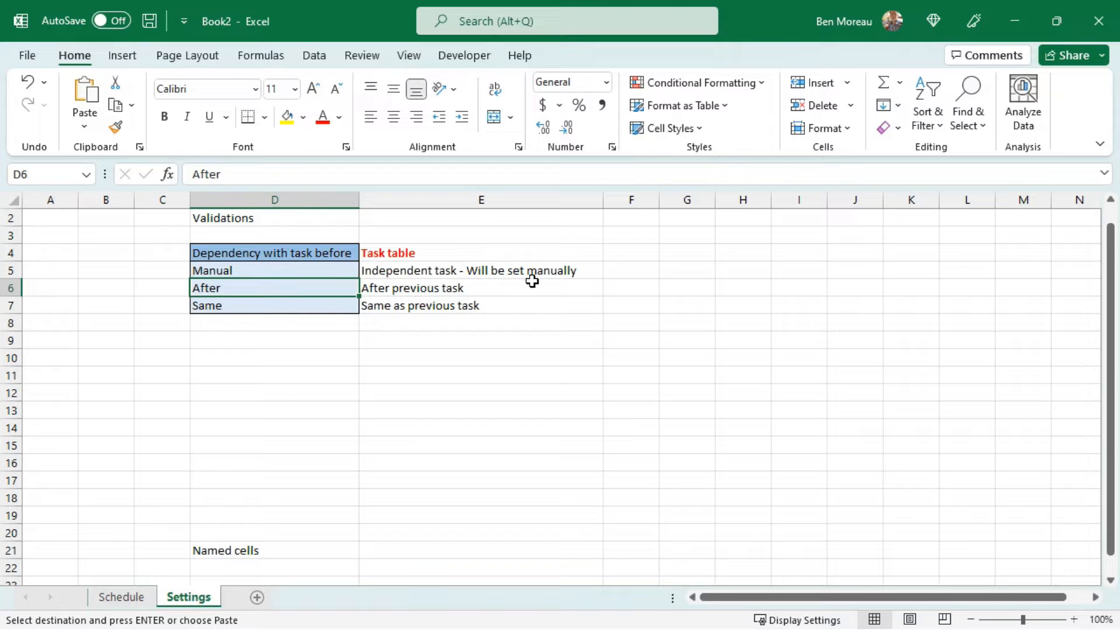
left_click(322, 305)
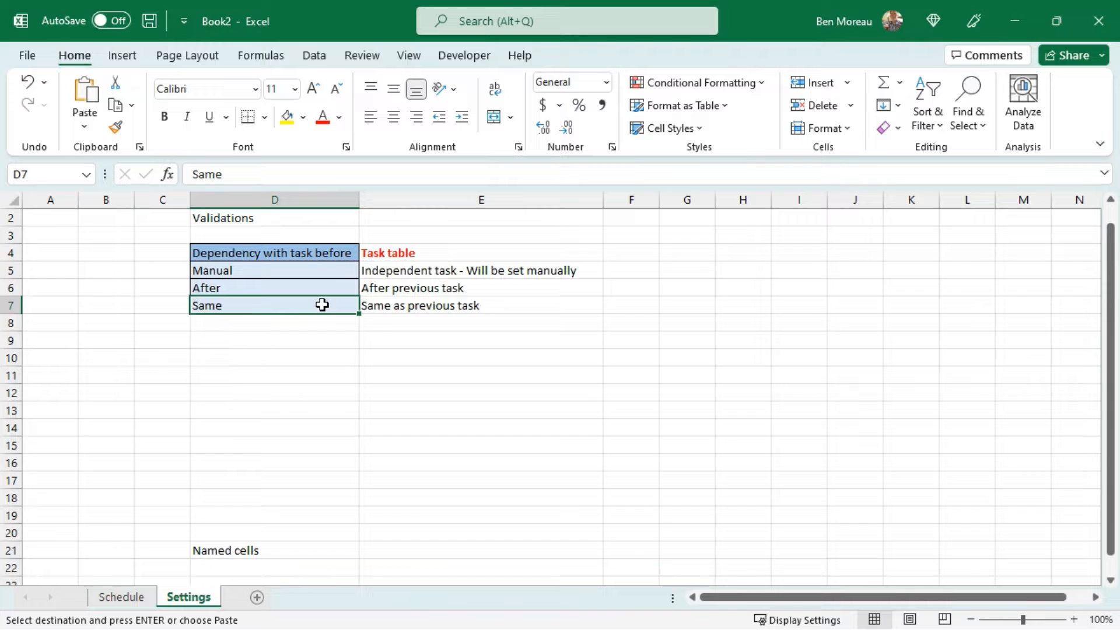
Step: Add a list data validation to the first task's dependency Type cell H6 on the Schedule sheet, with source =Settings!$D$5:$D$7
left_click(138, 598)
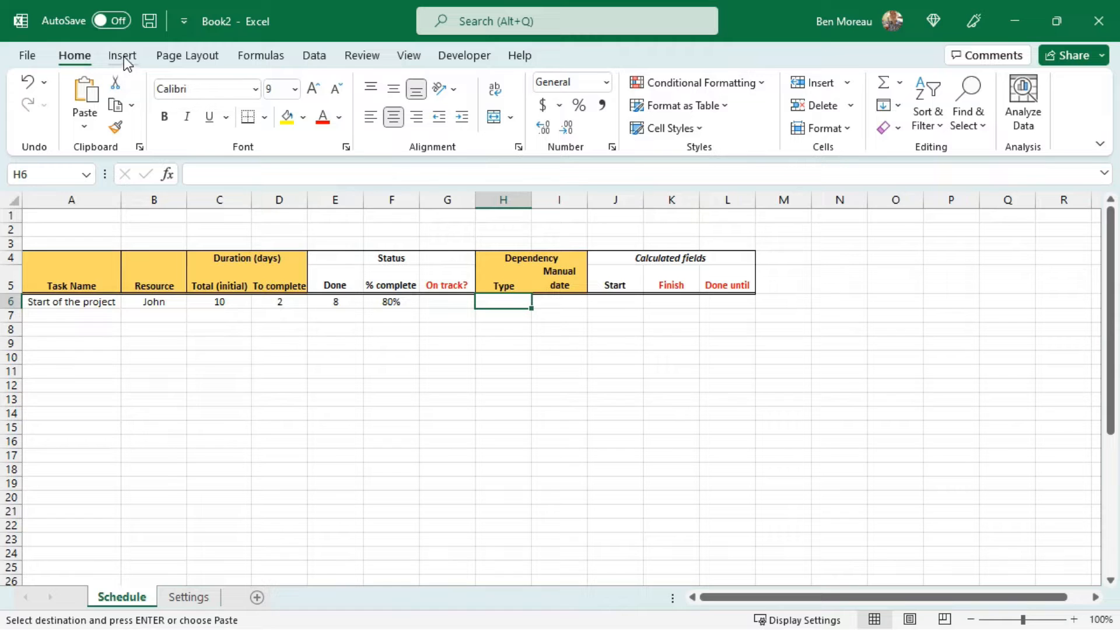
left_click(320, 55)
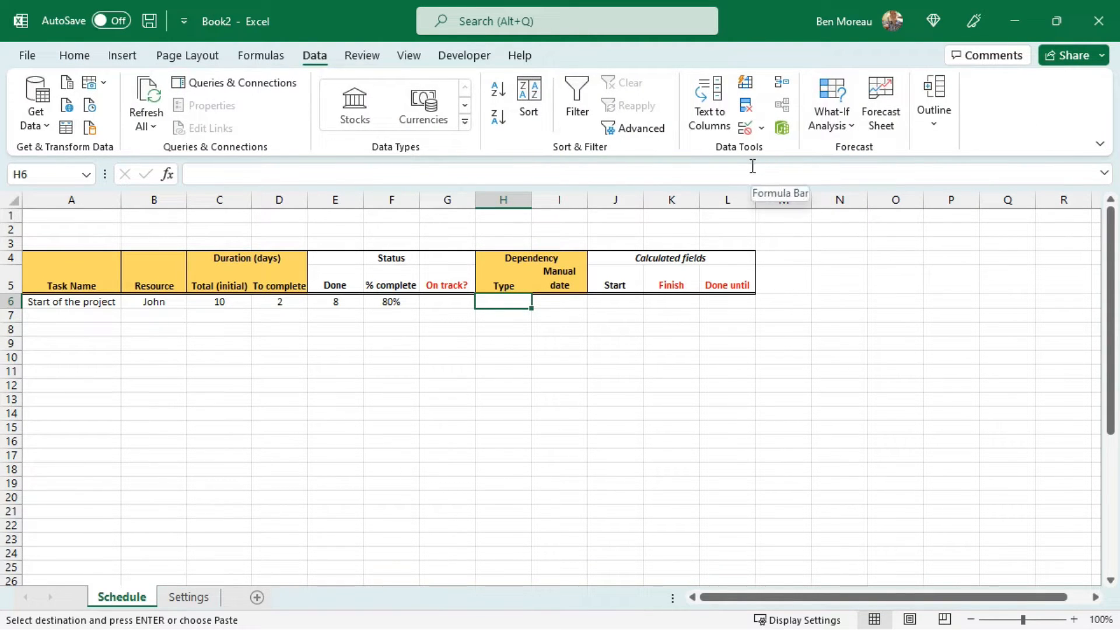
left_click(765, 130)
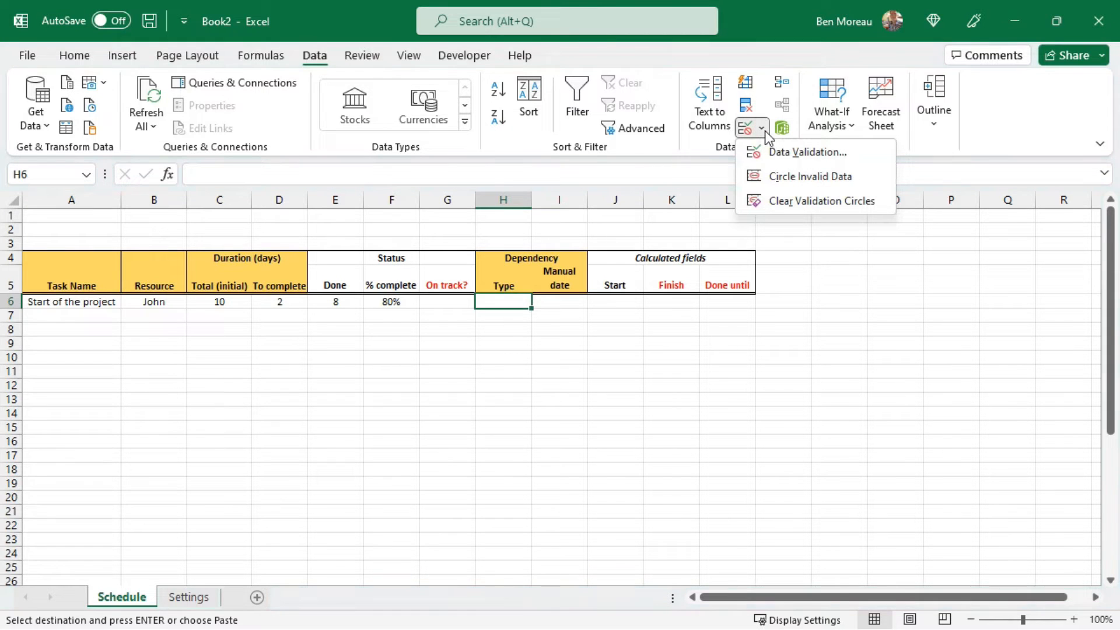
left_click(768, 151)
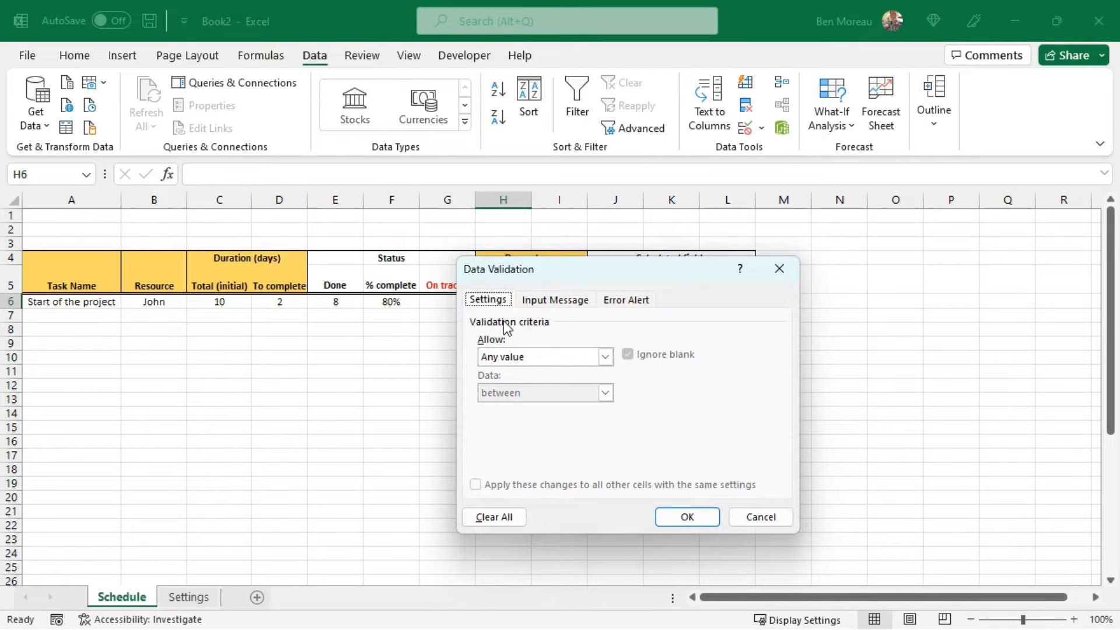
left_click(520, 355)
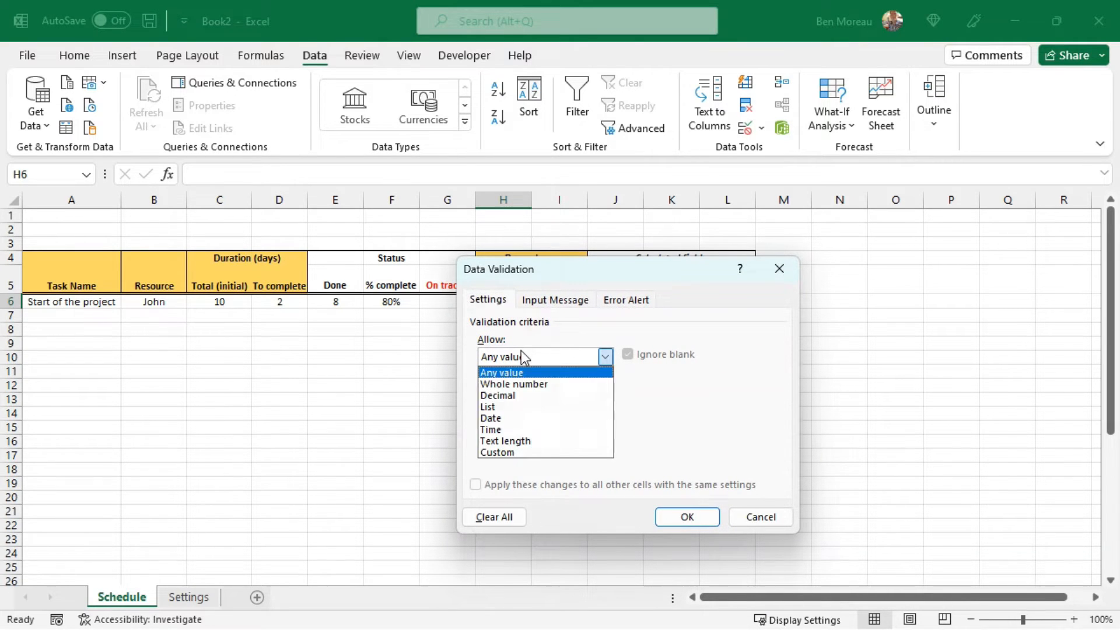
left_click(513, 407)
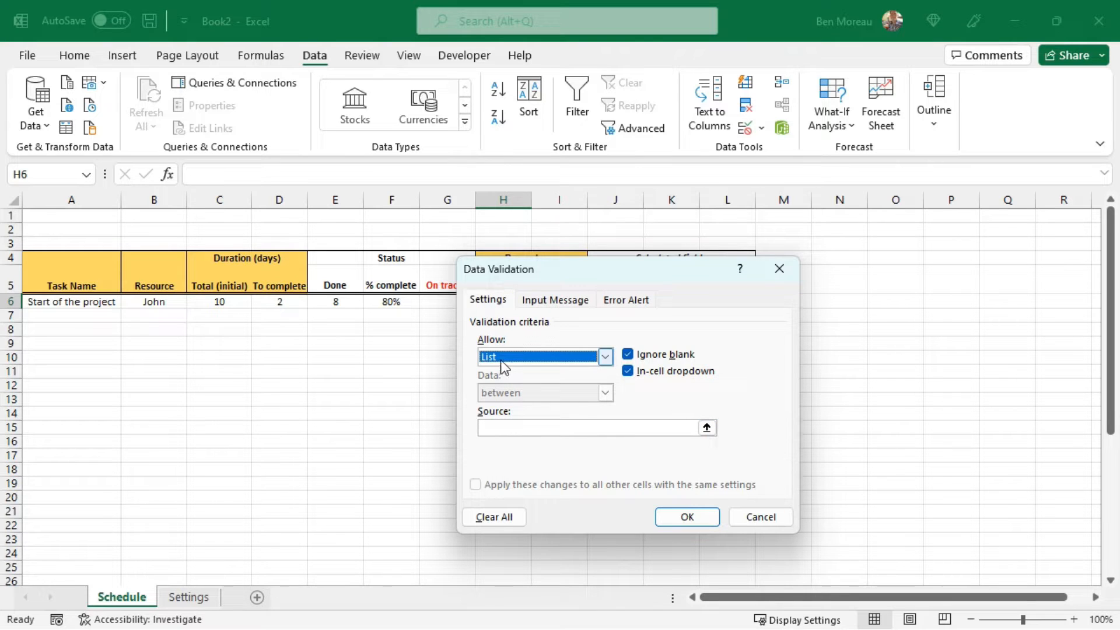
left_click(520, 429)
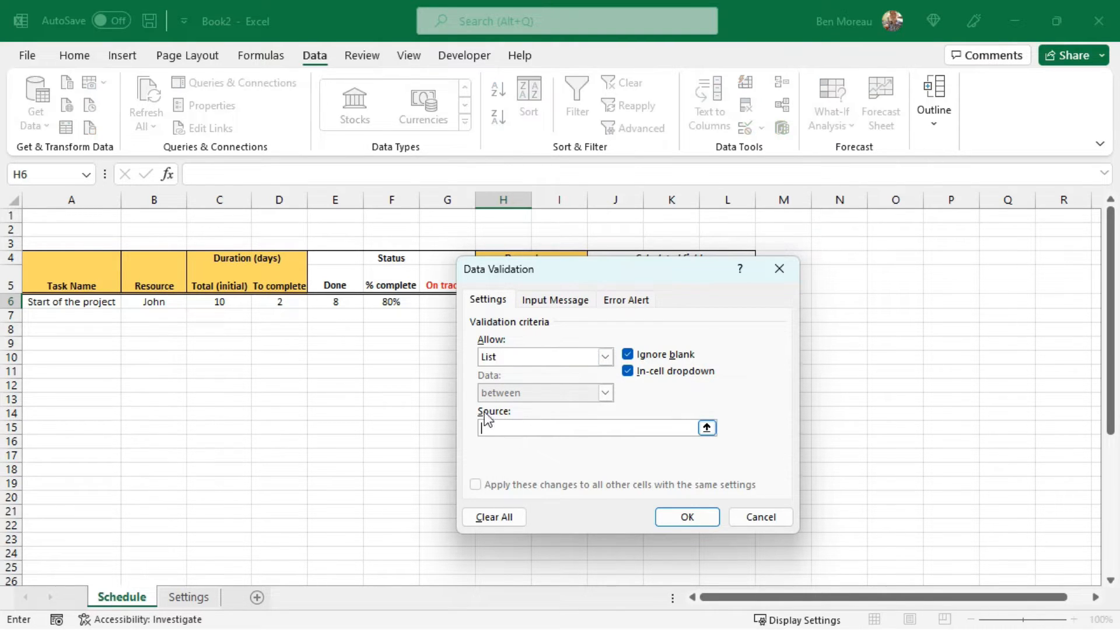
left_click(195, 599)
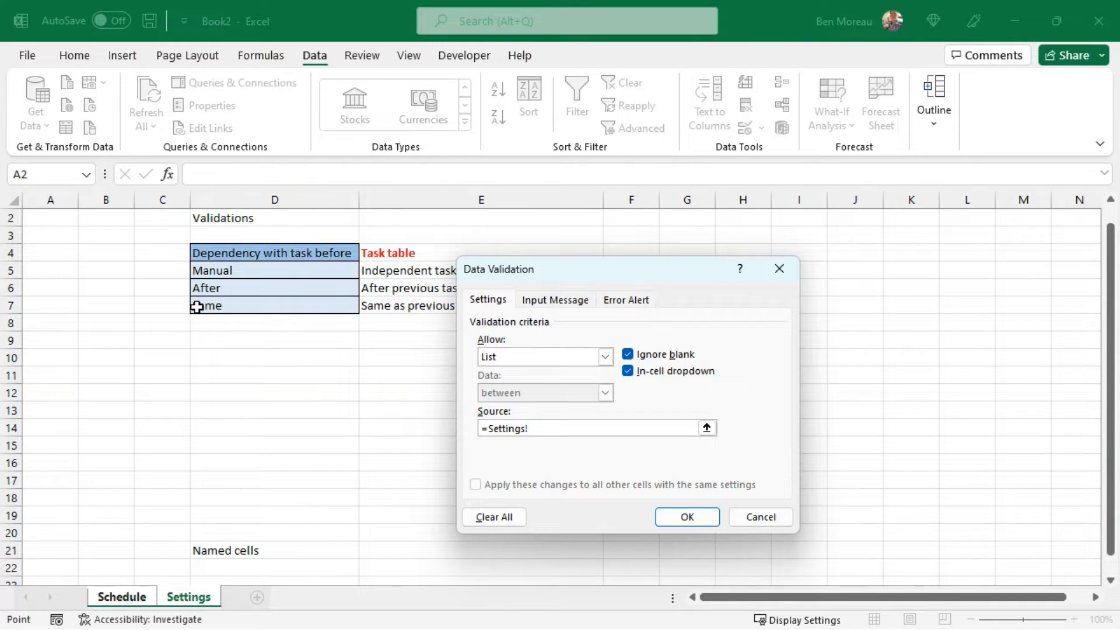
left_click_drag(224, 270, 223, 307)
left_click(688, 518)
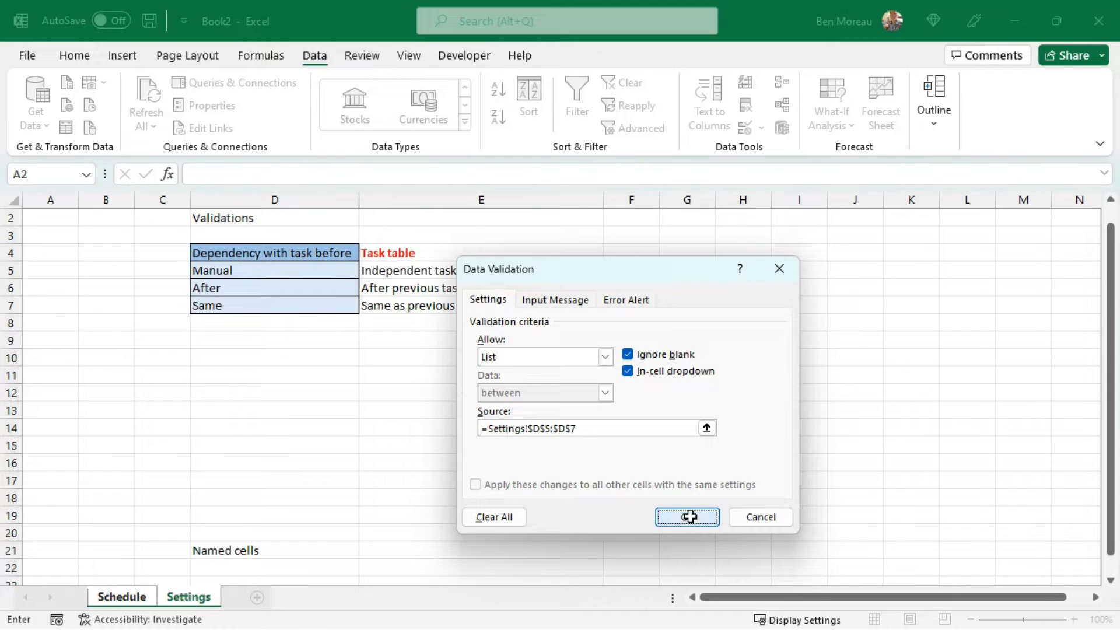
Step: Choose Manual as the first task's dependency type in H6 and enter 1/12/22 as its manual date in I6
left_click(540, 302)
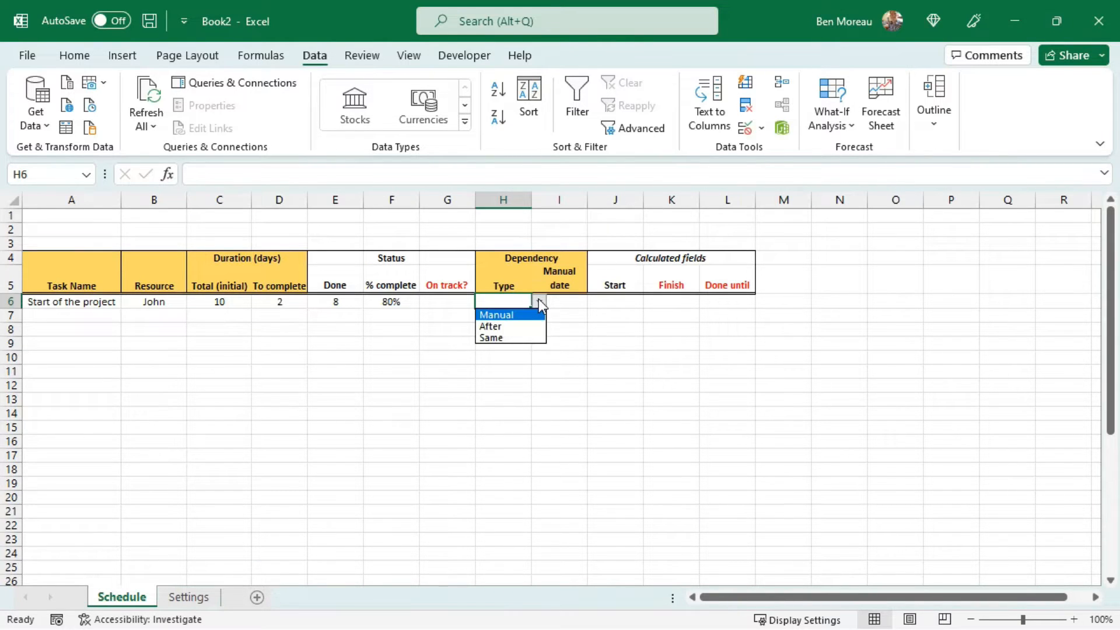
left_click(505, 316)
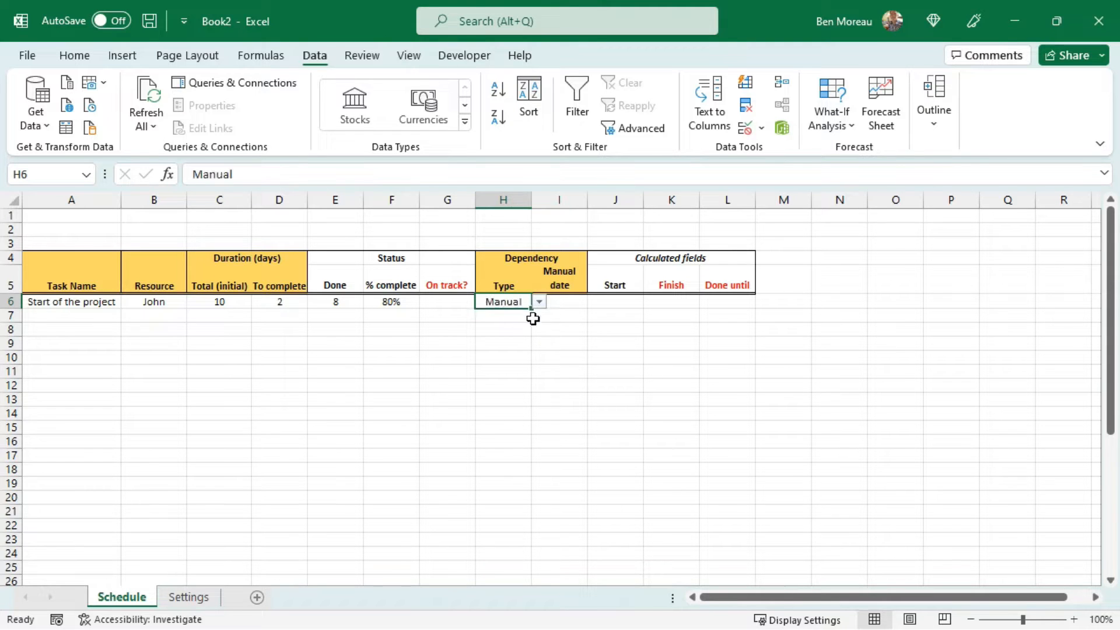
left_click(563, 301)
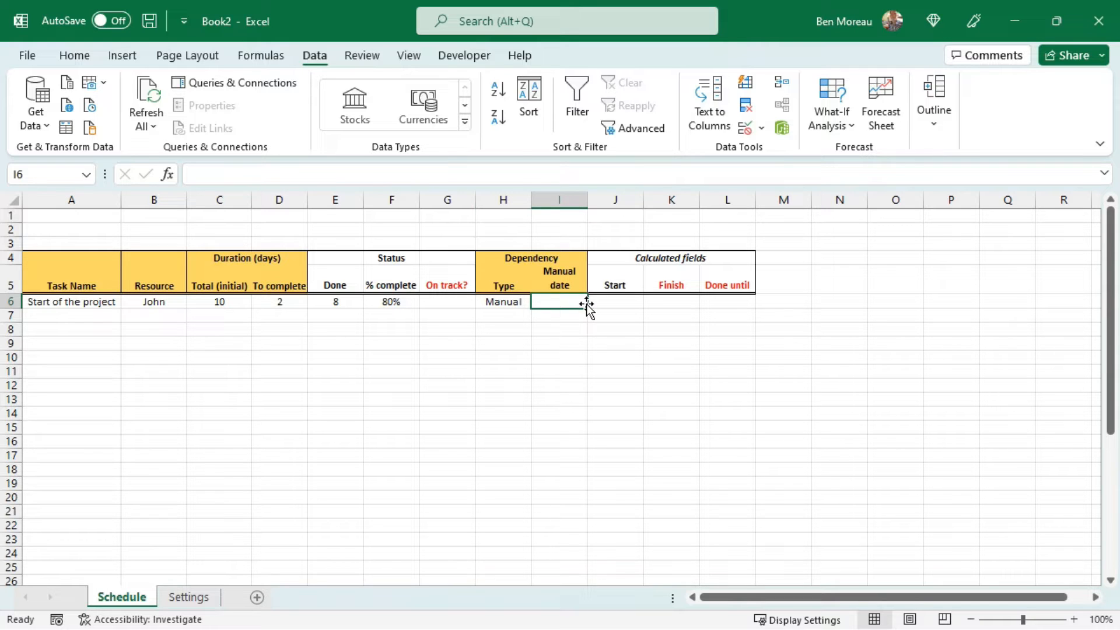
type("1/12/22")
key("Return")
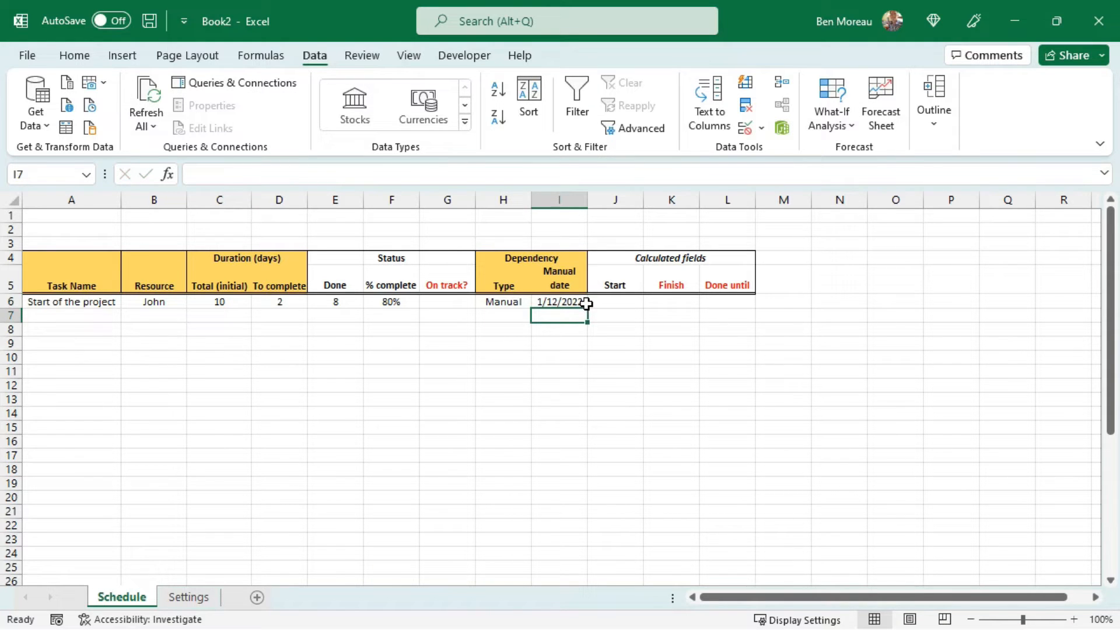
left_click(586, 303)
left_click(589, 308)
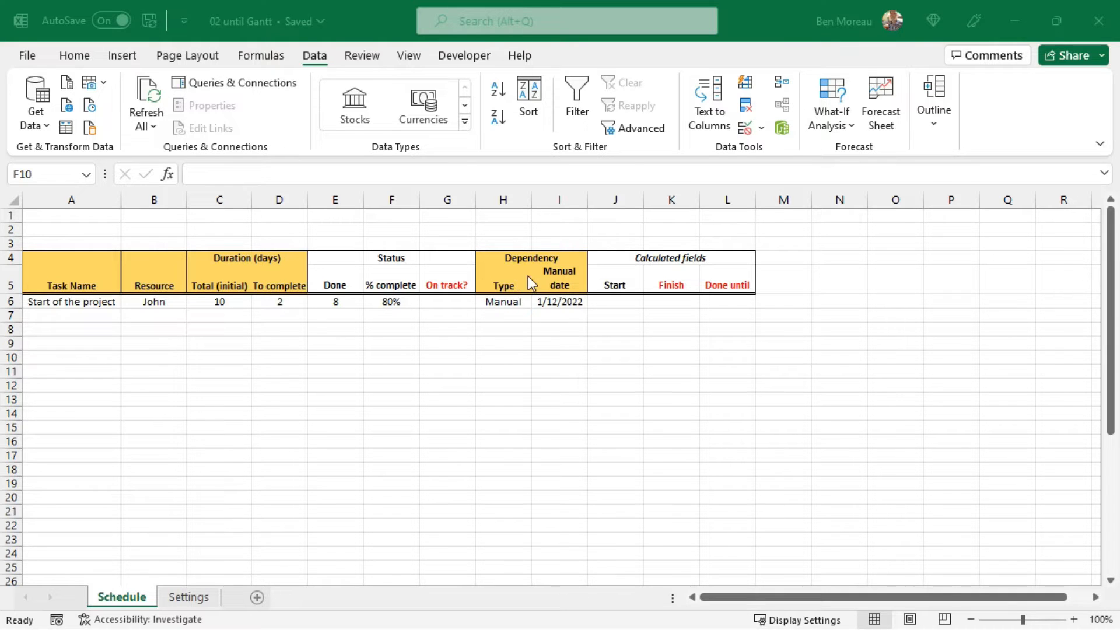
Step: Add a "Todays date" preference in A43 of the Schedule sheet and calculate its value in B43 with =TODAY()
left_click(156, 429)
scroll(158, 428, "down", 8)
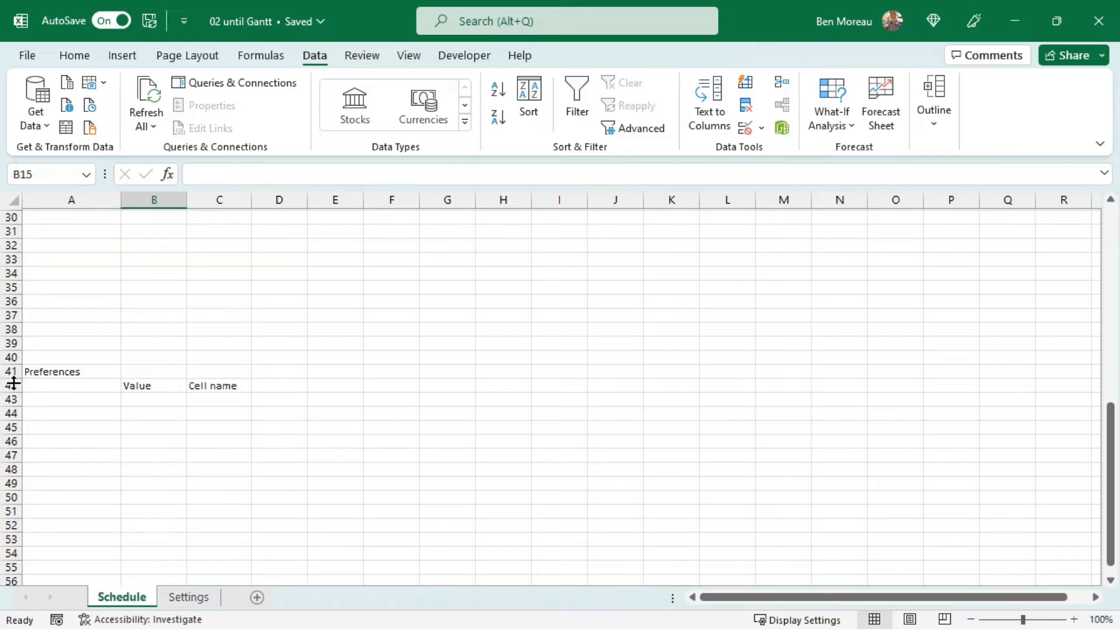
left_click(44, 401)
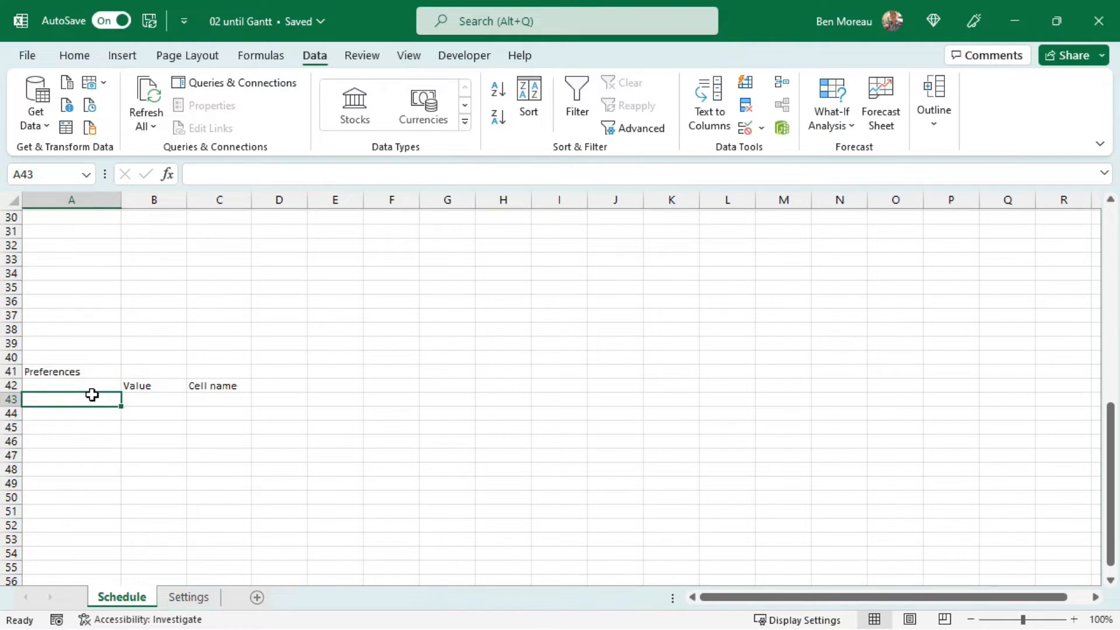
type("T")
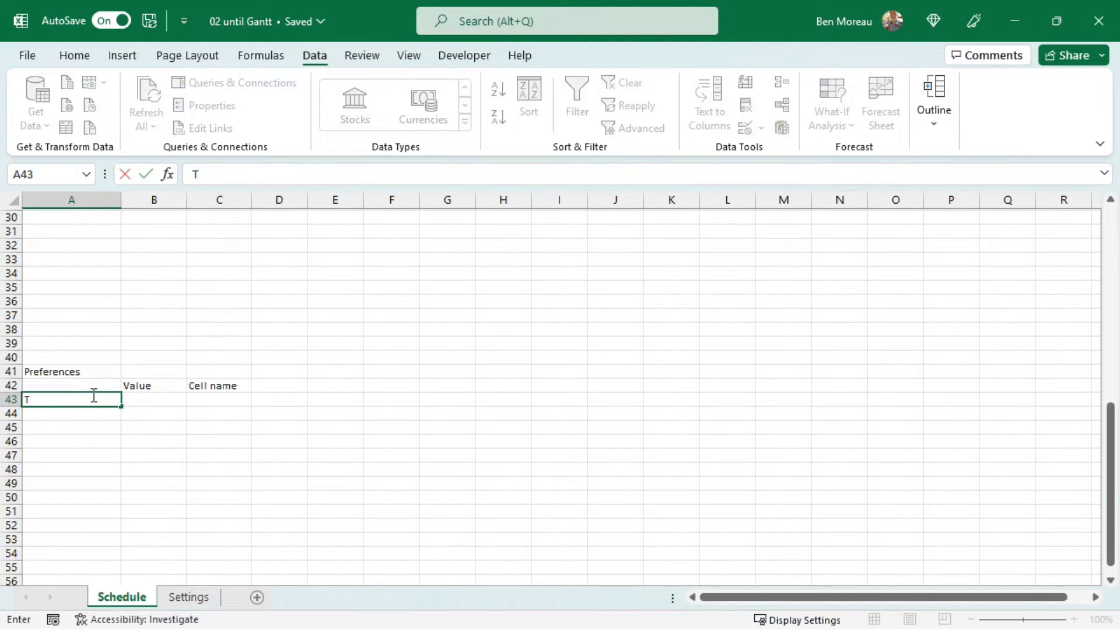
type("odays date")
key("Tab")
type("=")
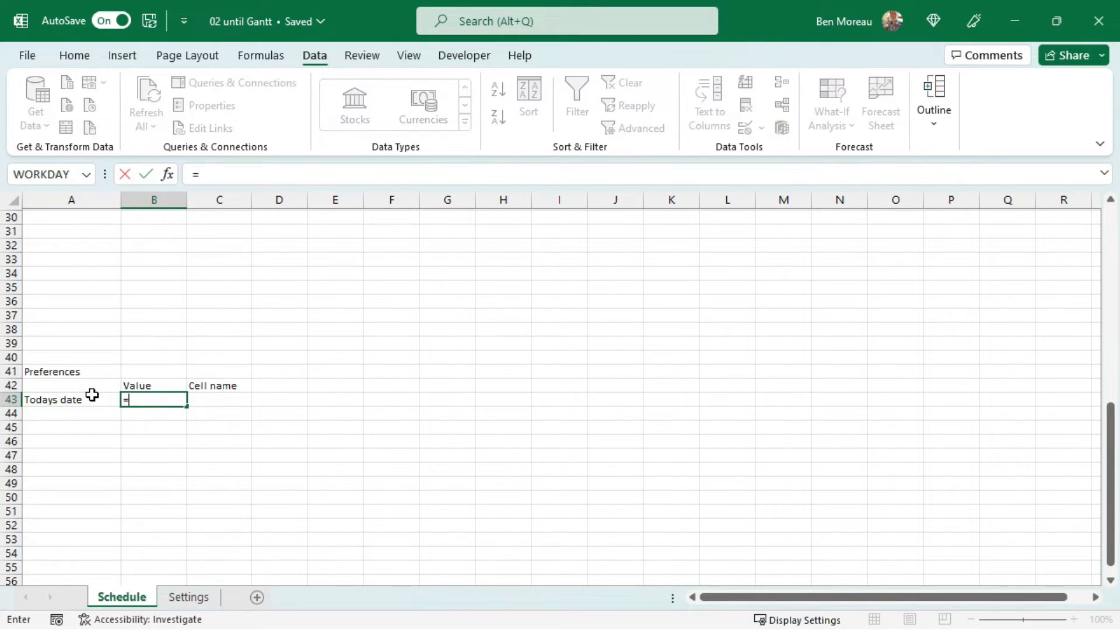
type("Today")
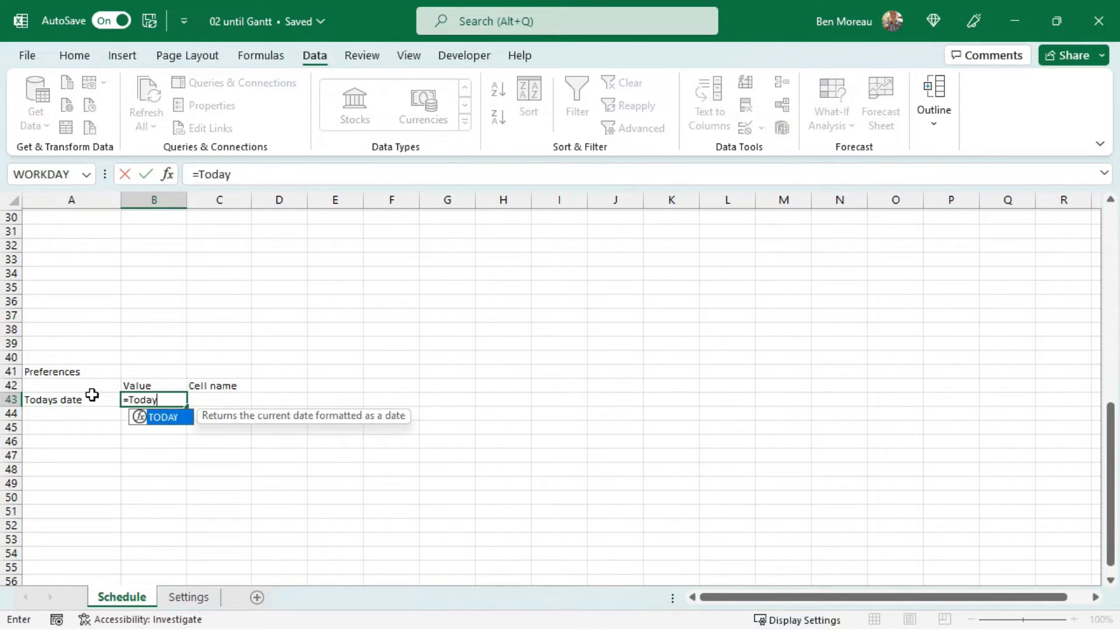
type("(")
key("Return")
key("Up")
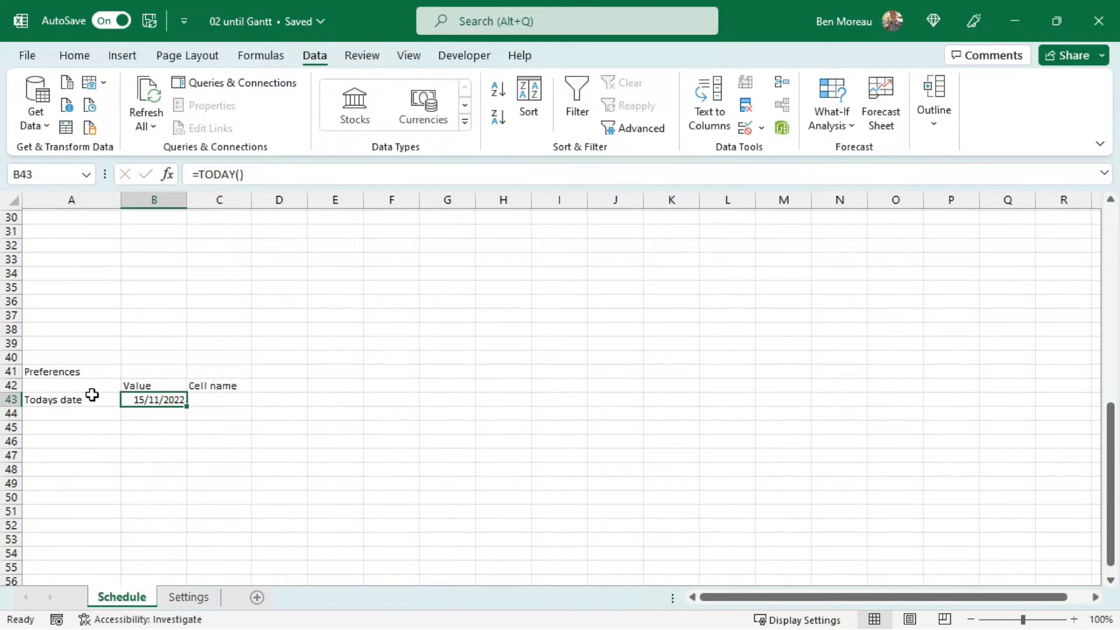
Step: Enter the note "Can be hardcoded" in C43 beside the value of today's date
key("Right")
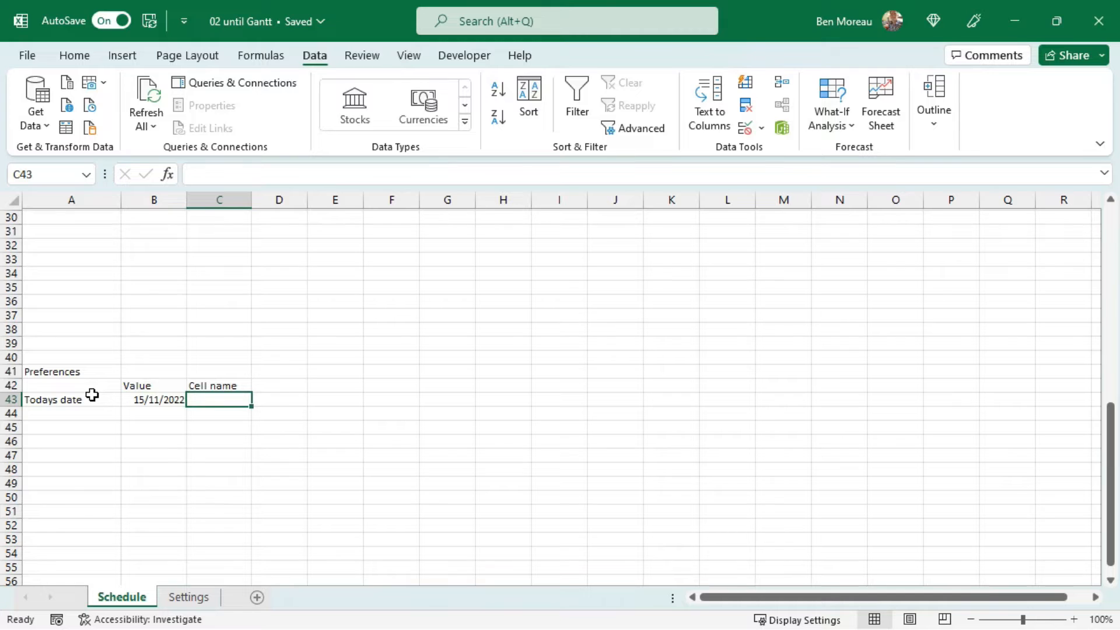
type("Can be hard")
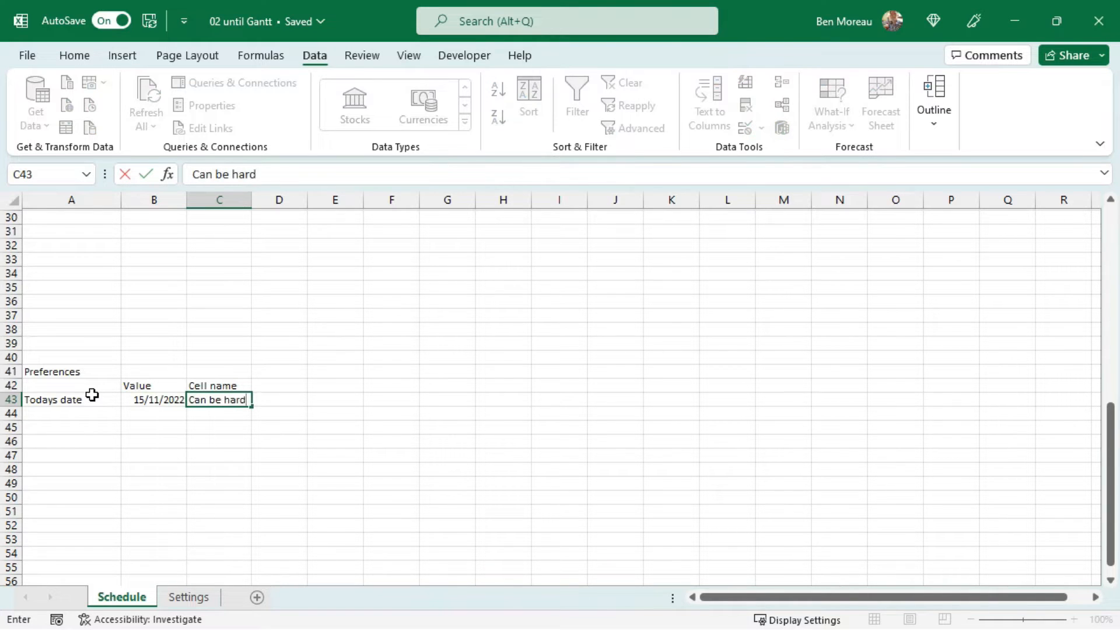
type("coded")
key("Return")
key("Up")
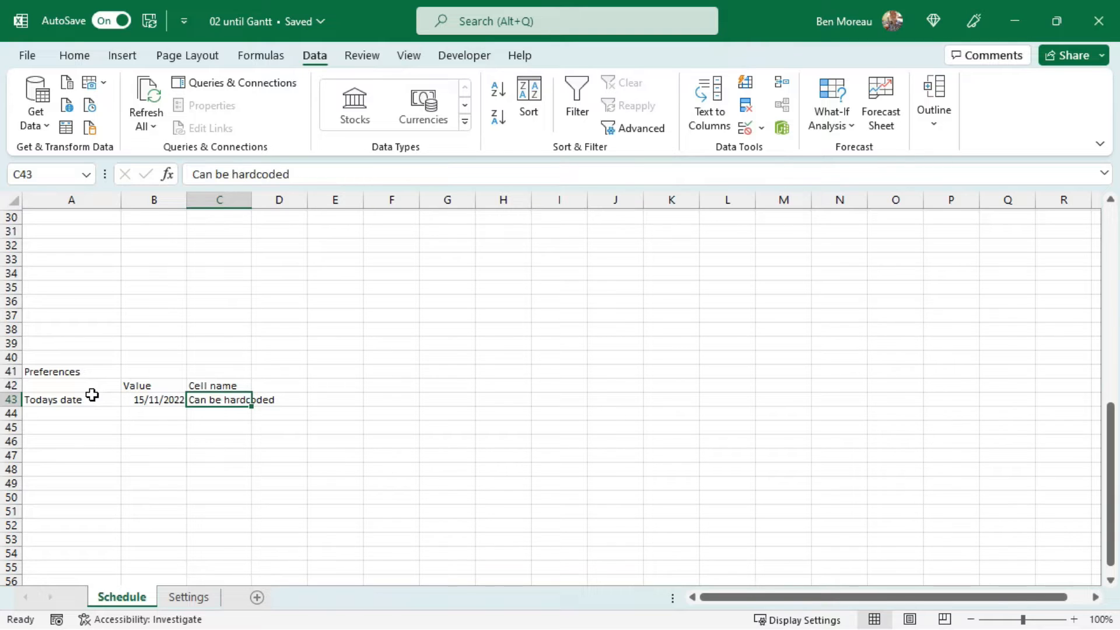
Step: Add a "Work on weekends" preference label in A44 and select its value cell B44
key("Left")
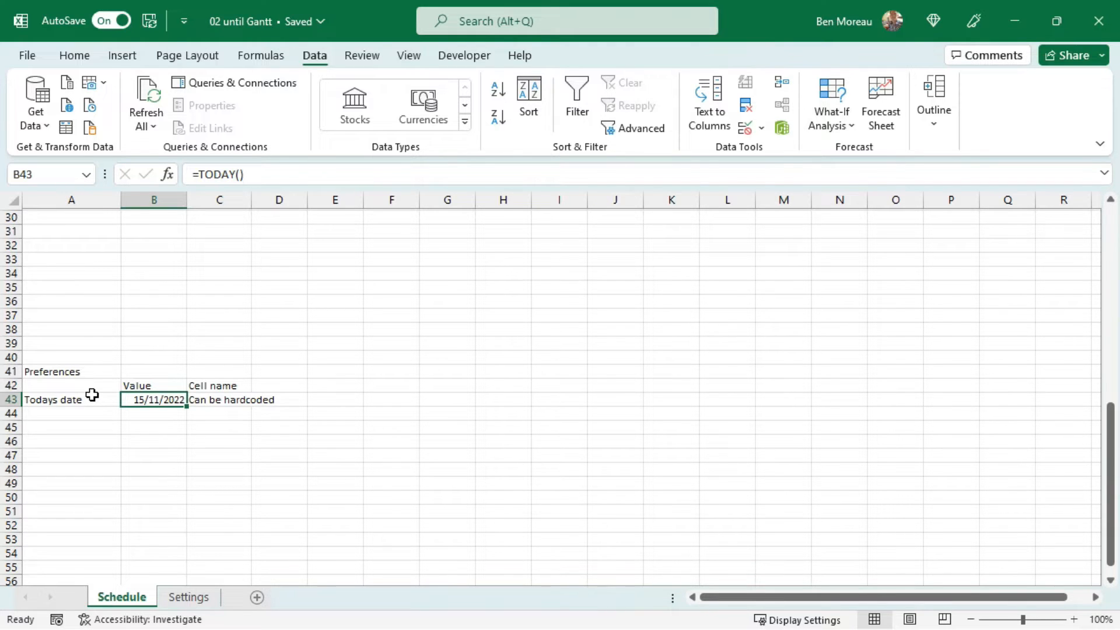
key("Down")
key("Left")
type("Wo")
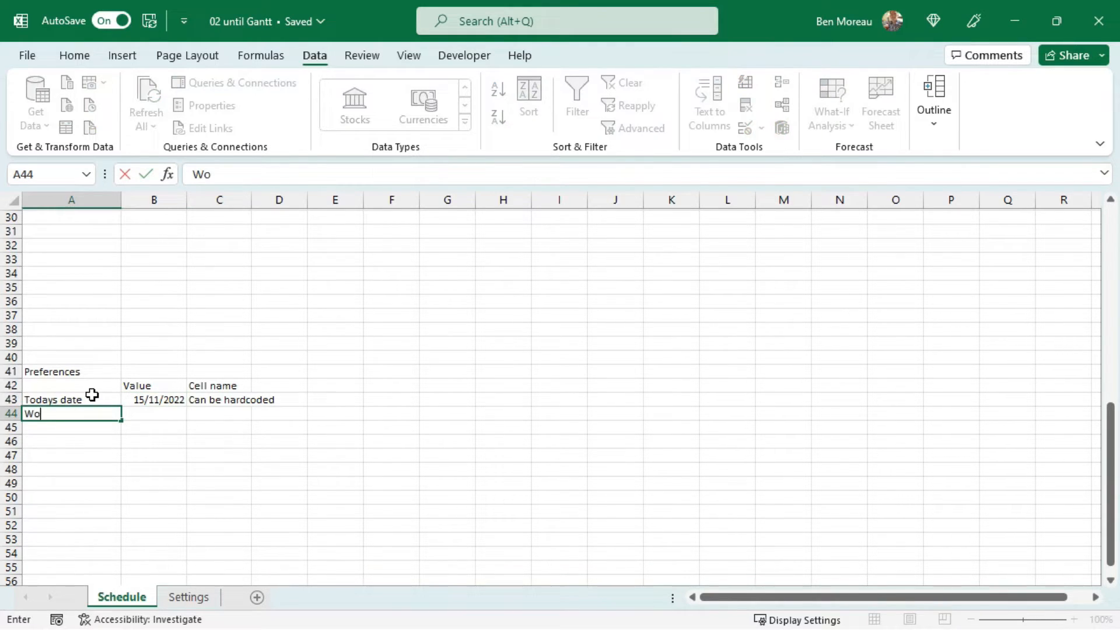
type("rk on weekends")
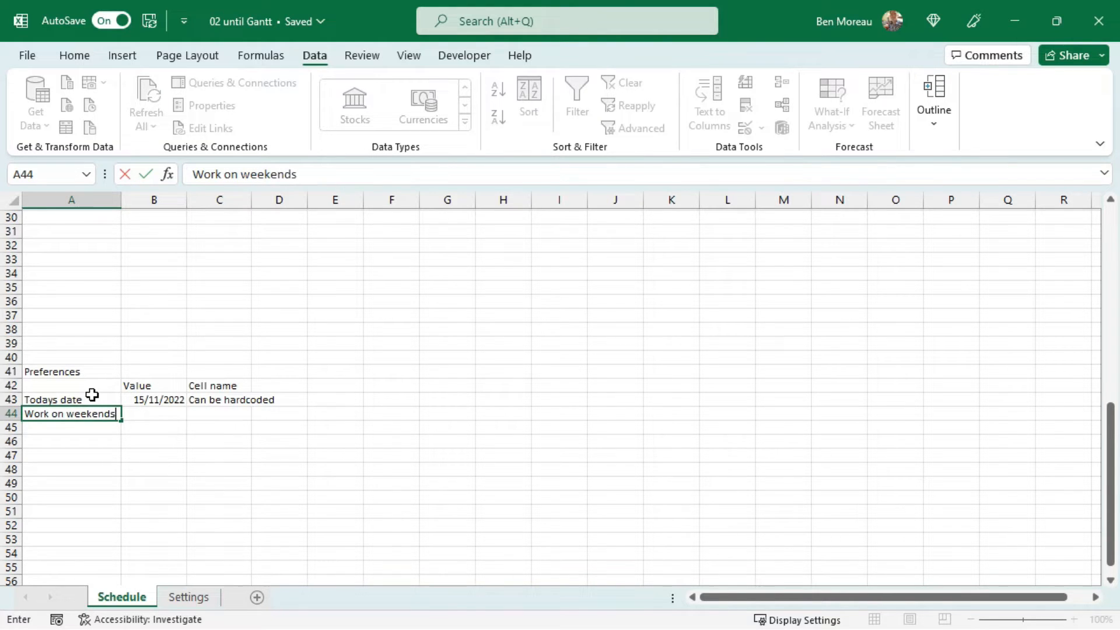
key("Return")
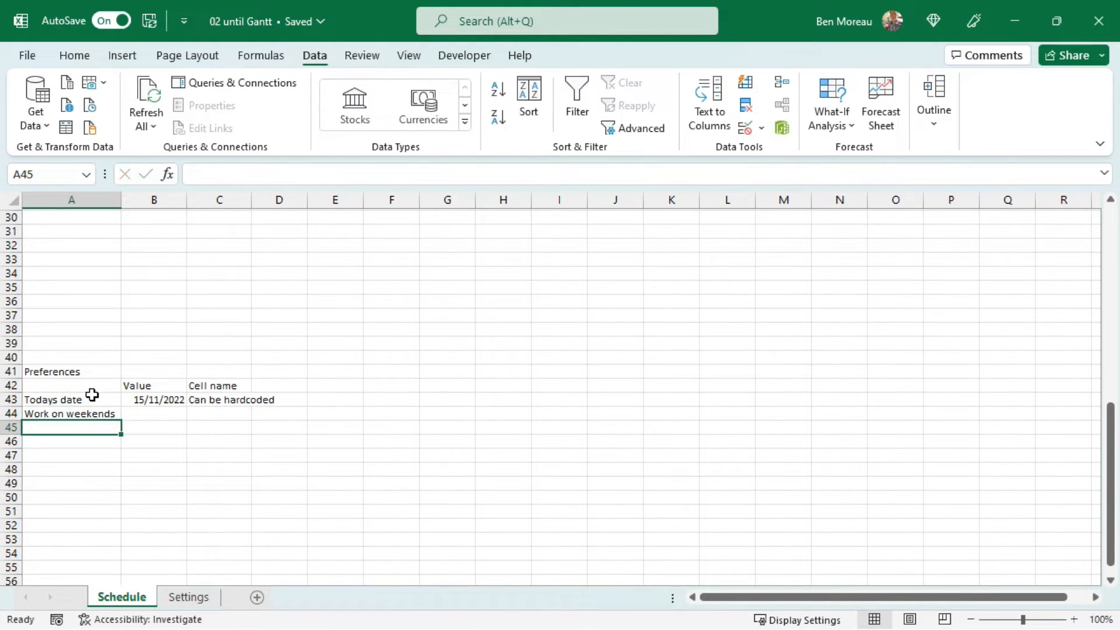
key("Up")
key("Right")
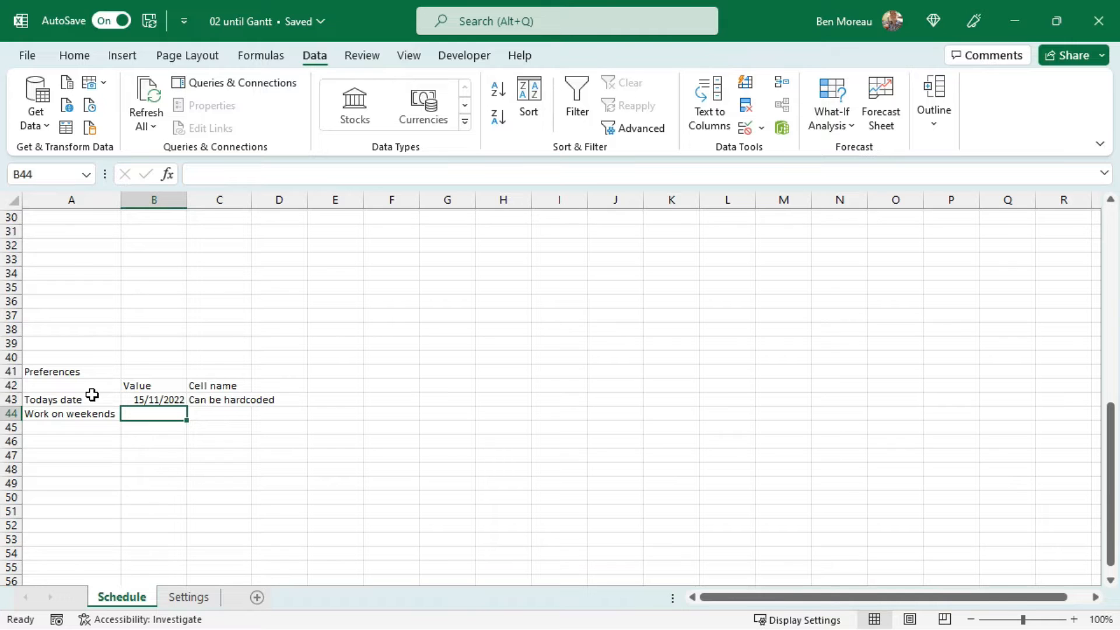
Step: Create a "Yes no" list with the options Yes and No in D10:D12 of the Settings sheet, formatted like the dependency table
left_click(189, 598)
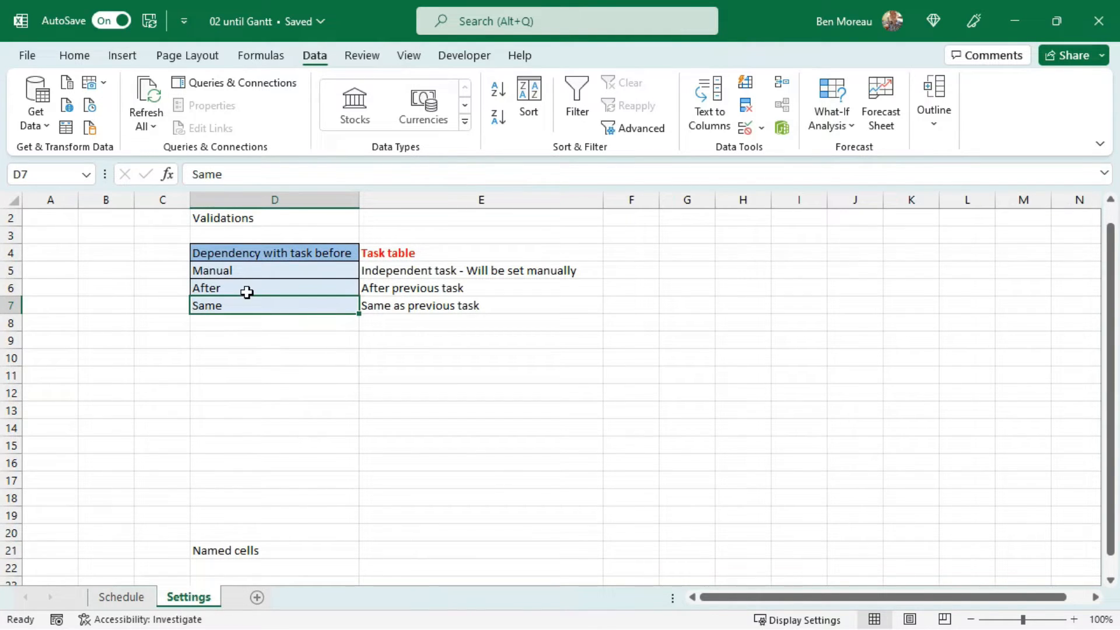
left_click_drag(245, 256, 245, 396)
left_click(239, 353)
type("Yes no")
key("Return")
type("Yes")
key("Return")
type("No")
key("Return")
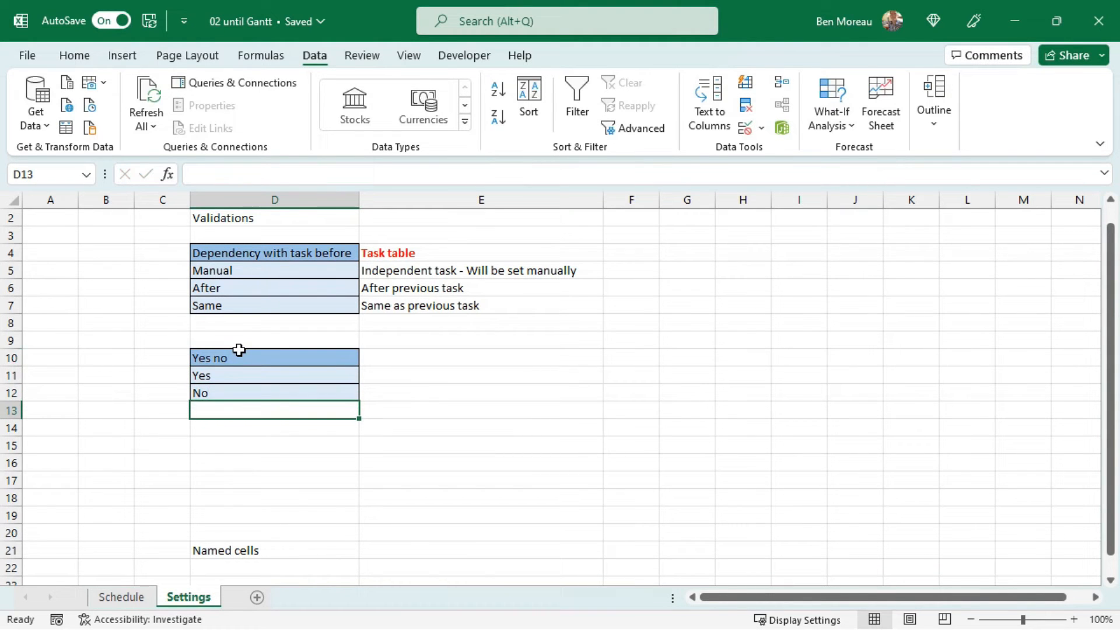
left_click(123, 598)
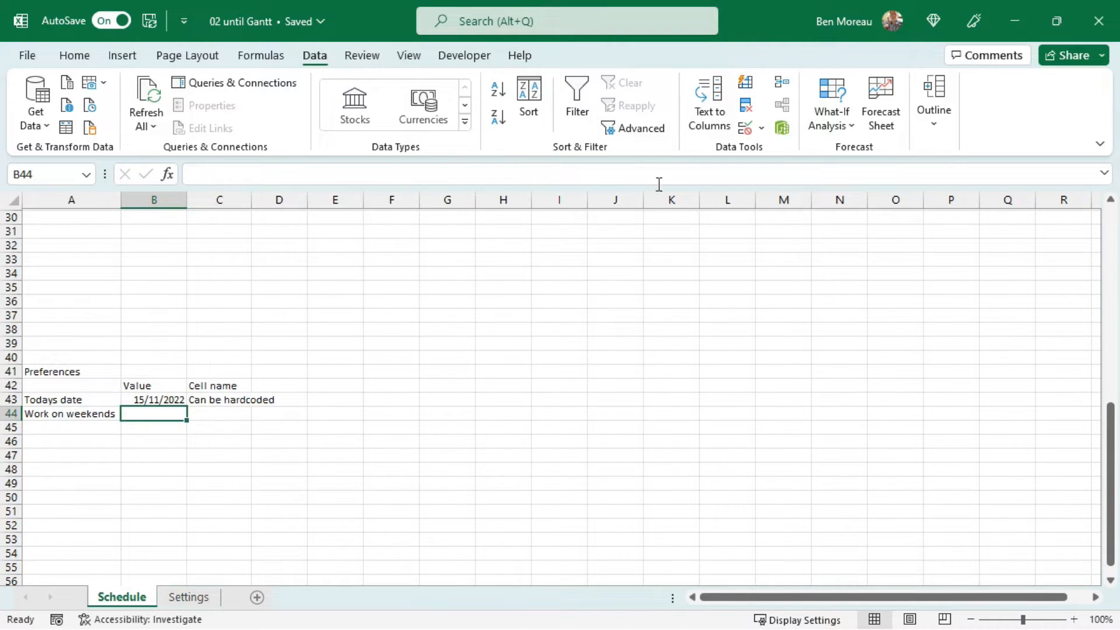
Step: Add a list dropdown to the Work on weekends value cell B44, sourced from =Settings!$D$11:$D$12, and choose Yes
left_click(780, 130)
left_click(525, 358)
left_click(521, 403)
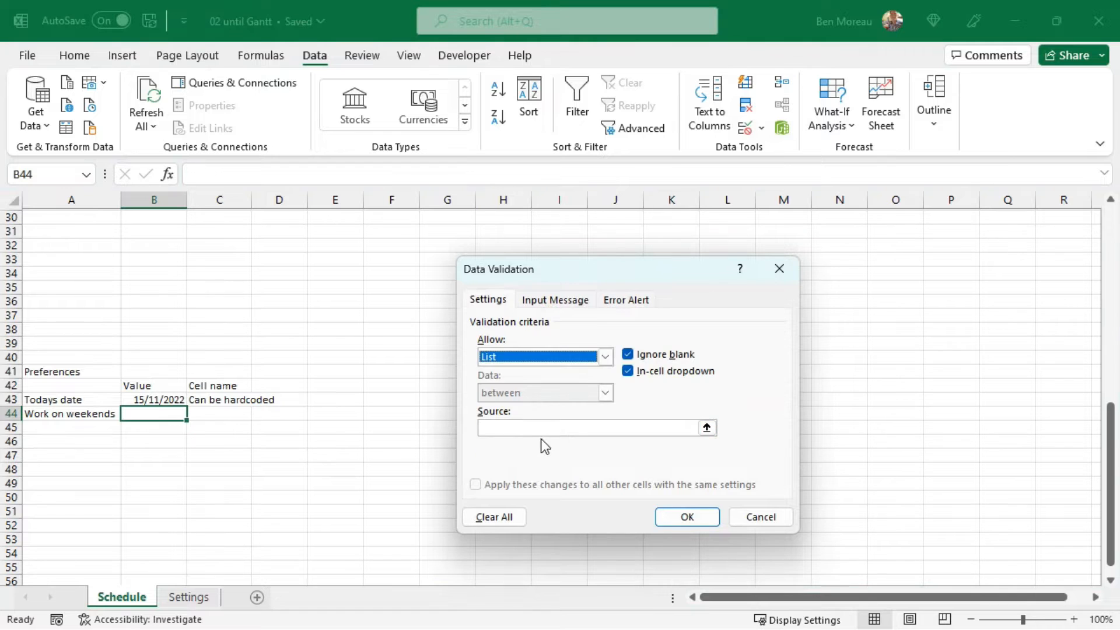
left_click(541, 429)
left_click(188, 597)
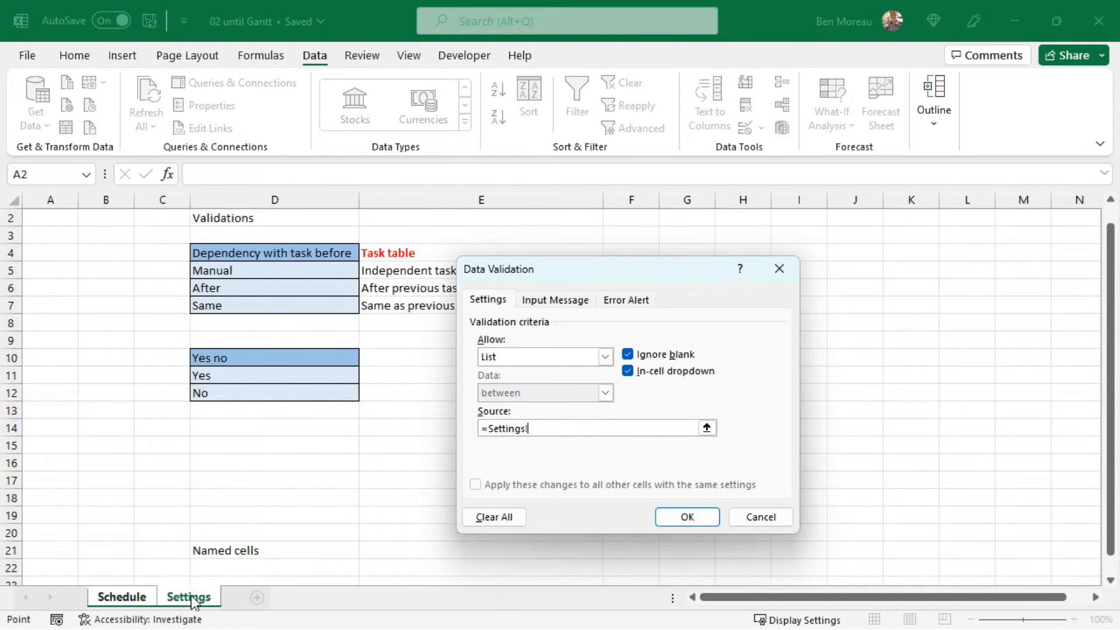
left_click_drag(210, 372, 203, 395)
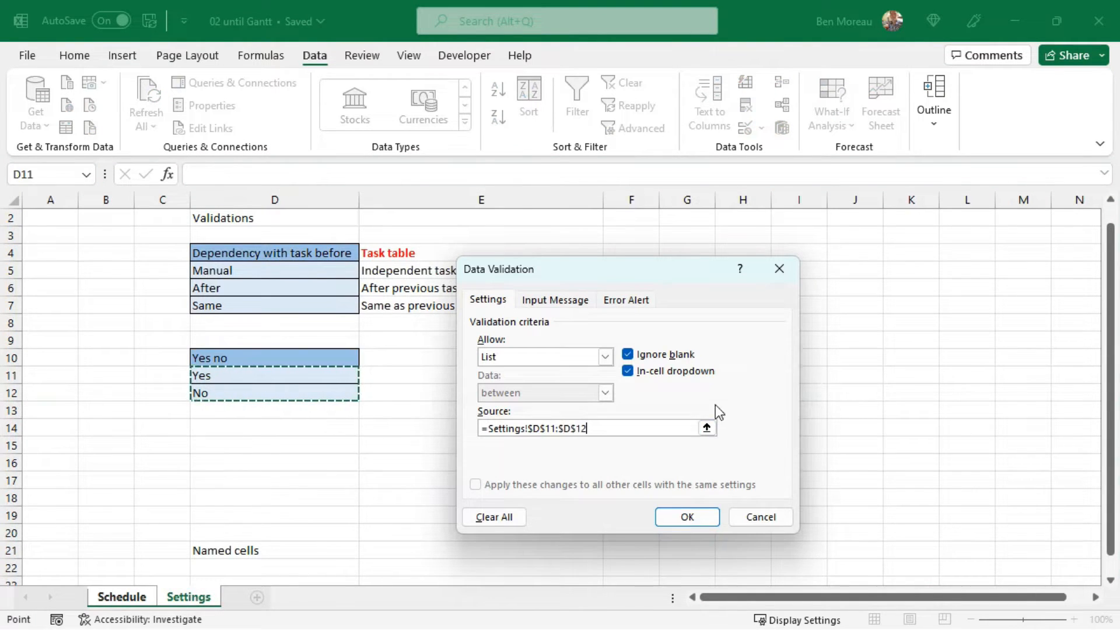
left_click(683, 518)
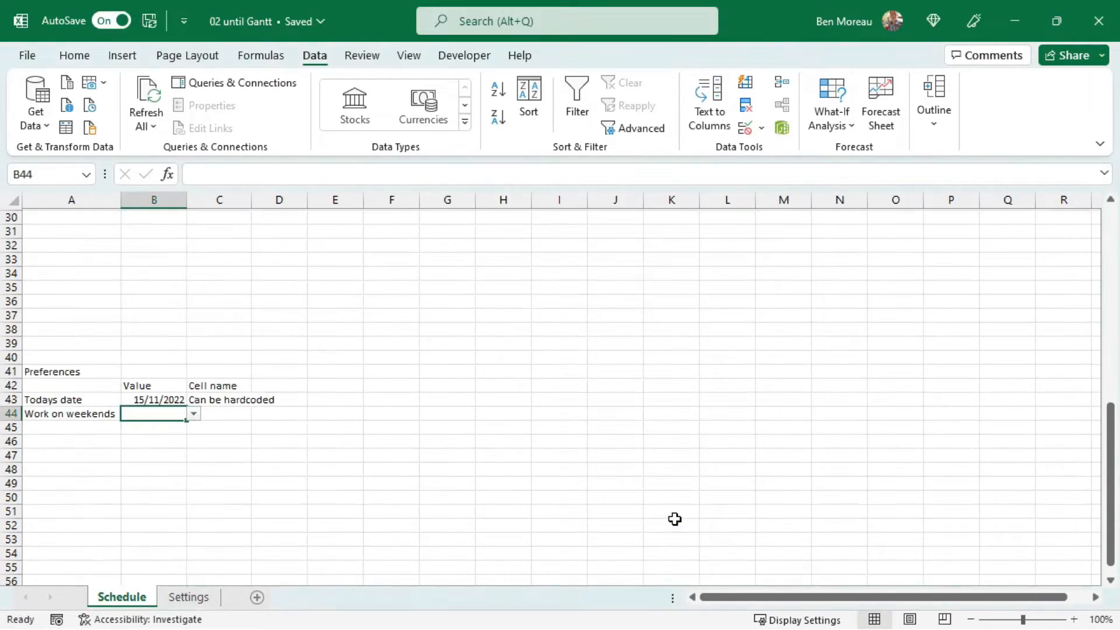
left_click(195, 413)
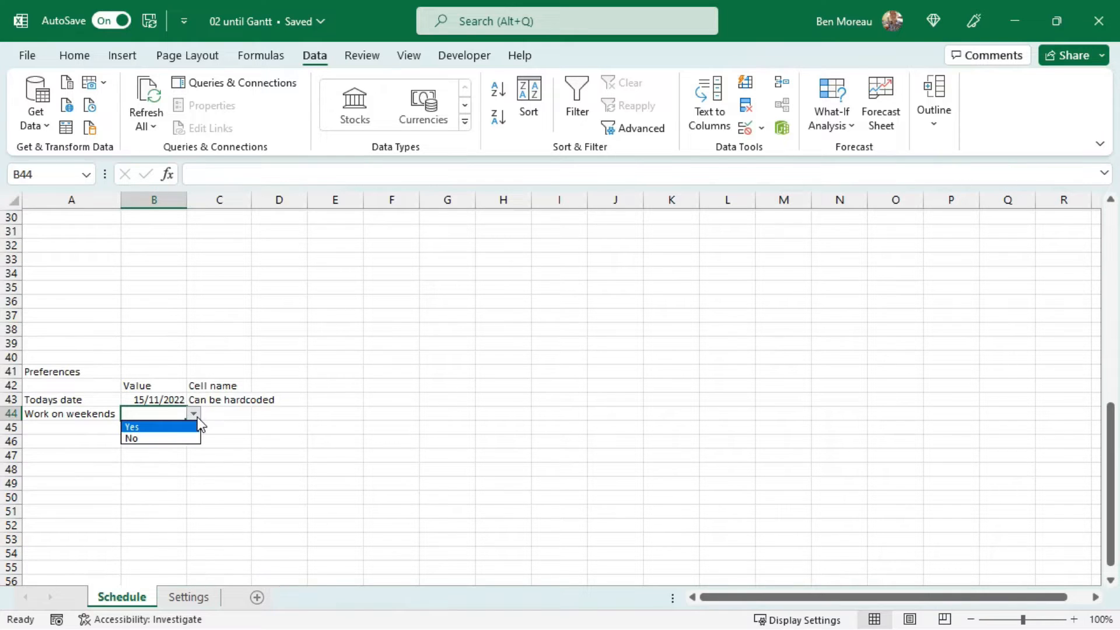
left_click(132, 427)
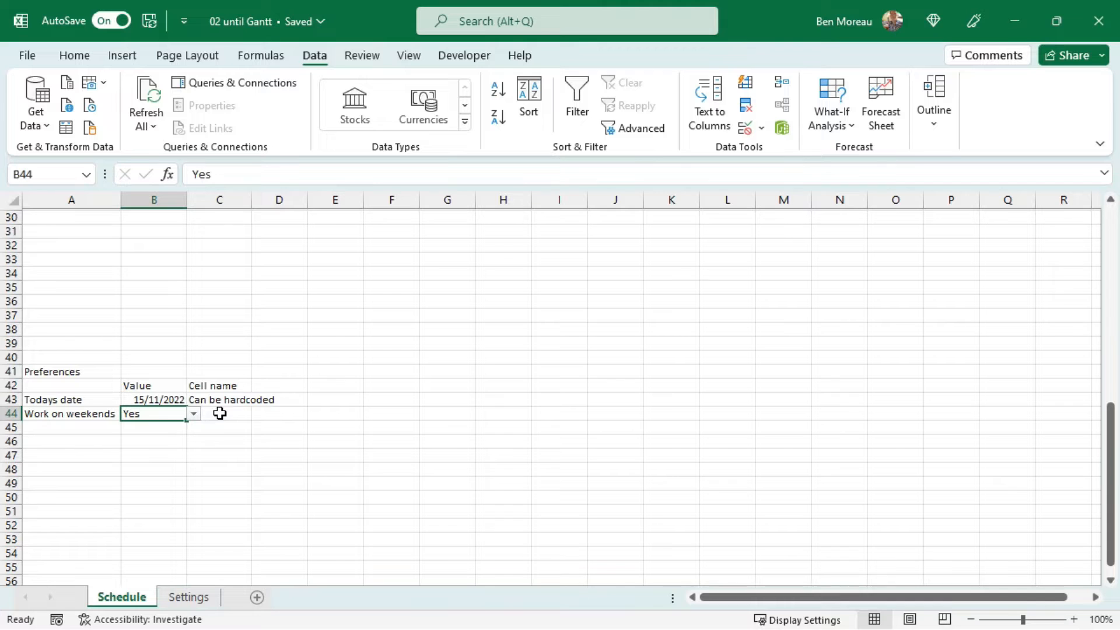
Step: Enter the note "Used to calculate task completion date" in C44 for the weekend preference
left_click(219, 413)
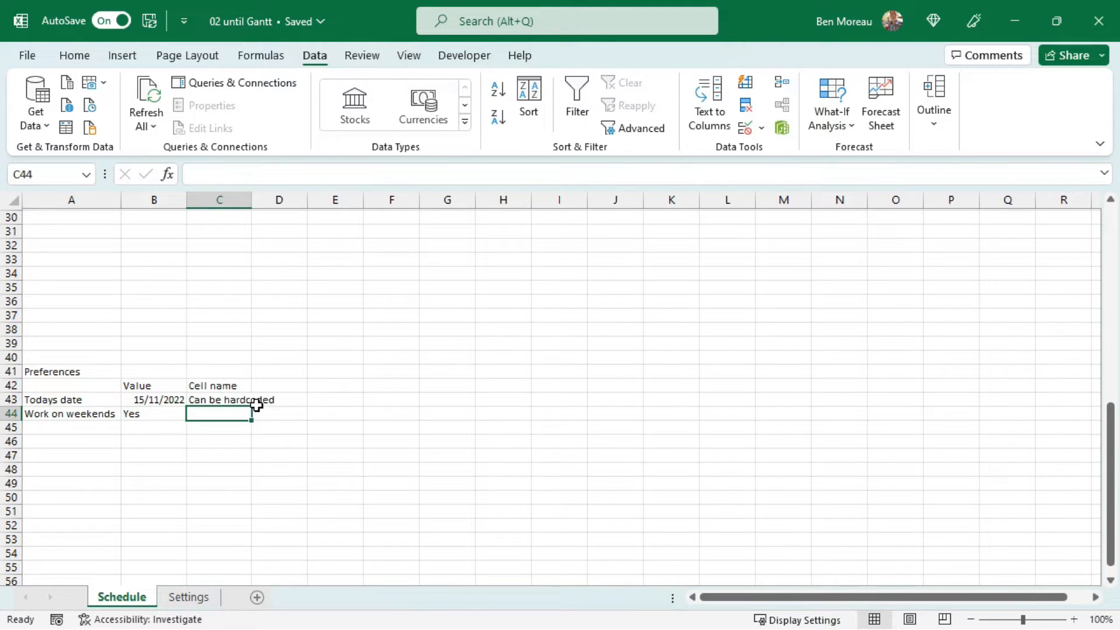
type("Used fo")
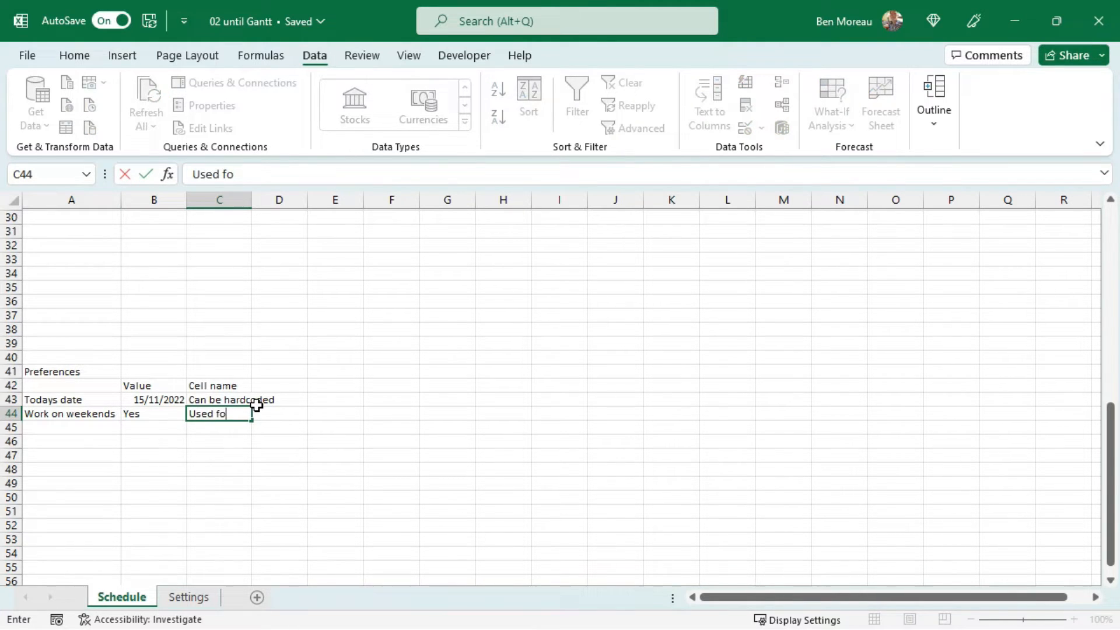
type(" calculate task completio")
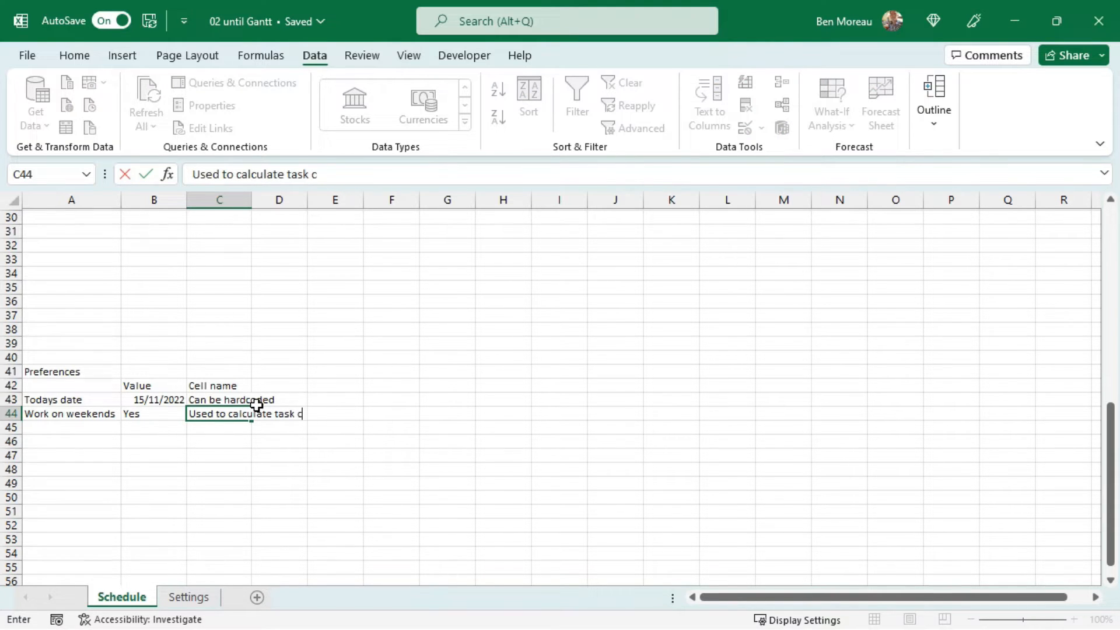
type("n date")
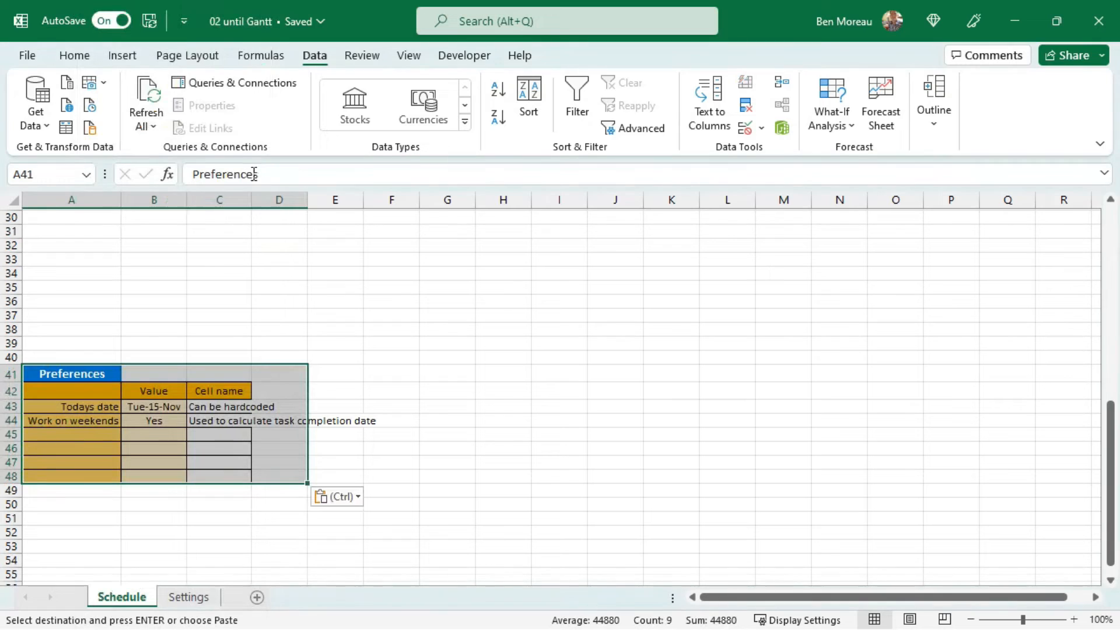
Step: Move the two preference notes from C43:C44 into column D and apply outside borders to the Cell name range C43:C48
left_click(142, 410)
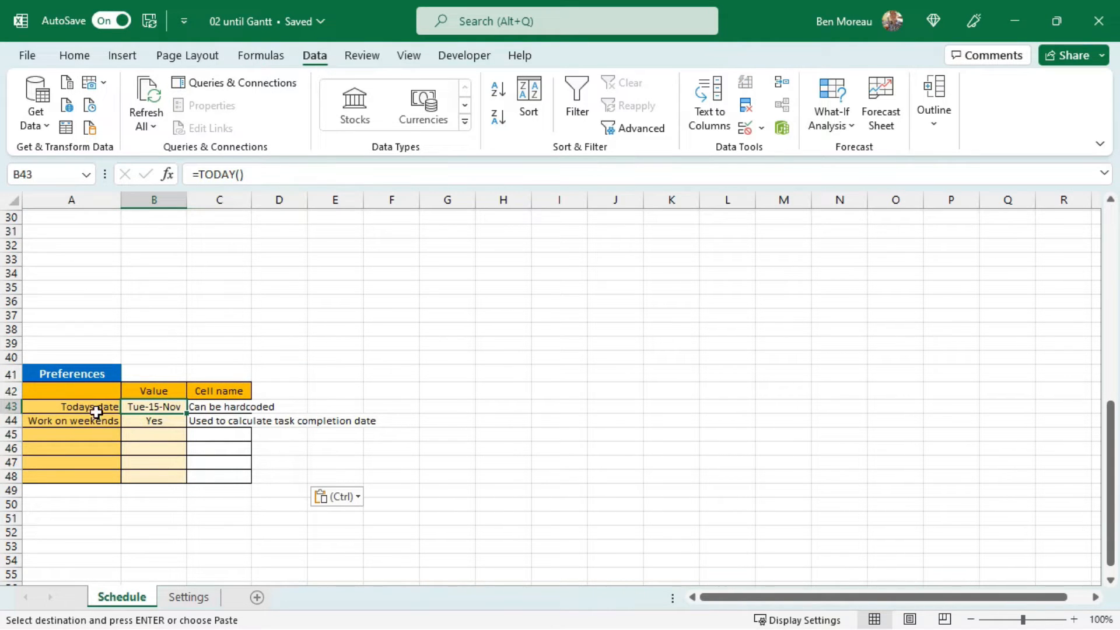
left_click(162, 426)
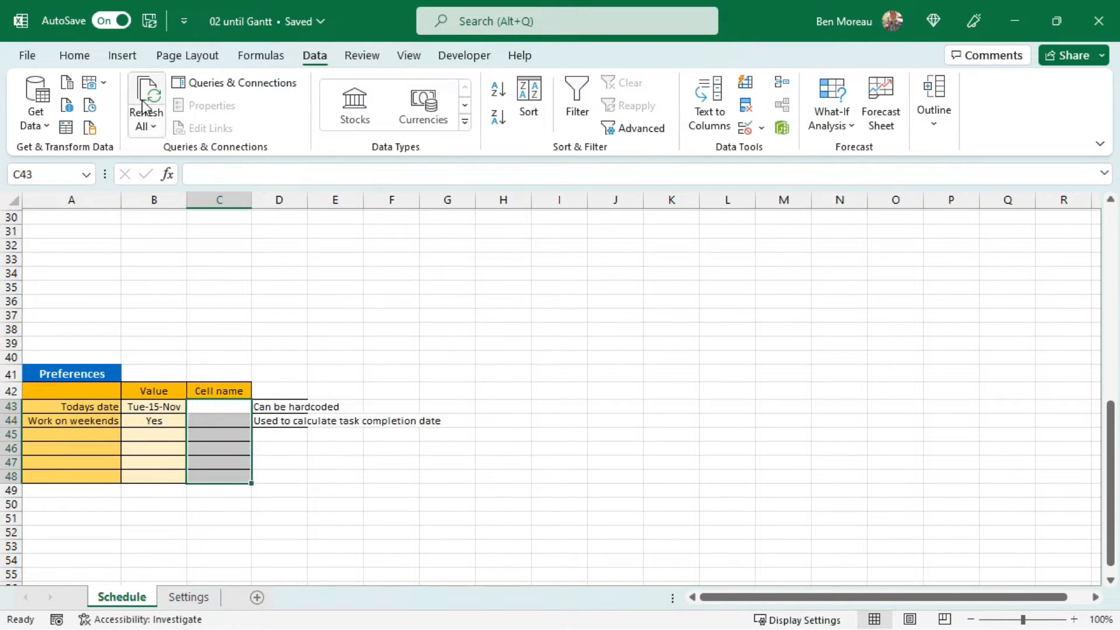
left_click(81, 56)
left_click(264, 117)
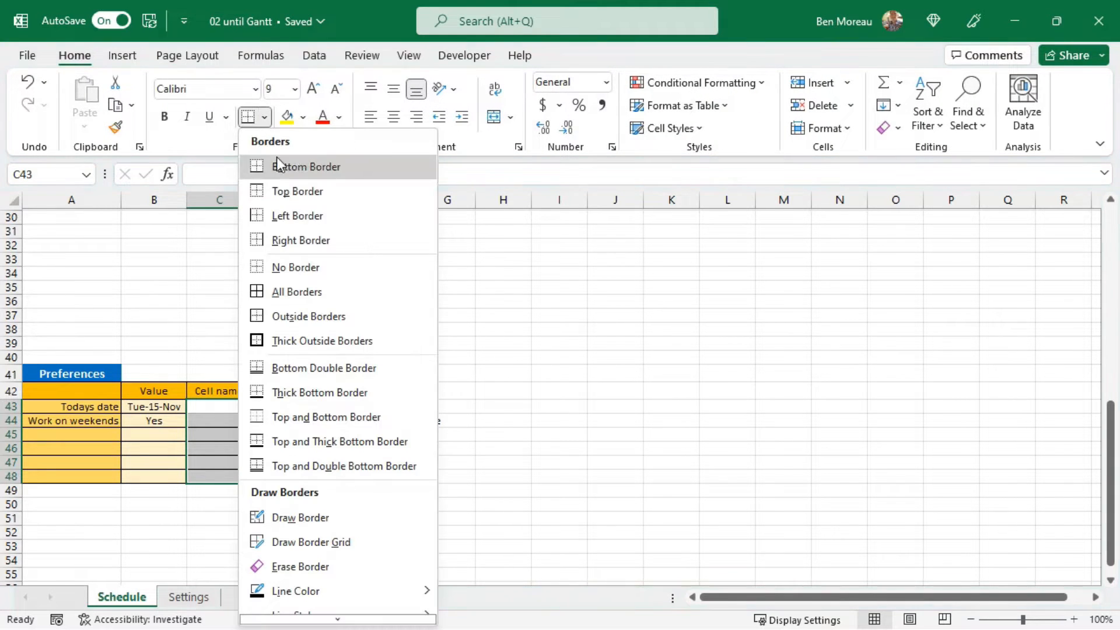
left_click(285, 315)
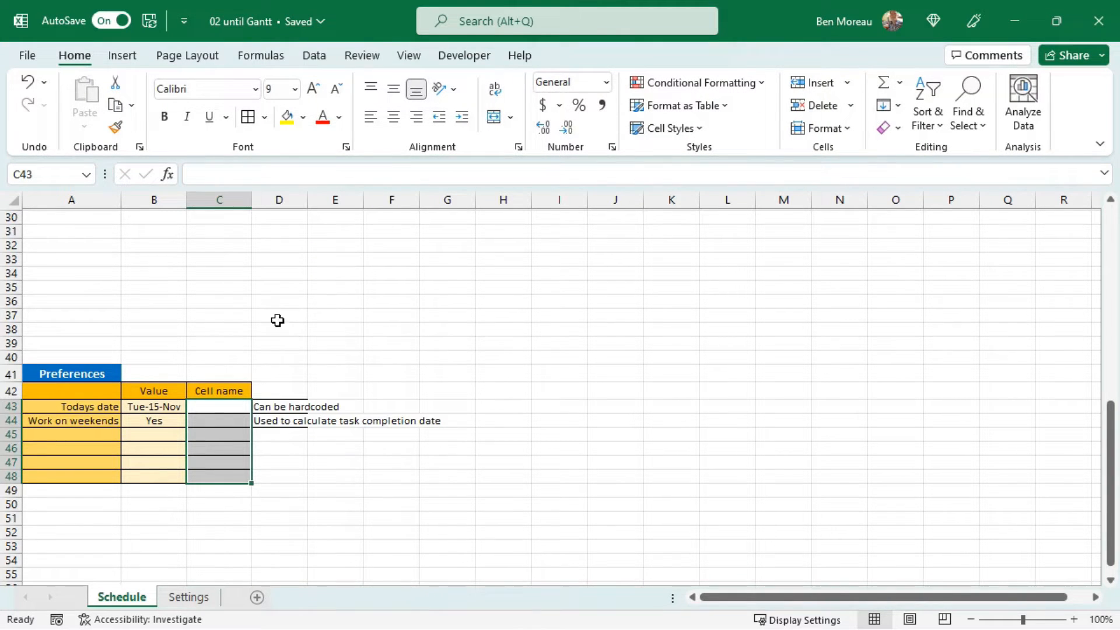
Step: Enter the cell names Today in C43 and Weekend_work in C44, and widen column C to fit them
left_click(228, 405)
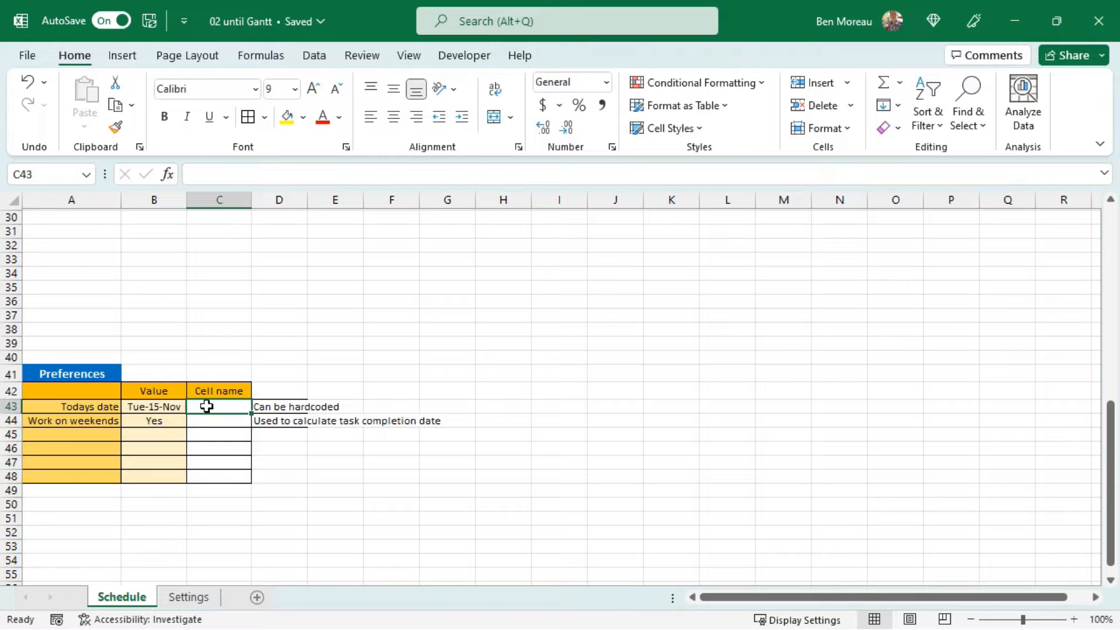
type("Today")
key("Return")
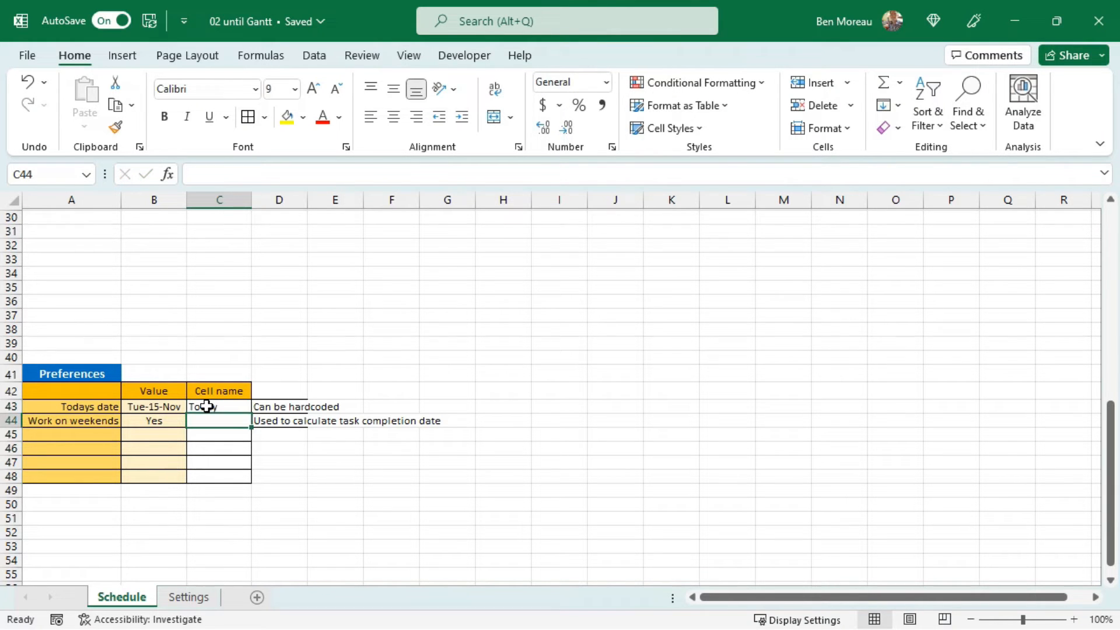
type("Weeke")
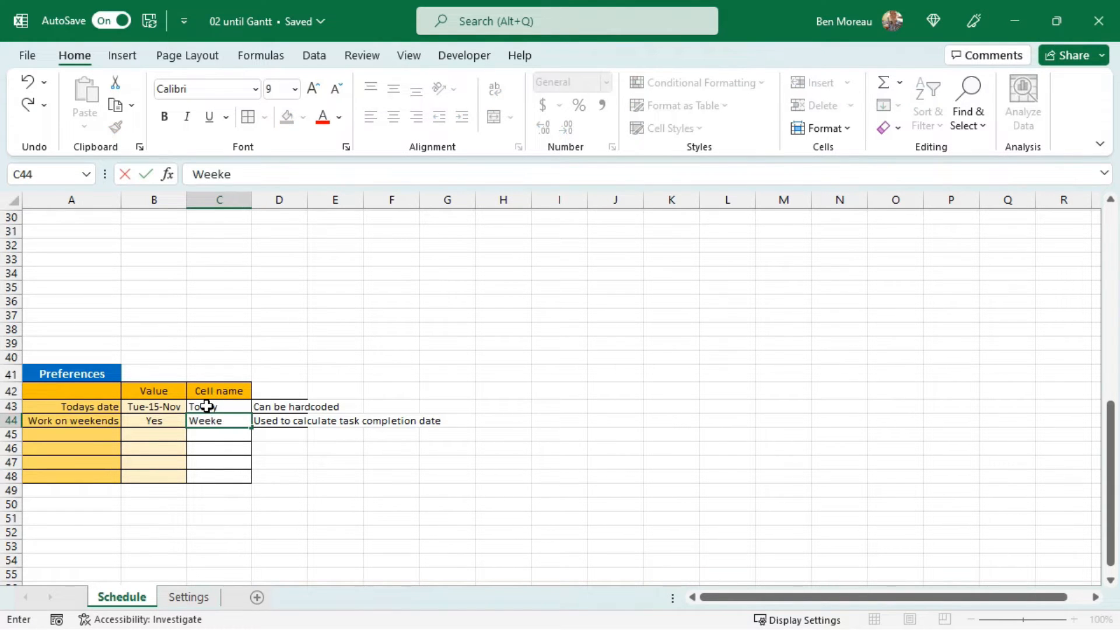
type("nd_work")
key("Return")
key("Up")
key("Up")
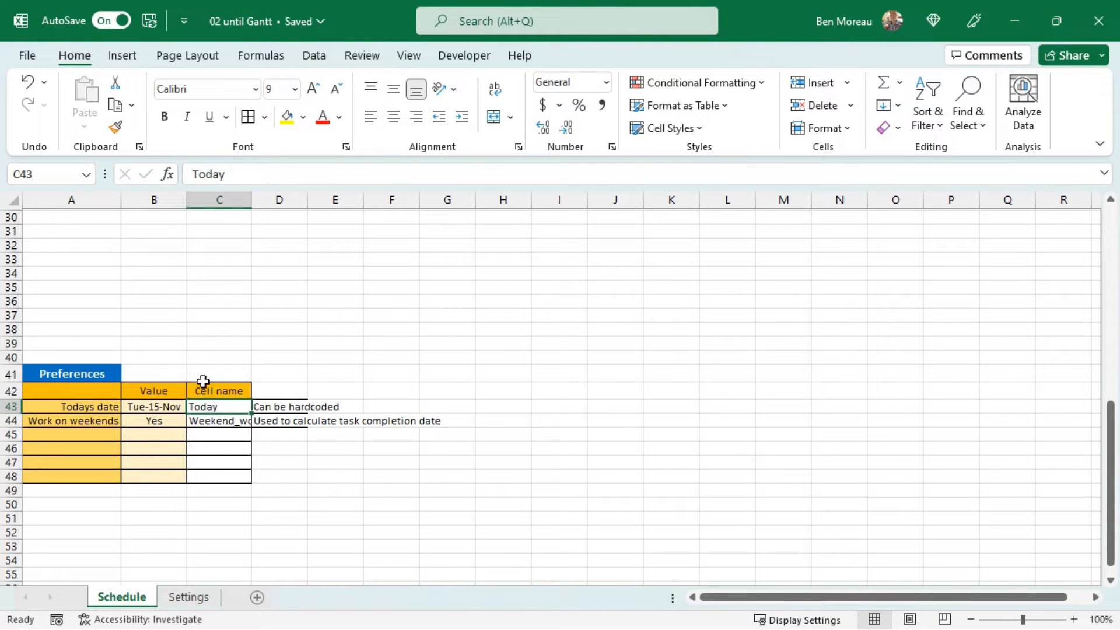
left_click_drag(252, 198, 274, 204)
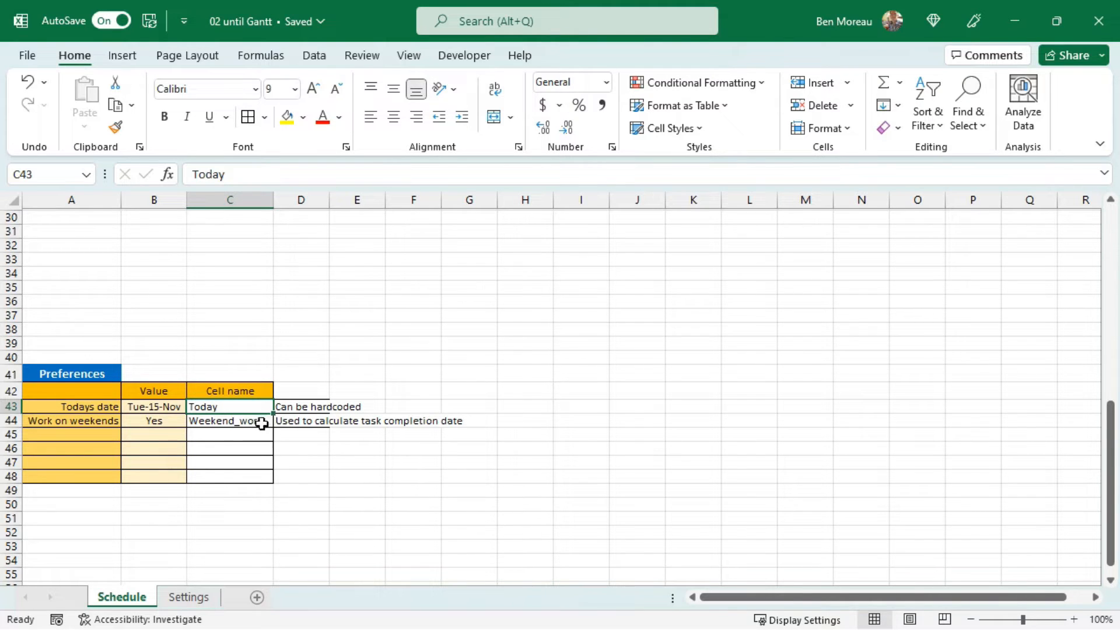
Step: Define the name Today for the date value in cell B43
left_click(165, 407)
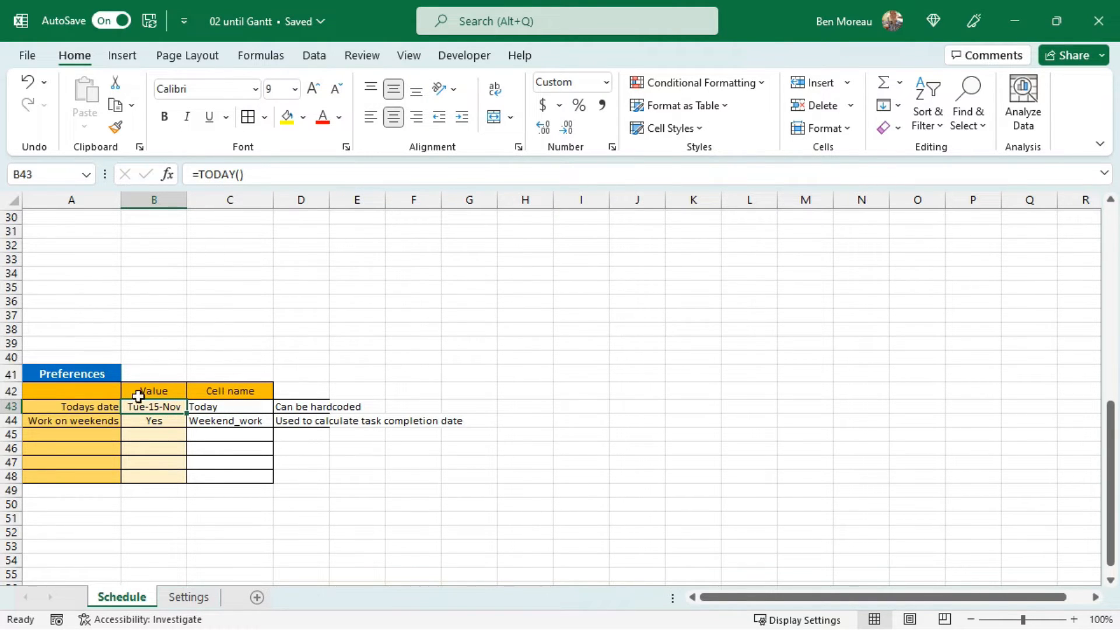
left_click(43, 178)
type("Today")
key("Return")
Step: Define the name Weekend_work for the Yes/No value in cell B44
left_click(155, 421)
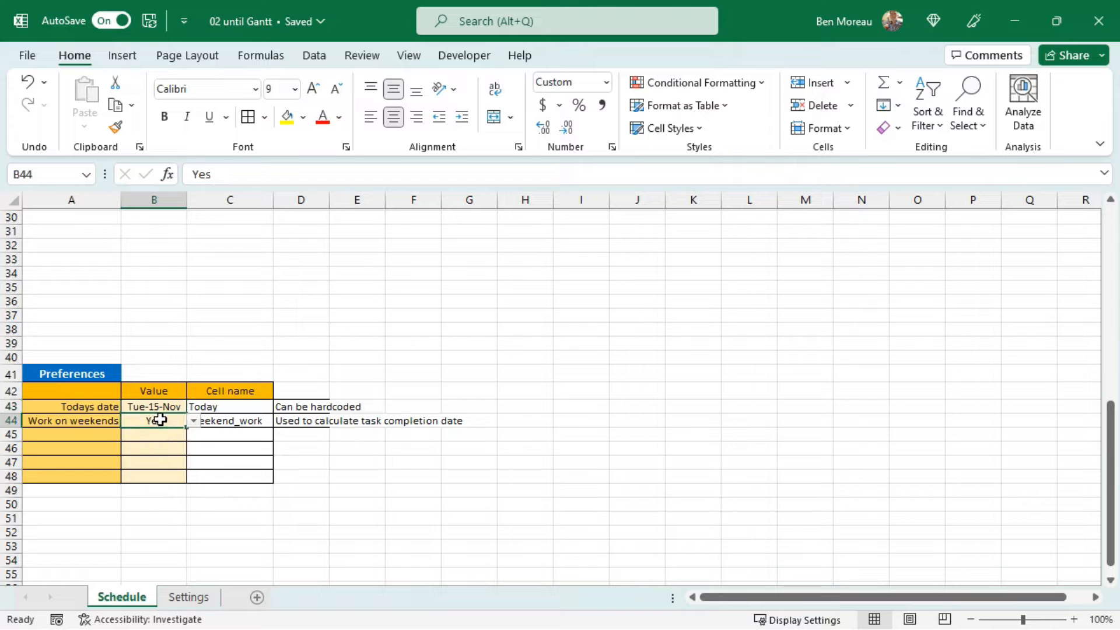
left_click(49, 174)
type("We")
type("ekend_work")
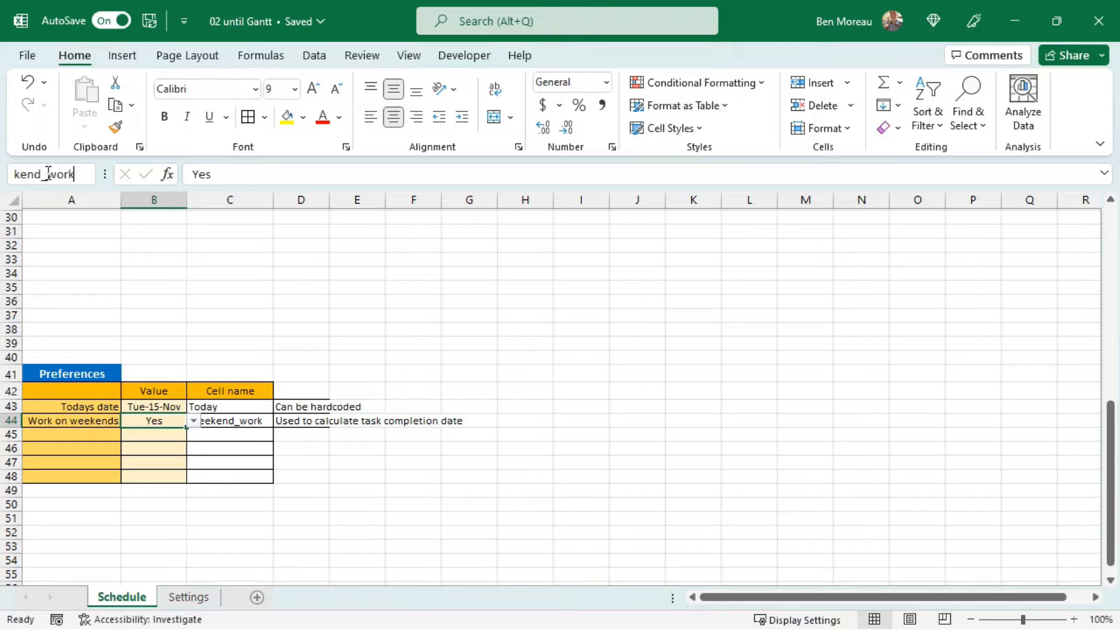
key("Return")
Step: Check the workbook's defined names and the cells they refer to in the Name Manager
left_click(225, 460)
left_click(155, 421)
left_click(253, 59)
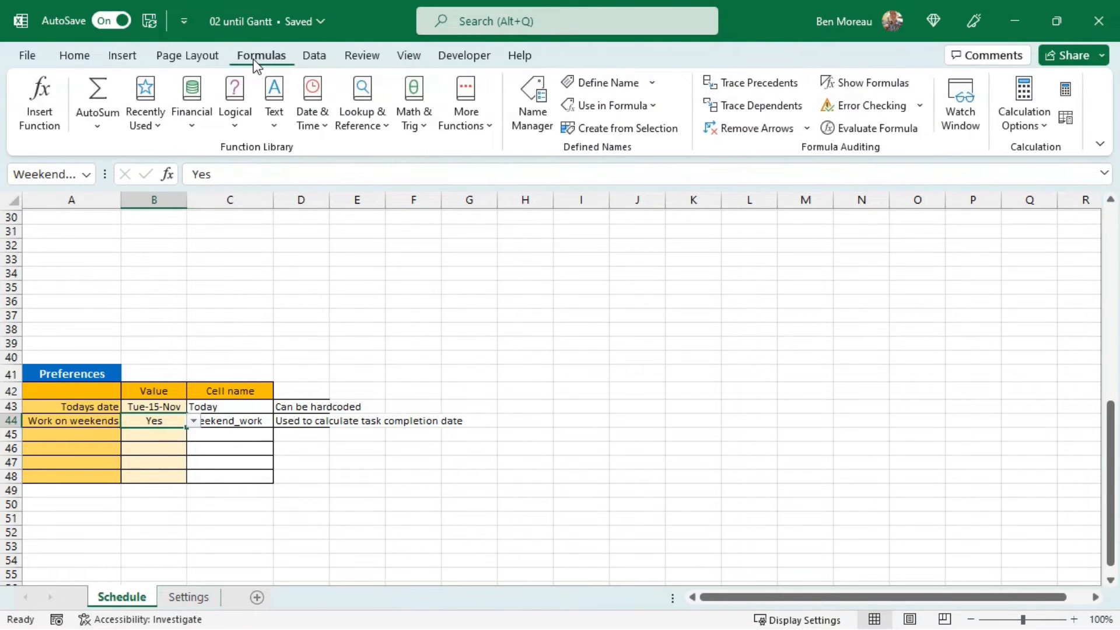
left_click(531, 110)
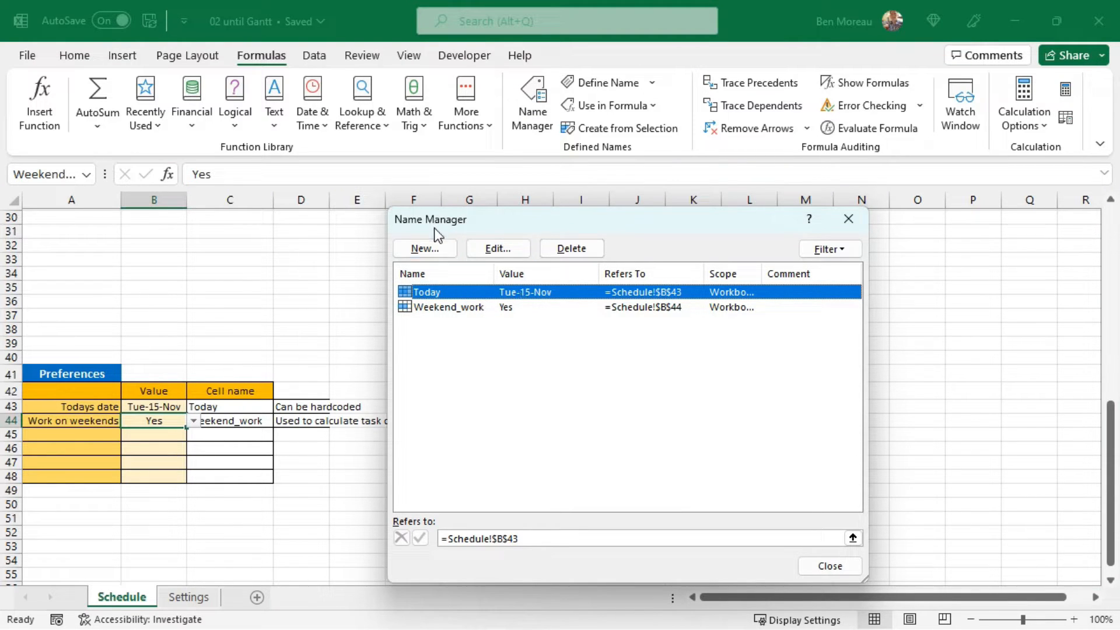
left_click(831, 566)
left_click(357, 476)
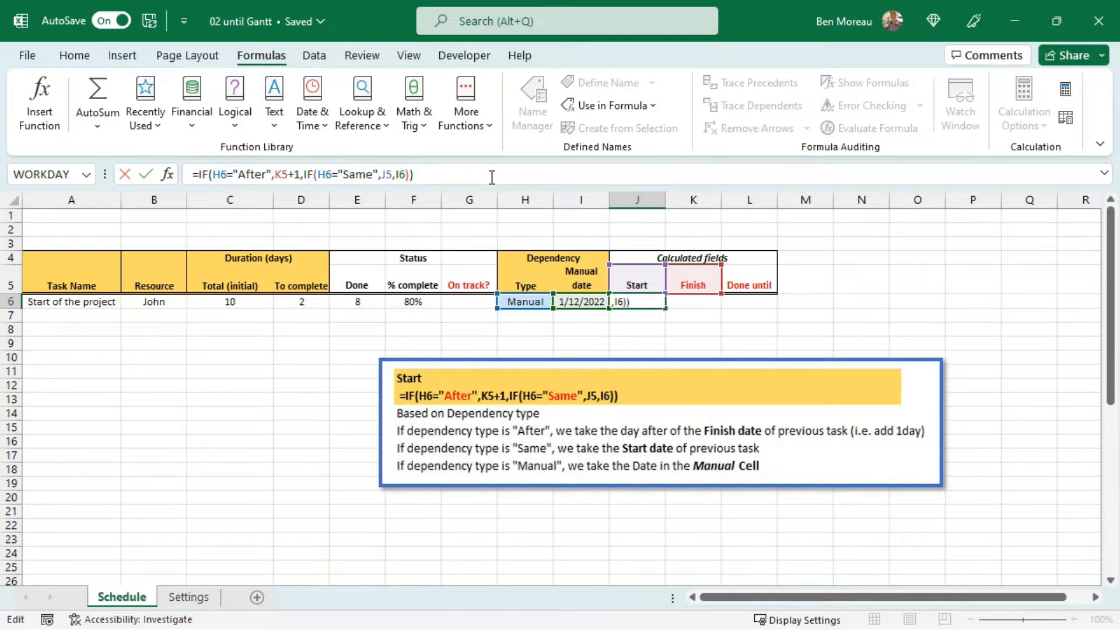
Step: Enter the Start formula =IF(H6="After",K5+1,IF(H6="Same",J5,I6)) in J6 of the task table
key("Return")
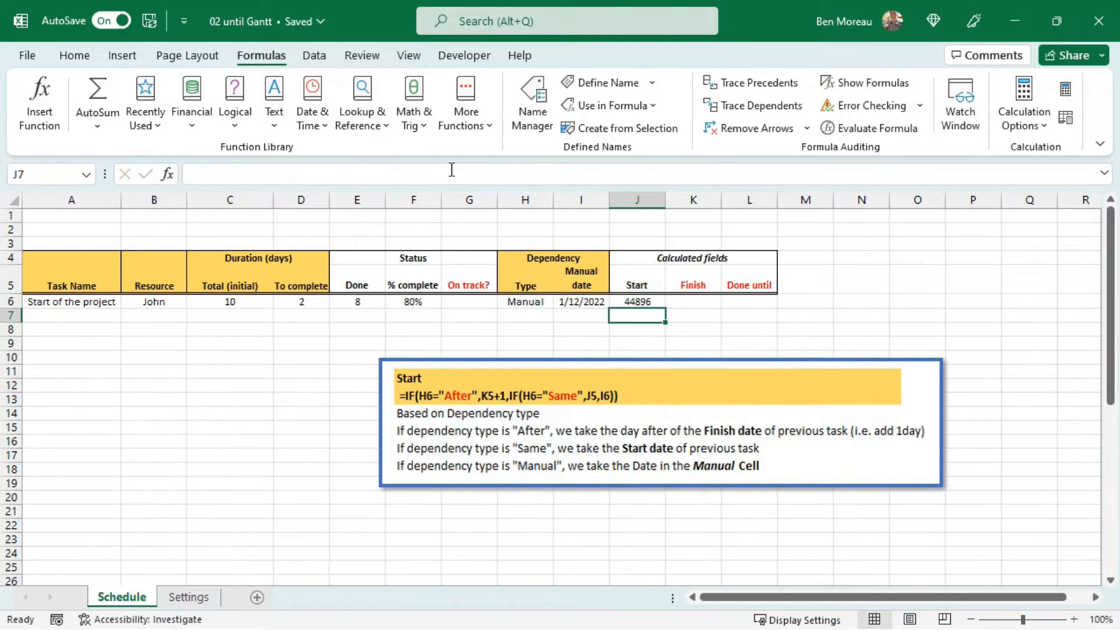
left_click(643, 298)
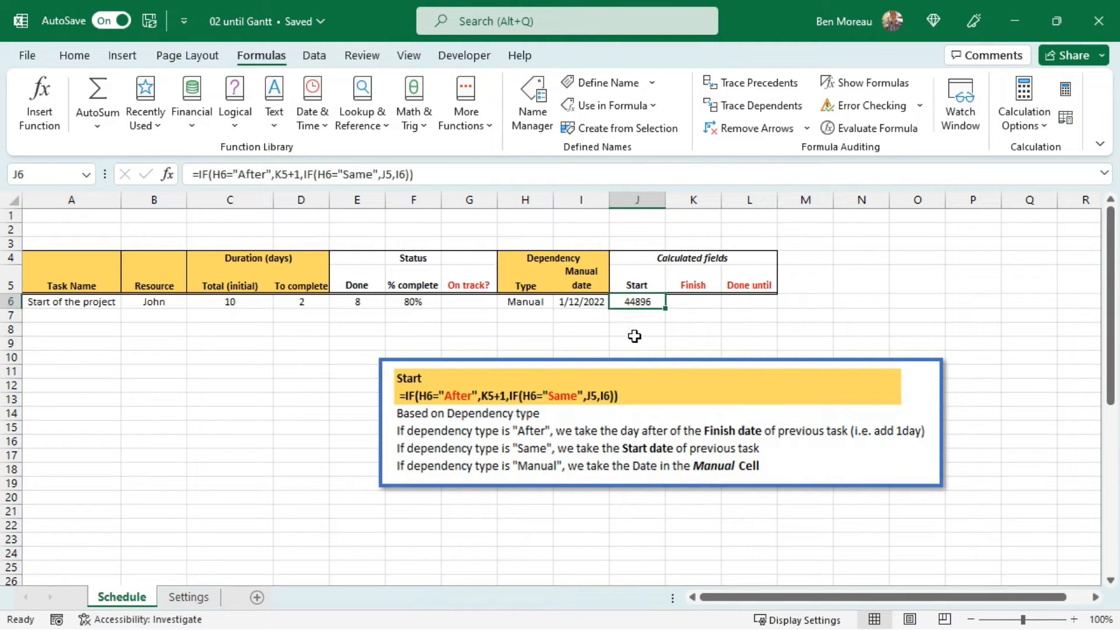
left_click(586, 300)
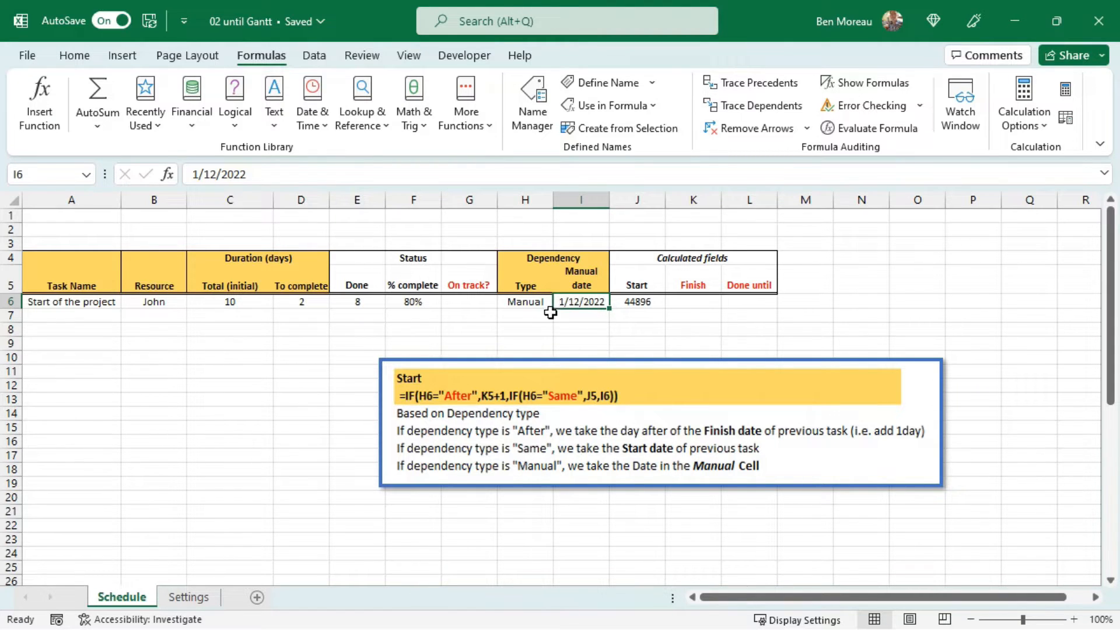
Step: Format the date cells I6:L6, from Manual date to Done until, with the custom number format dd-mmm-yy
left_click_drag(569, 301, 646, 305)
left_click_drag(771, 309, 769, 307)
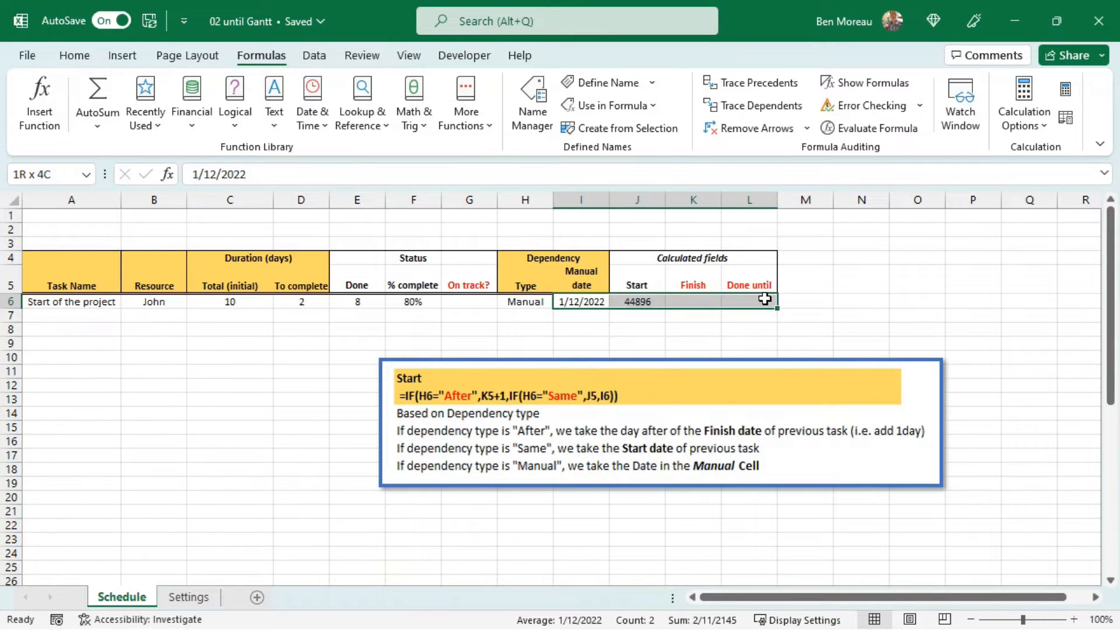
right_click(640, 302)
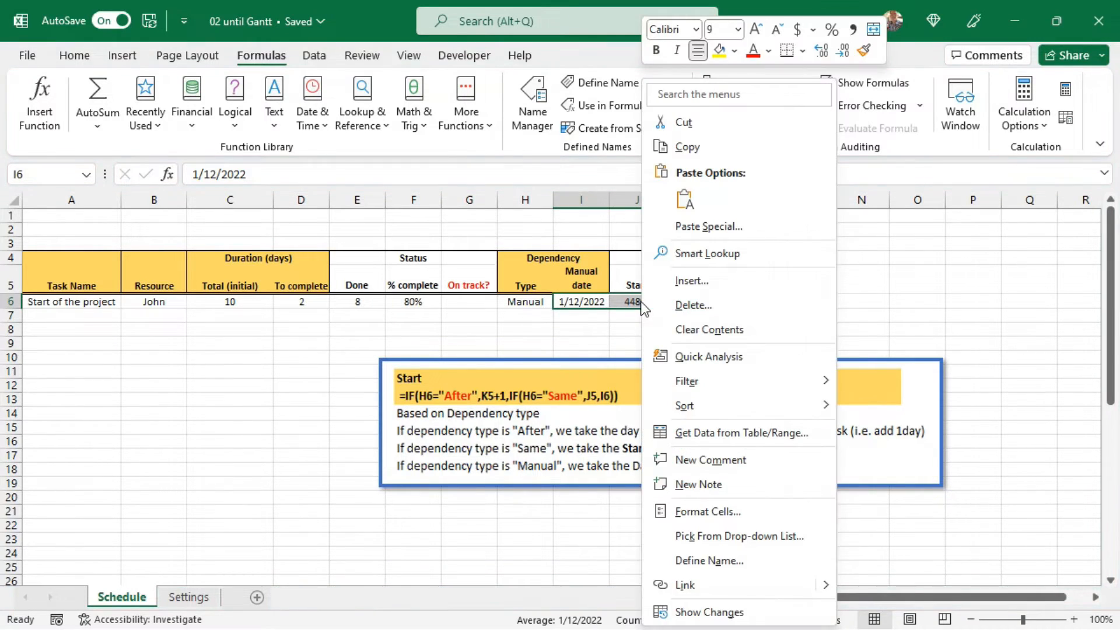
left_click(753, 511)
left_click(599, 408)
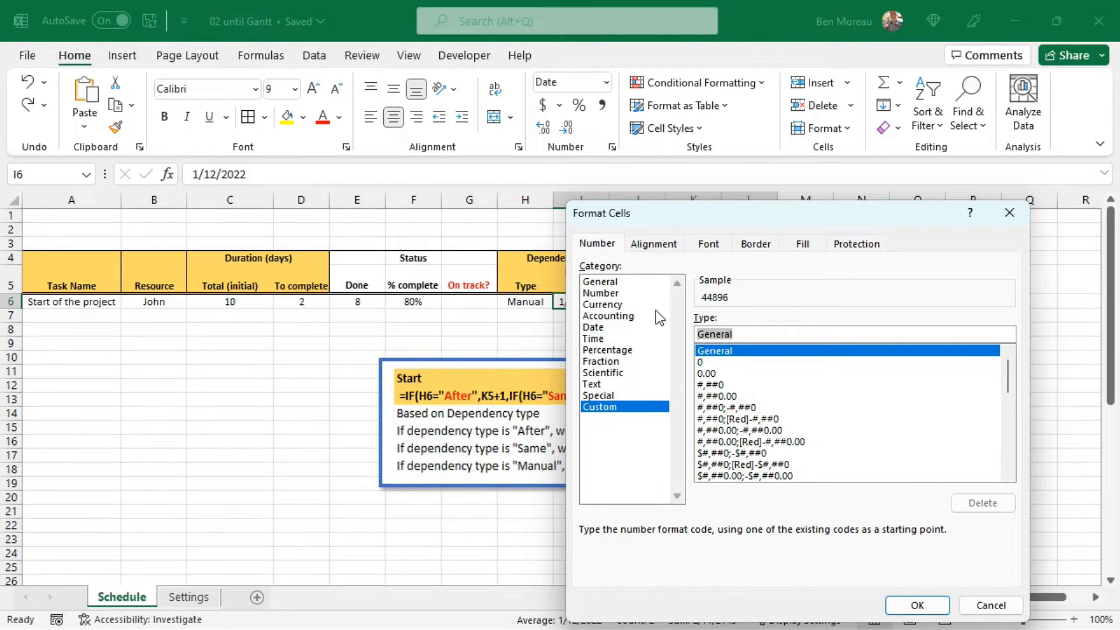
type("d")
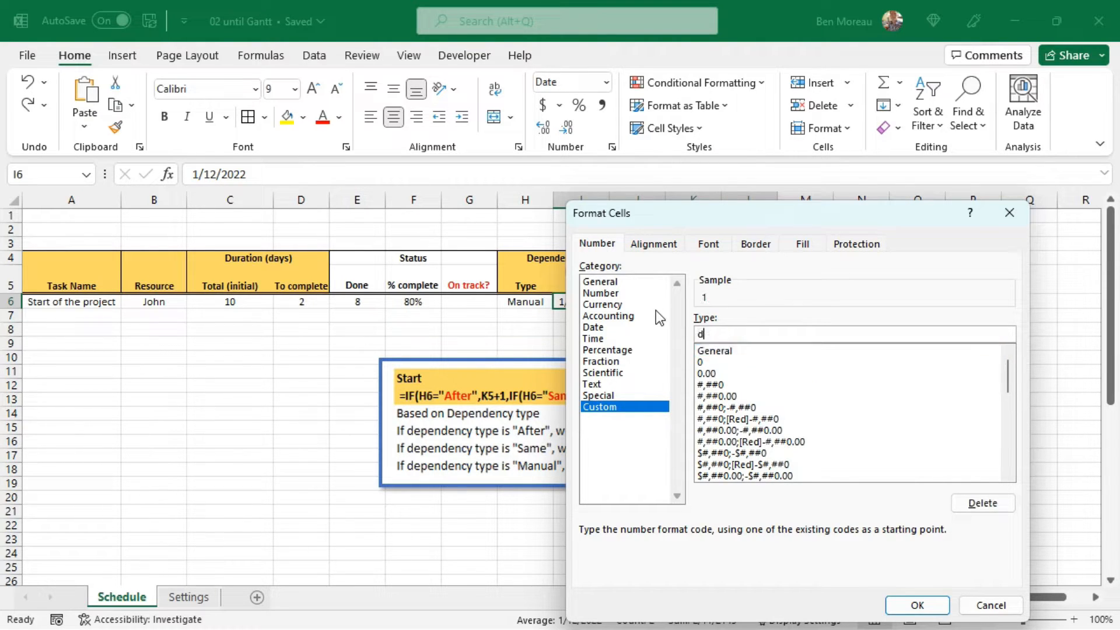
type("d mmm yy")
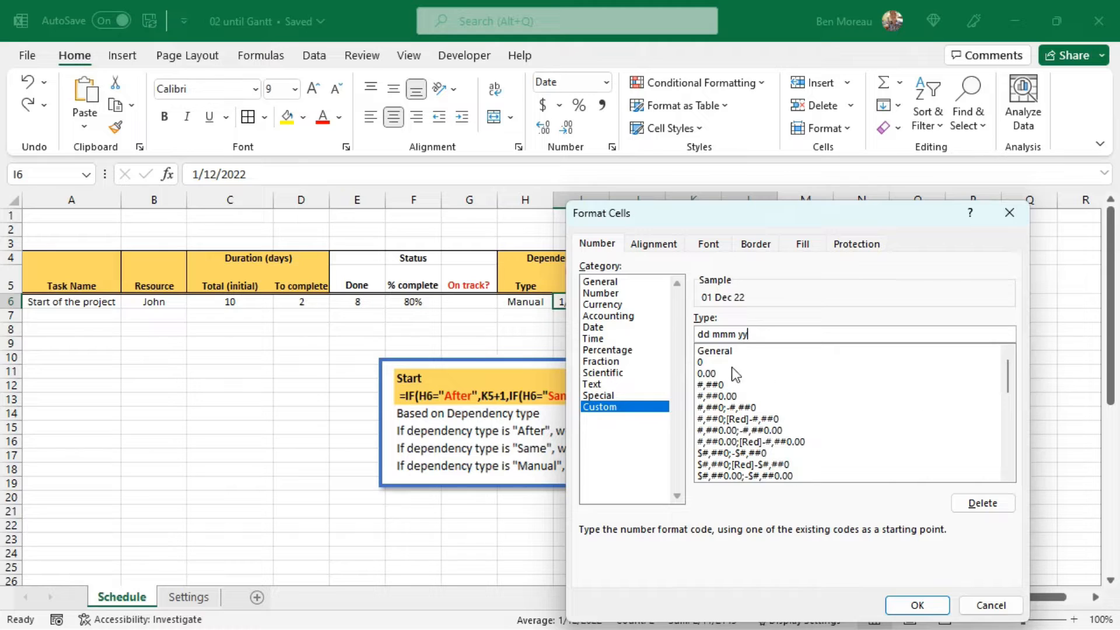
left_click(711, 335)
type("-")
key("Delete")
left_click(738, 335)
type("-")
key("Delete")
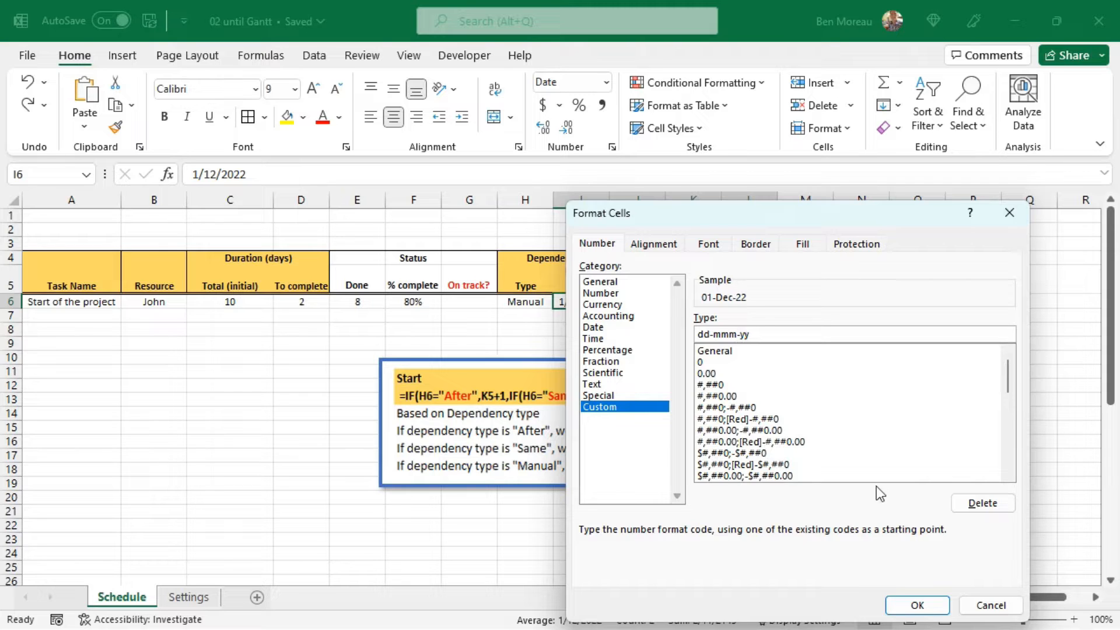
left_click(925, 609)
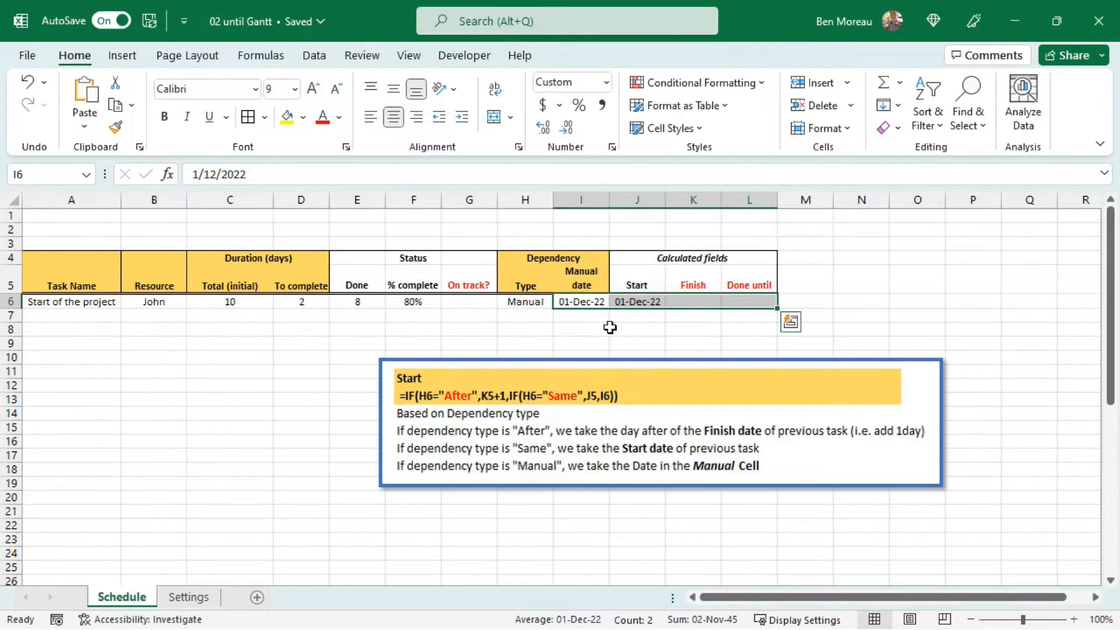
Step: Review the Start formula in J6 against the dependency type in H6
left_click(593, 329)
left_click(642, 303)
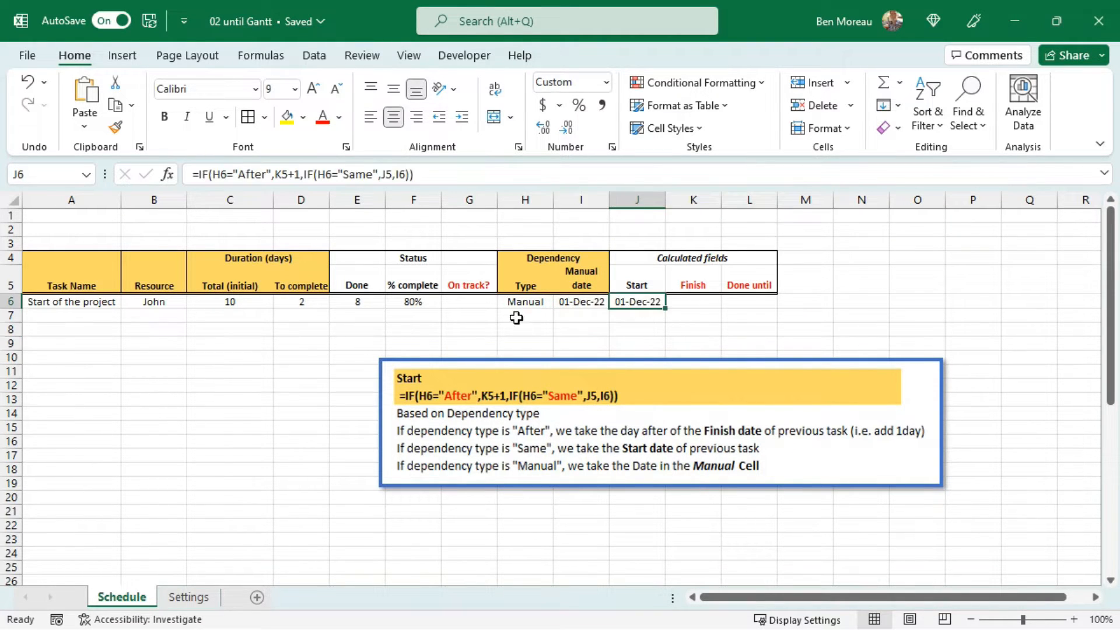
left_click(527, 302)
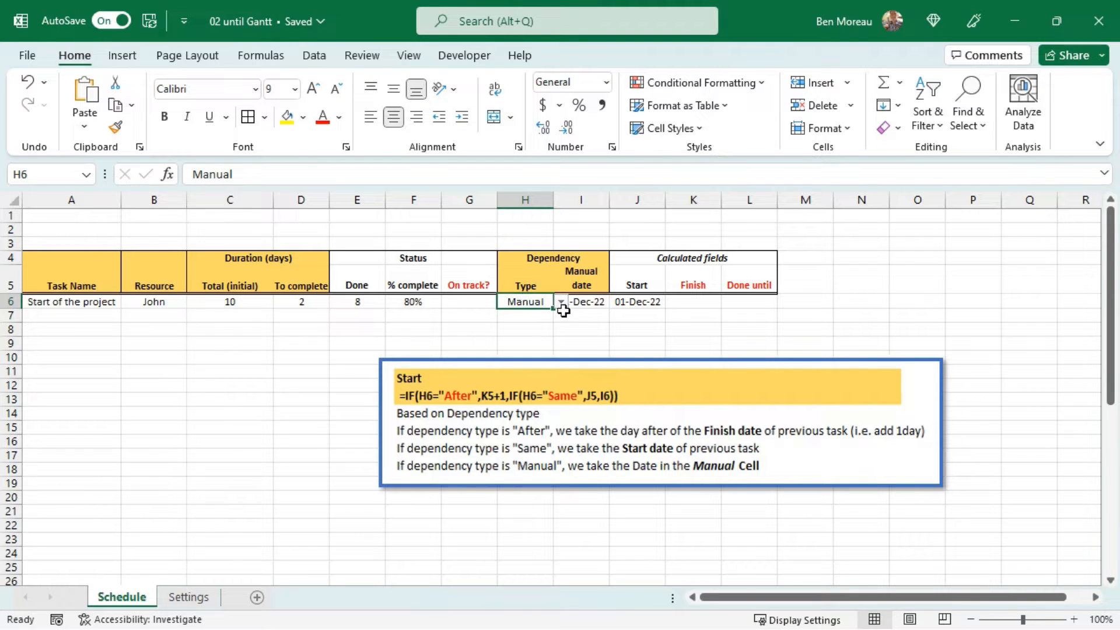
left_click(635, 304)
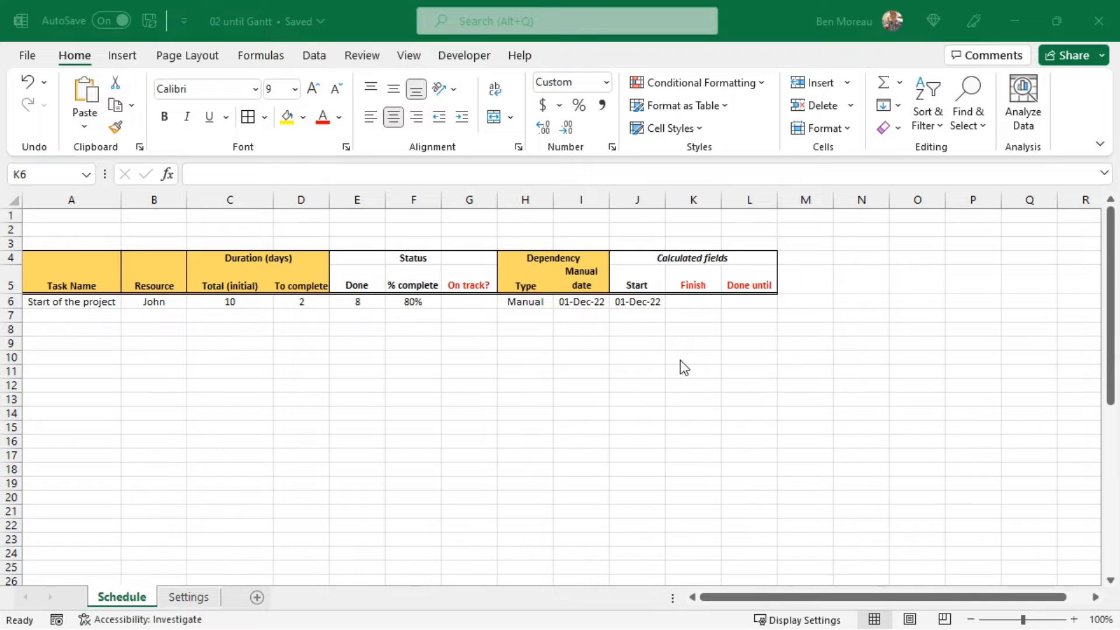
Step: Enter the Finish formula =IF(Weekend_work="N",WORKDAY(J6,C6-1),J6+C6-1) in K6
left_click(682, 302)
left_click(210, 175)
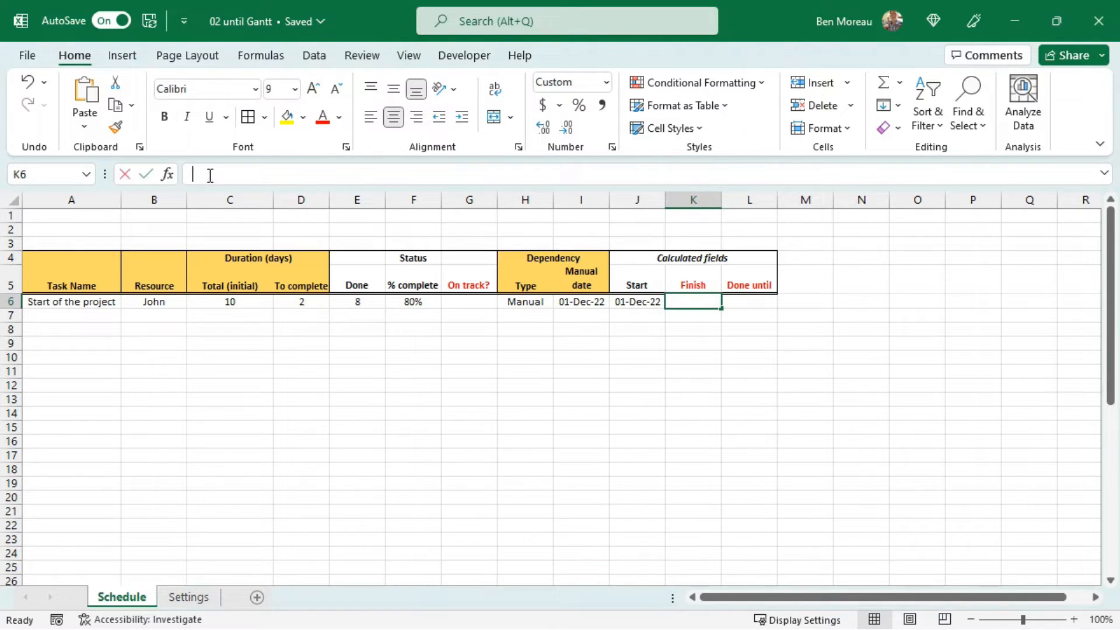
type("=IF(Weekend_work=\"N\",WORKDAY(J6,C6-1),J6+C6-1)")
key("Return")
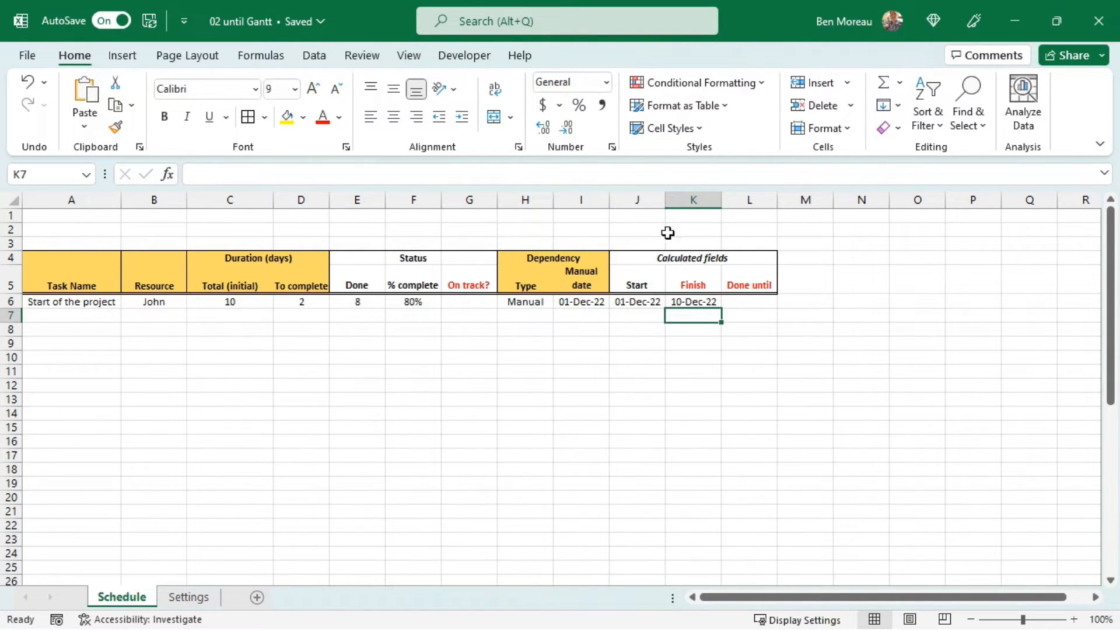
key("Up")
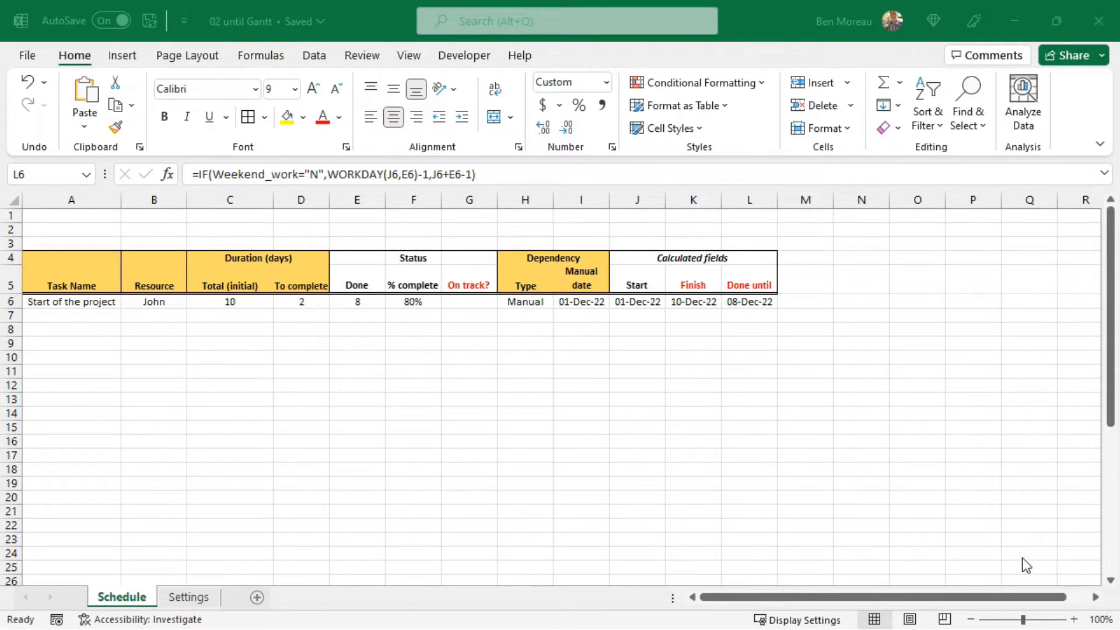
Step: Paste the picture explaining the Done until formula onto the Schedule sheet and place it below the task table
left_click(523, 372)
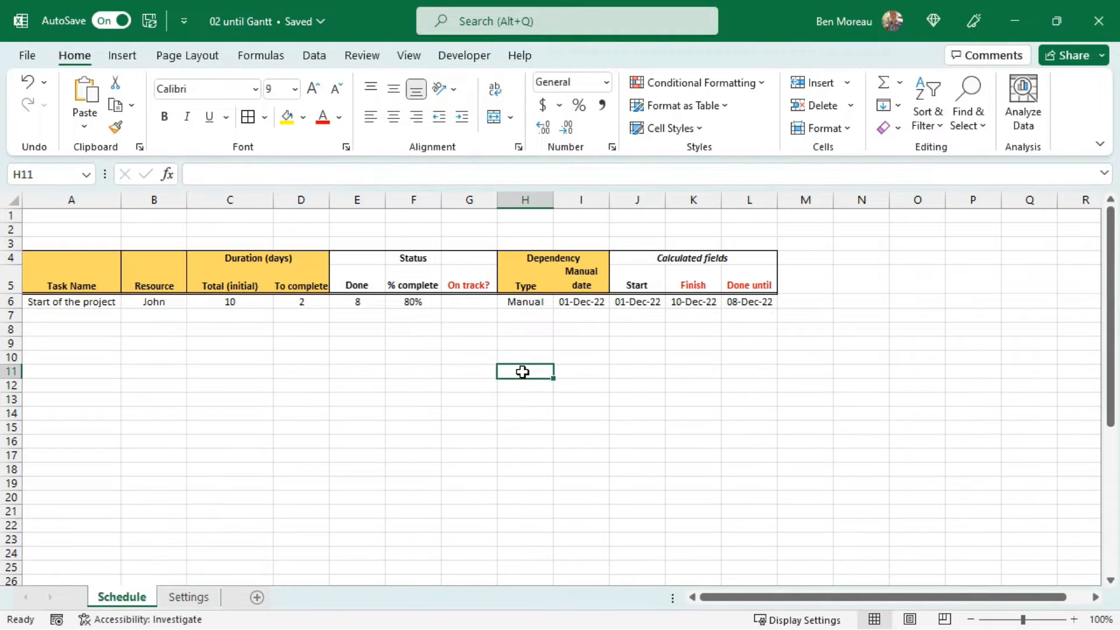
key("ctrl+v")
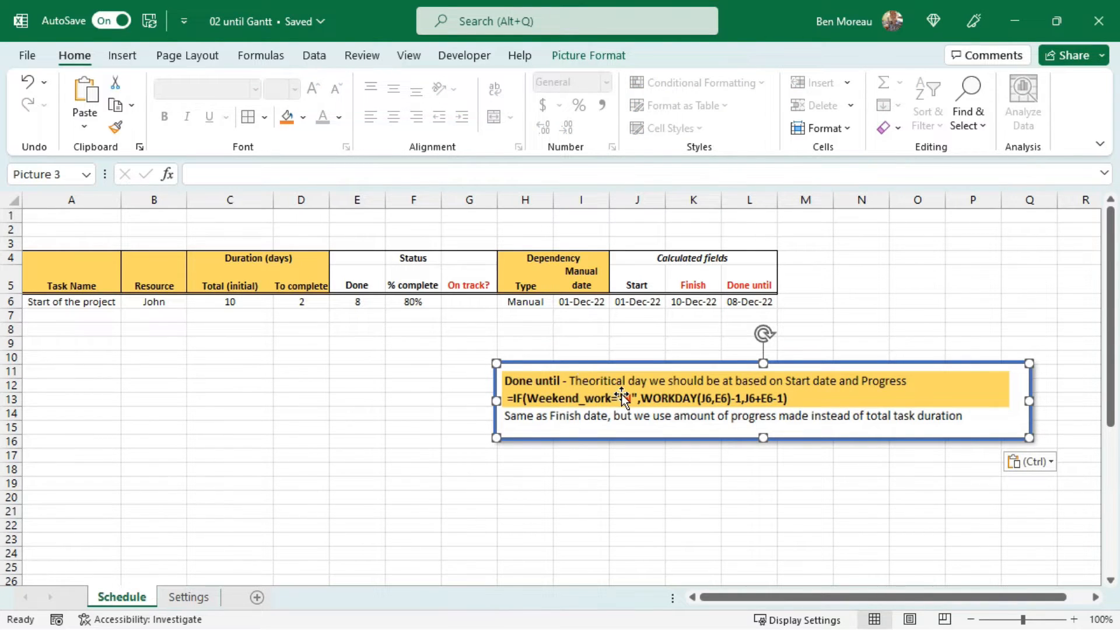
left_click_drag(623, 395, 403, 427)
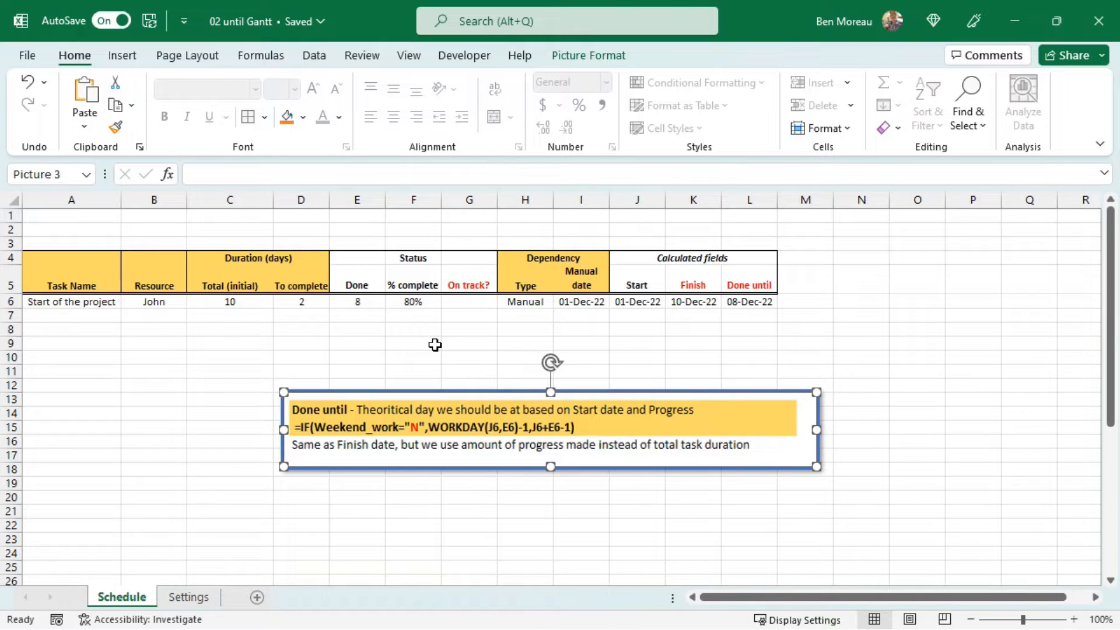
left_click(435, 345)
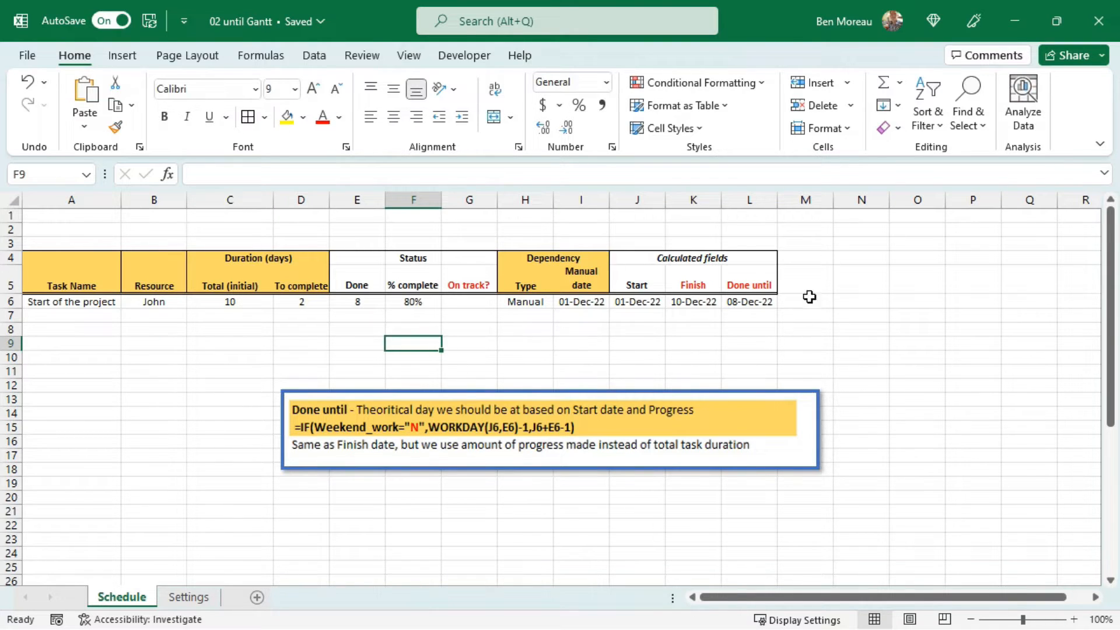
left_click(700, 302)
left_click(746, 301)
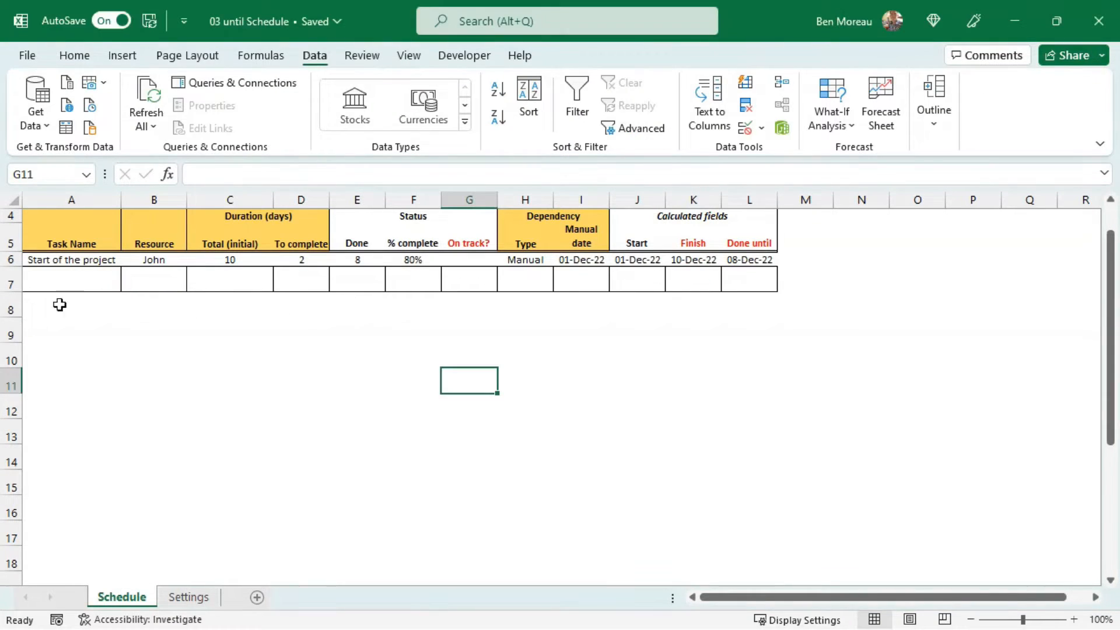
Step: Apply all borders to the range A6:M21 of the task table
left_click_drag(41, 280, 653, 333)
left_click_drag(55, 257, 783, 473)
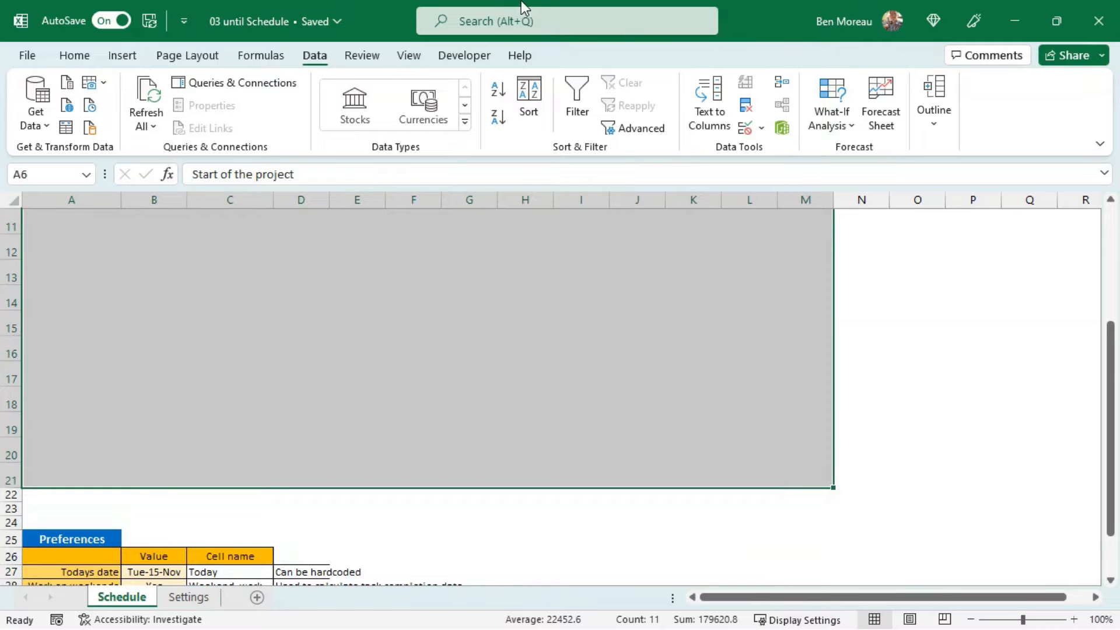
left_click(87, 55)
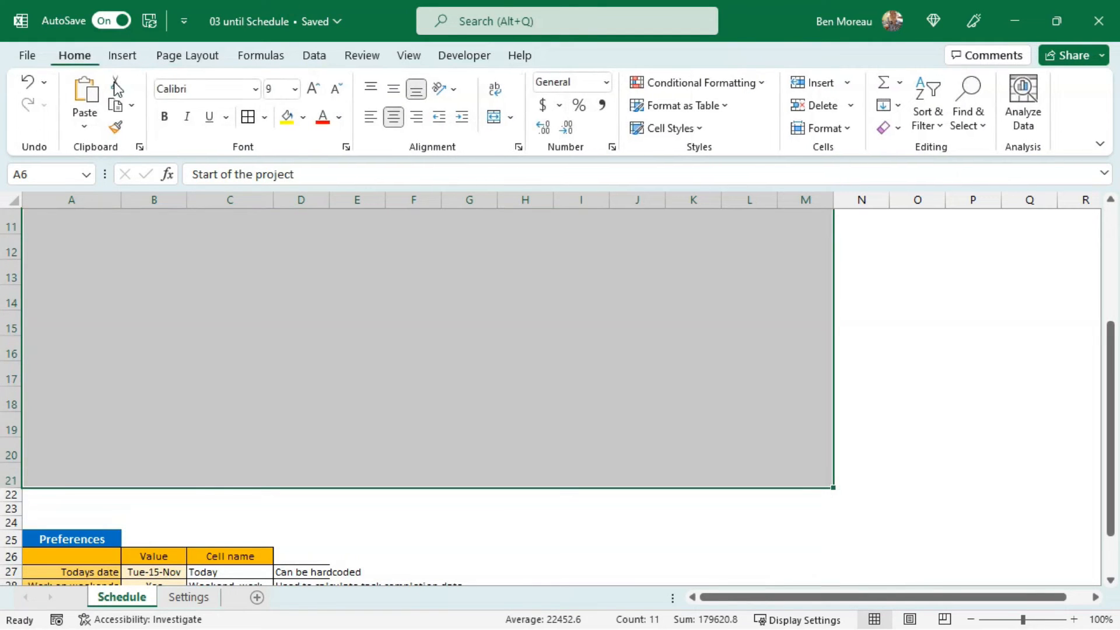
left_click(249, 117)
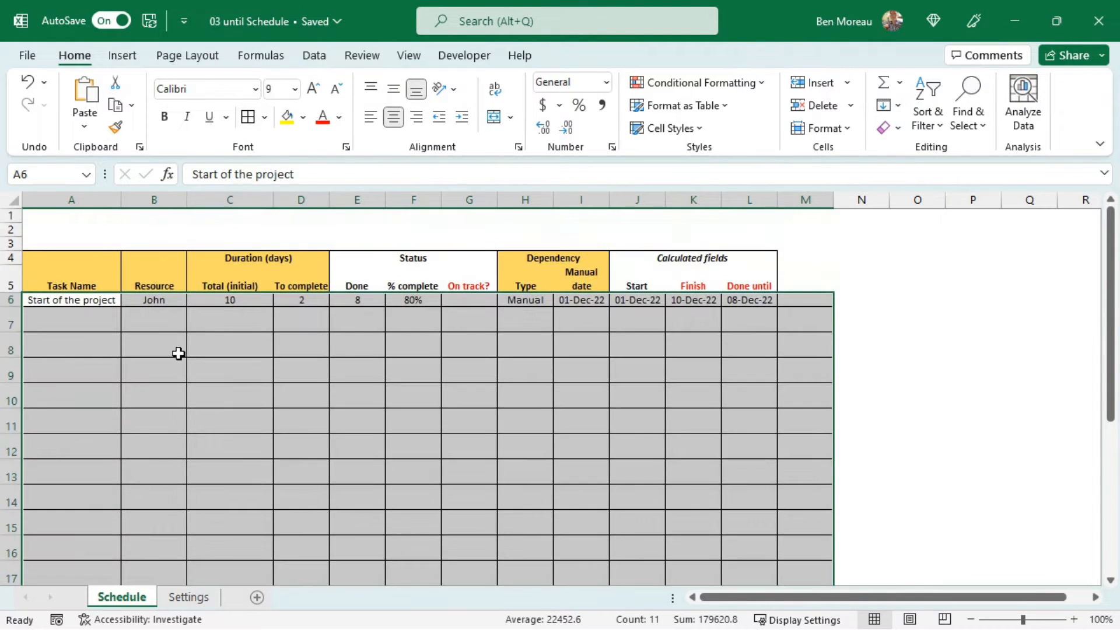
left_click(179, 353)
Step: Group rows 14 to 21 of the task table and collapse the group
scroll(181, 353, "down", 3)
left_click_drag(10, 508, 11, 324)
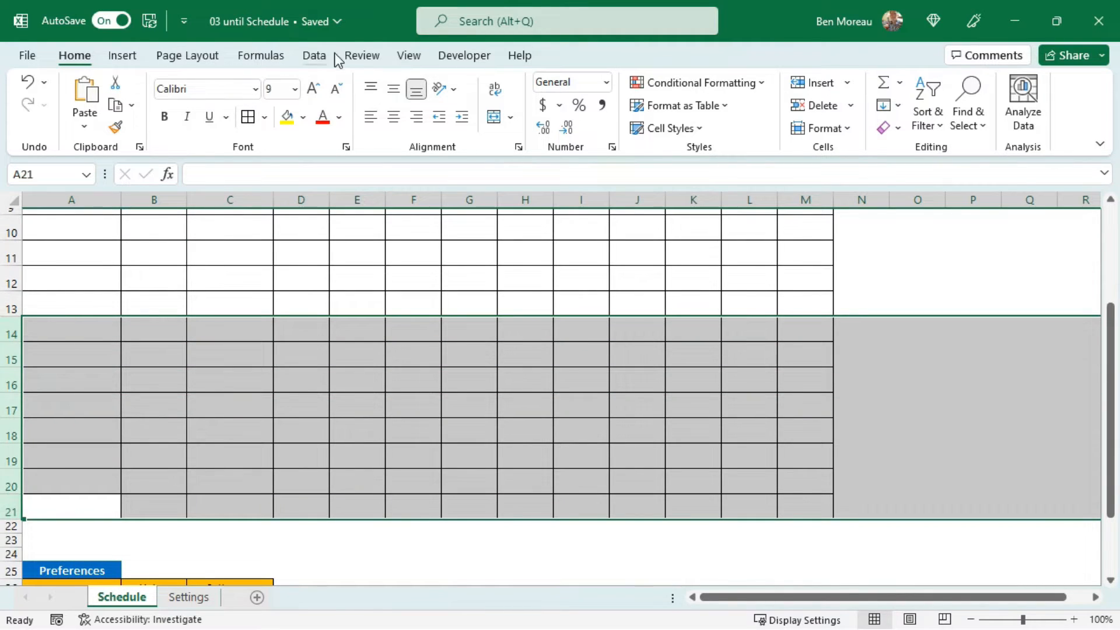
left_click(311, 59)
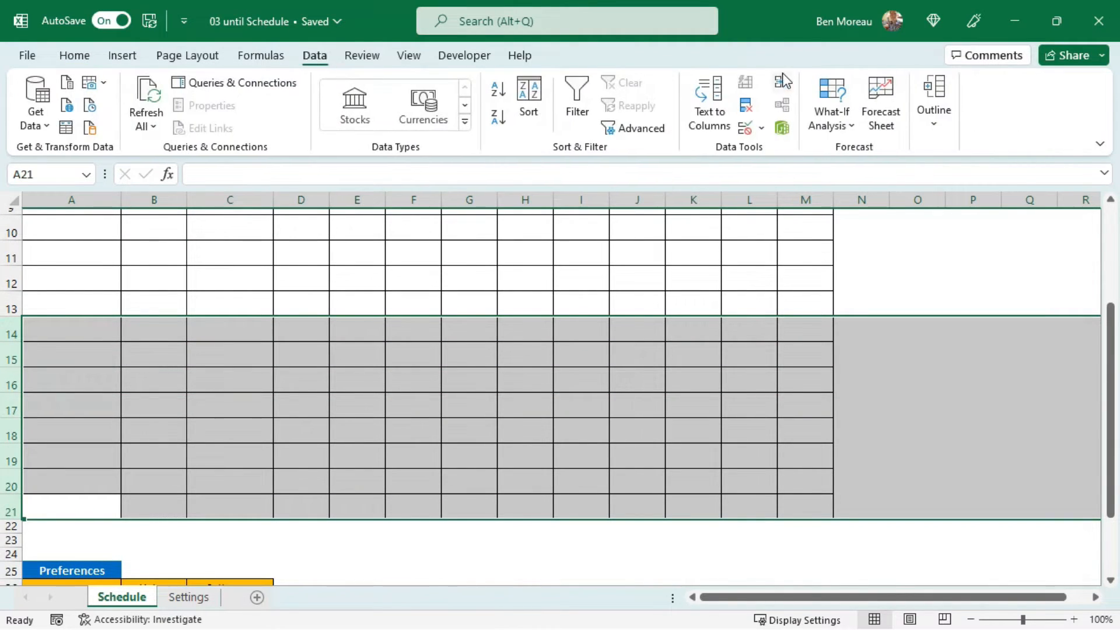
left_click(939, 127)
left_click(913, 175)
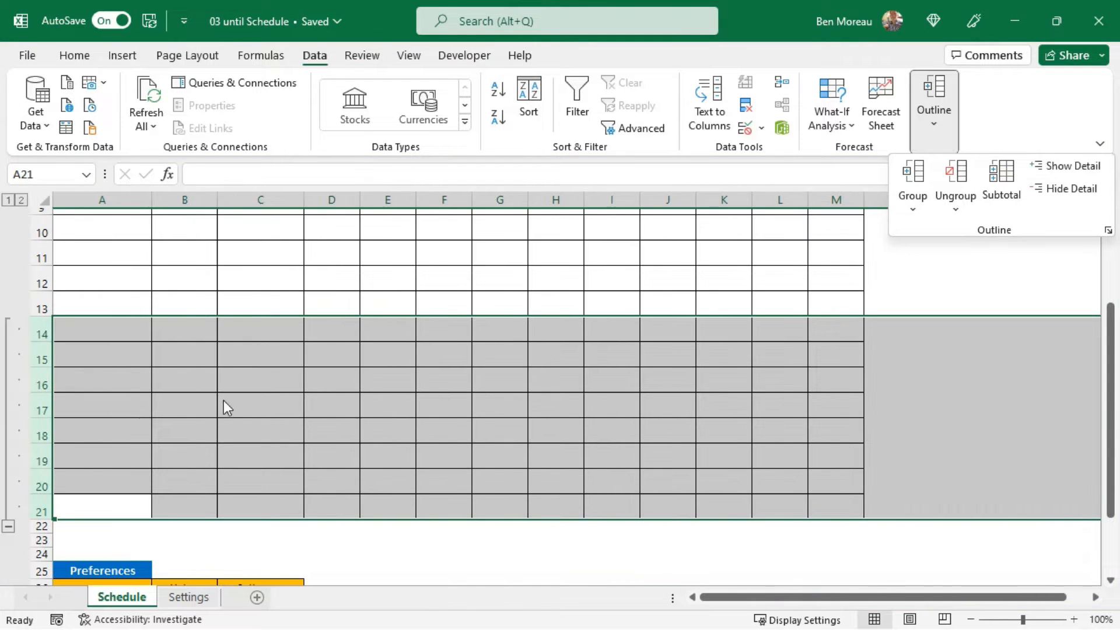
left_click(8, 526)
left_click(9, 526)
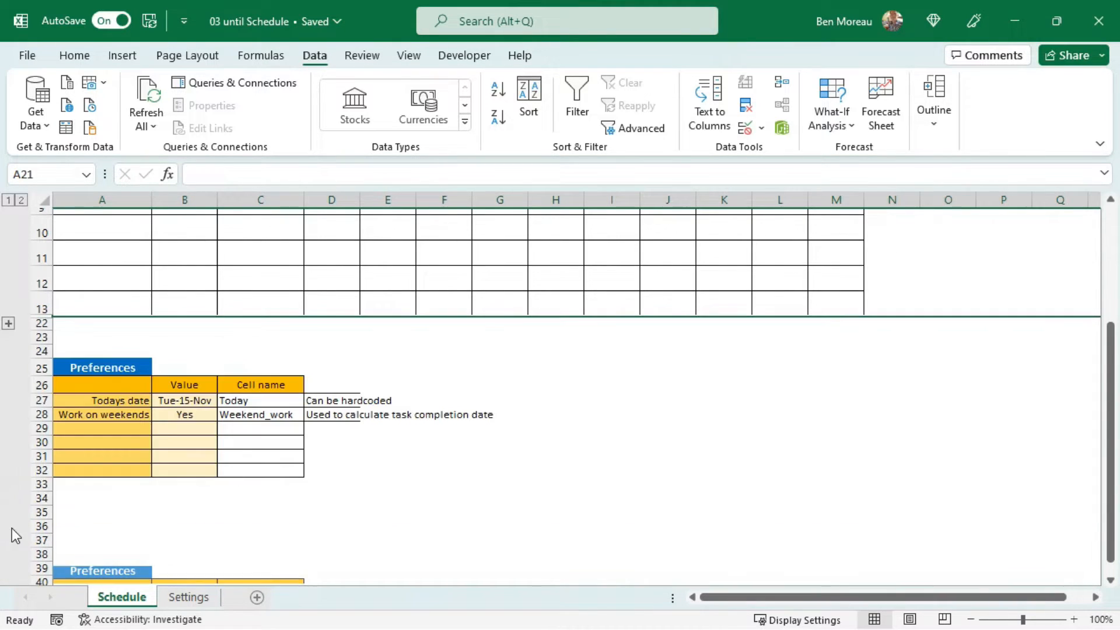
Step: Make task rows 6 to 13 taller with vertically centred contents, and remove the extra borders in column M
scroll(266, 484, "up", 3)
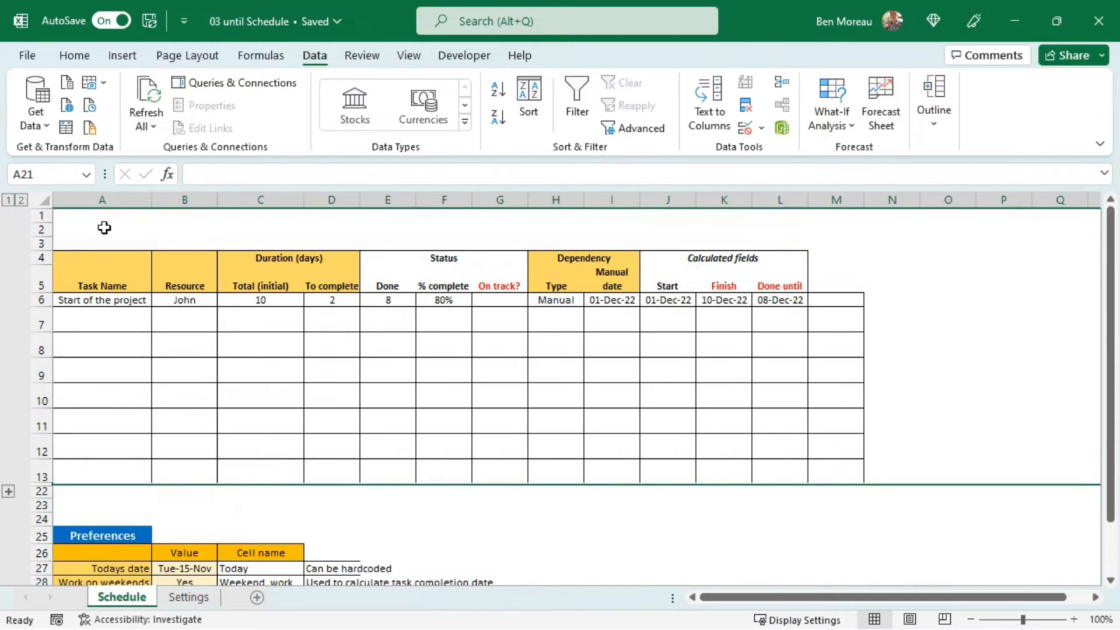
left_click_drag(39, 299, 45, 445)
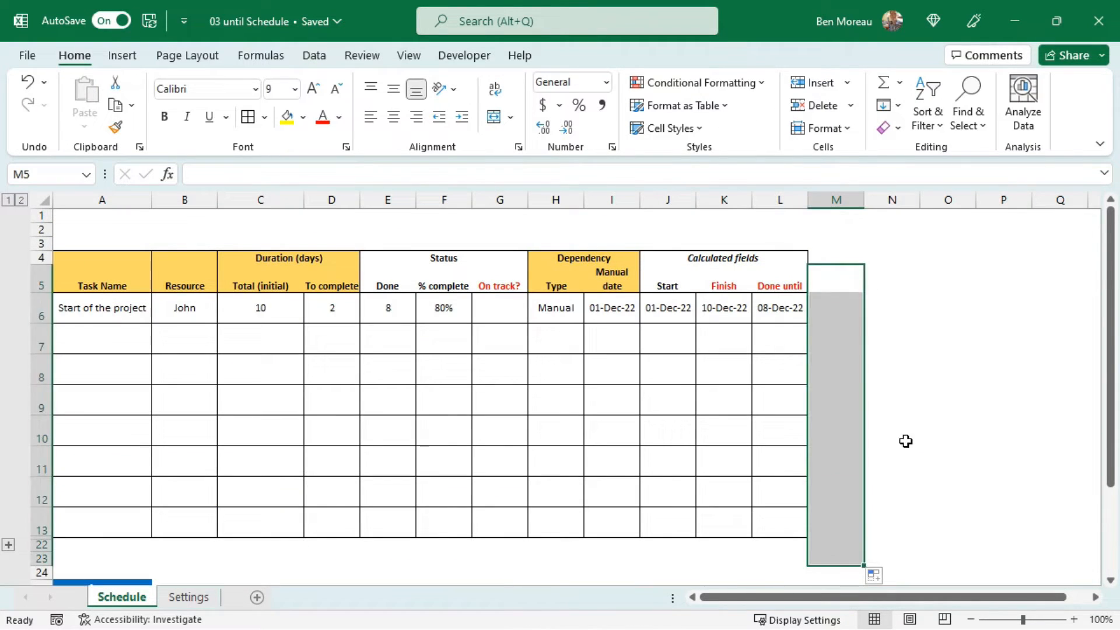
left_click(905, 440)
Step: Fill the input cells A6:D13 and the Dependency cells H6:I13 with the lightest gold theme shade
mouse_move(91, 308)
left_mouse_down()
mouse_move(307, 323)
mouse_move(330, 518)
left_mouse_up()
left_click(304, 117)
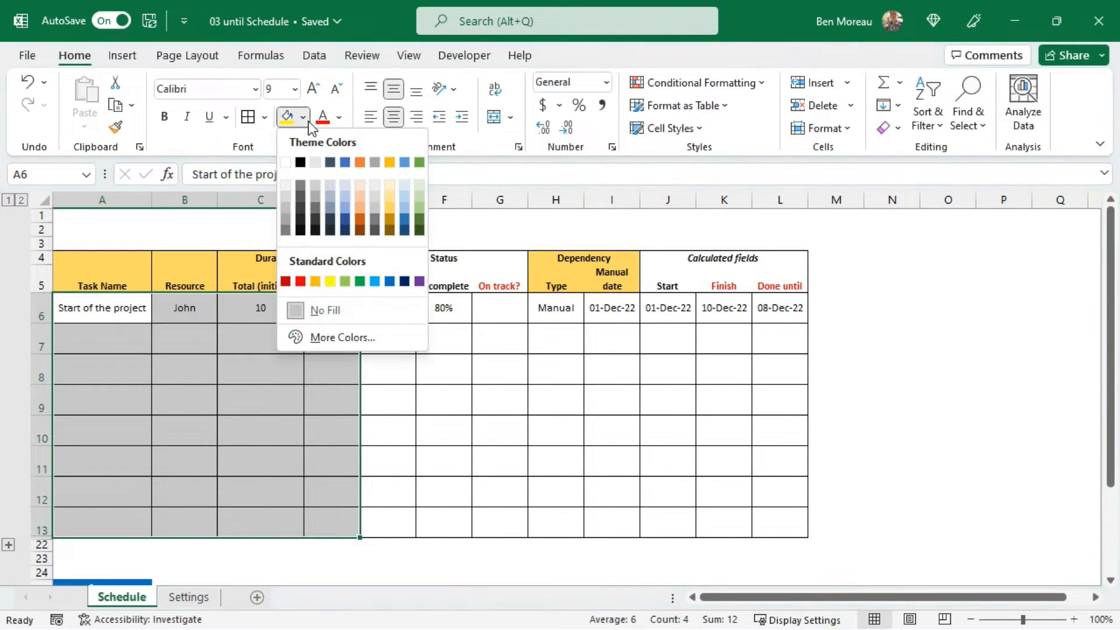
left_click(389, 184)
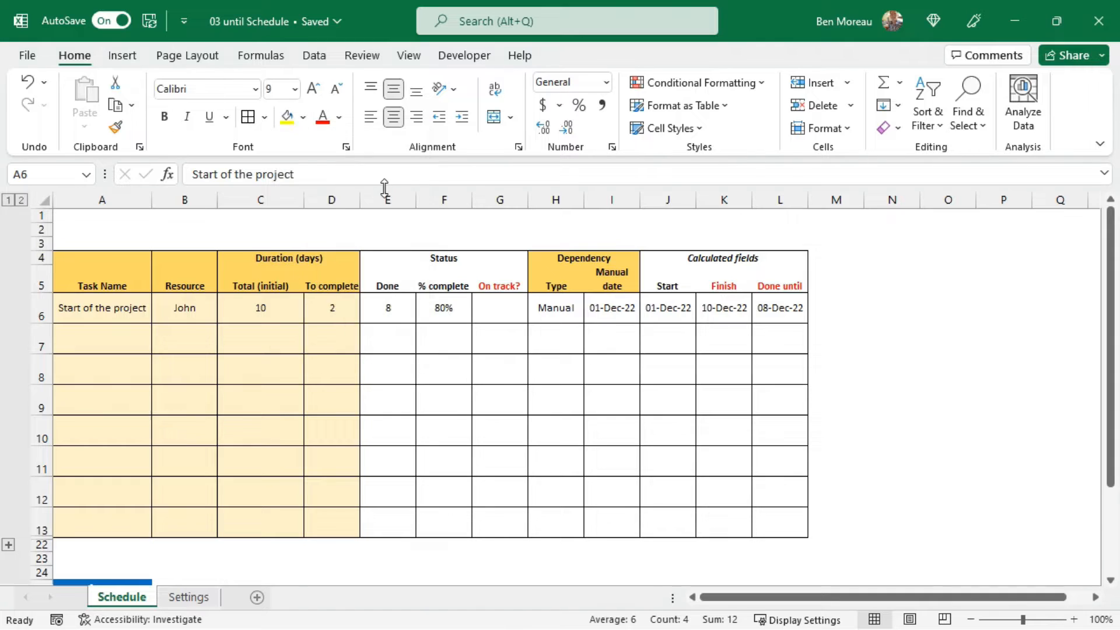
left_click_drag(568, 313, 596, 530)
left_click(304, 119)
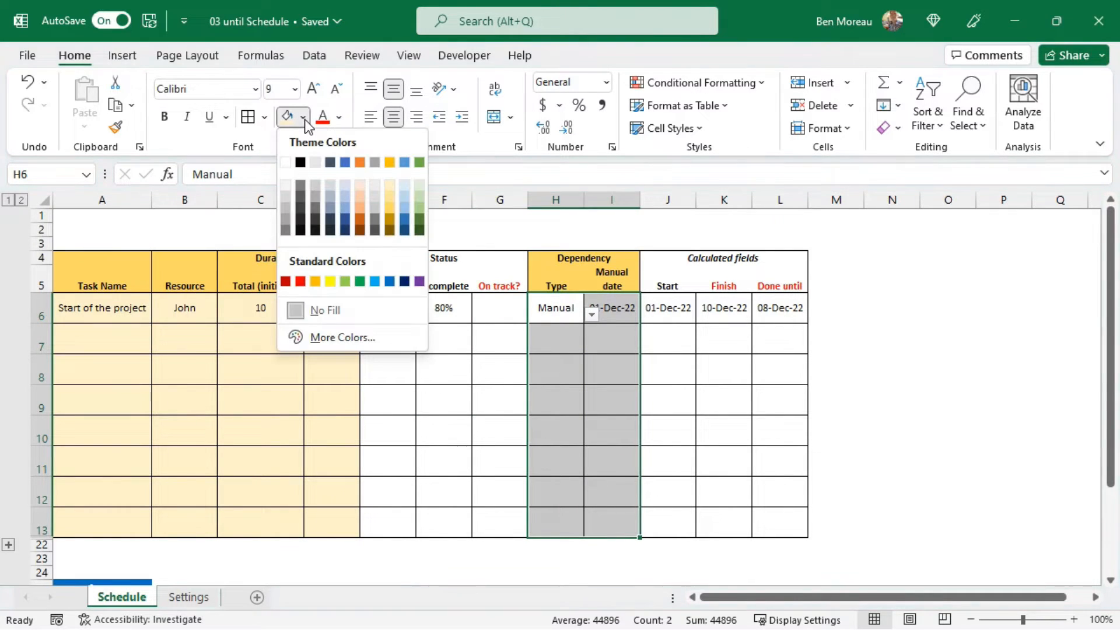
left_click(390, 186)
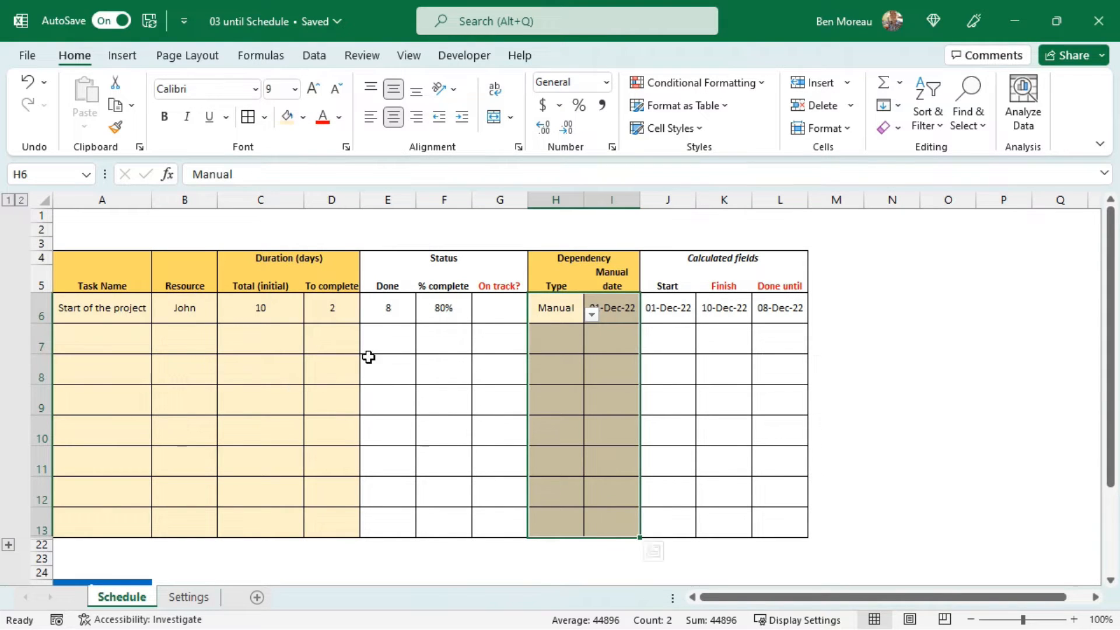
left_click(725, 358)
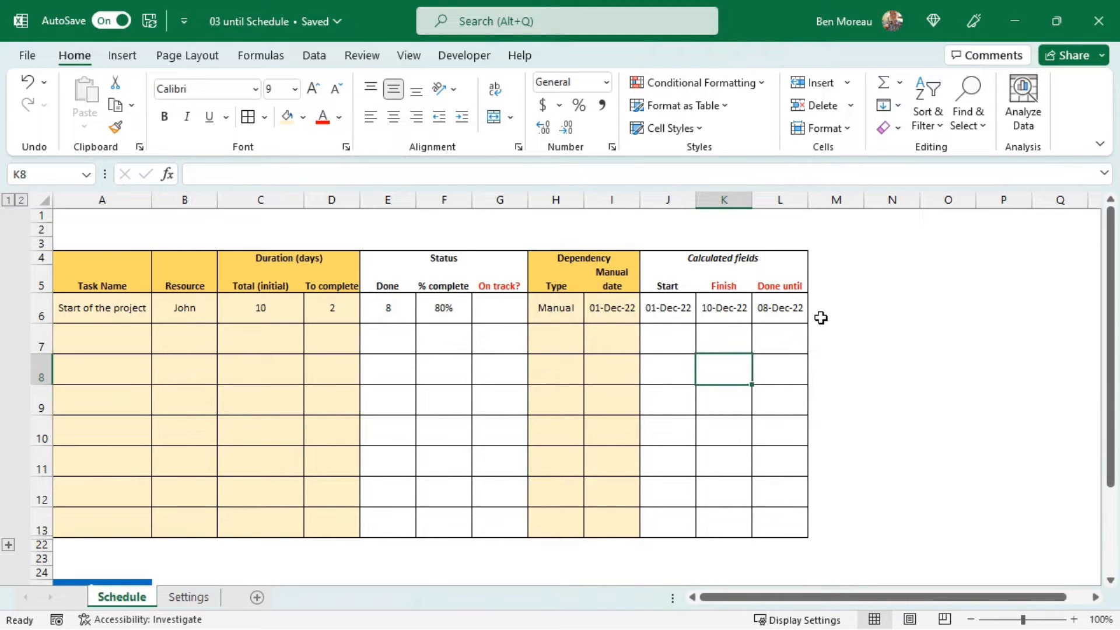
Step: Enter the On track? formula =IF(AND(L6<Today,D6>0),cross,IF(A6<>"",tick,"")) in G6
left_click(789, 307)
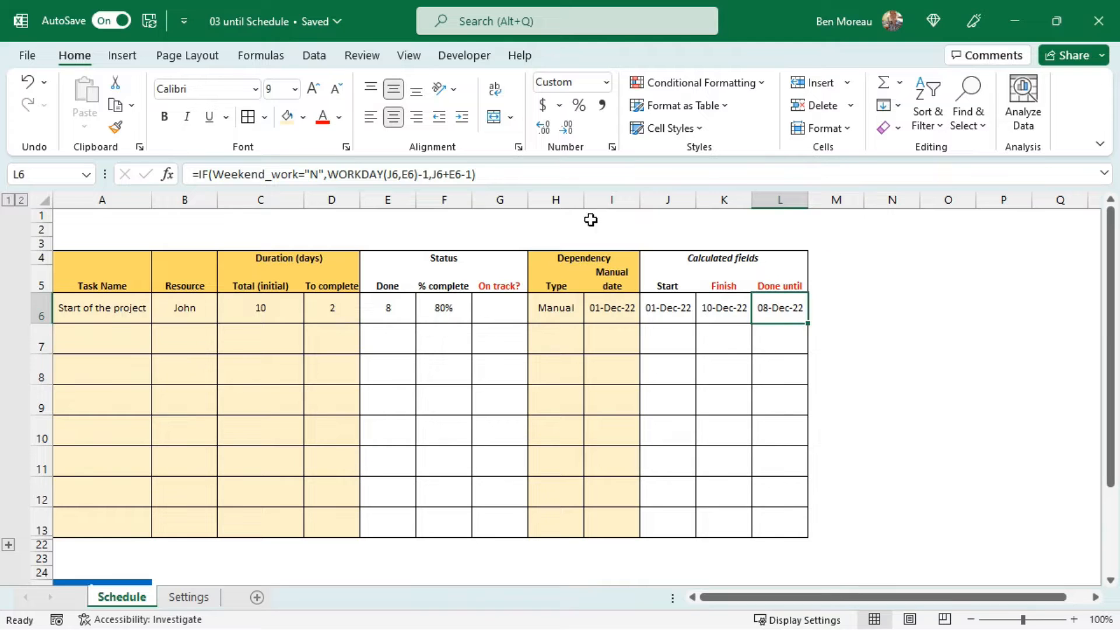
left_click(497, 300)
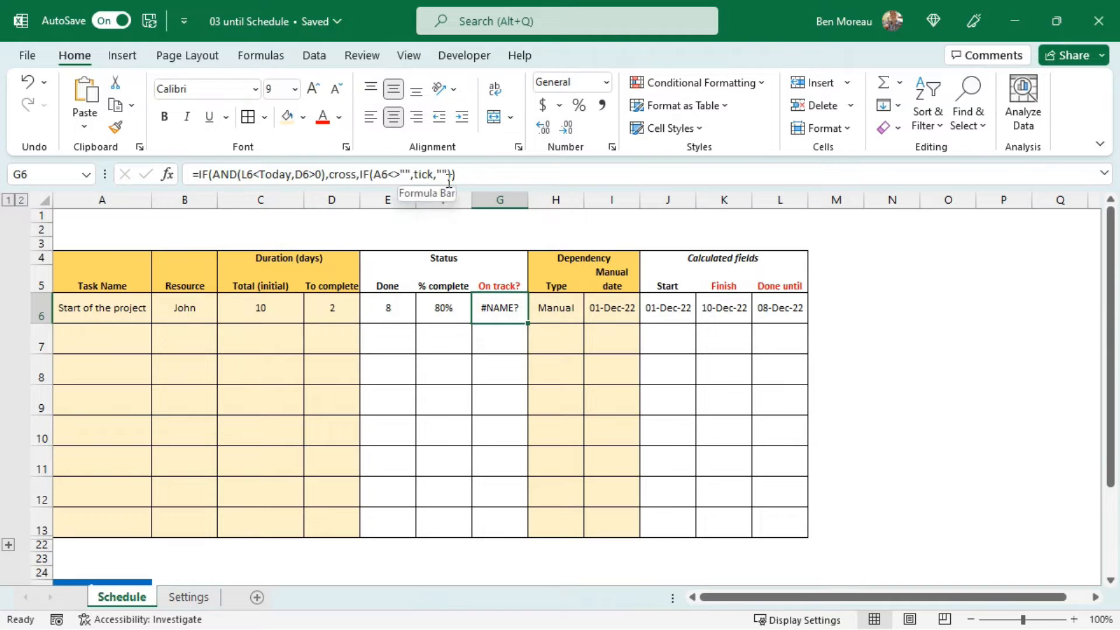
left_click(354, 358)
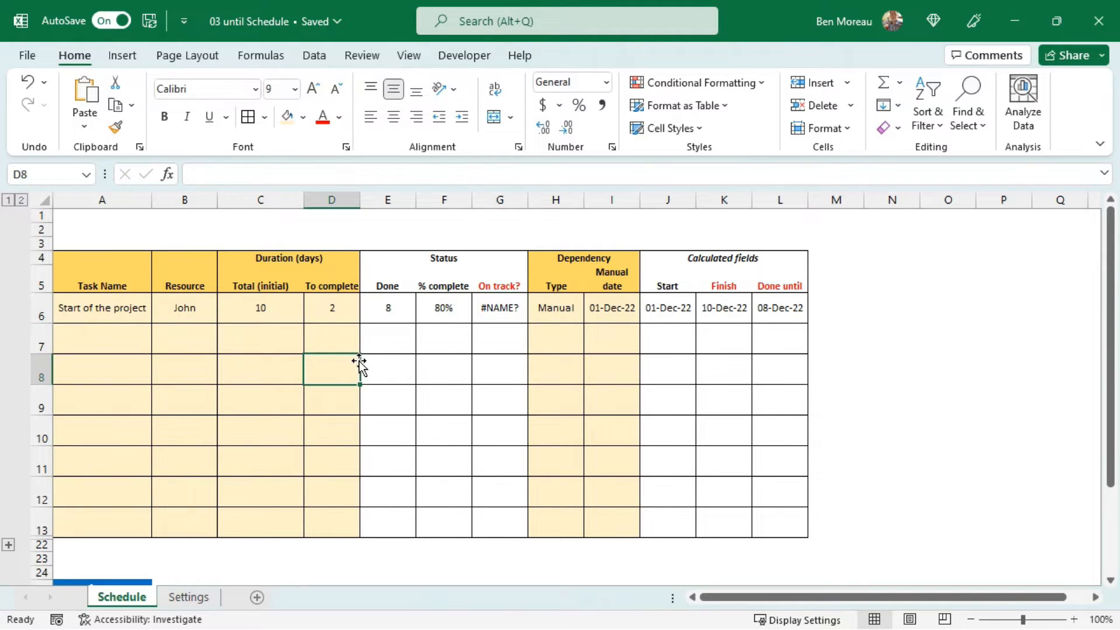
Step: On the Settings sheet, fill the Named cells heading in D21 with gold and the cells D22:F23 with light gold
left_click(189, 597)
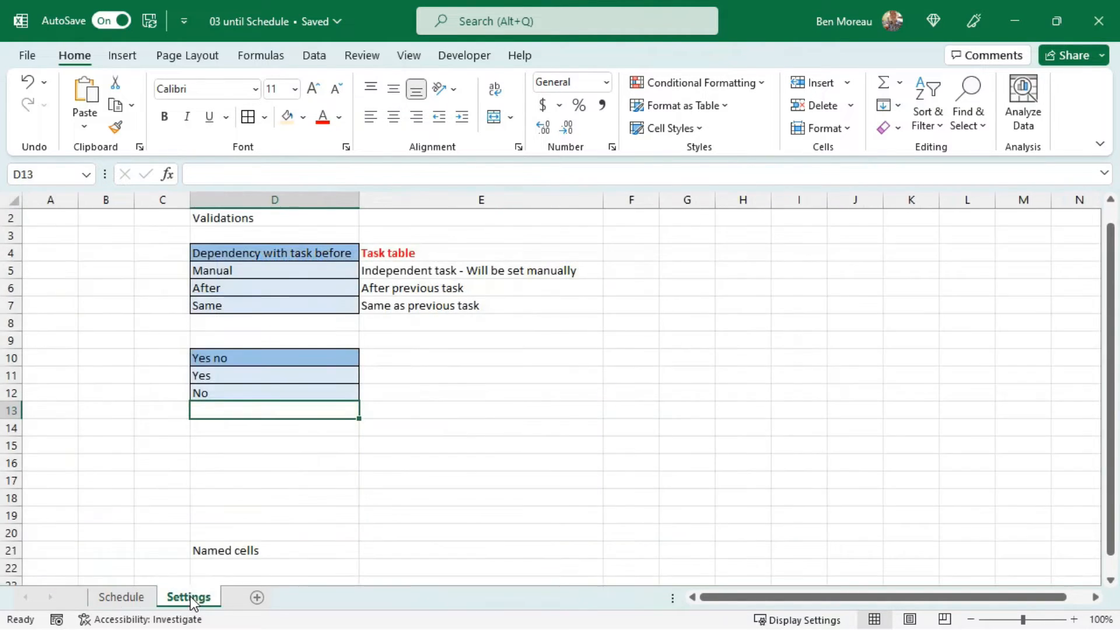
scroll(280, 461, "down", 3)
left_click(265, 448)
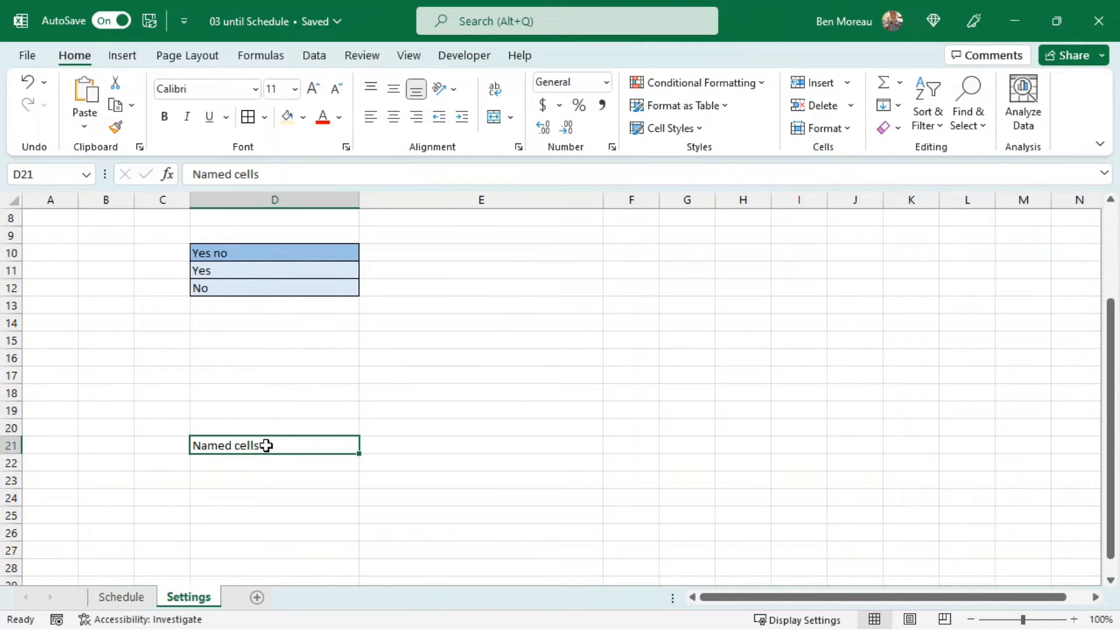
left_click(303, 118)
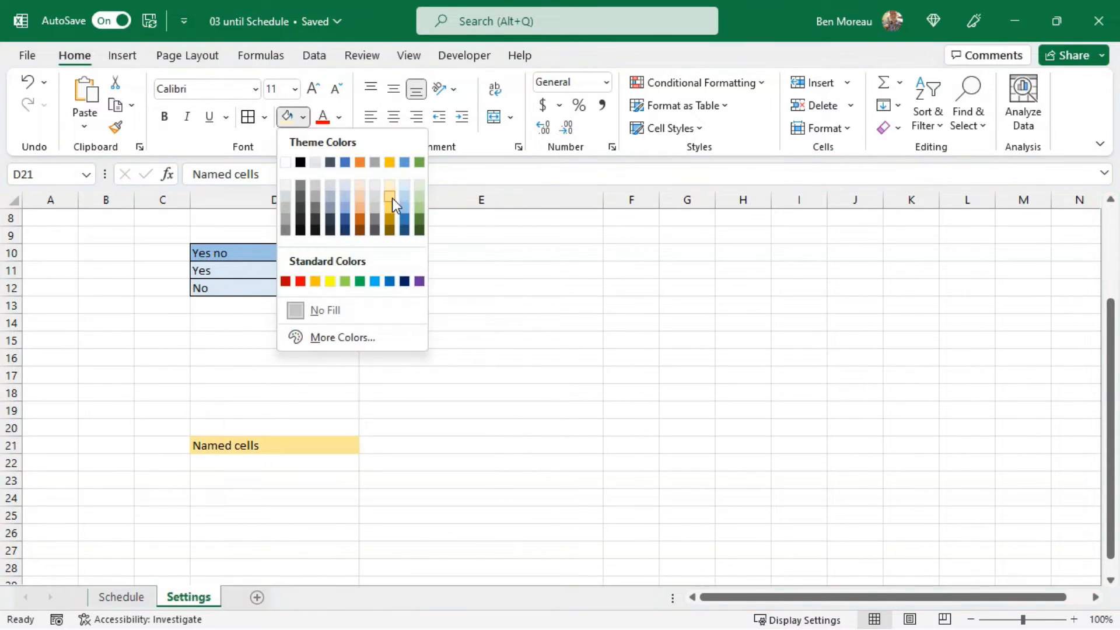
left_click(389, 164)
left_click_drag(251, 467, 615, 483)
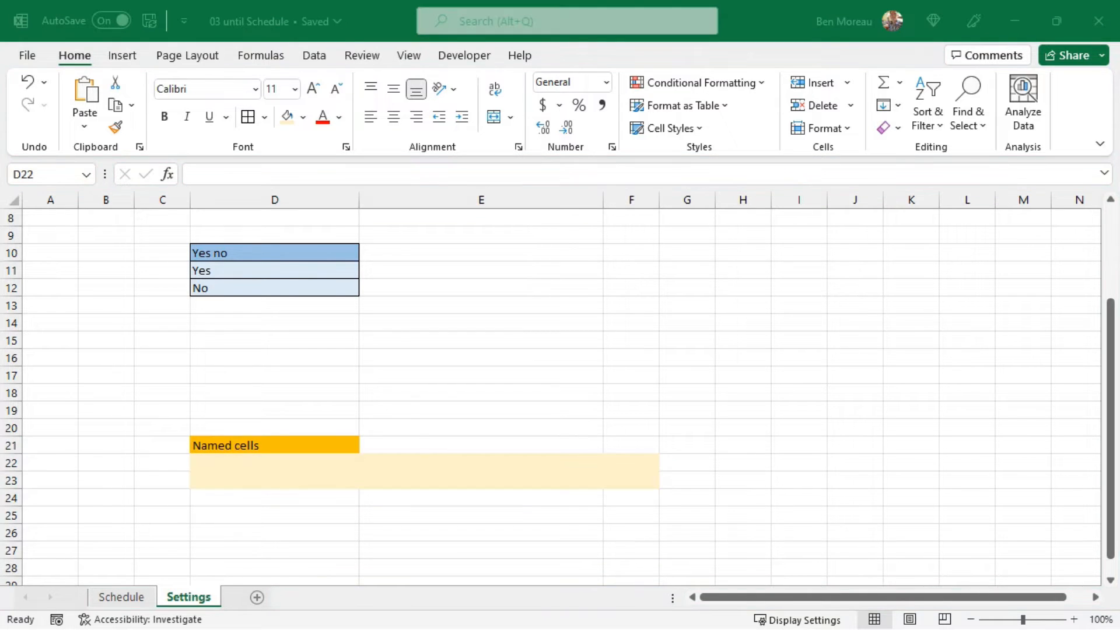
Step: Copy the symbol table with wingding font, normal font and Name columns for tick and cross, and paste it at D22
key("ctrl+c")
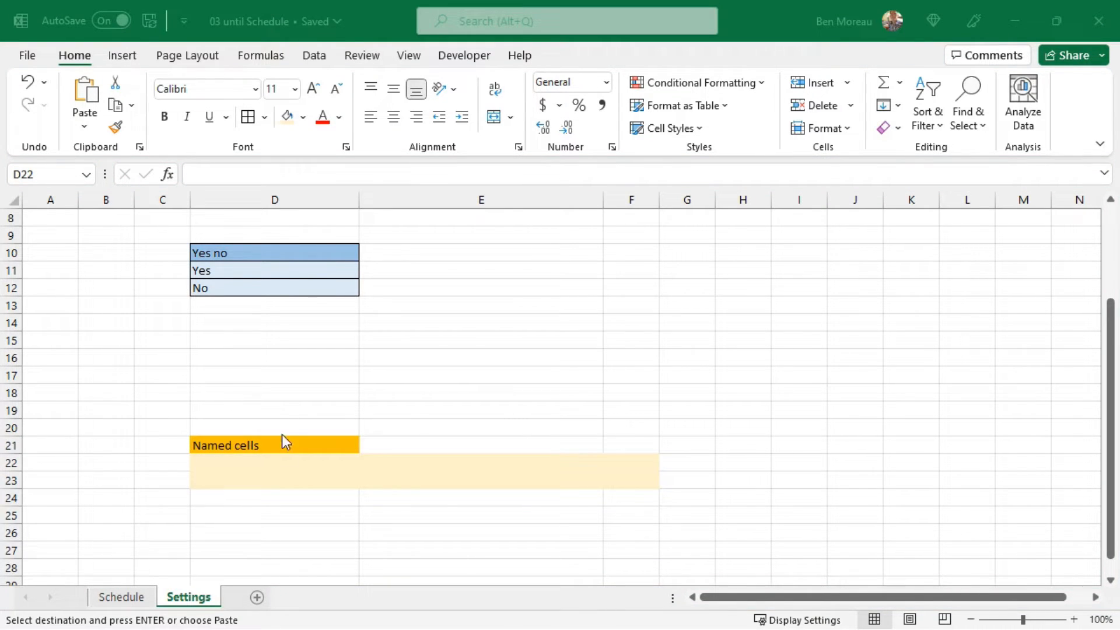
left_click(280, 460)
right_click(282, 464)
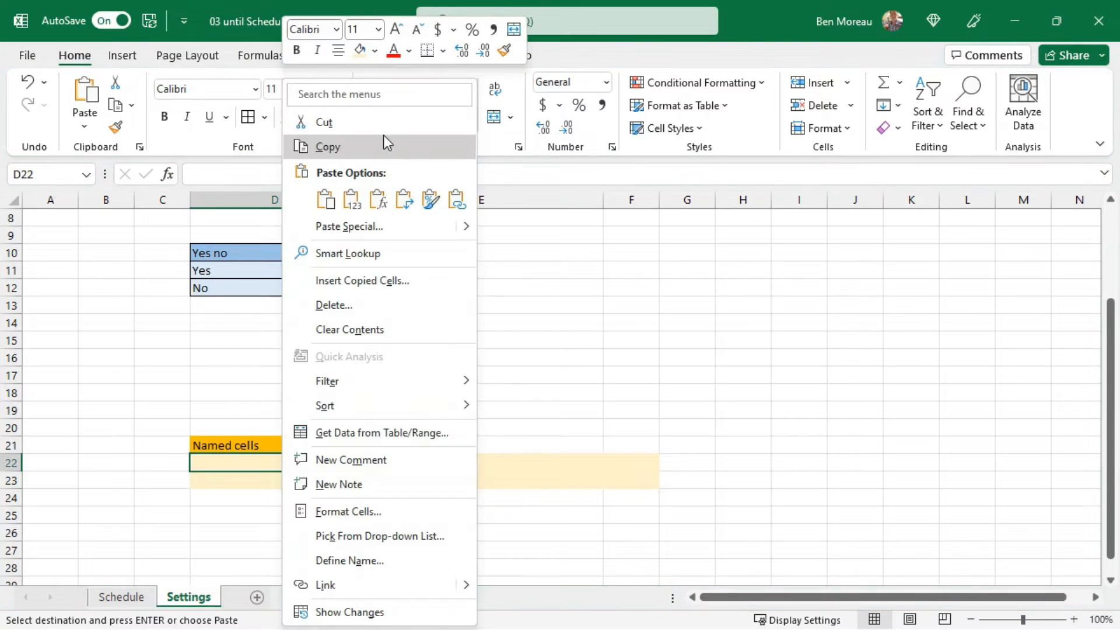
left_click(325, 199)
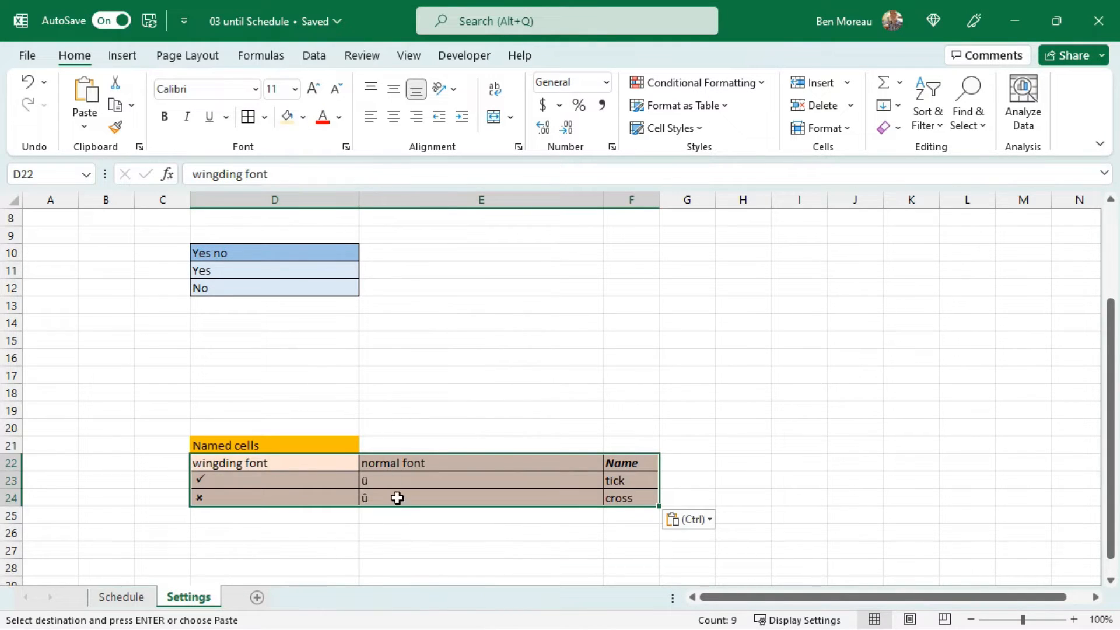
Step: Name the normal-font symbol cells in the Named cells table: E23 as tick and E24 as cross
left_click(638, 483)
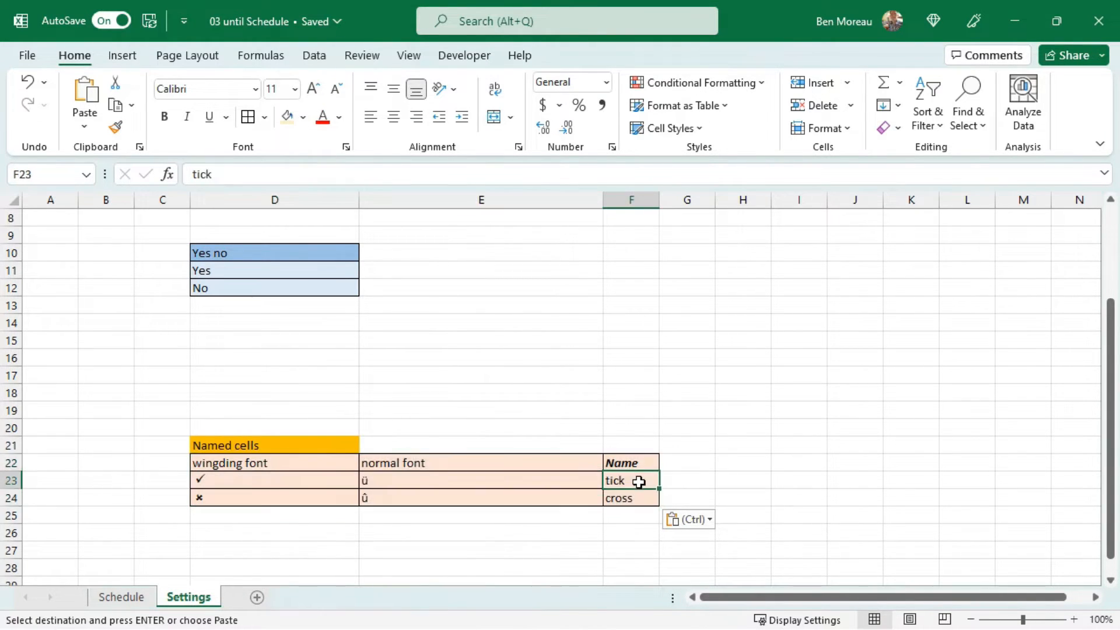
left_click(631, 498)
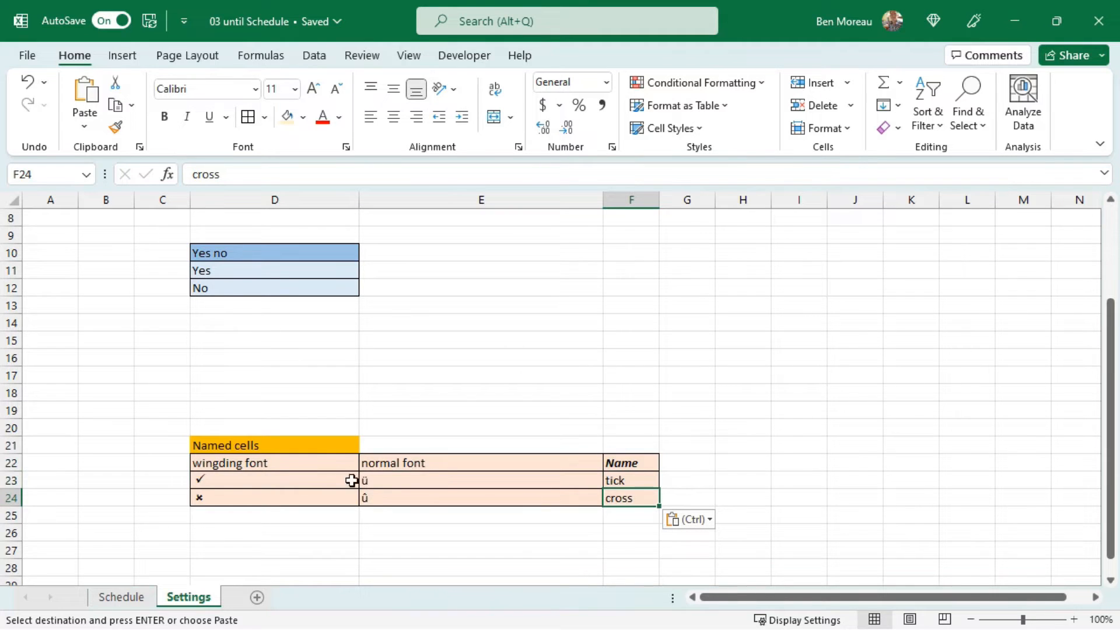
left_click(378, 483)
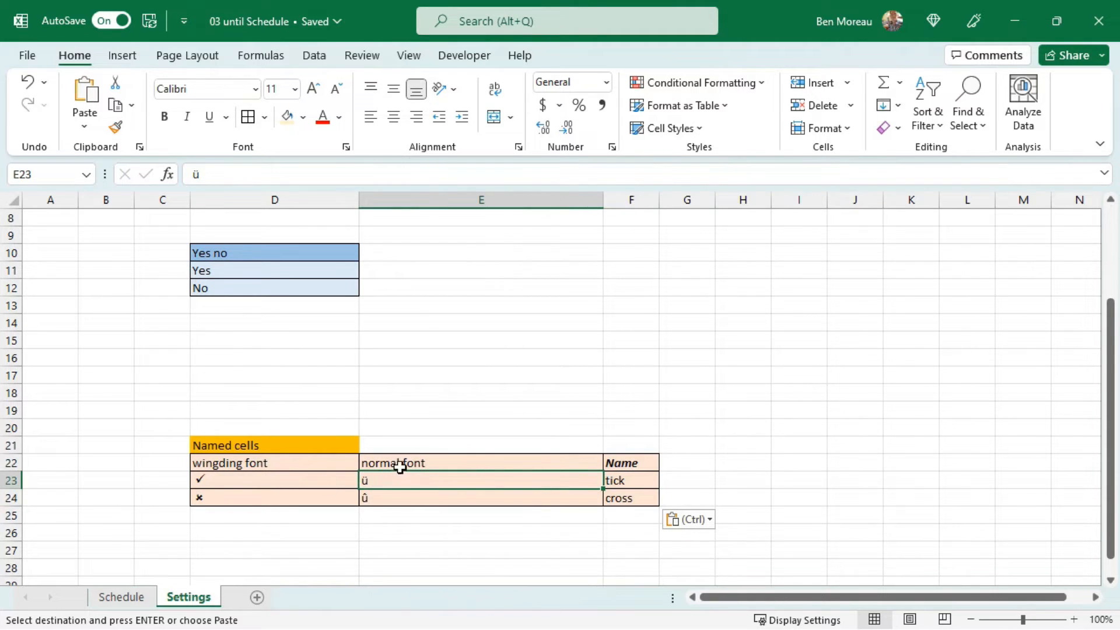
left_click(60, 175)
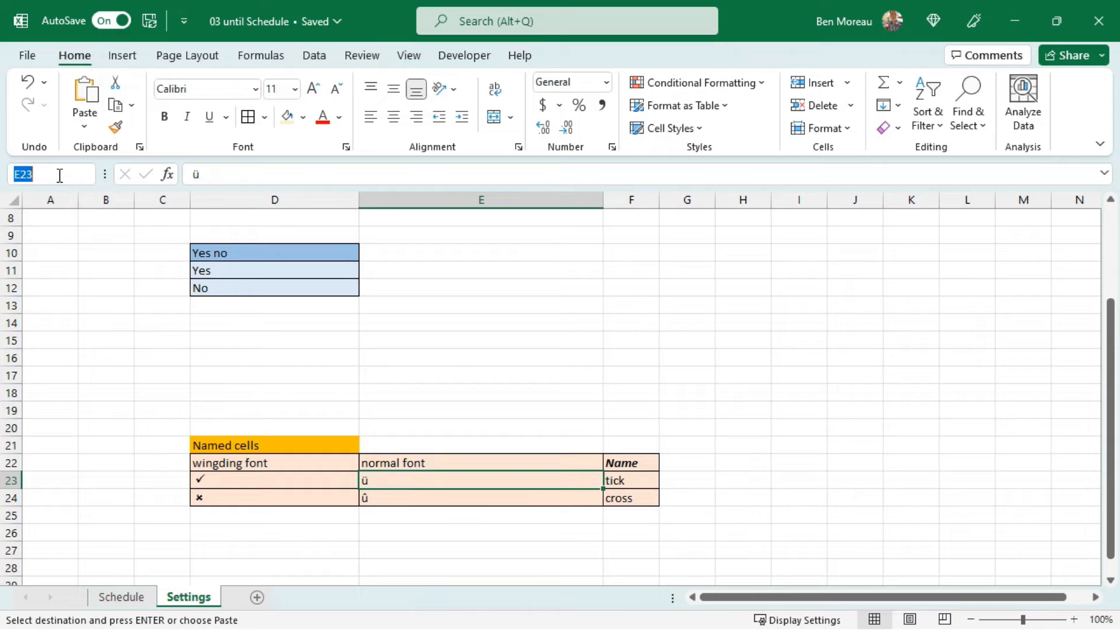
type("tick")
key("Return")
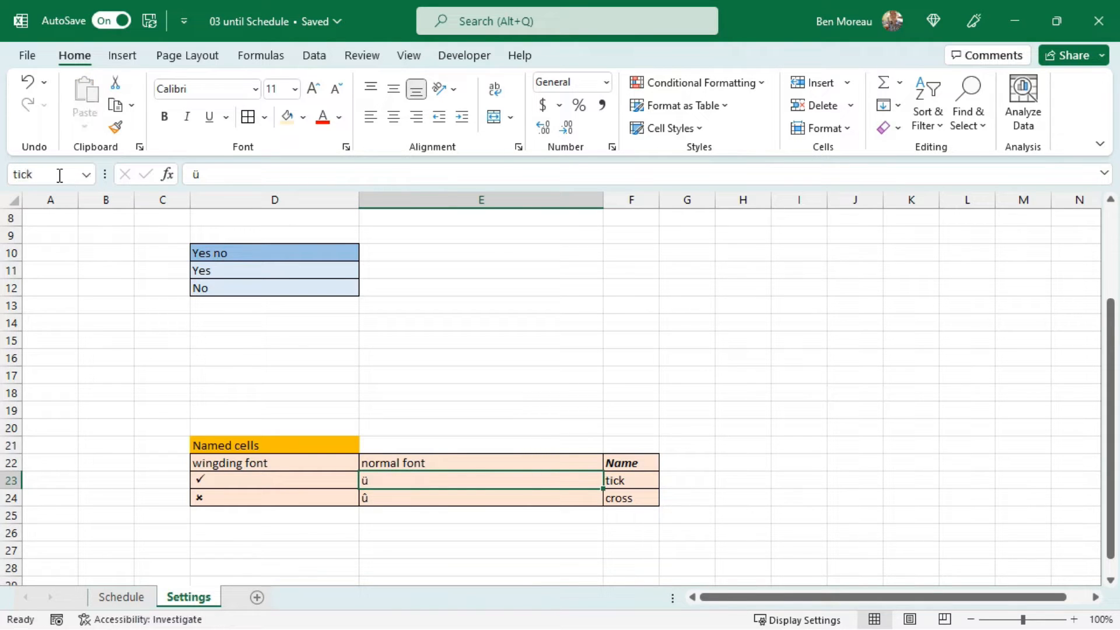
left_click(384, 499)
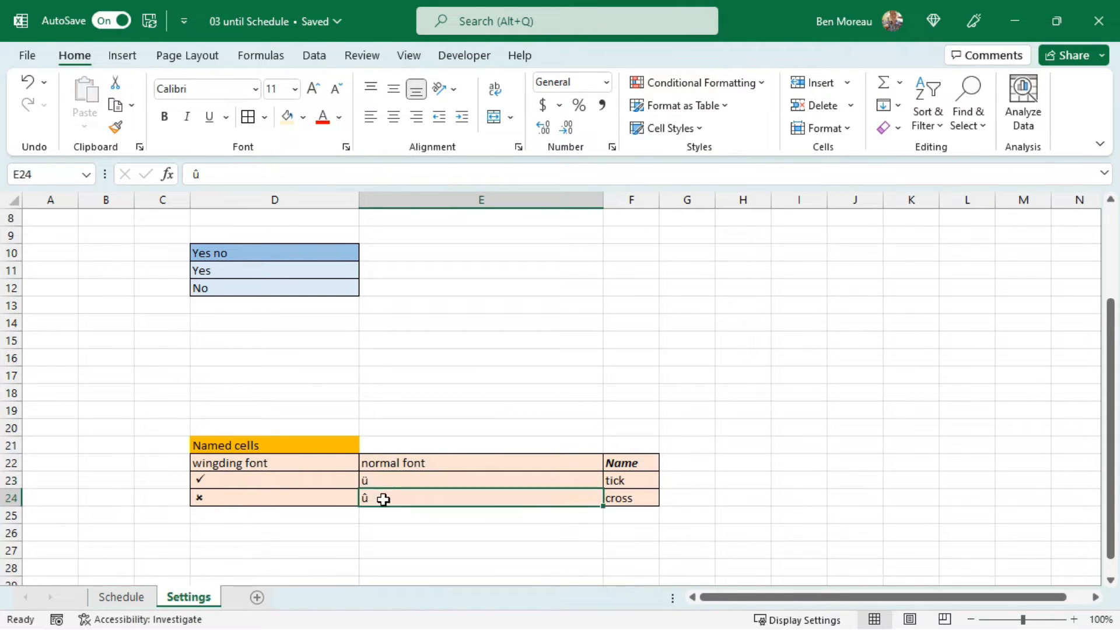
left_click(50, 174)
type("cross")
left_click(295, 487)
Step: Compare the fonts of the symbol cells D23:D24 and E23:E24 and review their names in F23:F24
left_click_drag(295, 490, 295, 502)
left_click_drag(442, 480, 444, 496)
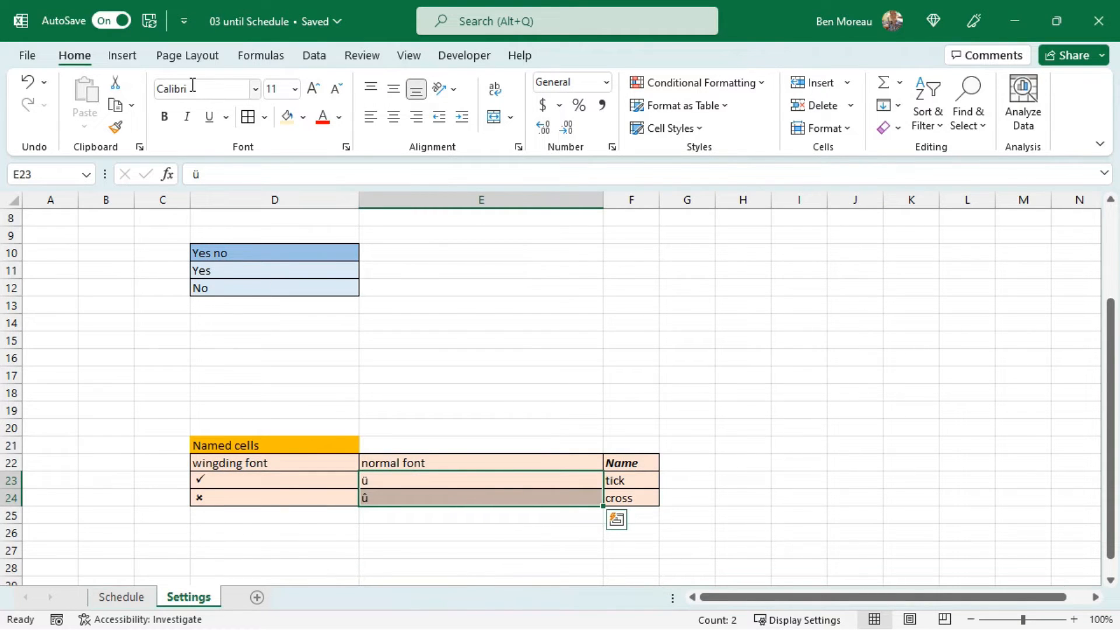
left_click(236, 480)
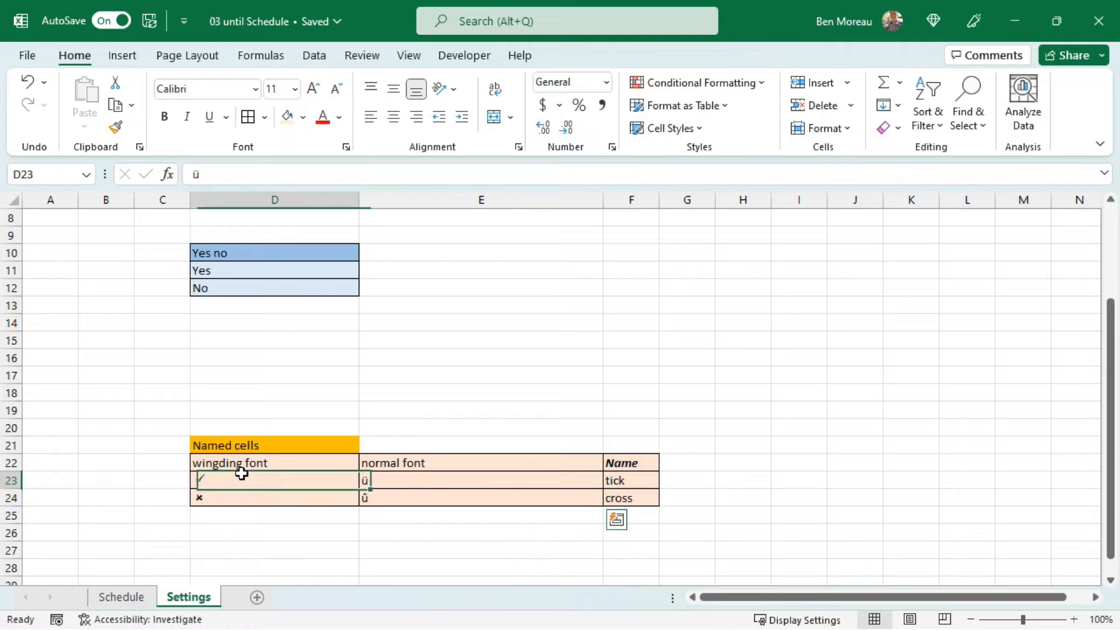
left_click_drag(232, 481, 228, 494)
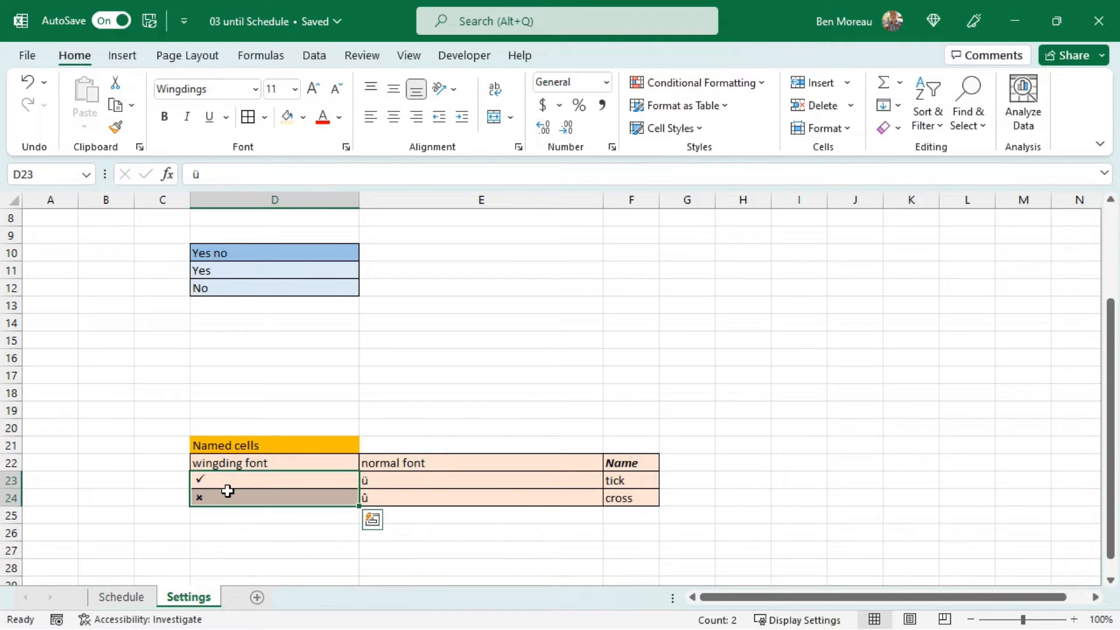
left_click(391, 484)
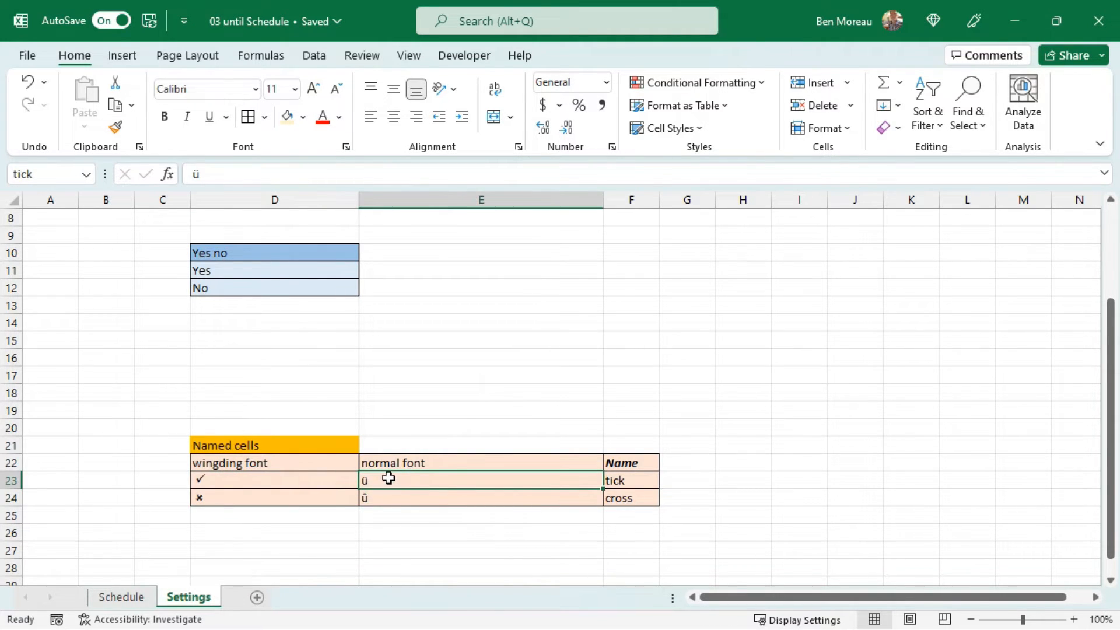
left_click_drag(388, 479, 387, 496)
left_click(631, 480)
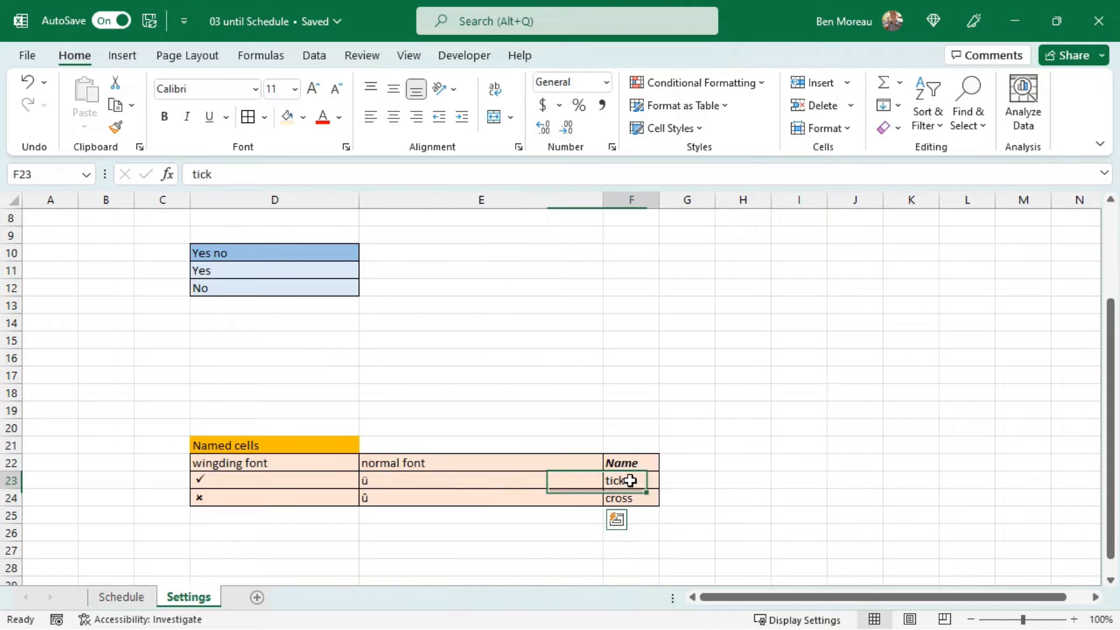
left_click(630, 498)
Step: On the Schedule sheet, expand the grouped rows and set the font of the On track? cells G6:G21 to Wingdings
left_click(122, 597)
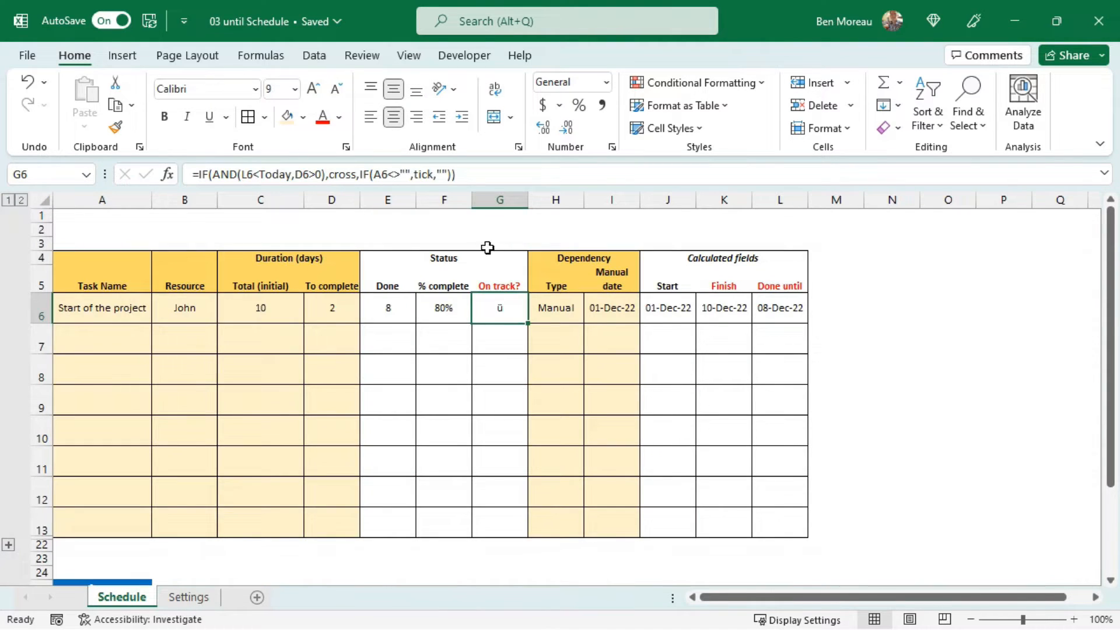
left_click_drag(499, 308, 485, 528)
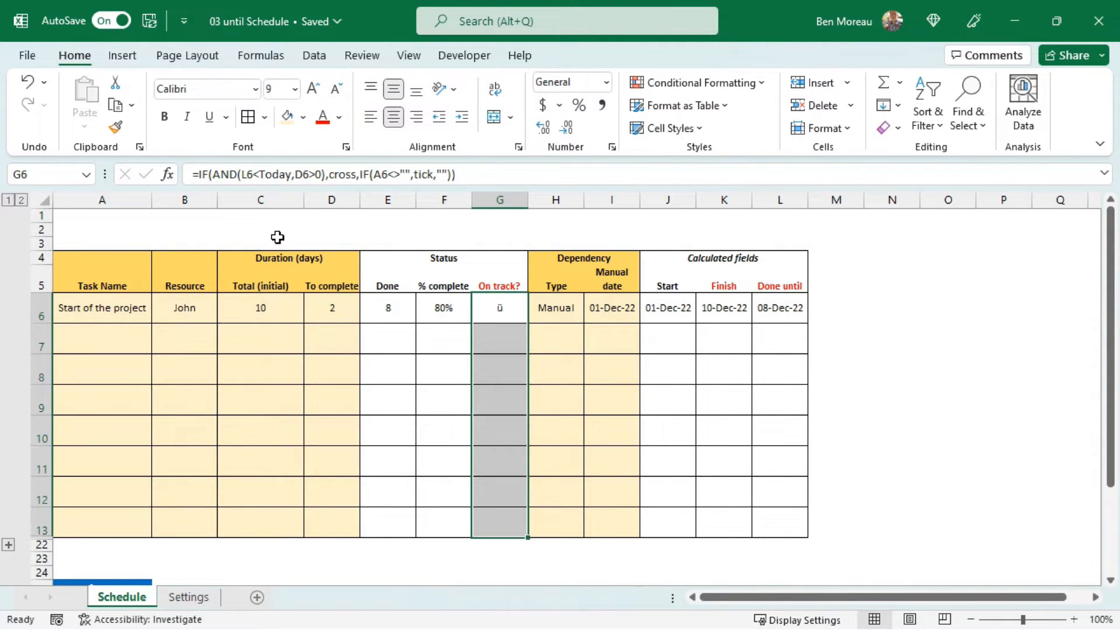
left_click(9, 544)
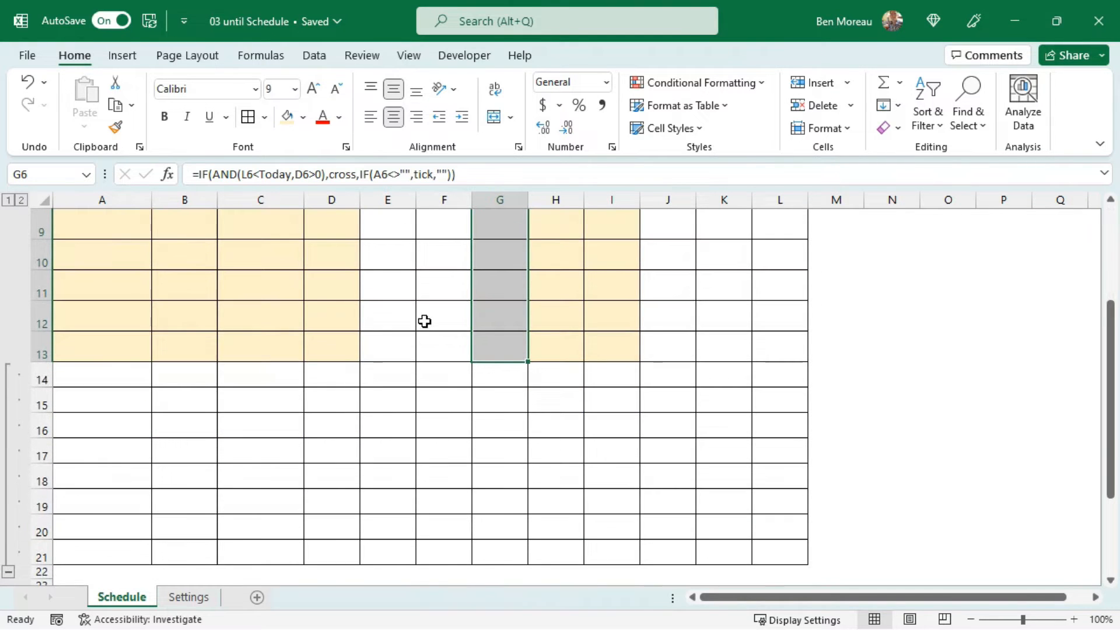
scroll(502, 422, "up", 2)
left_click_drag(500, 253, 503, 496)
left_click(242, 93)
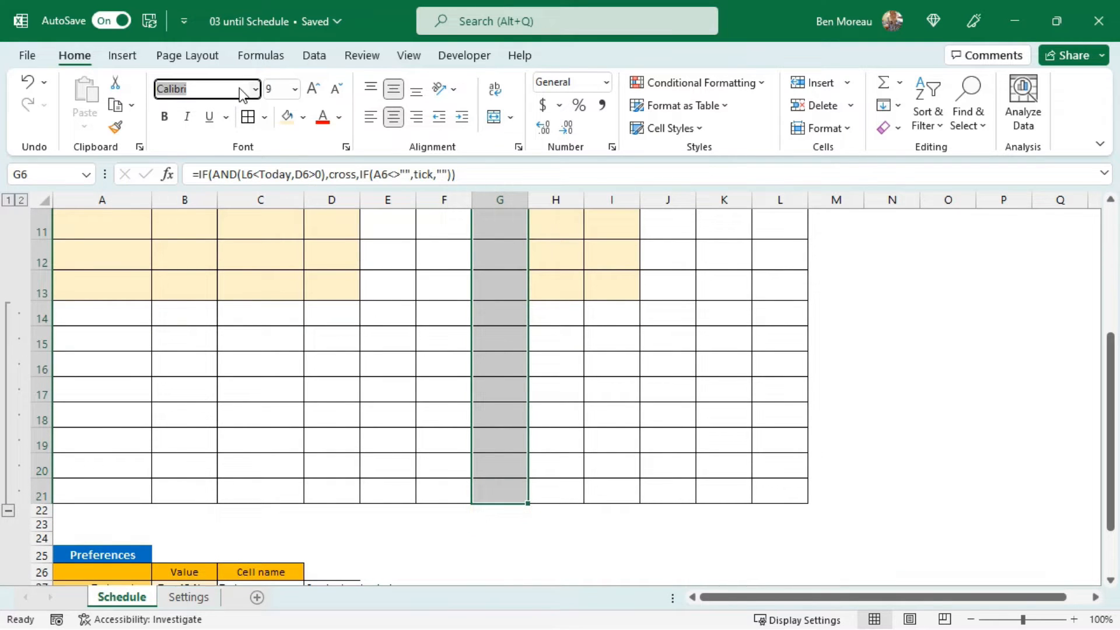
type("Wingdings")
key("Return")
scroll(579, 410, "up", 4)
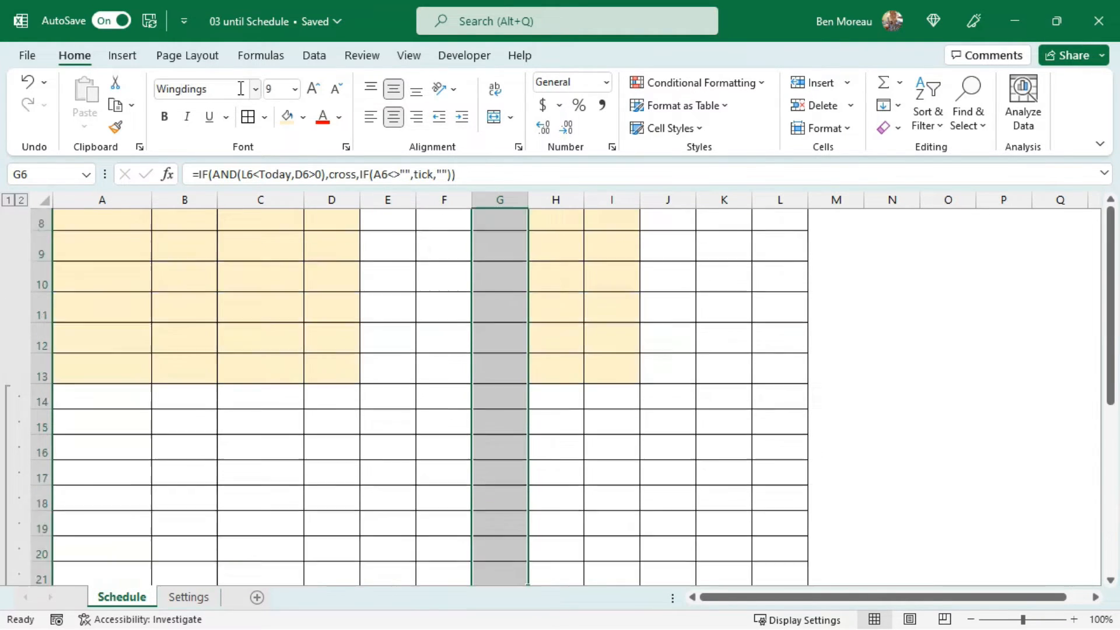
left_click(580, 410)
left_click(493, 307)
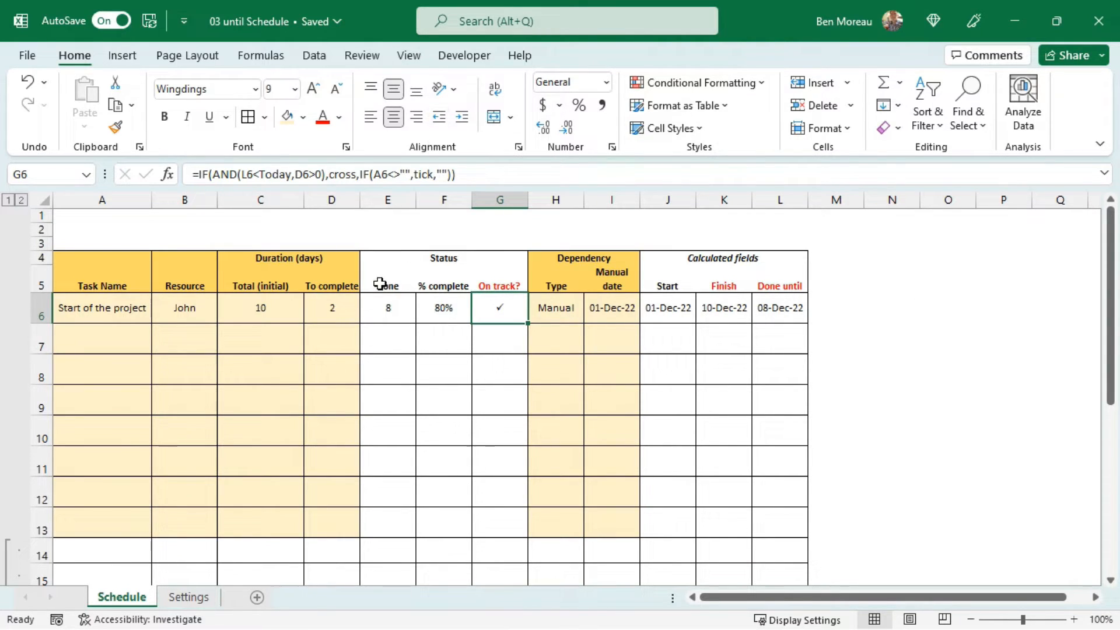
Step: Test the first task's status by entering 0 days to complete in D6 and restoring the value to 2
left_click(328, 311)
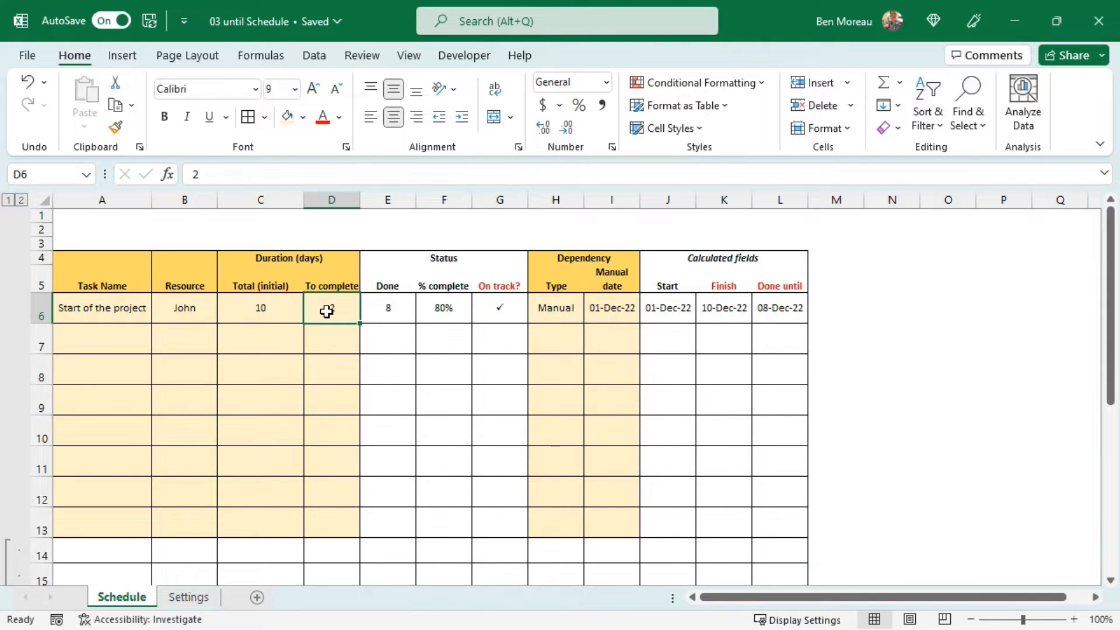
type("0")
key("Return")
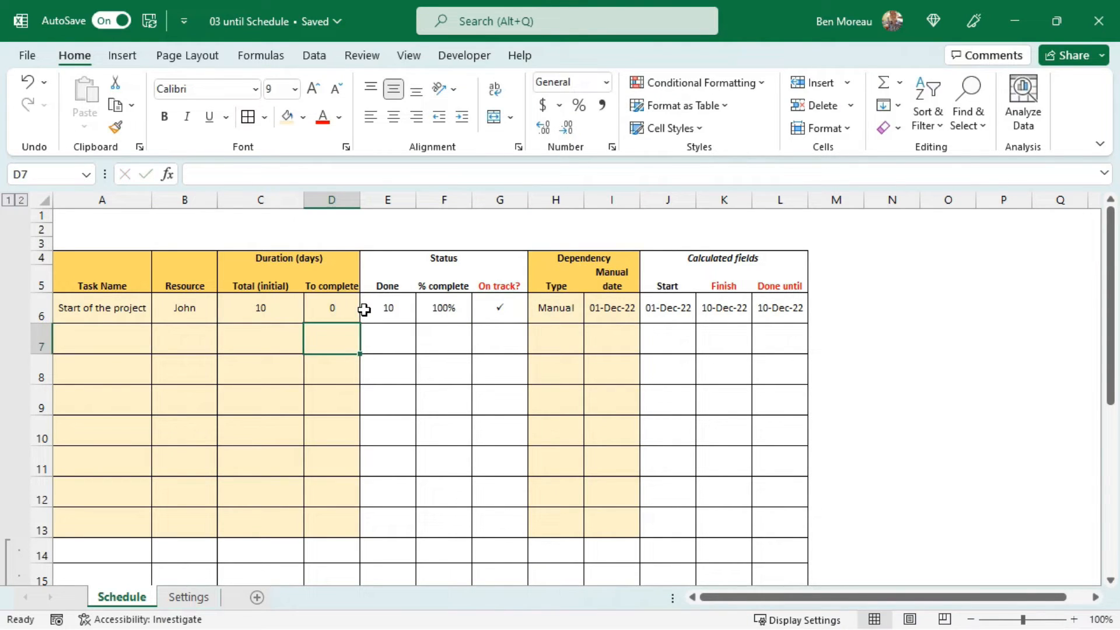
key("Up")
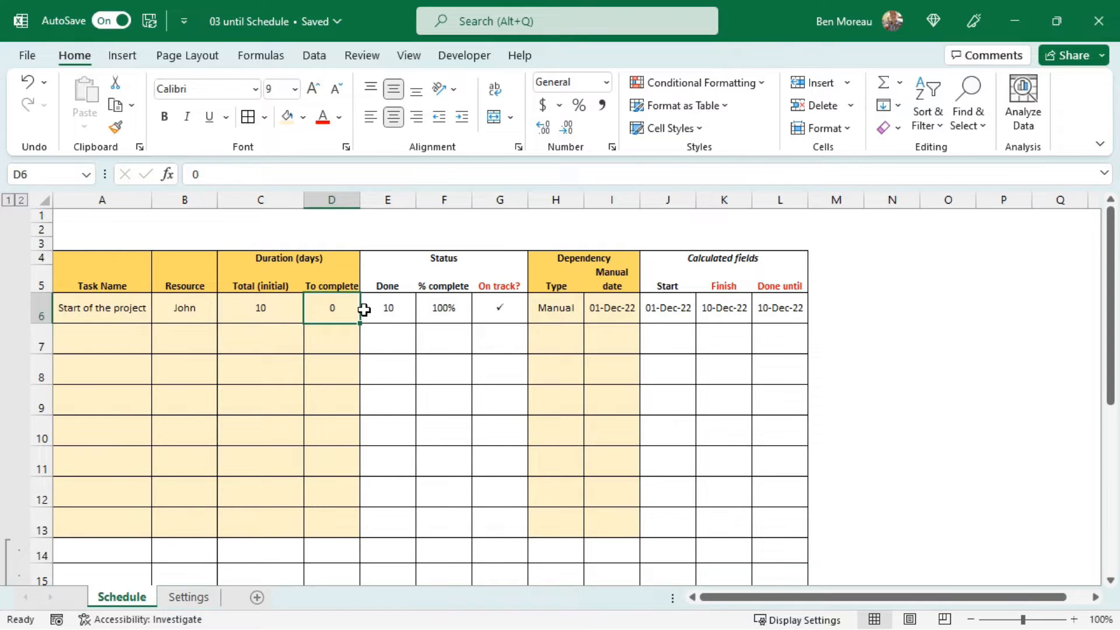
type("2")
key("Return")
left_click(332, 309)
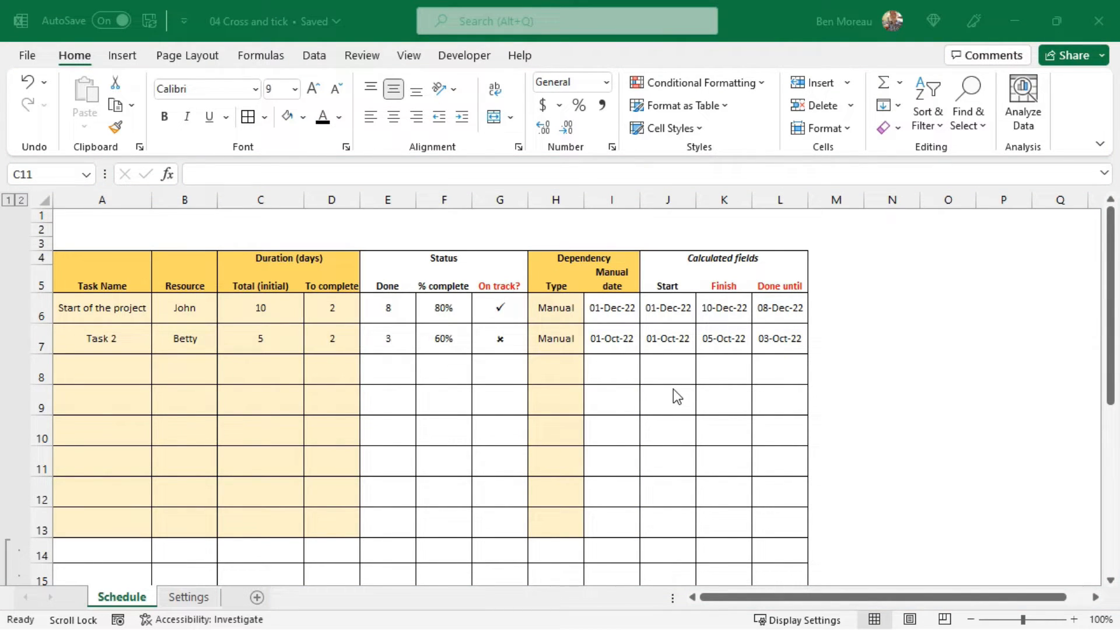
Step: Enter the label "Project completion date" in B1 and align it right
left_click(668, 374)
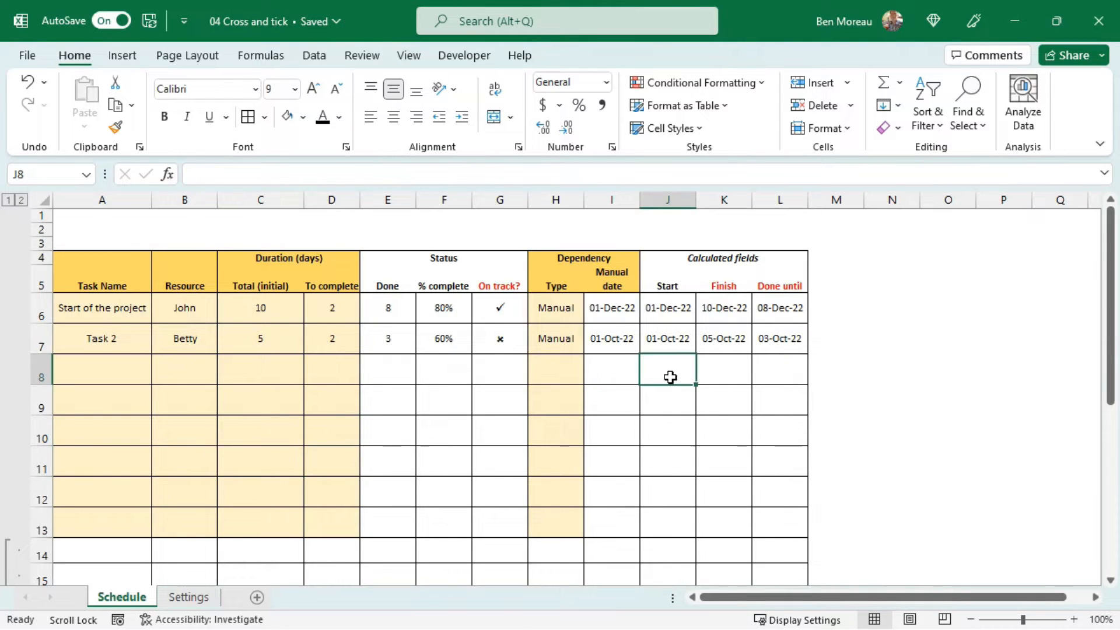
left_click(170, 216)
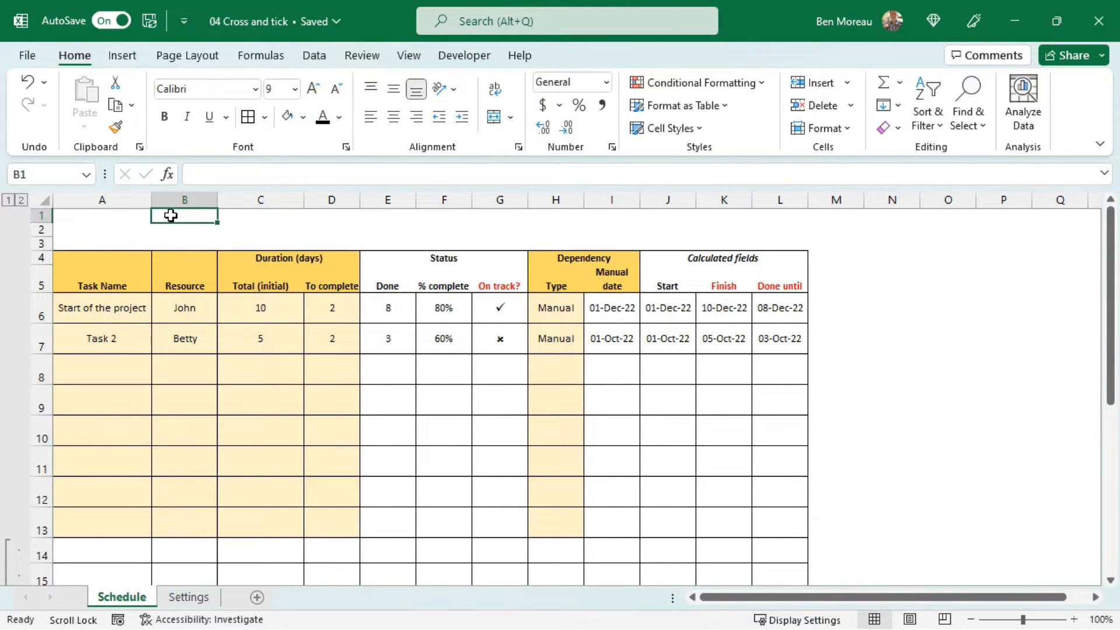
type("Project")
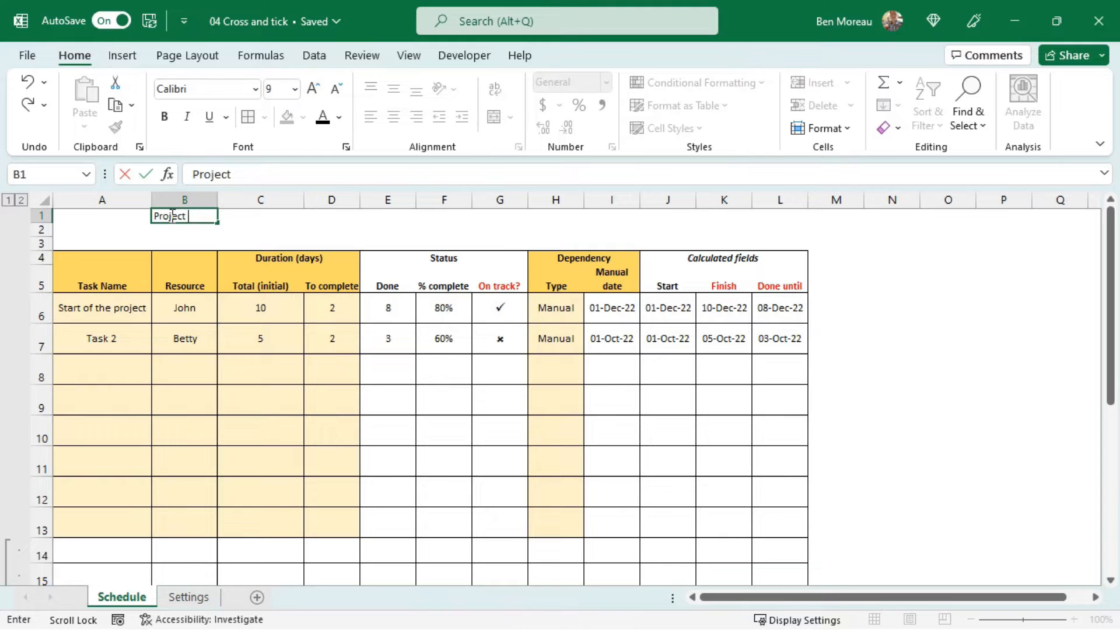
type(" completion date")
key("Return")
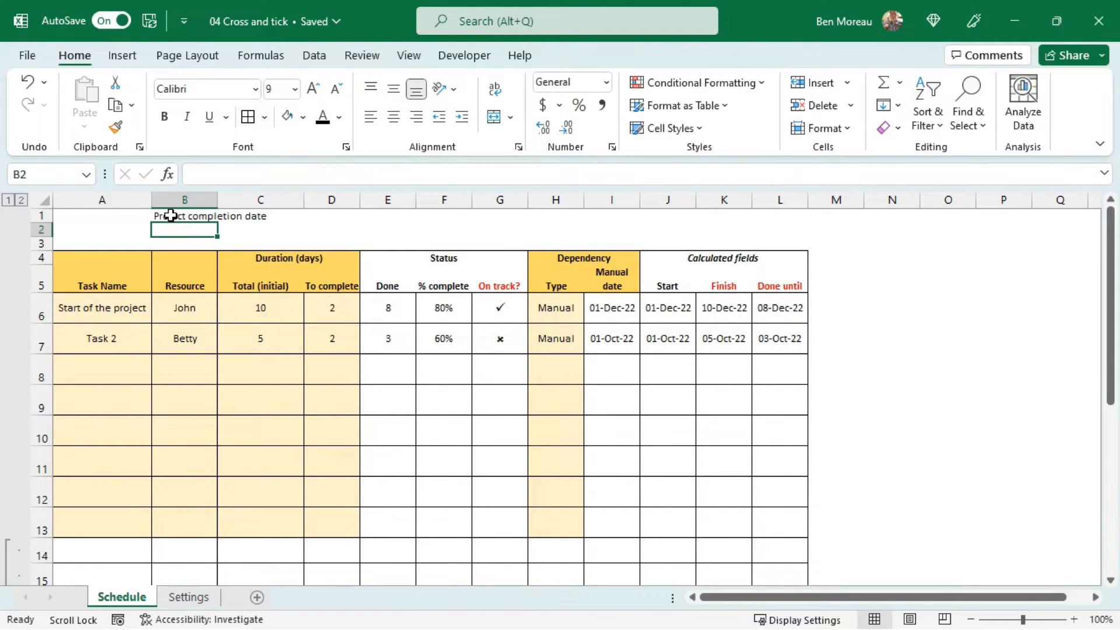
left_click(181, 215)
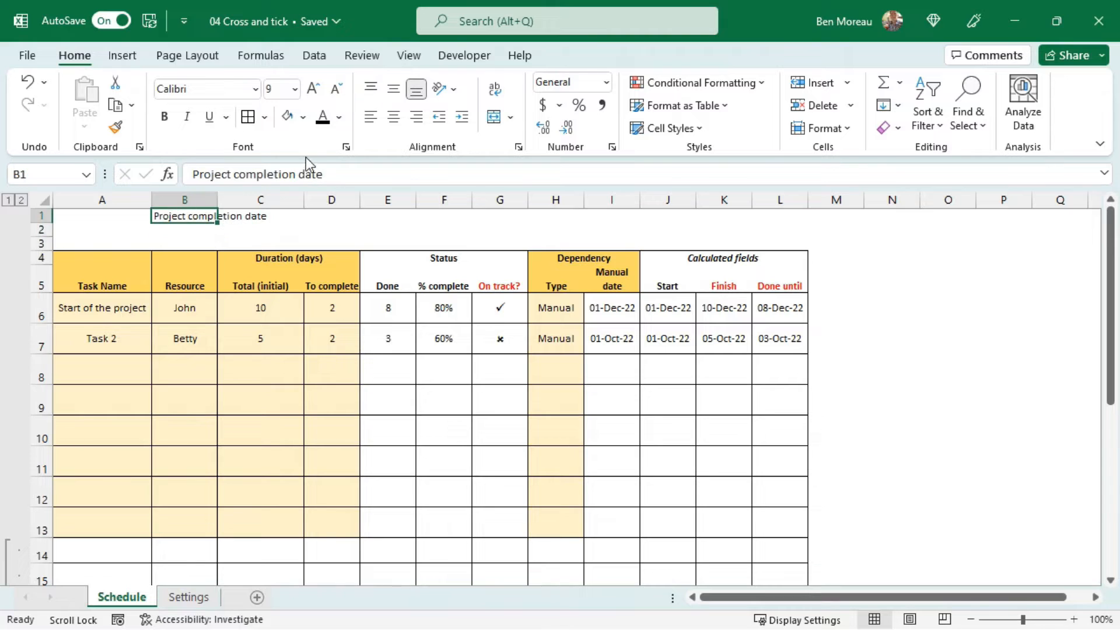
left_click(416, 117)
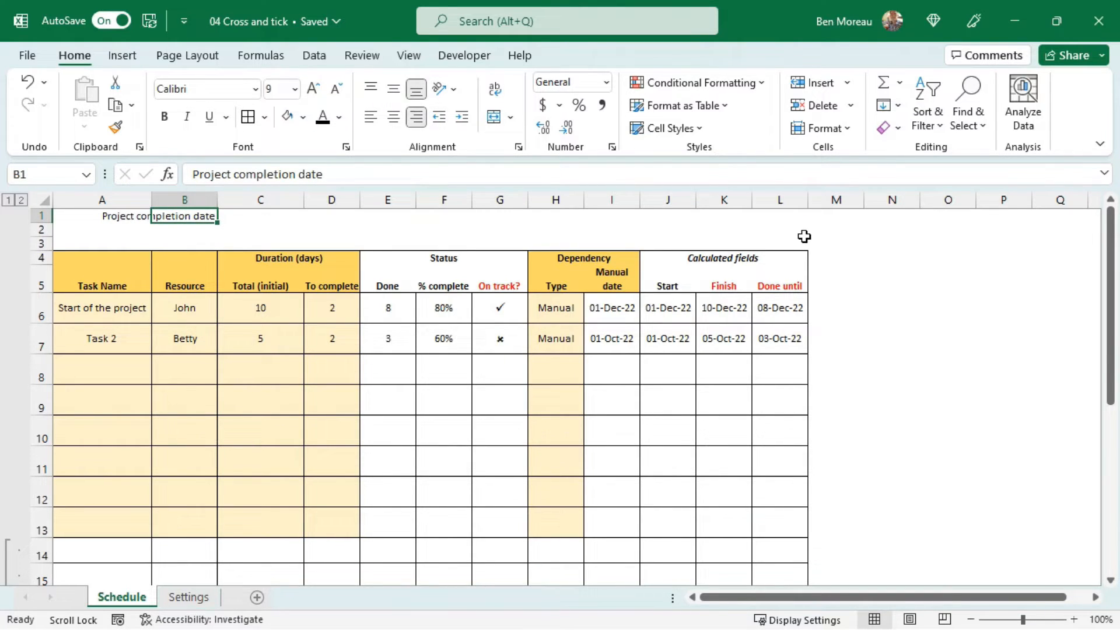
Step: Enter the formula =MAX(K6:K21) in C1 to calculate the project completion date, and check it against the Finish dates
left_click(243, 217)
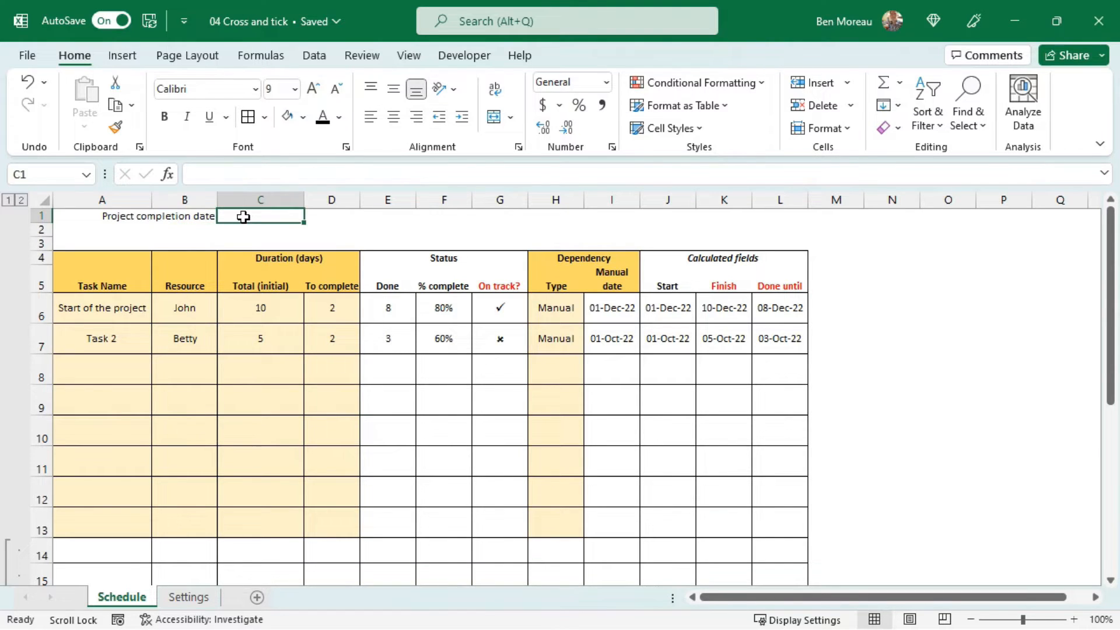
type("=max")
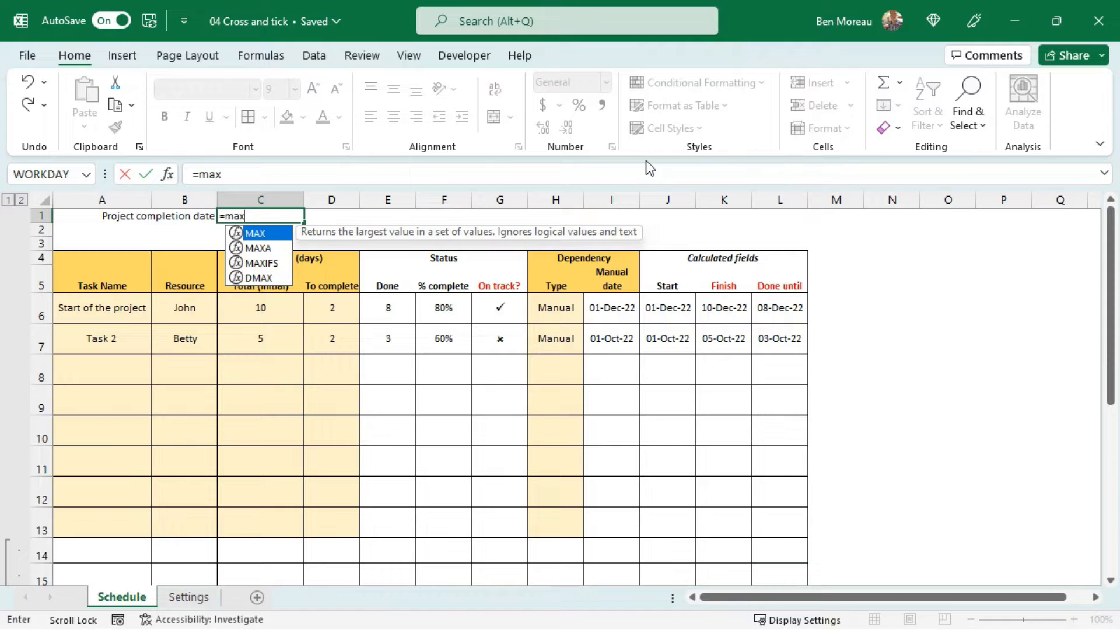
type("(")
left_click_drag(716, 315, 738, 467)
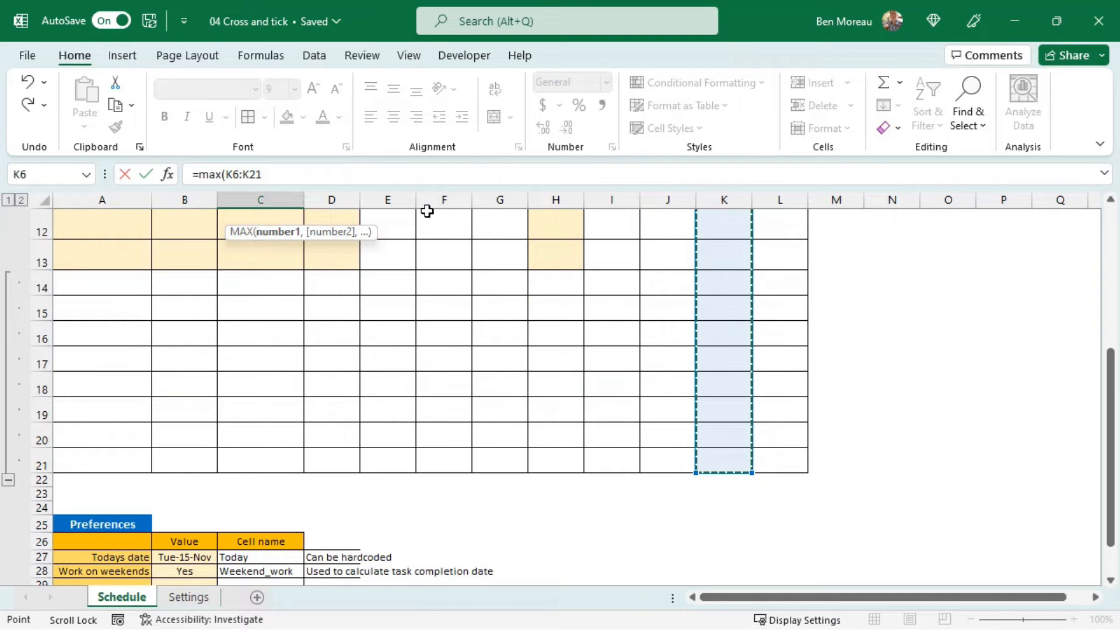
left_click(297, 175)
type(")")
key("Return")
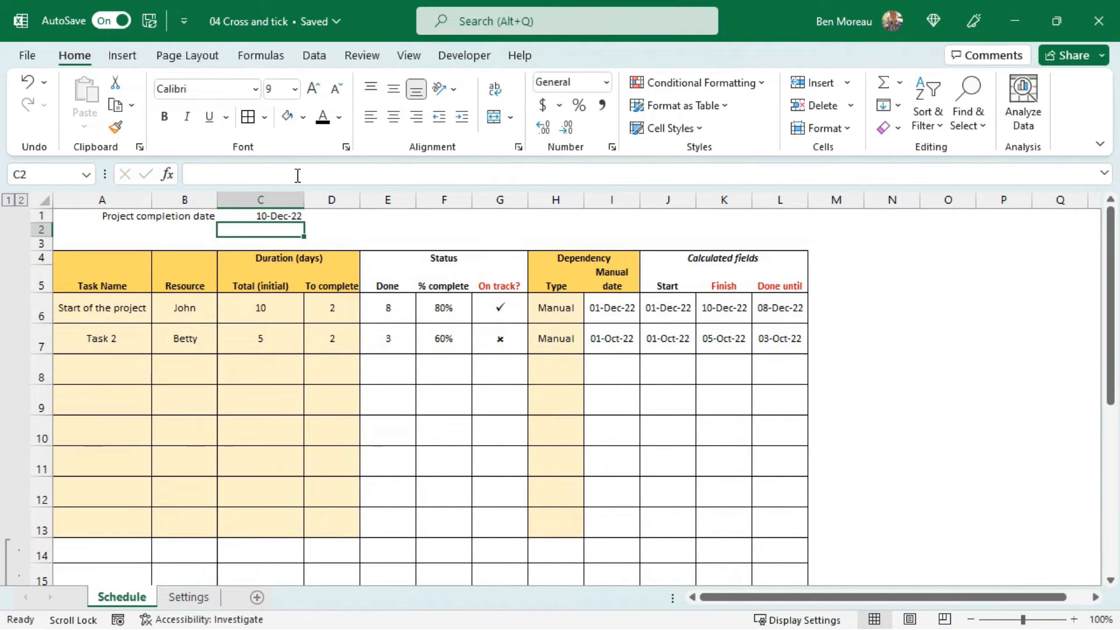
left_click(275, 215)
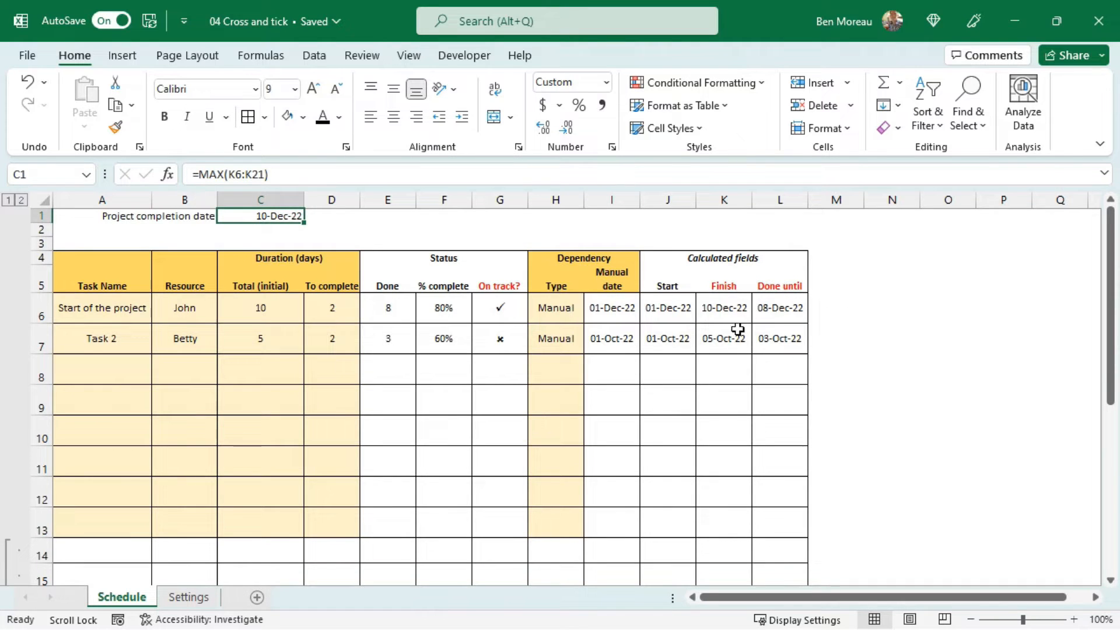
left_click(720, 302)
left_click(724, 346)
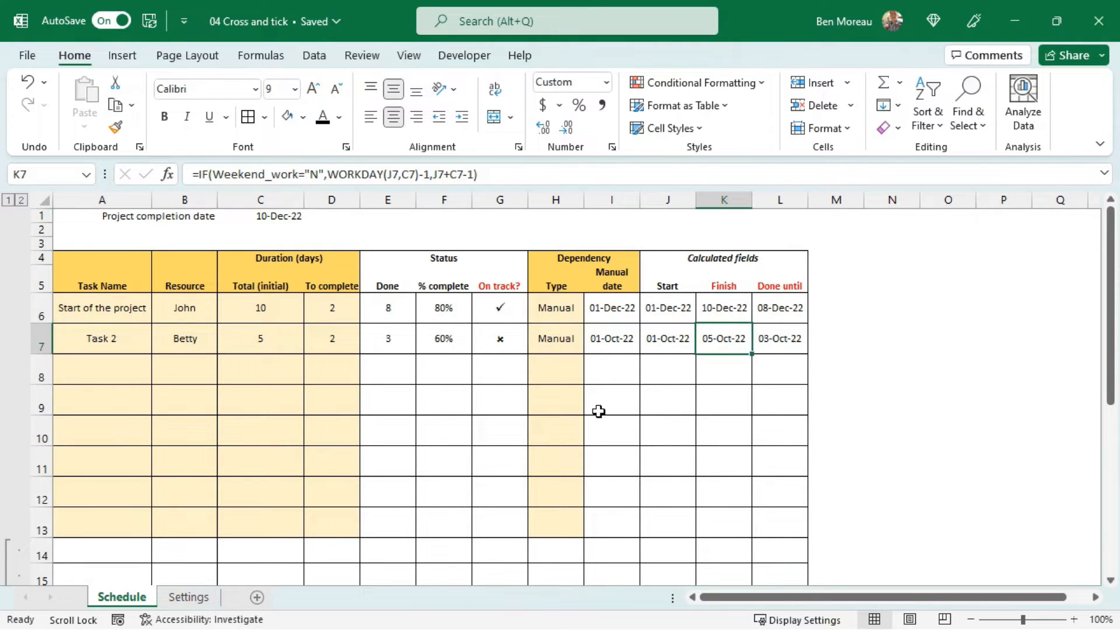
Step: Extend the light gold input shading in columns A:D and H from row 13 down into the unshaded table rows below
left_click(562, 425)
scroll(557, 420, "down", 2)
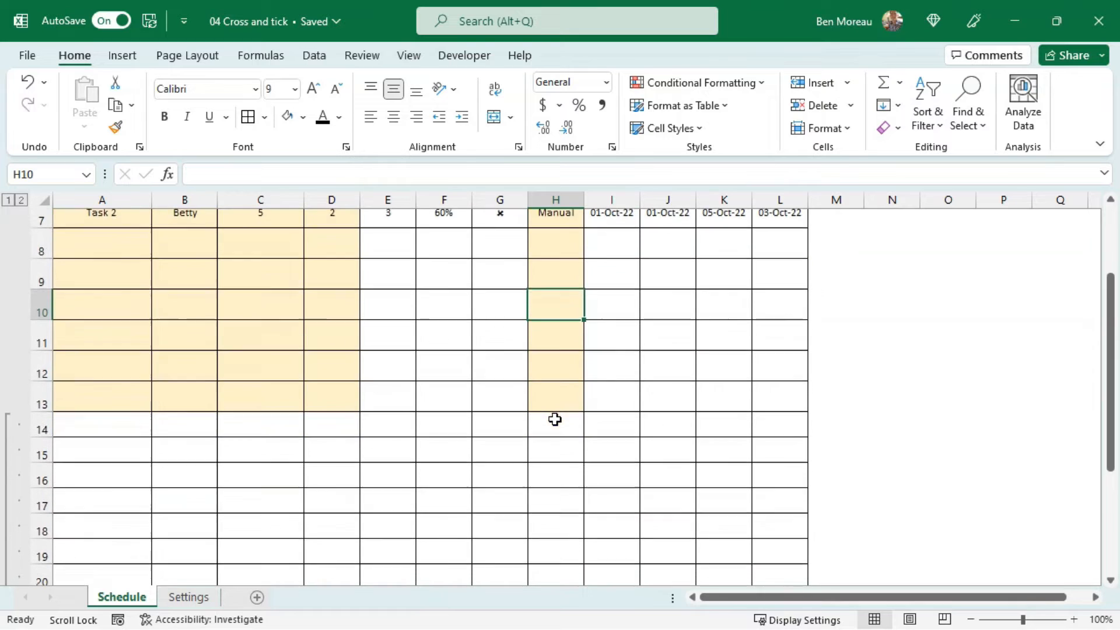
scroll(555, 420, "down", 1)
left_click_drag(83, 315, 645, 530)
scroll(731, 417, "up", 3)
left_click(754, 411)
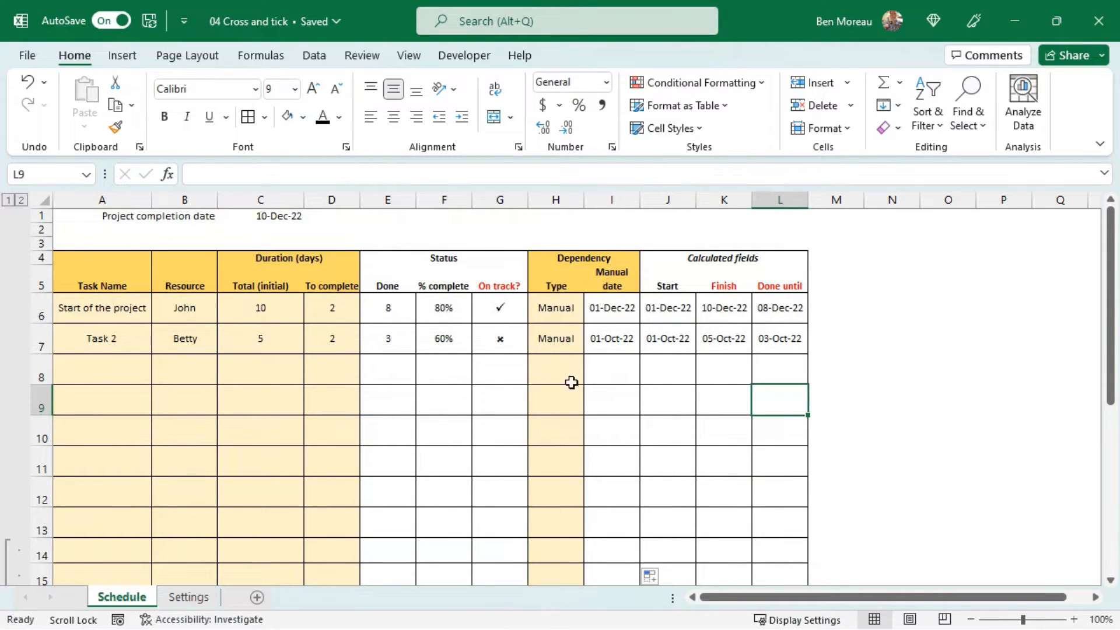
Step: Create a formula-based conditional formatting rule for the On track? cells G6:G21 with the formula =$G6=tick
left_click(499, 307)
left_click_drag(499, 306, 513, 496)
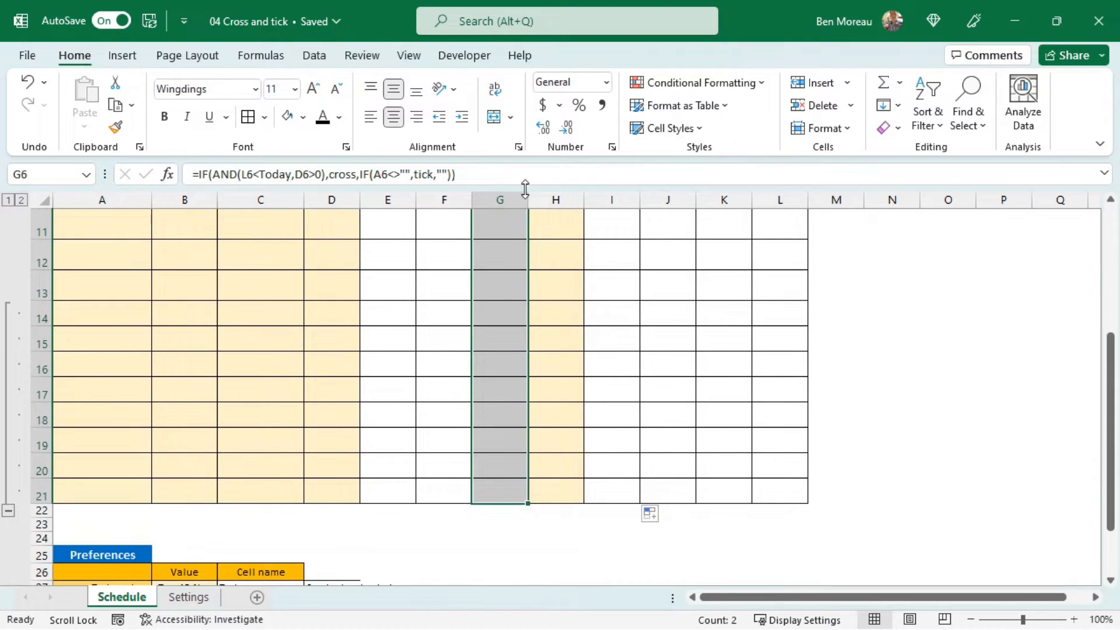
left_click(702, 86)
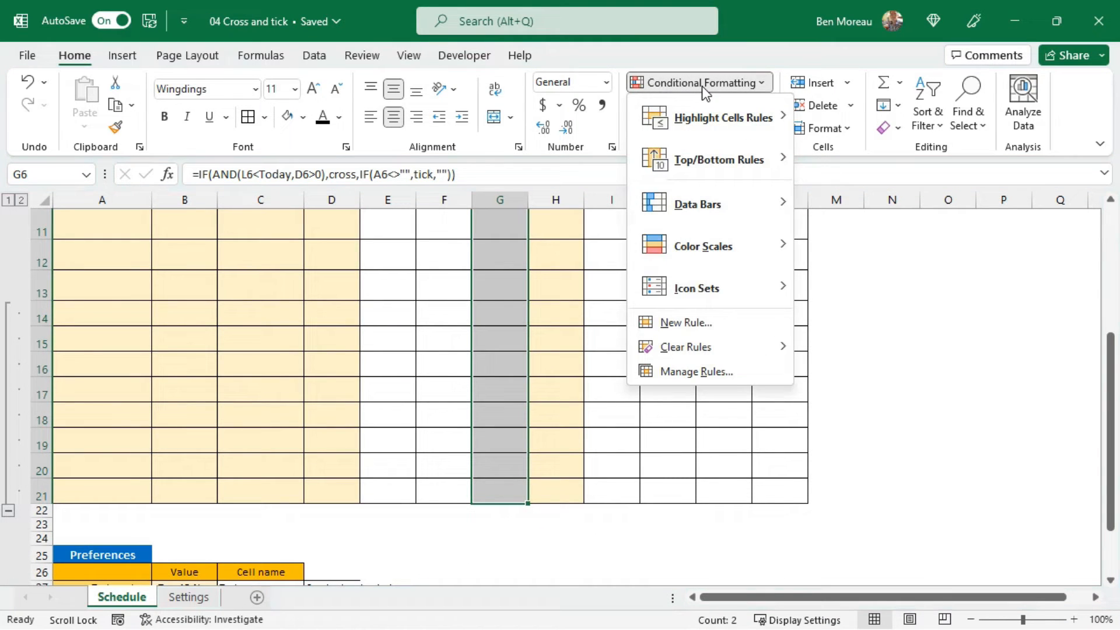
left_click(689, 322)
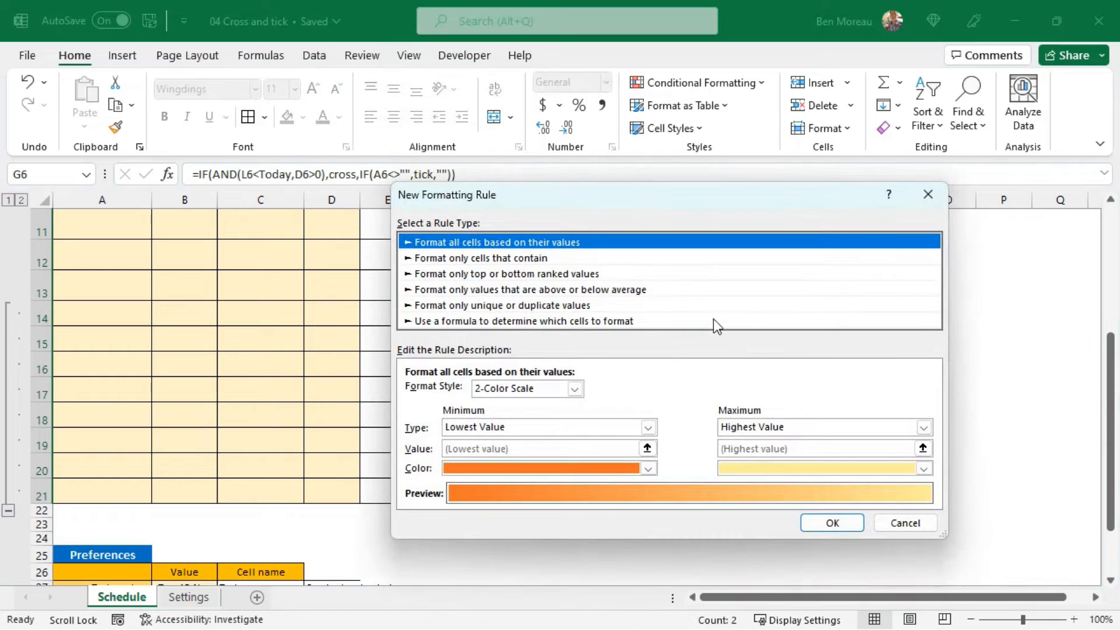
left_click(506, 322)
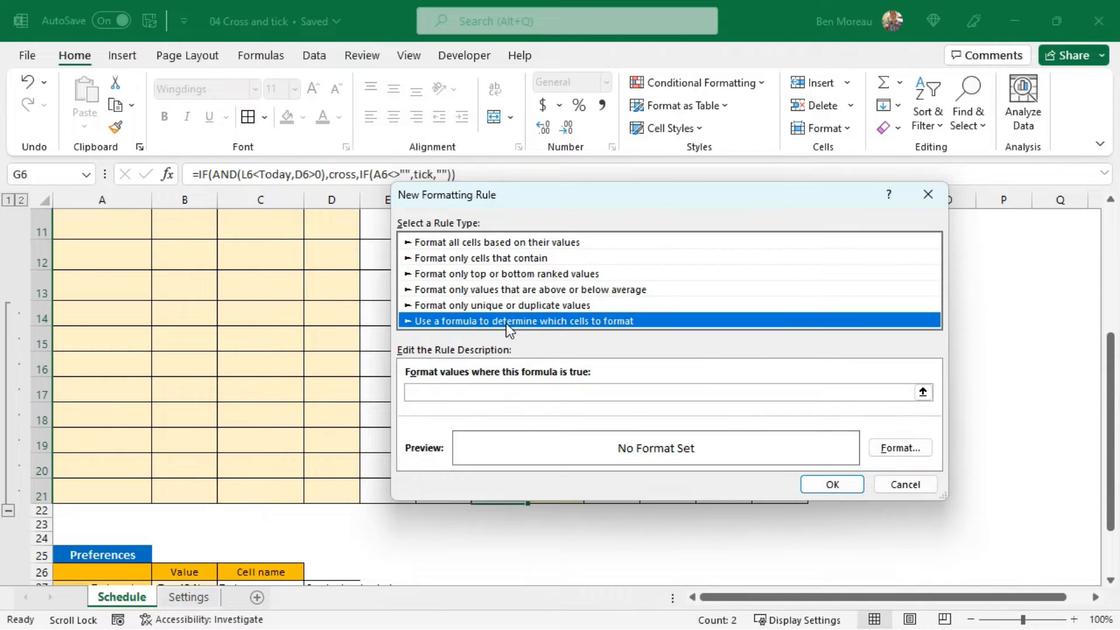
left_click(520, 390)
left_click_drag(618, 209, 749, 269)
scroll(495, 331, "up", 1)
scroll(496, 331, "up", 2)
left_click(499, 280)
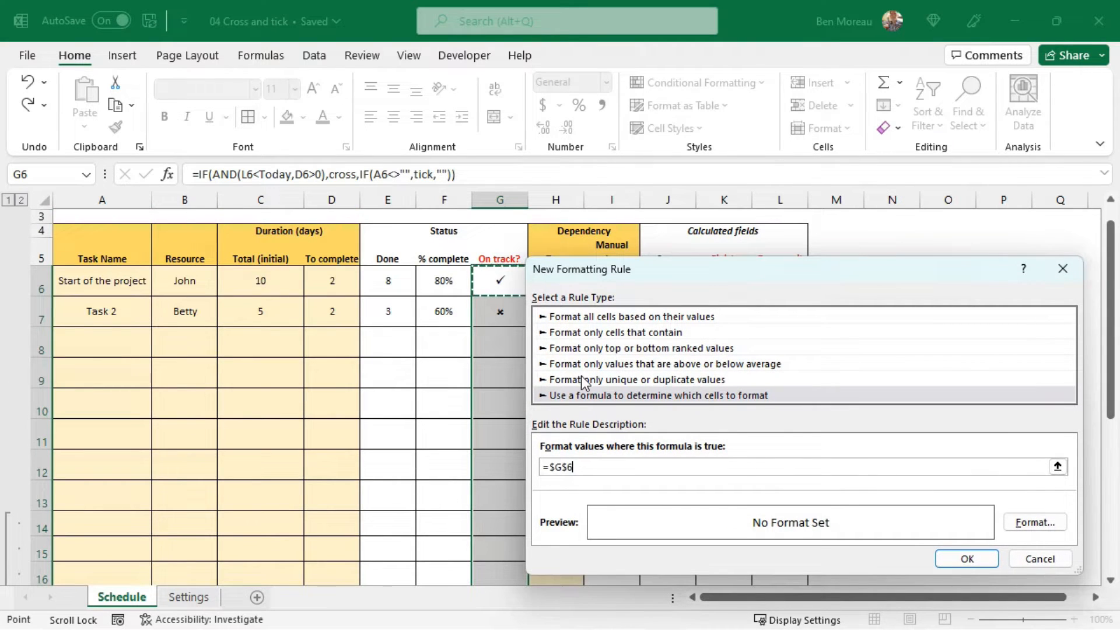
key("BackSpace")
Step: Give the tick rule a light green fill and apply it to the On track? cells
left_click(1035, 522)
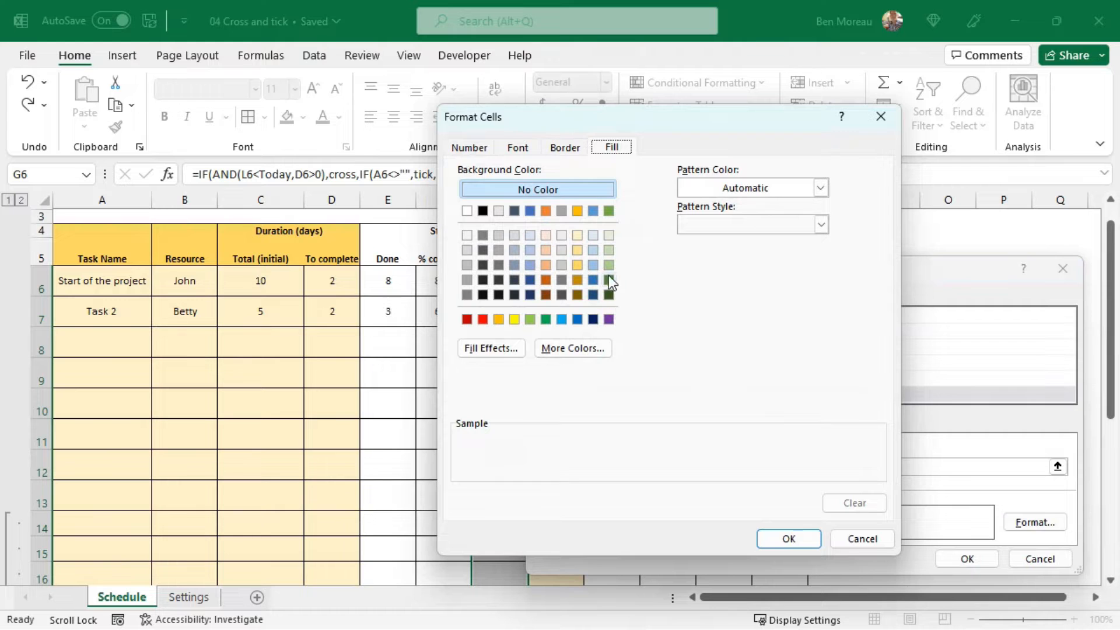
left_click(609, 264)
left_click(788, 539)
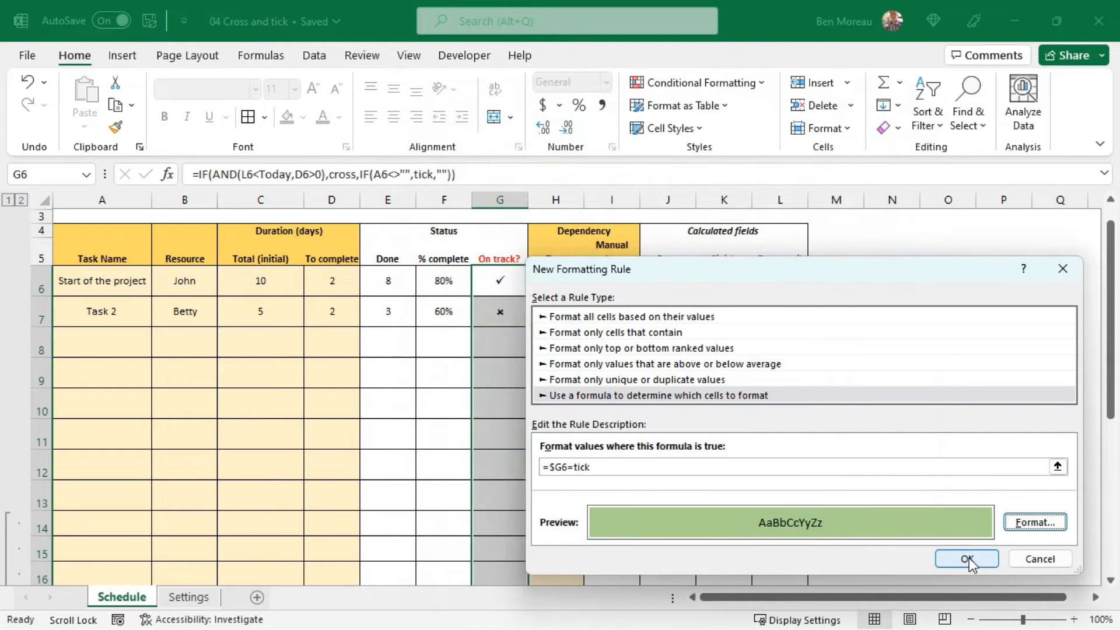
left_click(967, 559)
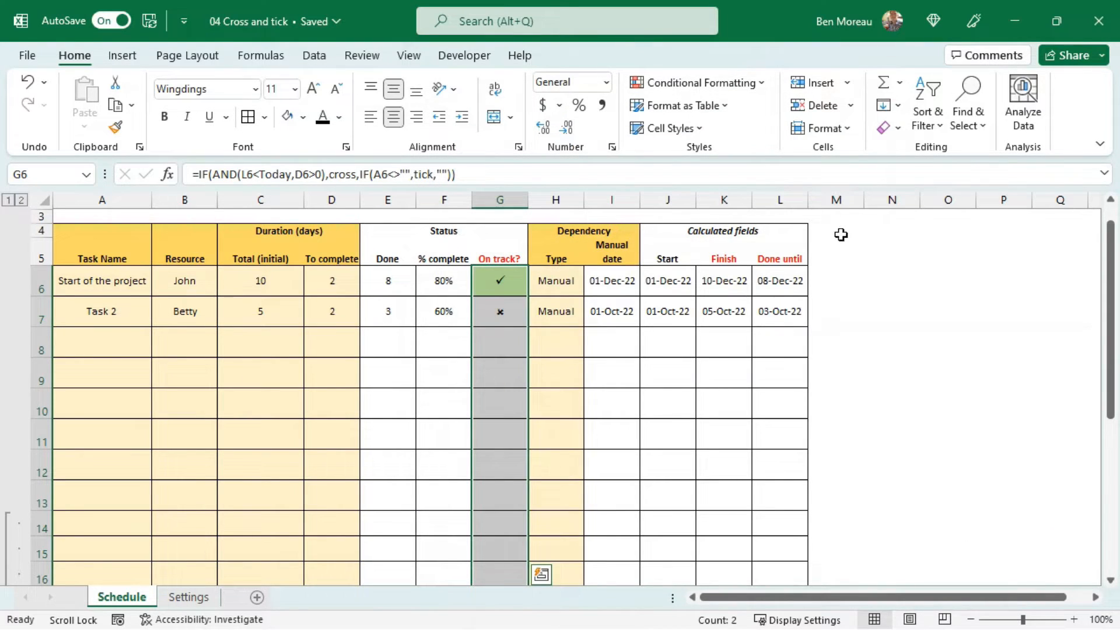
Step: Duplicate the tick formatting rule of G6:G21 in the Conditional Formatting Rules Manager
left_click(708, 82)
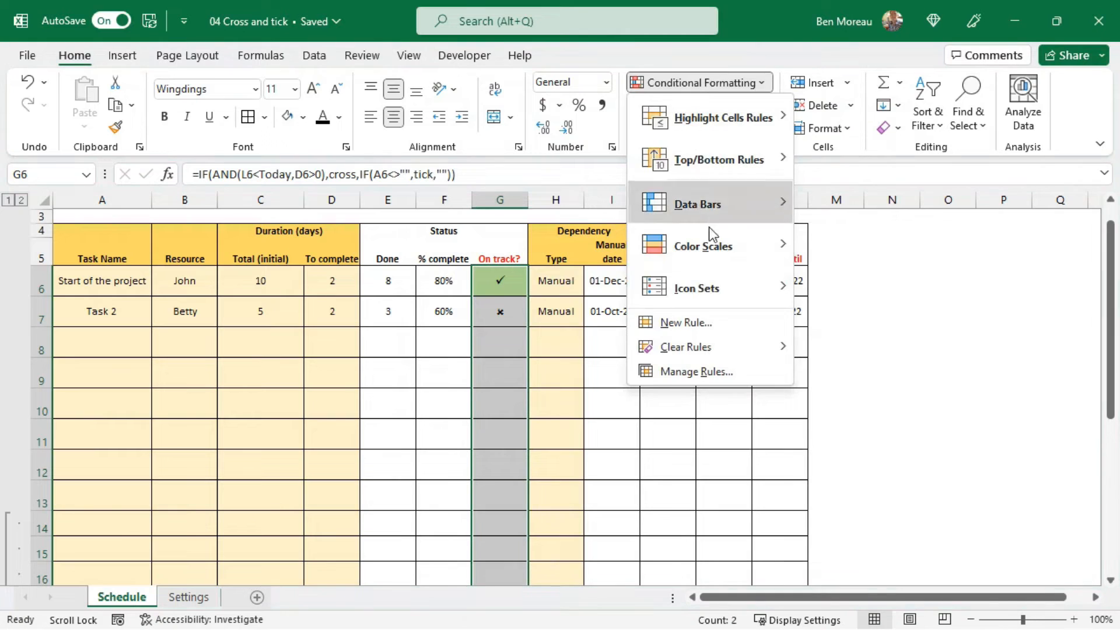
left_click(700, 370)
left_click(652, 394)
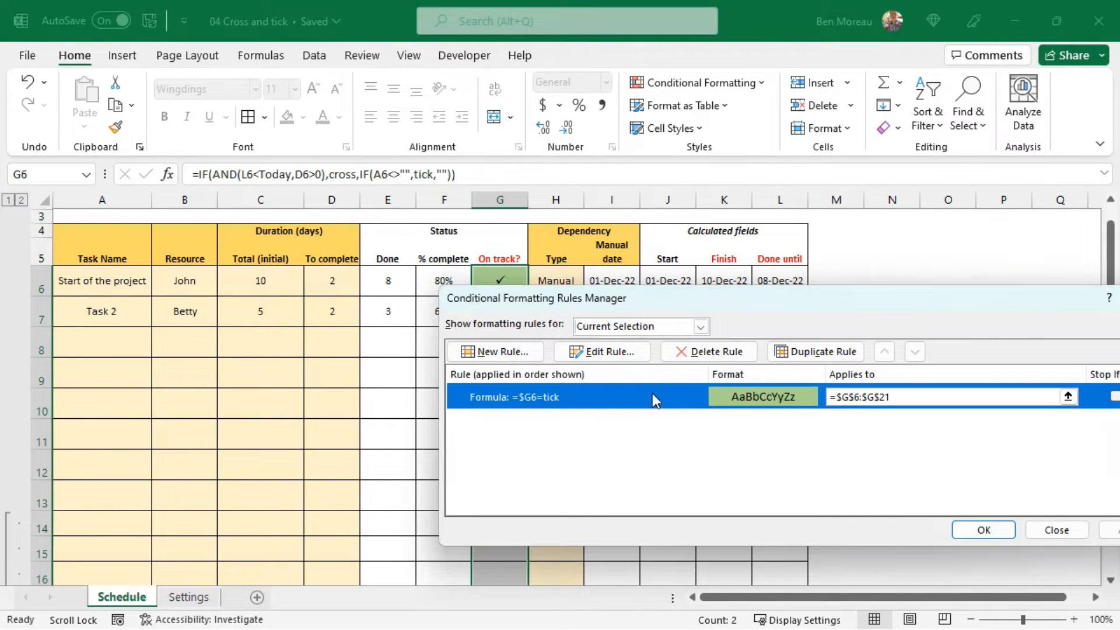
left_click(815, 352)
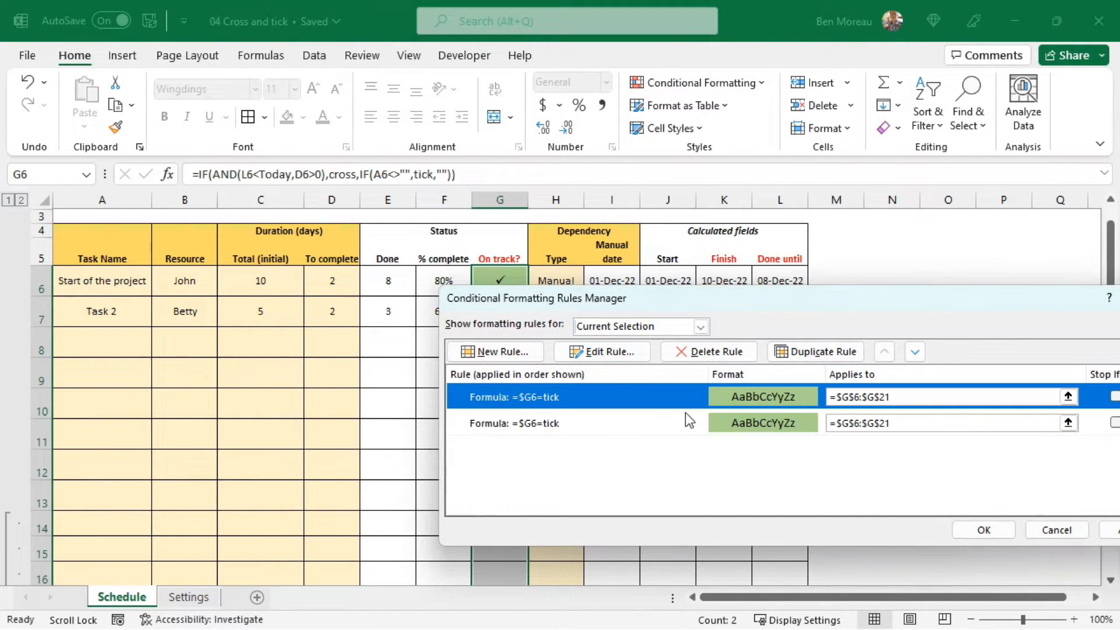
Step: Edit the second copy of the tick rule so its formula reads =$G6=cross
left_click(613, 423)
left_click(584, 353)
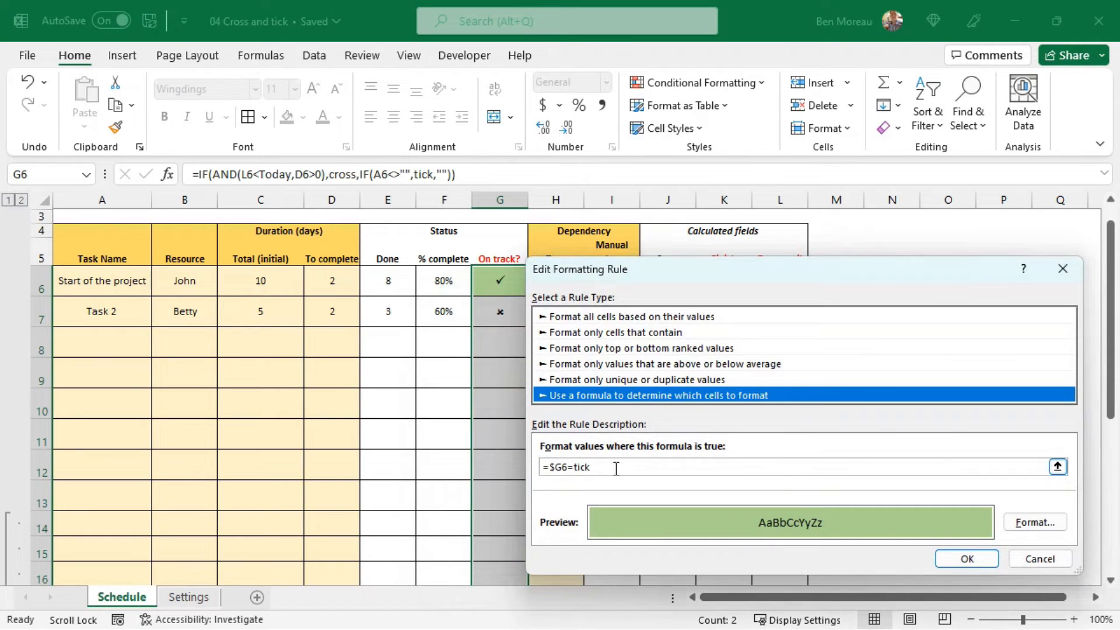
left_click(625, 468)
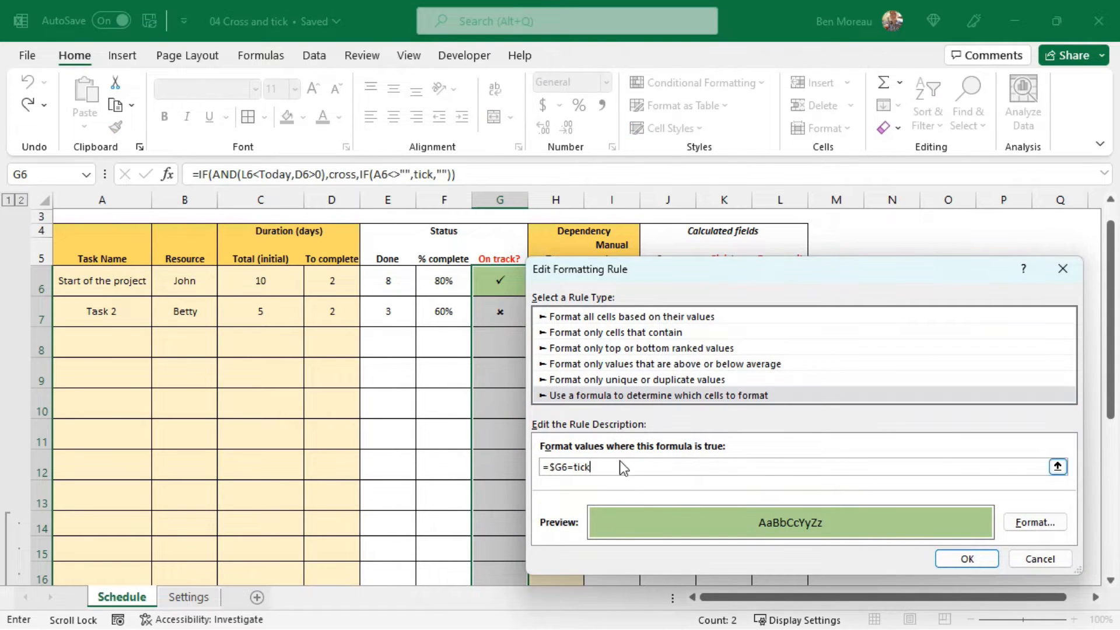
key("BackSpace")
key("BackSpace")
key("BackSpace")
key("BackSpace")
type("cr")
Step: Give the cross rule a light red custom fill and apply both rules to the On track? column
left_click(1028, 523)
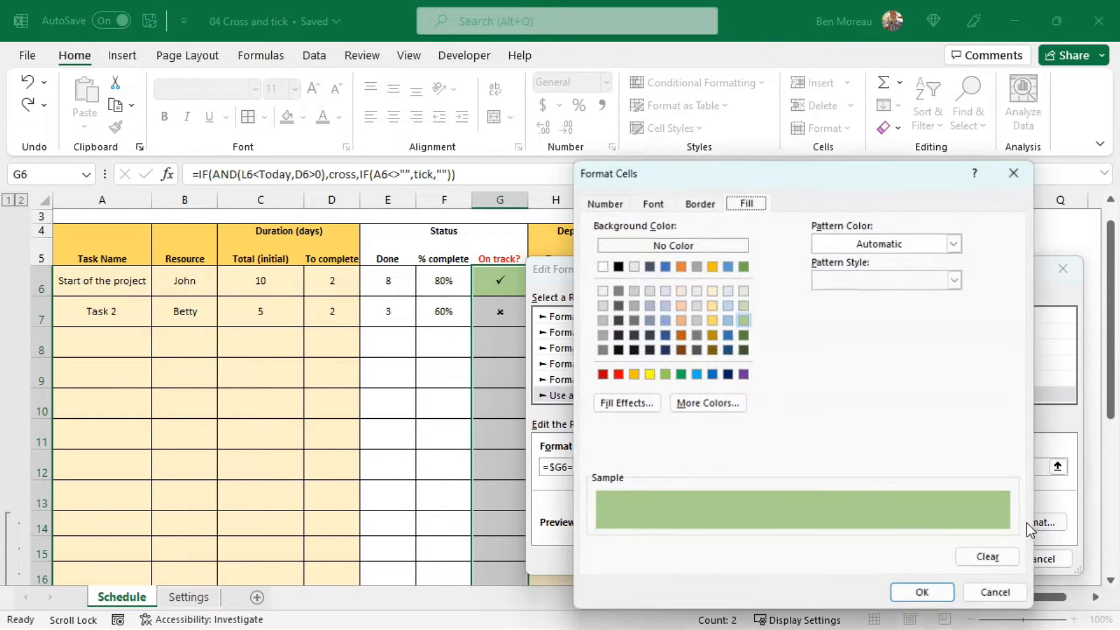
left_click(618, 374)
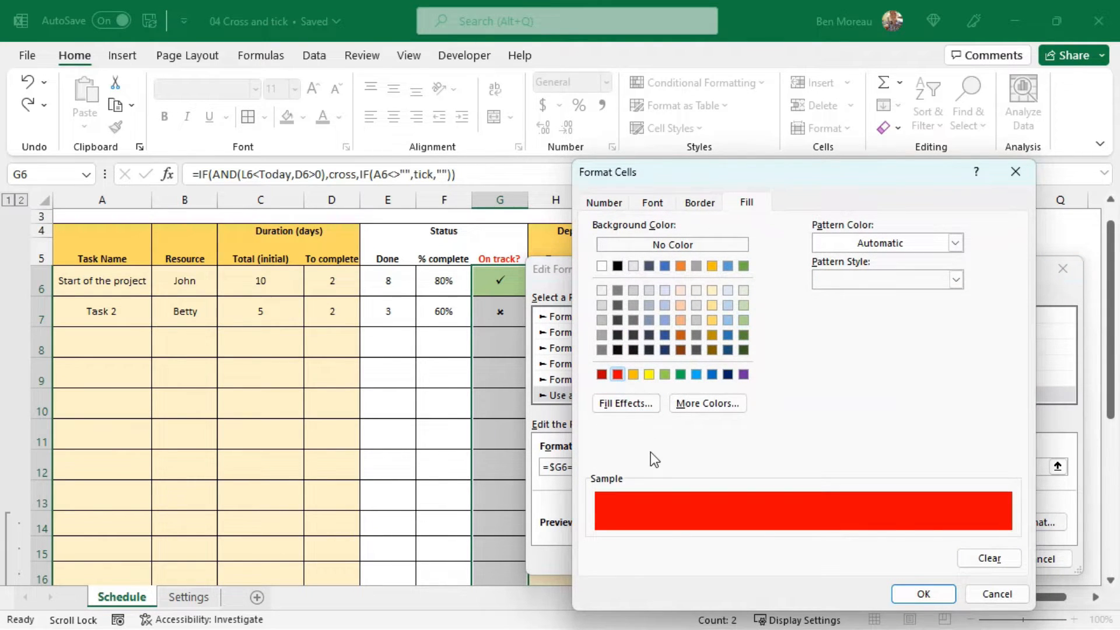
left_click(685, 404)
left_click(781, 416)
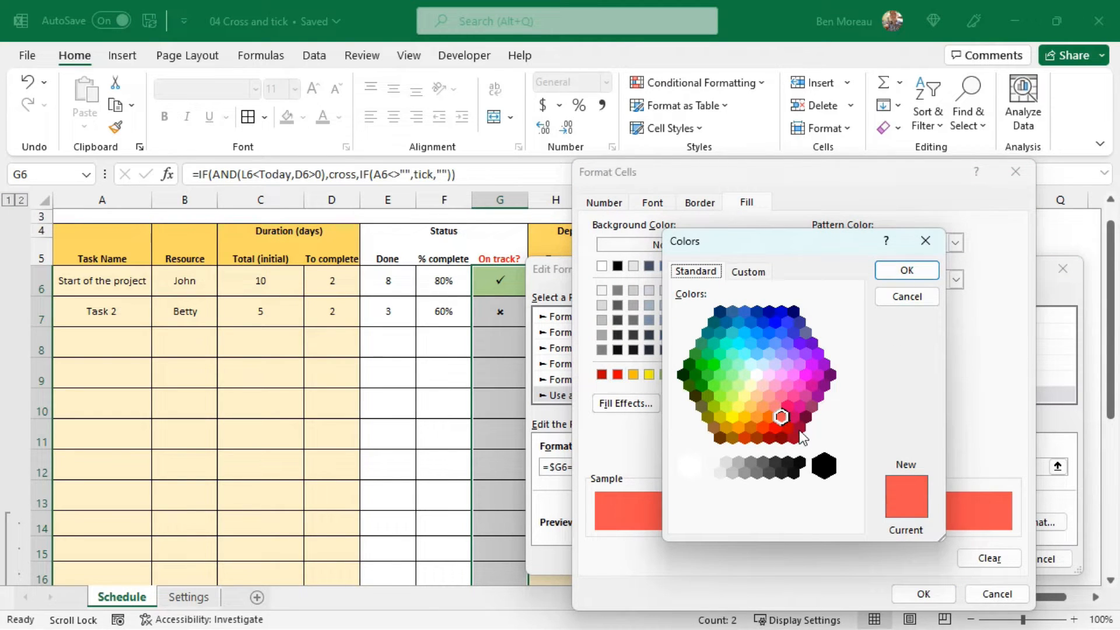
left_click(907, 269)
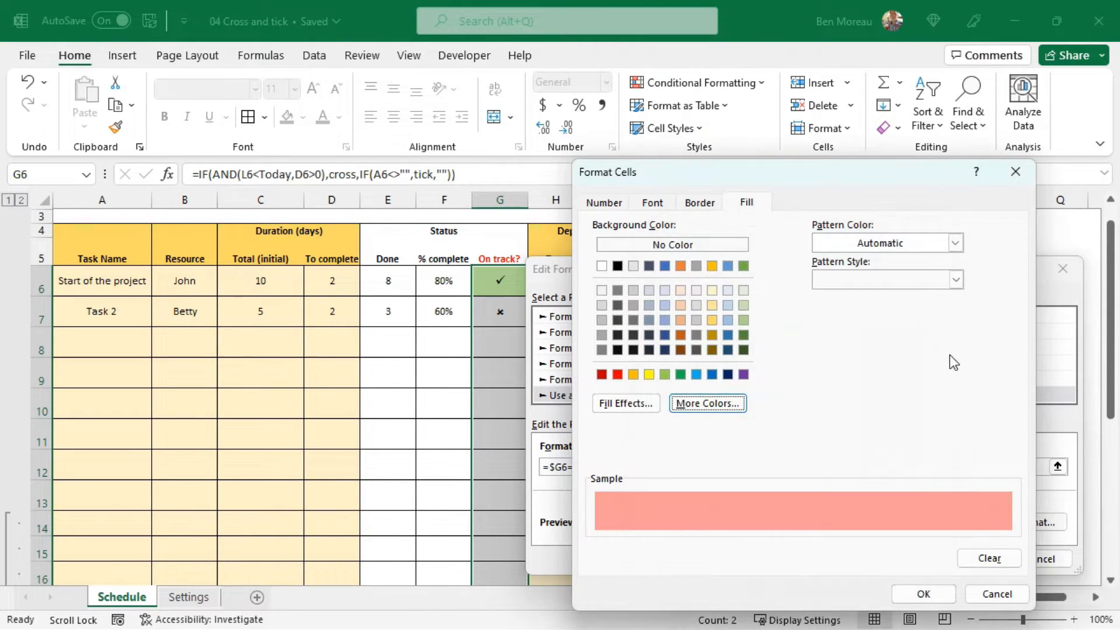
left_click(923, 593)
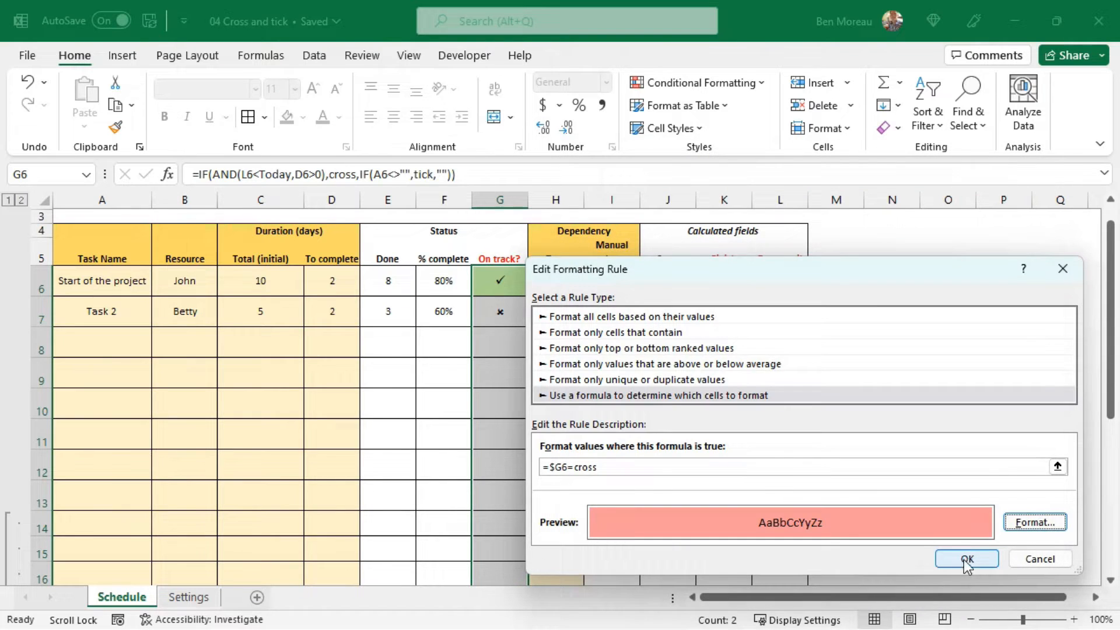
left_click(966, 557)
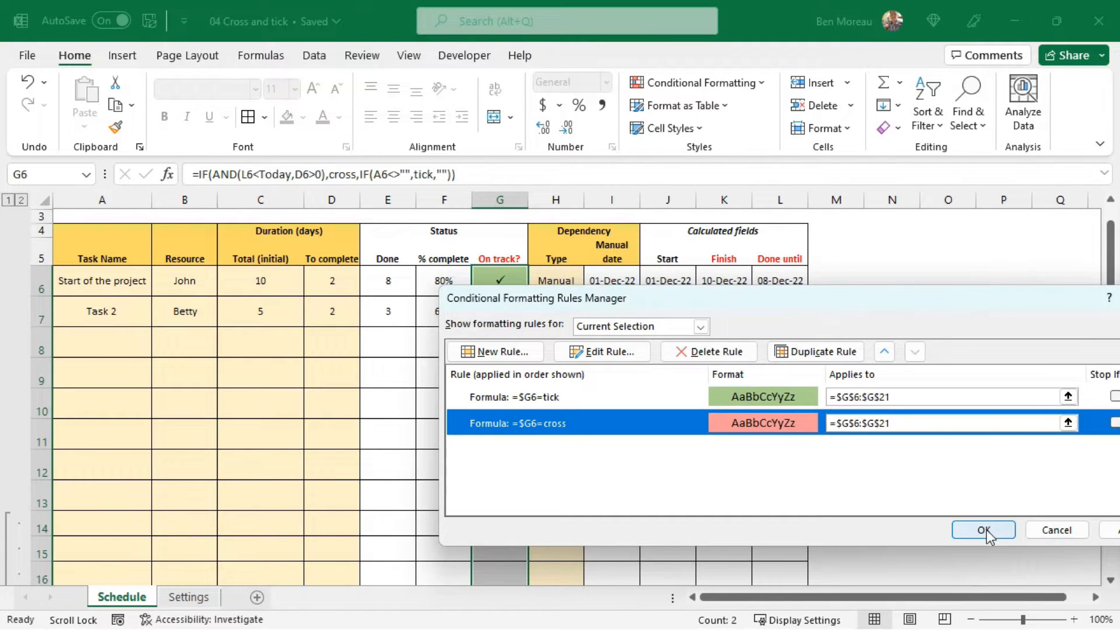
left_click(1110, 530)
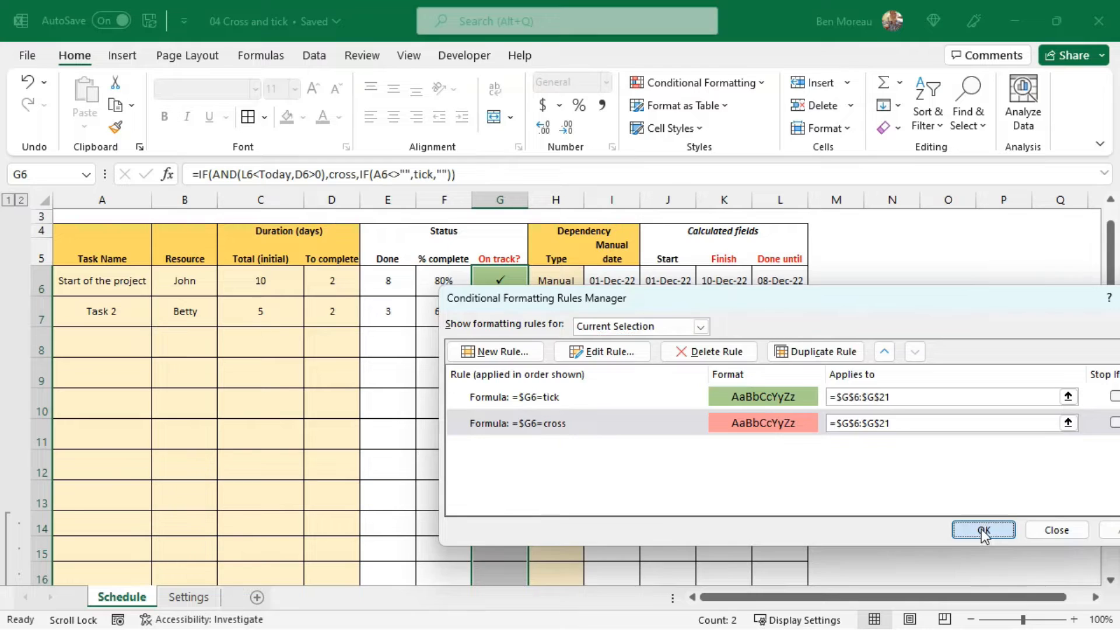
left_click(984, 530)
left_click(756, 532)
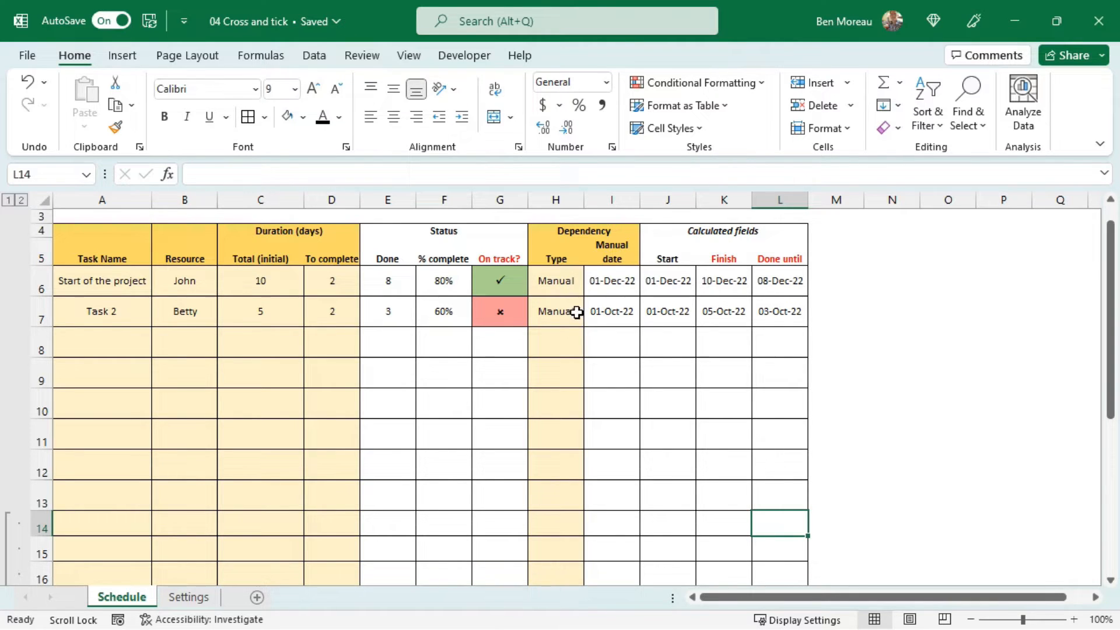
Step: Clear Task 2's manual date in I7 and start a formula-based conditional formatting rule for I6:I21
left_click(625, 312)
key("Delete")
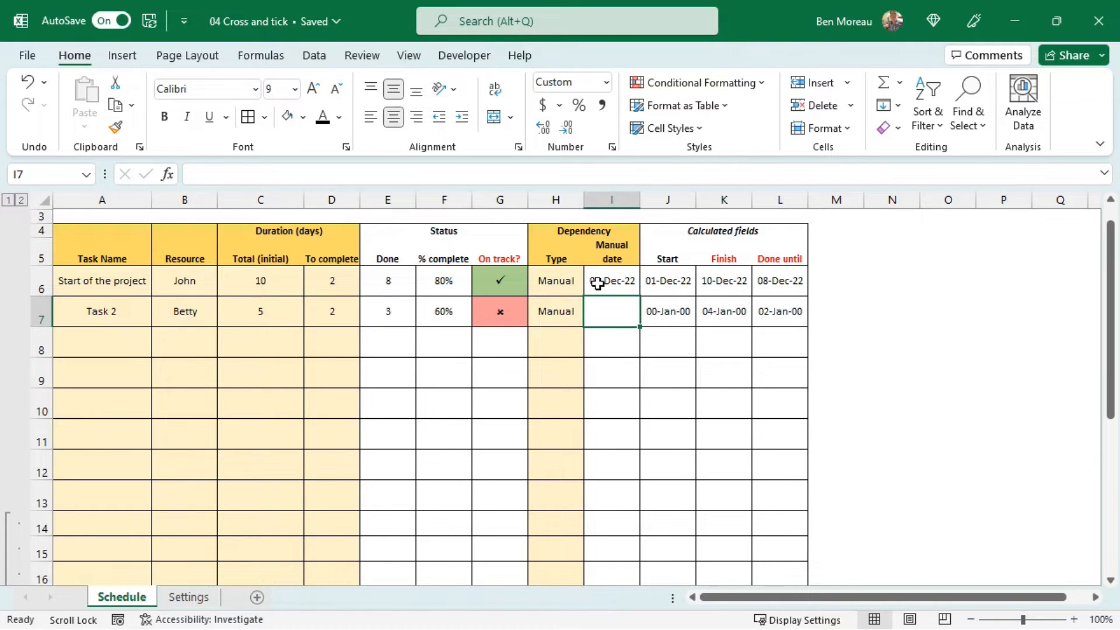
left_click_drag(601, 281, 627, 490)
left_click(734, 82)
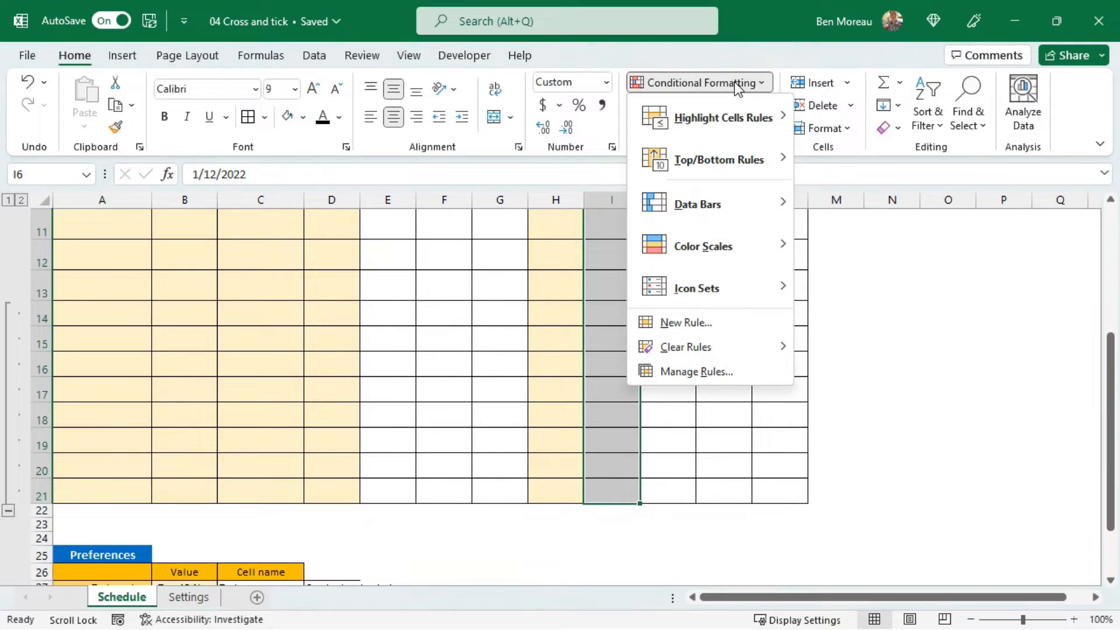
left_click(721, 323)
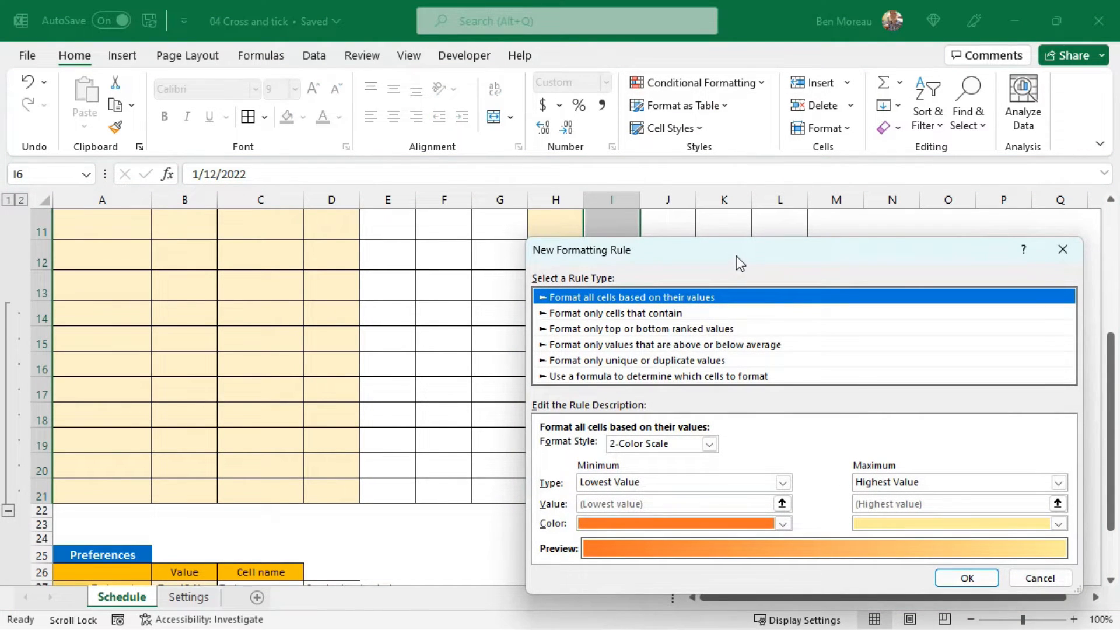
left_click(636, 376)
Step: Enter the formula =$H6="Manual" as the condition of the Manual date rule
left_click(614, 446)
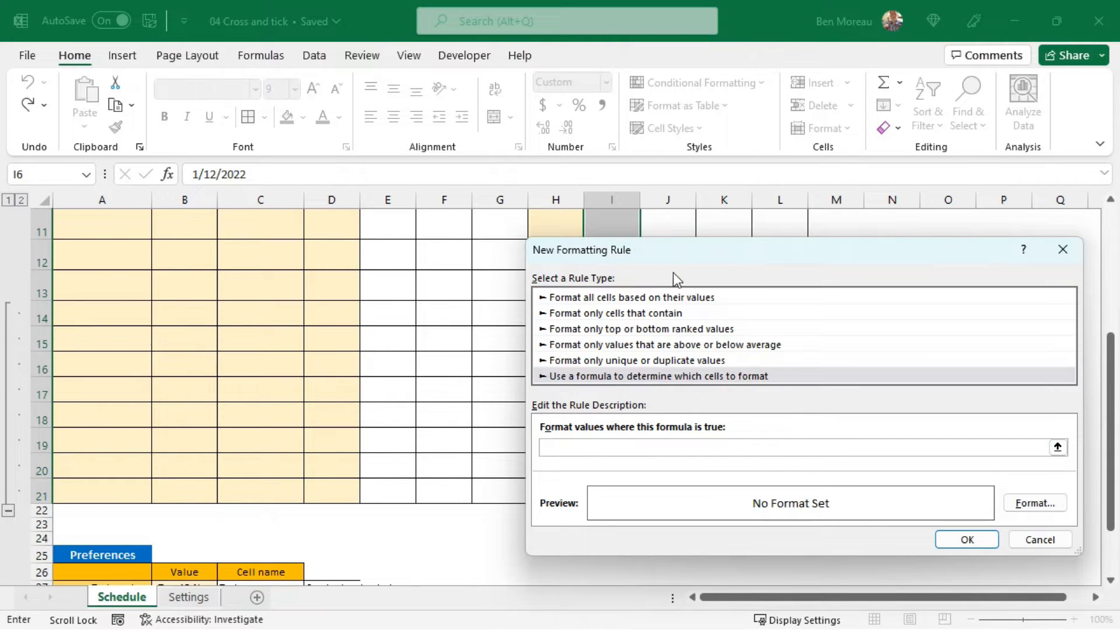
scroll(702, 229, "up", 4)
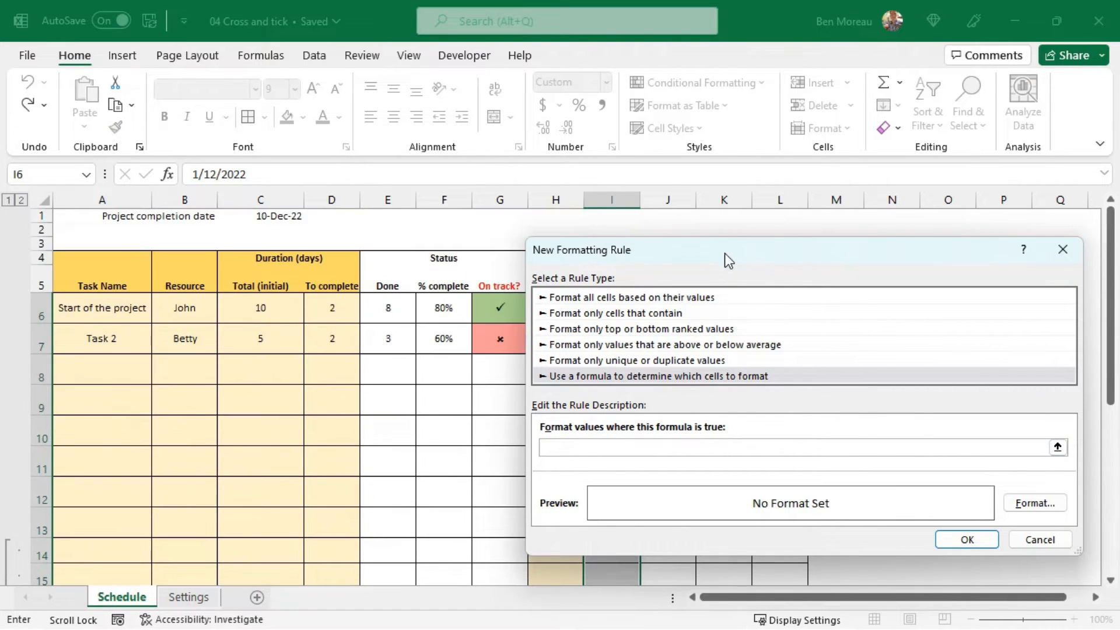
scroll(649, 234, "down", 1)
left_click_drag(648, 250, 649, 335)
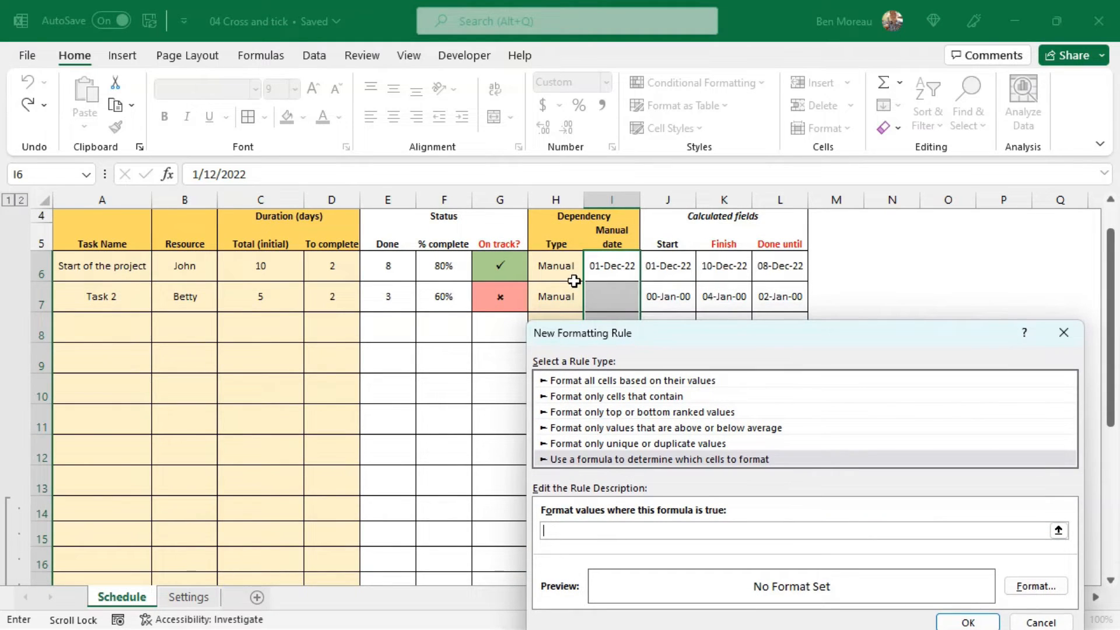
left_click(564, 266)
key("BackSpace")
key("BackSpace")
type("6=\"Manual\"")
Step: Give the Manual date rule the lightest gold fill and apply it to I6:I21
left_click(1021, 586)
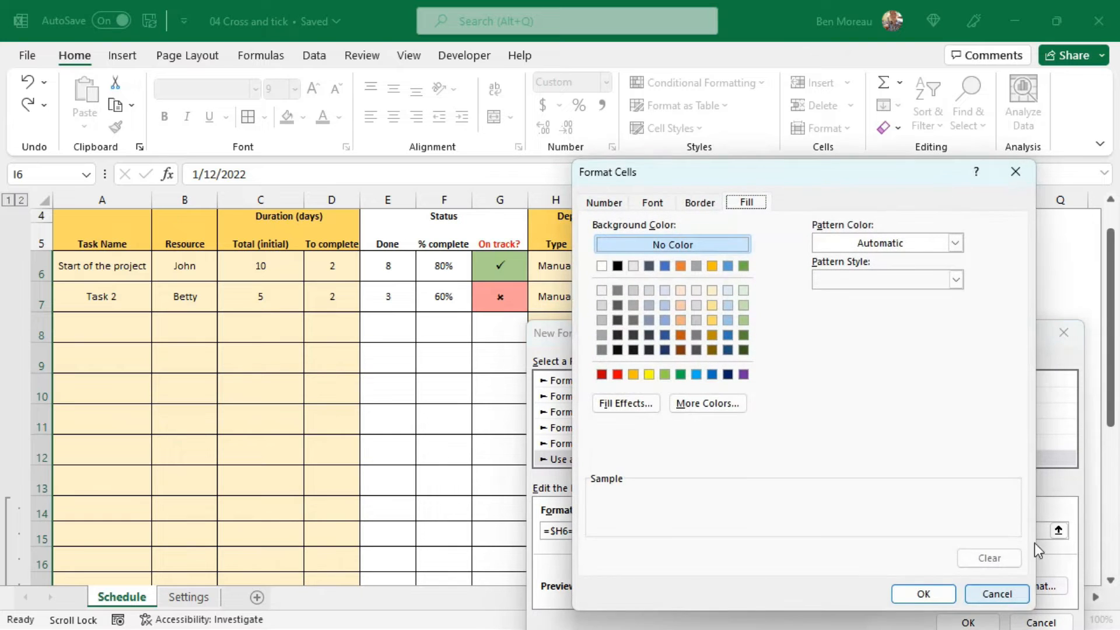
left_click(713, 289)
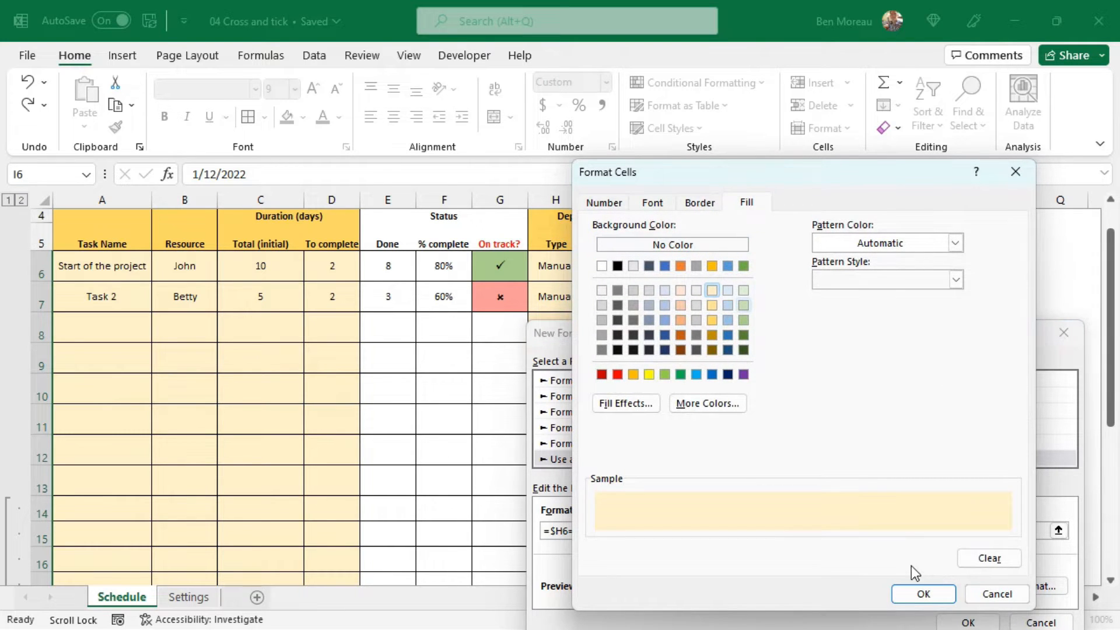
left_click(914, 589)
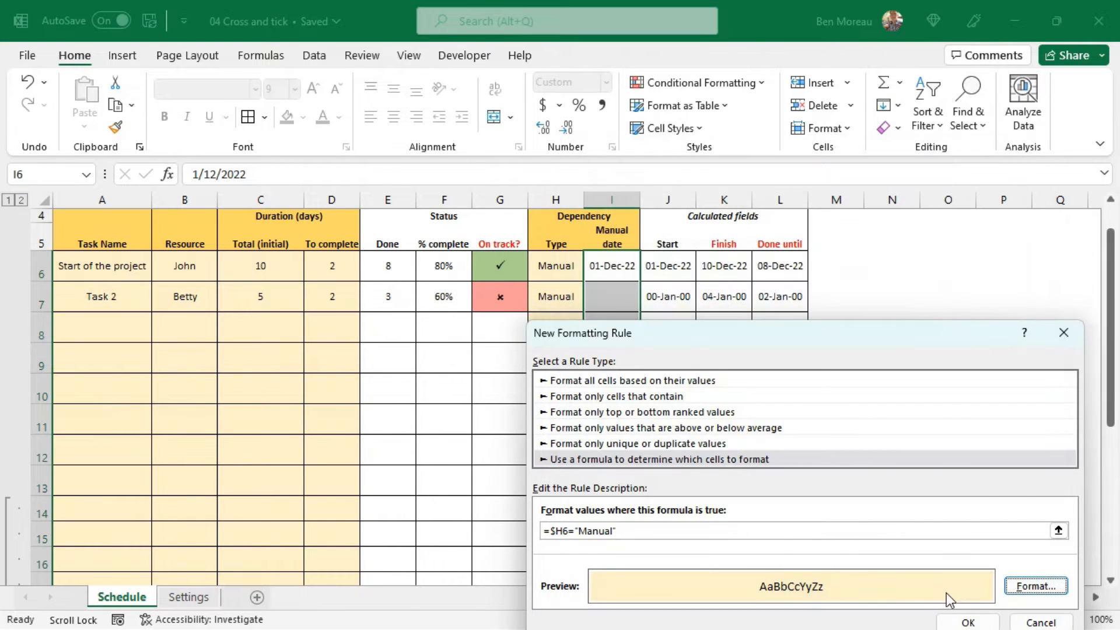
left_click(968, 623)
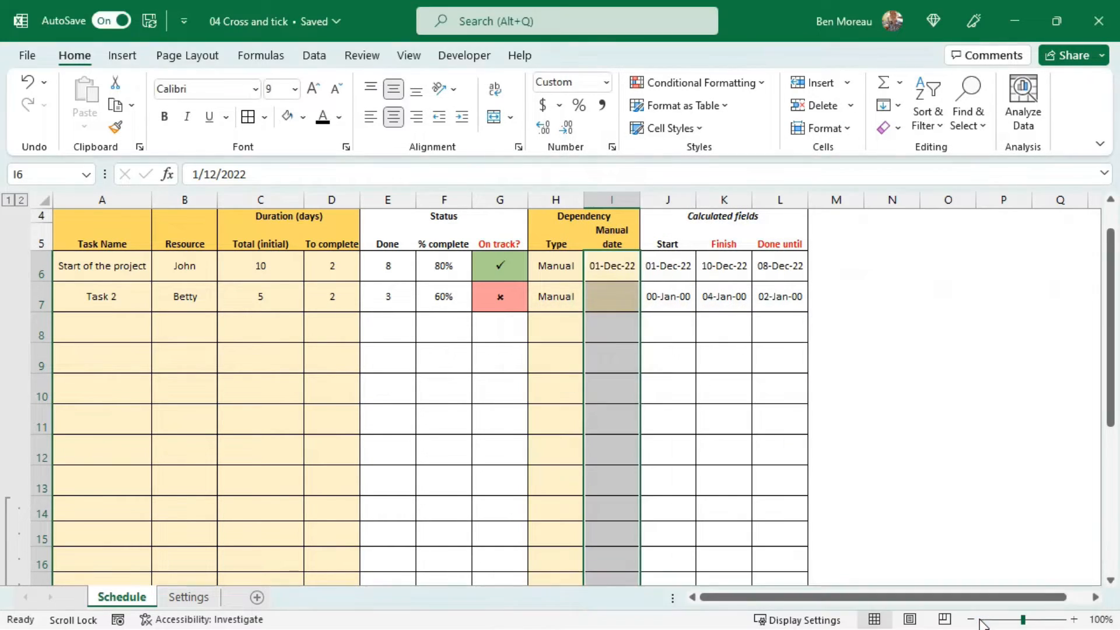
left_click(747, 391)
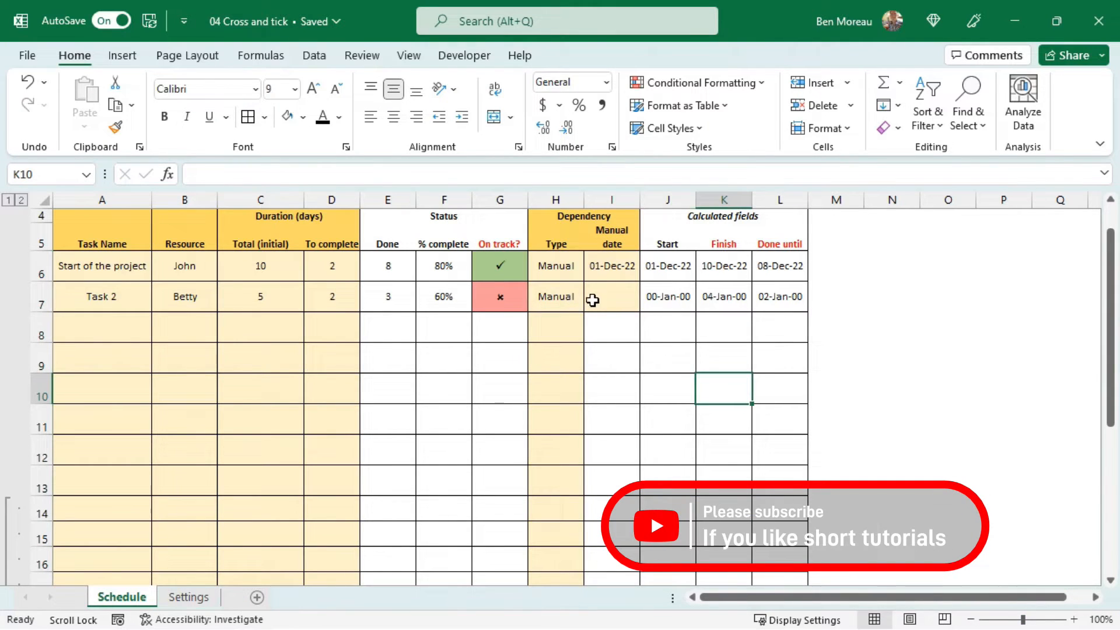
Step: Switch Task 2's dependency type in H7 to After and back to Manual to test the manual date highlighting
left_click(565, 360)
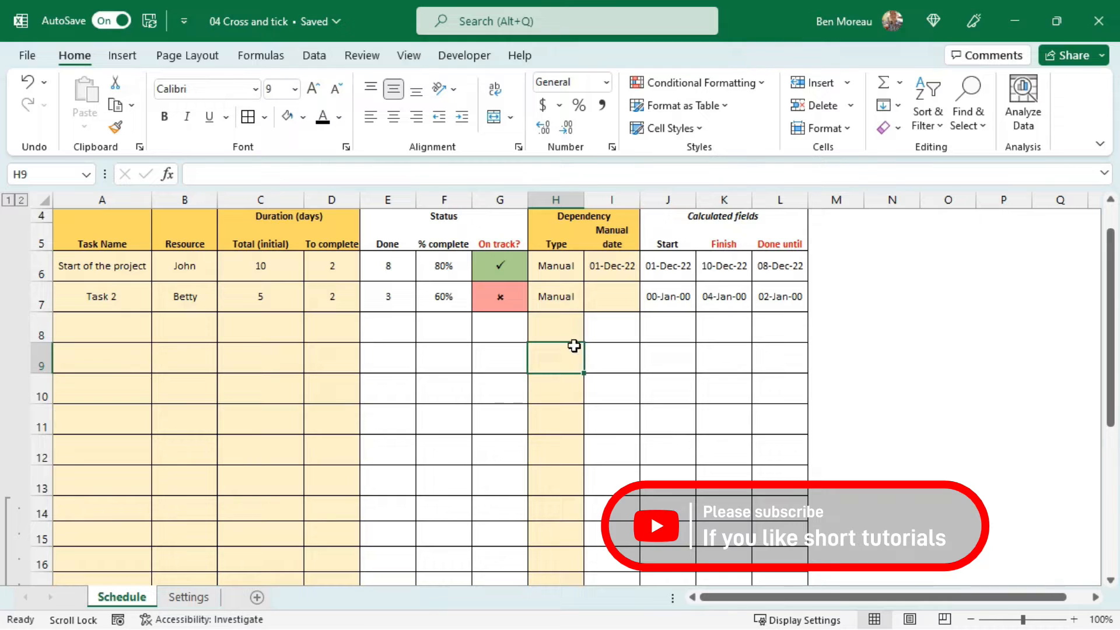
left_click(581, 302)
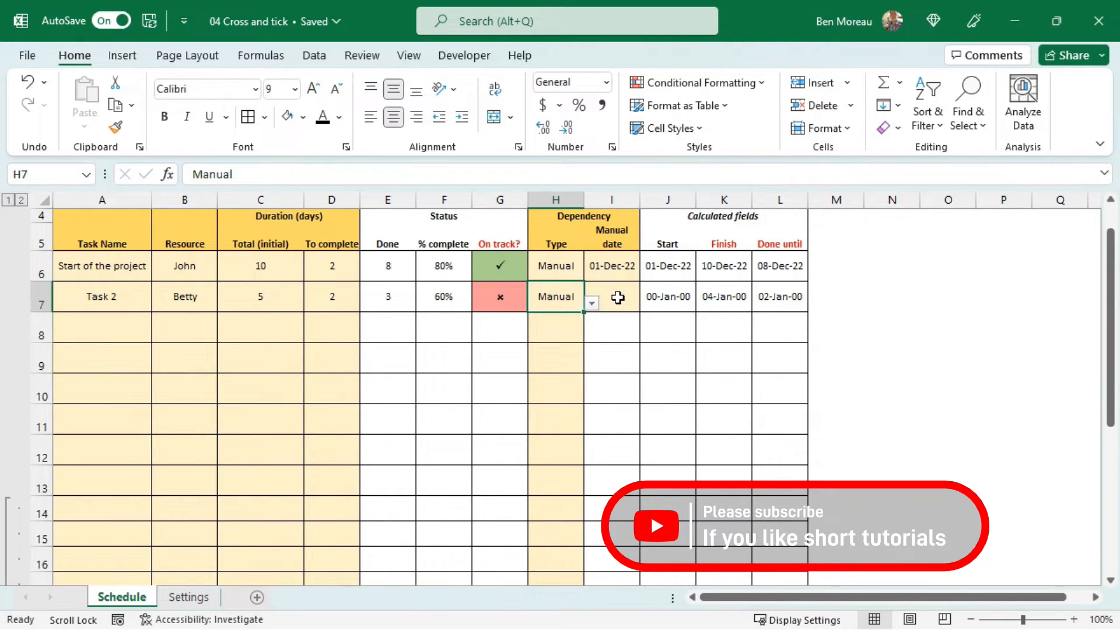
left_click(592, 303)
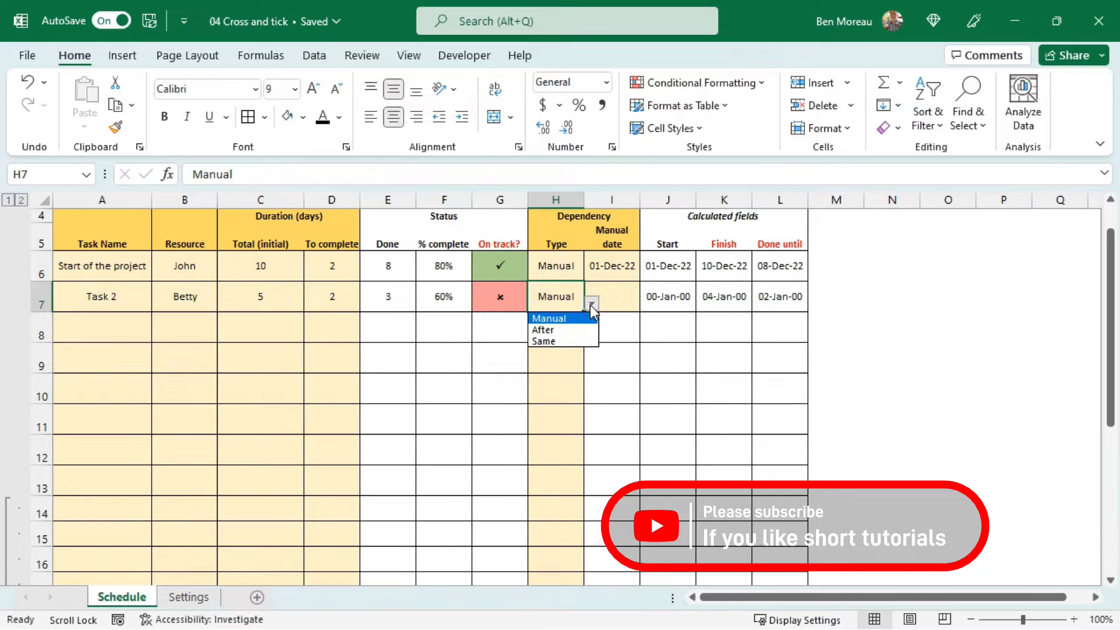
left_click(574, 337)
left_click(628, 298)
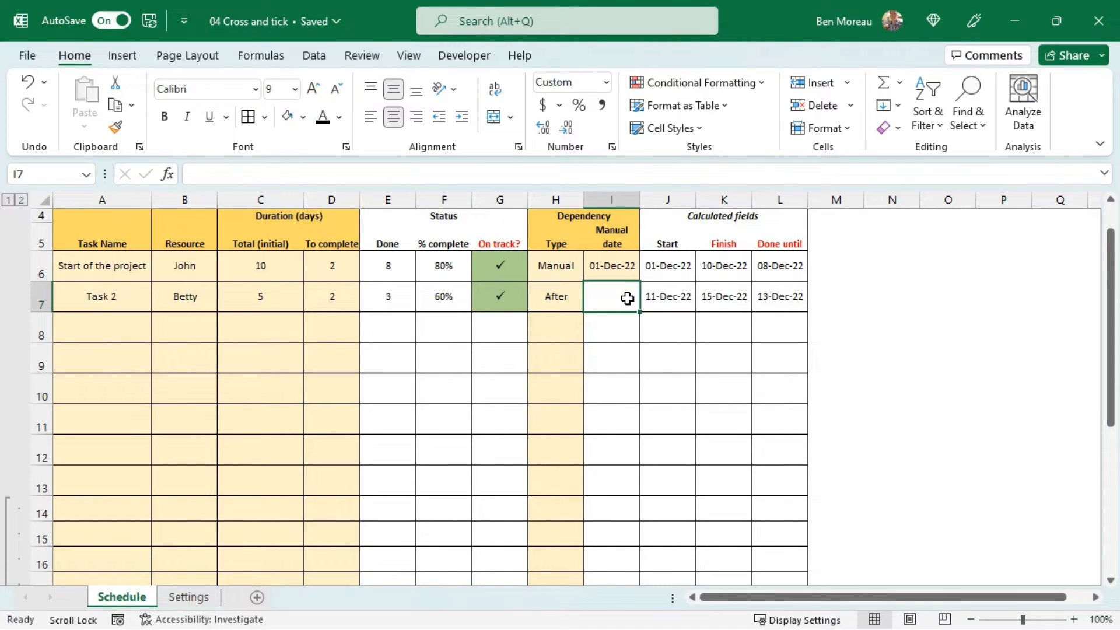
left_click(577, 297)
left_click(592, 304)
left_click(578, 318)
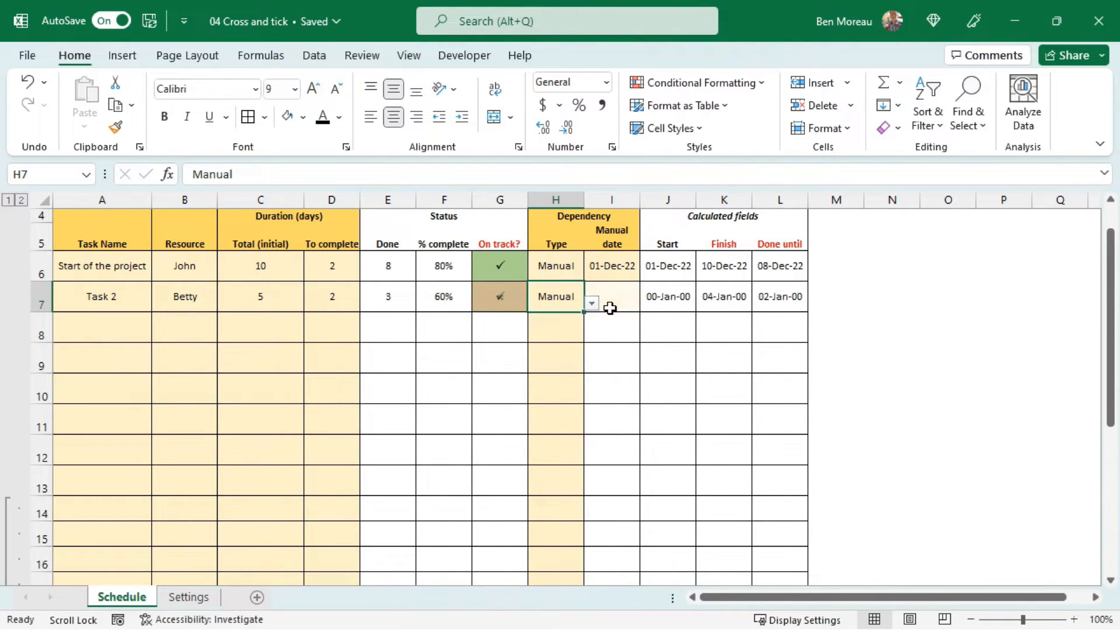
Step: Enter 1/10 as Task 2's manual date in I7
left_click(609, 309)
scroll(601, 304, "up", 1)
left_click(646, 326)
left_click(616, 337)
type("1/10")
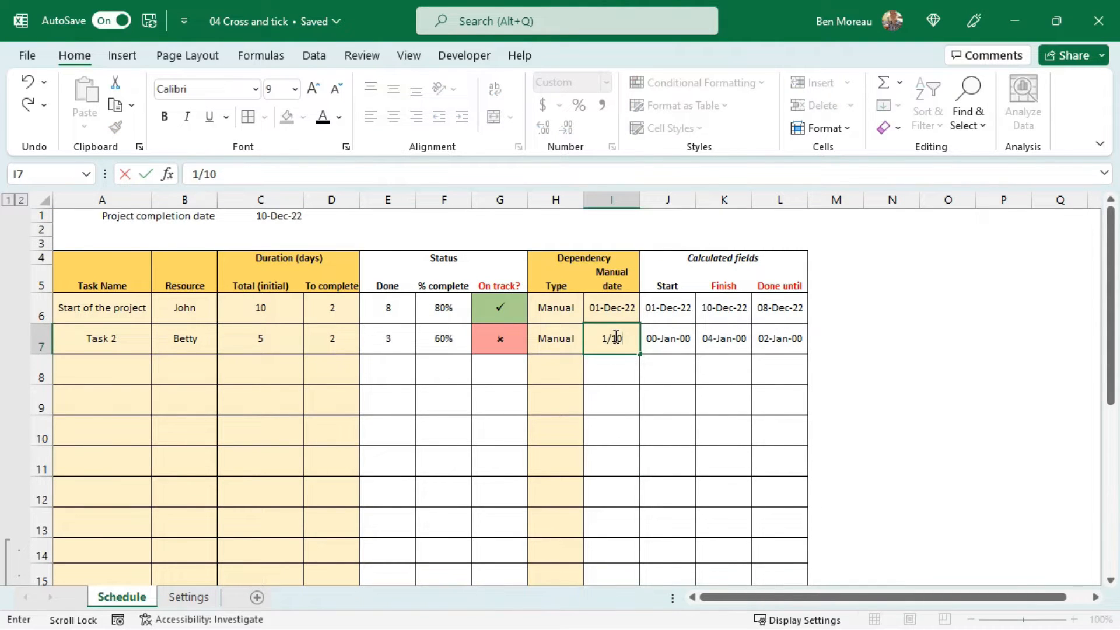
key("Return")
Step: Apply the five-bar ratings icon set as conditional formatting to the % complete column from F6 down
scroll(615, 337, "right", 1)
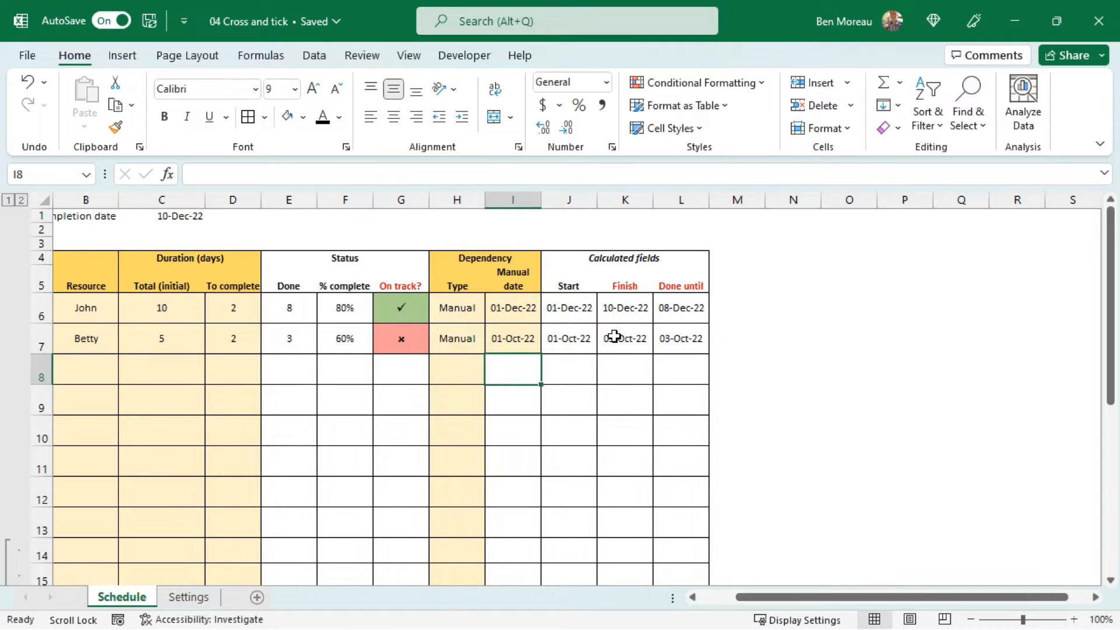
left_click(615, 337)
left_click_drag(516, 338, 26, 345)
left_click(443, 307)
left_click_drag(444, 335, 449, 496)
scroll(571, 440, "up", 4)
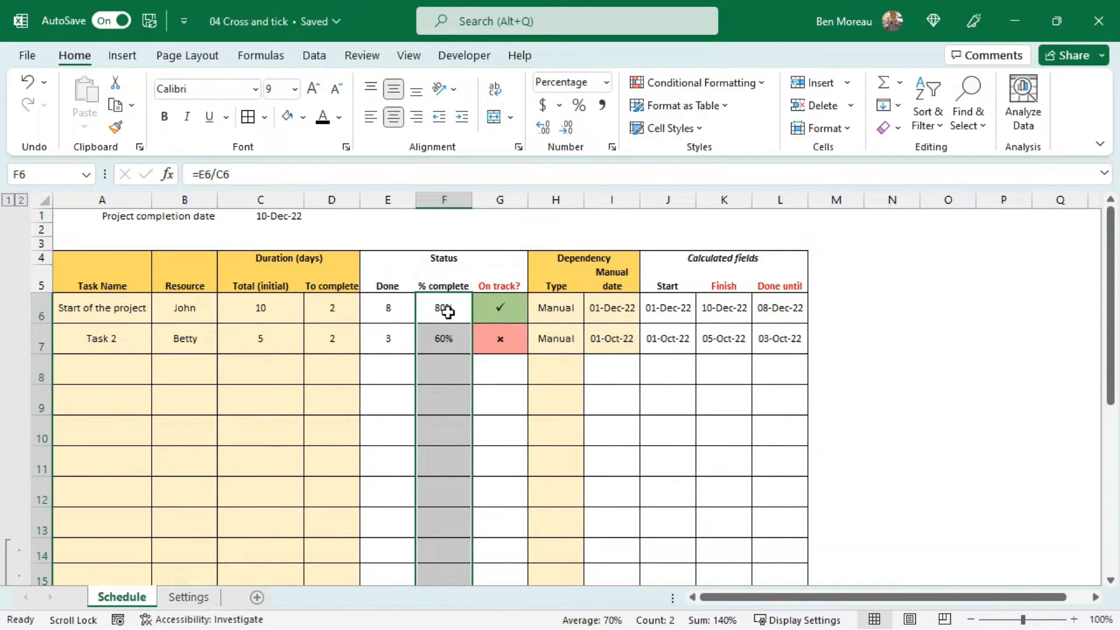
left_click(709, 84)
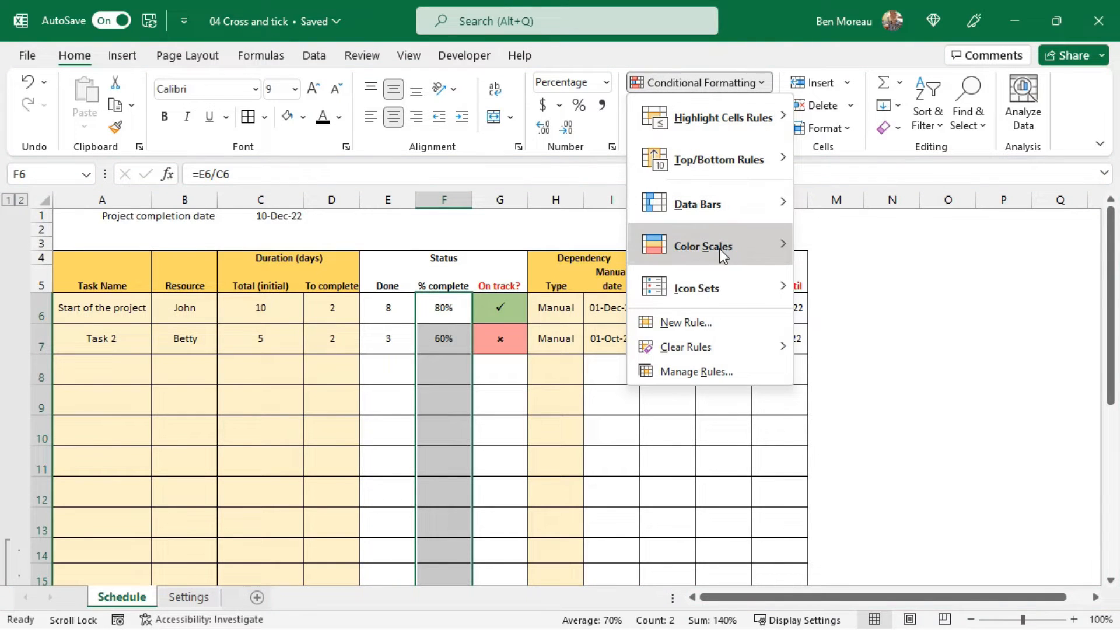
mouse_move(711, 285)
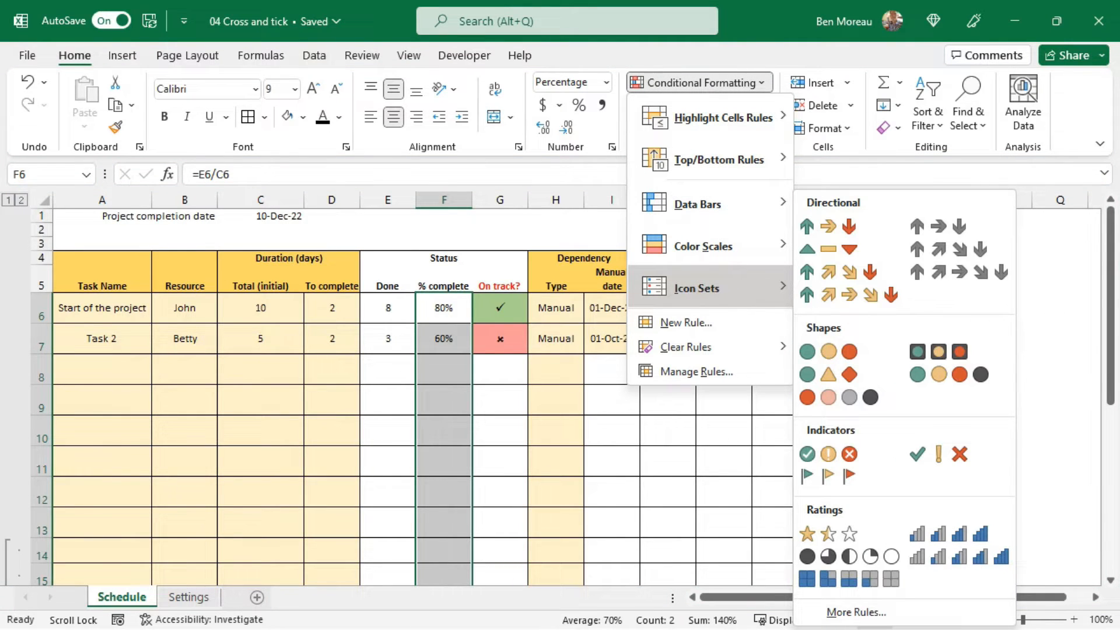
left_click(973, 558)
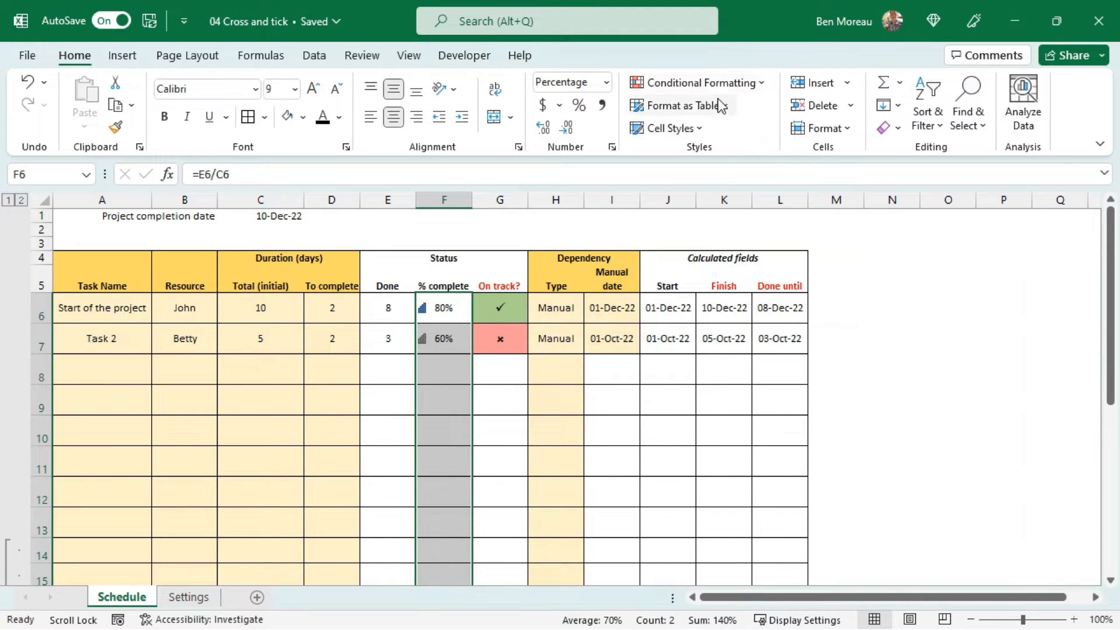
Step: Preview other icon sets, such as 3 Flags, on the % complete cells and reapply the five-bar ratings set
left_click(712, 80)
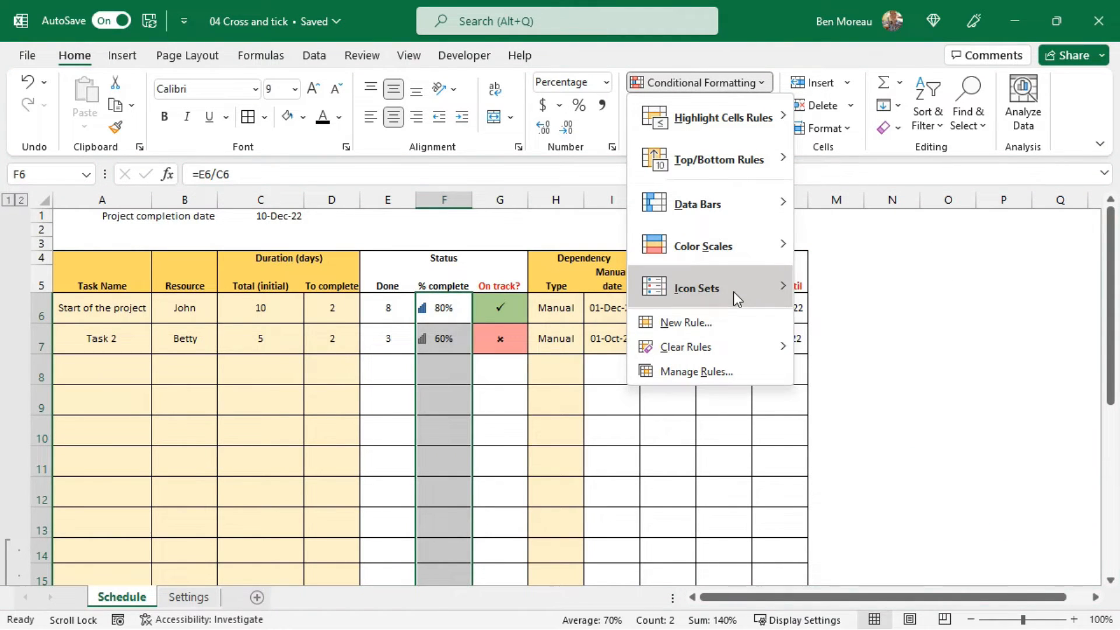
mouse_move(734, 292)
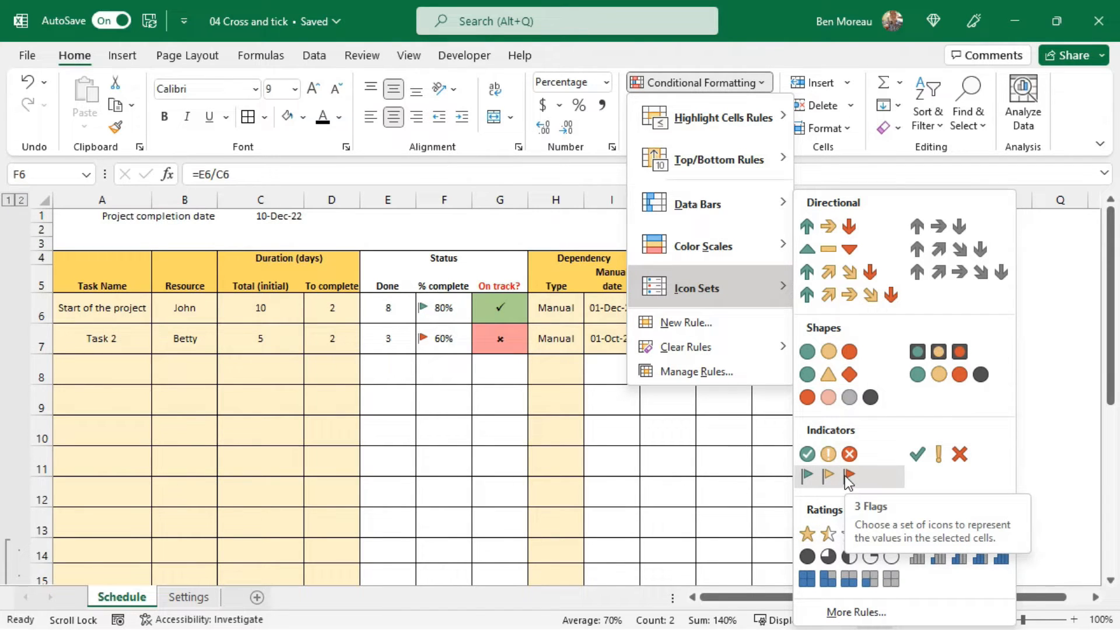
left_click(967, 561)
left_click(689, 485)
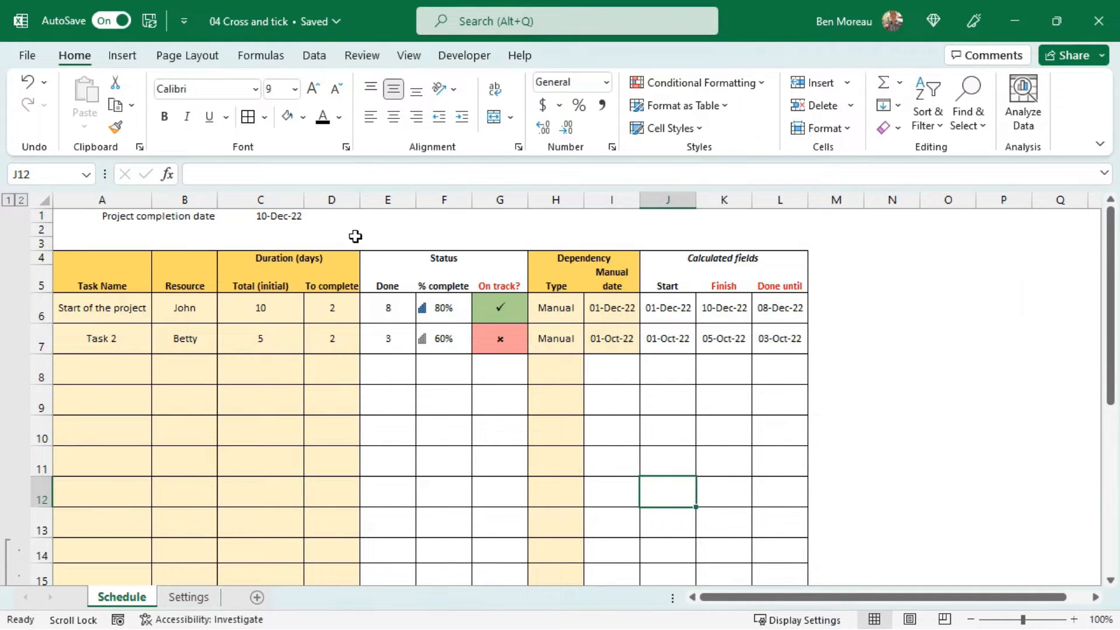
Step: Format the project completion date in C1 with white, bold, centred text on a blue fill
left_click(272, 216)
left_click(341, 117)
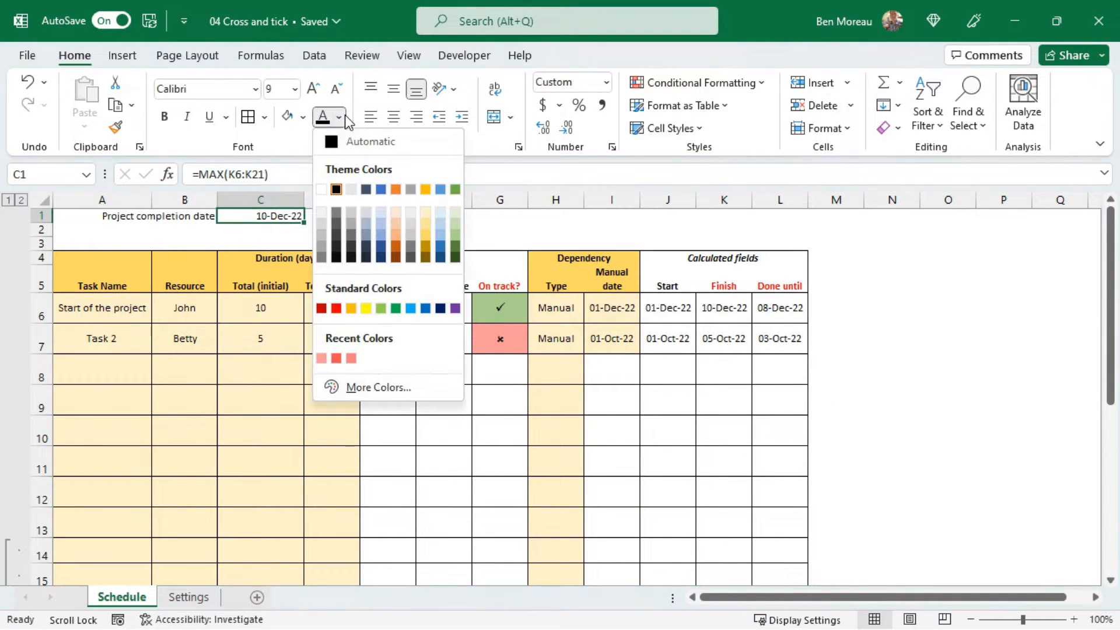
left_click(321, 189)
left_click(308, 117)
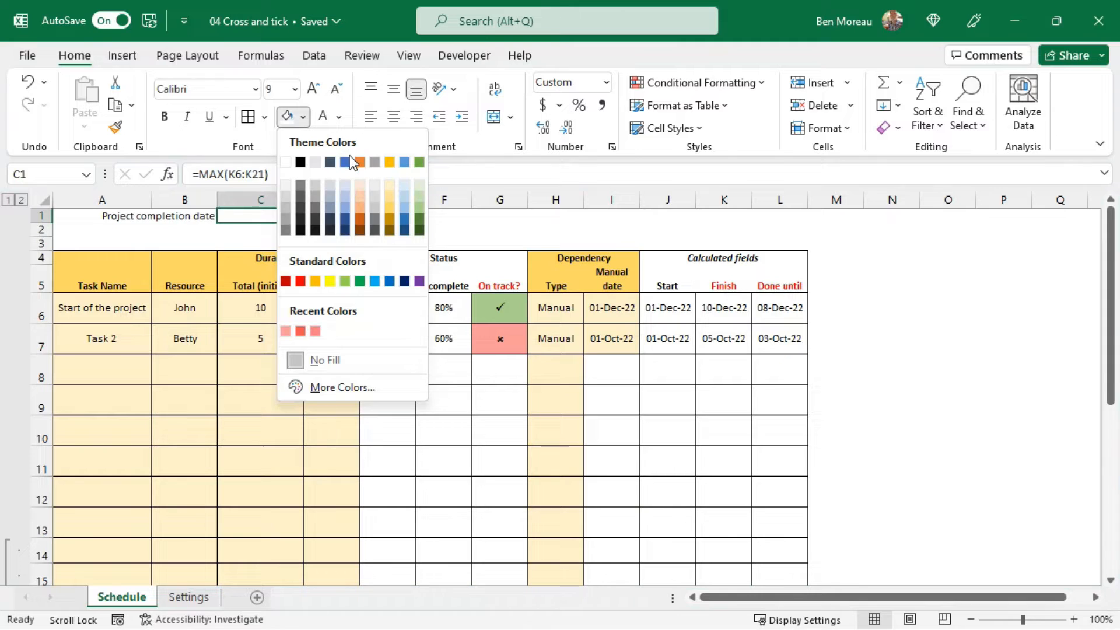
left_click(346, 162)
key("ctrl+b")
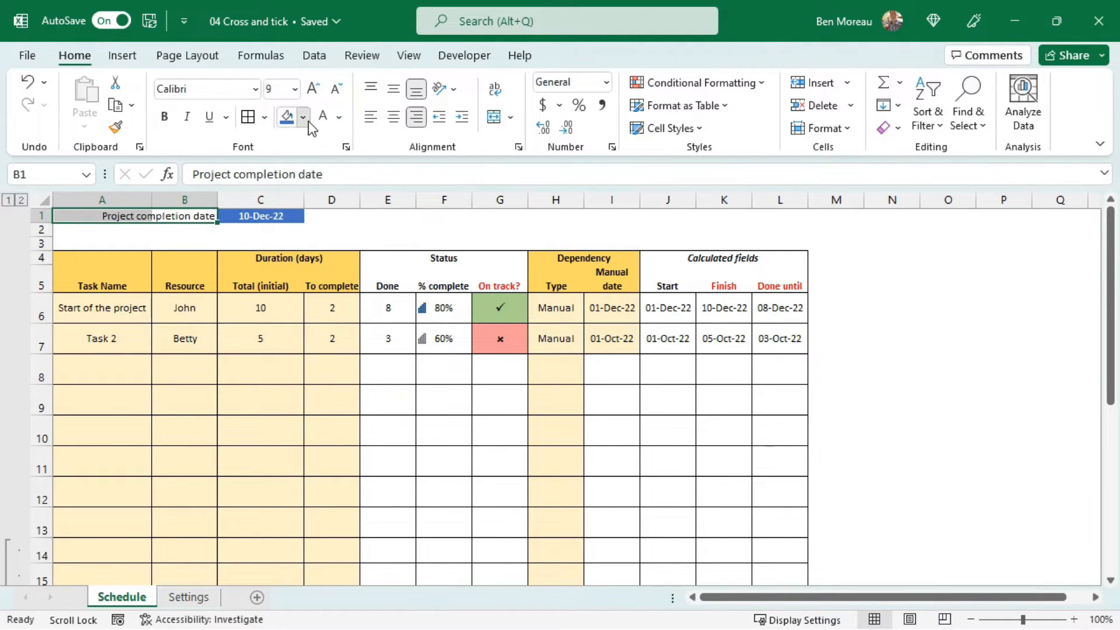
Step: Give the Project completion date label in A1:B1 a gold fill and adjust the height of row 1
left_click(307, 119)
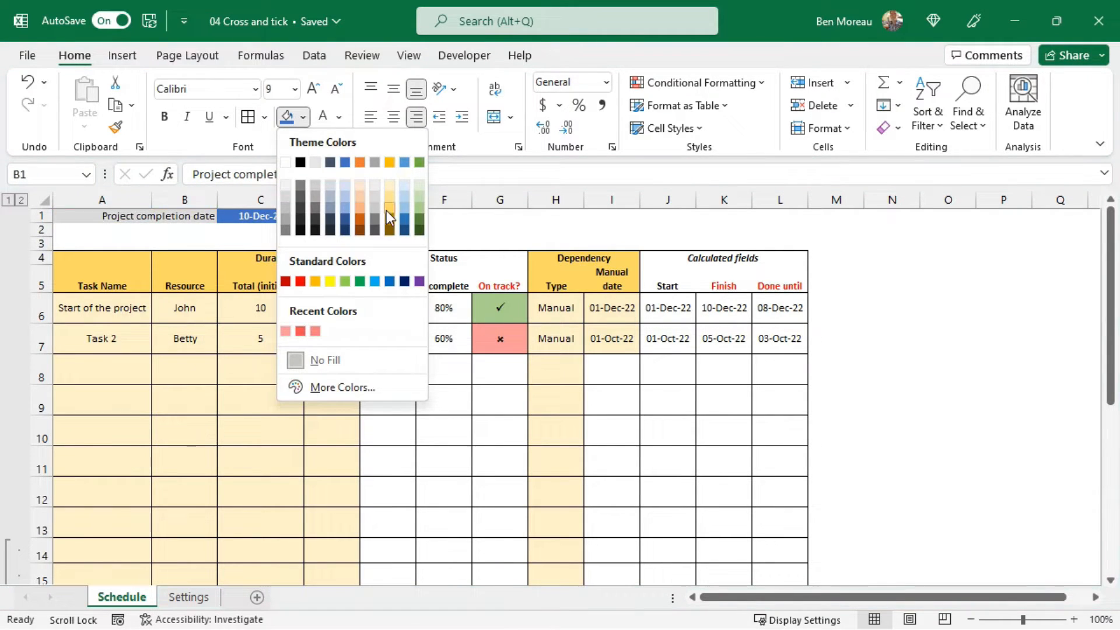
left_click(389, 162)
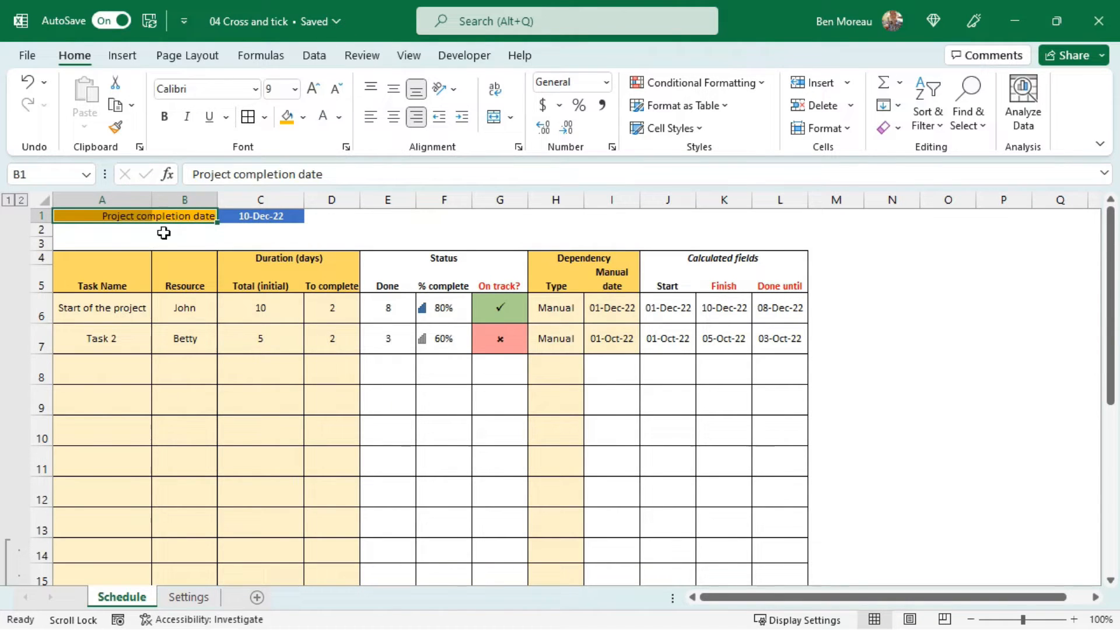
left_click_drag(45, 222, 45, 223)
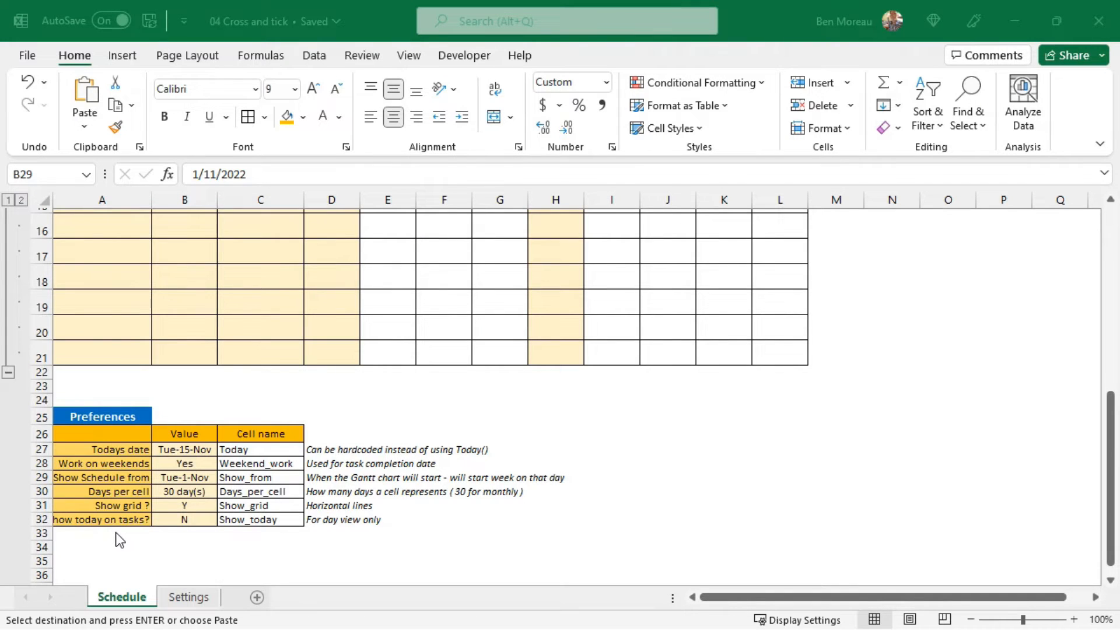
Step: Name the Show Schedule from value cell B29 in the Preferences table Show_from
left_click(135, 520)
left_click(119, 479)
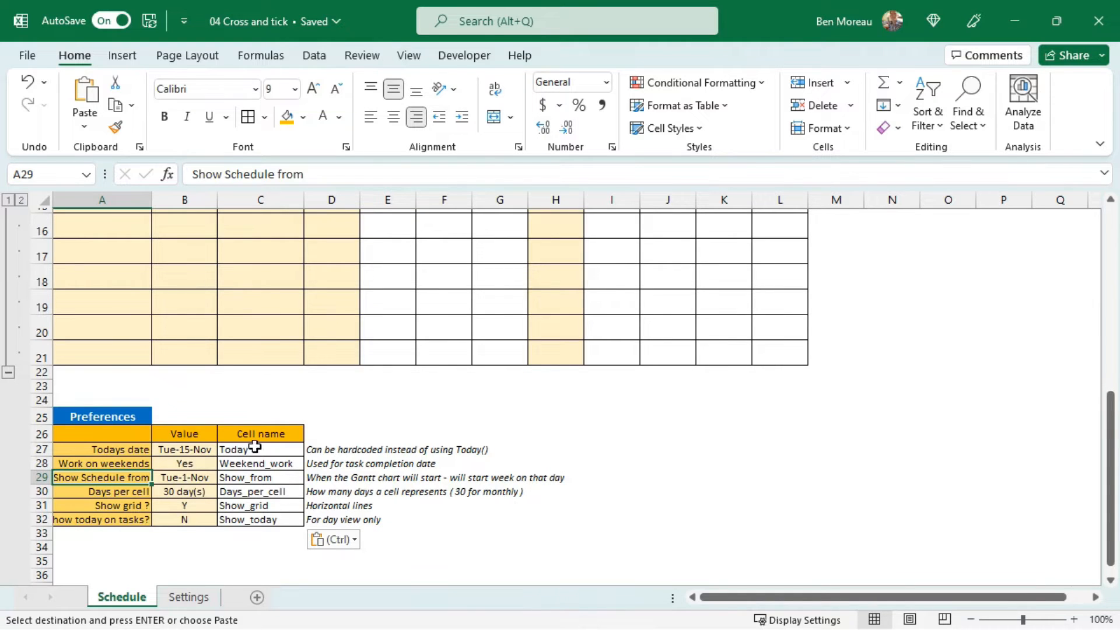
left_click(185, 477)
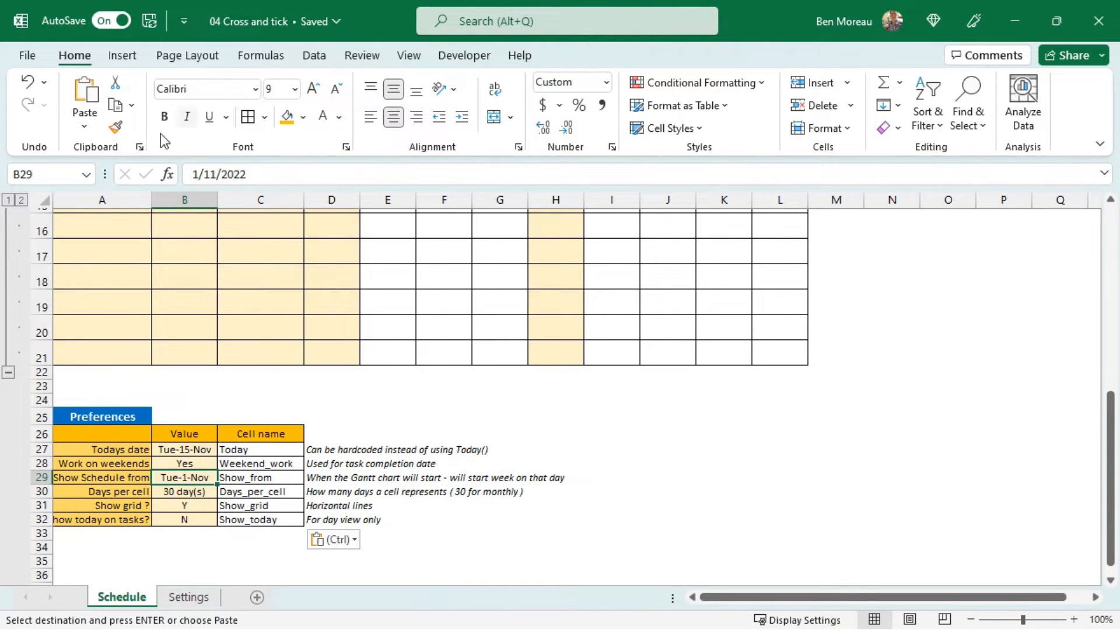
left_click(67, 175)
type("Show_")
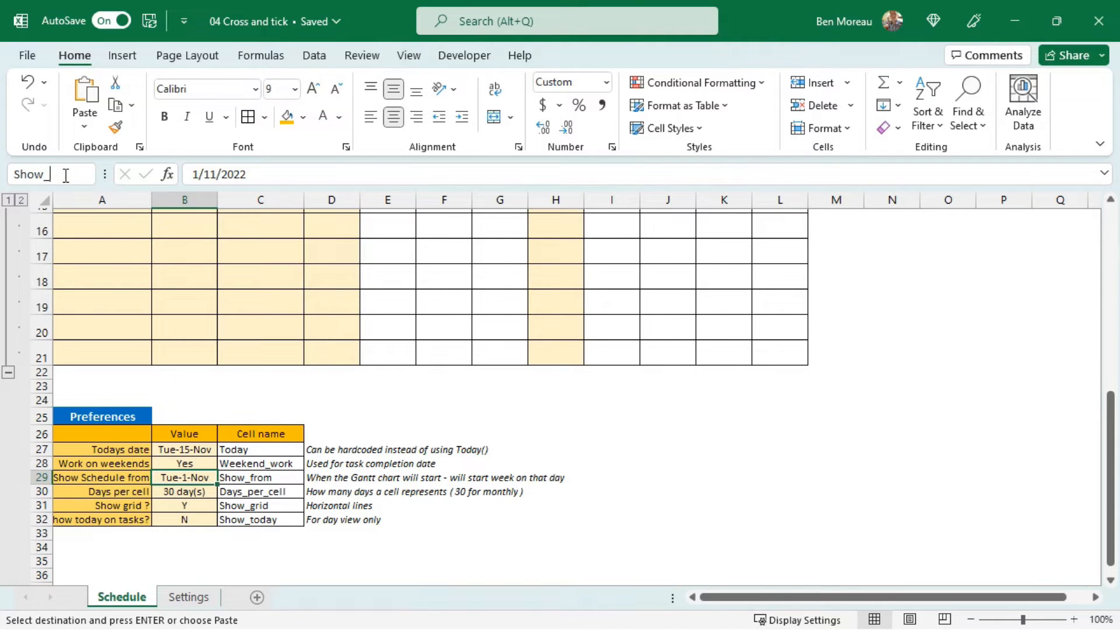
type("from")
key("Return")
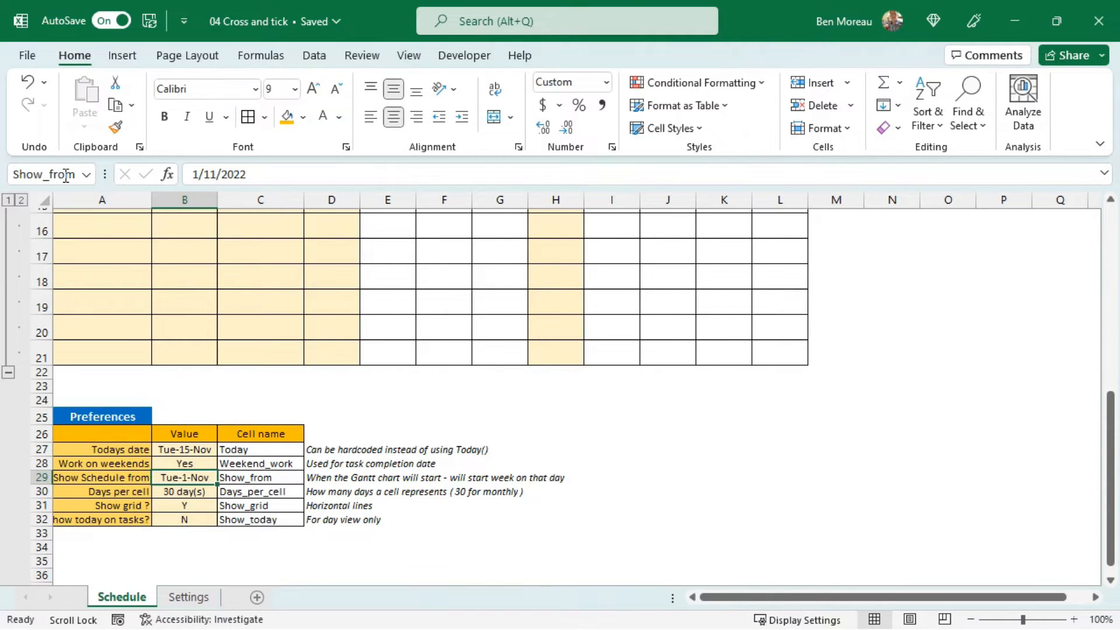
left_click(200, 497)
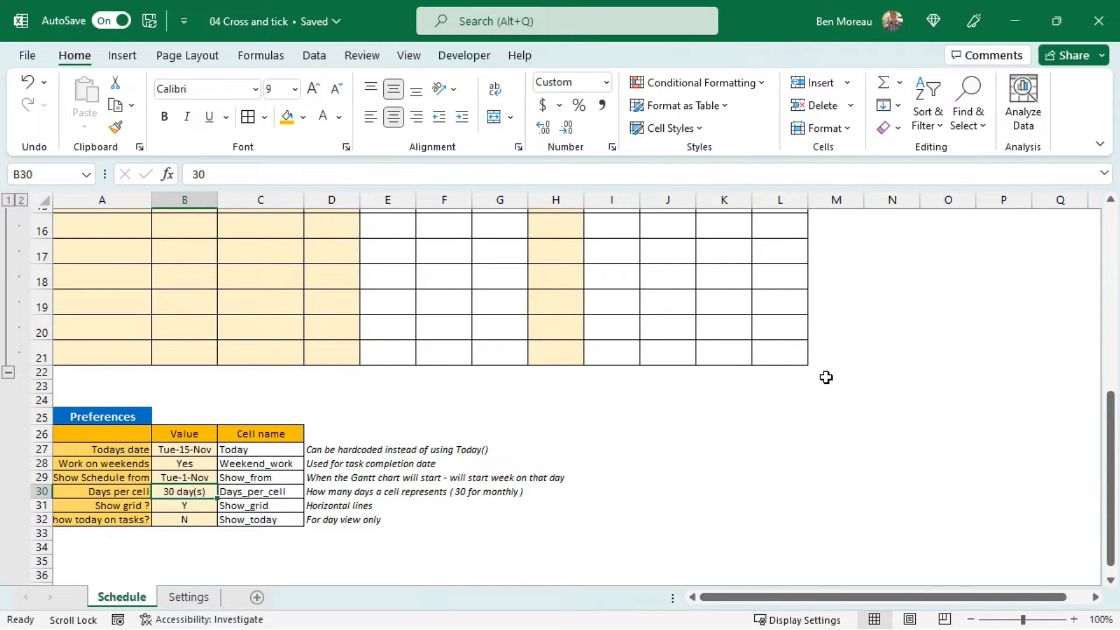
left_click(828, 350)
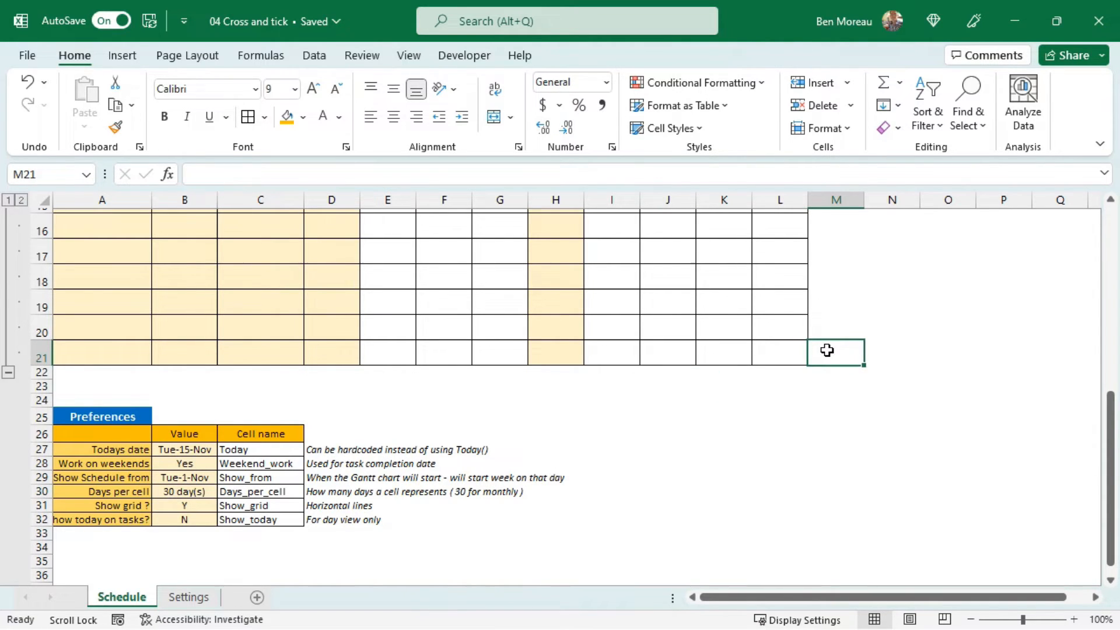
Step: Name the days-per-cell value cell B30 Days_per_cell
left_click(198, 493)
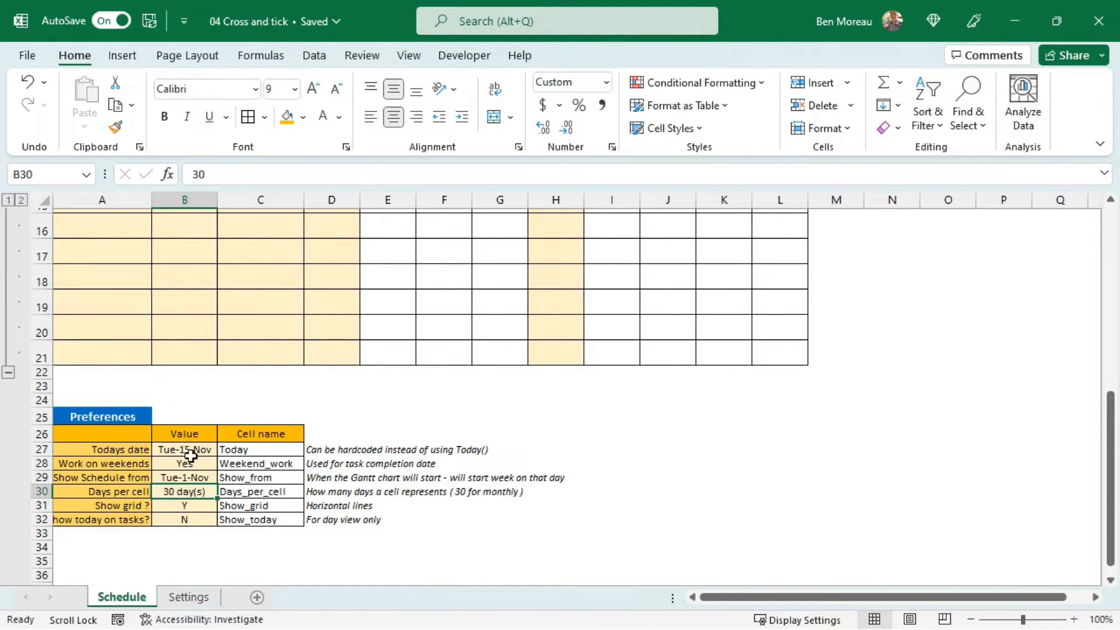
left_click(42, 173)
type("Da")
type("ys_per_cell")
key("Return")
Step: Name the show-grid value cell B31 Show_grid
left_click(189, 506)
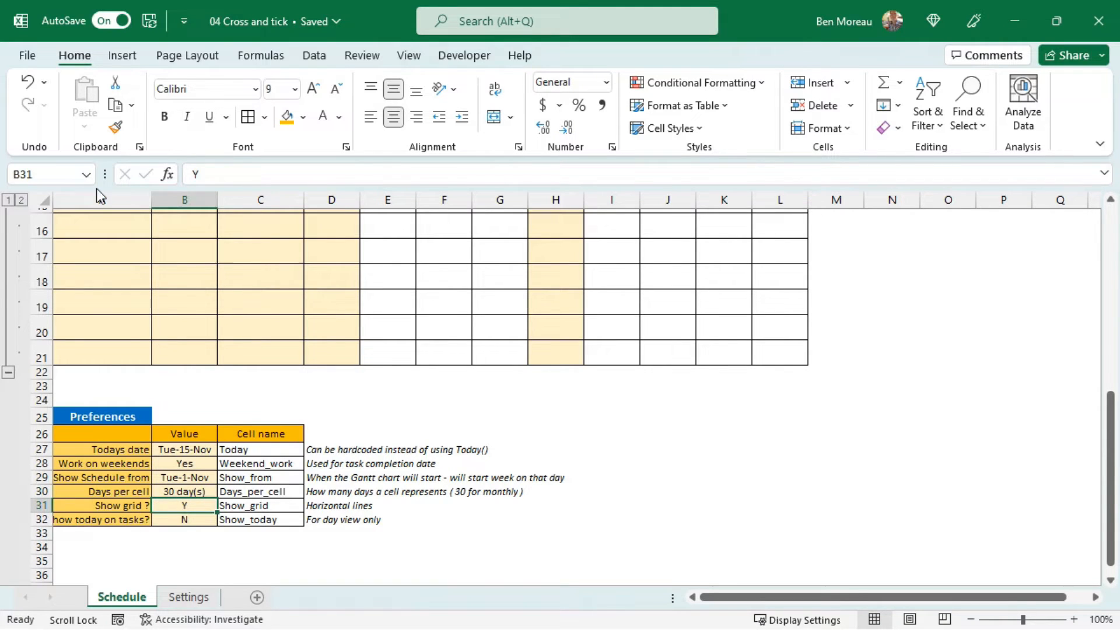
left_click(59, 174)
type("Show_grid")
key("Return")
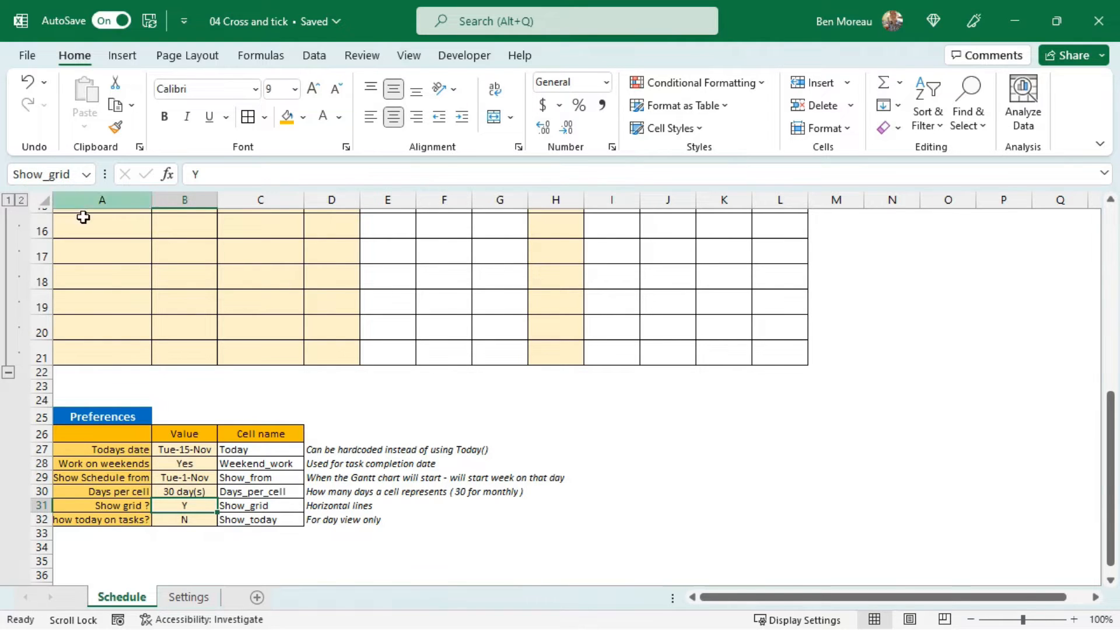
Step: Name the show-today-on-tasks value cell B32 Show_today
left_click(176, 521)
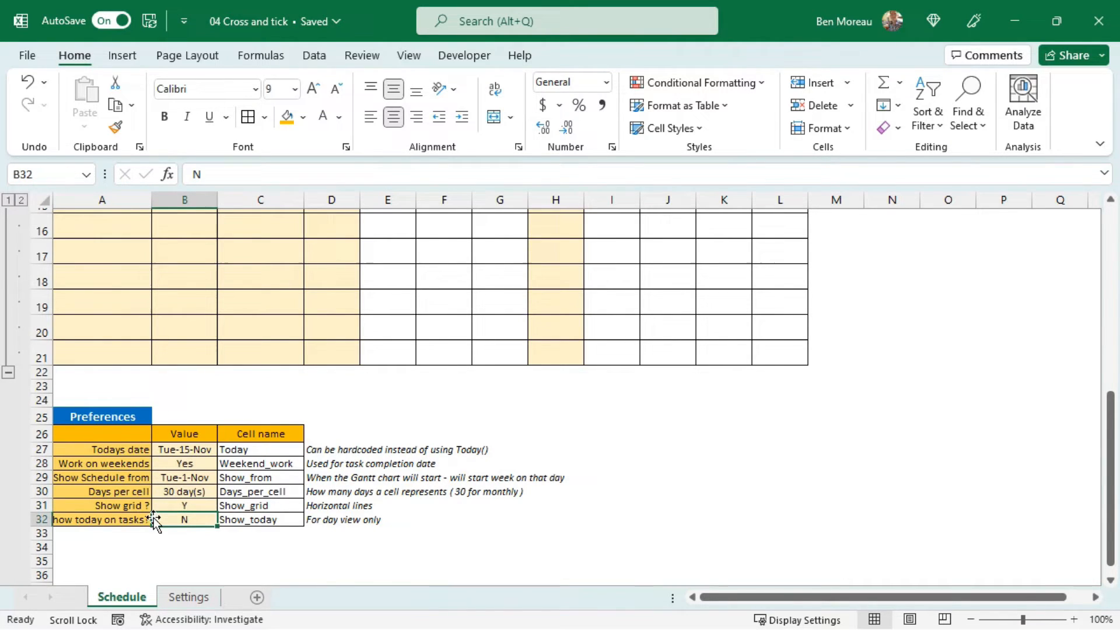
key("alt+F3")
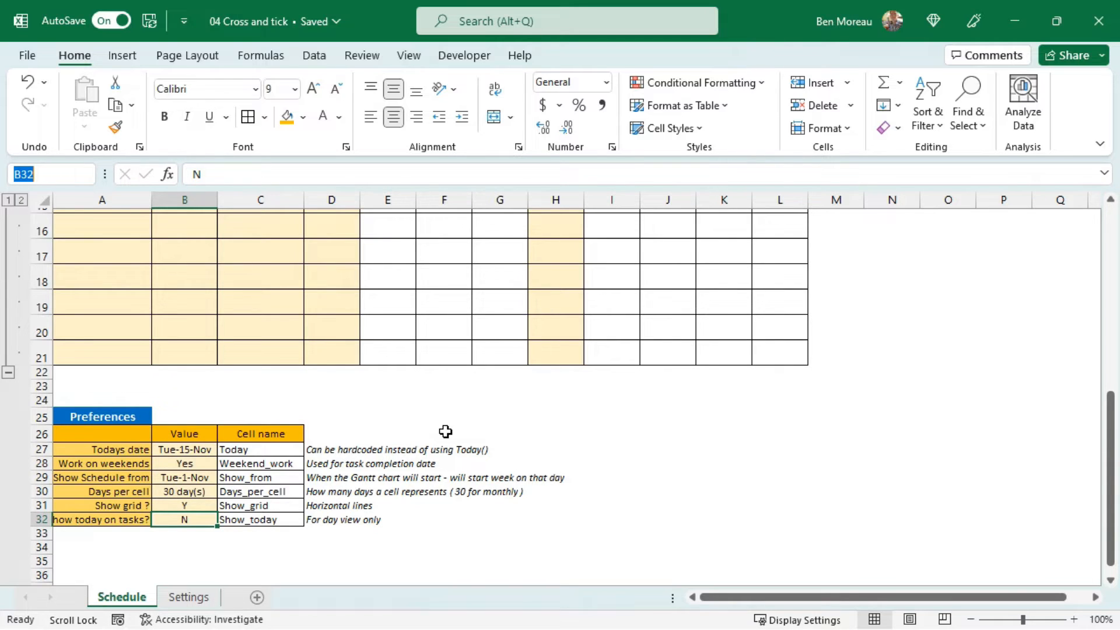
type("Show_today")
key("Return")
Step: Review the explanatory notes in D27:D32 beside the Preferences table
left_click(422, 506)
scroll(422, 505, "up", 2)
scroll(422, 506, "down", 2)
left_click(331, 506)
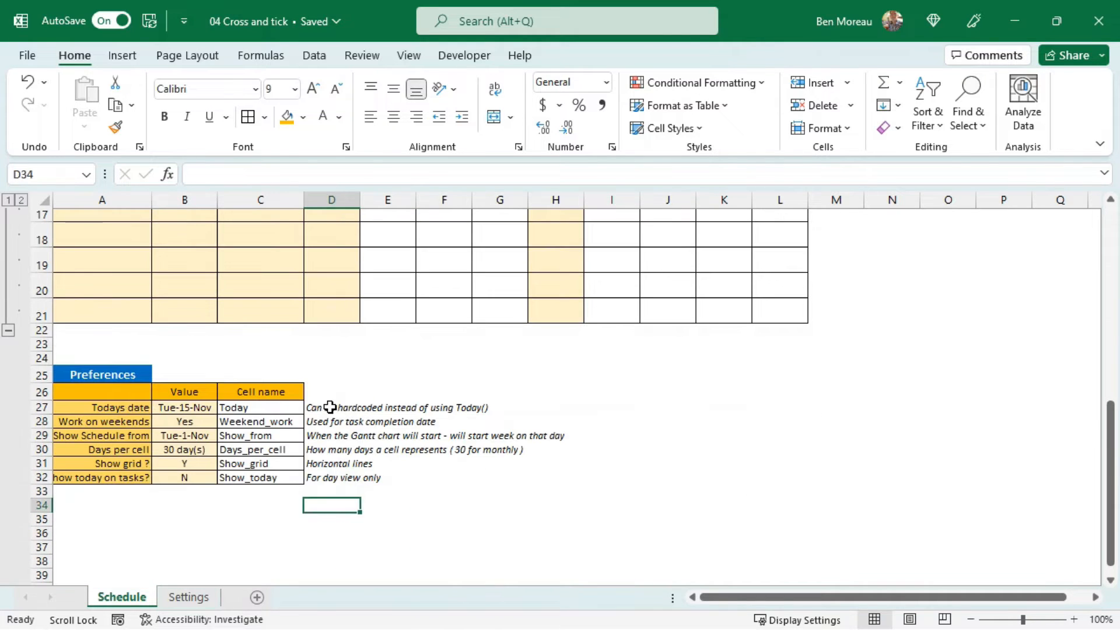
left_click(331, 407)
left_click_drag(330, 406, 323, 474)
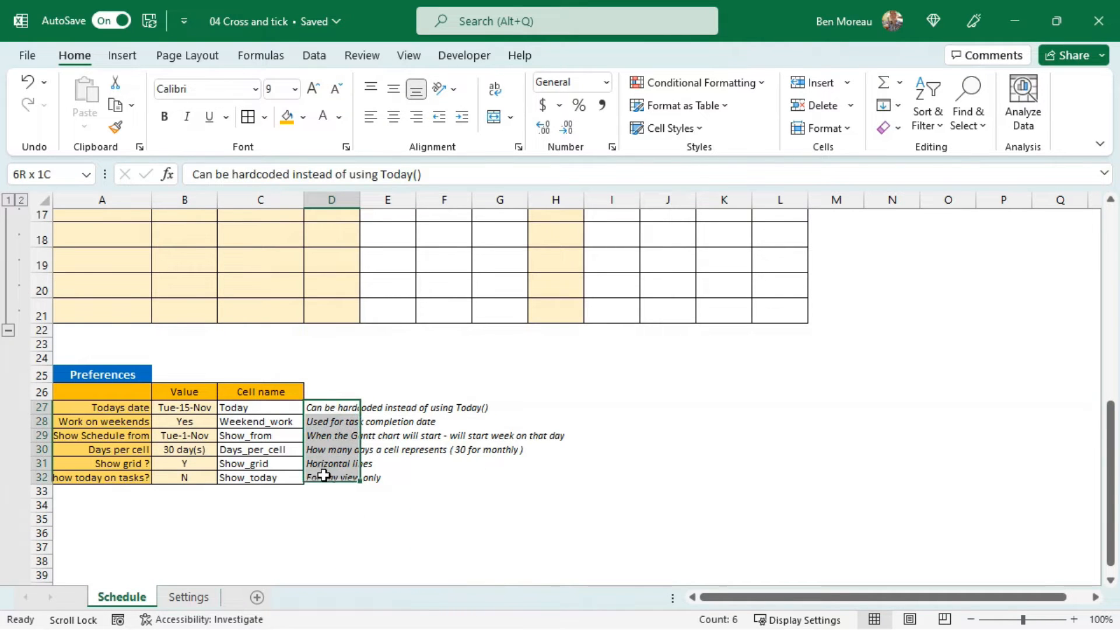
left_click(532, 519)
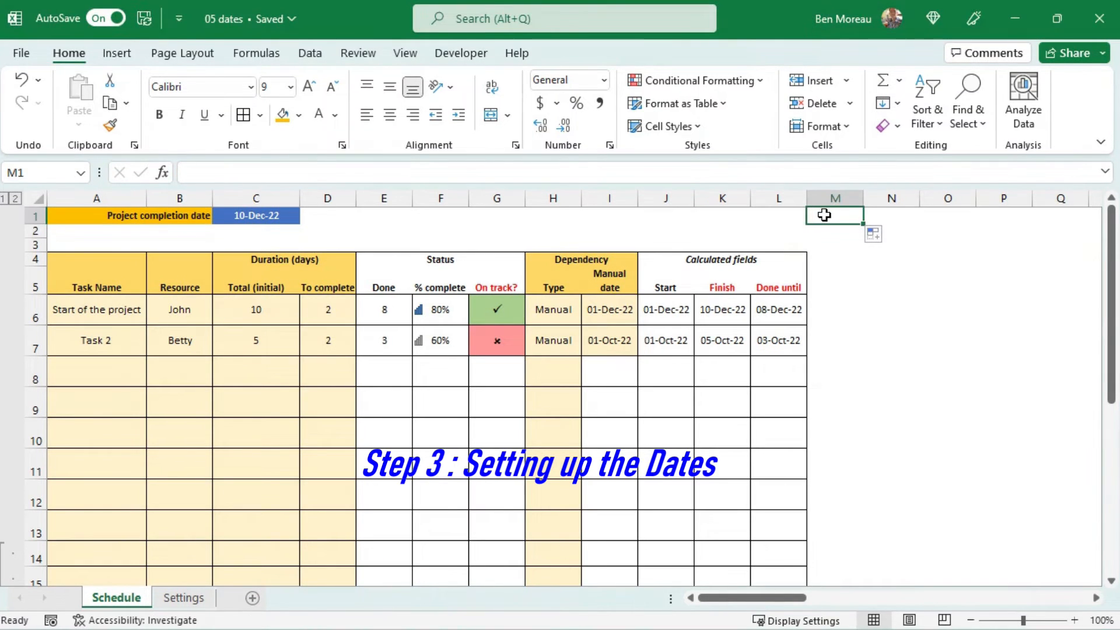
Step: Enter =Show_from in M1 as the timeline's first date and 0 in the preceding cell L1
type("=show_")
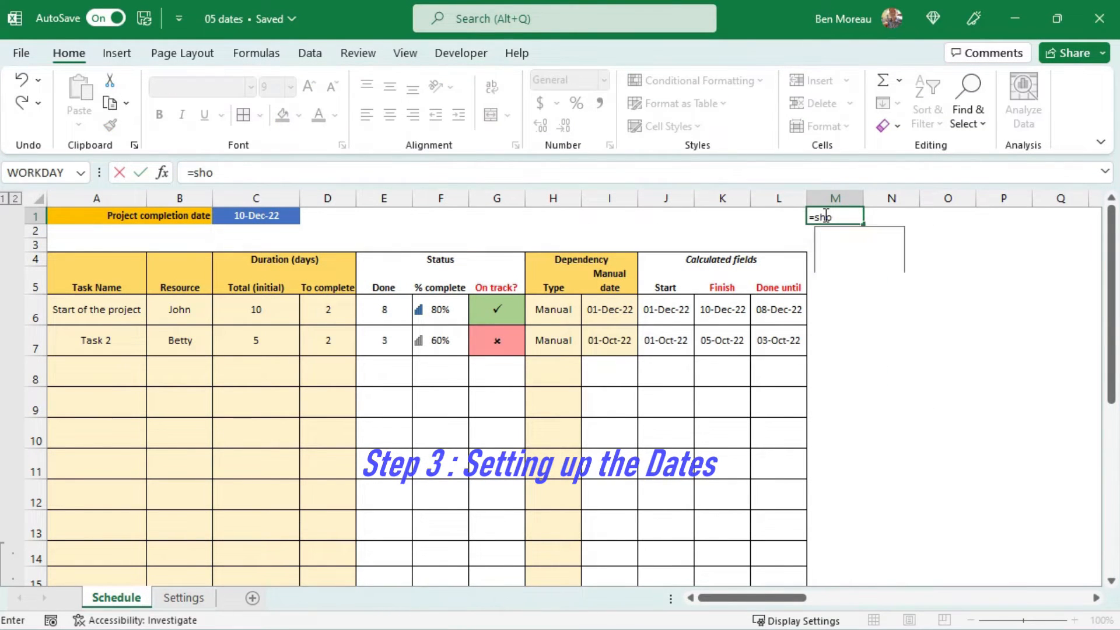
key("Tab")
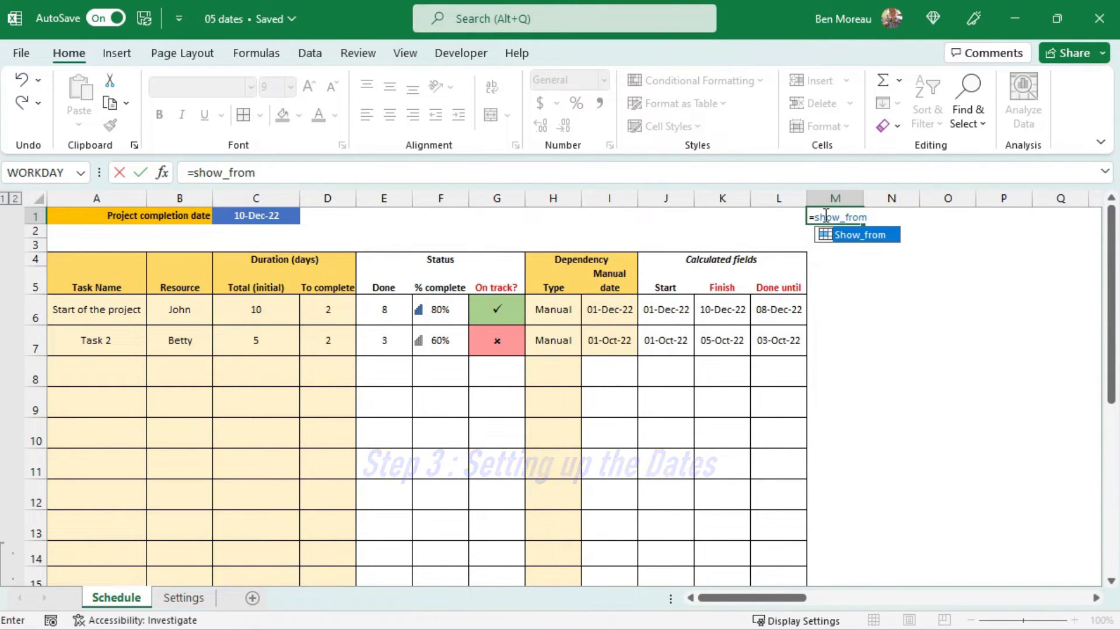
key("ctrl+Return")
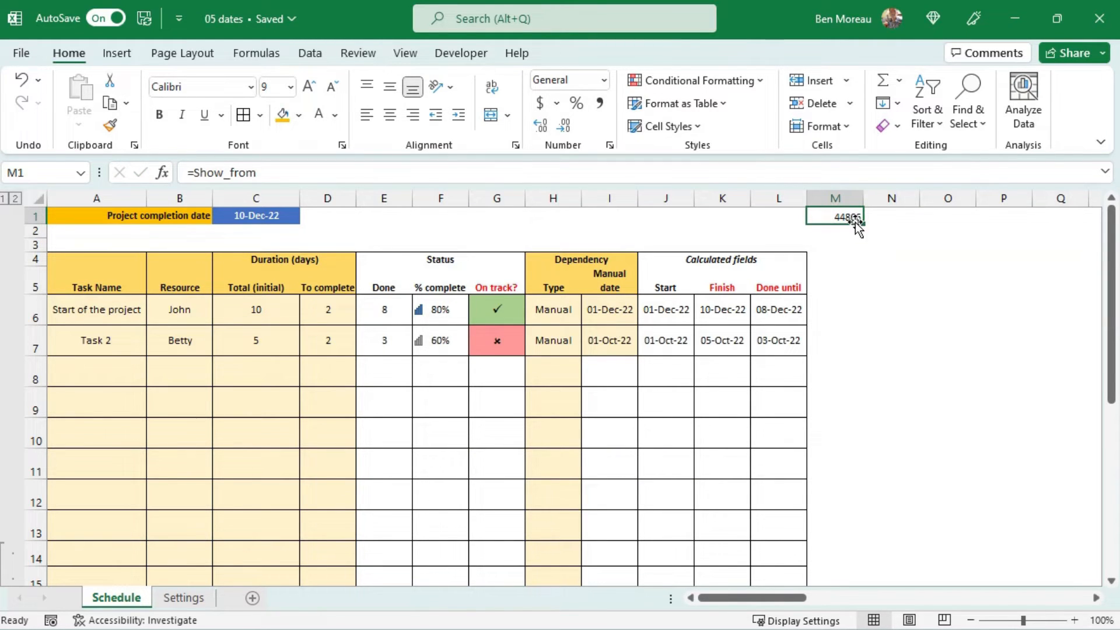
left_click(779, 215)
type("0")
key("Return")
Step: Enter the formula =M1+Days_per_cell in N1 to calculate the next timeline date
key("Up")
key("Right")
type("=")
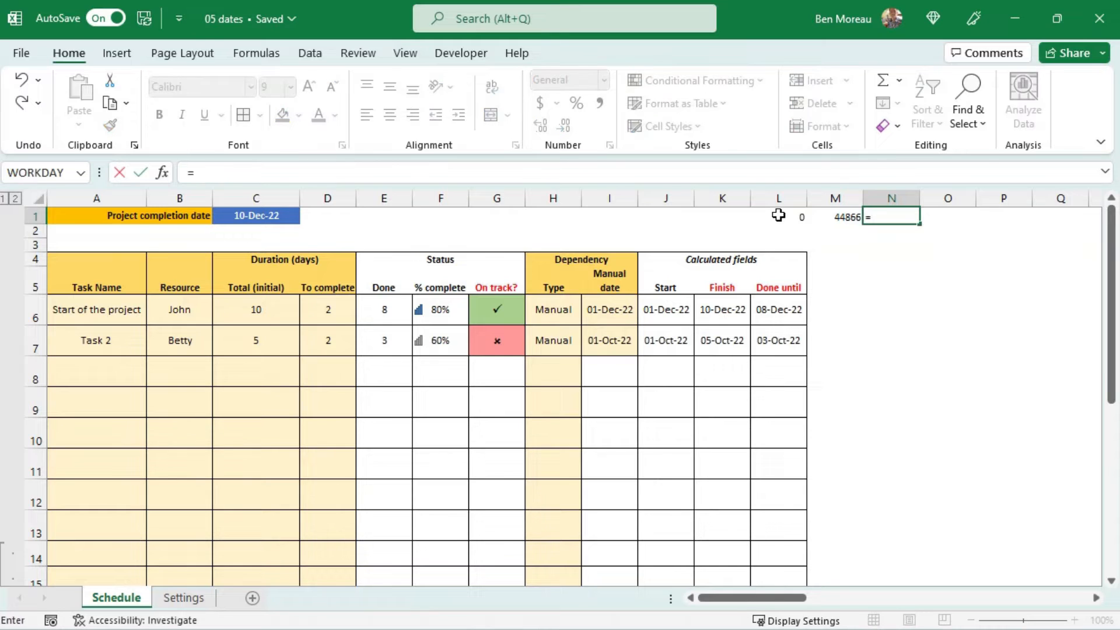
key("Left")
type("+")
left_click_drag(1109, 250, 1109, 422)
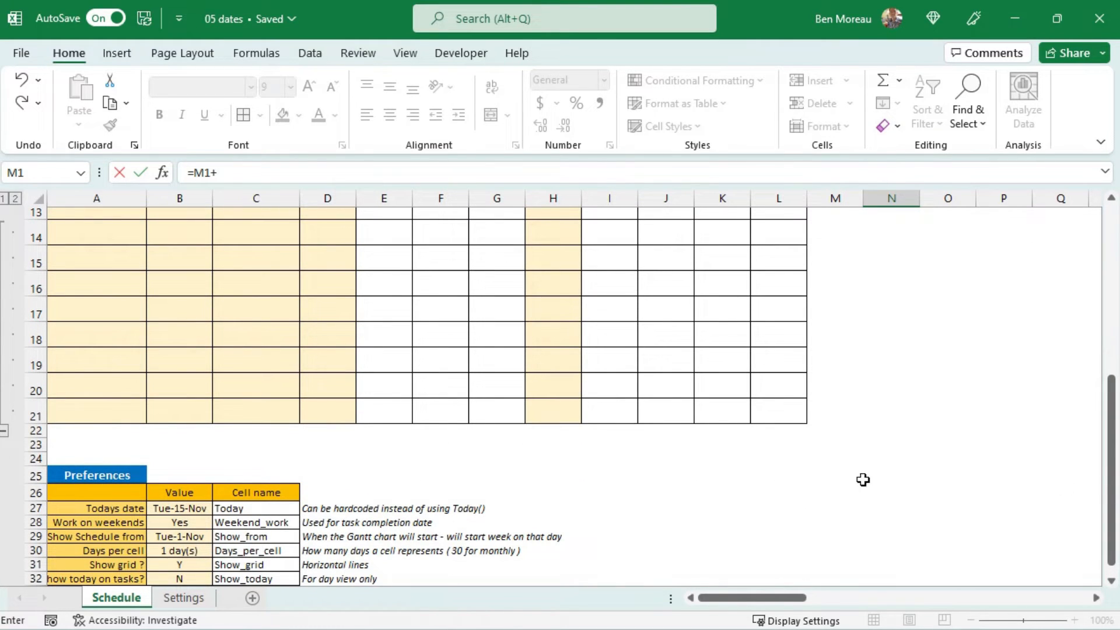
left_click_drag(1111, 402, 1108, 225)
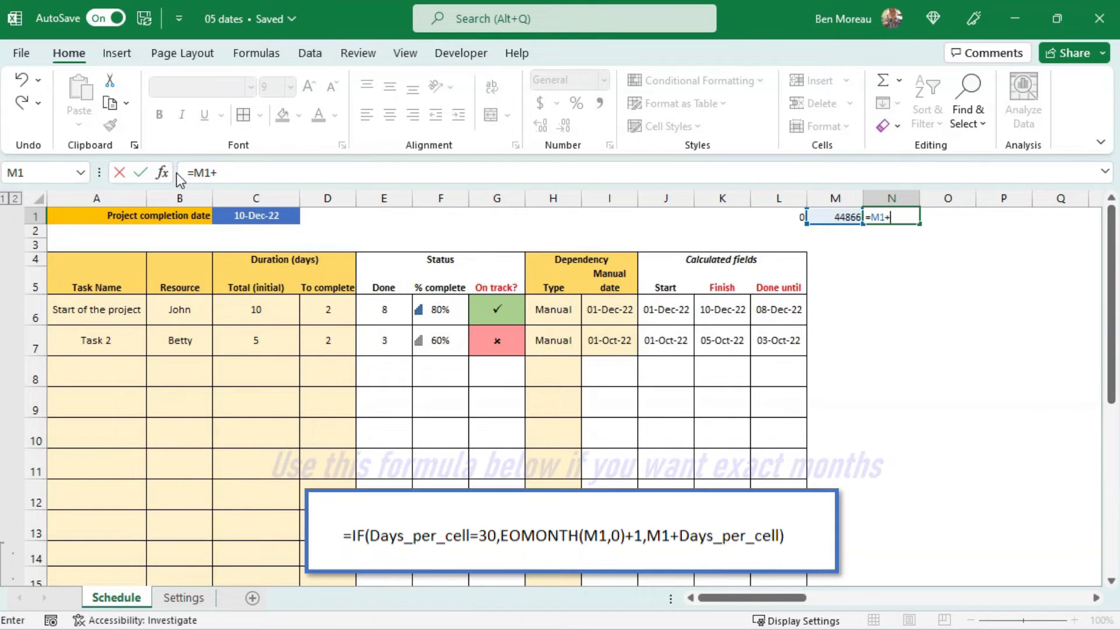
type("days")
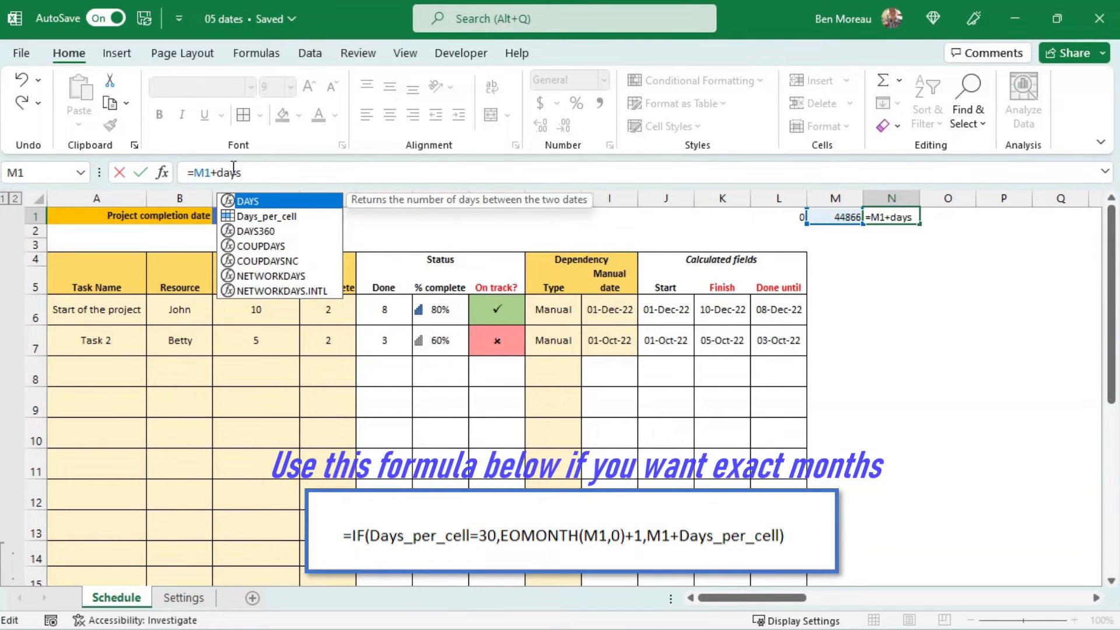
type("_per_cell")
key("Return")
key("Up")
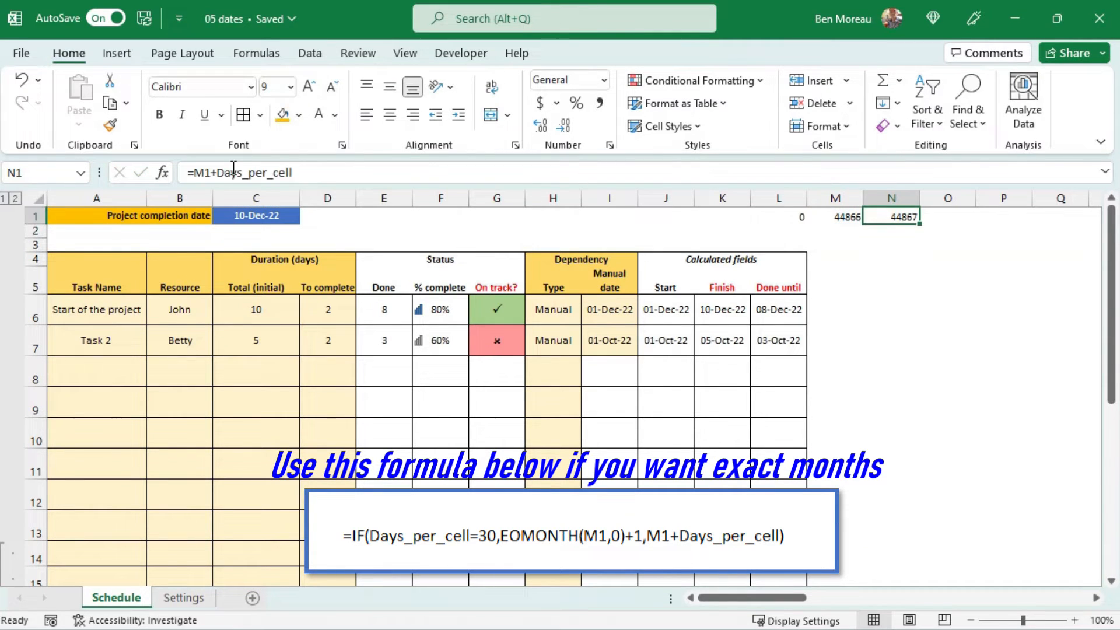
Step: Fill the N1 date formula across row 1 through BM1 and return to M1
mouse_move(920, 224)
left_mouse_down()
mouse_move(893, 219)
mouse_move(1058, 220)
mouse_move(939, 221)
left_mouse_up()
left_click(815, 215)
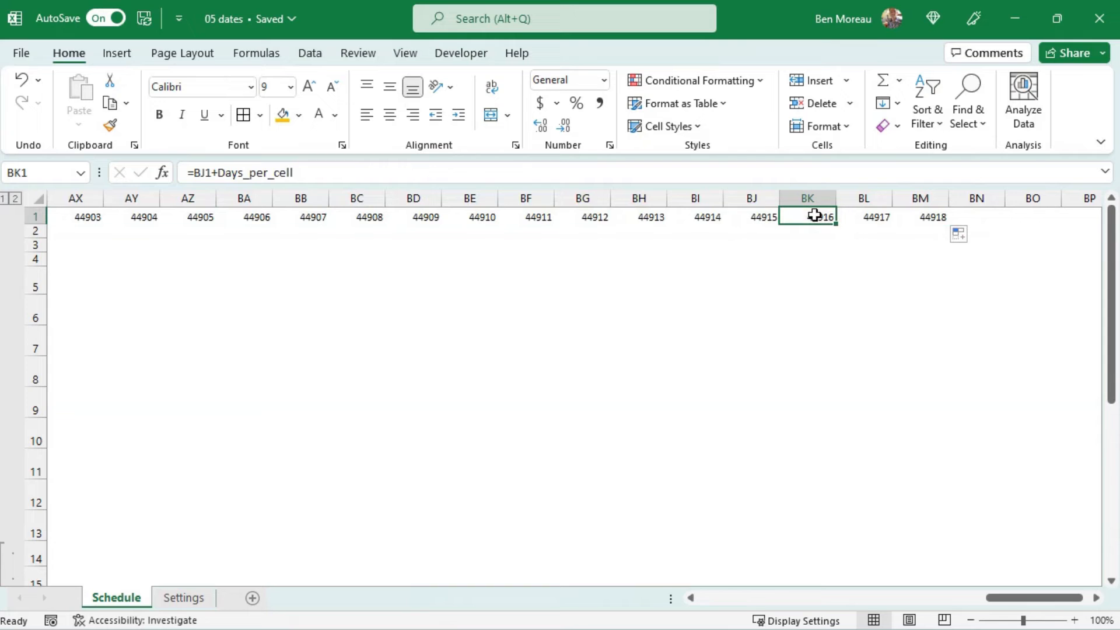
key("Left")
key("Left")
key("Left")
key("Left")
key("Left")
key("Left")
key("Left")
key("Left")
key("Left")
key("Left")
key("Left")
key("Left")
key("Left")
key("Left")
key("Left")
key("Left")
key("Left")
key("Left")
key("Left")
key("Left")
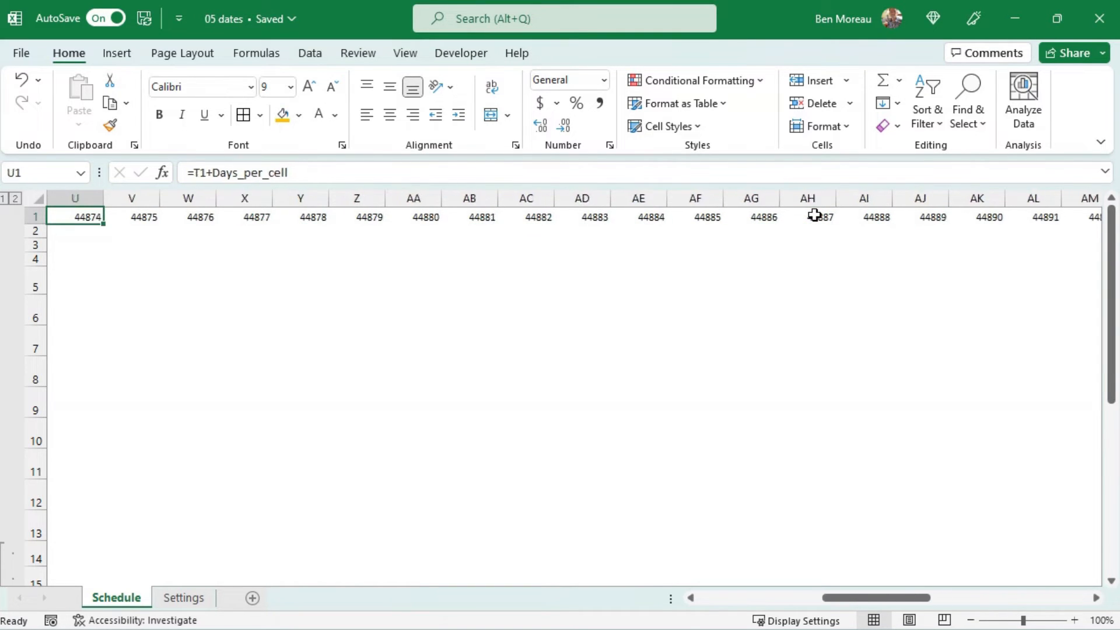
key("Left")
key("Left")
key("Left")
key("Left")
key("Left")
key("Left")
key("Left")
key("Left")
key("Left")
key("Left")
key("Left")
key("Left")
key("Left")
key("Left")
key("Left")
key("Left")
key("Left")
key("Right")
key("Right")
key("Right")
key("Right")
key("Right")
key("Right")
key("Right")
key("Right")
key("Right")
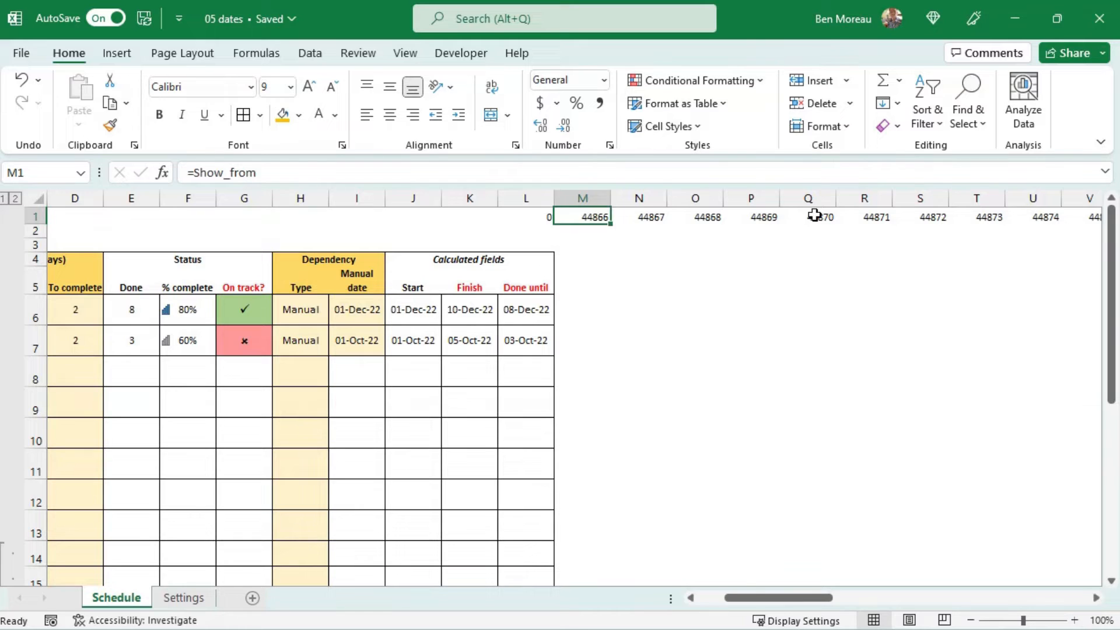
Step: Enter =IF(YEAR(L1)<>YEAR(M1),M1,"") in M2 to show the date only where the year changes
key("Down")
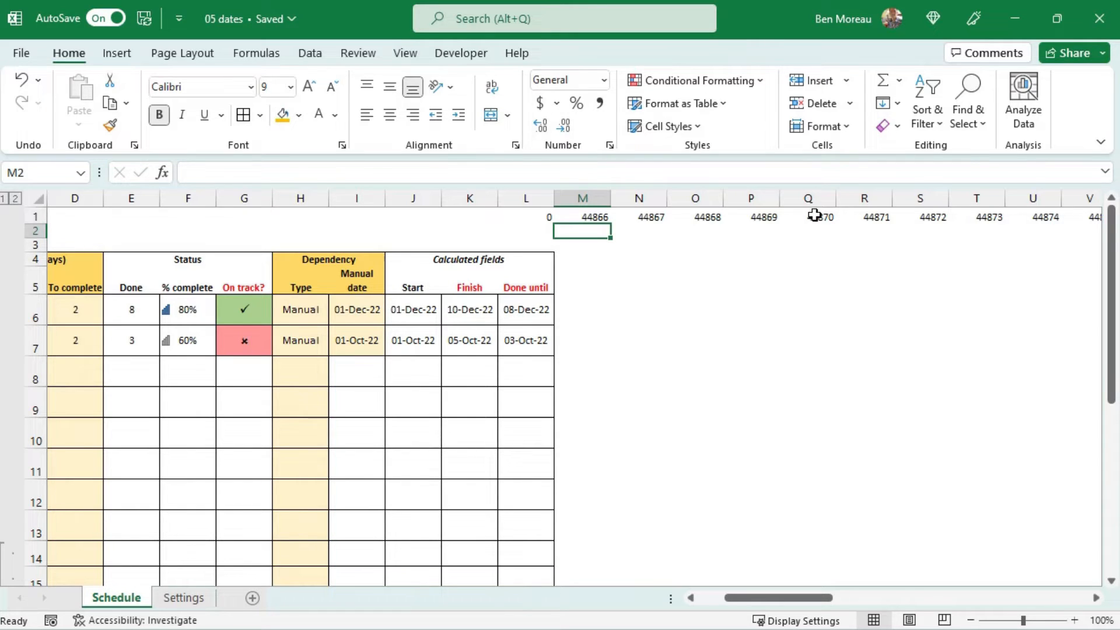
type("=")
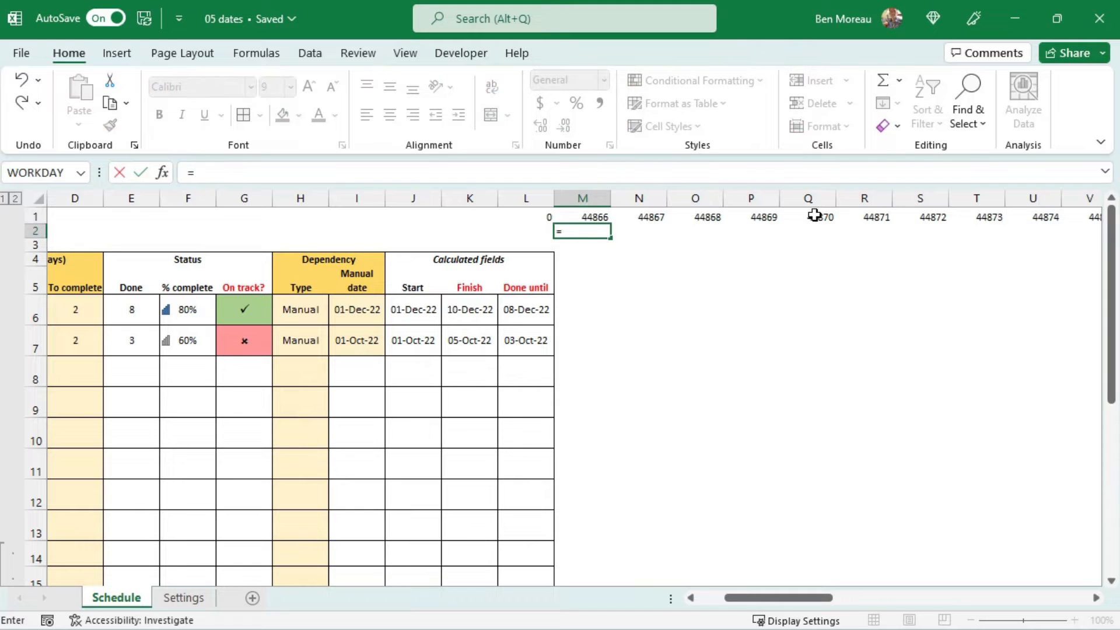
type("if")
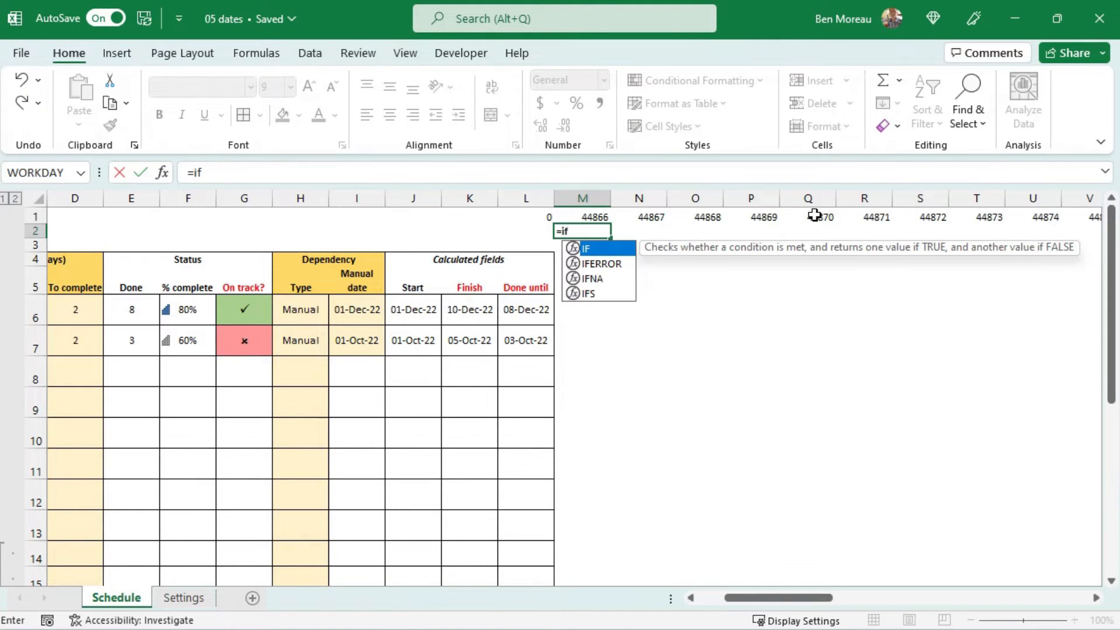
type("(year(")
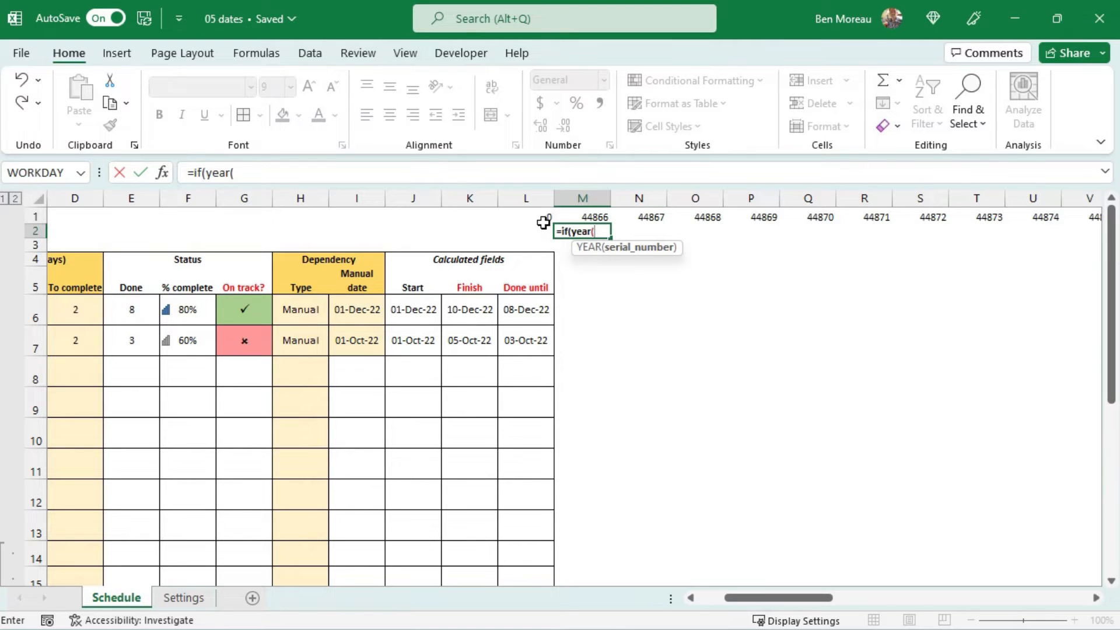
left_click(542, 217)
type(")<>")
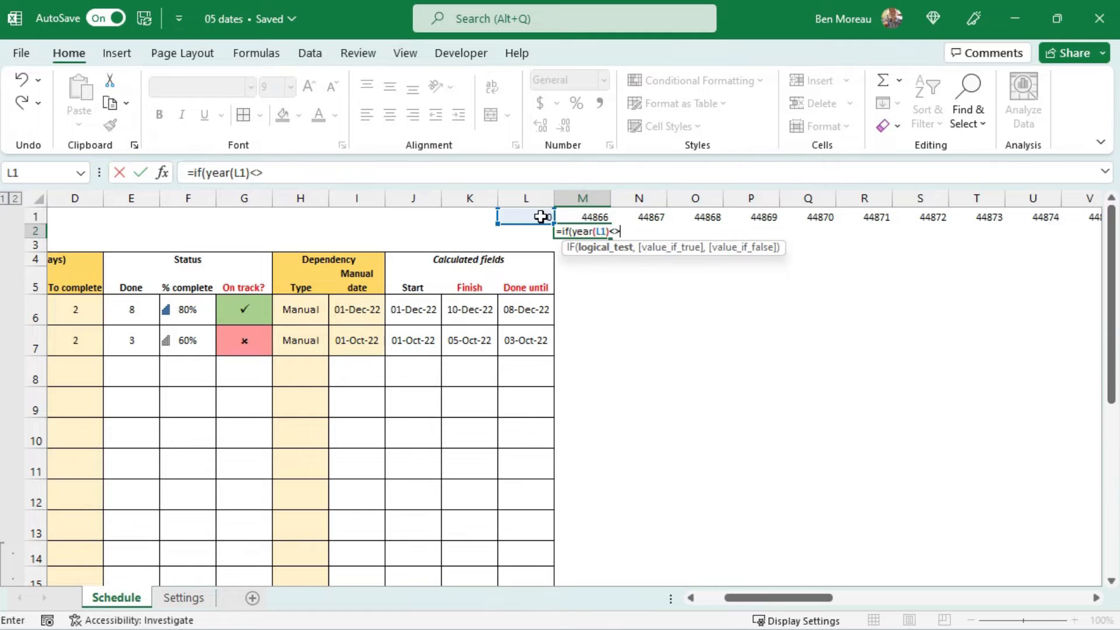
left_click(598, 216)
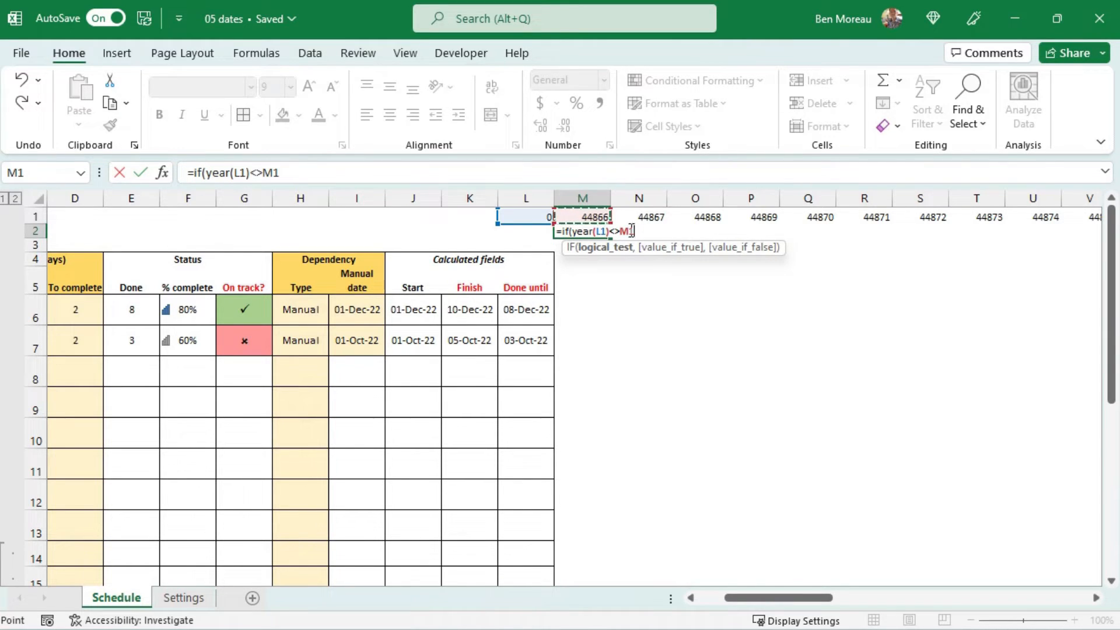
left_click(624, 227)
type("year(")
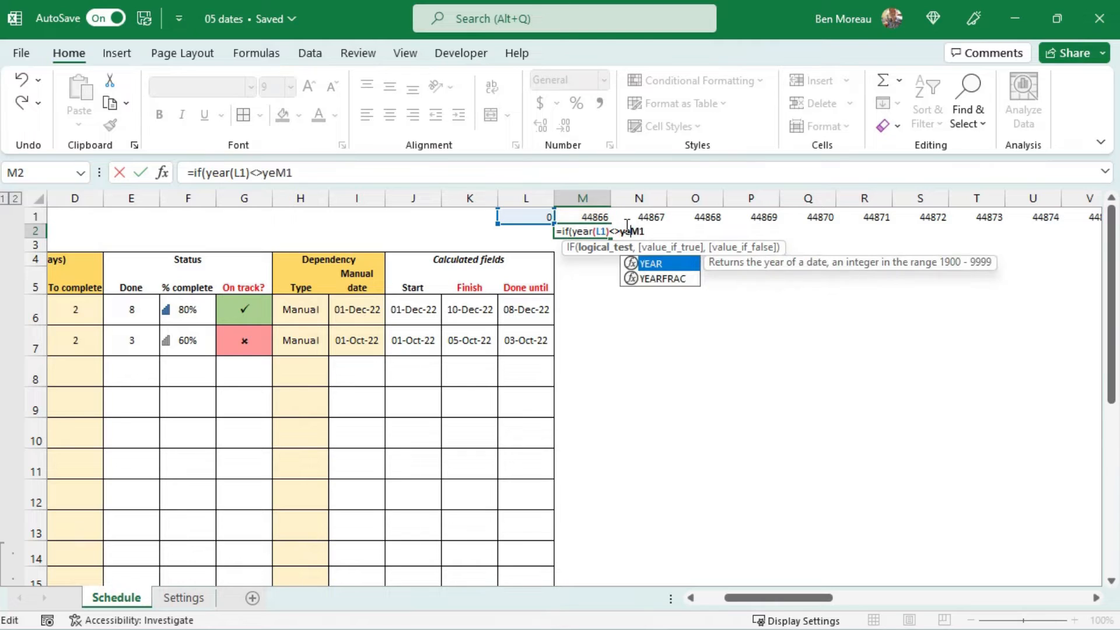
left_click(660, 231)
type("),")
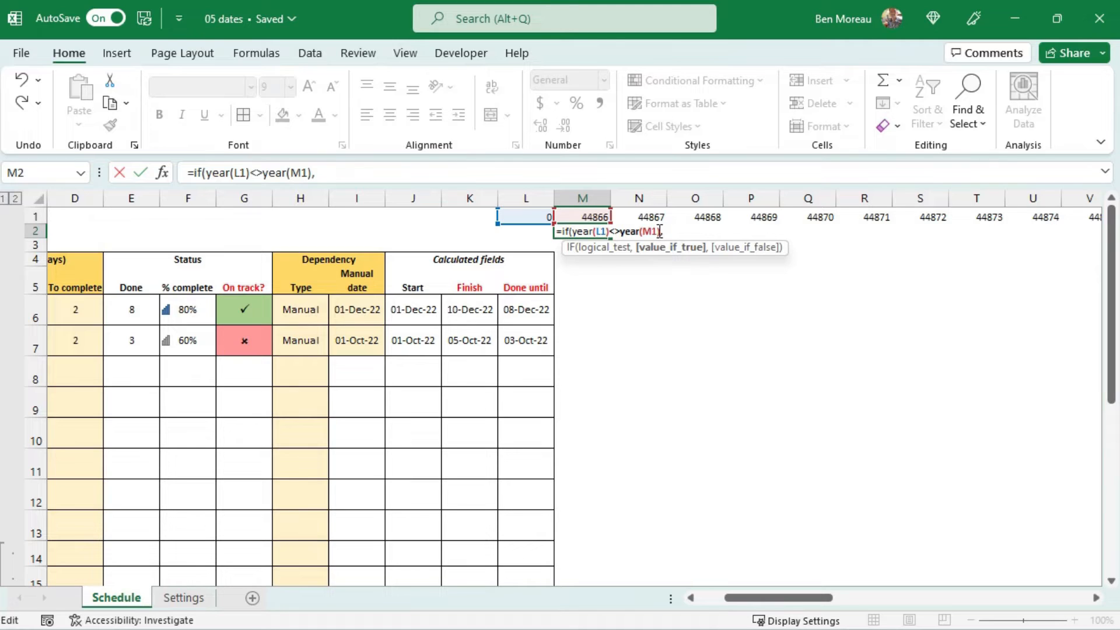
left_click(590, 216)
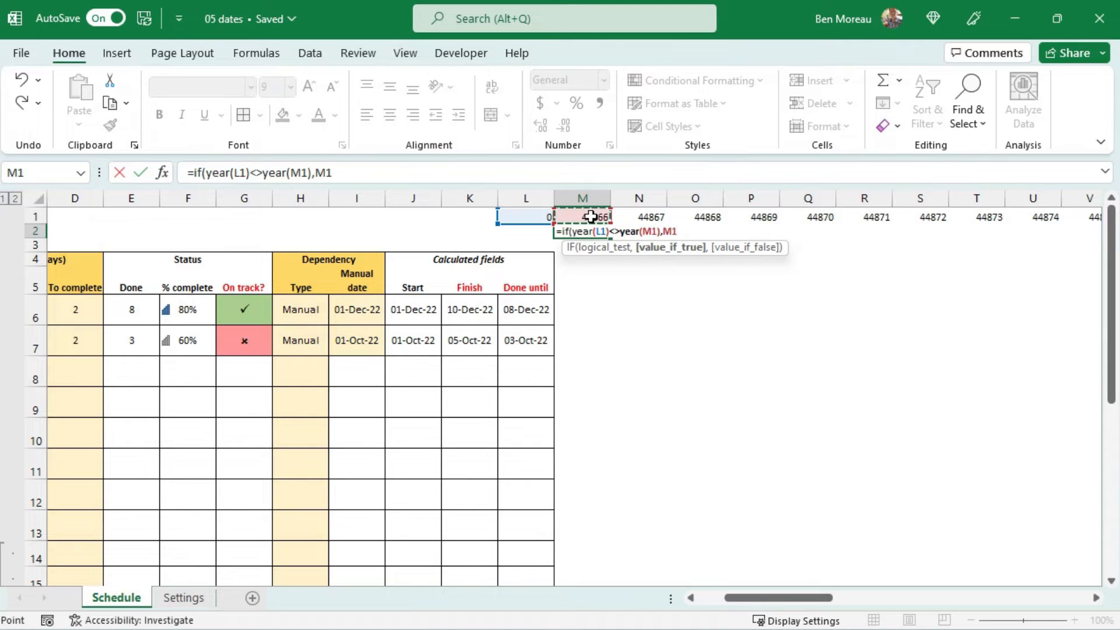
type(",\"\")")
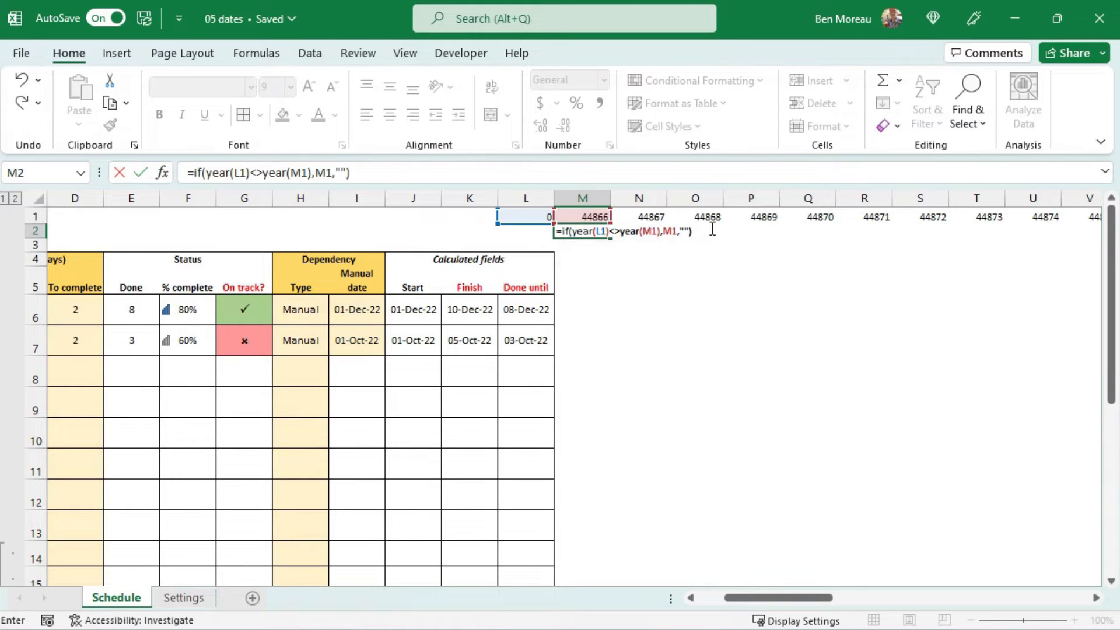
key("Return")
key("Up")
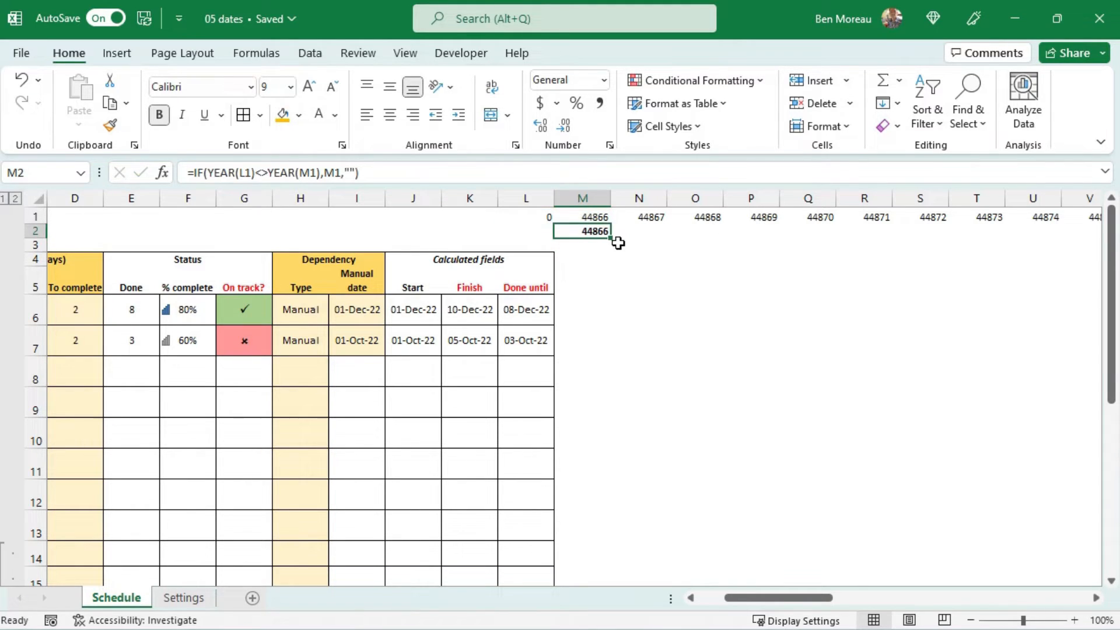
Step: Fill the year-change formula from M2 across row 2 of the timeline and return to M2
left_click_drag(612, 238, 670, 259)
key("Left")
key("Left")
key("Left")
key("Left")
key("Left")
key("Left")
key("Left")
key("Left")
key("Left")
key("Left")
key("Left")
key("Left")
key("Left")
key("Left")
key("Left")
key("Left")
key("Left")
key("Left")
key("Left")
key("Left")
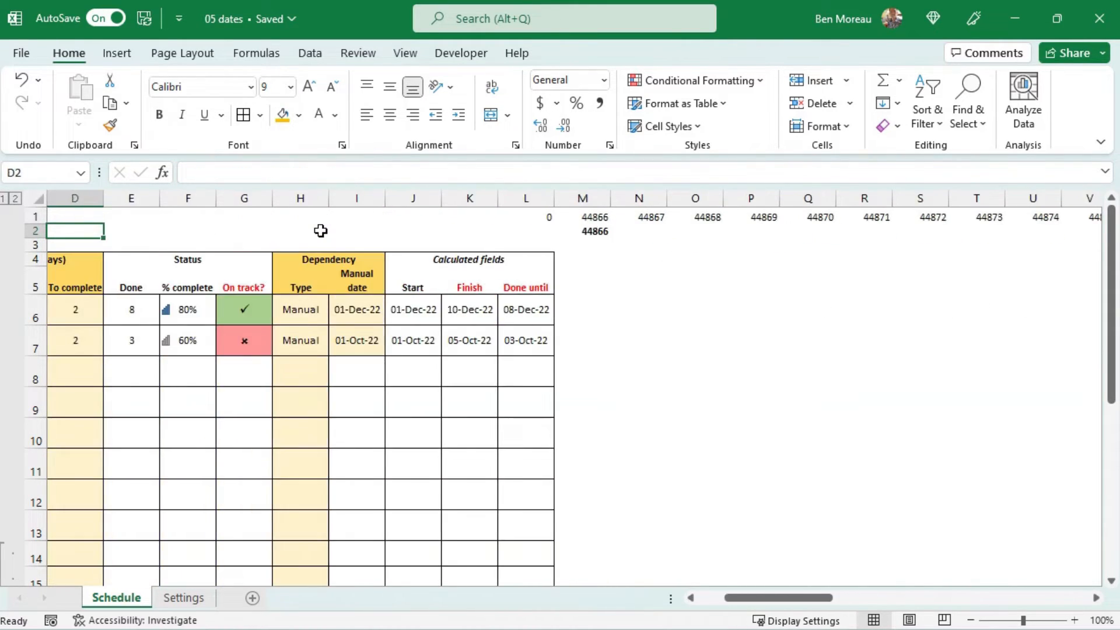
key("Right")
key("Right")
key("Right")
key("Right")
key("Right")
key("Right")
key("Right")
key("Right")
key("Right")
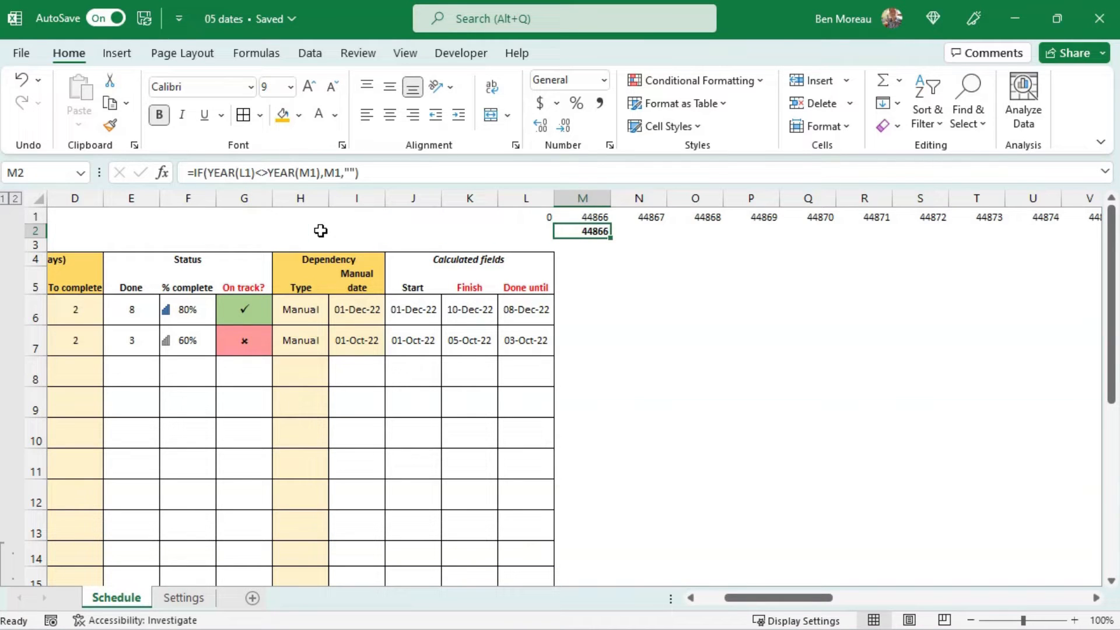
Step: Apply the custom number format yyyy to the year header in M2
right_click(592, 236)
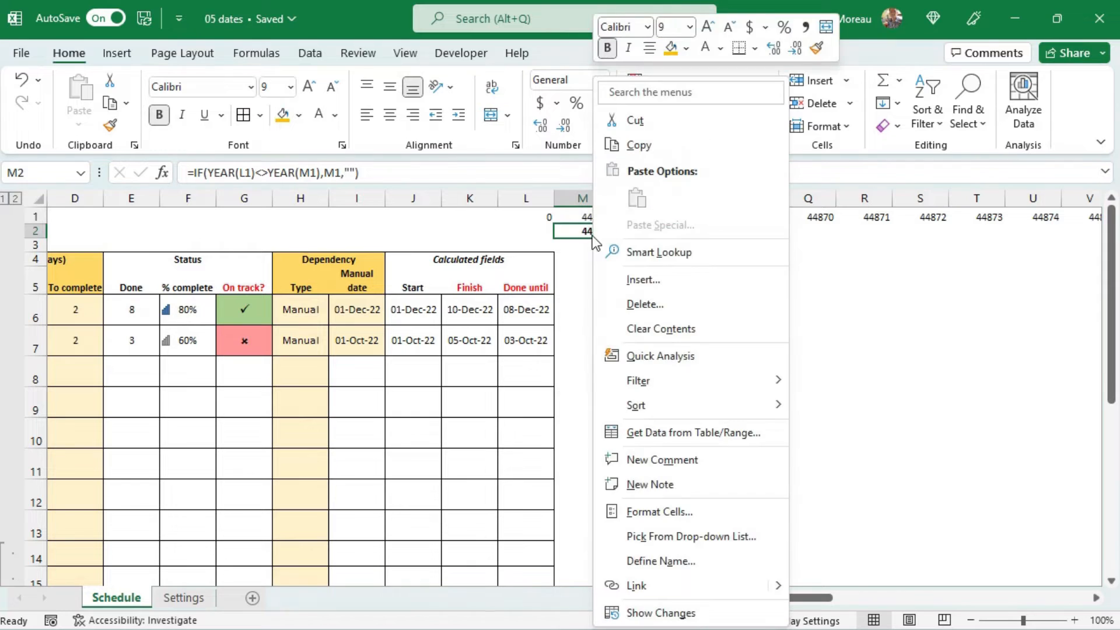
left_click(681, 513)
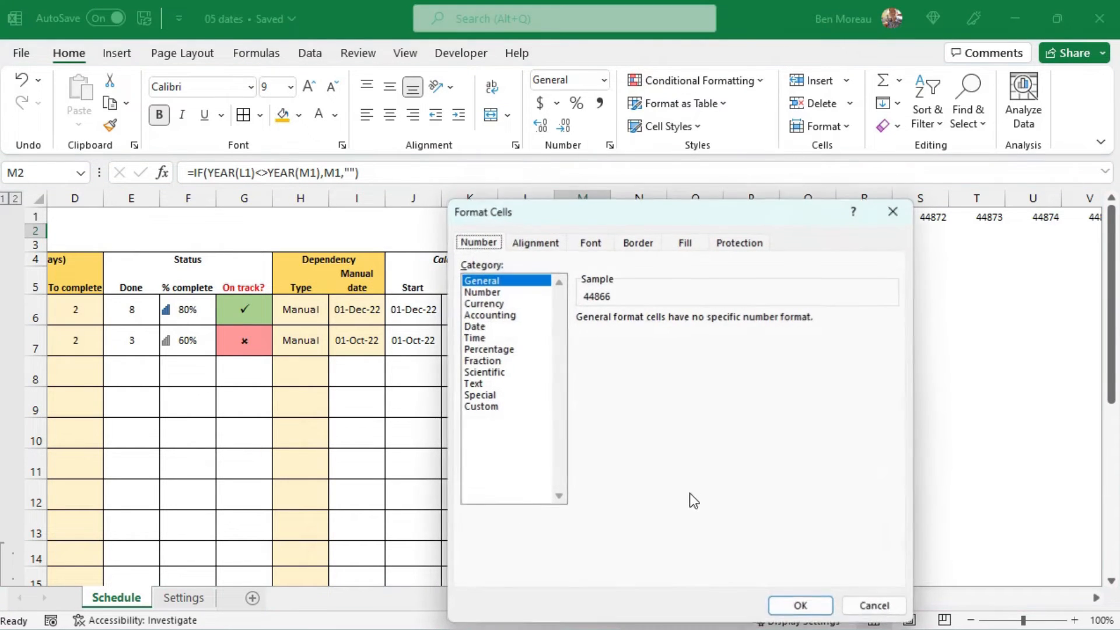
left_click(495, 407)
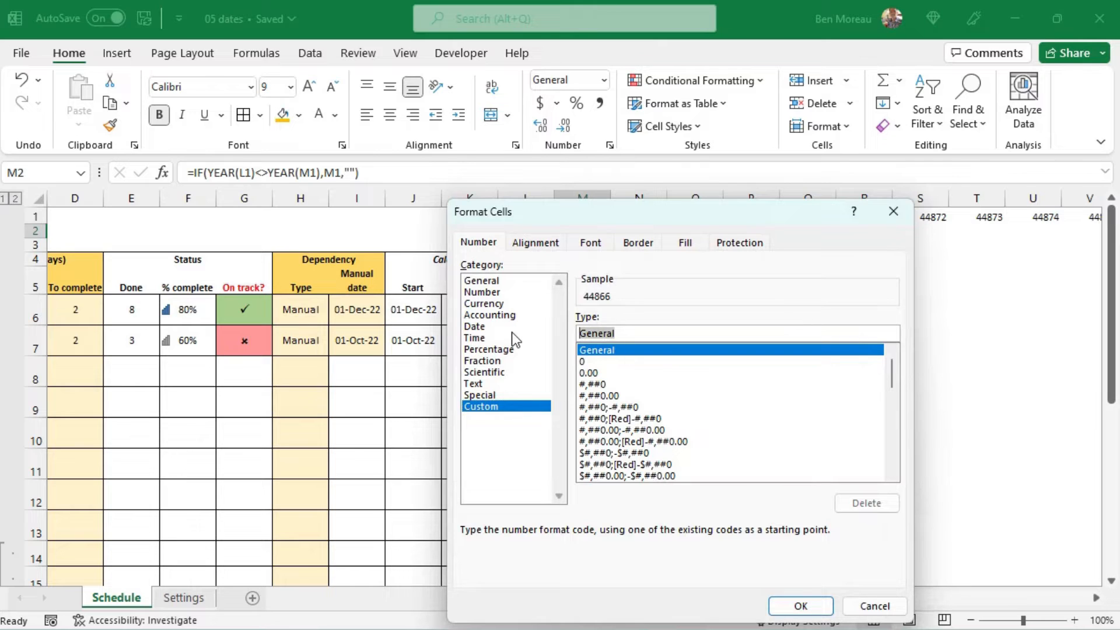
type("yyyy")
key("Return")
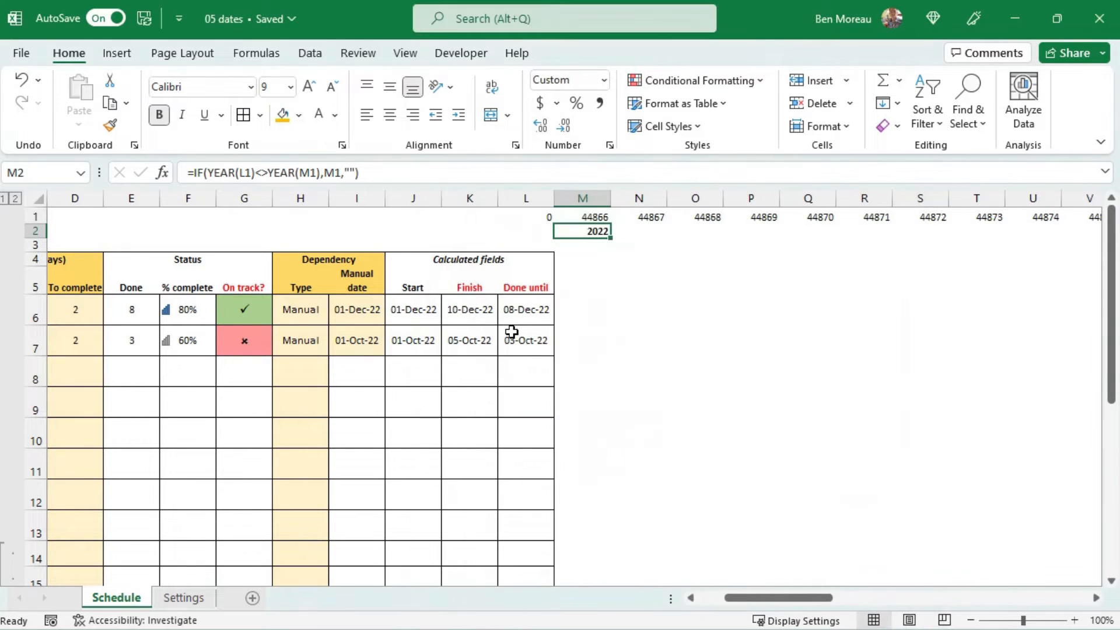
Step: Enter =IF(MONTH(L1)<>MONTH(M1),M1,"") in M3 to show the date only where the month changes
left_click(592, 243)
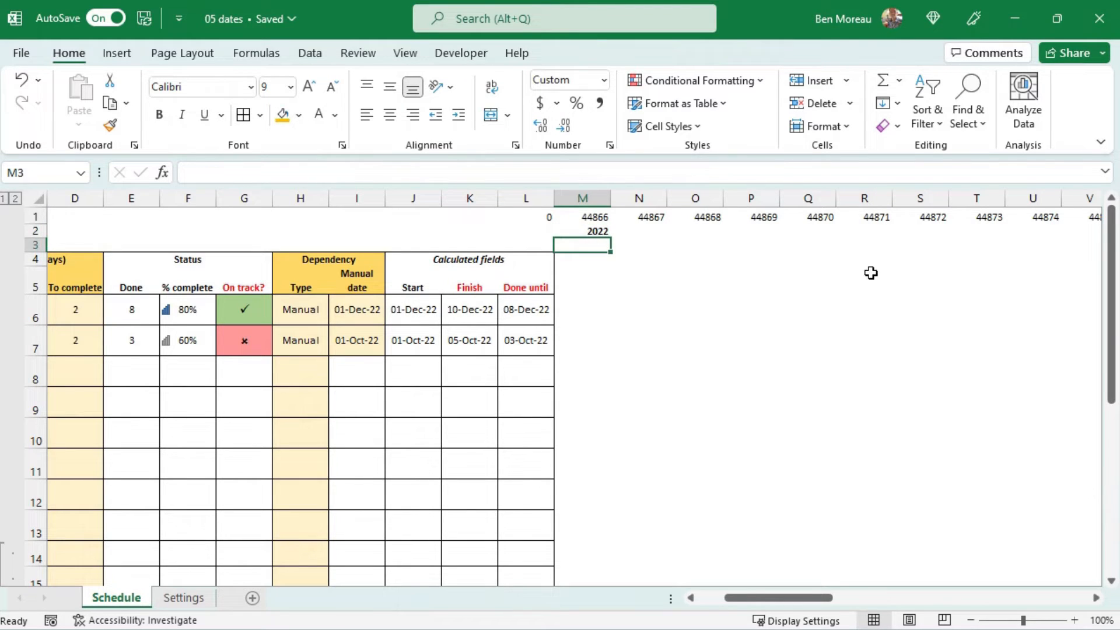
left_click(601, 232)
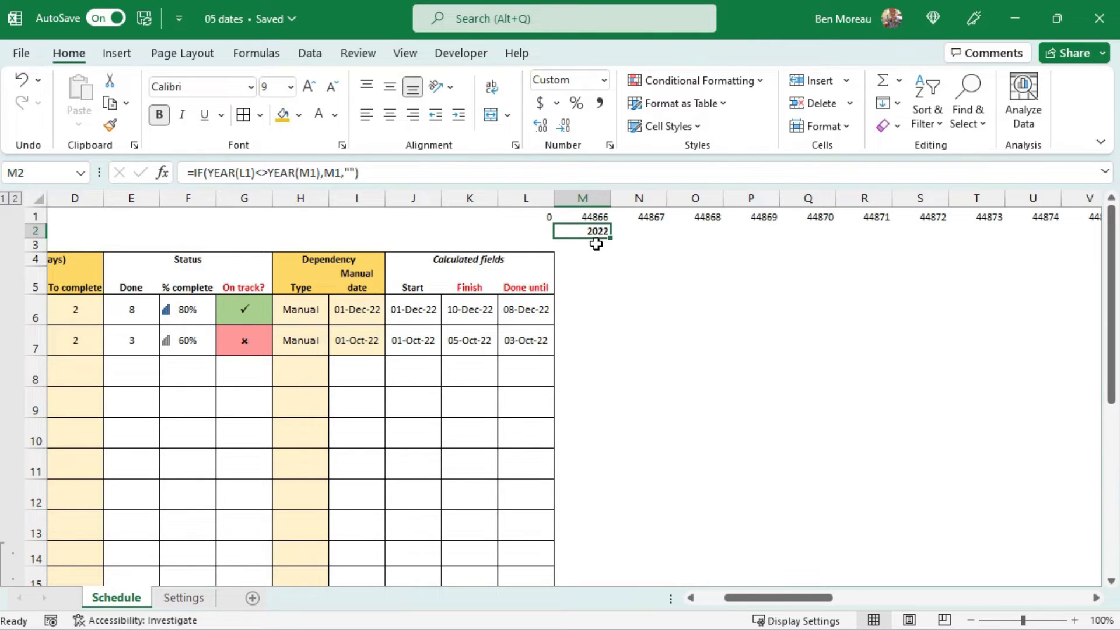
left_click(596, 244)
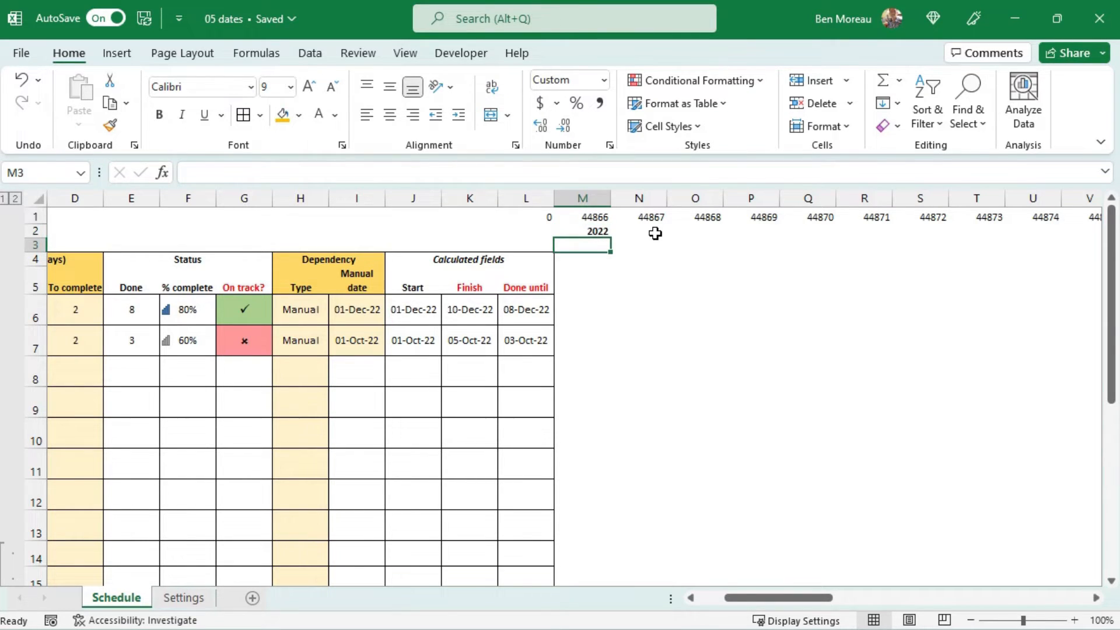
type("=if(month(")
left_click(547, 216)
type(")")
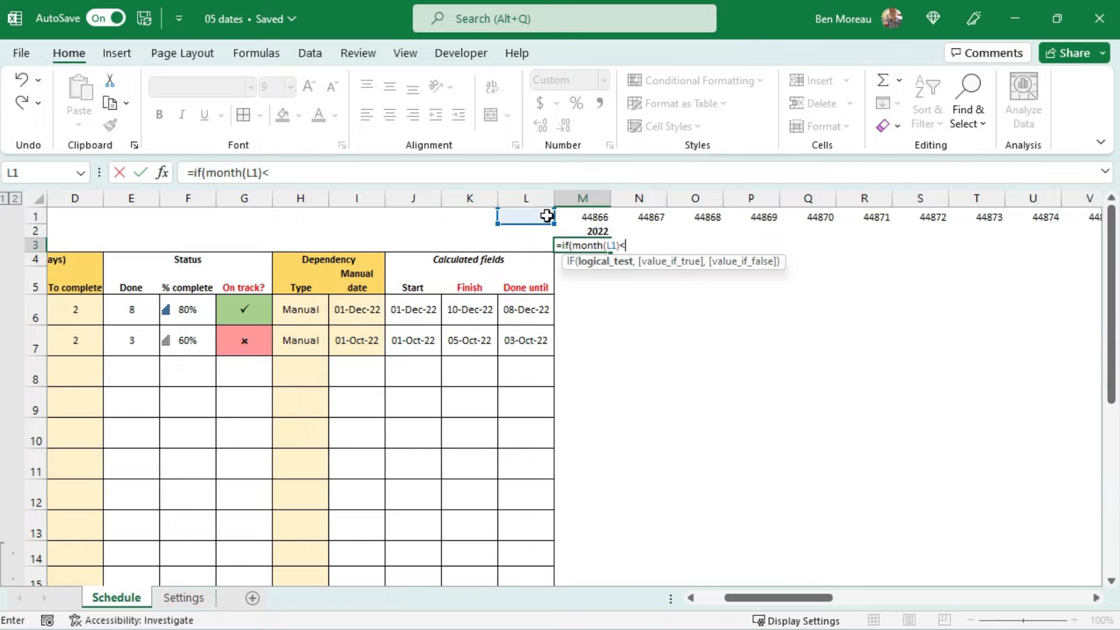
type("<>Month(")
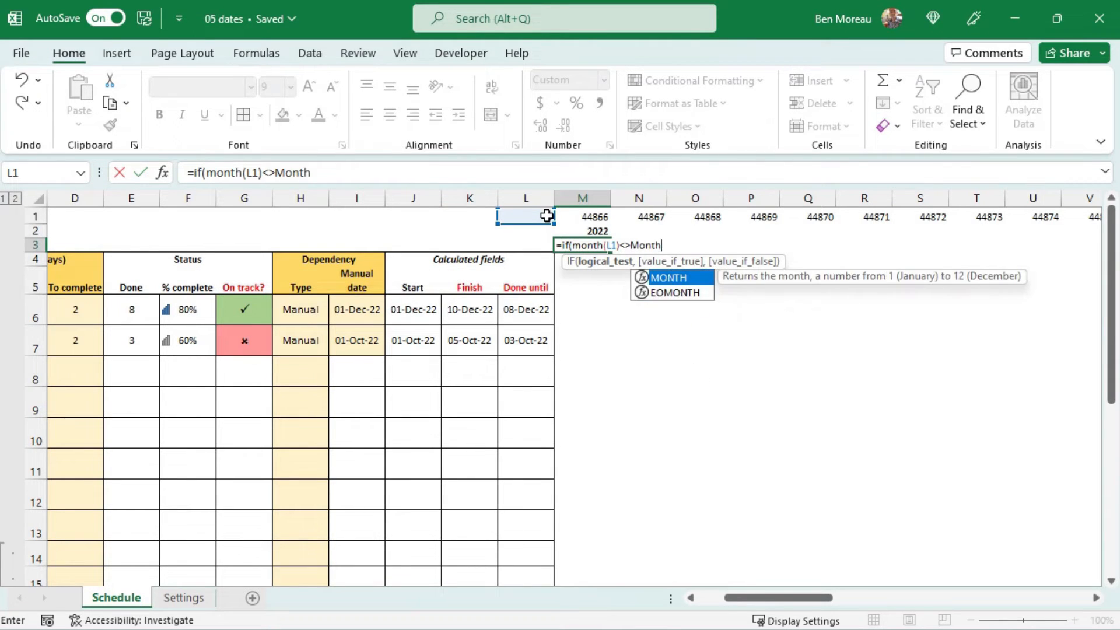
left_click(593, 216)
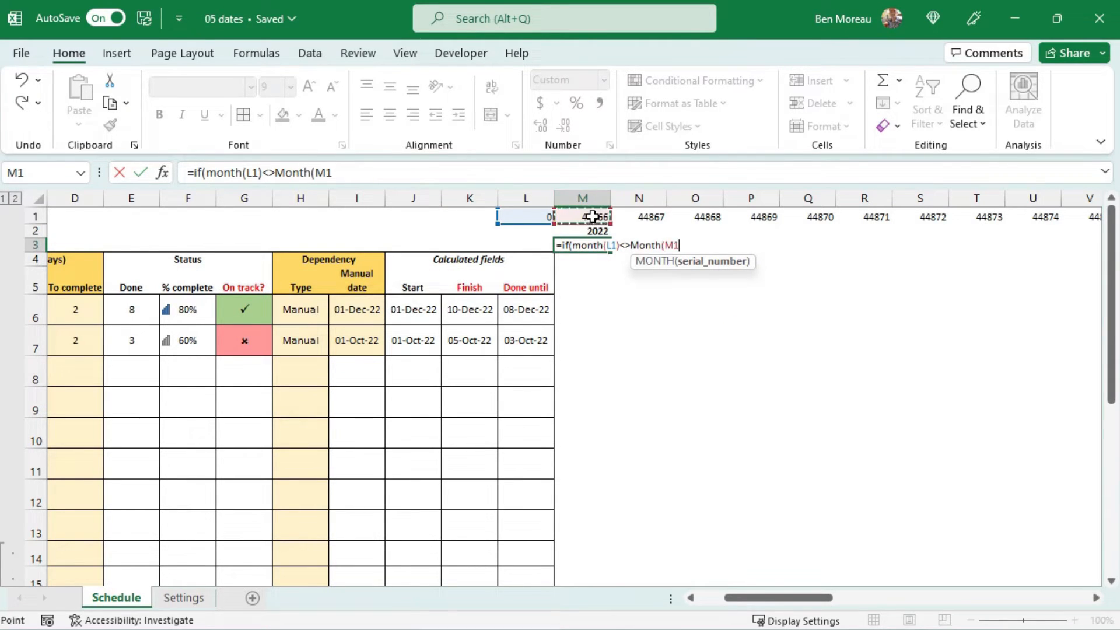
type("),")
left_click(593, 216)
type(",")
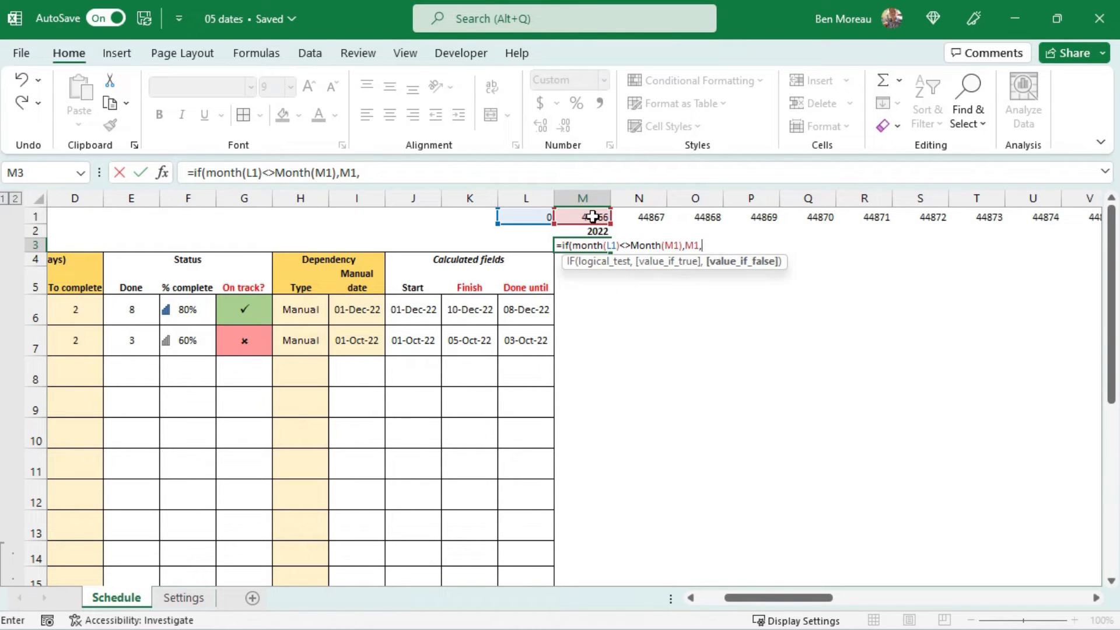
type("\"\")")
key("Return")
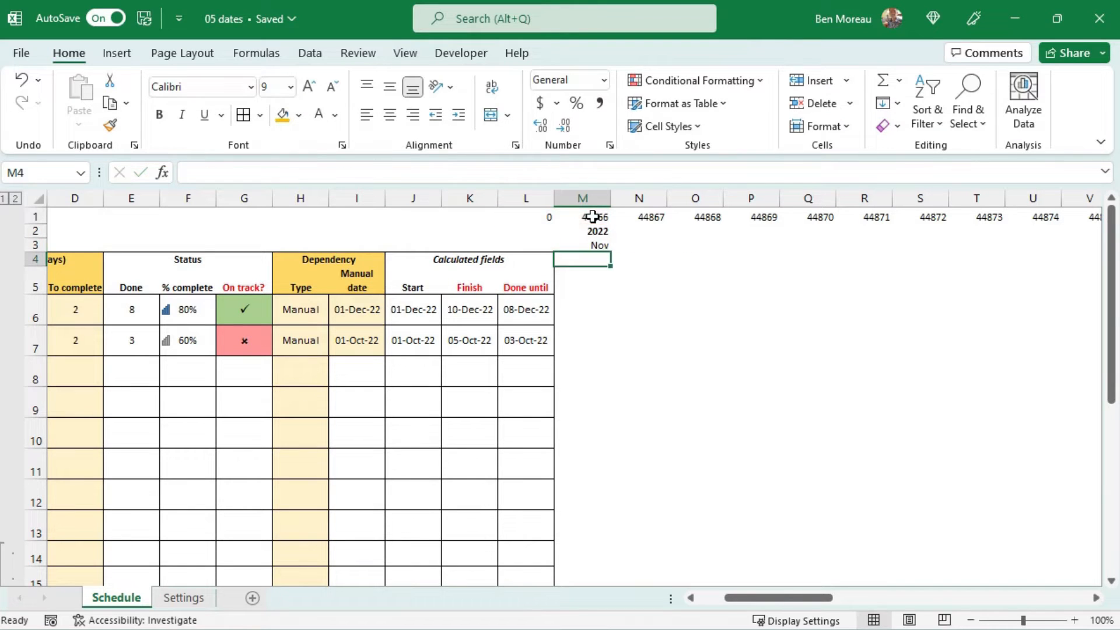
Step: Fill the month-change formula from M3 across row 3 through BM3 and return to M3
left_click(604, 245)
left_click_drag(611, 255, 1007, 251)
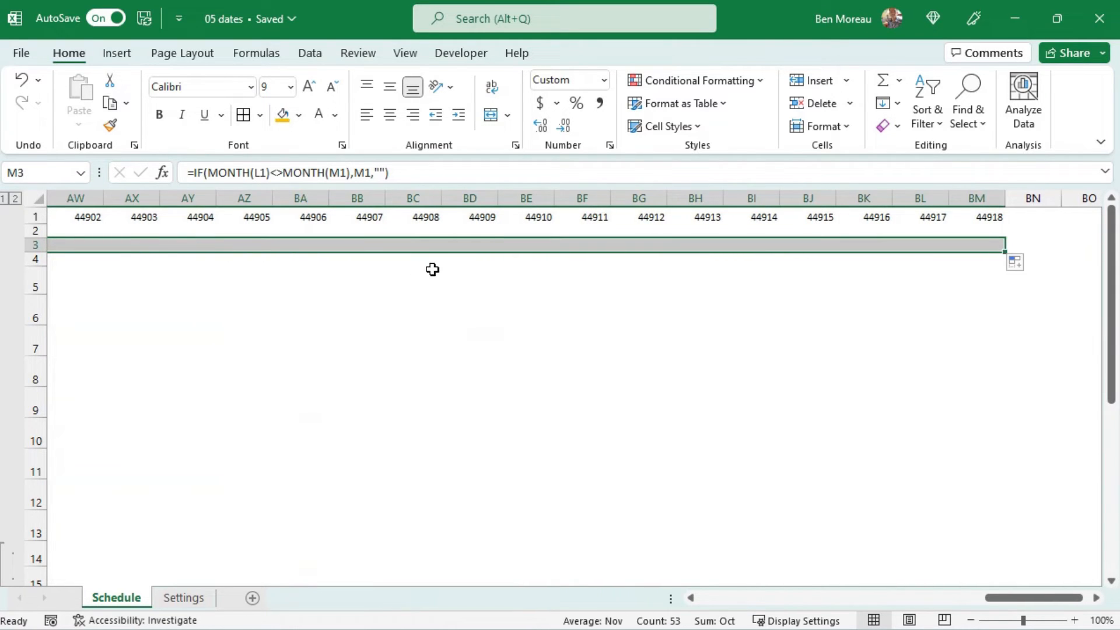
left_click(364, 244)
key("Left")
key("Left")
key("Left")
key("Left")
key("Left")
key("Left")
key("Left")
key("Left")
key("Left")
key("Left")
key("Left")
key("Left")
key("Left")
key("Left")
key("Left")
key("Left")
key("Left")
key("Left")
key("Left")
key("Left")
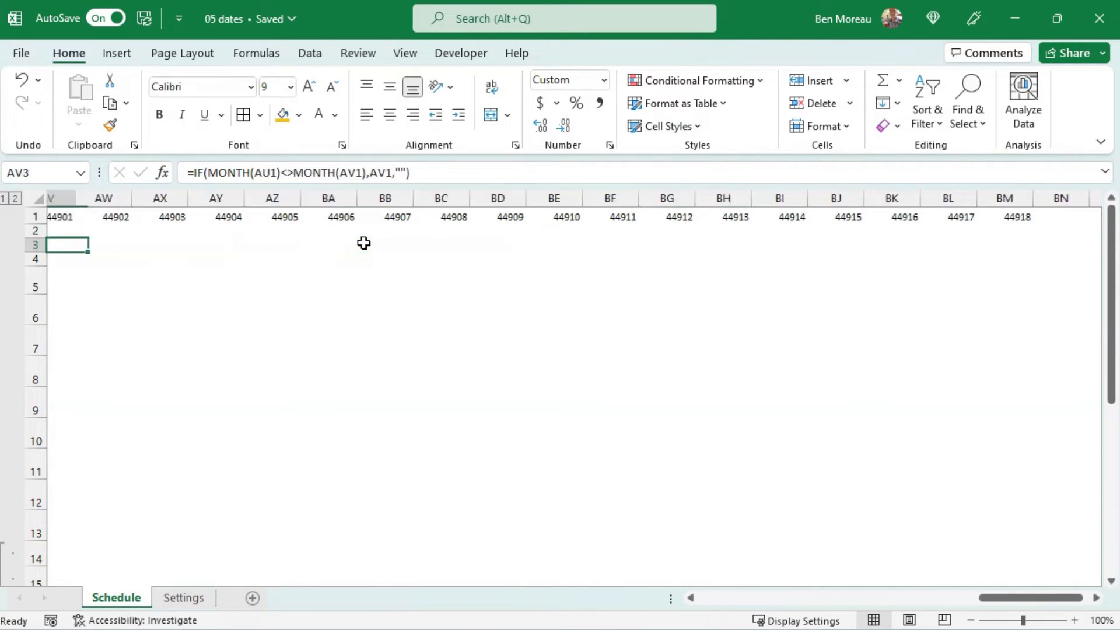
key("Left")
key("Left")
key("Left")
key("Left")
key("Left")
key("Left")
key("Left")
key("Left")
key("Left")
key("Left")
key("Left")
key("Left")
key("Left")
key("Left")
key("Left")
key("Left")
key("Left")
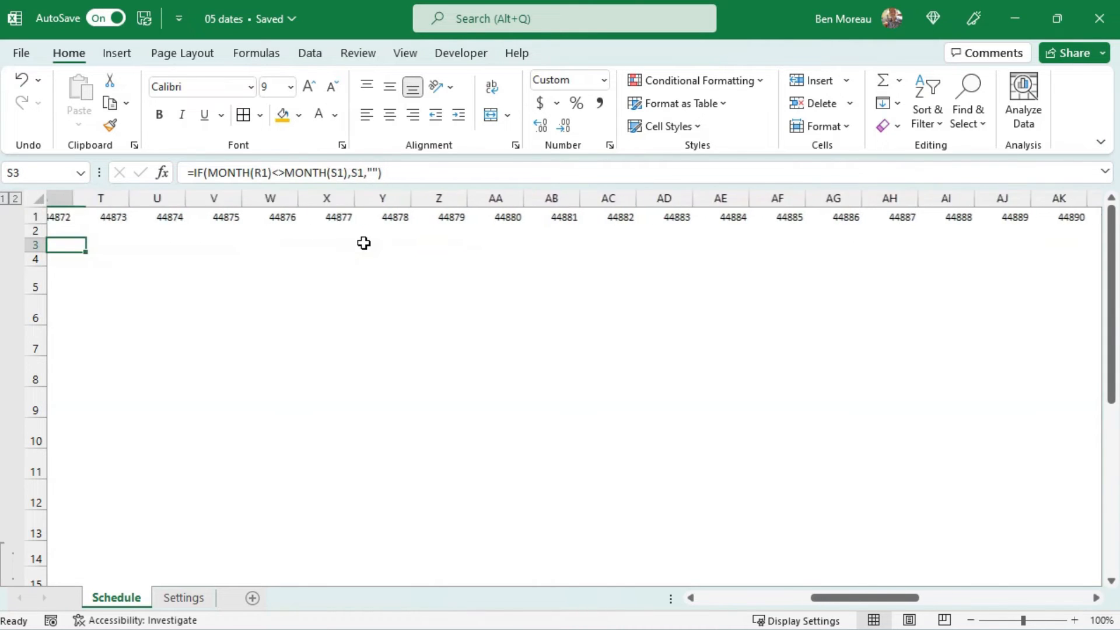
key("Left")
key("Left")
key("Left")
key("Left")
key("Left")
key("Left")
key("Right")
key("Right")
key("Right")
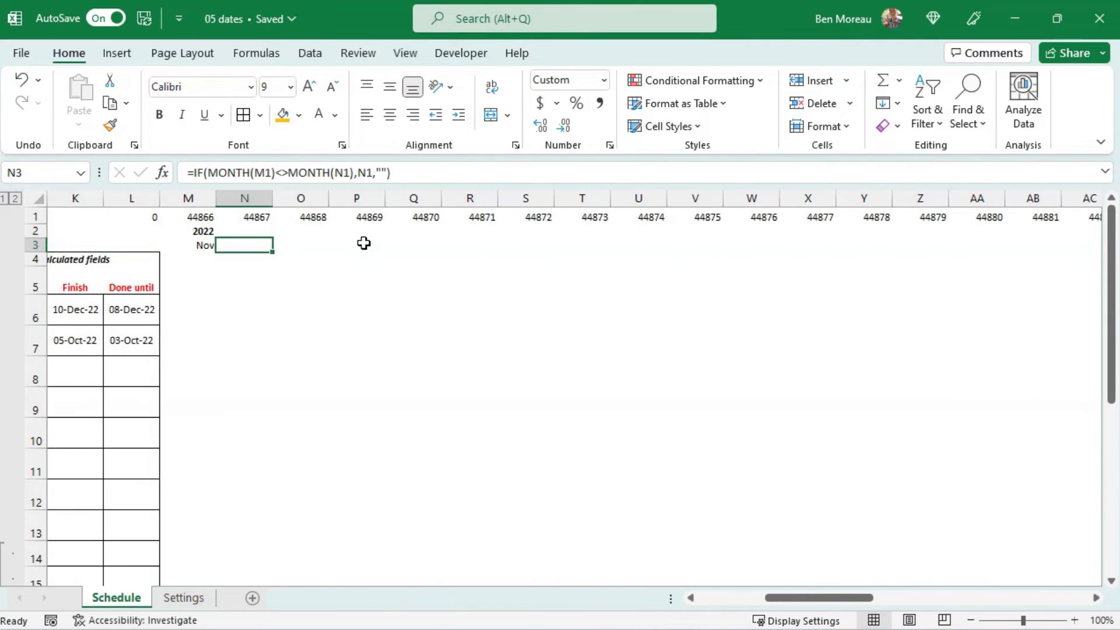
key("Left")
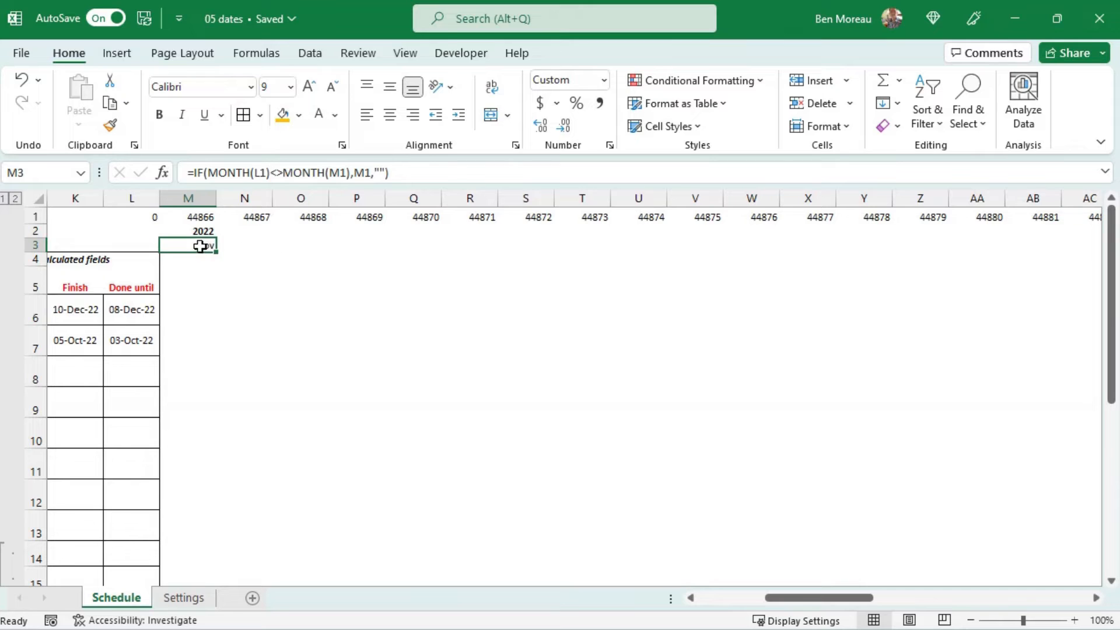
Step: Check the custom number format of M3 and accept the mmm code
right_click(199, 245)
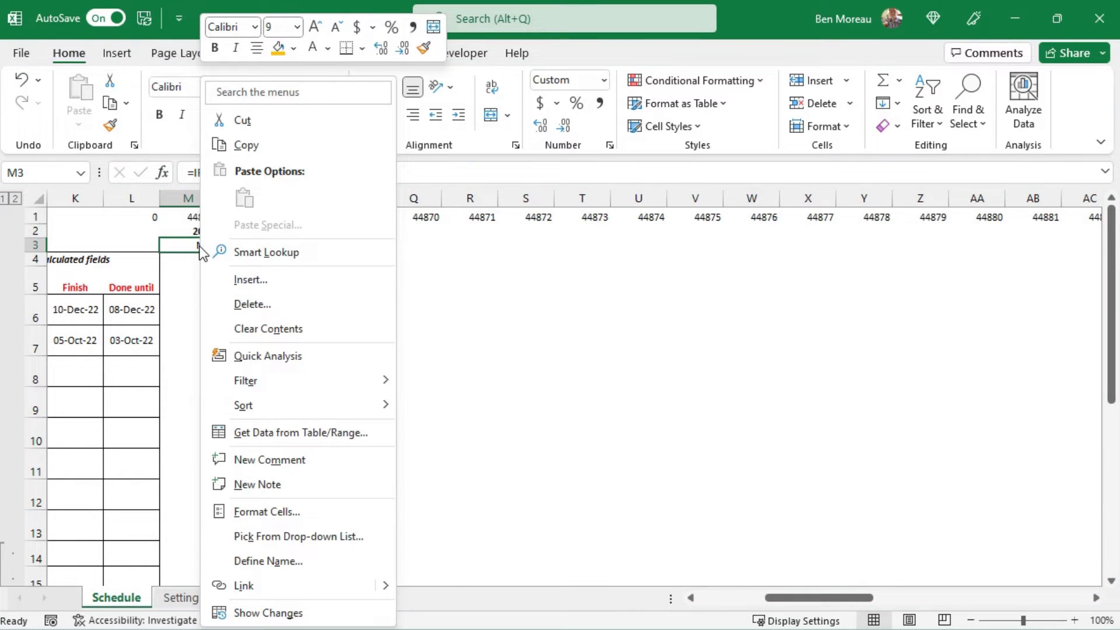
left_click(241, 513)
left_click(164, 334)
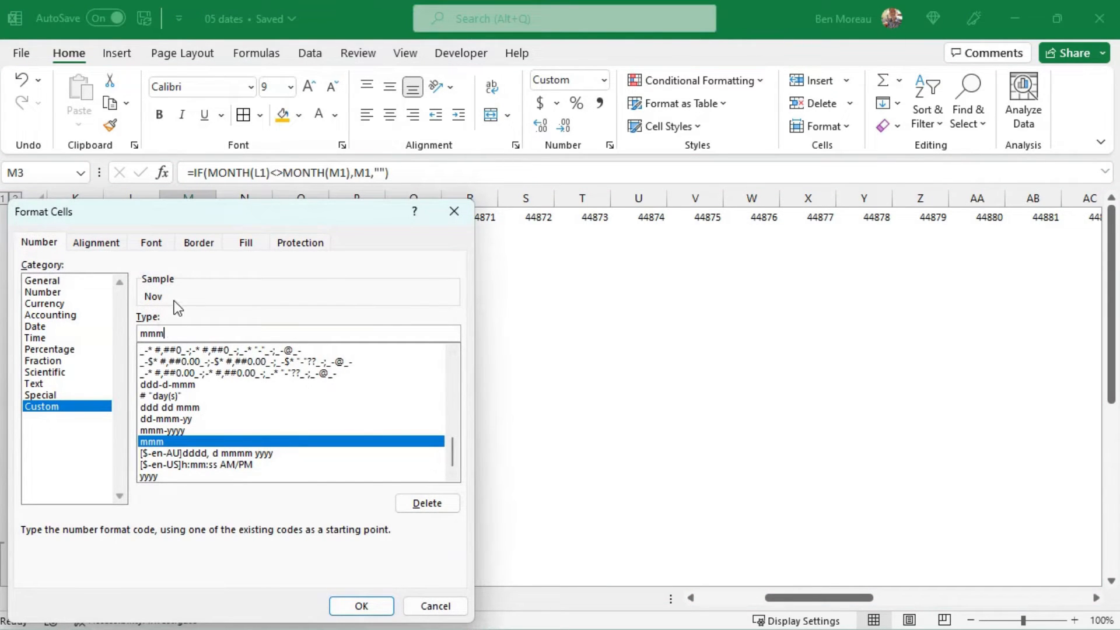
left_click(361, 607)
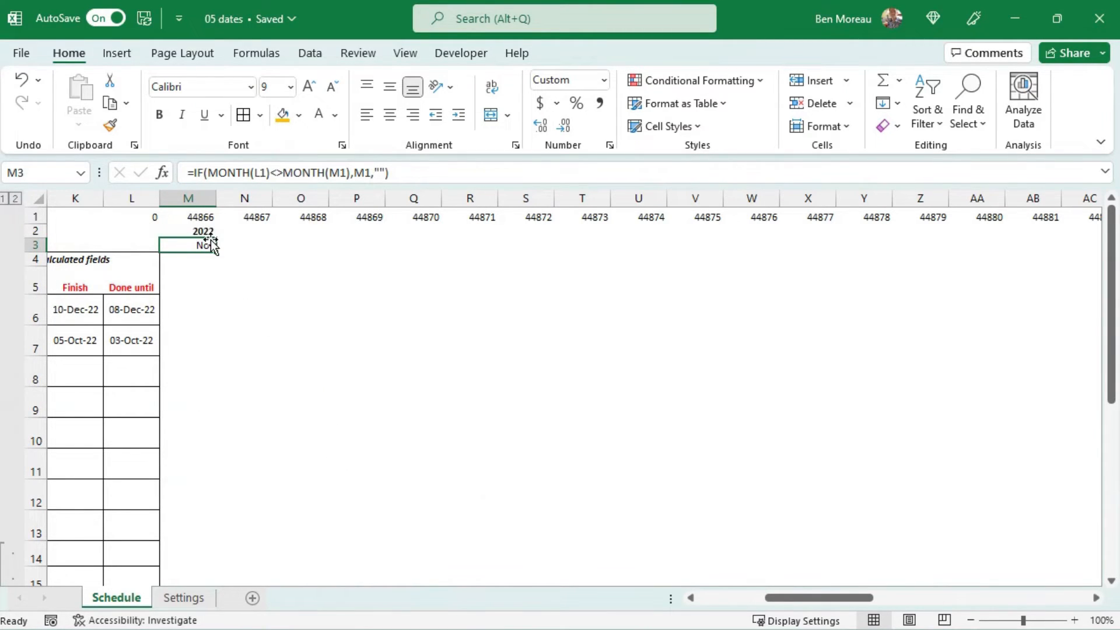
Step: Enter the formula =M1 in both M4 and M5 to repeat the timeline date
key("Down")
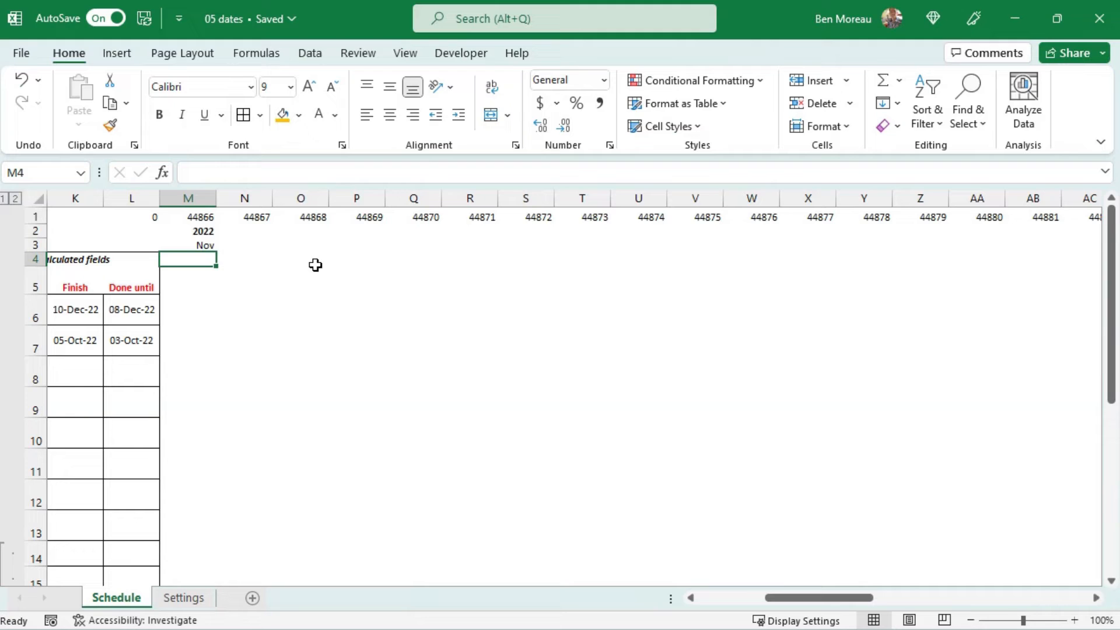
type("=")
key("Up")
key("Up")
key("Up")
key("Return")
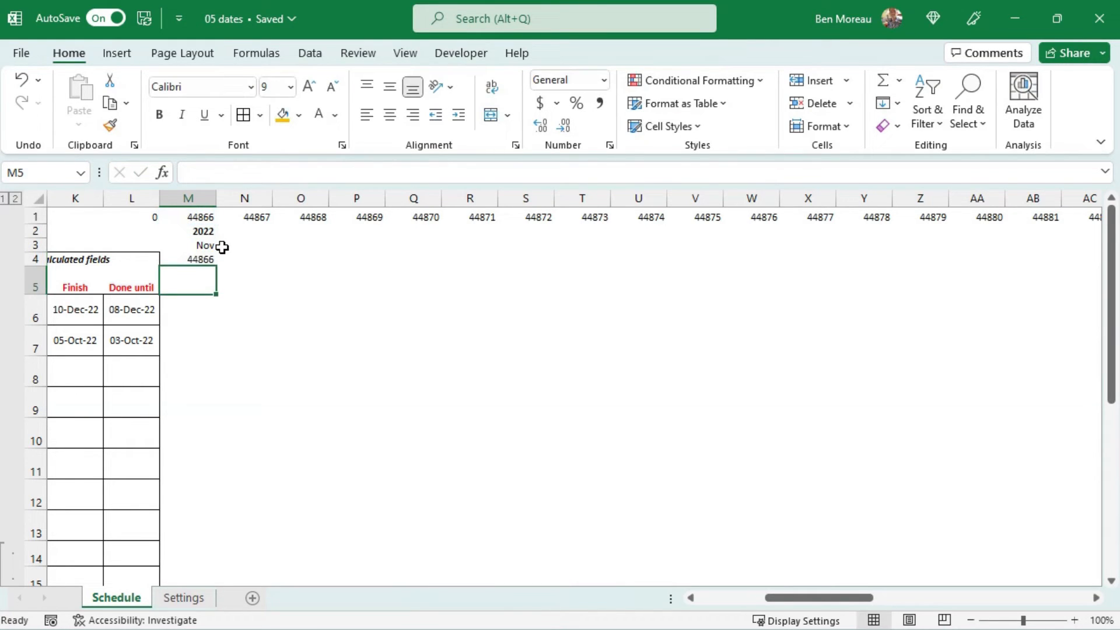
type("=")
key("Up")
key("Up")
key("Up")
key("Up")
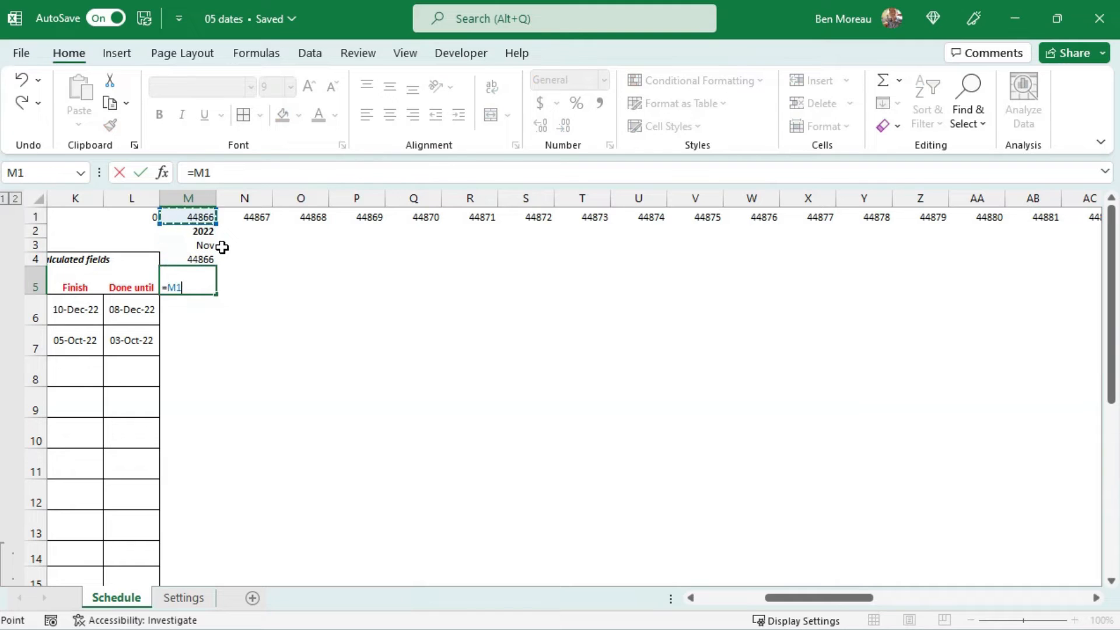
key("Return")
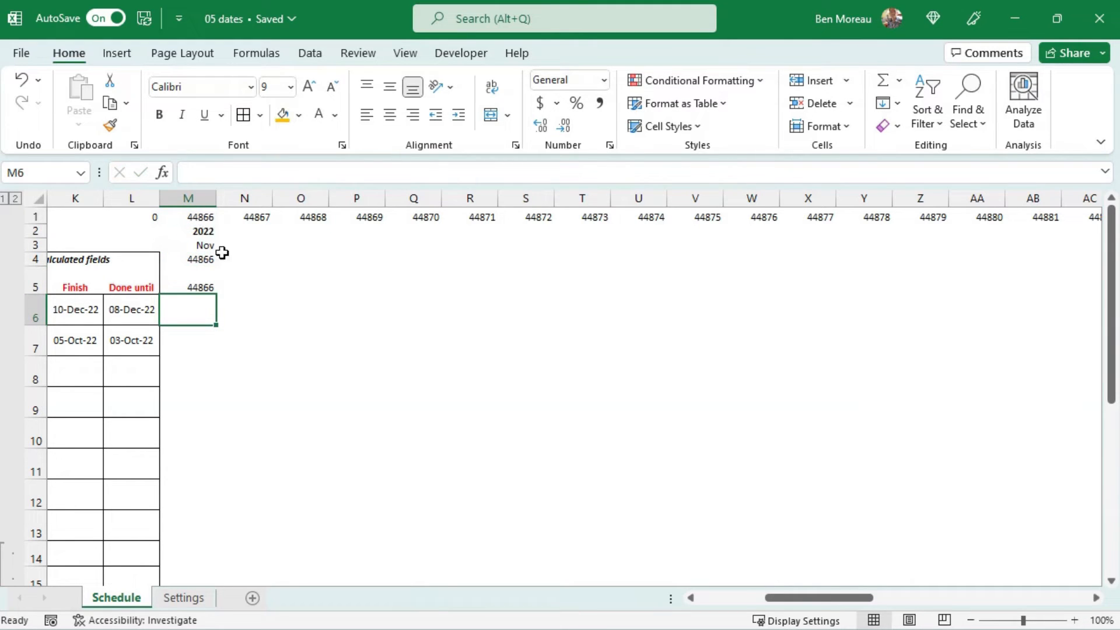
Step: Apply the custom number format ddd to M4 to show the date as a short weekday name
left_click(190, 259)
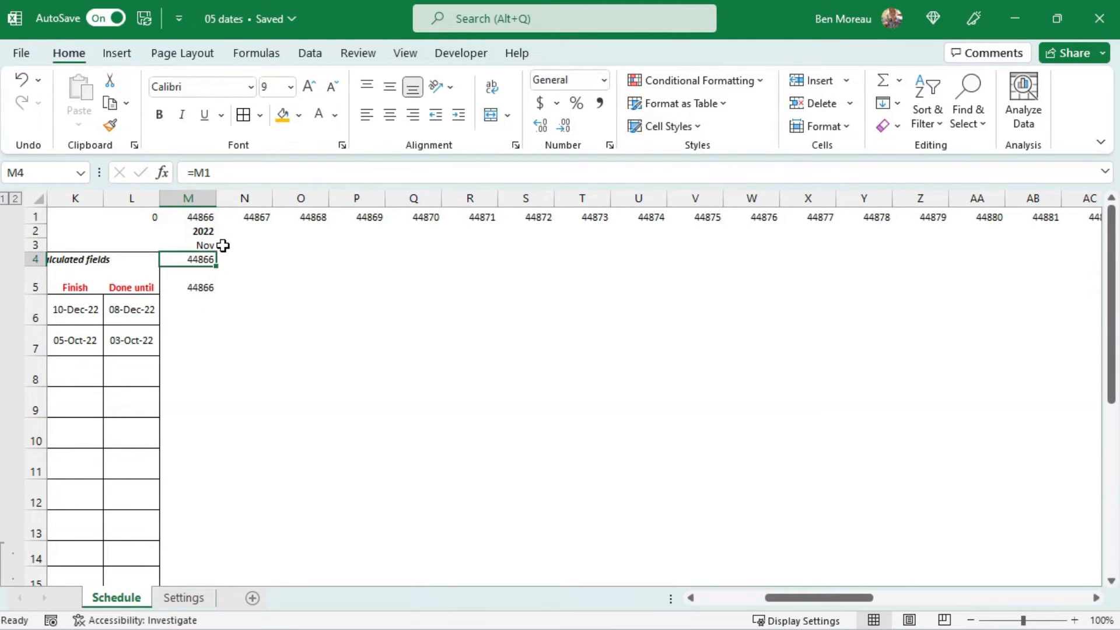
right_click(209, 259)
left_click(305, 505)
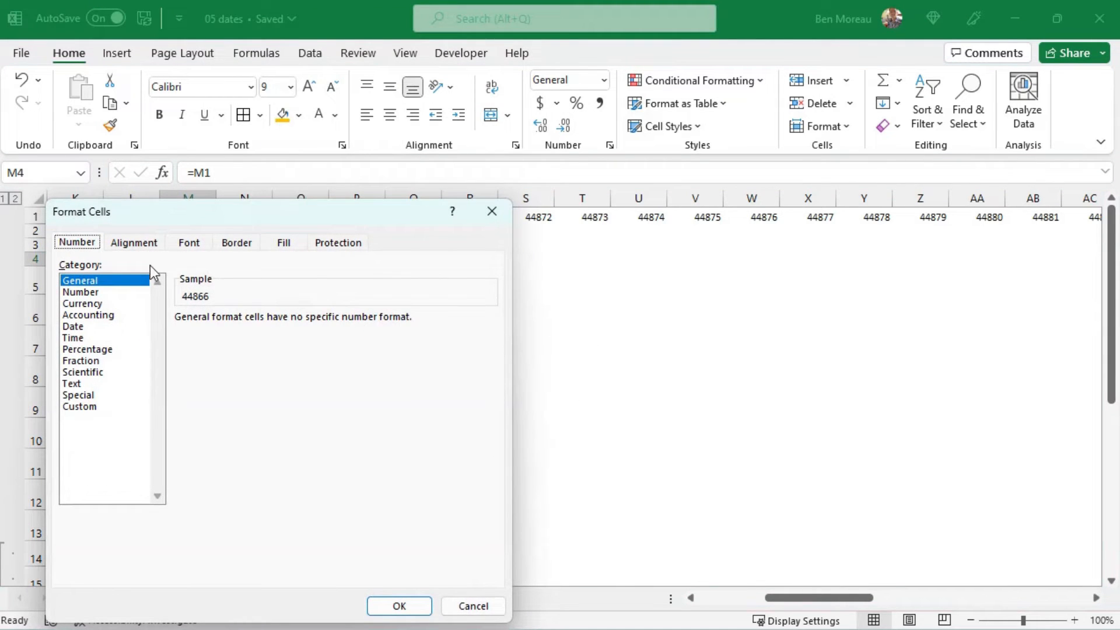
left_click(84, 408)
left_click_drag(220, 334, 169, 337)
type("ddd")
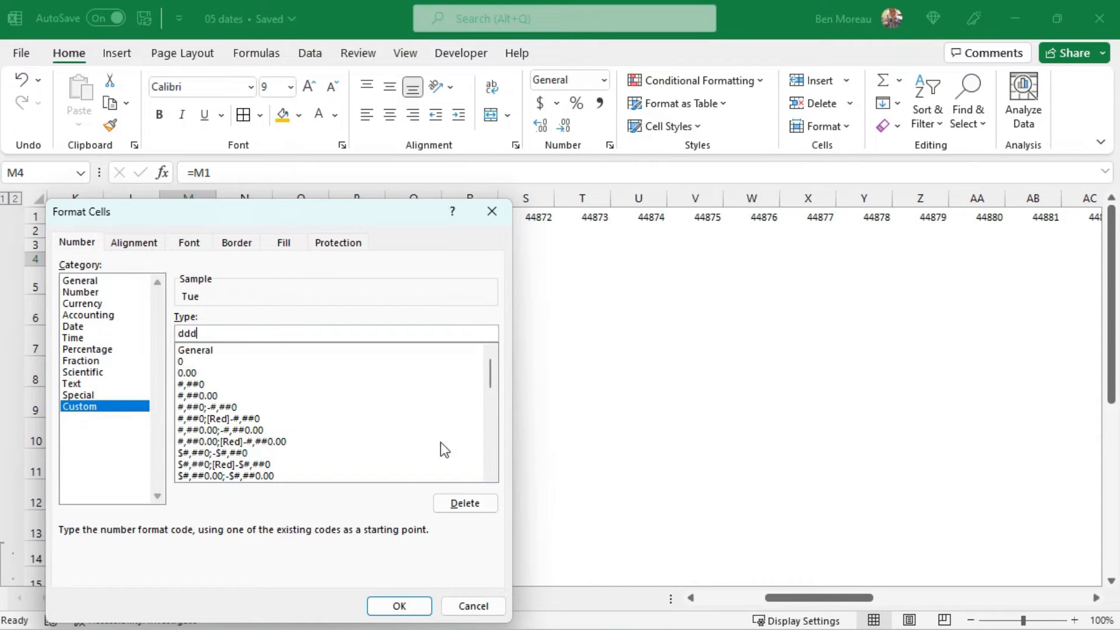
left_click(408, 610)
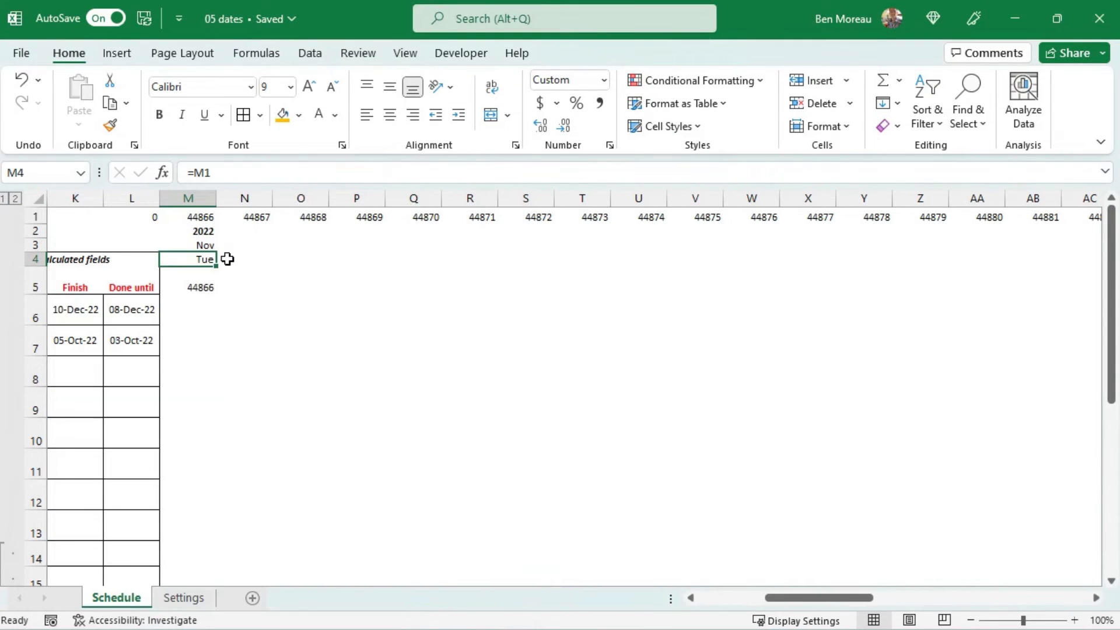
Step: Apply the custom number format d to M5 to show only the day number, and return to M4
left_click(201, 284)
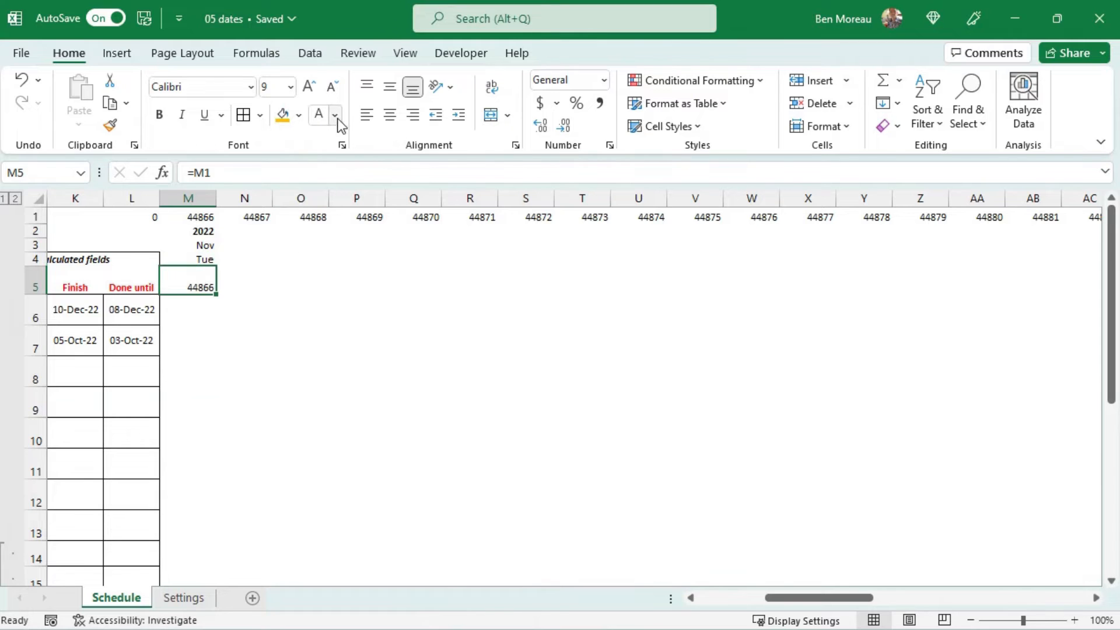
right_click(200, 283)
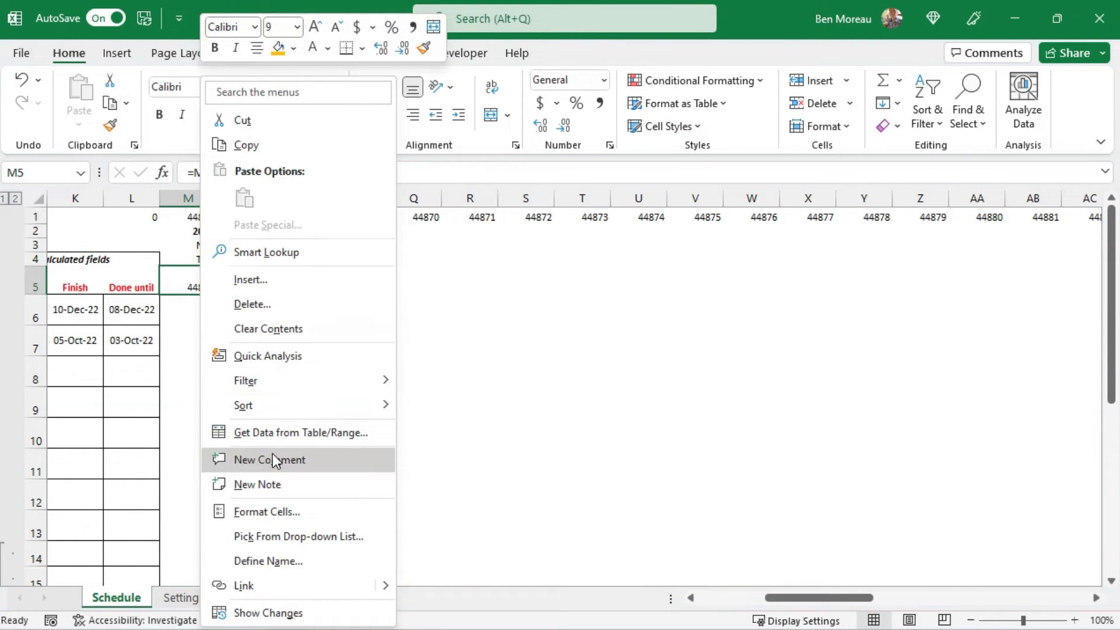
left_click(279, 514)
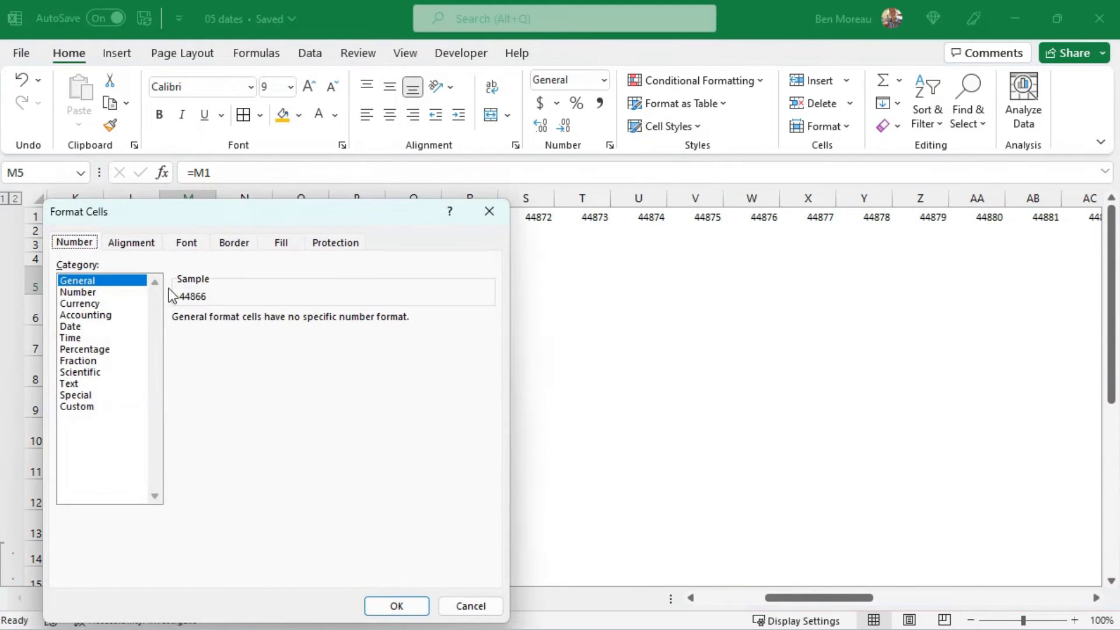
left_click(89, 408)
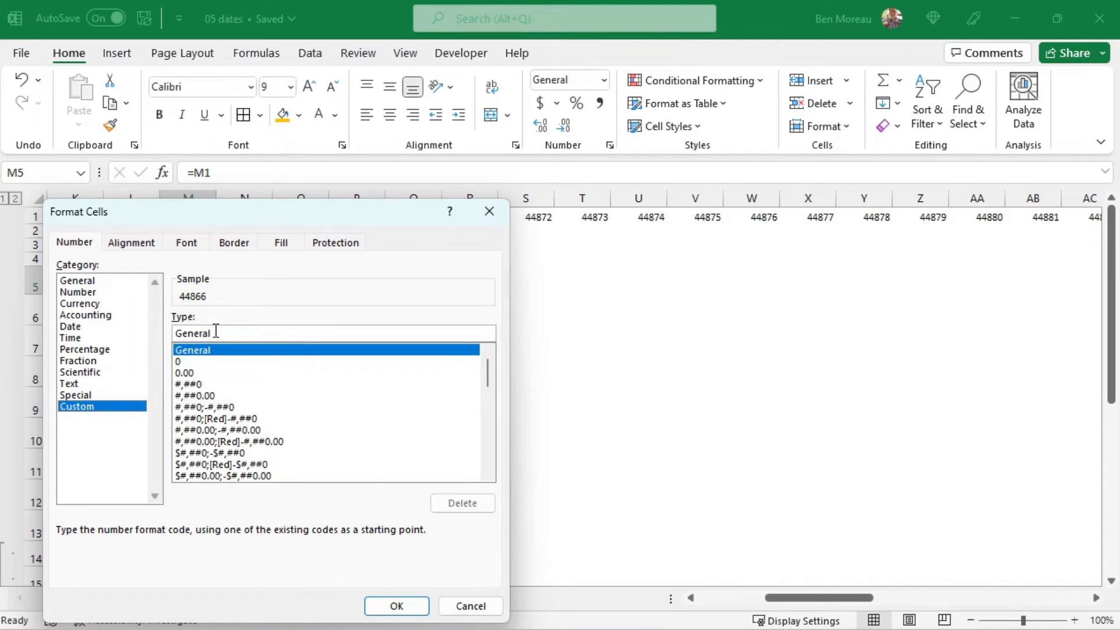
type("d")
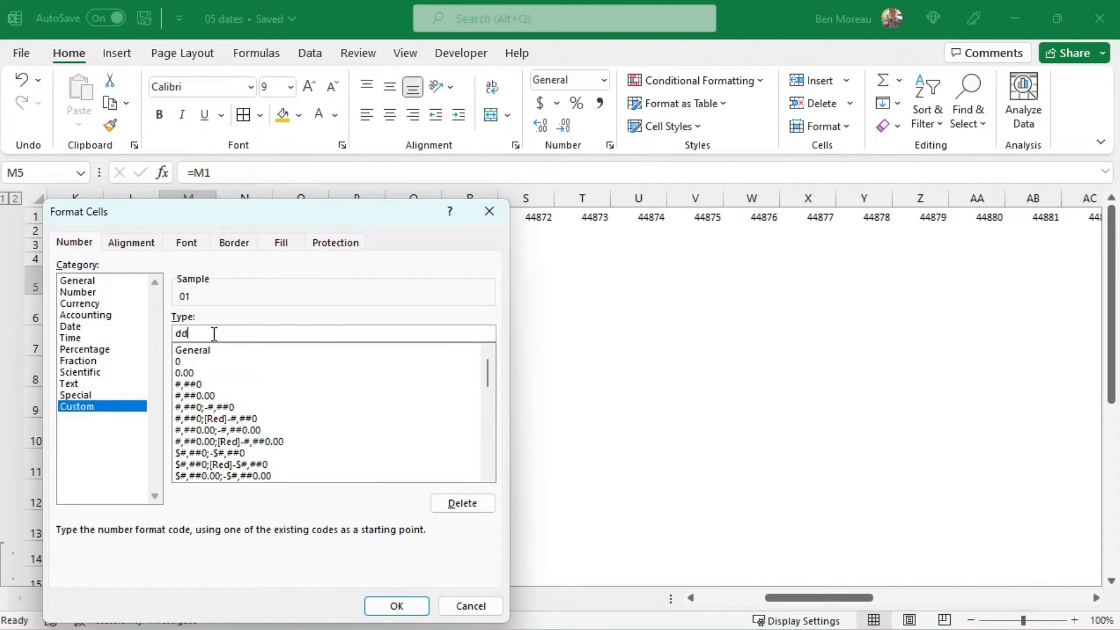
left_click(395, 605)
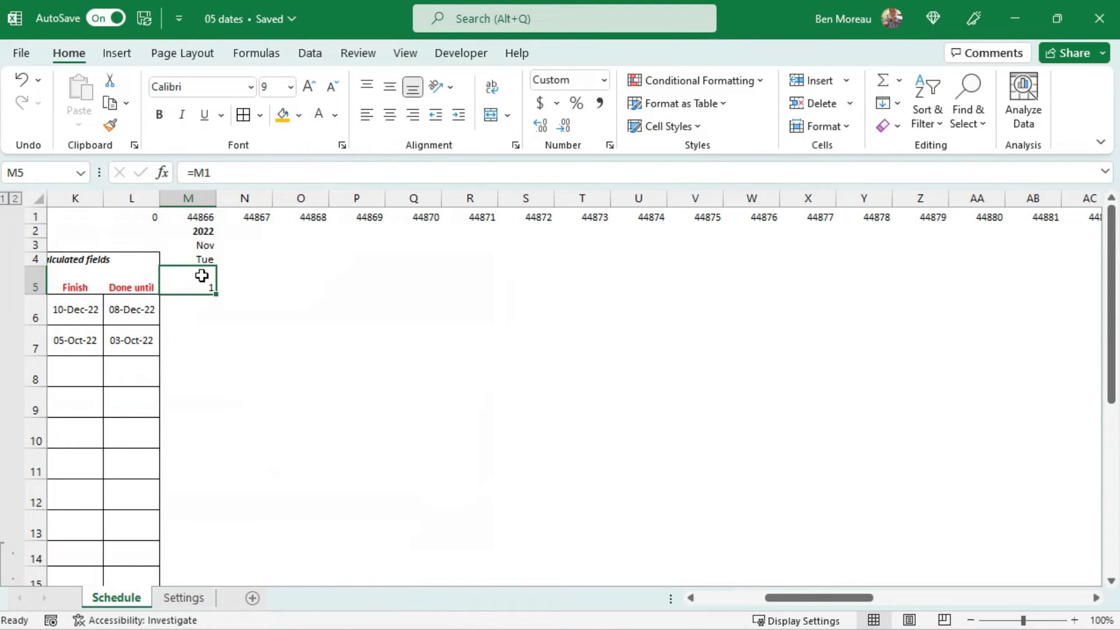
left_click(238, 246)
left_click(205, 260)
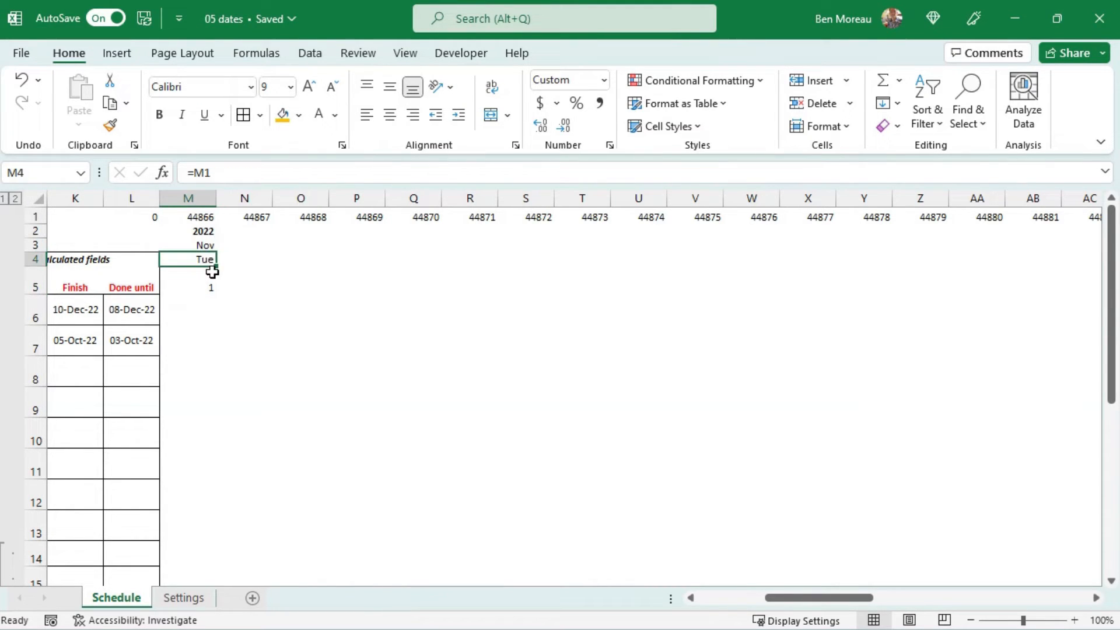
Step: Fill the weekday and day-number formulas from M4:M5 across the timeline to column BM, and return to the start of the timeline
left_click_drag(205, 260, 1015, 300)
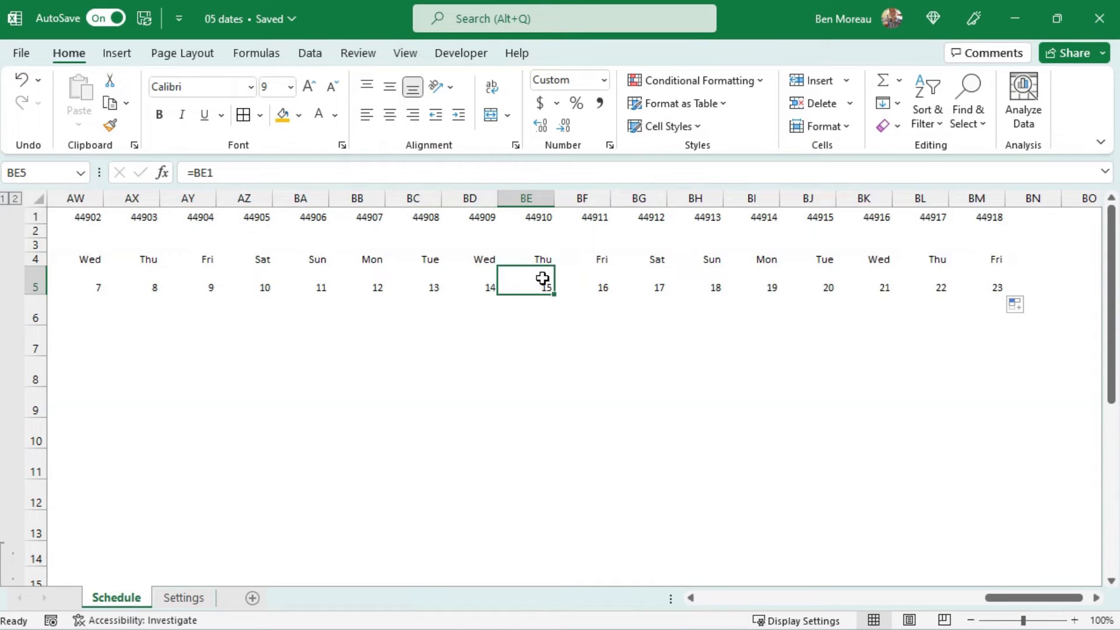
key("Left")
key("Left")
key("Left")
key("Left")
key("Left")
key("Left")
key("Left")
key("Left")
key("Left")
key("Left")
key("Left")
key("Left")
key("Left")
key("Left")
key("Left")
key("Left")
key("Left")
key("Left")
key("Left")
key("Left")
key("Left")
key("Left")
key("Left")
key("Left")
key("Left")
key("Left")
key("Left")
key("Left")
key("Left")
key("Left")
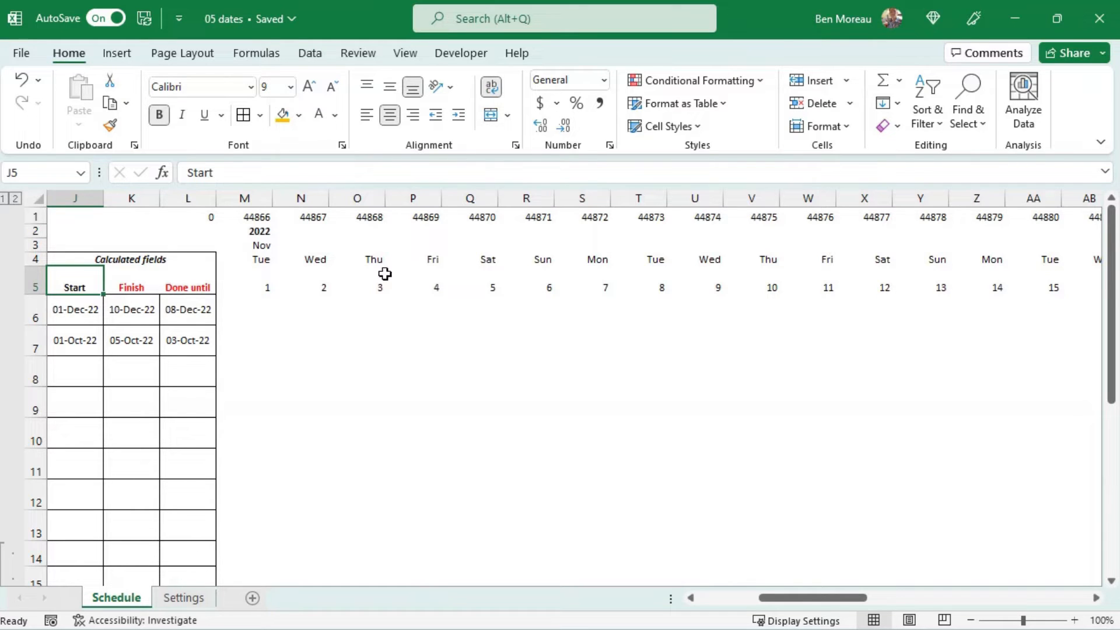
Step: Reduce the height of row 5 and centre the timeline header cells from M1 to BM5 horizontally
left_click_drag(36, 296, 43, 280)
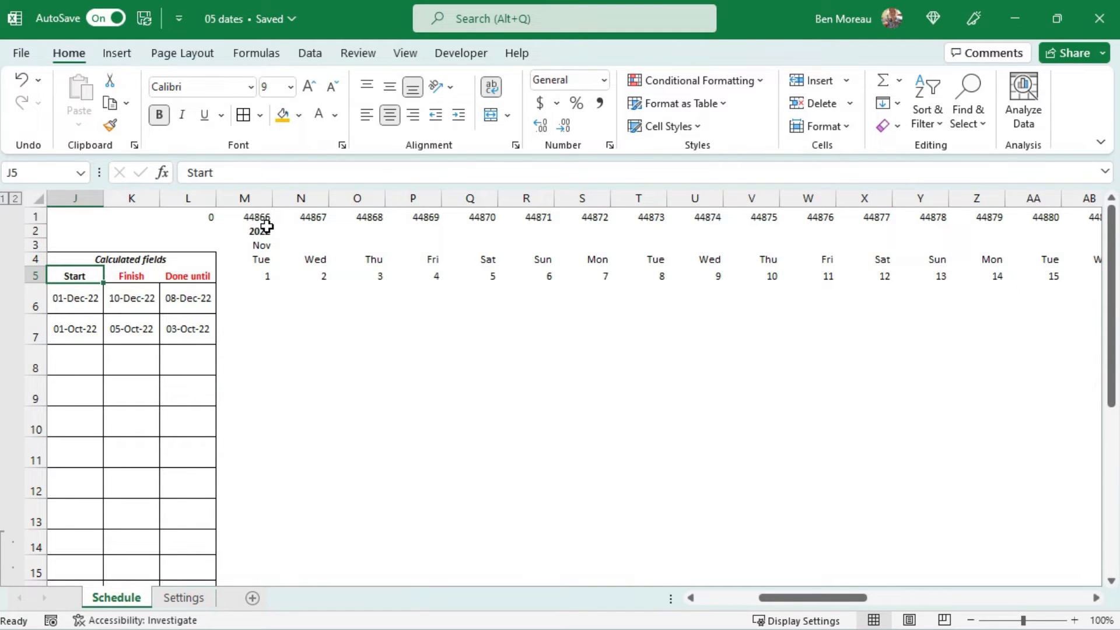
left_click_drag(254, 216, 1000, 279)
left_click(397, 119)
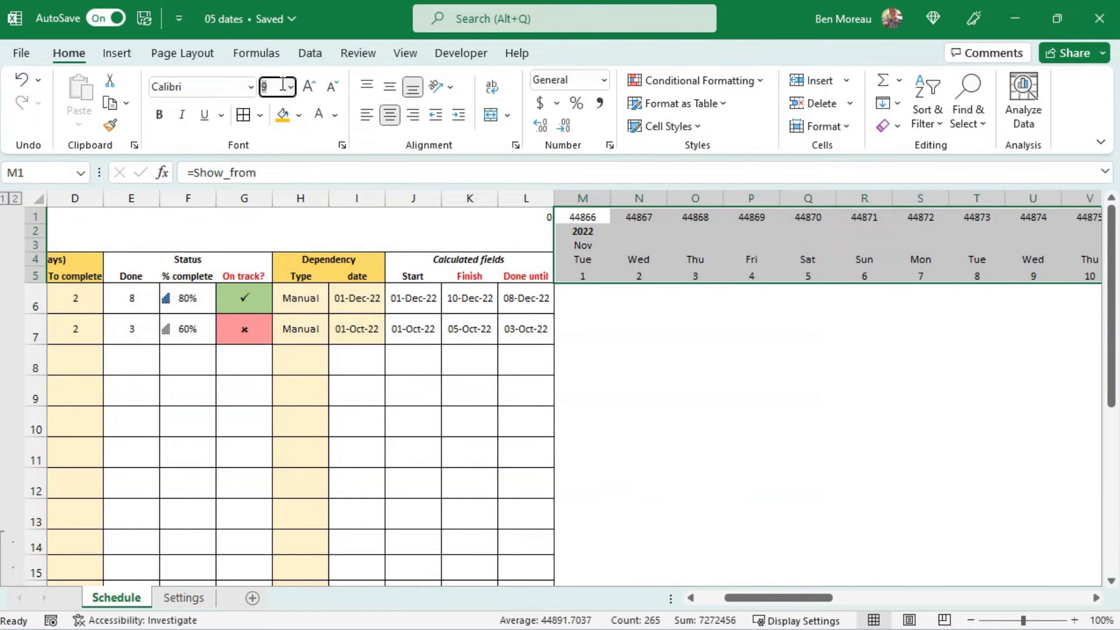
key("Return")
key("Down")
key("Up")
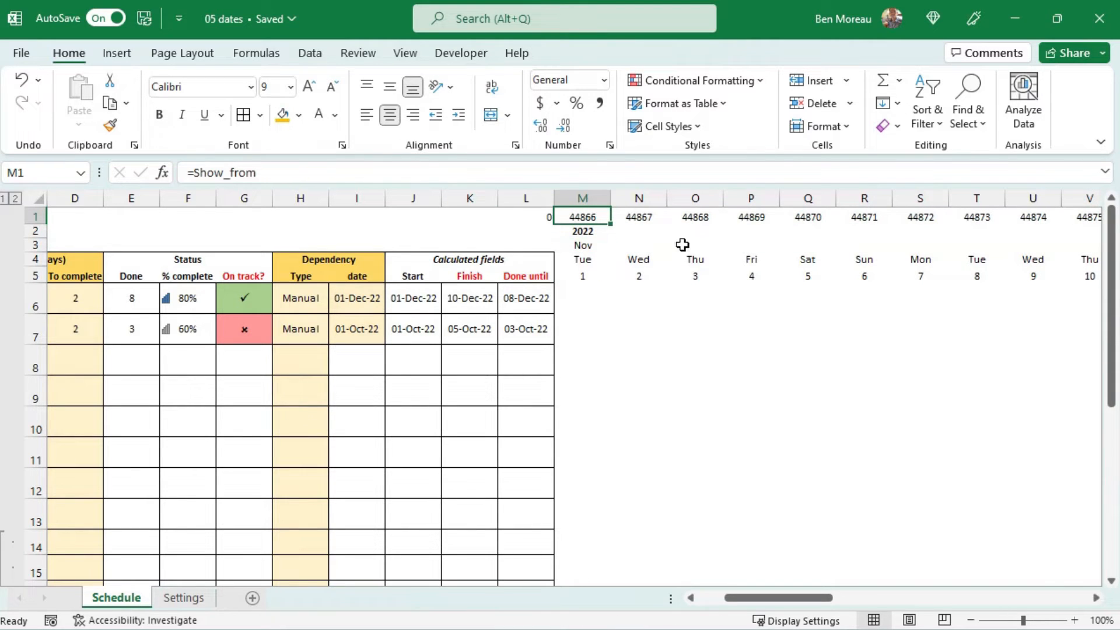
Step: Set the timeline's day interval to 7 in the Preferences table below the task list
left_click(577, 232)
left_click(301, 441)
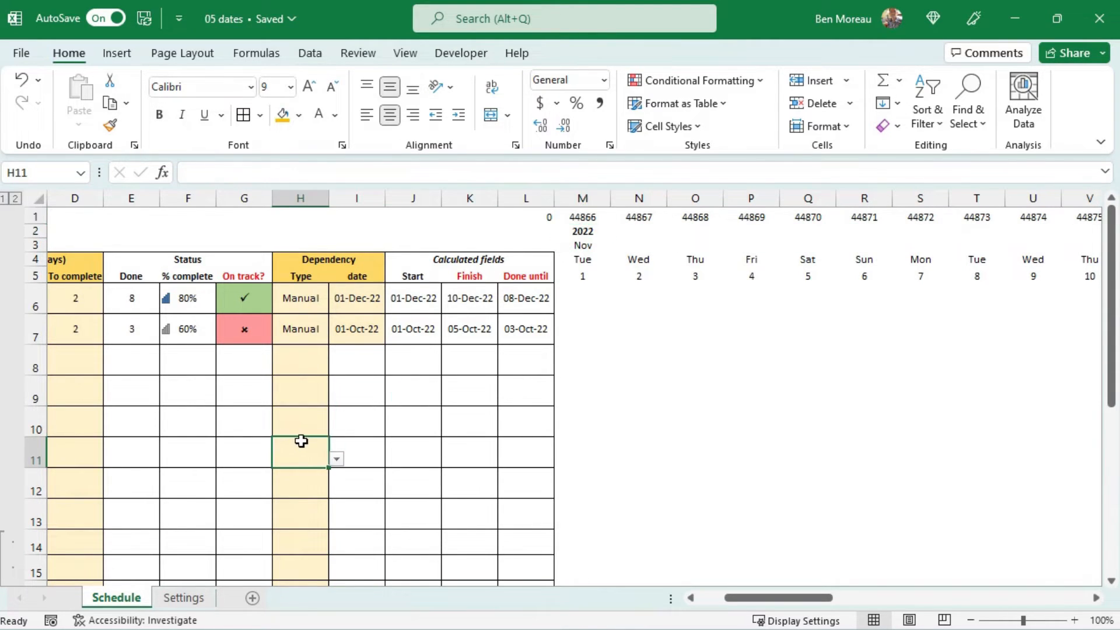
scroll(301, 442, "down", 3)
left_click_drag(256, 460, 76, 452)
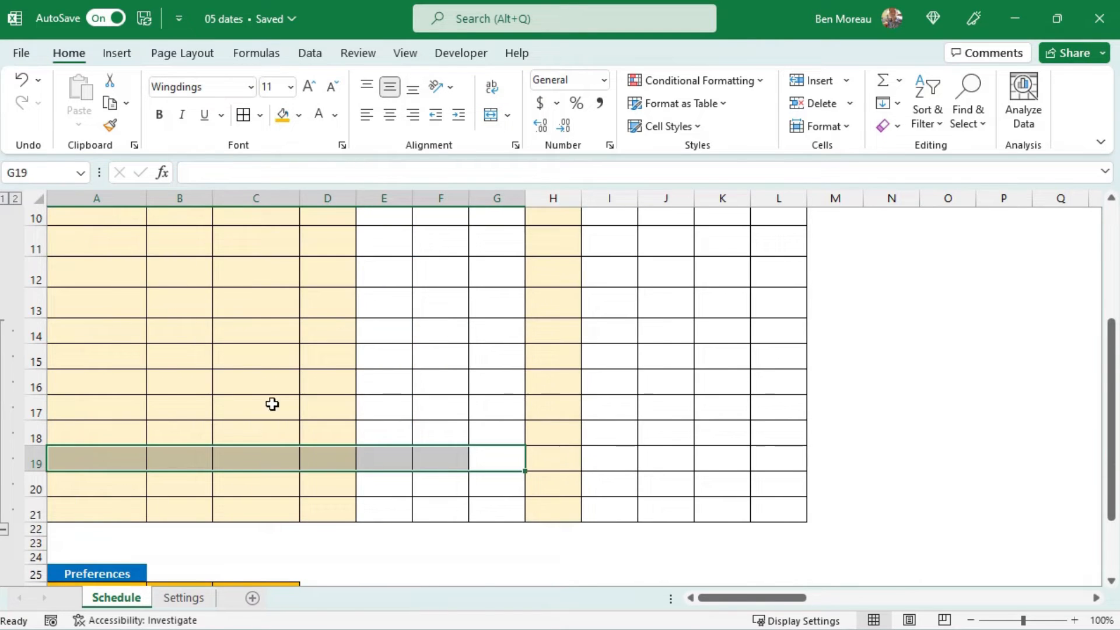
scroll(272, 404, "down", 2)
left_click(181, 523)
type("7")
key("Return")
scroll(409, 379, "up", 5)
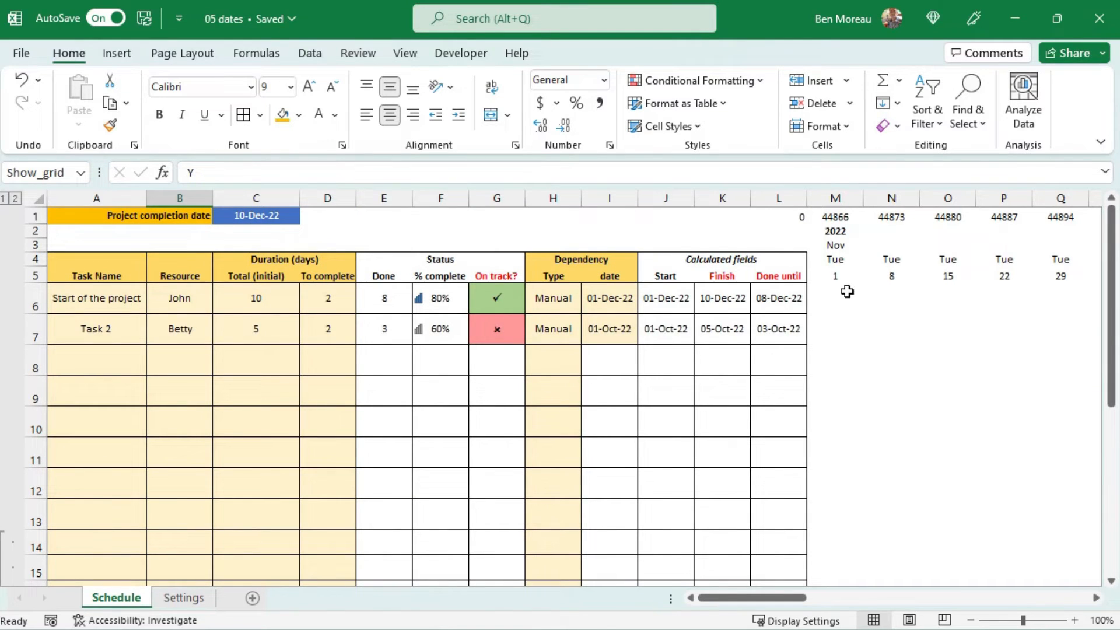
Step: Check the month, weekday and day-number headers along the timeline with the weekly interval
left_click(941, 278)
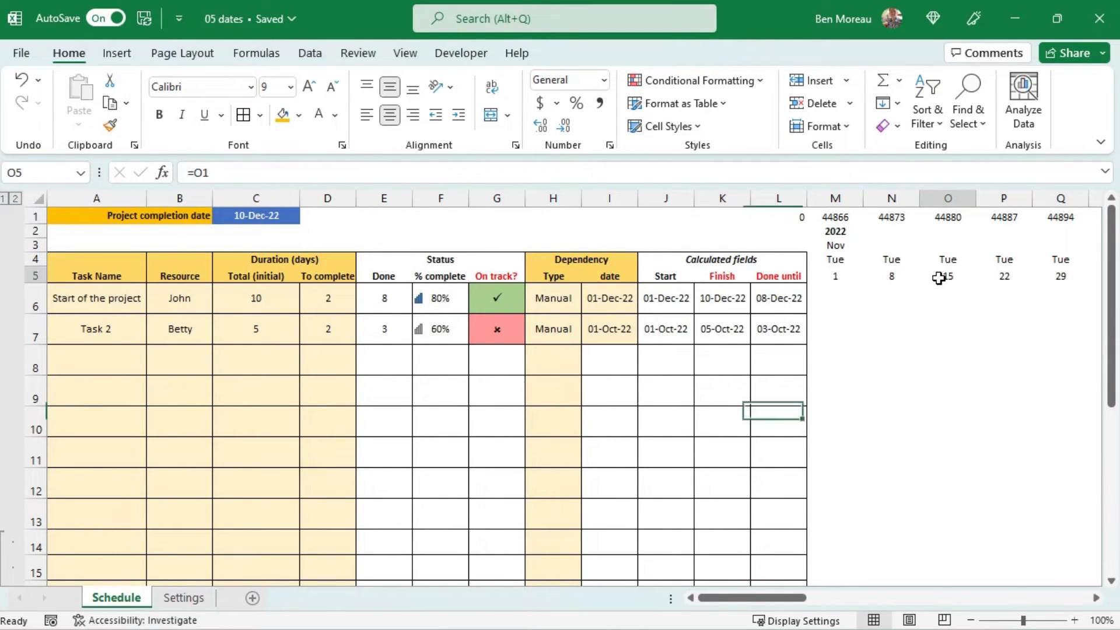
key("Right")
key("Right")
key("Right")
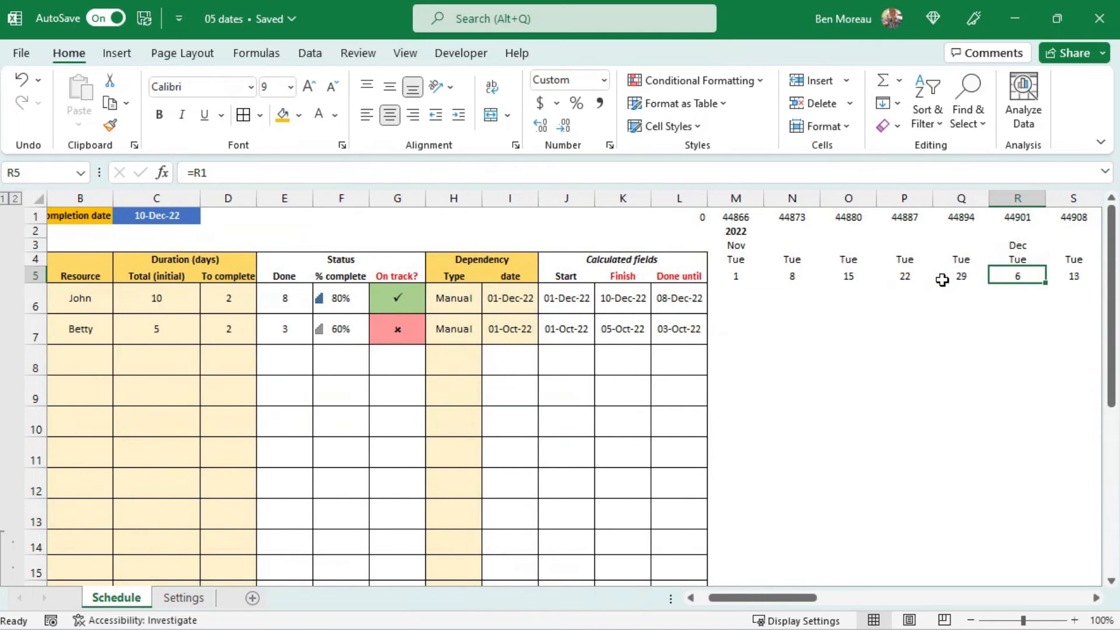
key("Up")
key("Up")
key("Down")
key("Down")
key("Left")
key("Left")
key("Left")
key("Left")
key("Left")
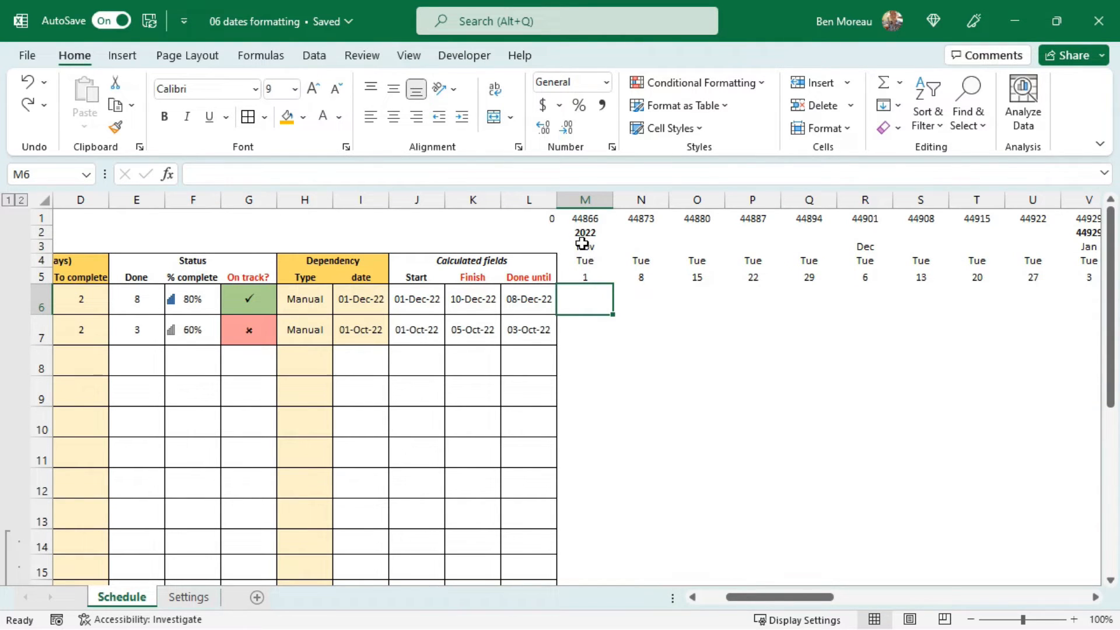
Step: Fill the month row M3:BM3 with a lighter shade of gold
left_click(581, 244)
left_click_drag(582, 243, 986, 247)
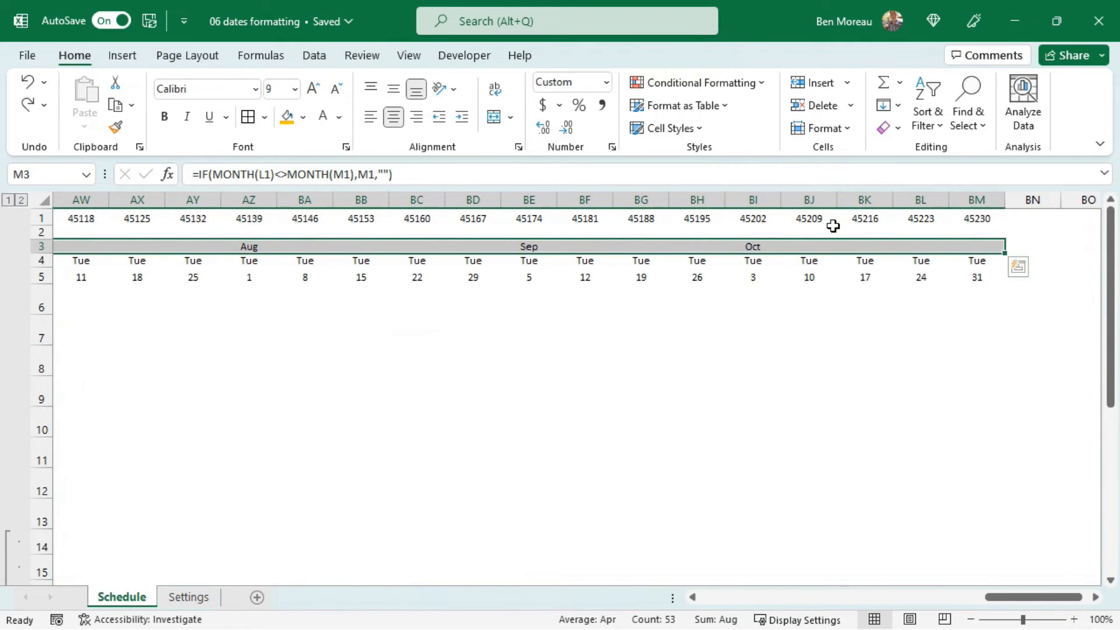
left_click(304, 117)
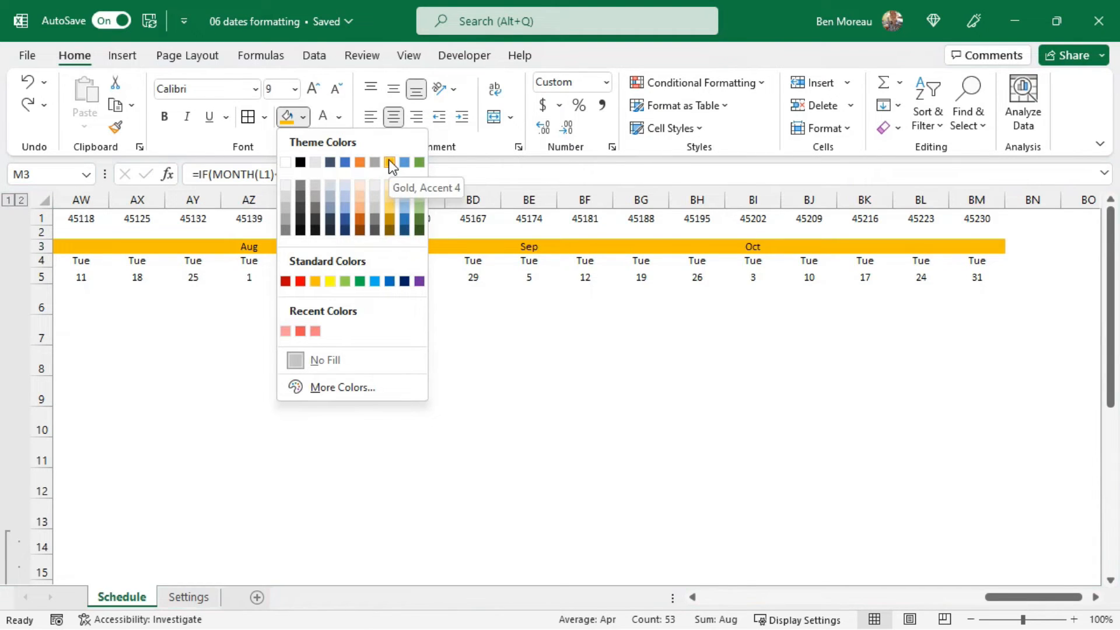
left_click(389, 206)
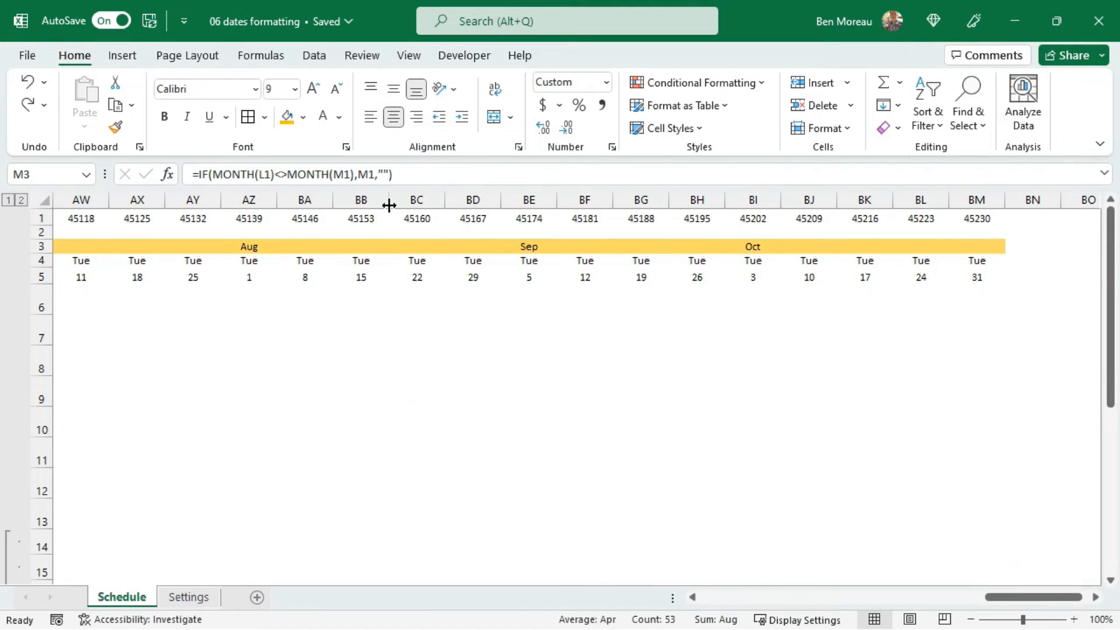
key("ctrl+BackSpace")
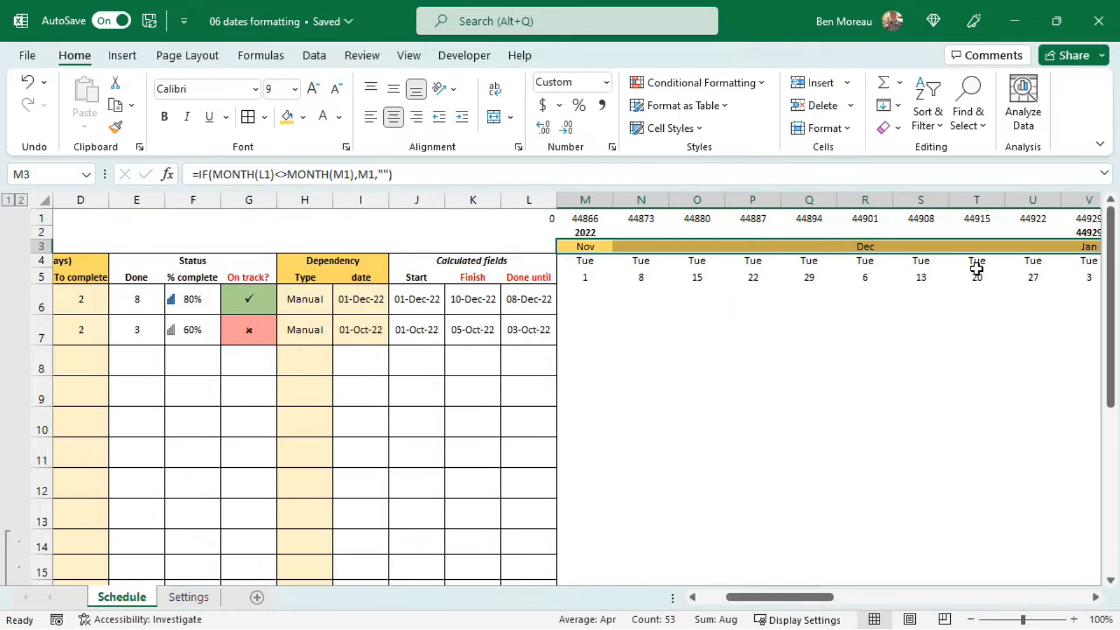
Step: Create a formula-based conditional formatting rule for M3 using =ISEVEN(MONTH(M1))
left_click(580, 247)
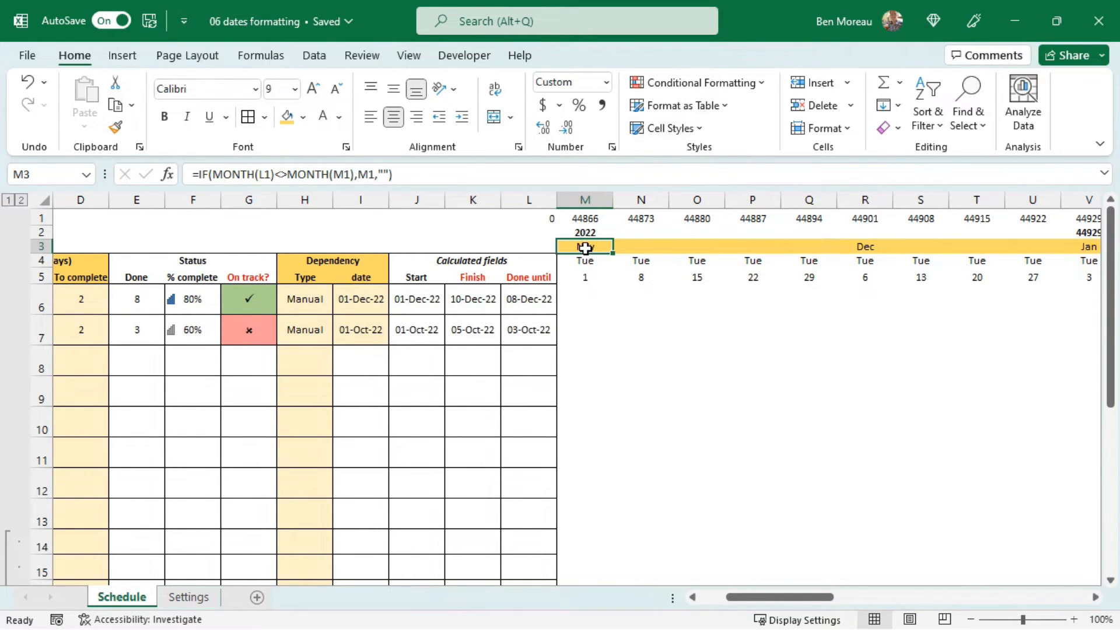
left_click(757, 83)
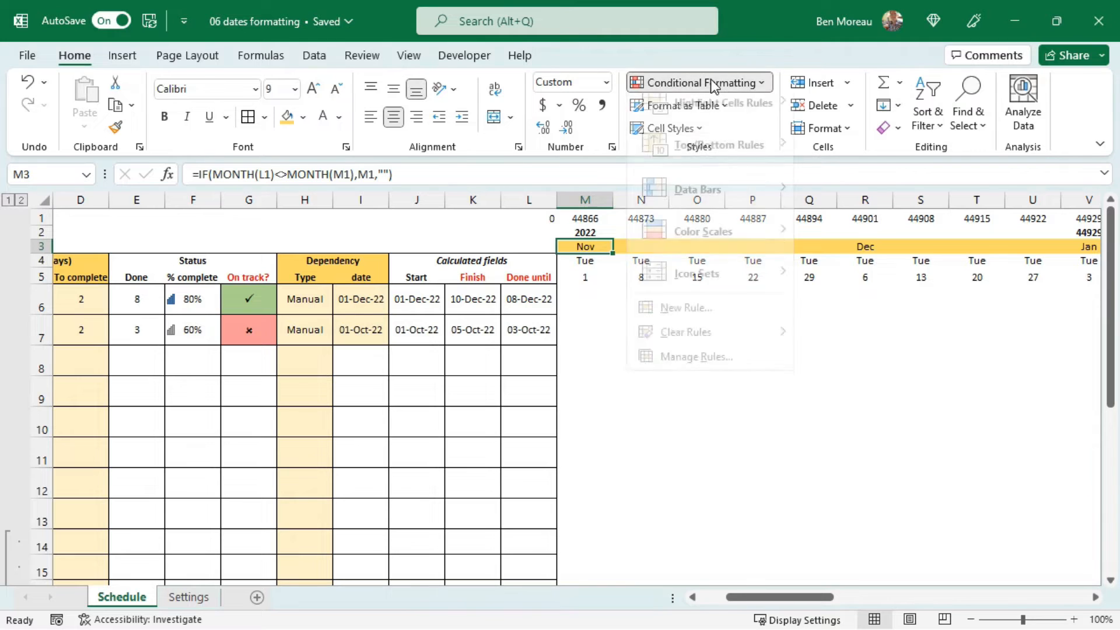
left_click(695, 368)
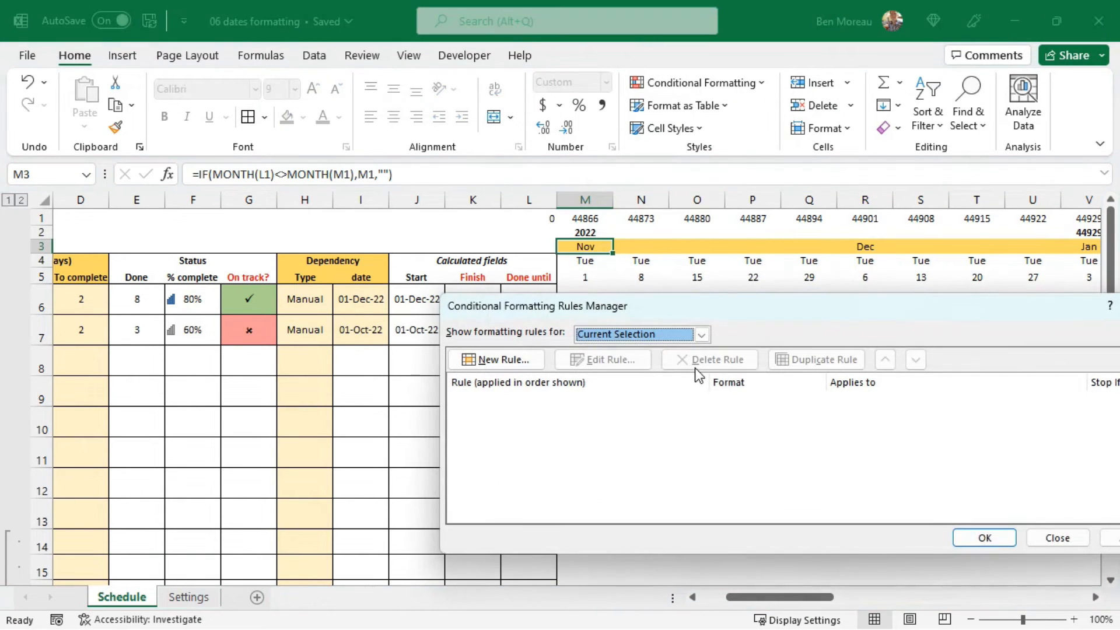
left_click(532, 360)
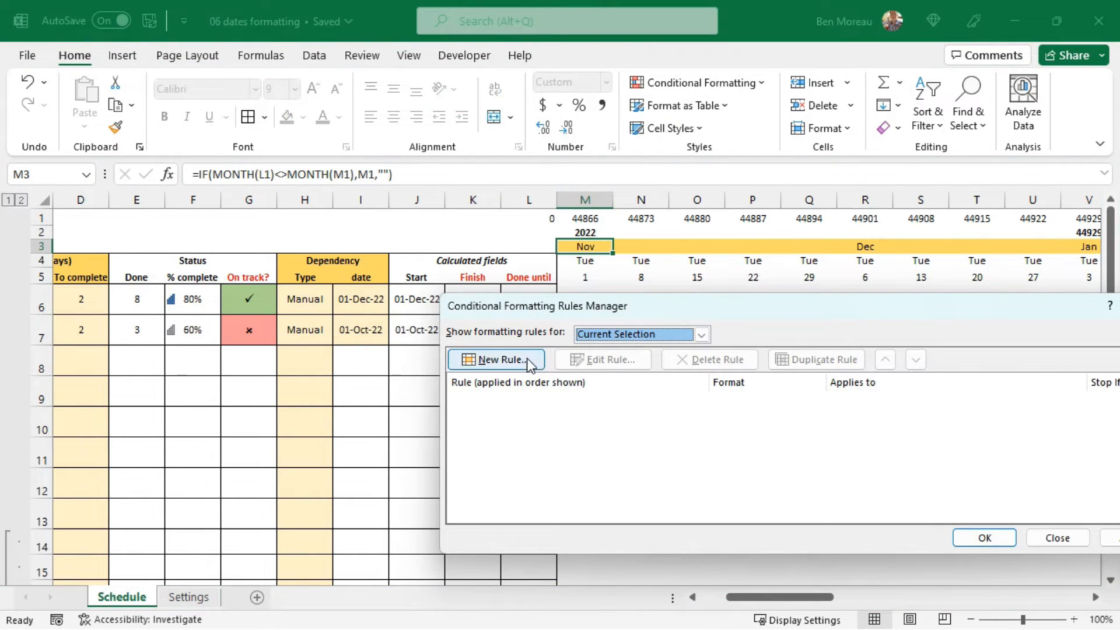
left_click(638, 385)
left_click(603, 455)
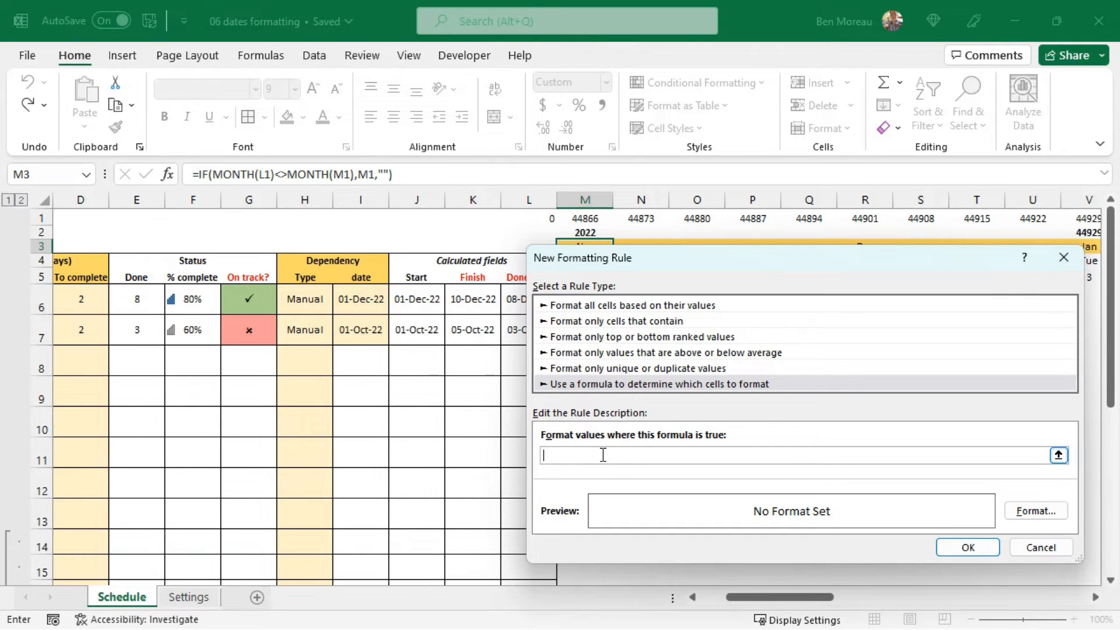
type("=iseven(")
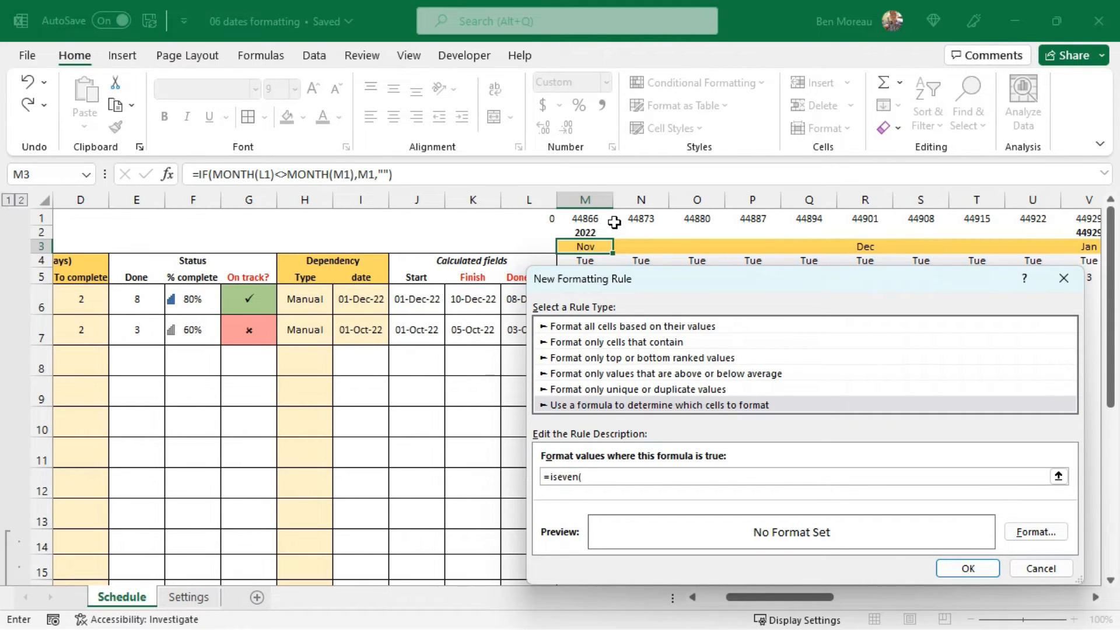
type("month(M1")
Step: Give the even-month rule a light blue fill, apply it, and copy M3's formatting across row 3 to BM3
left_click(1036, 532)
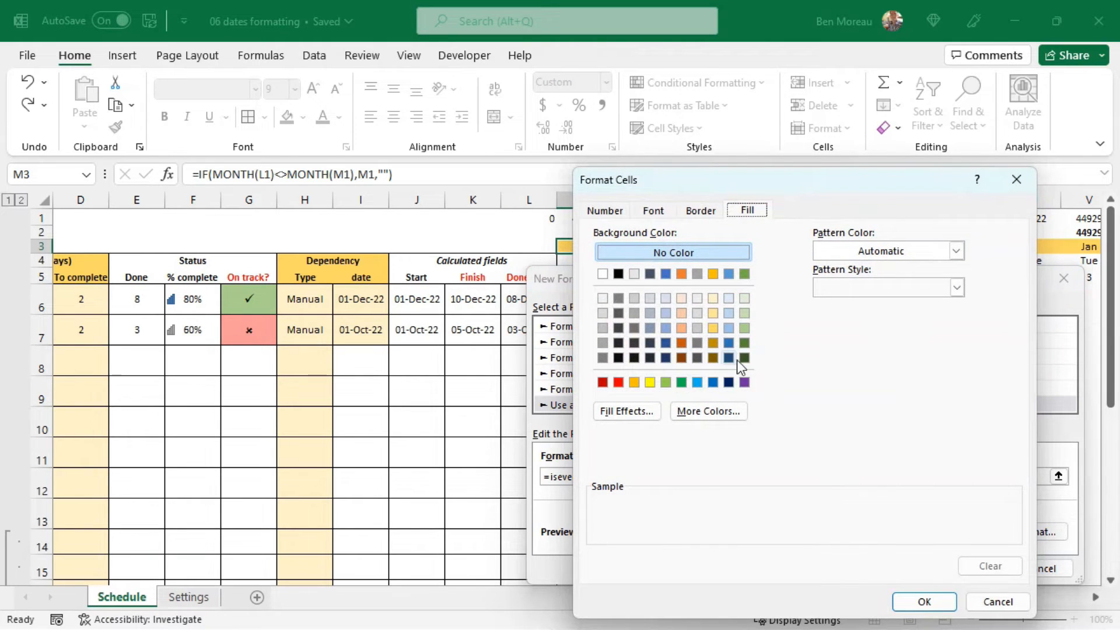
left_click(729, 327)
left_click(926, 602)
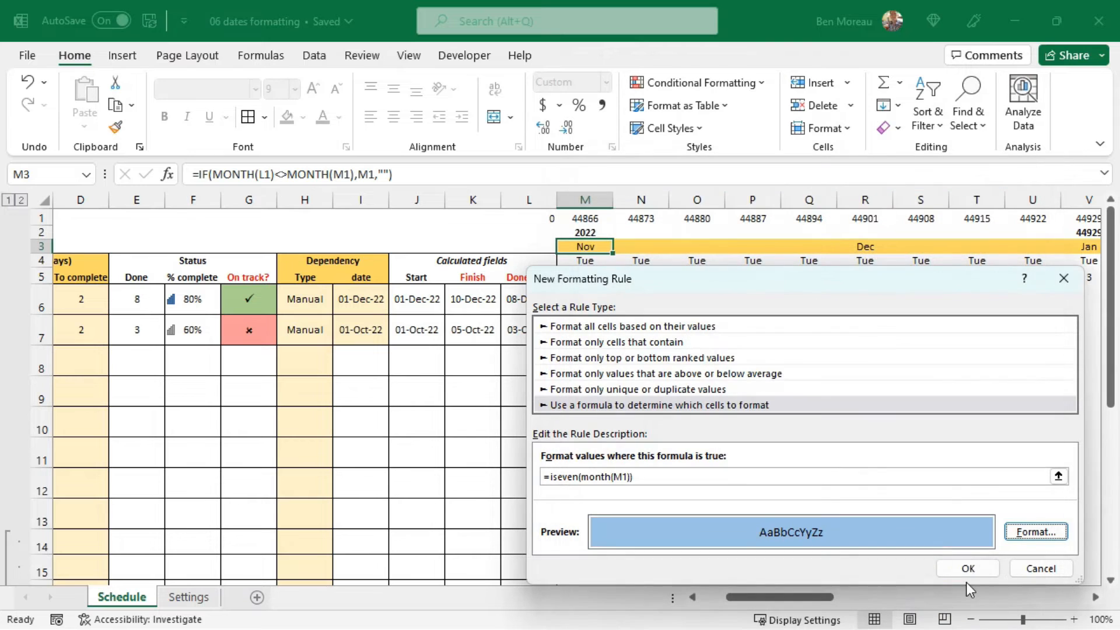
left_click(968, 570)
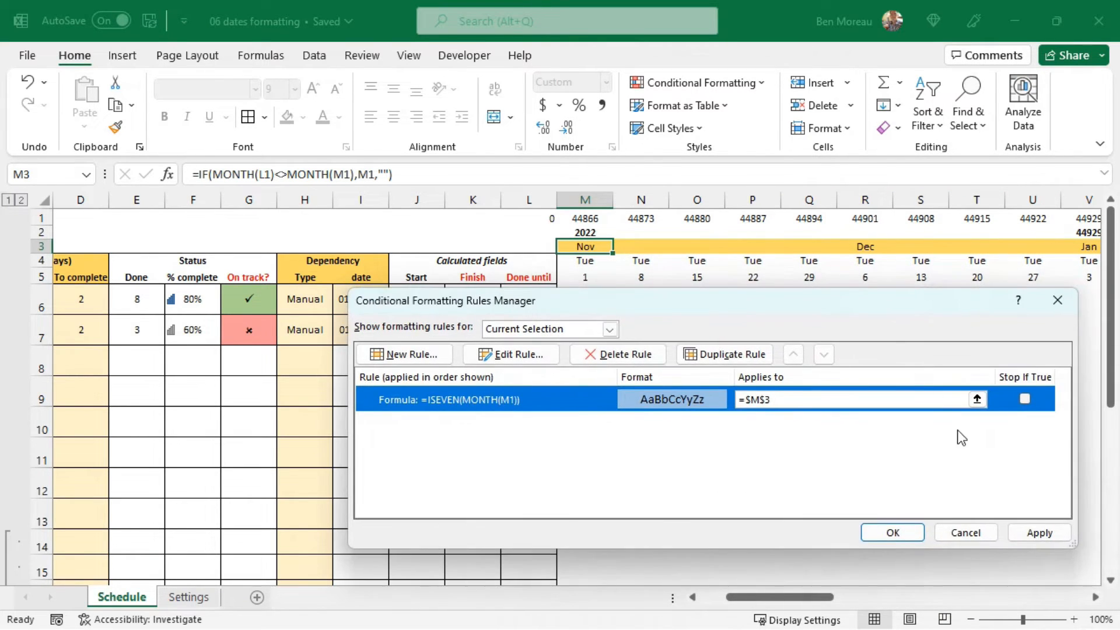
left_click(1032, 533)
left_click(907, 532)
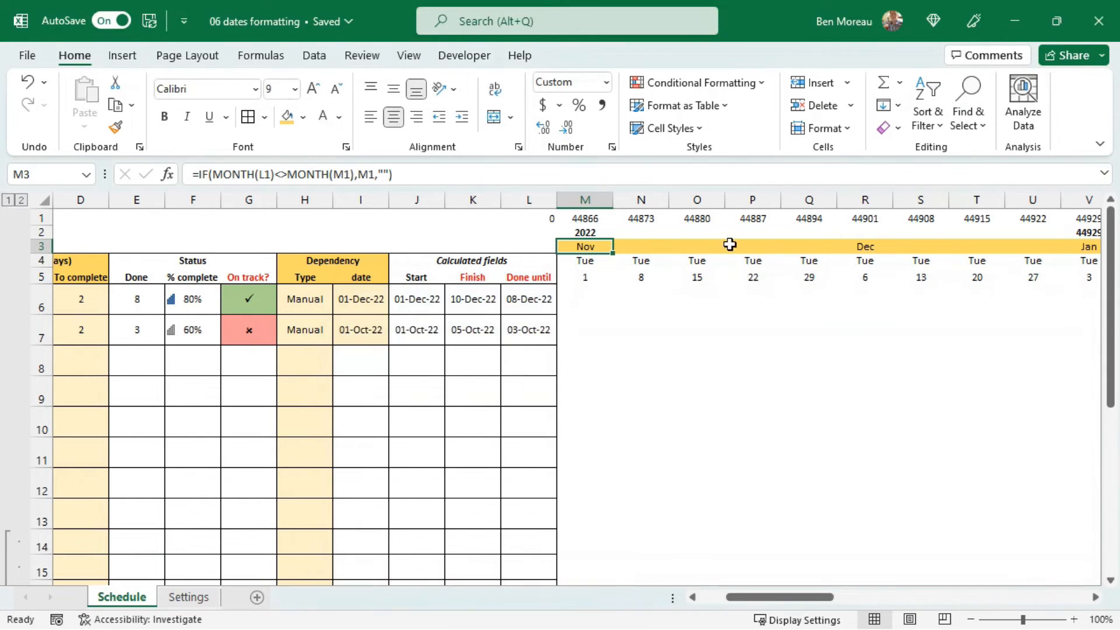
left_click(115, 127)
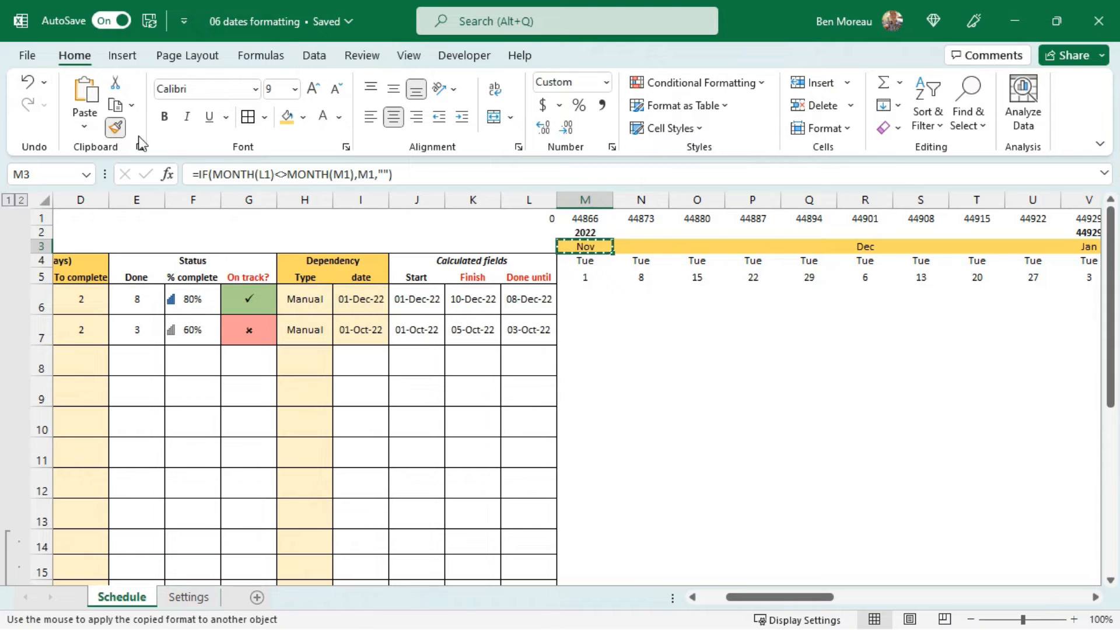
mouse_move(637, 246)
left_mouse_down()
mouse_move(1086, 248)
mouse_move(999, 250)
mouse_move(1079, 248)
mouse_move(1064, 249)
left_mouse_up()
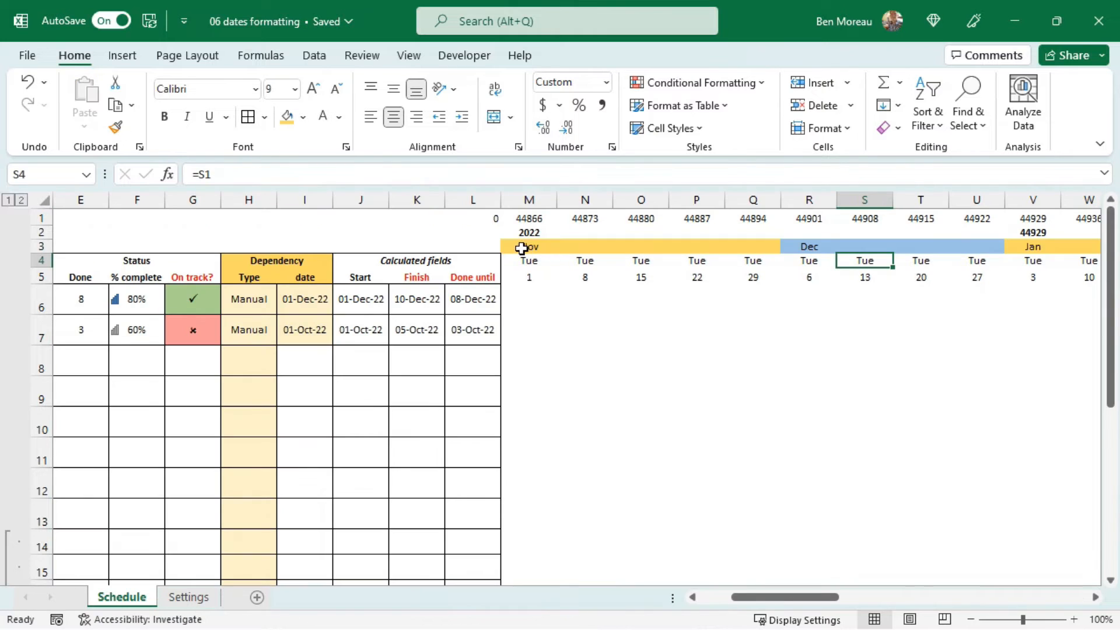
Step: Edit the even-month rule for M3:BM3 and change its fill to the base theme blue
left_click(528, 247)
left_click_drag(529, 247, 986, 246)
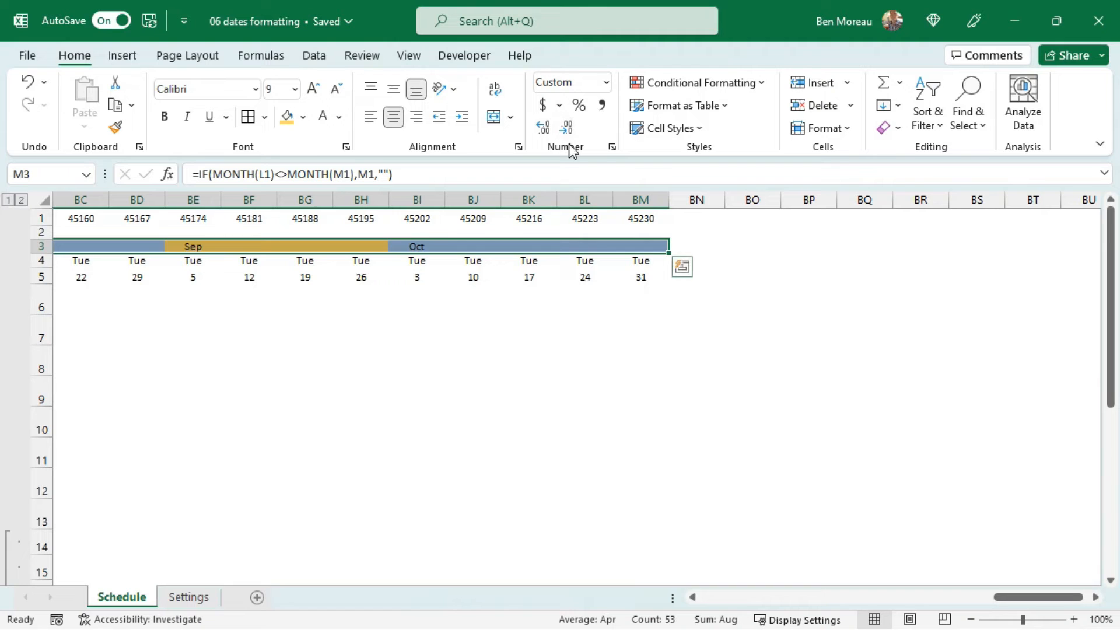
left_click(661, 86)
left_click(687, 372)
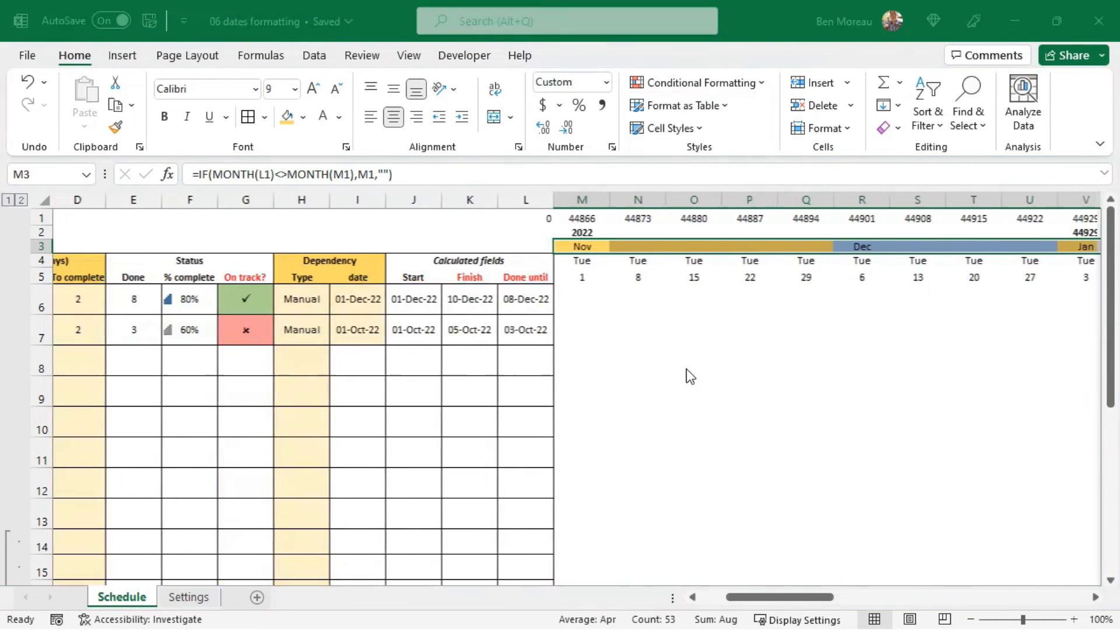
left_click(674, 407)
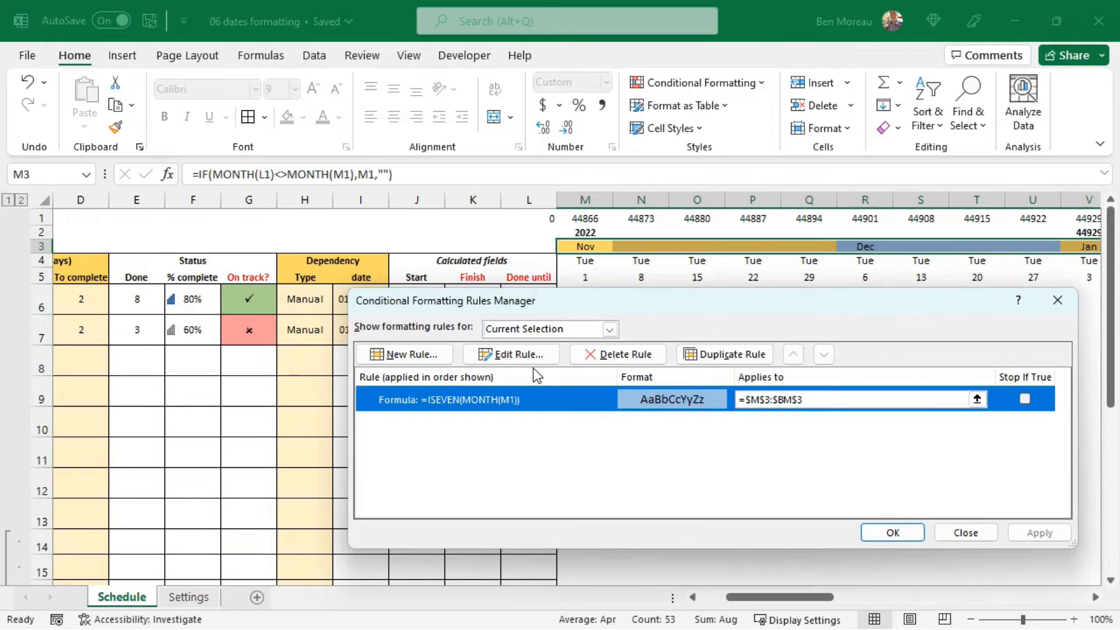
left_click(522, 355)
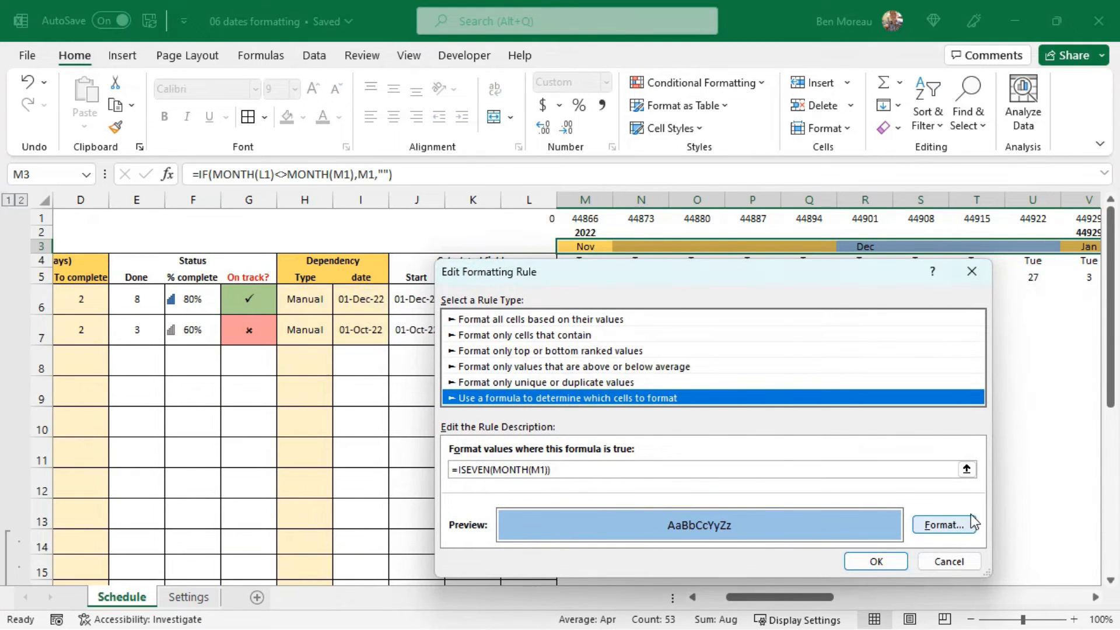
left_click(958, 525)
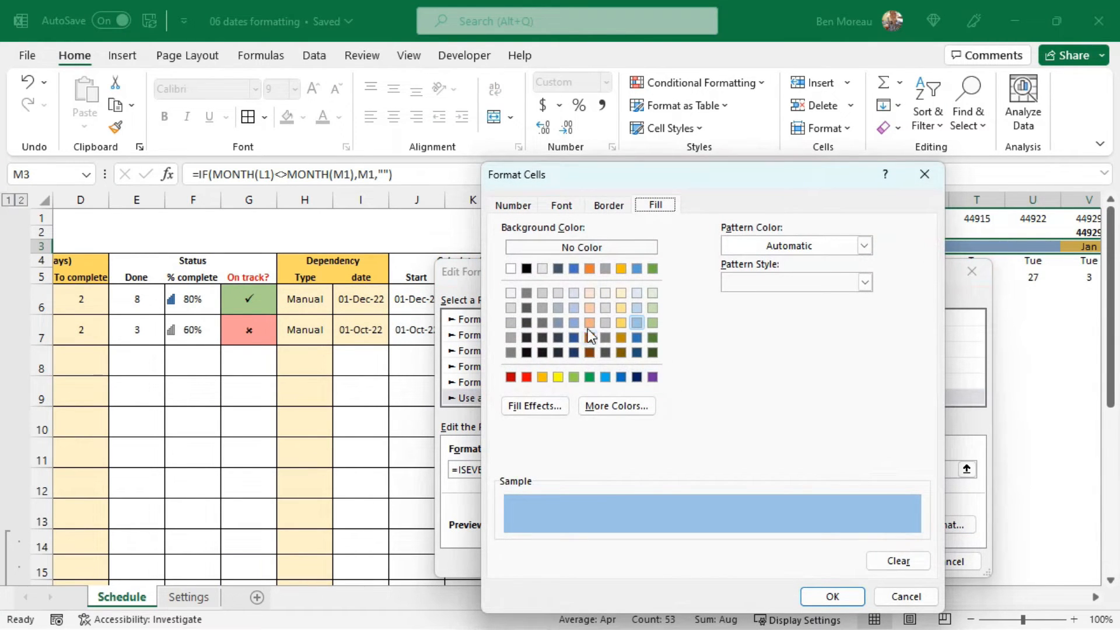
left_click(574, 269)
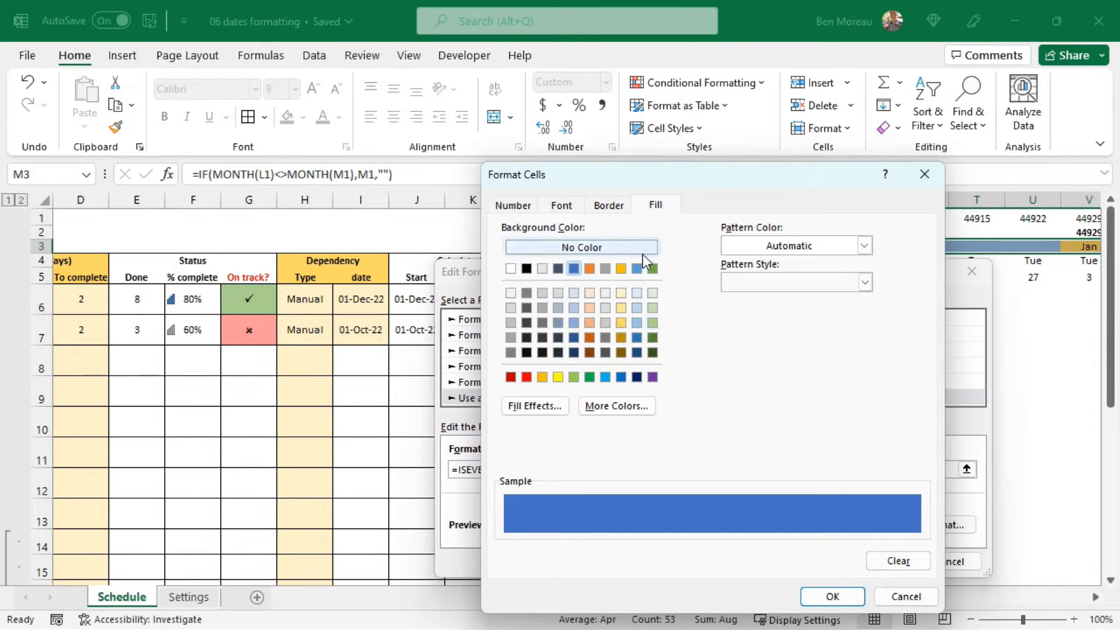
Step: Set the even-month rule's font colour to white and apply the updated rule to the month row M3:BM3
left_click(577, 206)
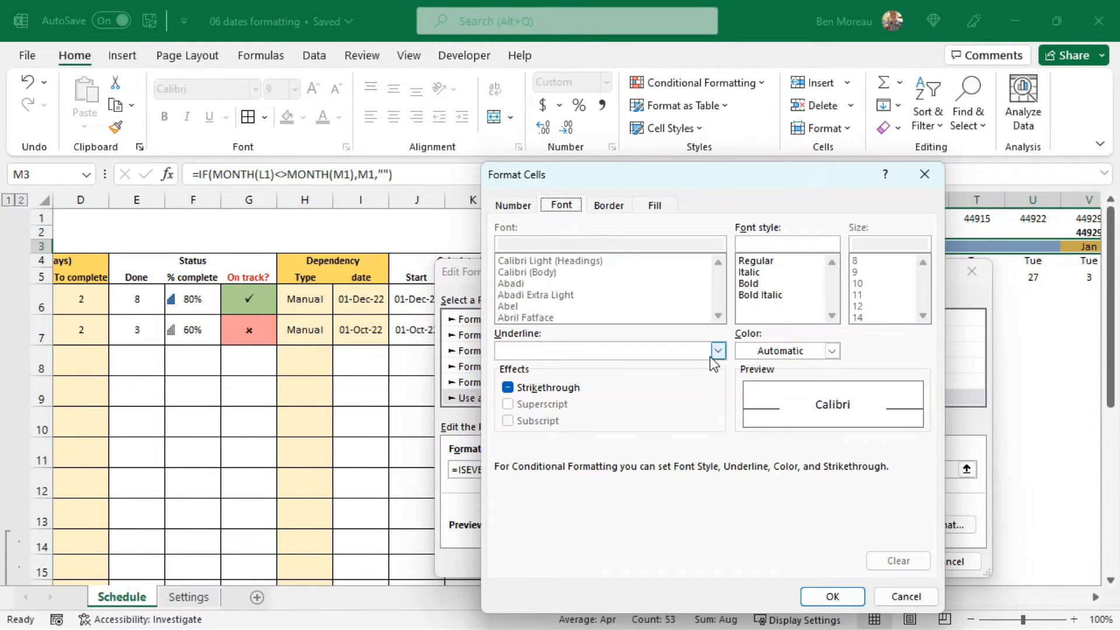
left_click(815, 355)
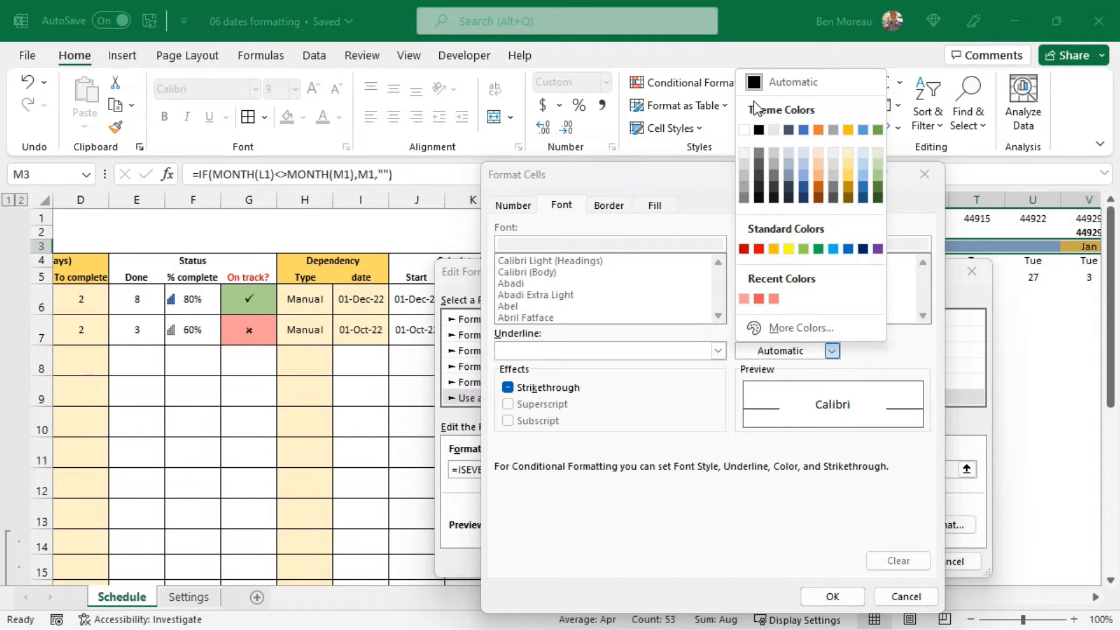
left_click(745, 130)
left_click(840, 598)
left_click(882, 567)
left_click(1040, 533)
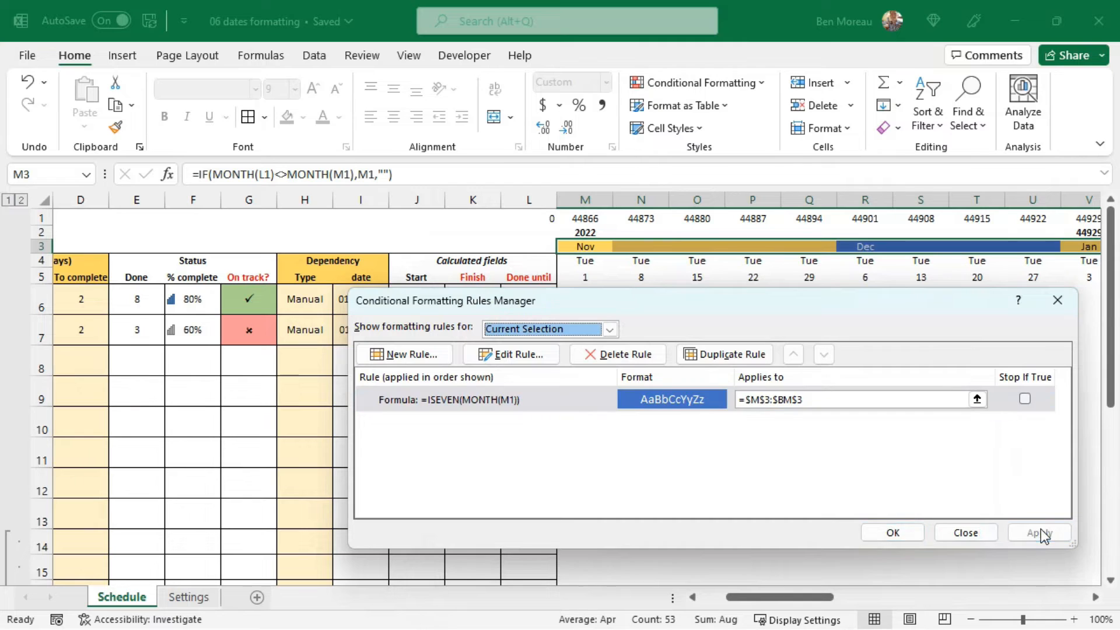
left_click(892, 533)
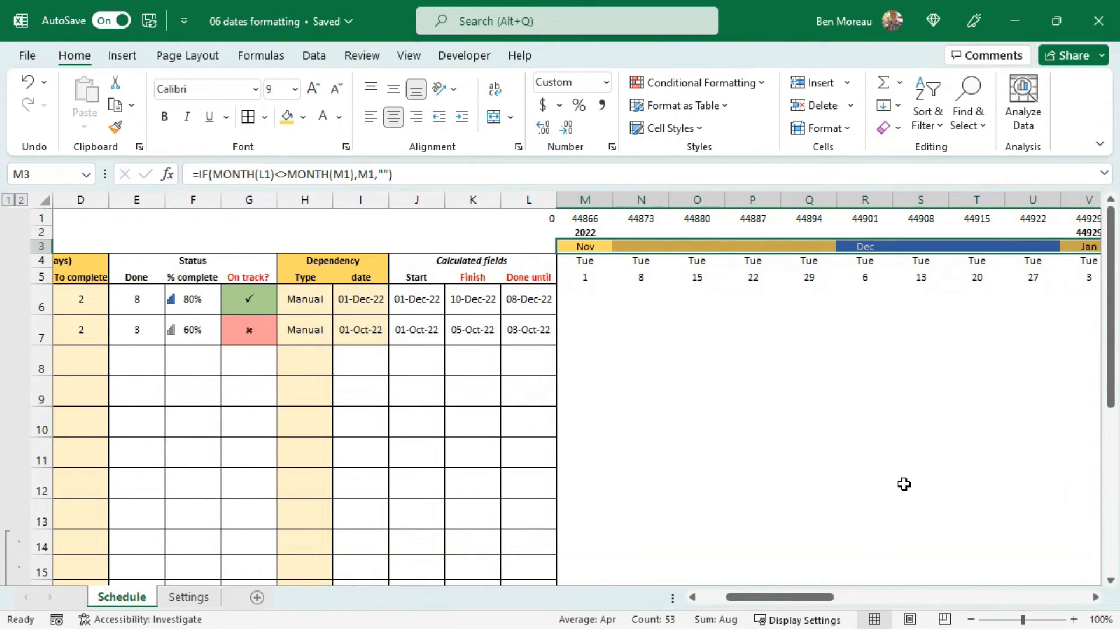
left_click(773, 290)
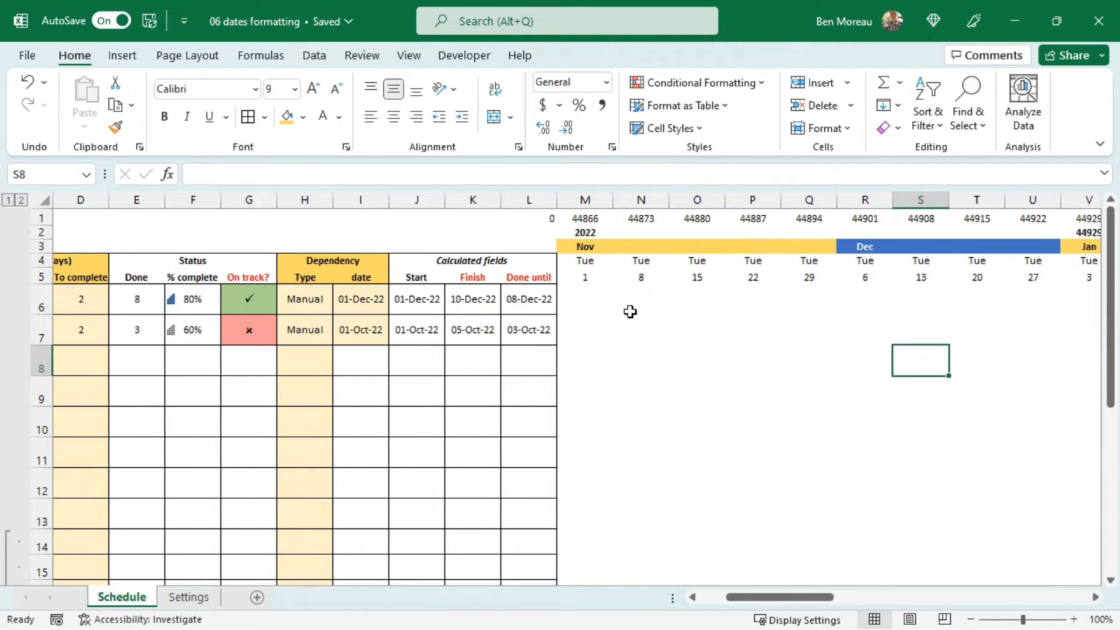
Step: Fill the weekday and day-number rows M4:BM5 with the lightest gold shade
left_click_drag(583, 266, 934, 277)
left_click(303, 119)
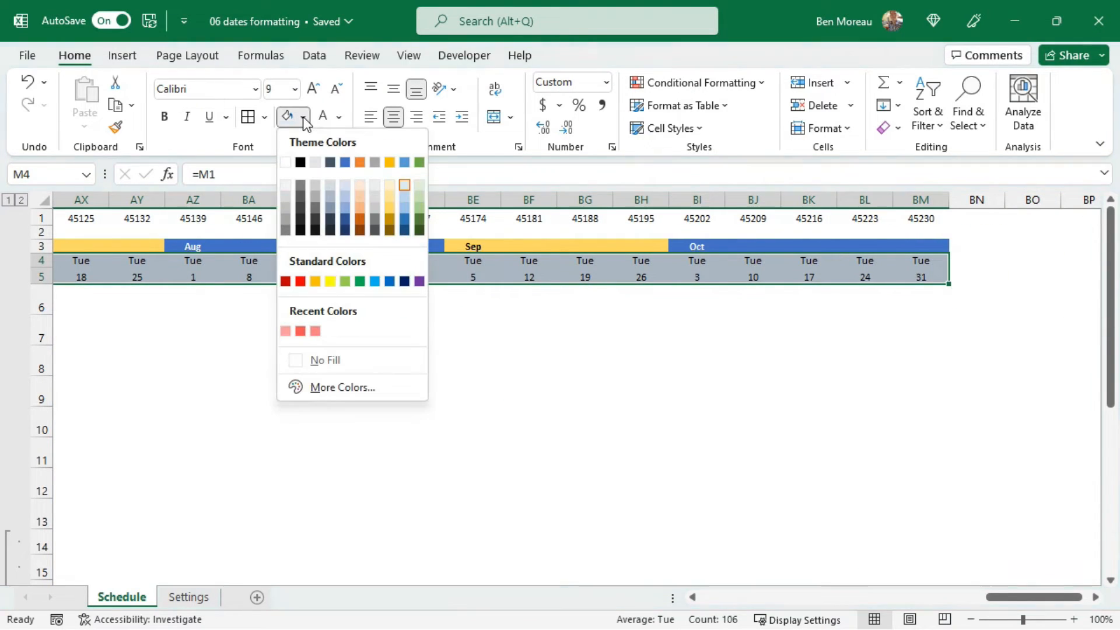
left_click(390, 187)
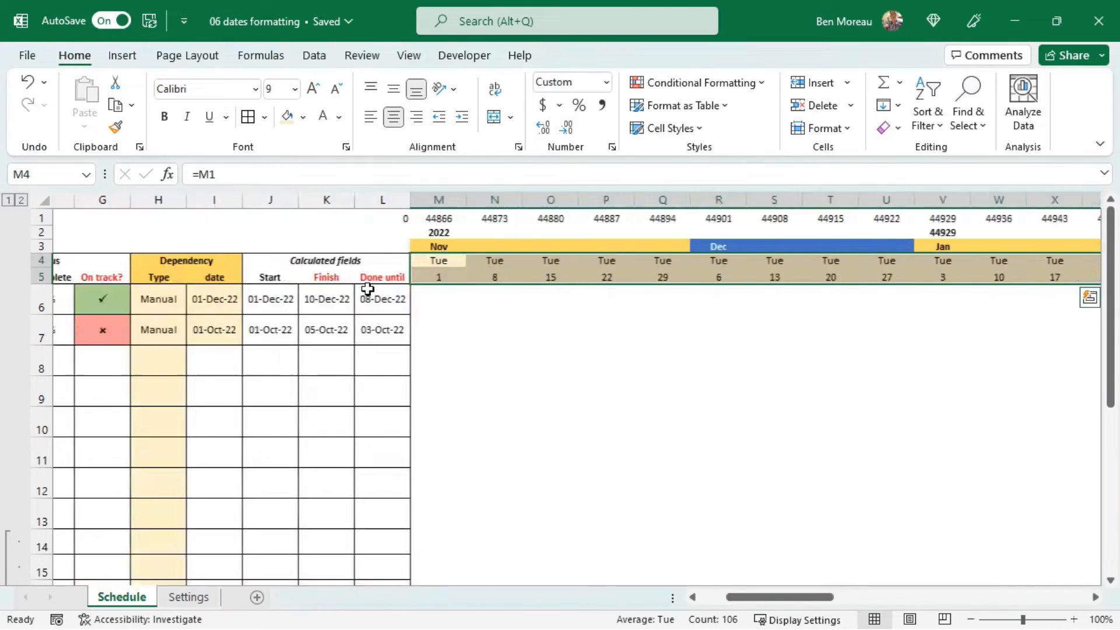
Step: Create a formula-based conditional formatting rule for M4:M5 using =OR(WEEKDAY(M1)=1,WEEKDAY(M1)=7)
left_click(843, 263)
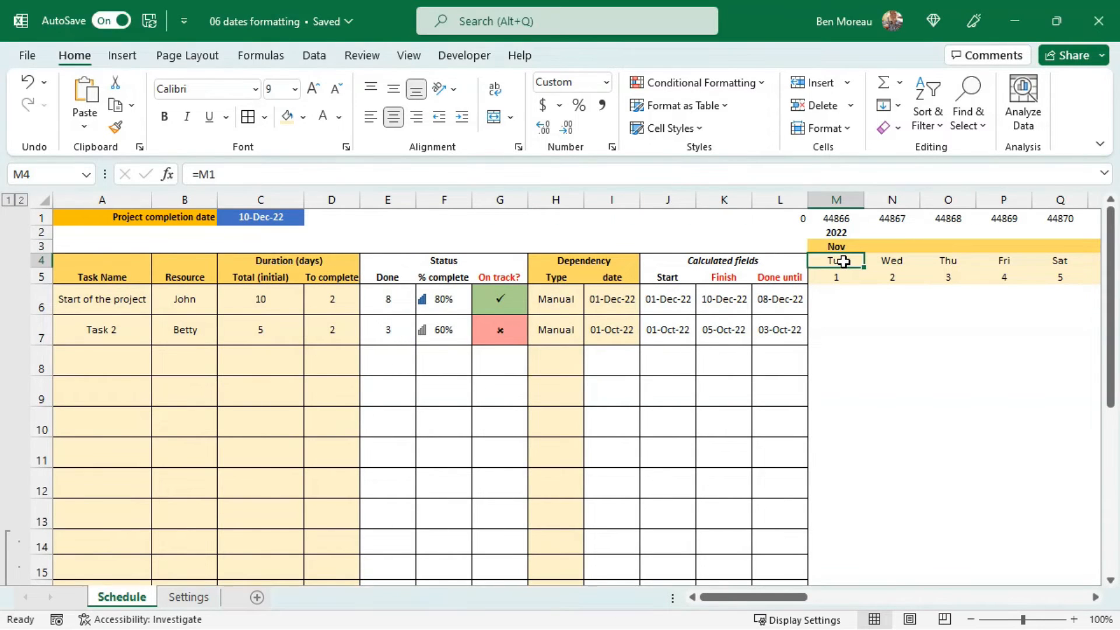
left_click_drag(844, 260, 842, 275)
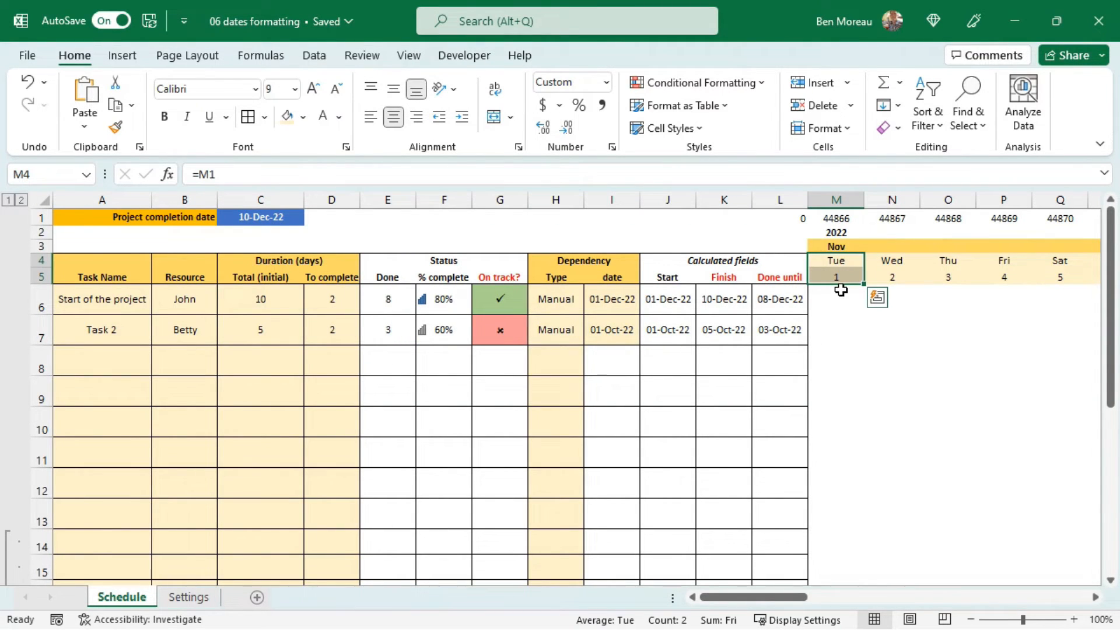
left_click(892, 360)
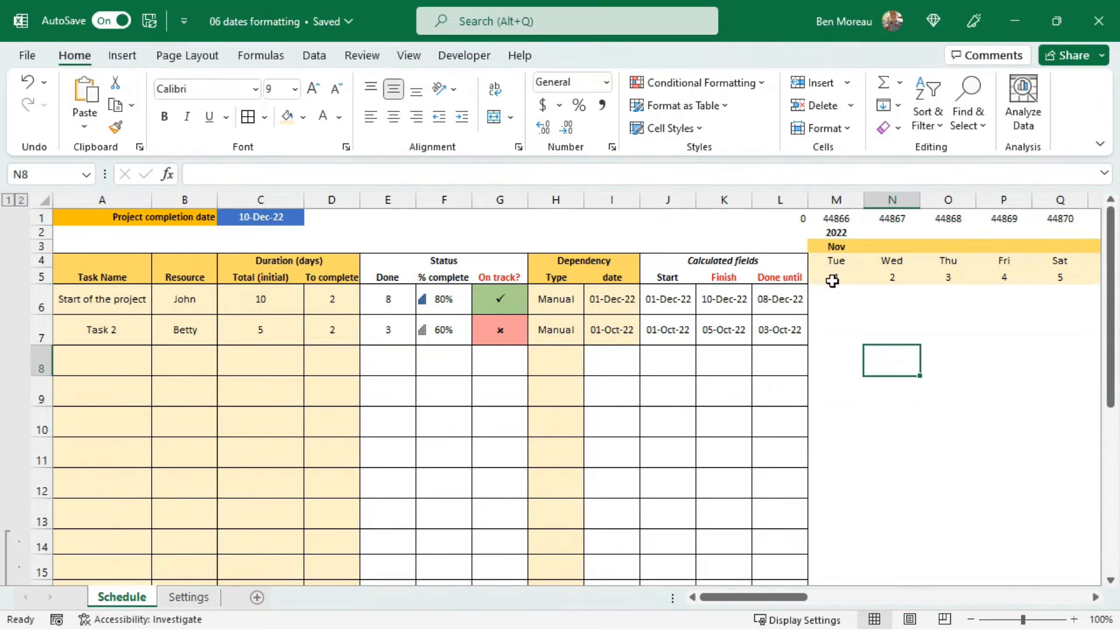
left_click_drag(829, 263, 835, 277)
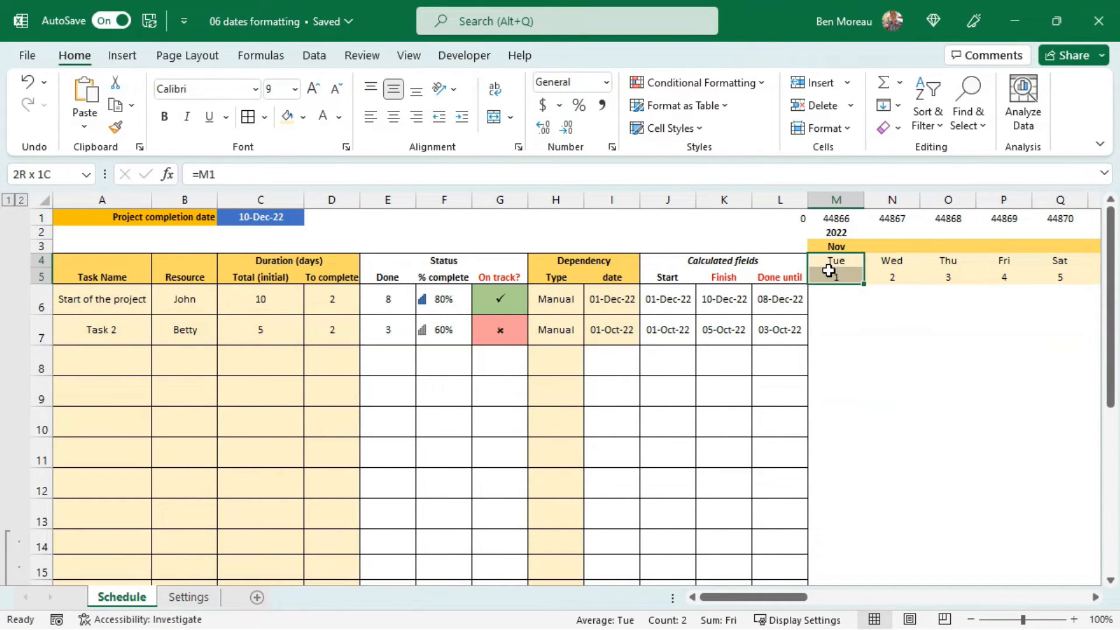
left_click(705, 80)
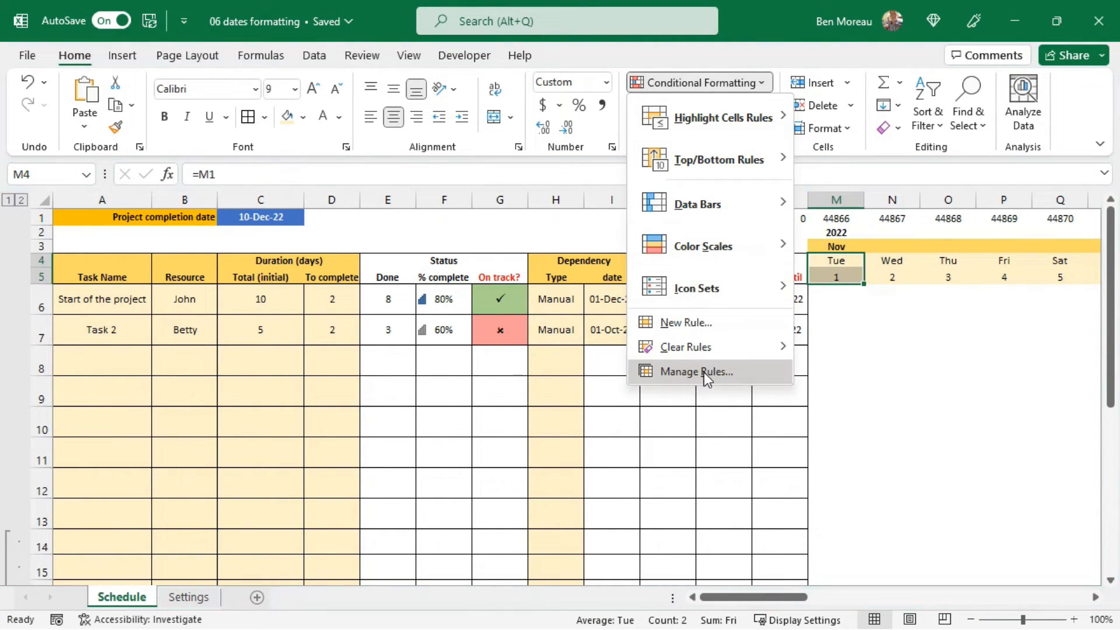
left_click(700, 322)
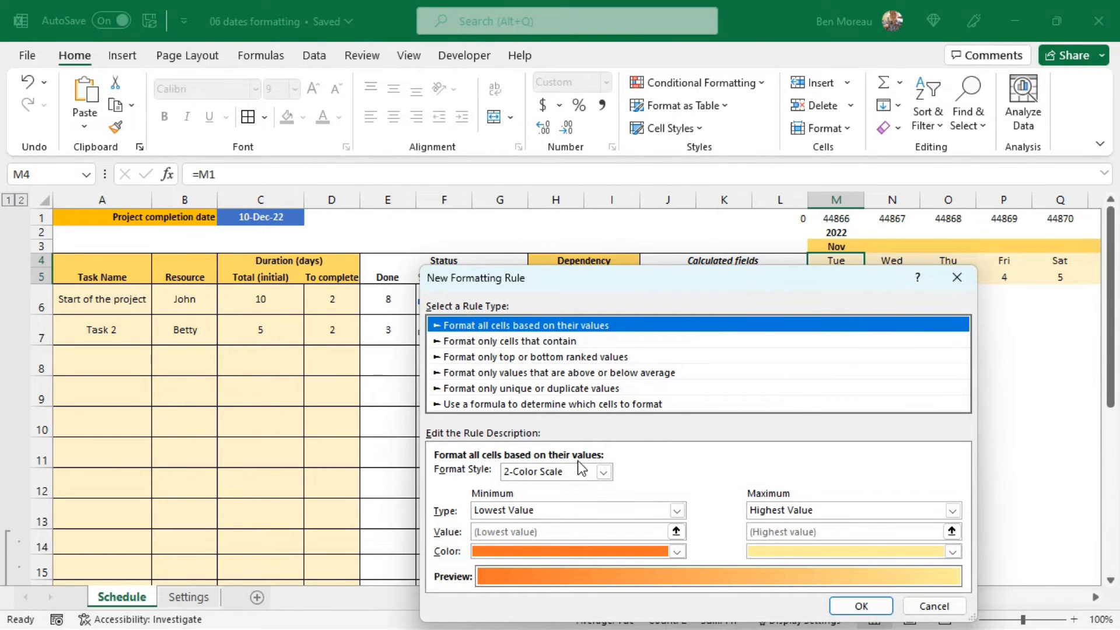
left_click(541, 404)
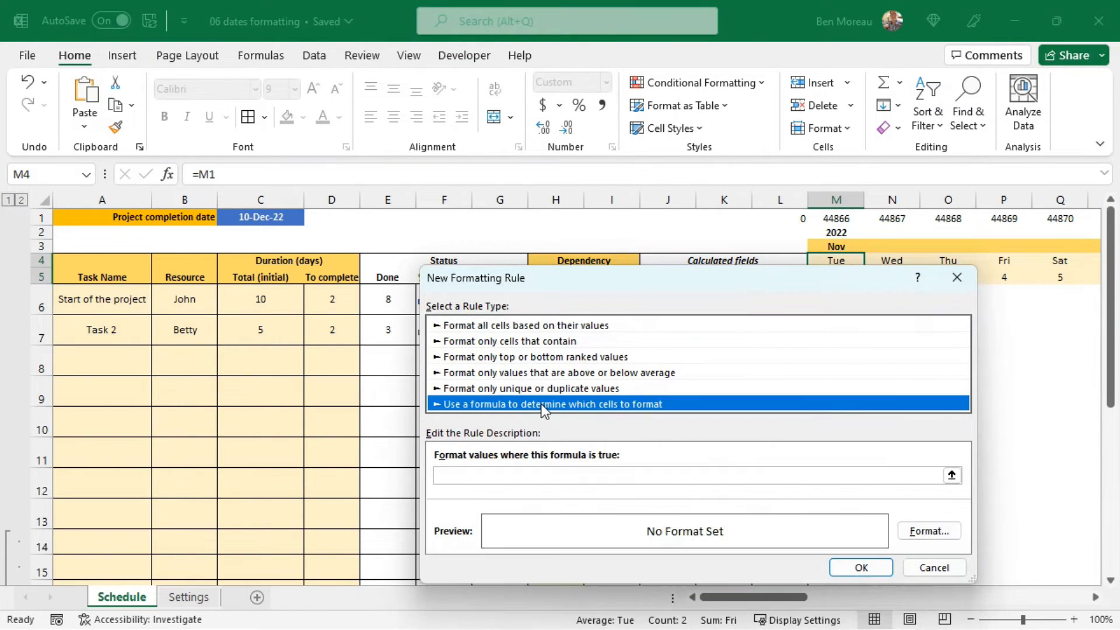
left_click(487, 475)
type("=OR(WEEKDAY(M1)=1,WEEKDAY(M1)=7)")
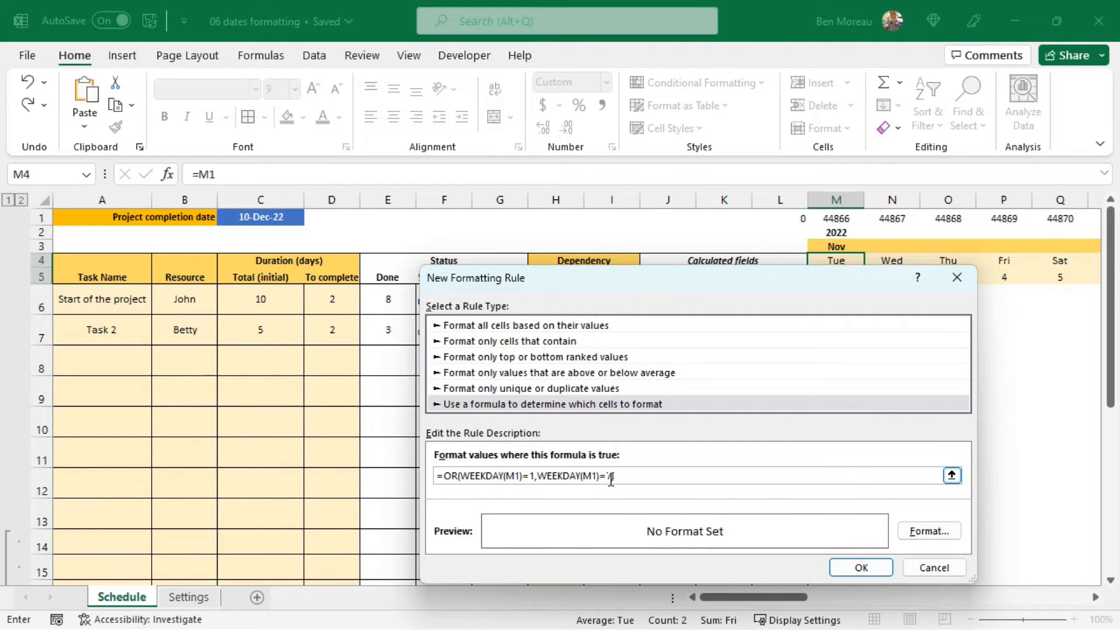
Step: Give the weekend rule for M4:M5 a solid theme gold fill and save the rule
left_click(918, 541)
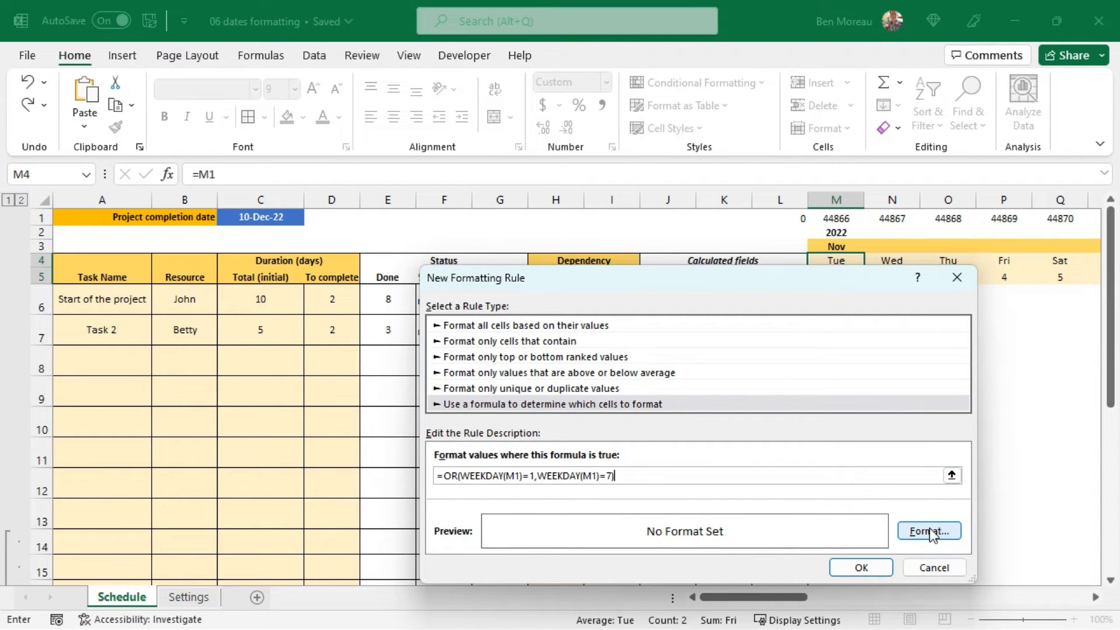
left_click(929, 532)
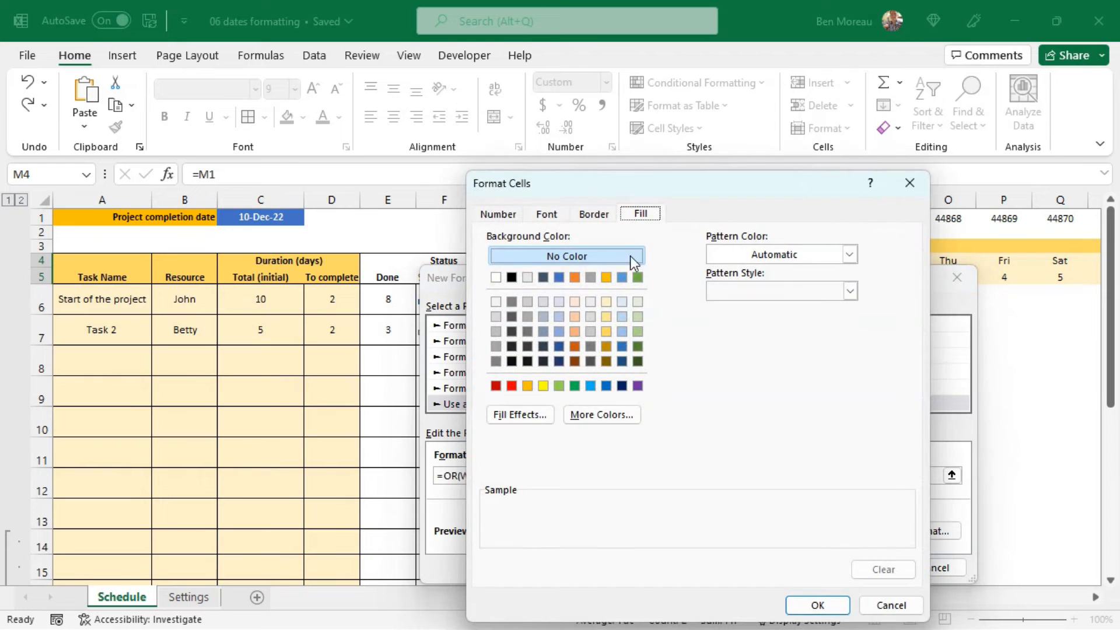
left_click(608, 278)
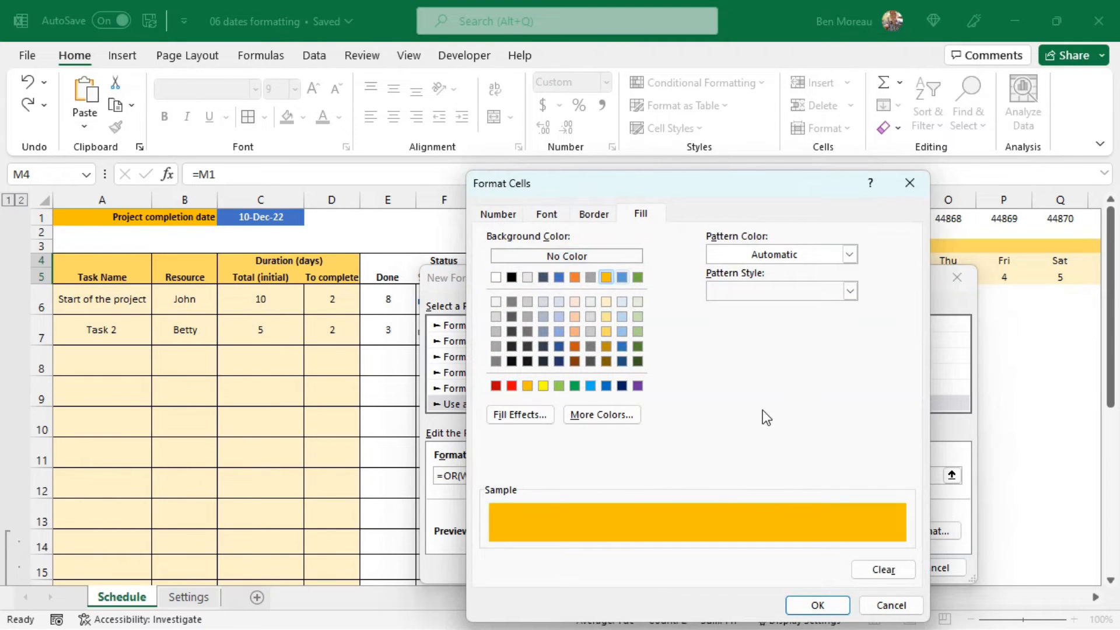
left_click(817, 605)
left_click(861, 568)
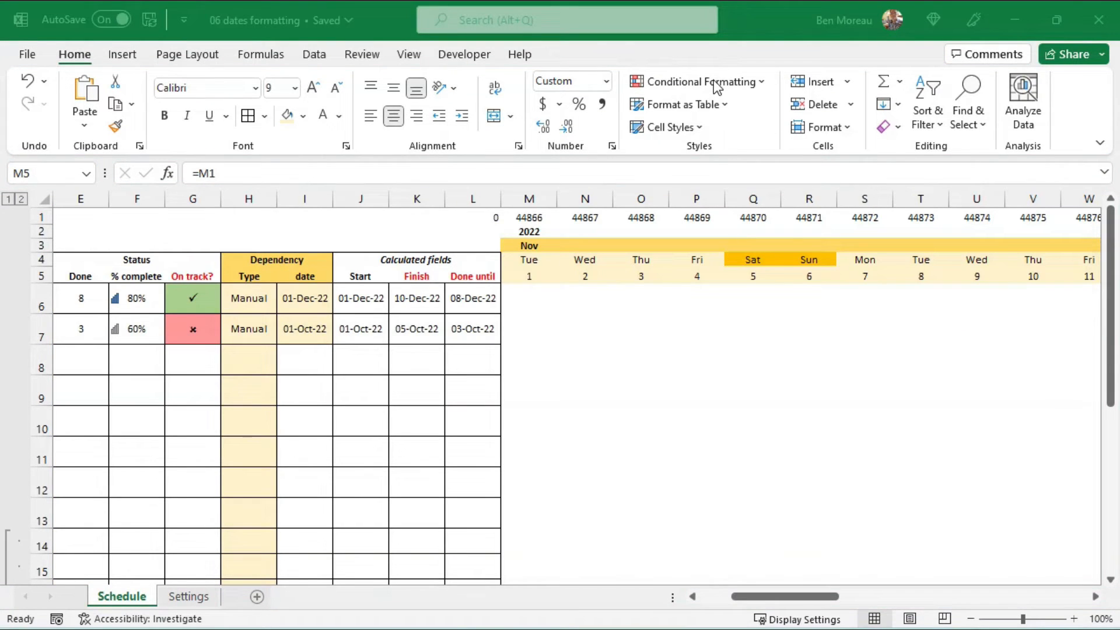
Step: Create a separate formula-based conditional formatting rule for M5 using =OR(WEEKDAY(M1)=1,WEEKDAY(M1)=7)
left_click(717, 88)
left_click(727, 323)
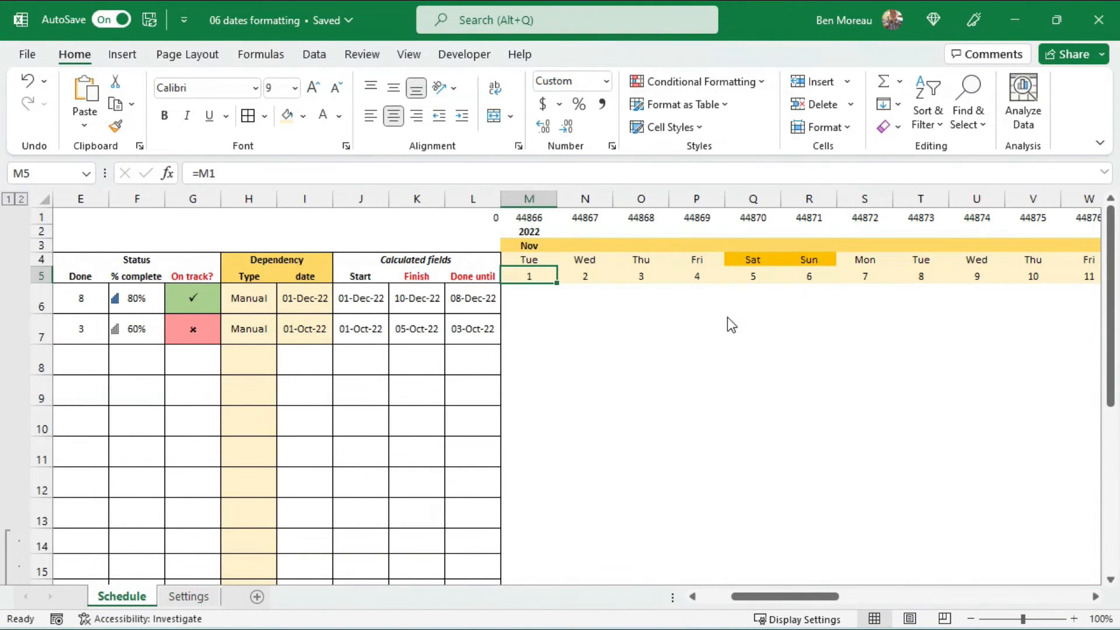
left_click(525, 347)
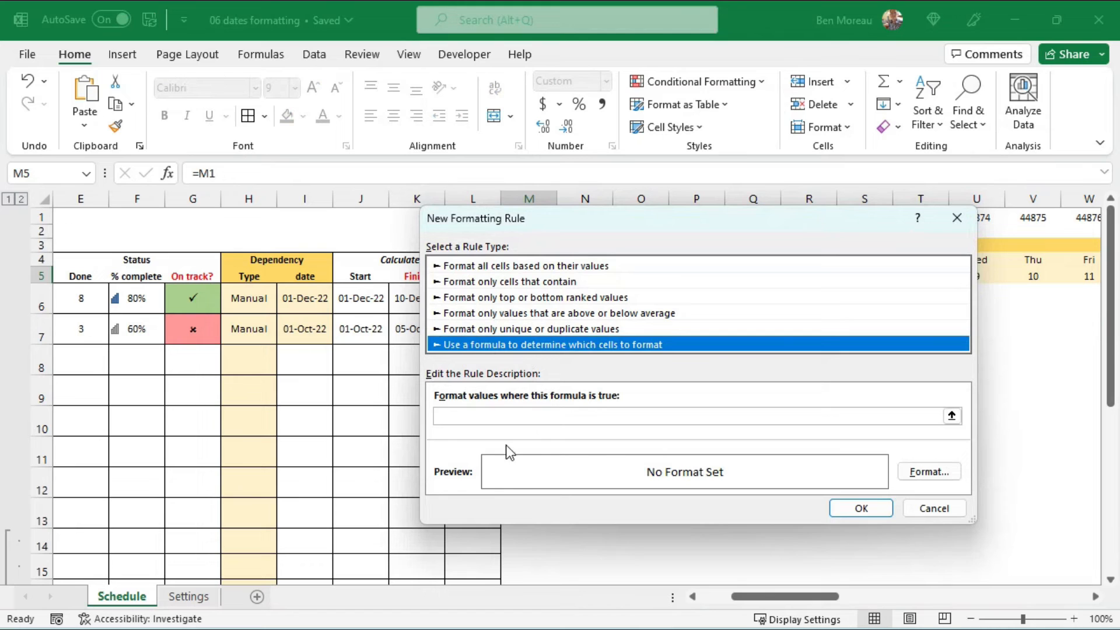
left_click(498, 416)
type("=OR(WEEKDAY(M1)=1,WEEKDAY(M1)=7)")
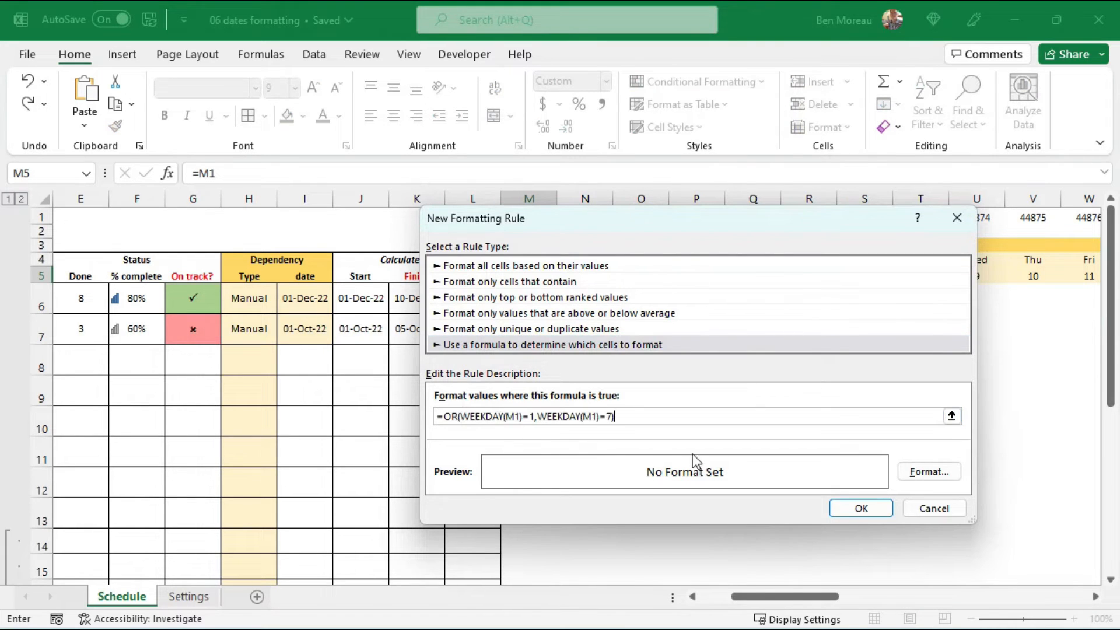
Step: Give M5's weekend rule the same theme gold fill and save it
left_click(932, 471)
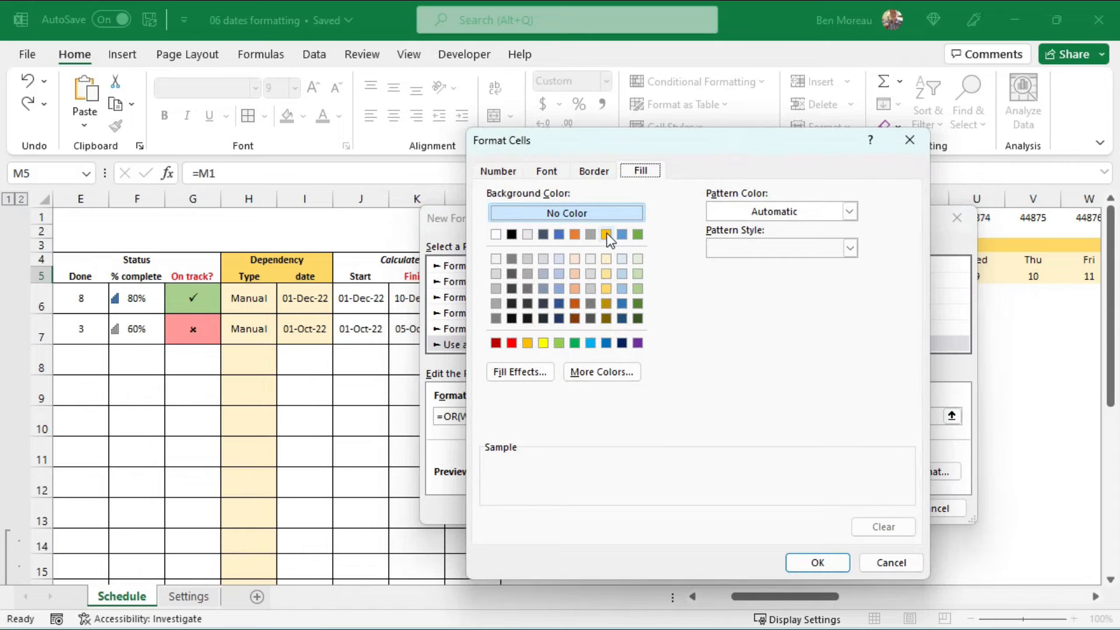
left_click(608, 234)
left_click(817, 562)
left_click(864, 509)
Step: Copy the formatting of M4:M5 across the remaining timeline cells in rows 4 and 5 with Format Painter
left_click_drag(529, 256, 529, 276)
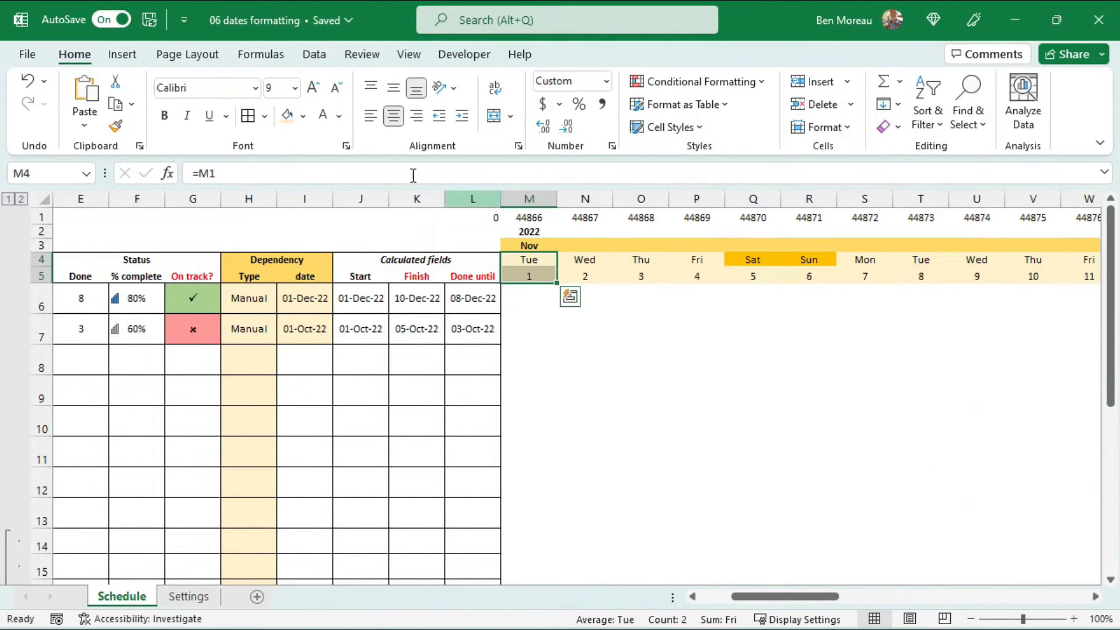
left_click(115, 125)
mouse_move(574, 262)
left_mouse_down()
mouse_move(825, 280)
mouse_move(1086, 279)
mouse_move(948, 283)
mouse_move(1032, 283)
mouse_move(1016, 280)
left_mouse_up()
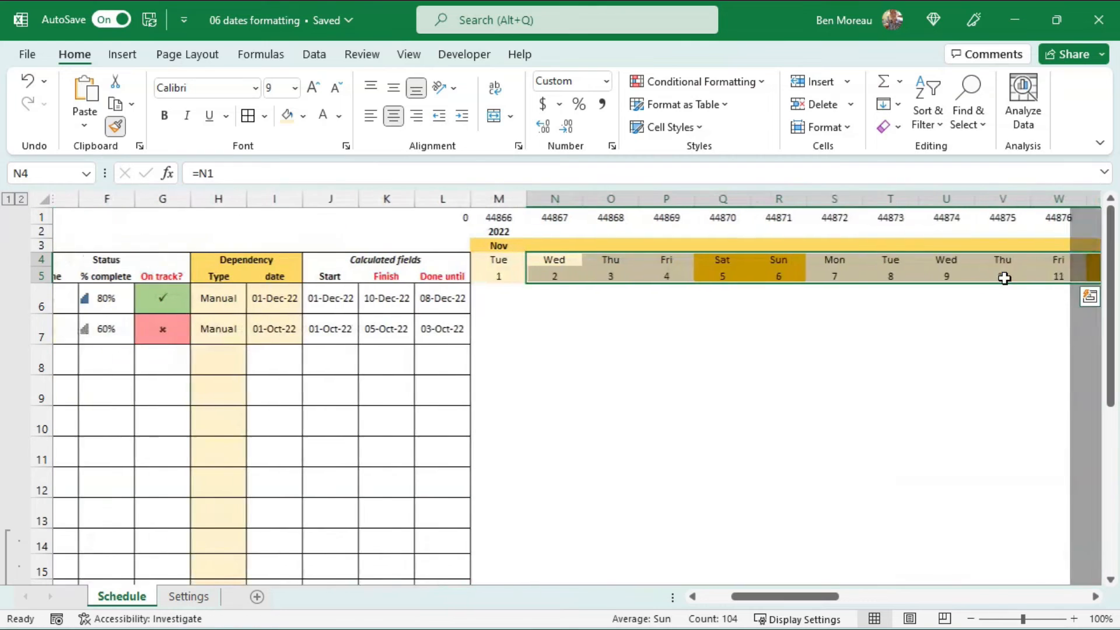
left_click(776, 278)
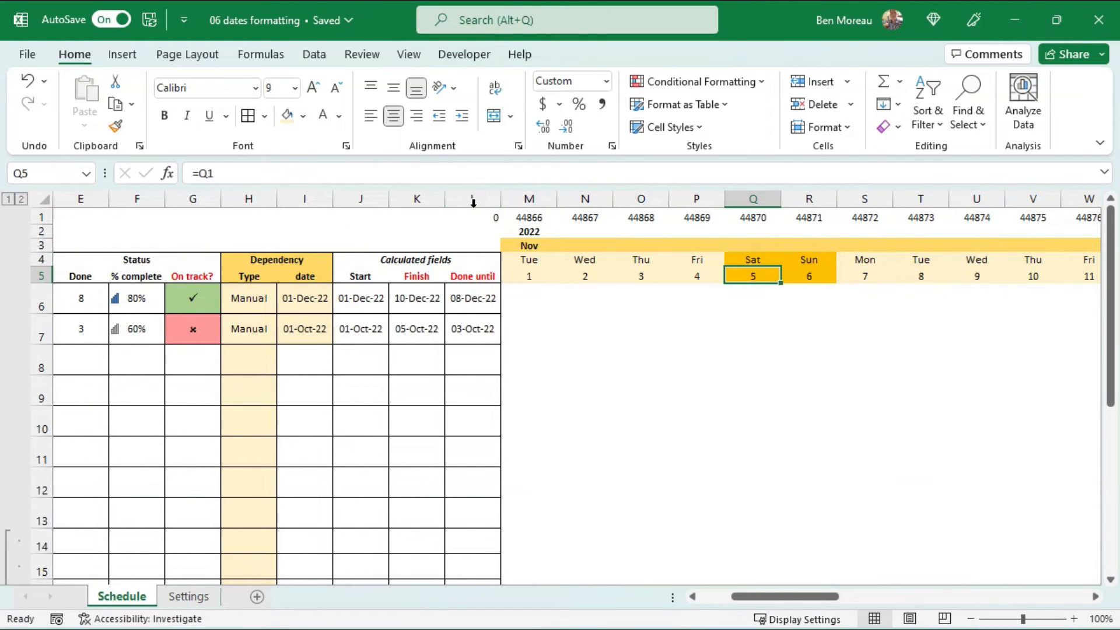
Step: Narrow all the timeline date columns from M onward to one equal, smaller width
left_click_drag(530, 199, 1039, 202)
left_click_drag(725, 201, 713, 200)
left_click_drag(656, 318, 76, 335)
left_click(543, 392)
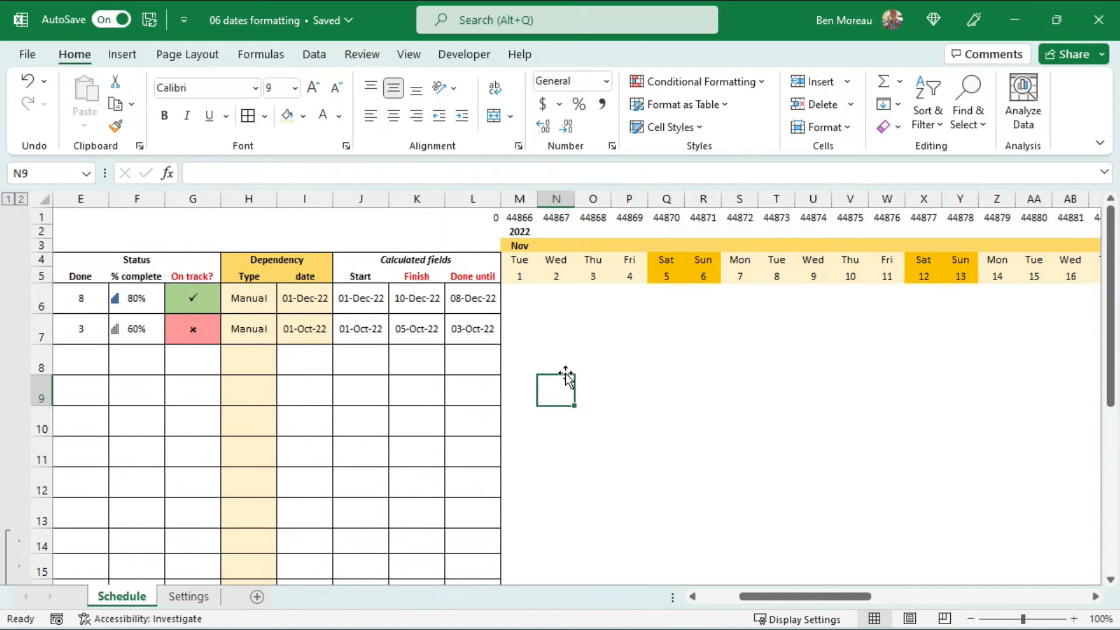
left_click(563, 338)
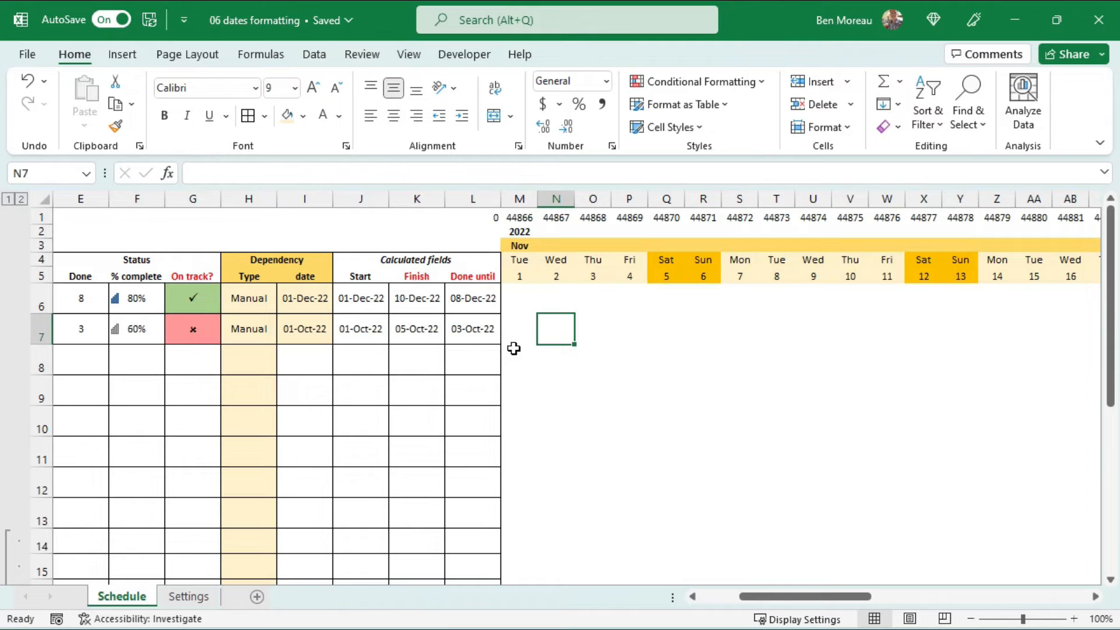
Step: Freeze the panes at D6 so that header rows 1–5 and columns A–C stay in view
left_click(518, 275)
left_click(409, 53)
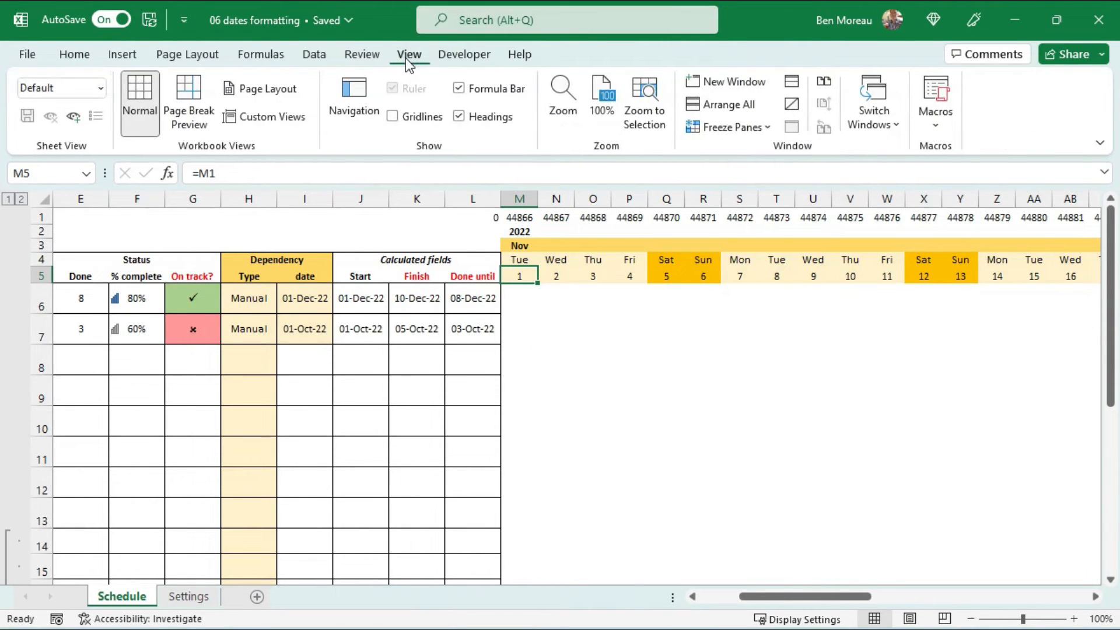
left_click(730, 127)
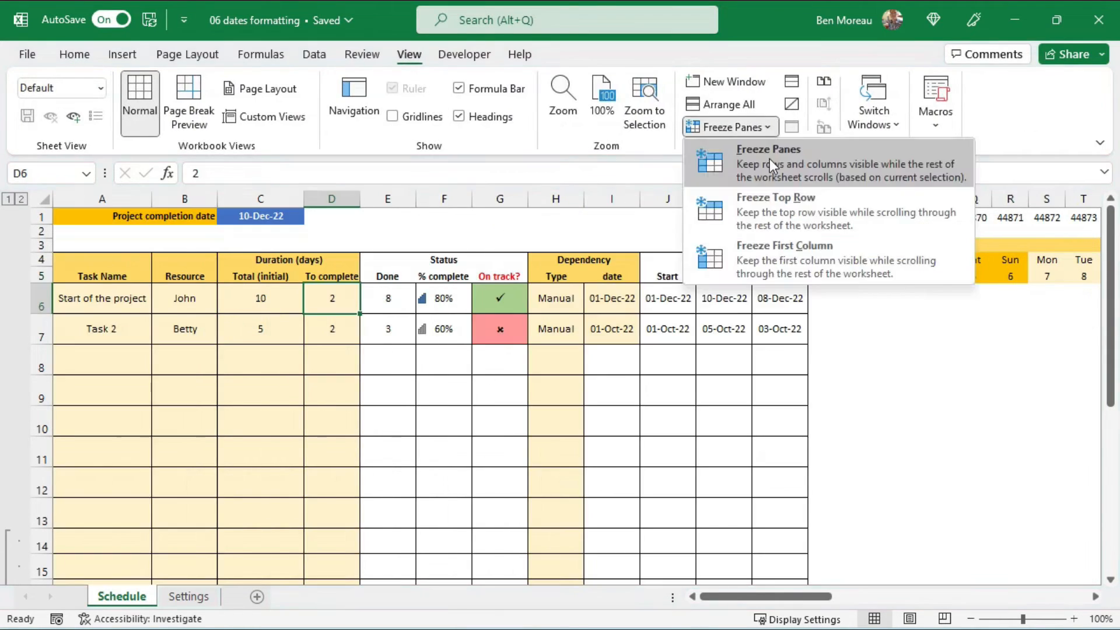
left_click(769, 159)
Step: Try 5 and 10 as the Days per cell preference in B30, and set it to 14
scroll(242, 447, "down", 5)
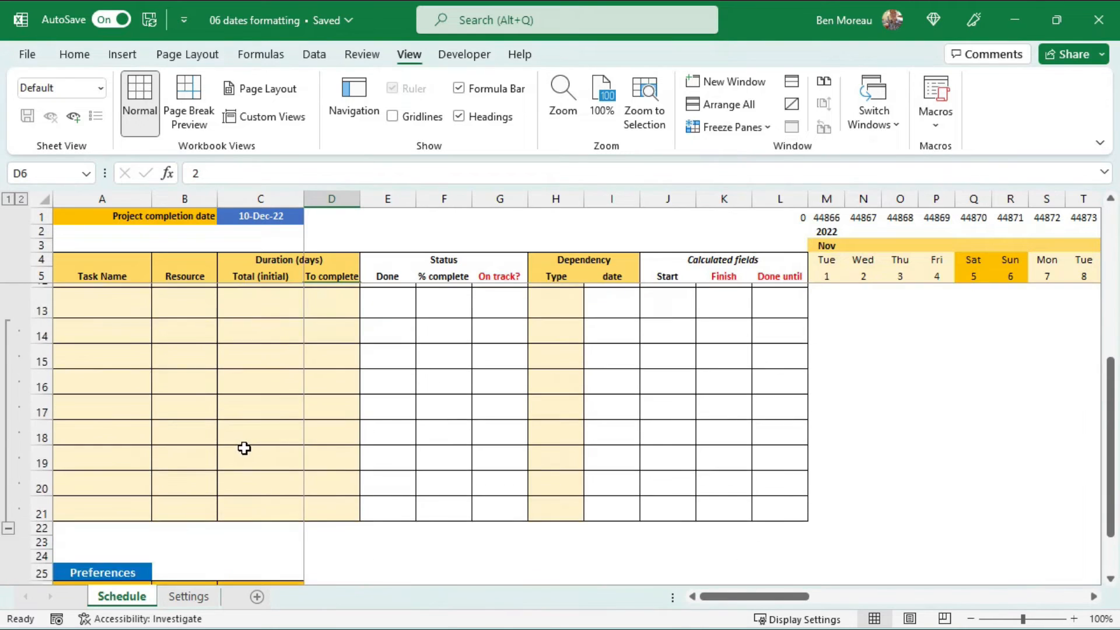
left_click(180, 437)
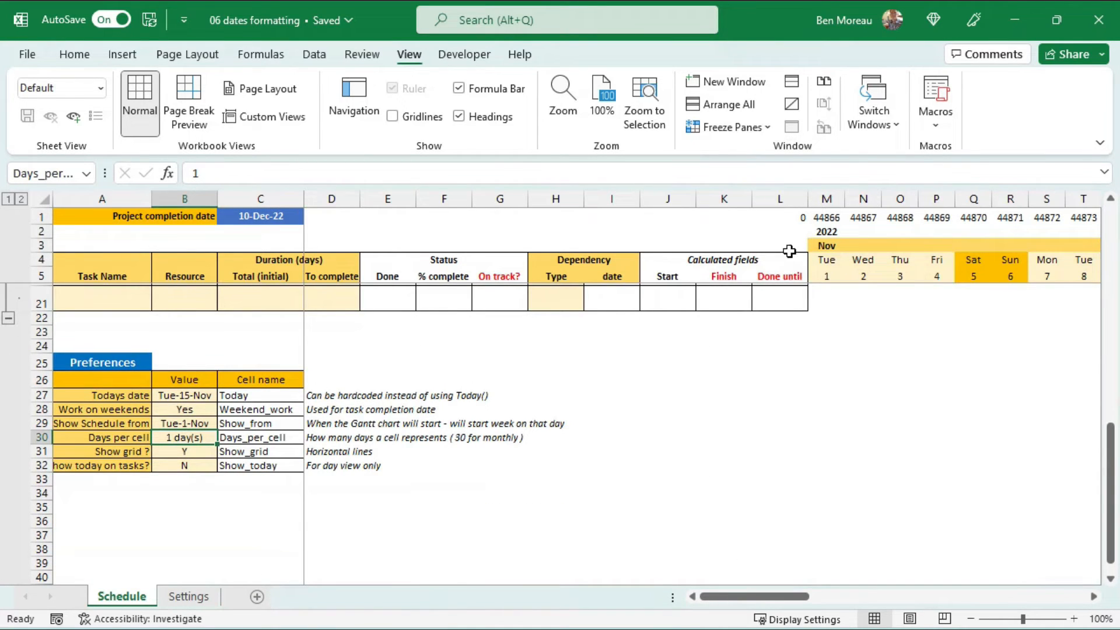
type("5")
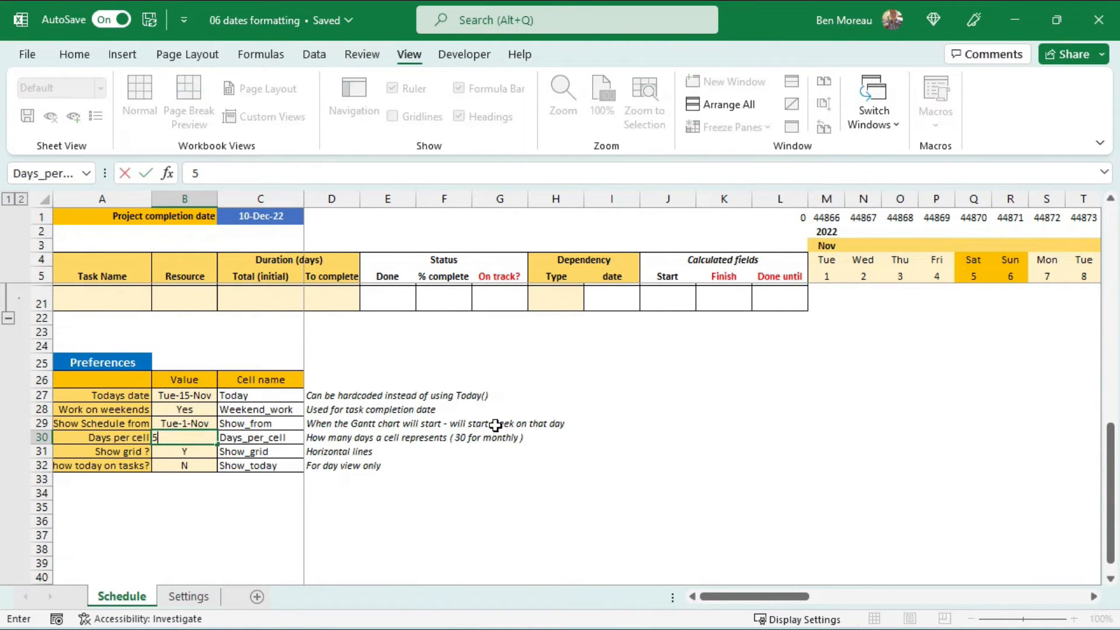
key("Return")
key("Up")
type("10")
key("Return")
key("Up")
type("14")
key("Return")
key("Up")
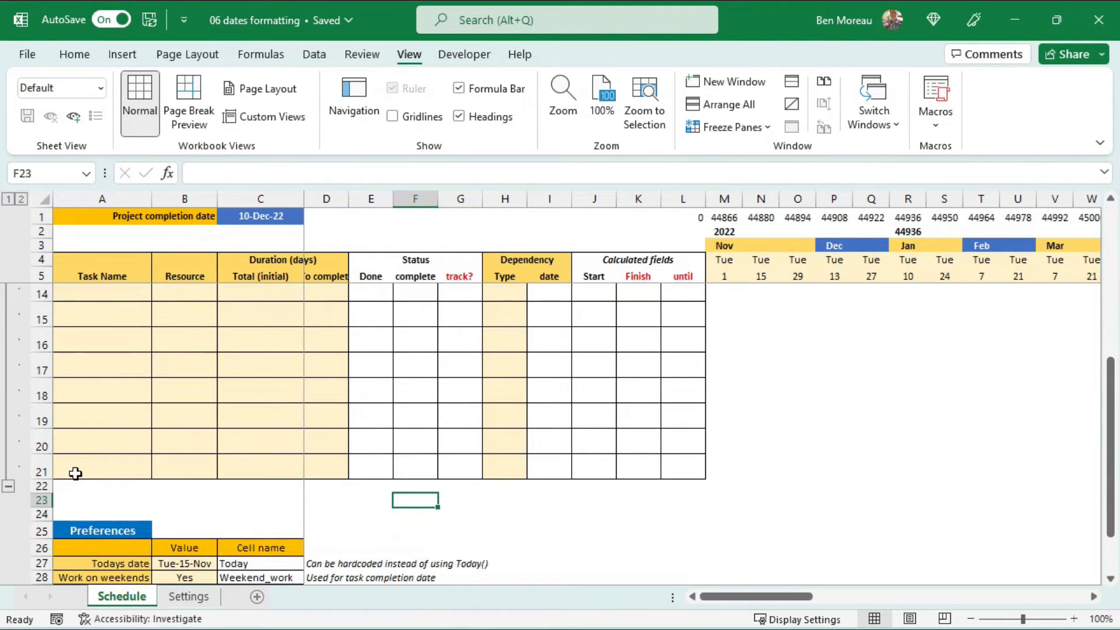
Step: Collapse the grouped task rows 14–21 and widen columns H to L slightly
left_click(9, 487)
scroll(701, 355, "up", 3)
left_click_drag(505, 199, 713, 198)
left_click(934, 390)
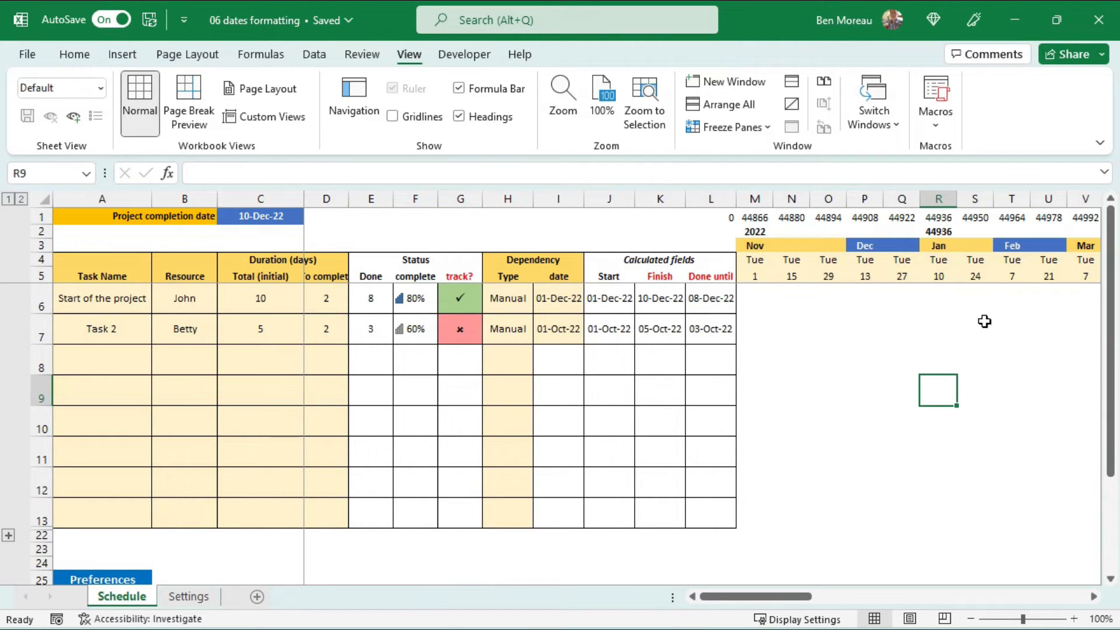
Step: Apply the custom number format yyy to the year row M2:BM2 above the timeline months
left_click(898, 319)
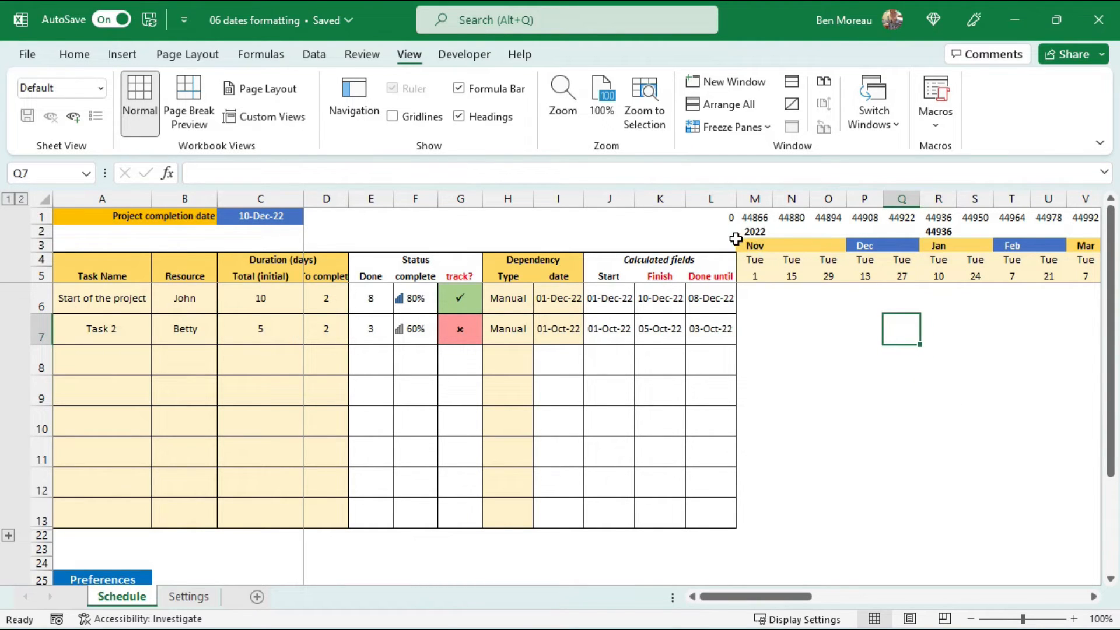
left_click_drag(759, 231, 957, 230)
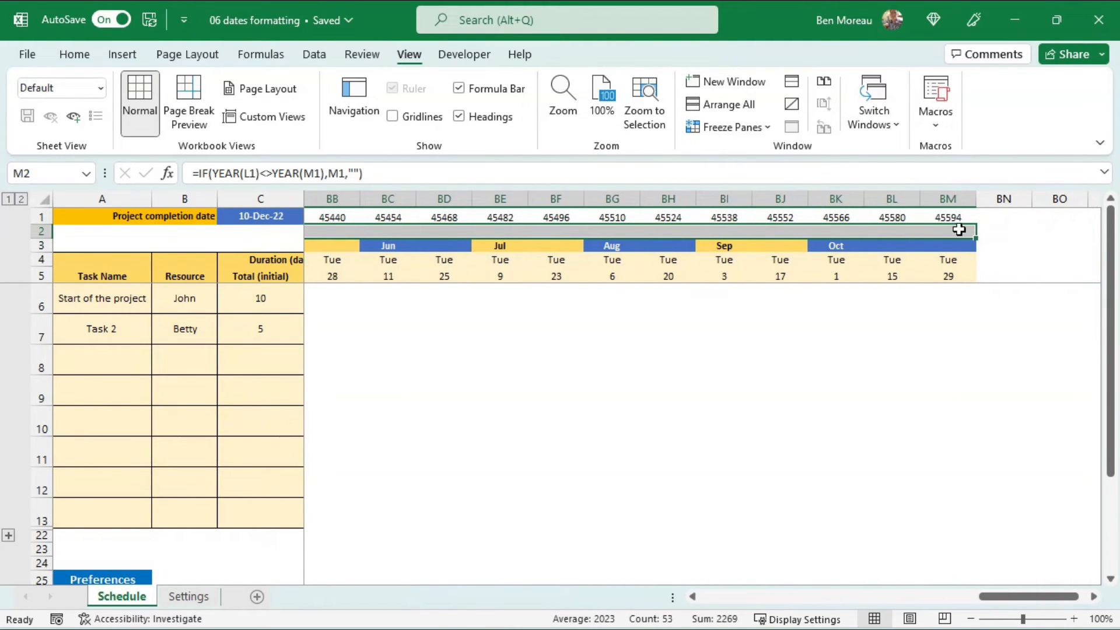
right_click(418, 230)
left_click(500, 519)
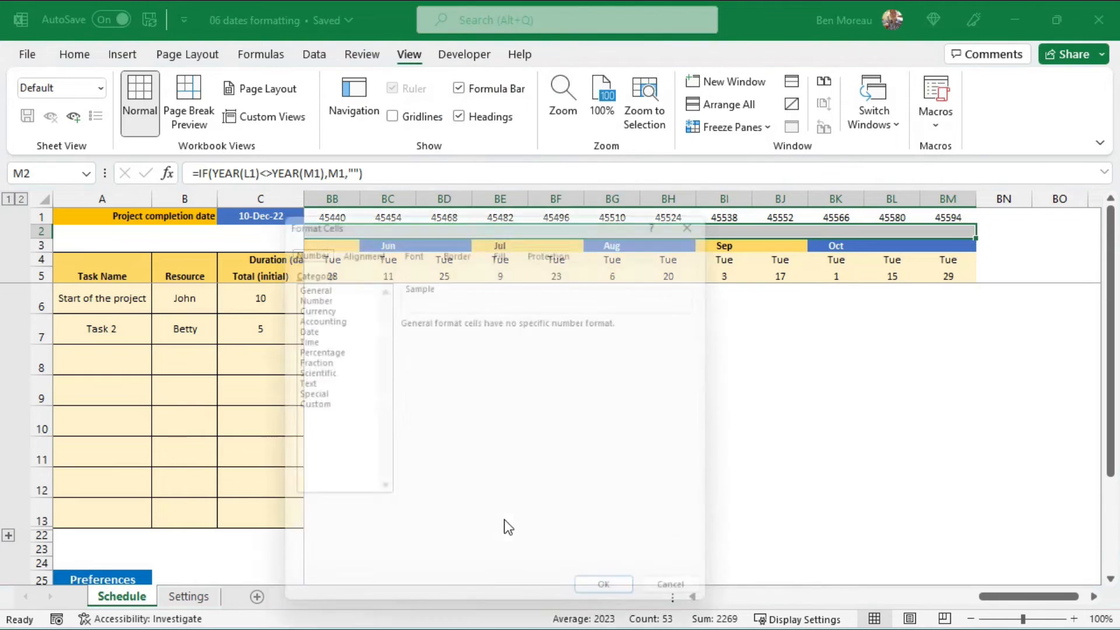
left_click(313, 408)
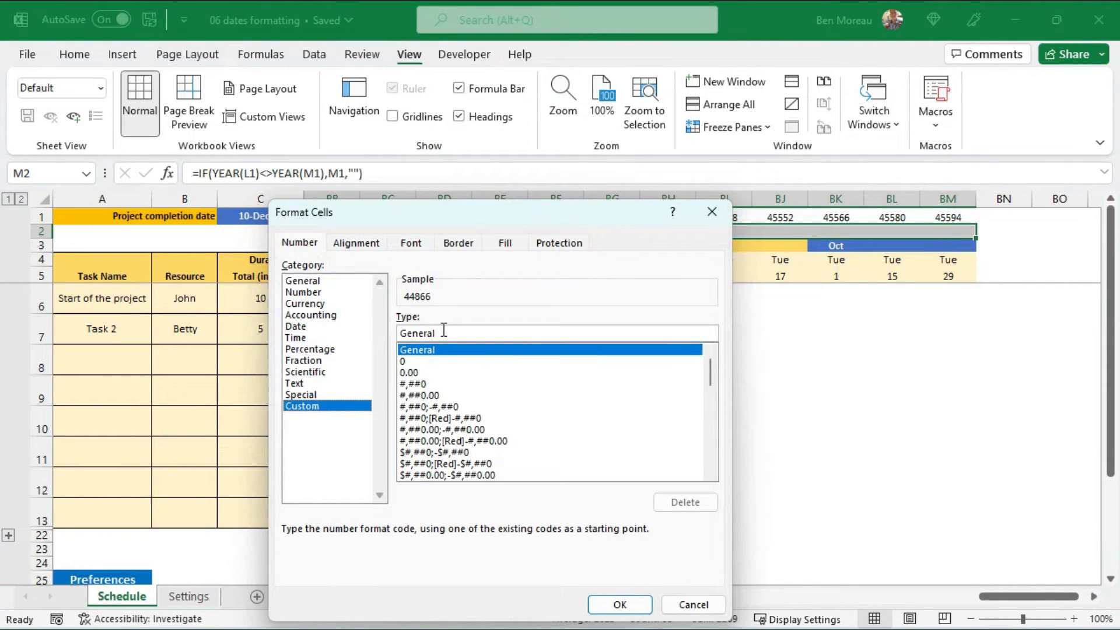
type("yyy")
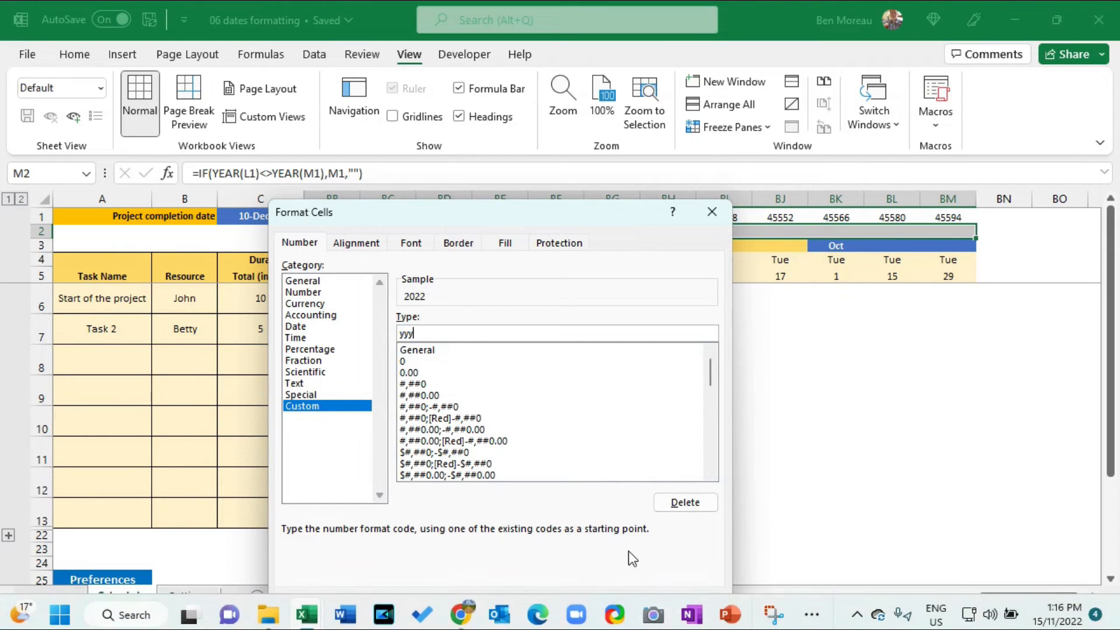
left_click(623, 606)
left_click_drag(669, 327, 102, 330)
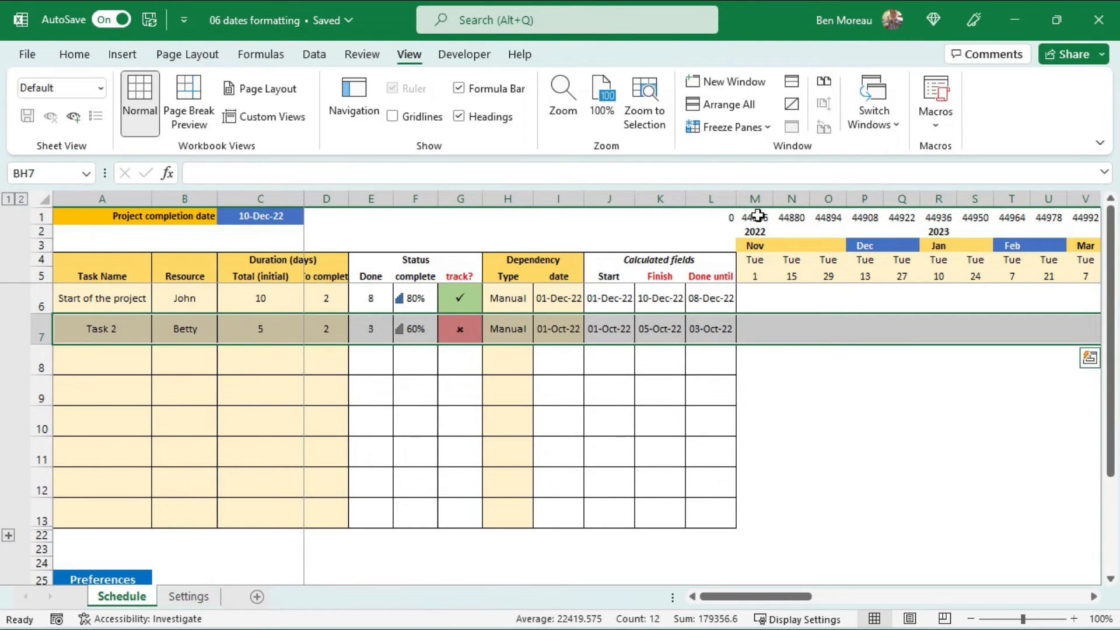
Step: Enter =IF(OR(N$1-1<$J6,M$1>$K6),"out",IF(OR($D6=0,(N$1-1)<=$L6),"done","notdone")) in M6 and middle-align the cell vertically
mouse_move(769, 295)
left_mouse_down()
mouse_move(645, 290)
mouse_move(772, 300)
mouse_move(757, 297)
left_mouse_up()
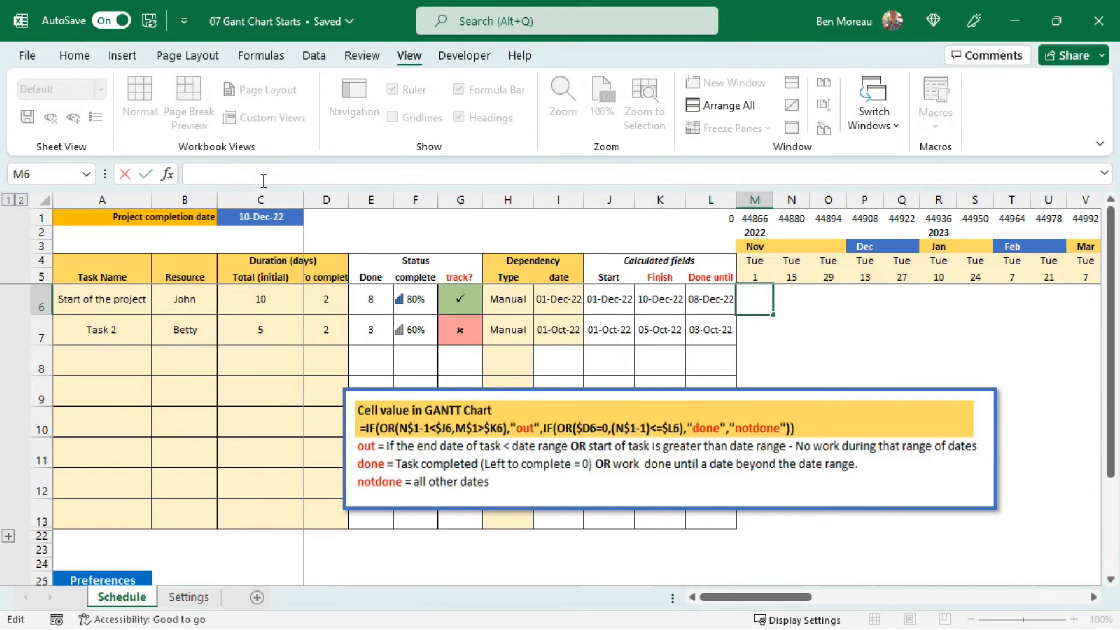
type("=IF(OR(N$1-1<$J6,M$1>$K6),\"out\",IF(OR($D6=0,(N$1-1)<=$L6),\"done\",\"notdone\"))")
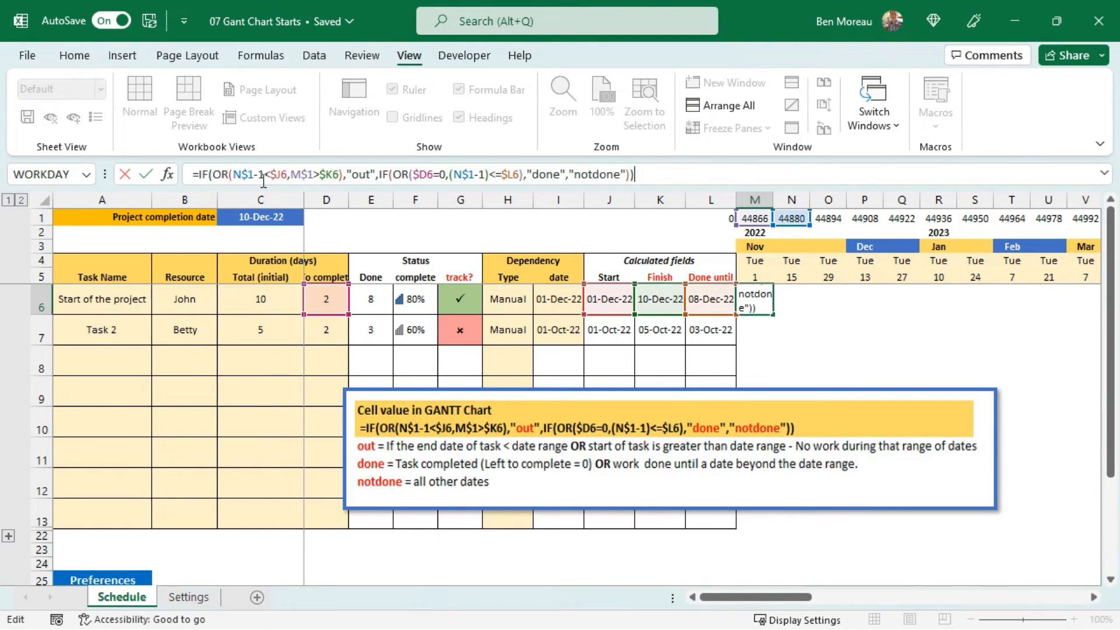
key("Return")
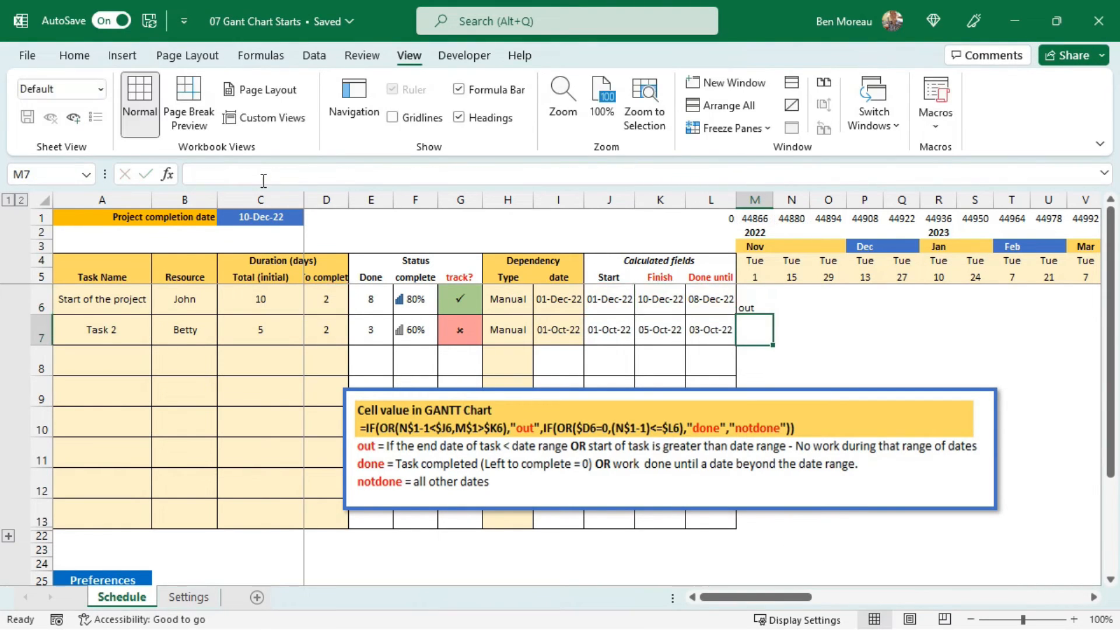
left_click(749, 292)
left_click(75, 55)
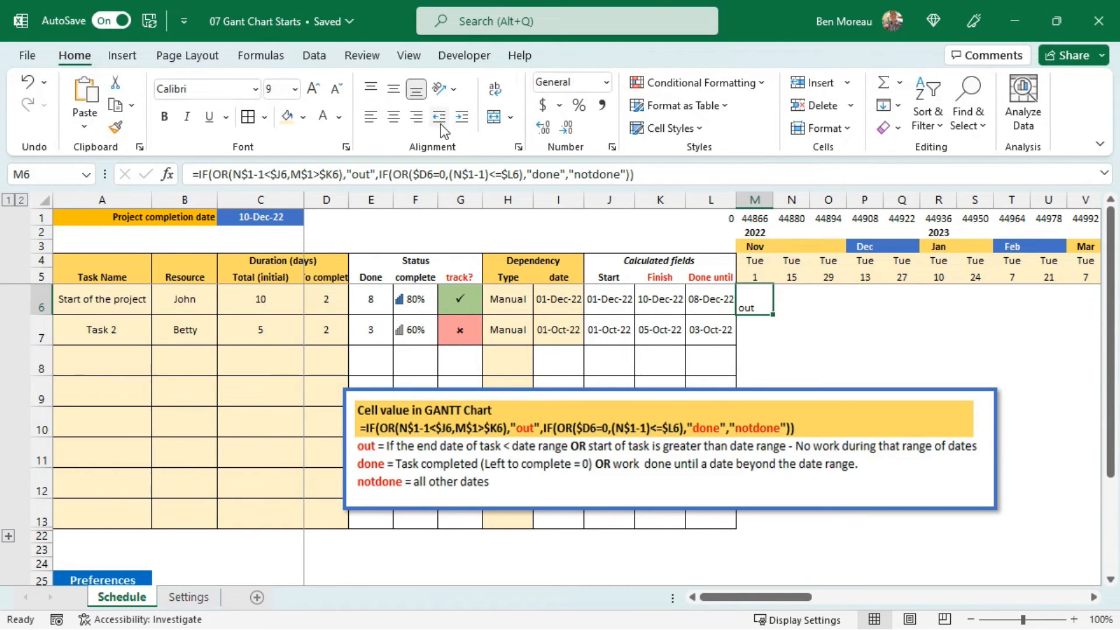
left_click(392, 91)
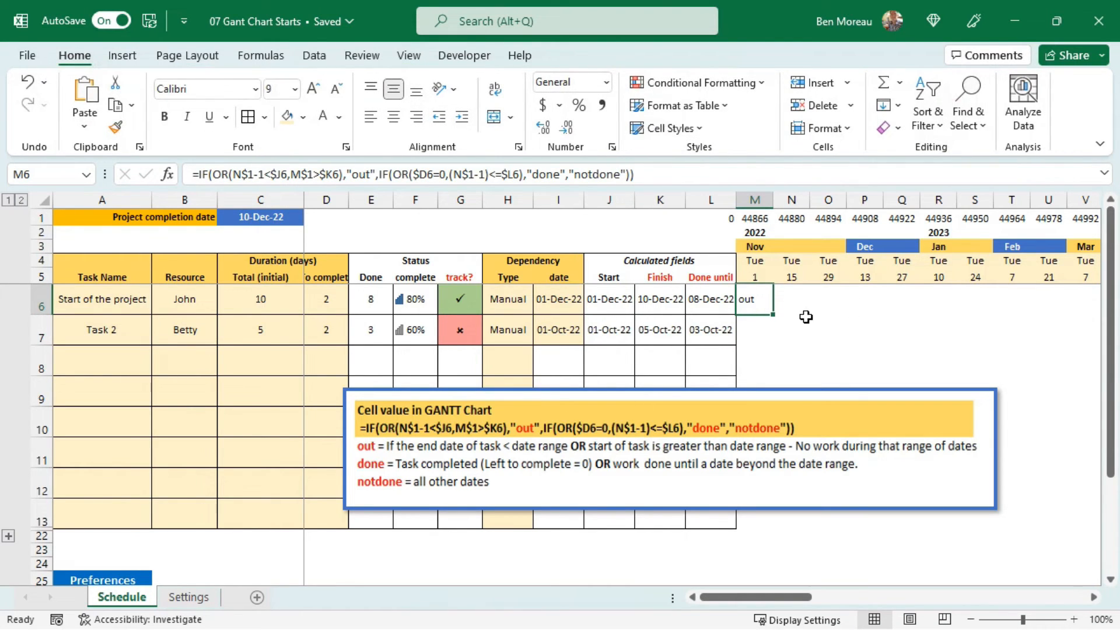
Step: Fill the M6 status formula across the whole Gantt area, M6:BM13
left_click_drag(774, 314, 977, 515)
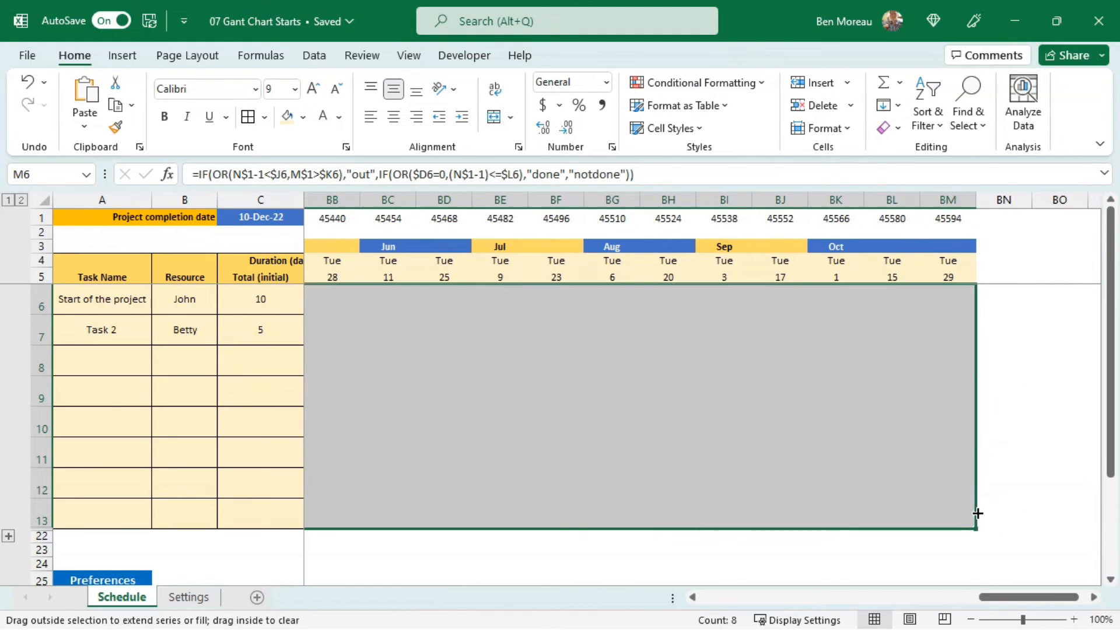
left_click(819, 388)
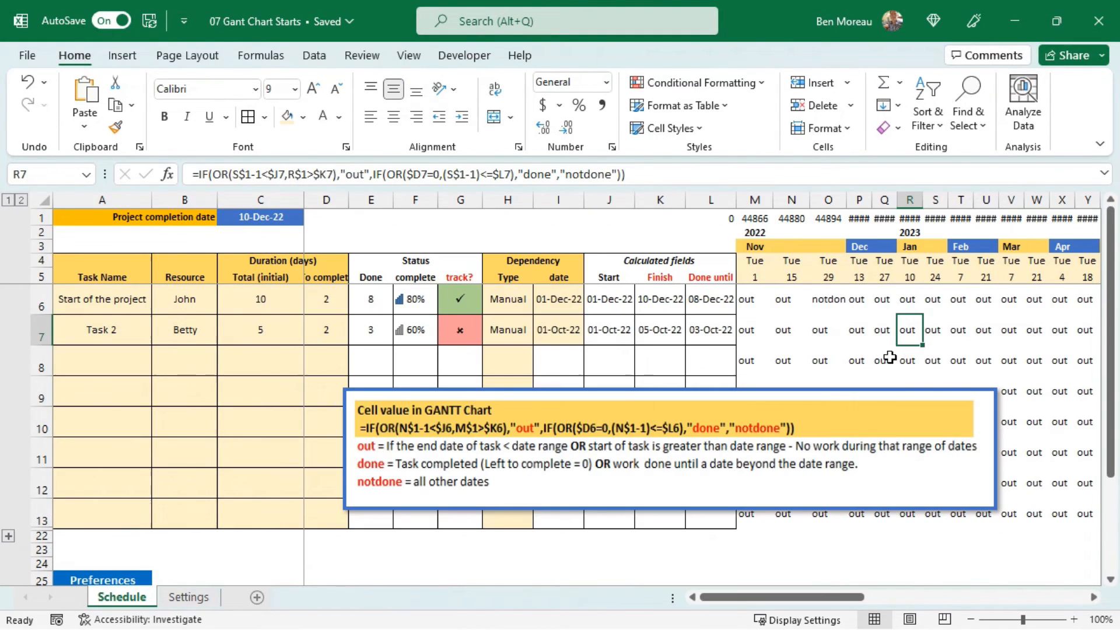
key("Down")
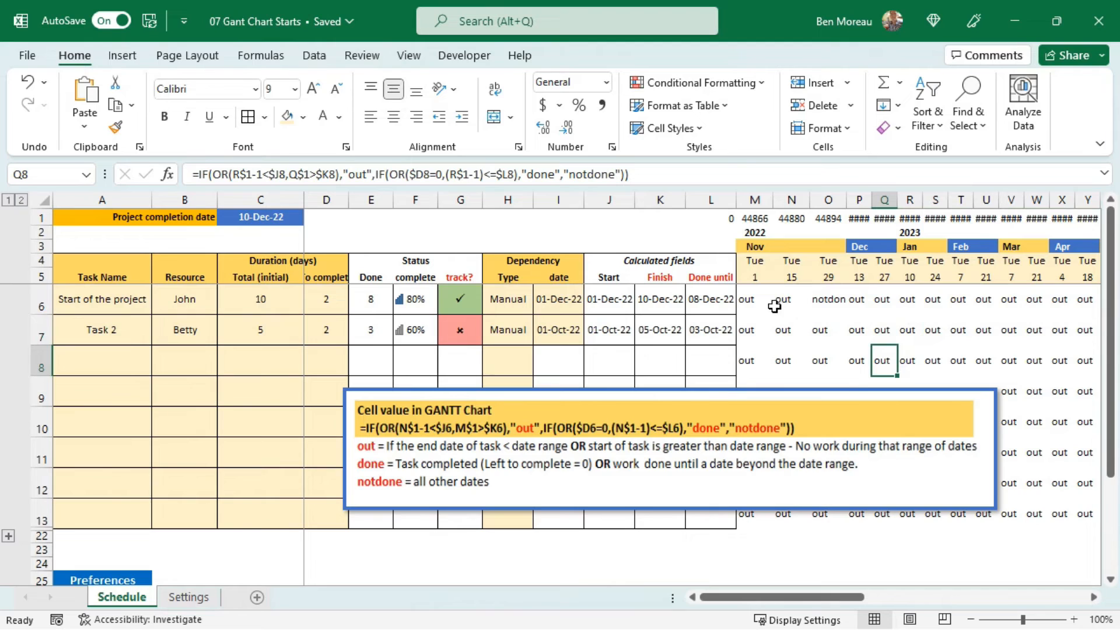
left_click(233, 380)
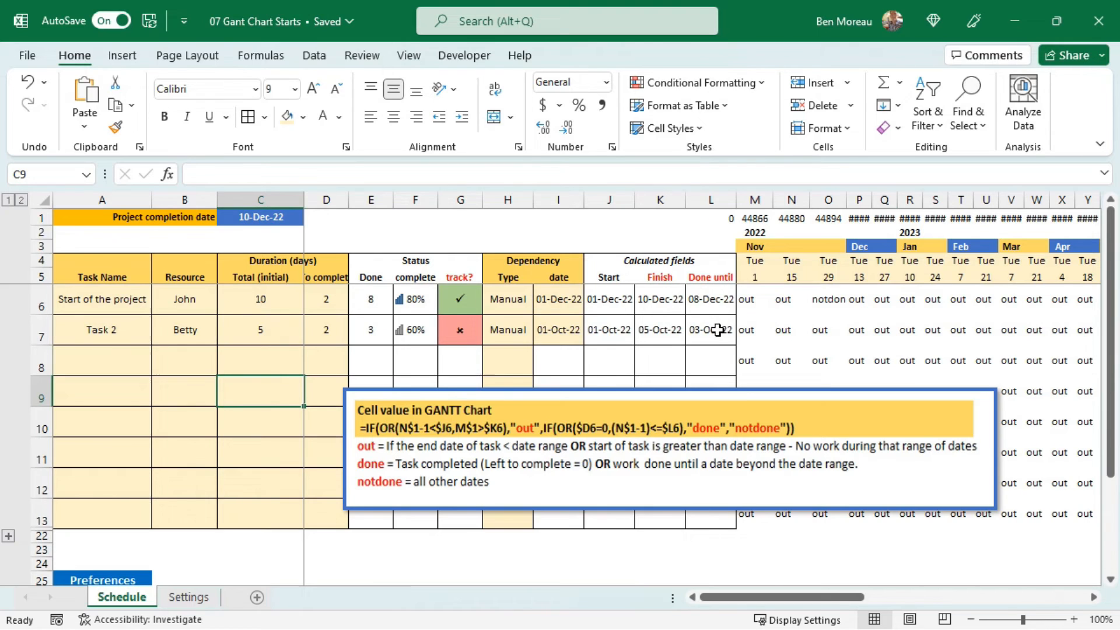
left_click_drag(561, 395, 577, 457)
left_click_drag(699, 335, 21, 335)
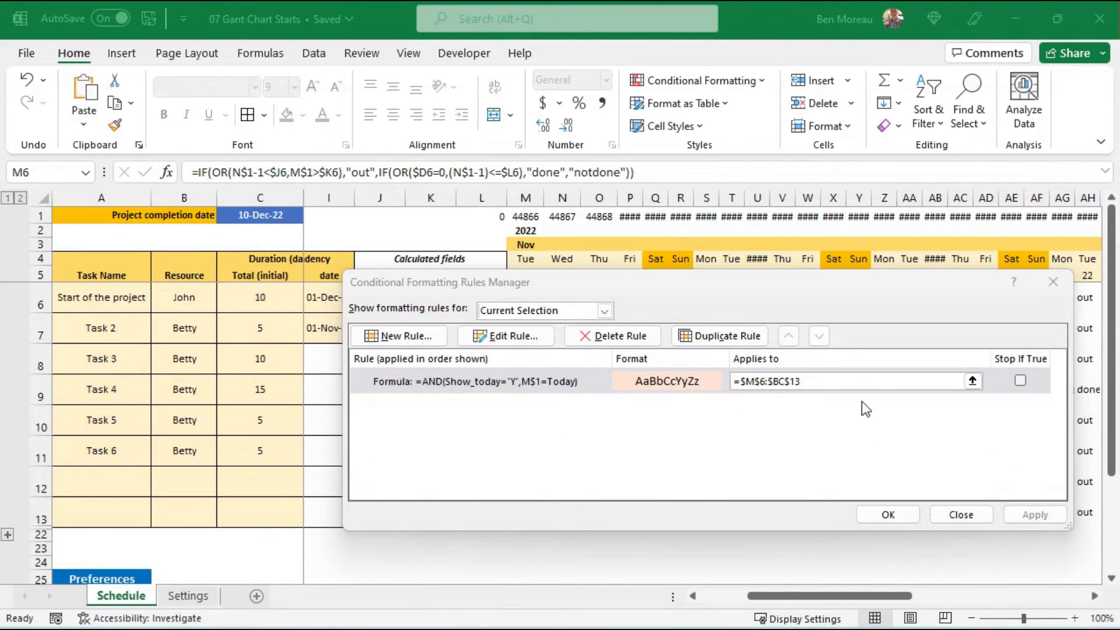
Step: Apply the conditional formatting rule =AND(Show_today="Y",M$1=Today) with a light orange fill to M6:BC13
left_click(663, 384)
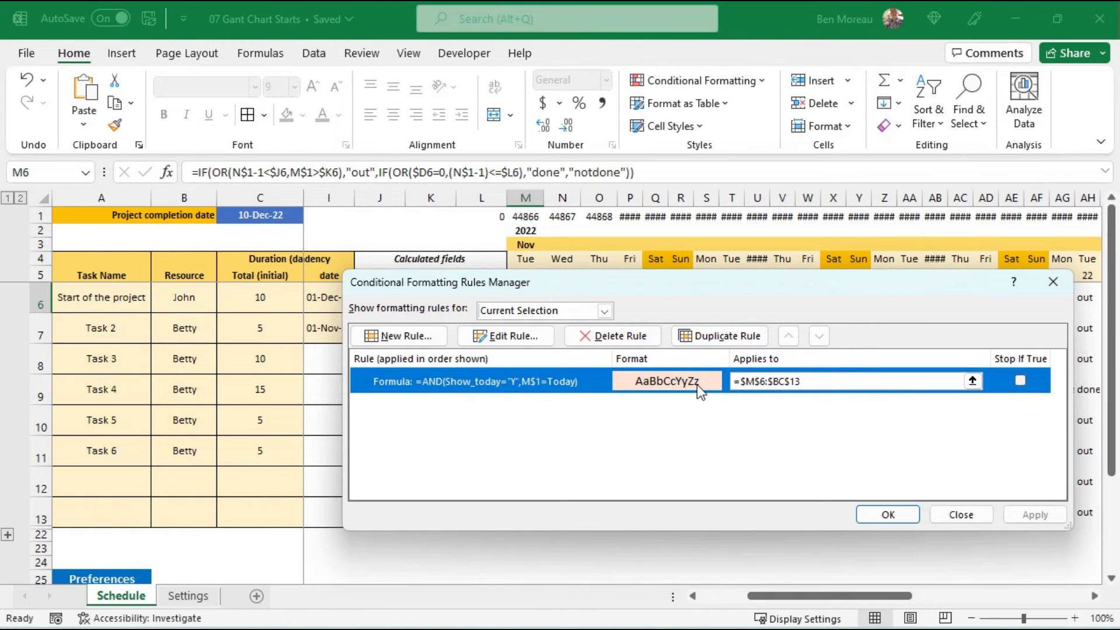
left_click(892, 514)
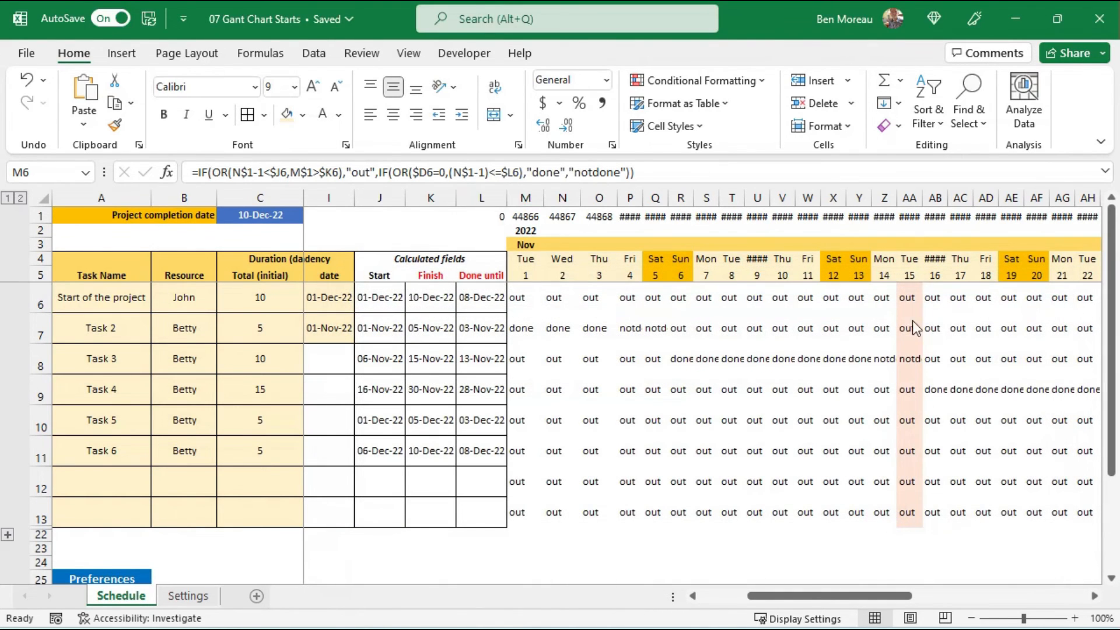
left_click_drag(907, 297, 908, 483)
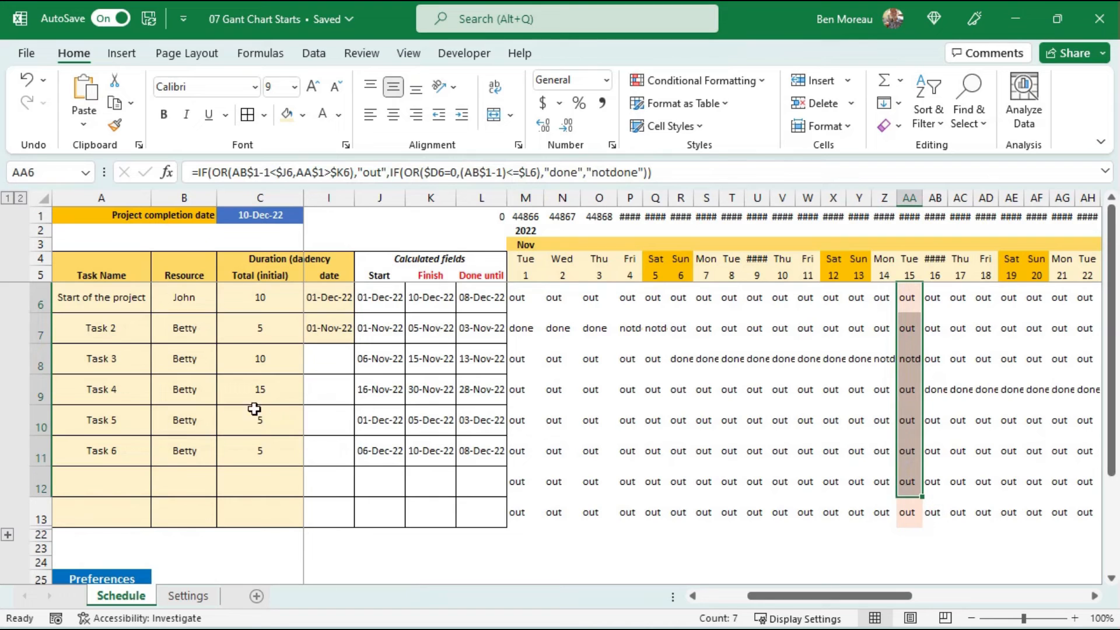
Step: Set the show-today preference to N and return to the Gantt area
scroll(277, 409, "down", 2)
left_click(182, 514)
type("N")
key("Return")
scroll(463, 458, "up", 2)
scroll(609, 432, "up", 1)
left_click(630, 388)
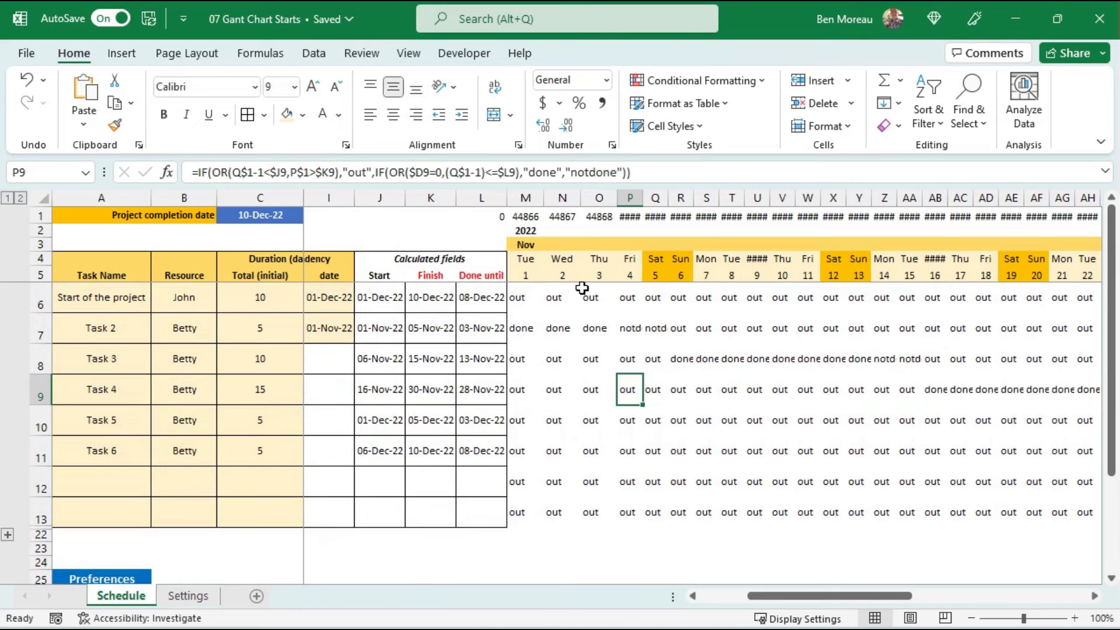
Step: Add a formula-based conditional formatting rule to M5, =OR(M1=today,AND(M1<today,N1>today)), with an orange fill
left_click(527, 275)
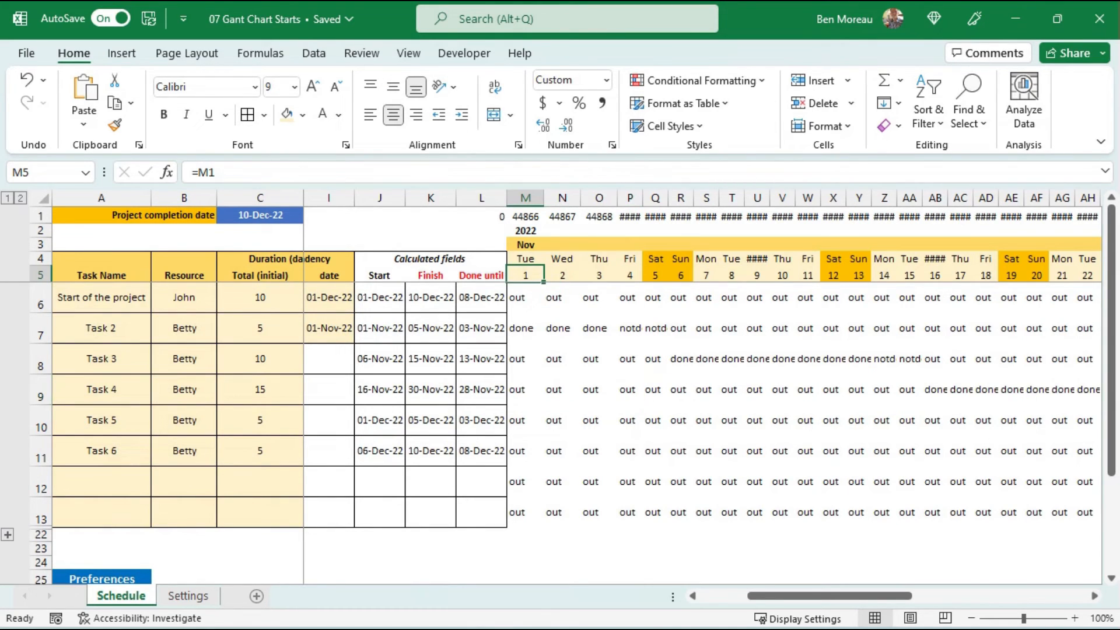
left_click(722, 80)
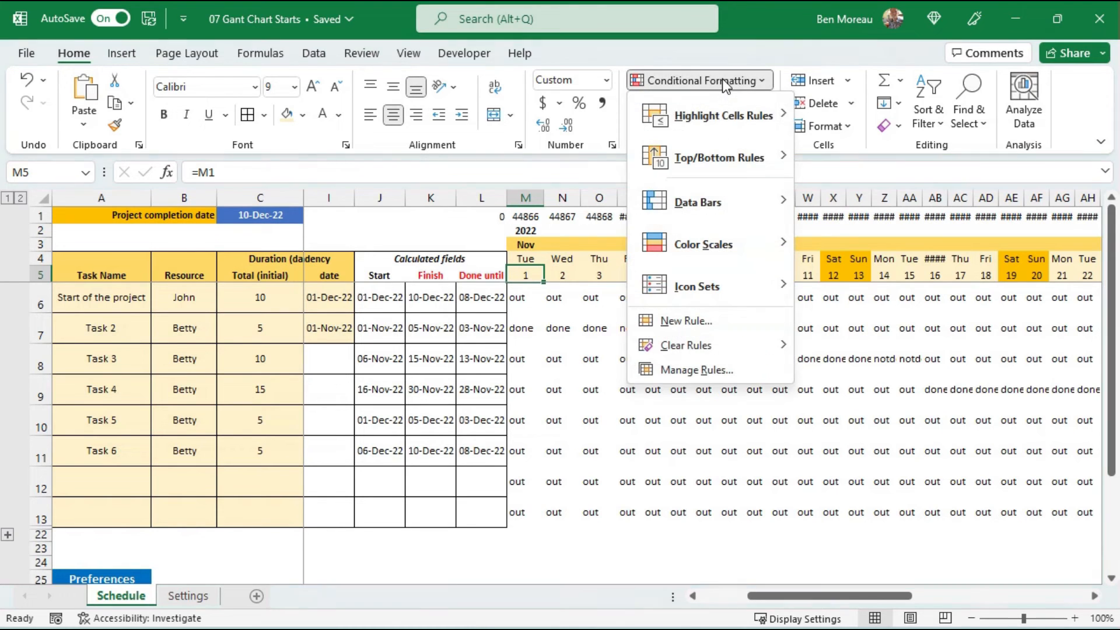
left_click(705, 321)
type("=OR(M1=today,AND(M1<today,N1>today))")
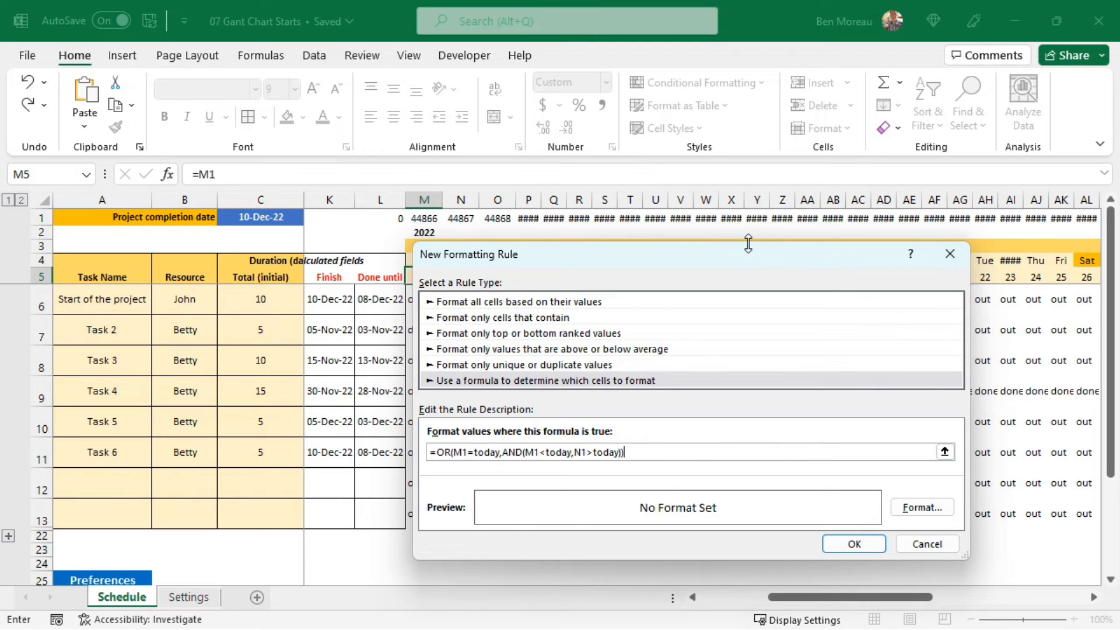
left_click_drag(752, 257, 753, 276)
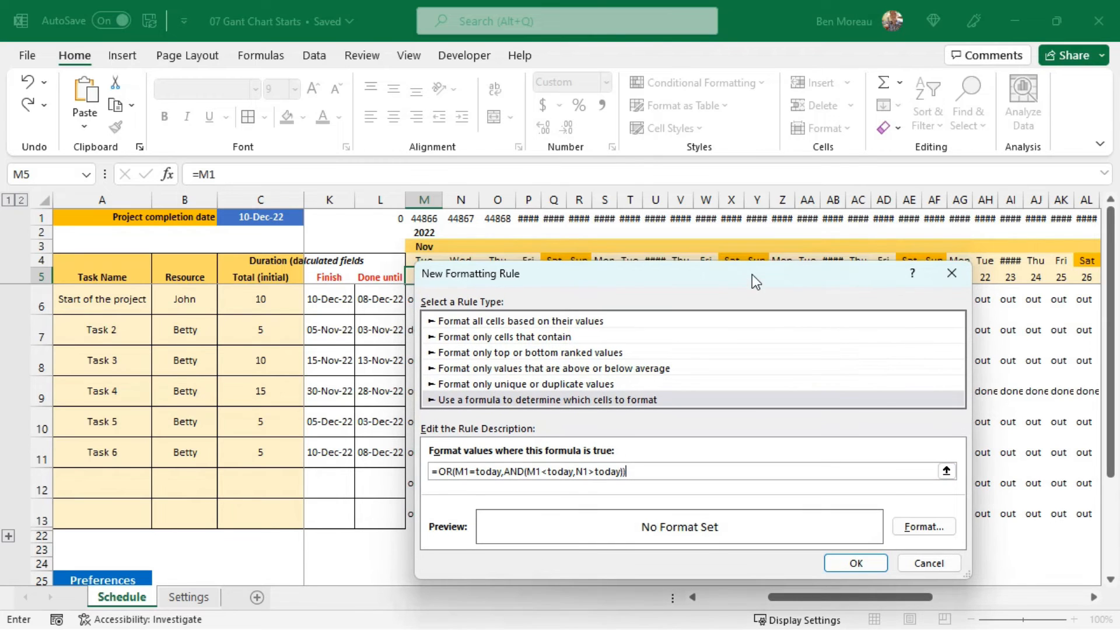
left_click(916, 527)
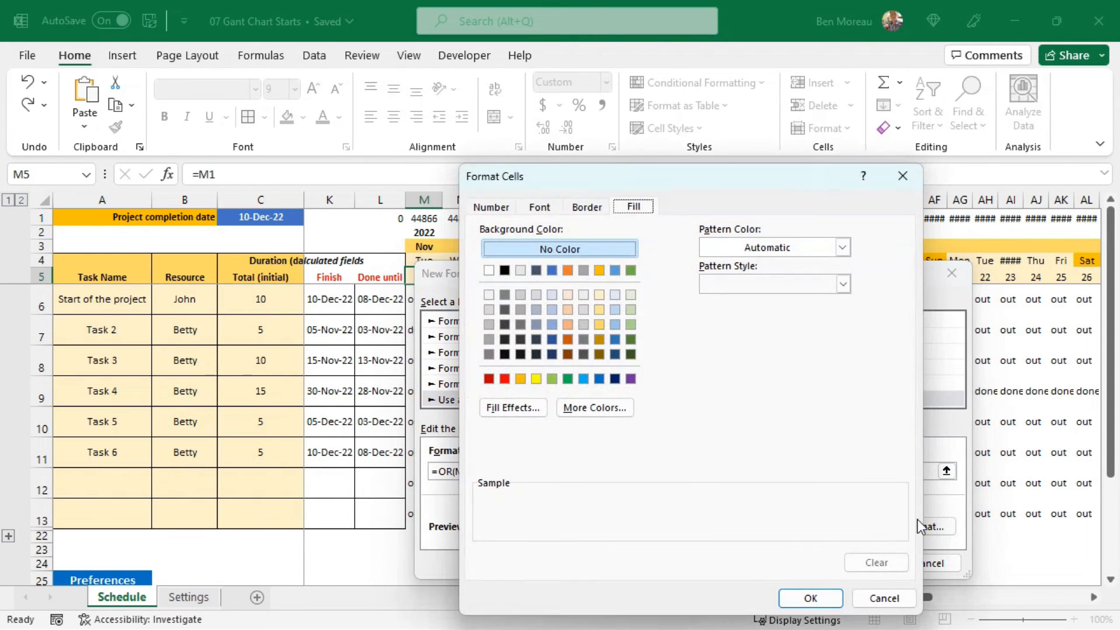
left_click(570, 273)
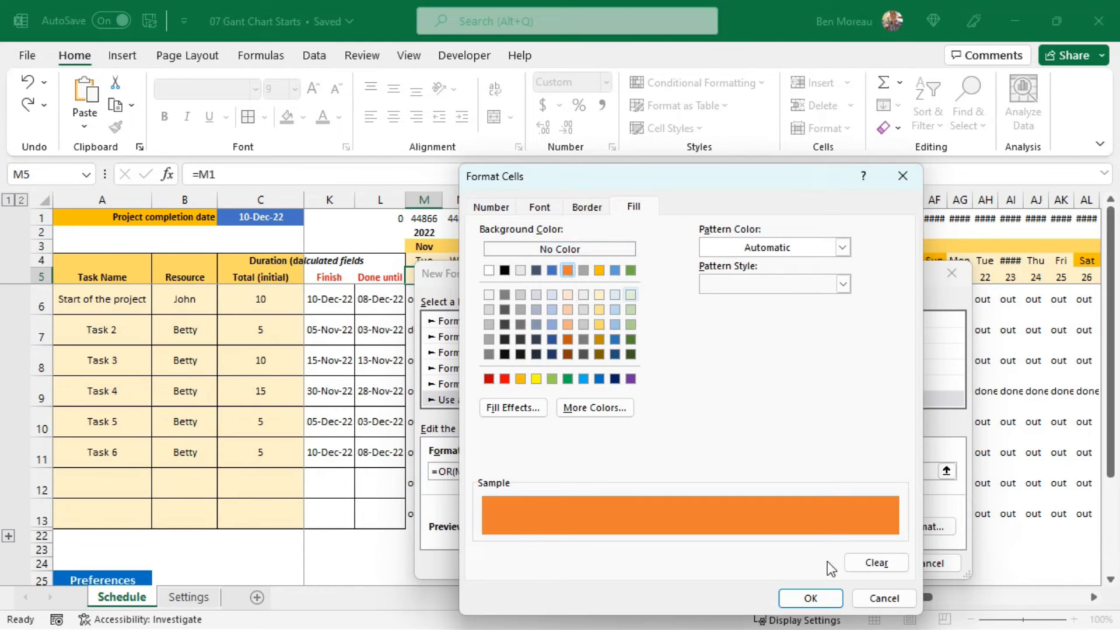
left_click(821, 594)
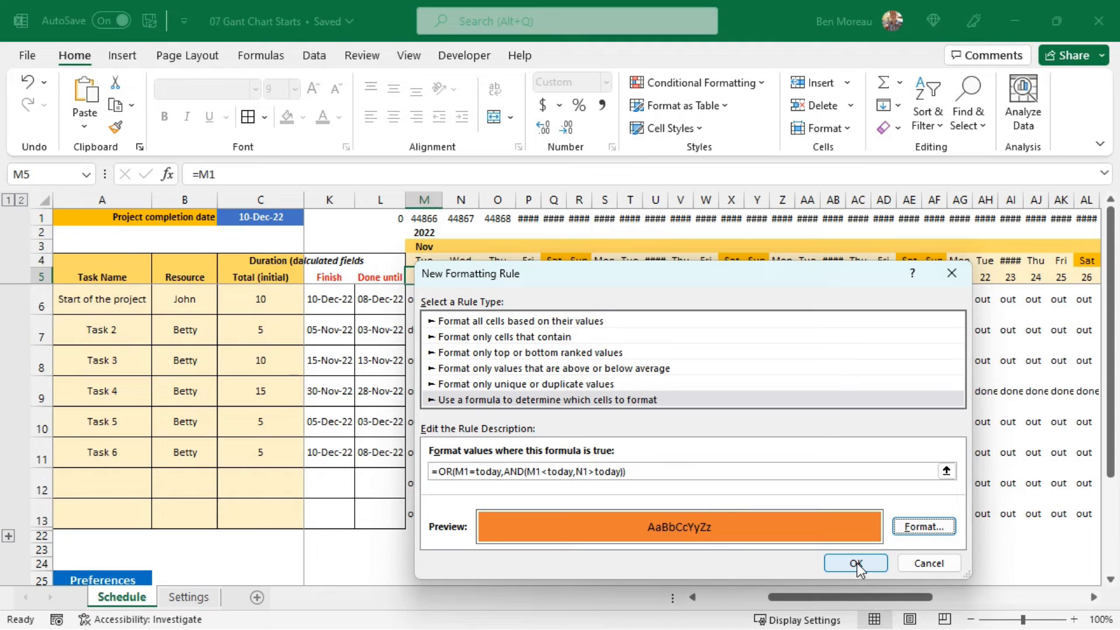
left_click(856, 563)
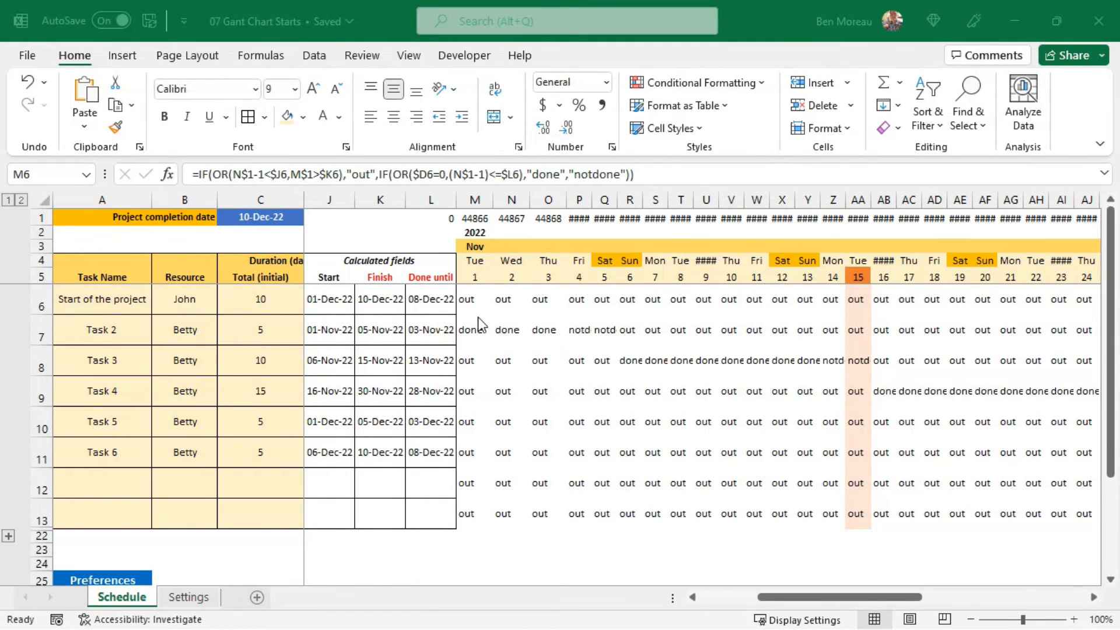
Step: Create a formula-based conditional formatting rule from M6 for non-working weekends: =AND(Weekend_work="No",OR(WEEKDAY(M$1)=1,WEEKDAY(M$1)=7))
left_click_drag(447, 301, 463, 302)
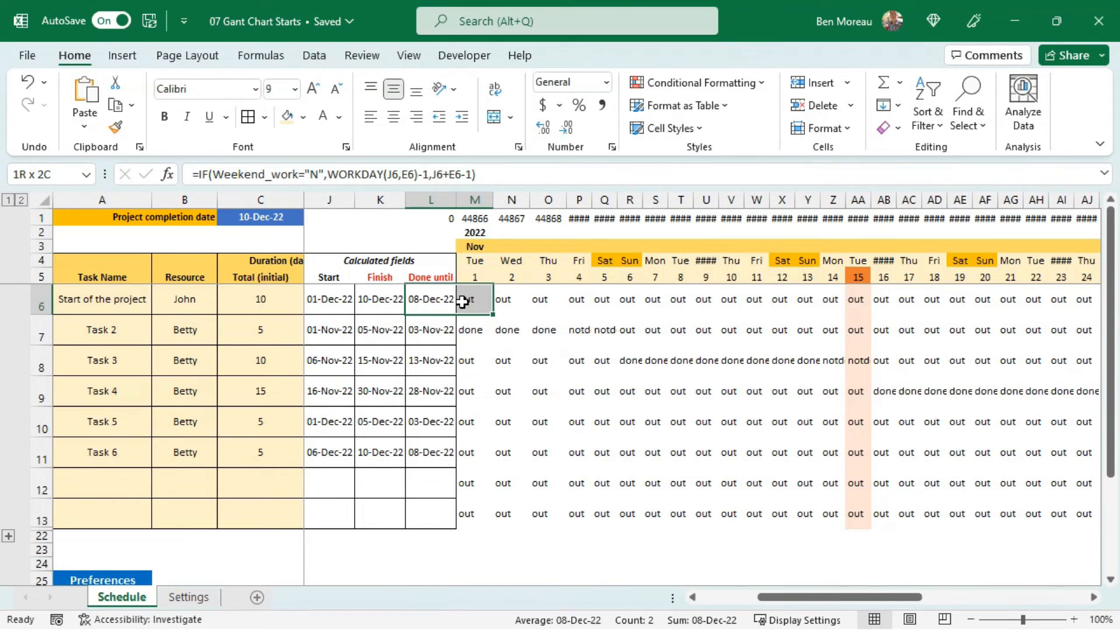
left_click(465, 299)
left_click(700, 82)
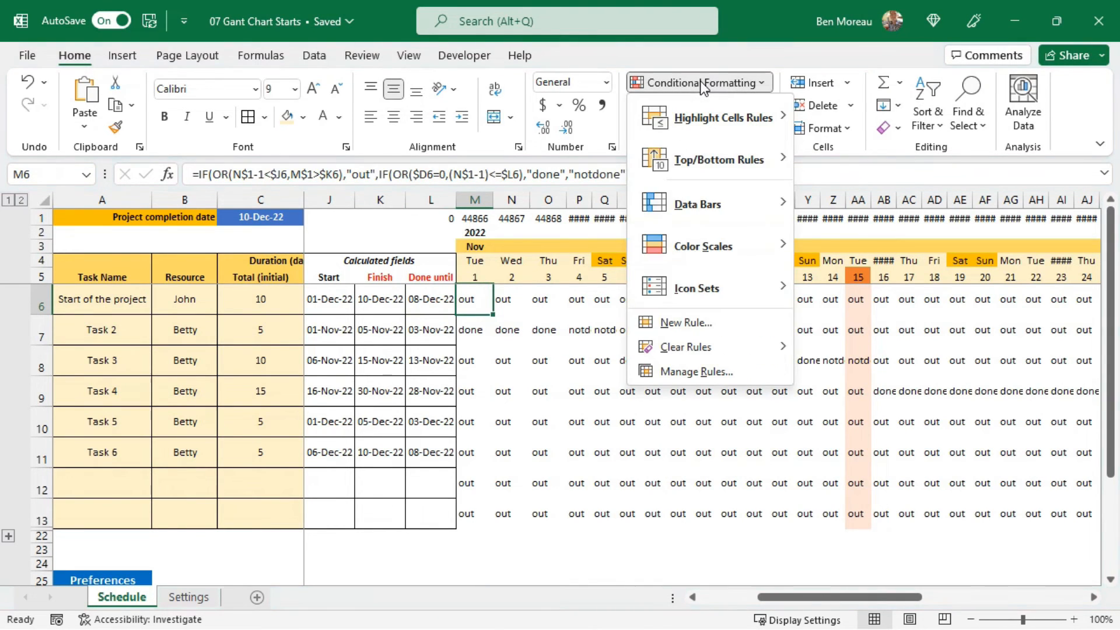
left_click(702, 319)
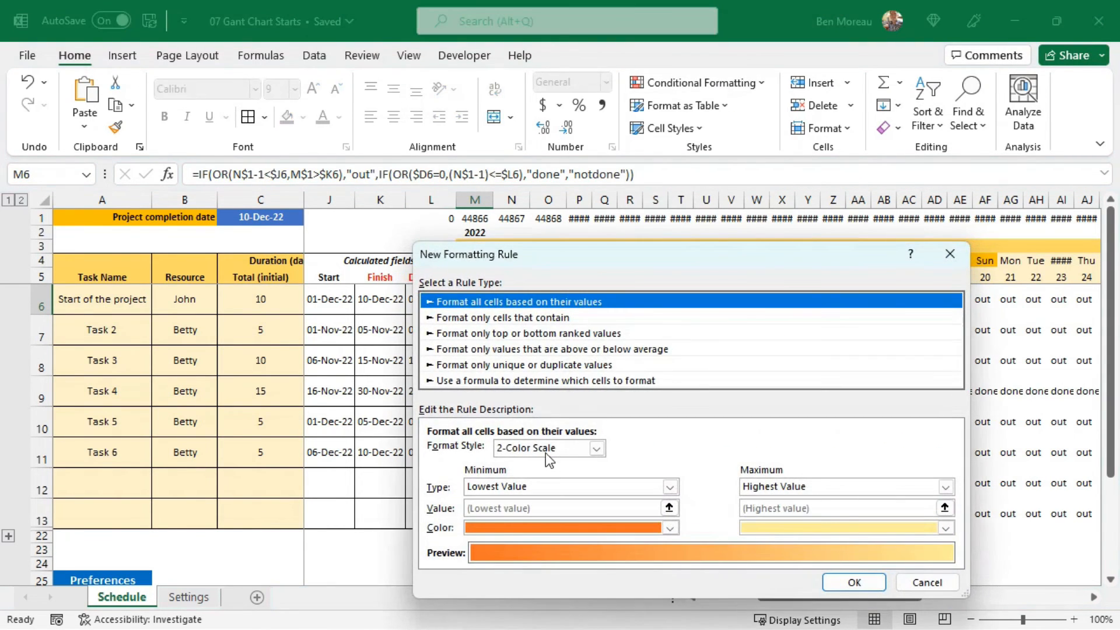
left_click(524, 381)
left_click(509, 454)
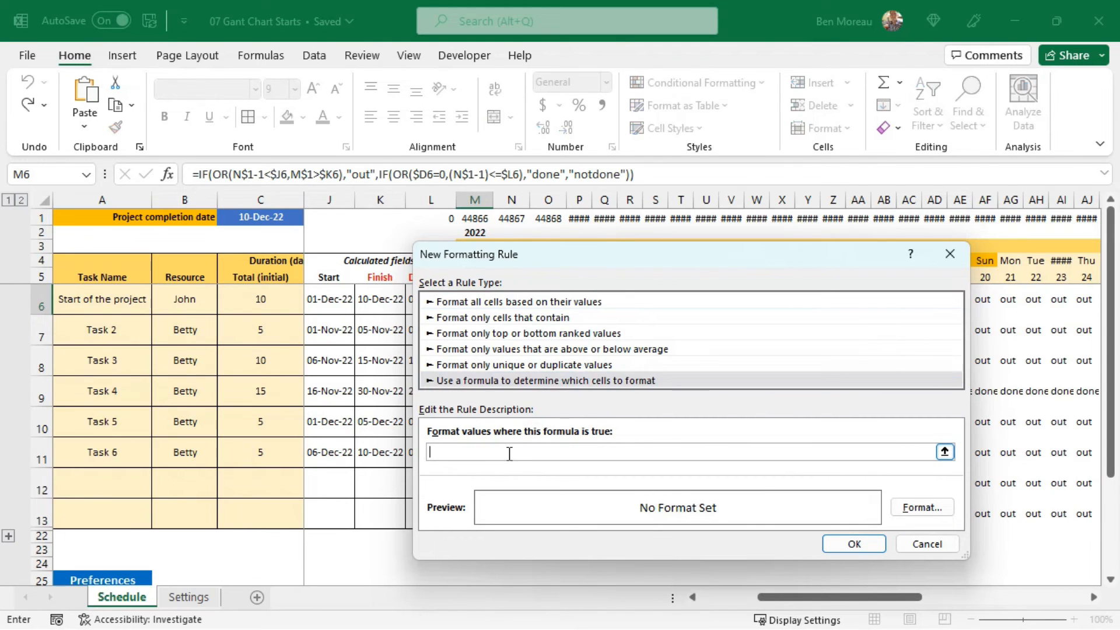
type("=AND(Weekend_work=\"No\",OR(WEEKDAY(M$1)=1,WEEKDAY(M$1)=7))")
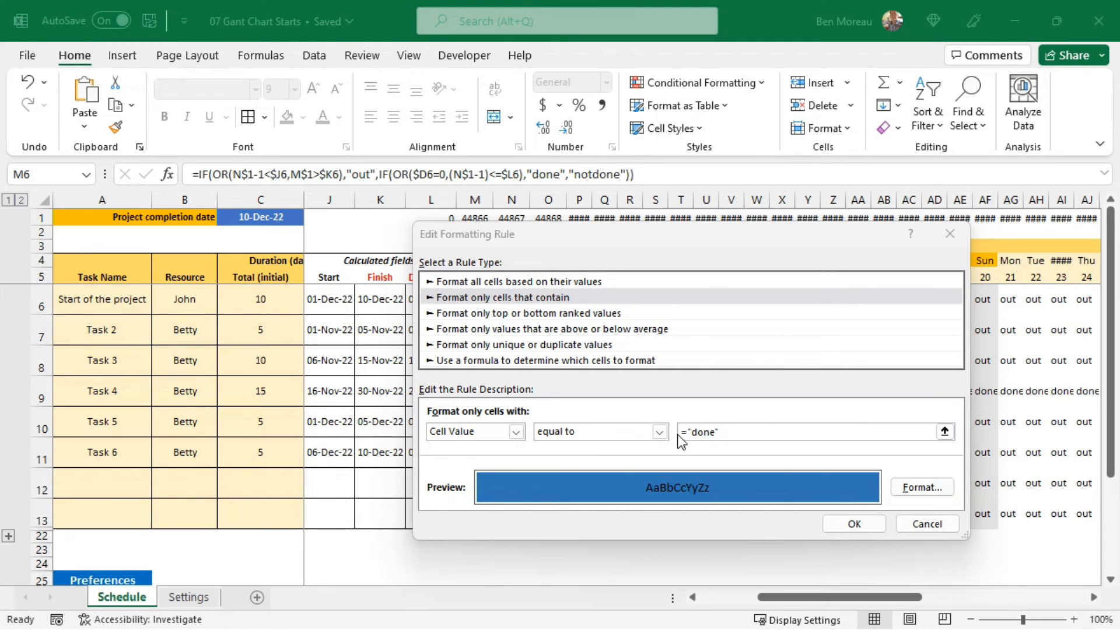
Step: Apply the conditional formatting rule that fills Gantt cells equal to "done" with blue
left_click(858, 525)
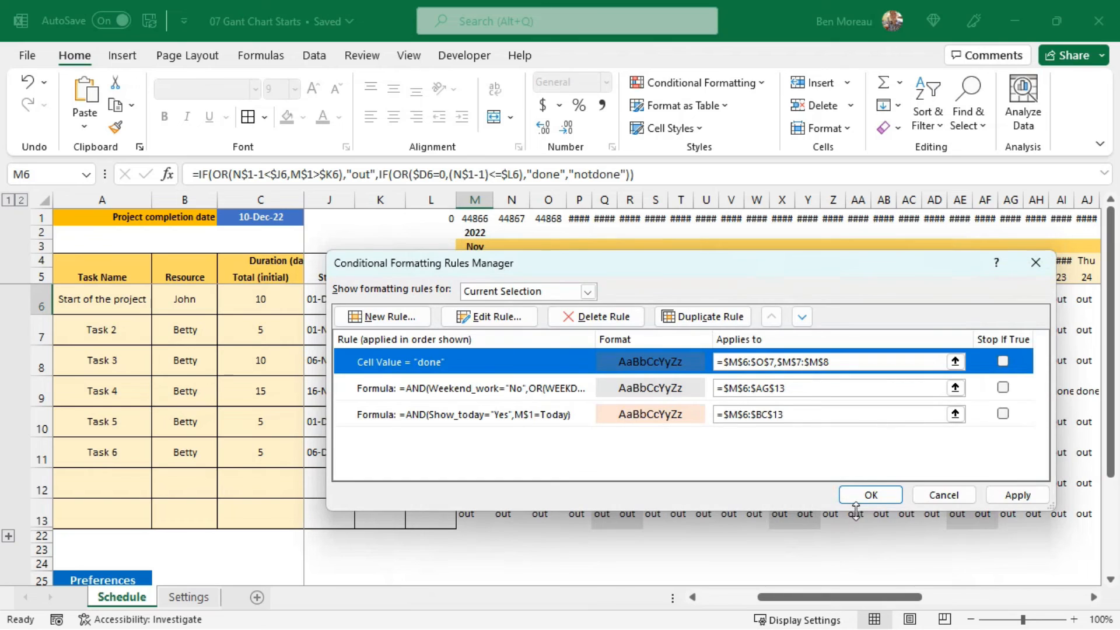
left_click(880, 496)
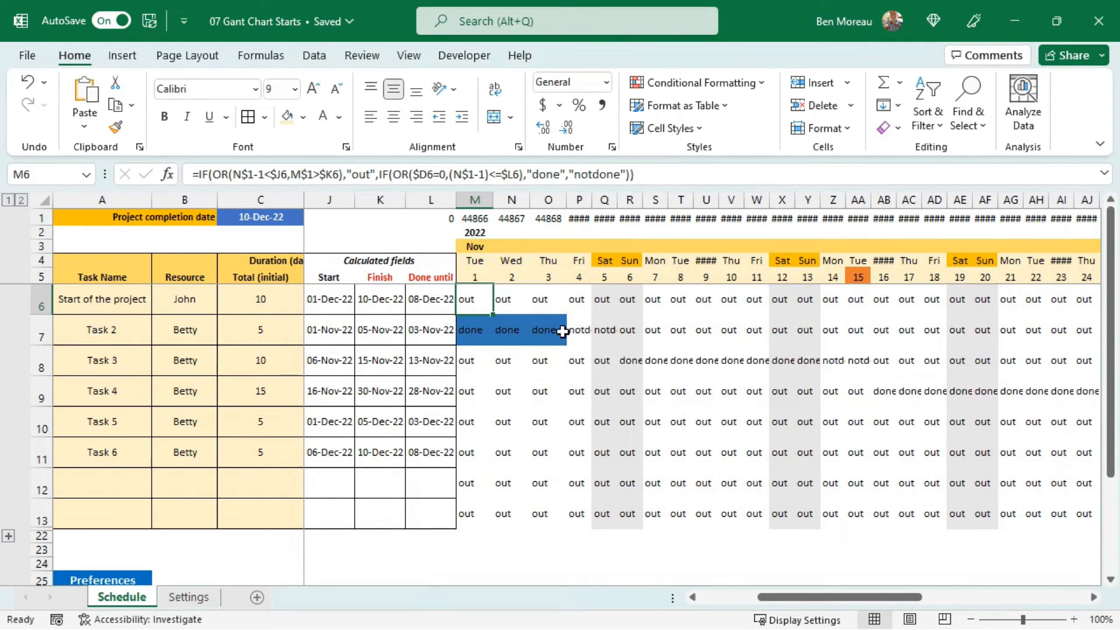
Step: Duplicate the conditional formatting rule for cells equal to "done" in the rules list of M6
left_click(680, 86)
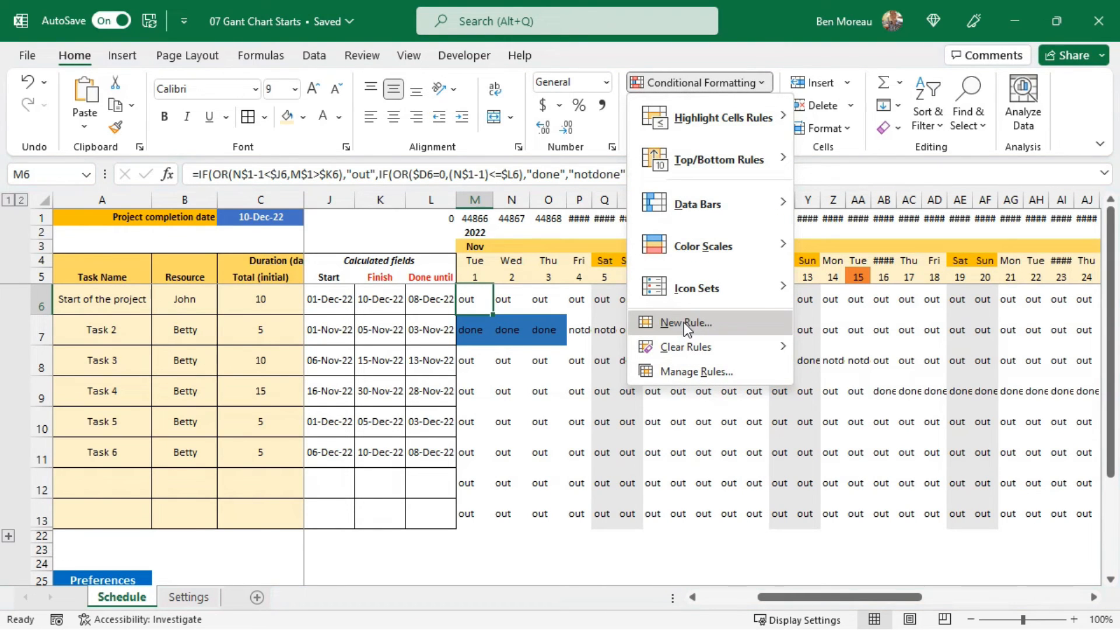
left_click(686, 371)
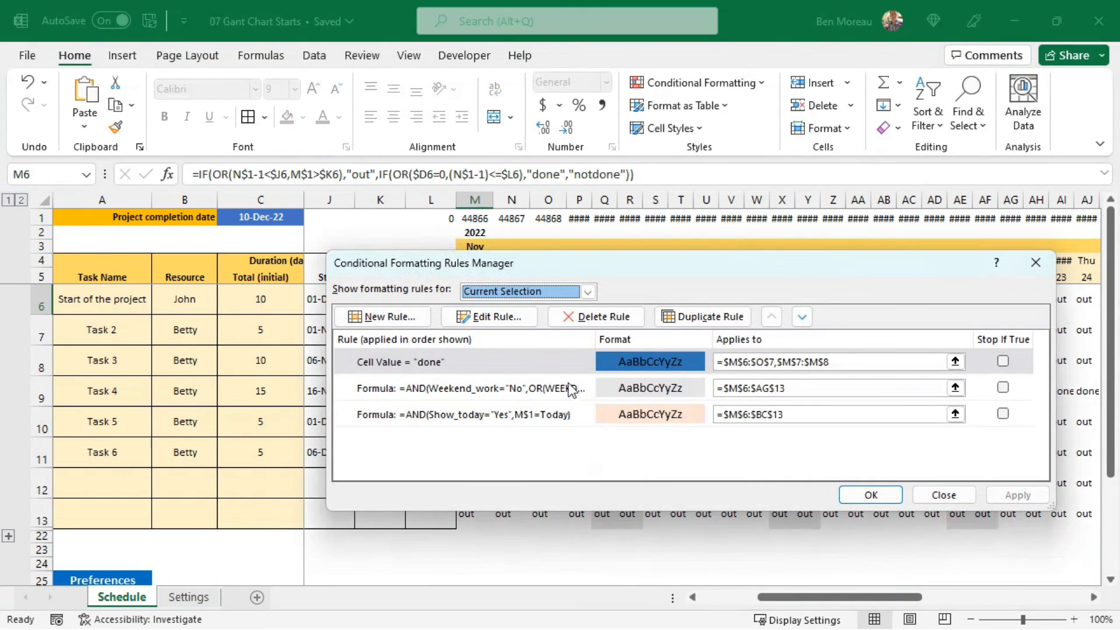
left_click(534, 364)
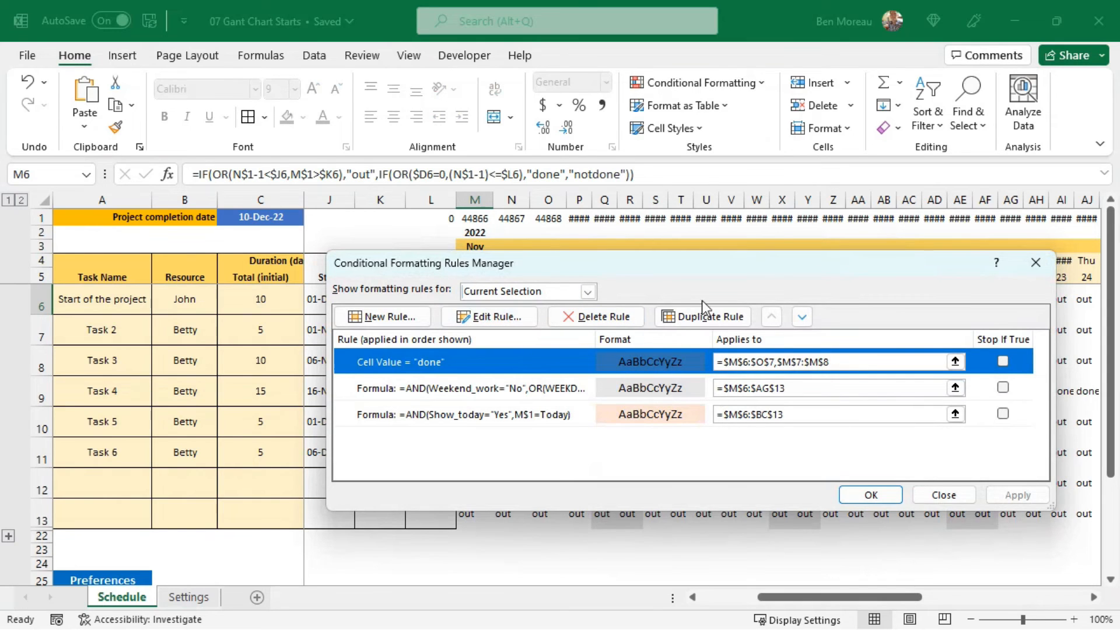
left_click(700, 315)
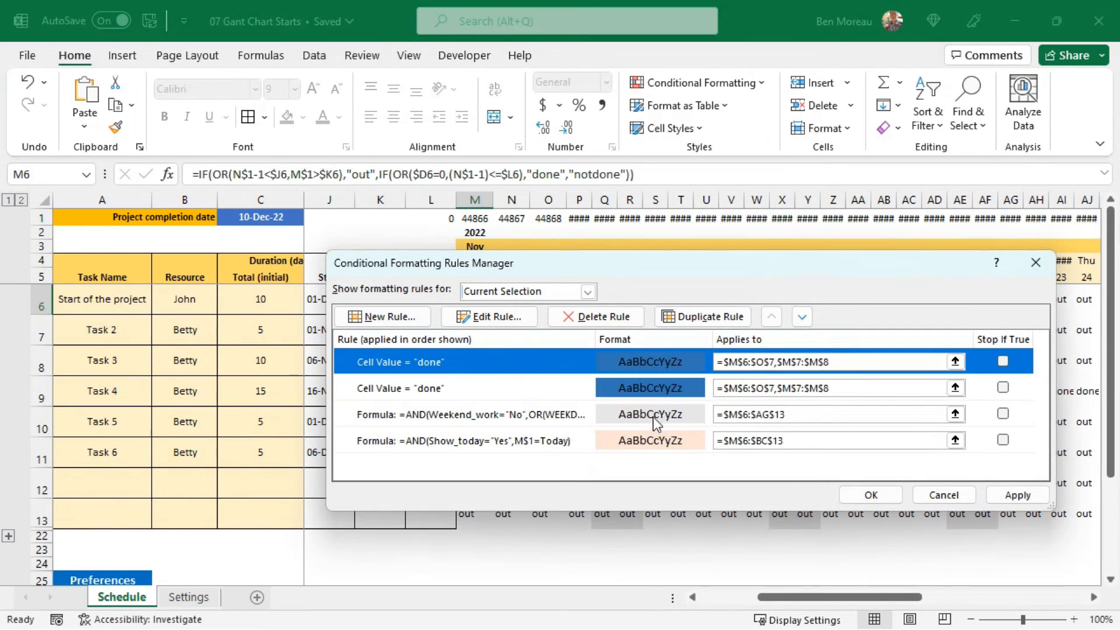
Step: Change the duplicated rule so it formats cells equal to "notdone"
left_click(451, 376)
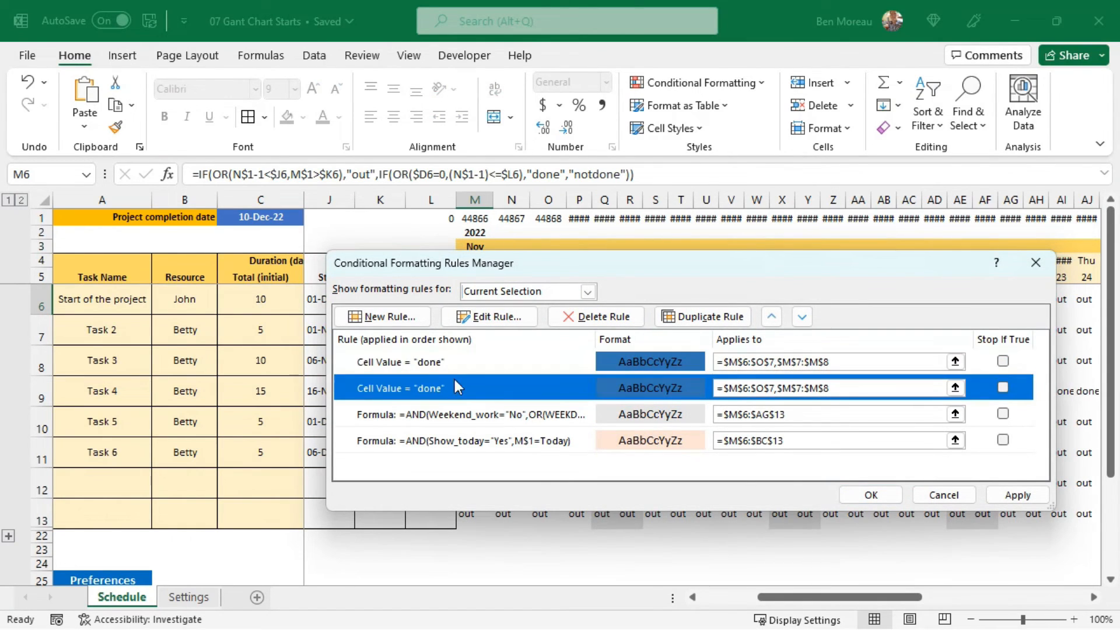
left_click(512, 316)
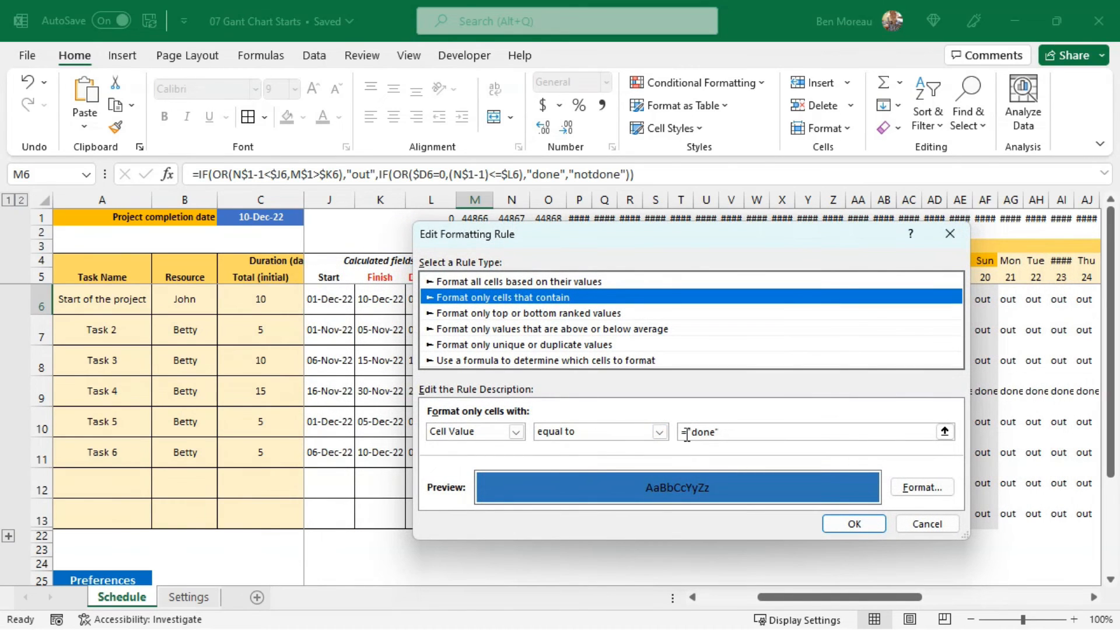
left_click(692, 431)
type("not")
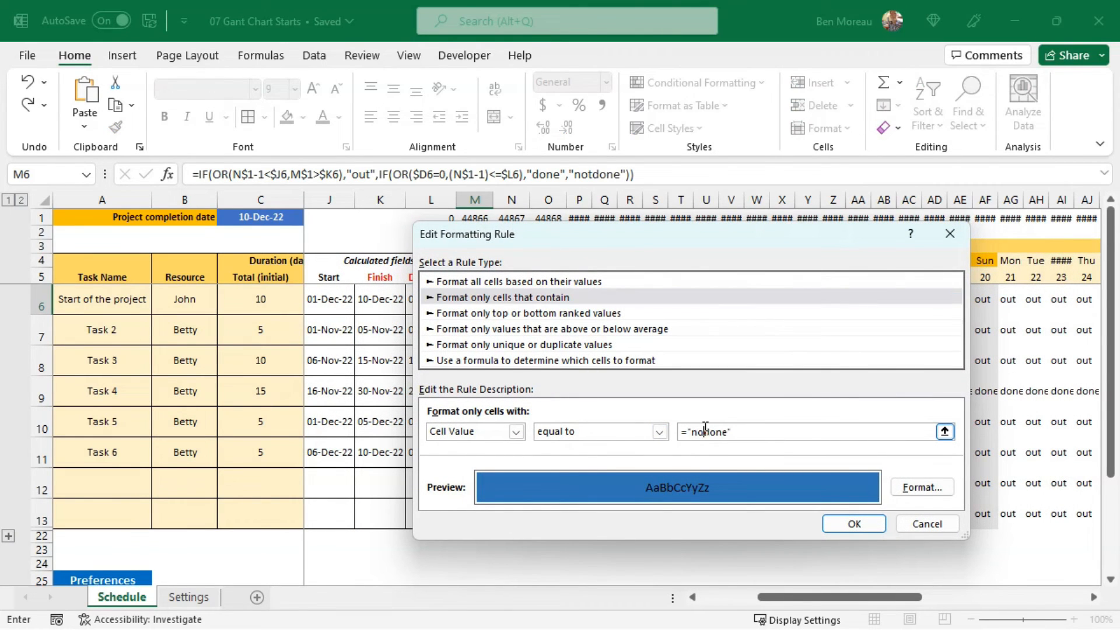
Step: Give the "notdone" rule a lighter blue fill and apply the updated rules
left_click(919, 487)
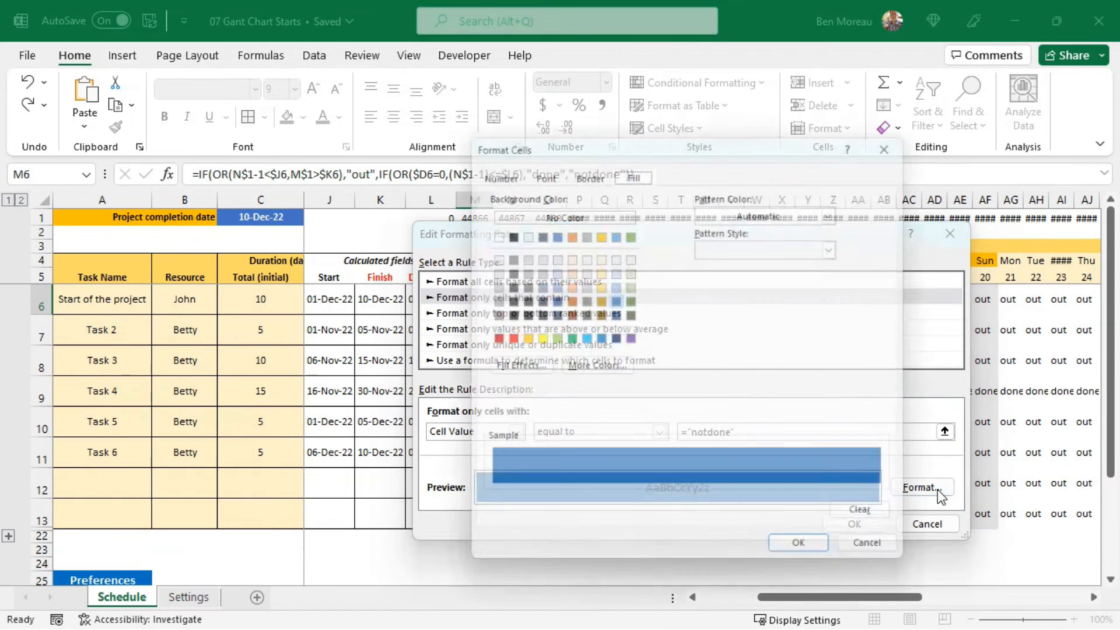
left_click(614, 271)
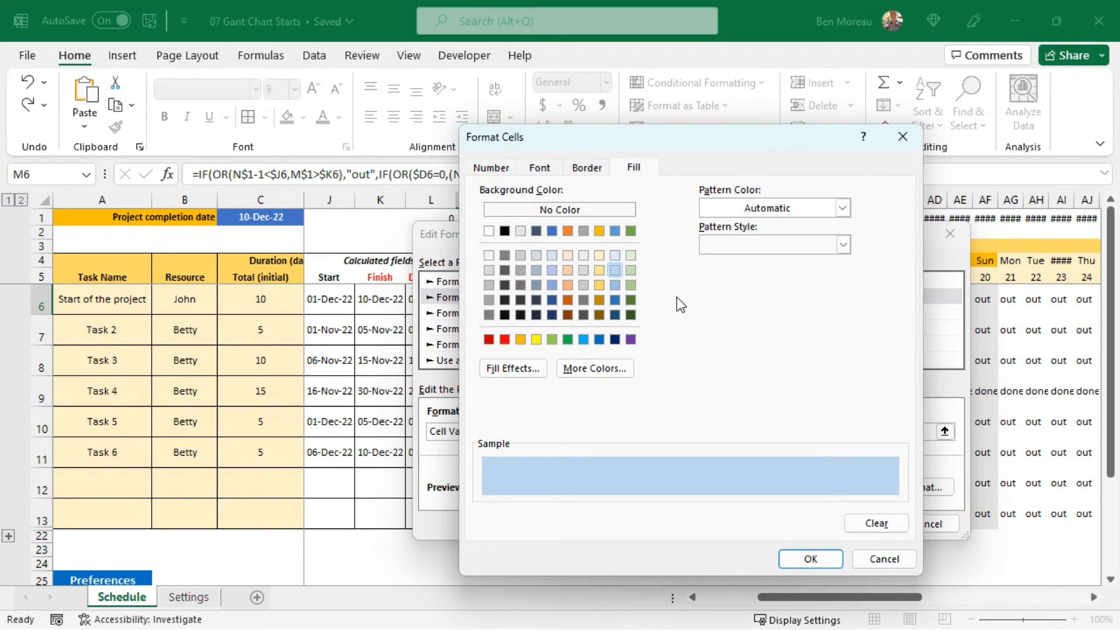
left_click(612, 285)
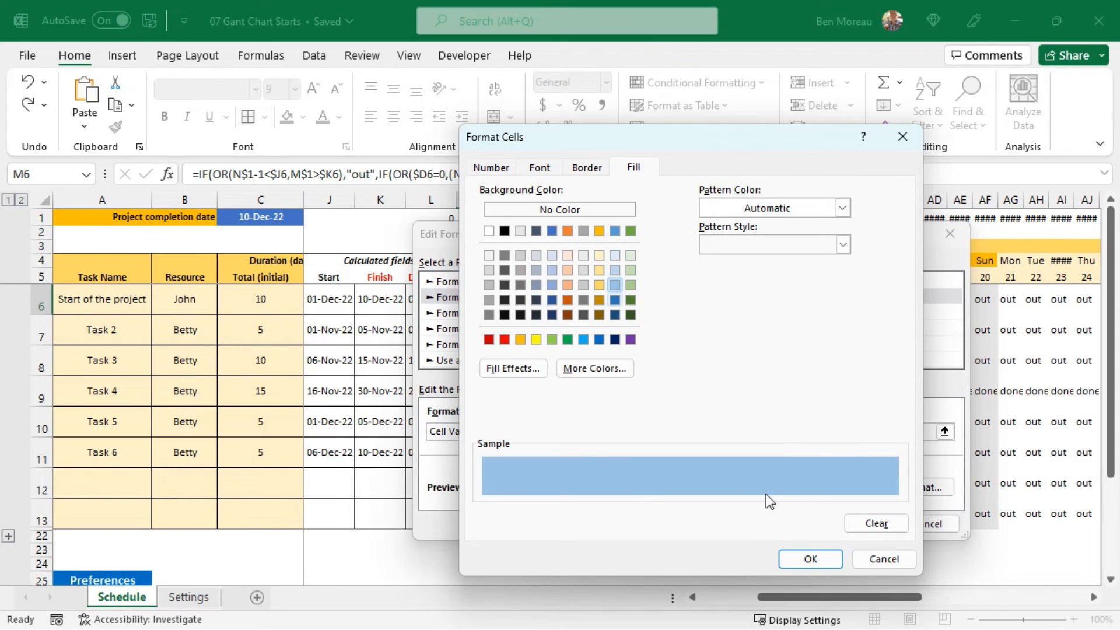
left_click(810, 559)
left_click(850, 531)
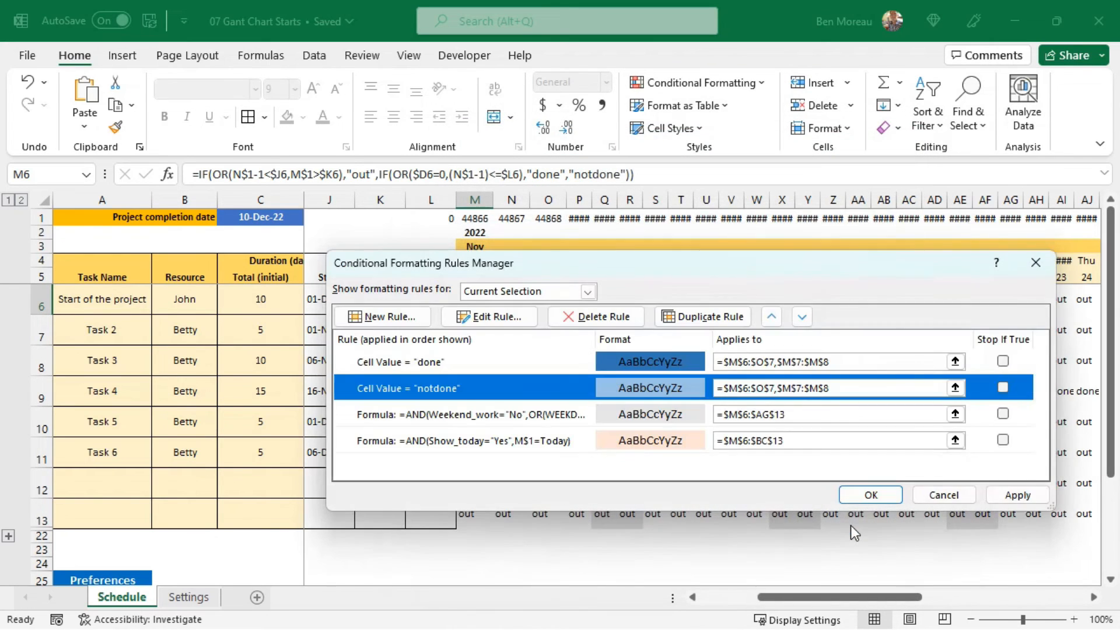
left_click(1018, 495)
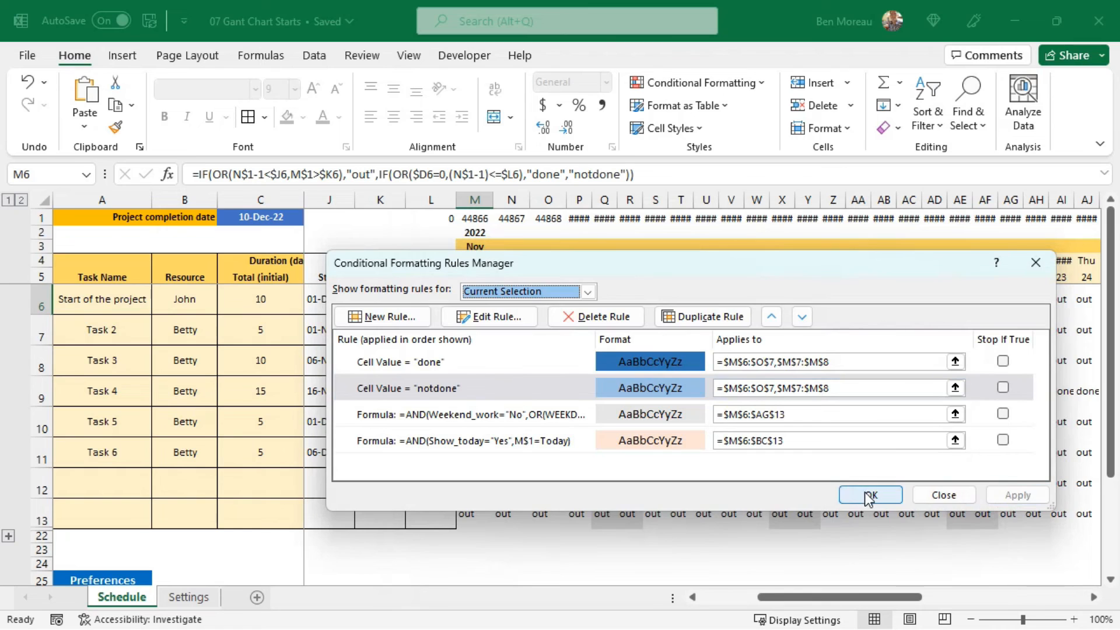
left_click(871, 495)
left_click(834, 486)
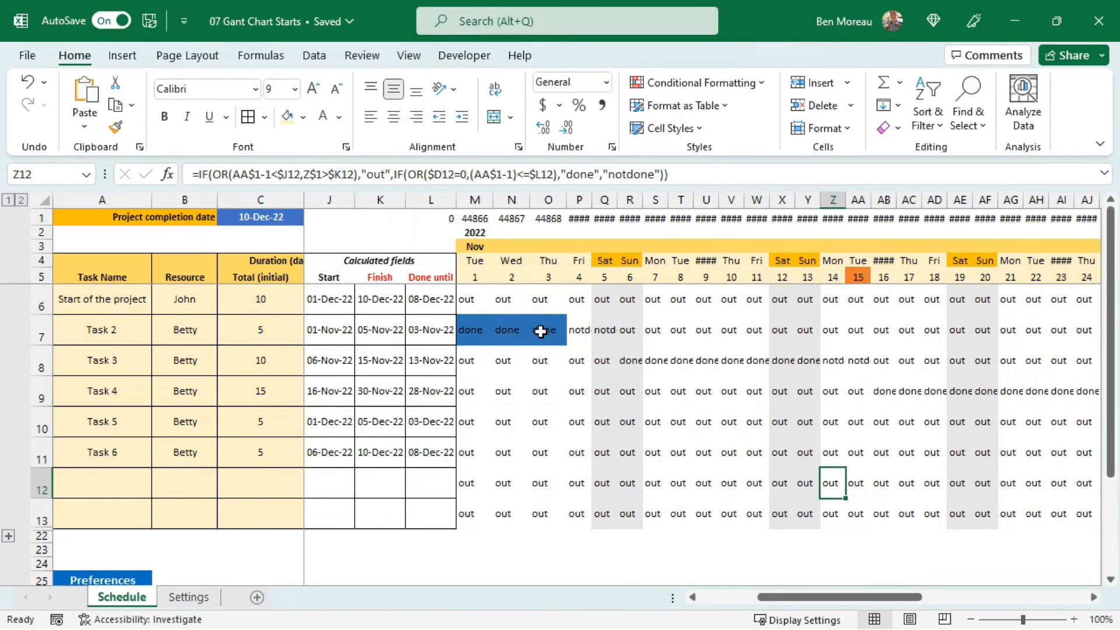
Step: Fill M6 with its formula and conditional formatting across the Gantt area down to row 13
left_click(473, 304)
left_click_drag(494, 317, 1059, 525)
left_click_drag(671, 456, 333, 453)
left_click(819, 357)
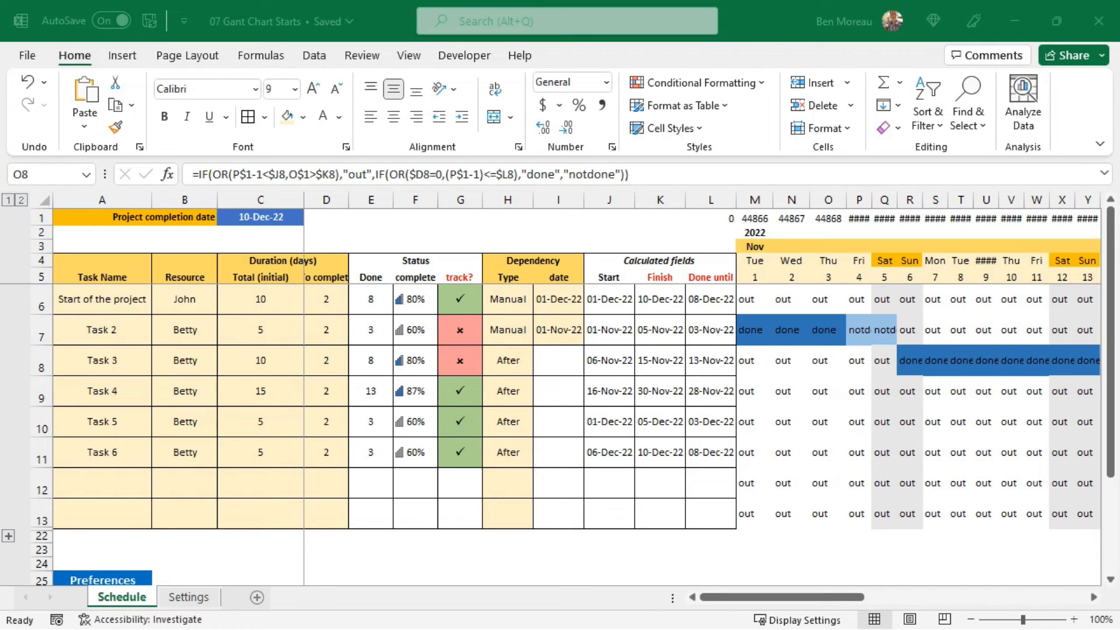
left_click(882, 391)
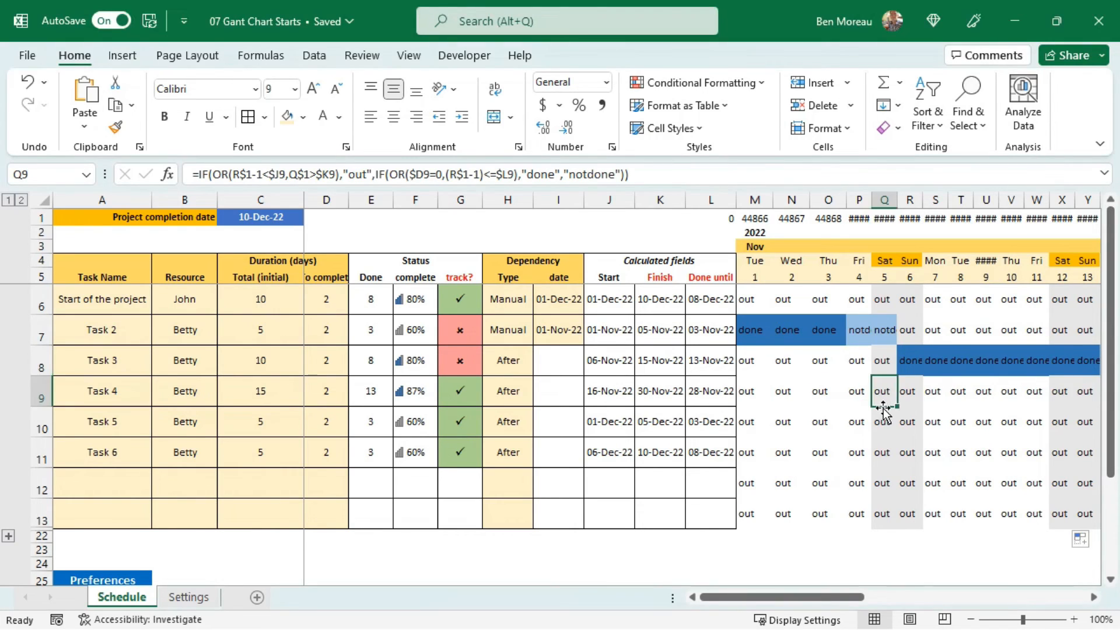
Step: Set up a formula-based conditional formatting rule from M6 with the formula =Show_grid="Yes"
left_click(750, 303)
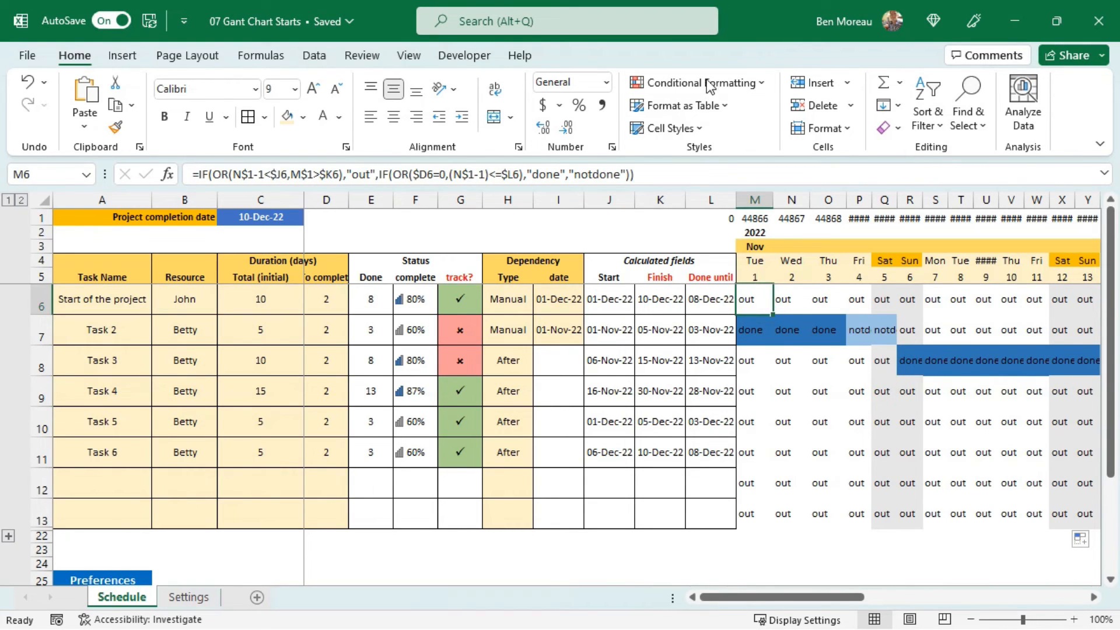
left_click(725, 86)
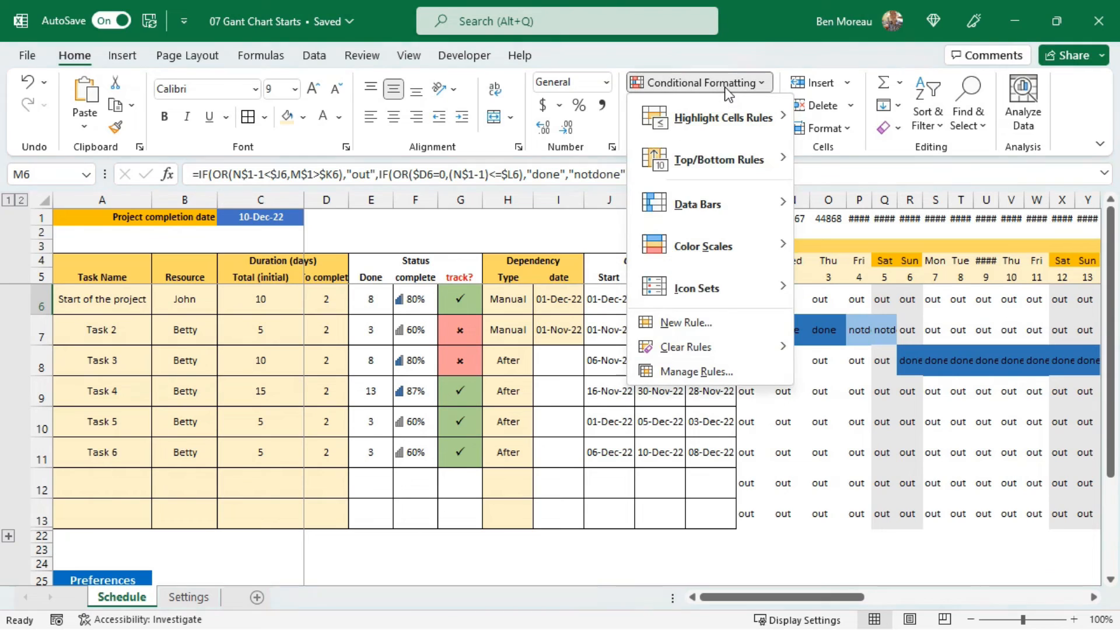
left_click(679, 318)
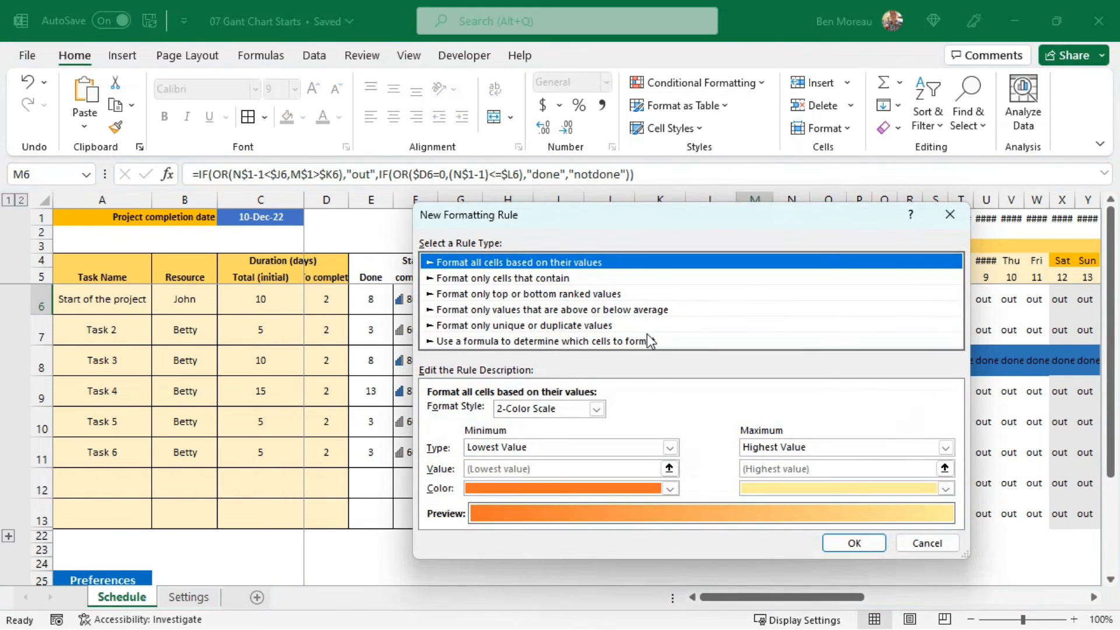
left_click(534, 343)
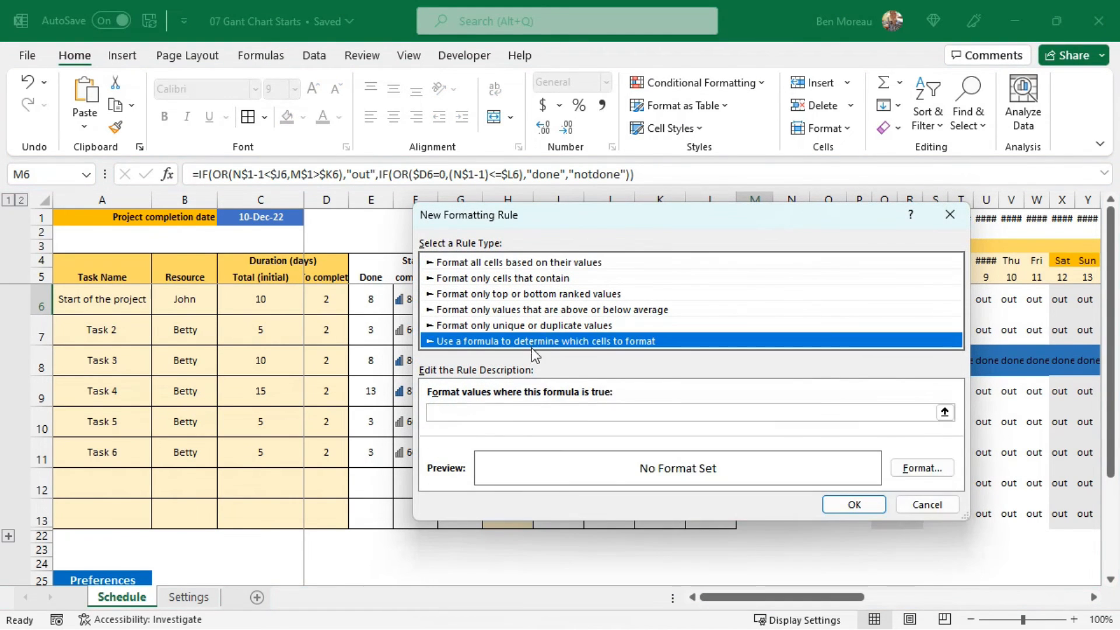
left_click(510, 415)
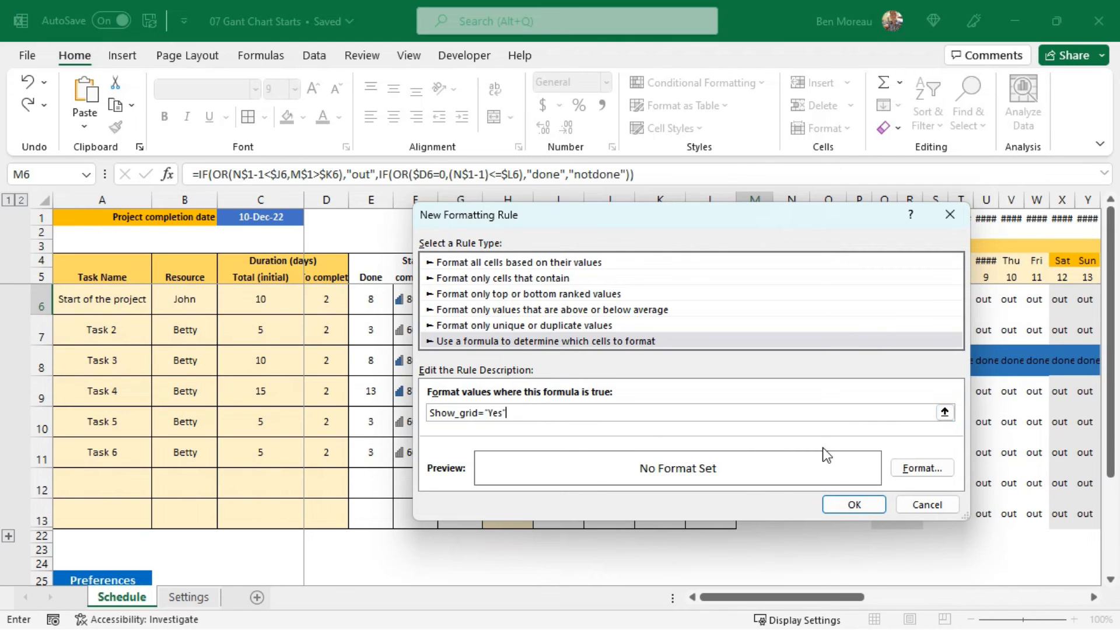
Step: Format the grid rule with grey top and bottom cell borders and save it
left_click(927, 469)
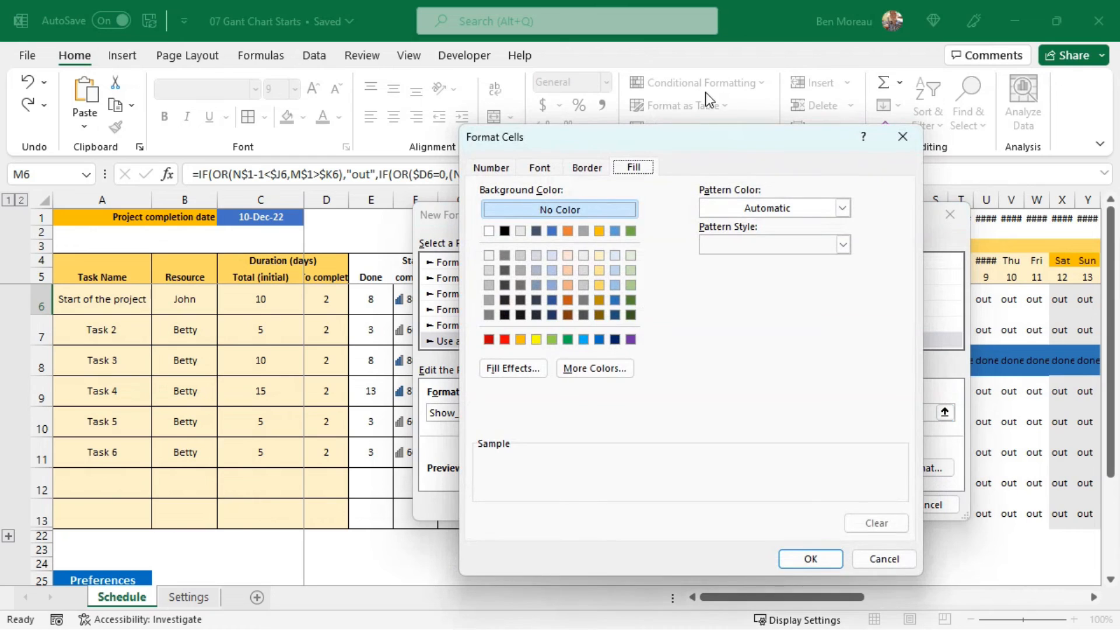
left_click(588, 169)
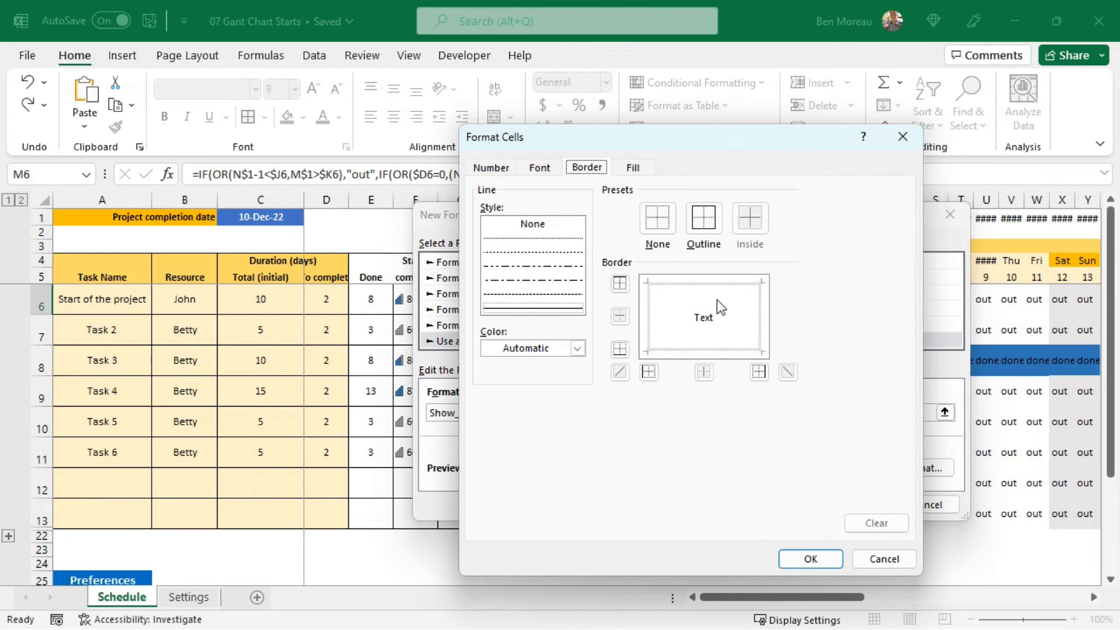
left_click(619, 284)
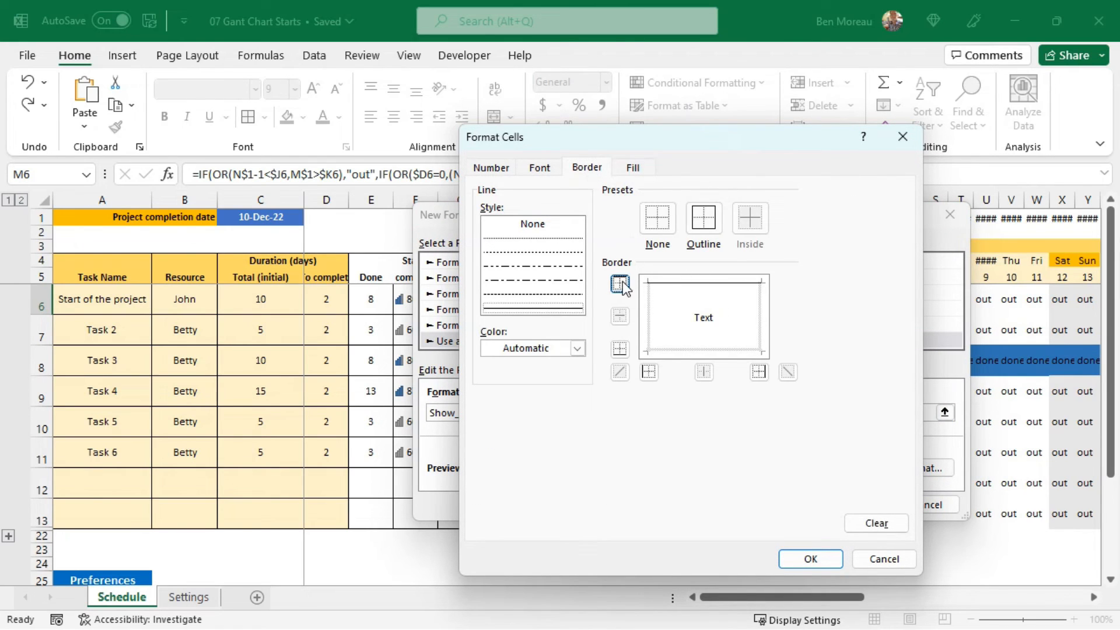
left_click(621, 353)
left_click(577, 348)
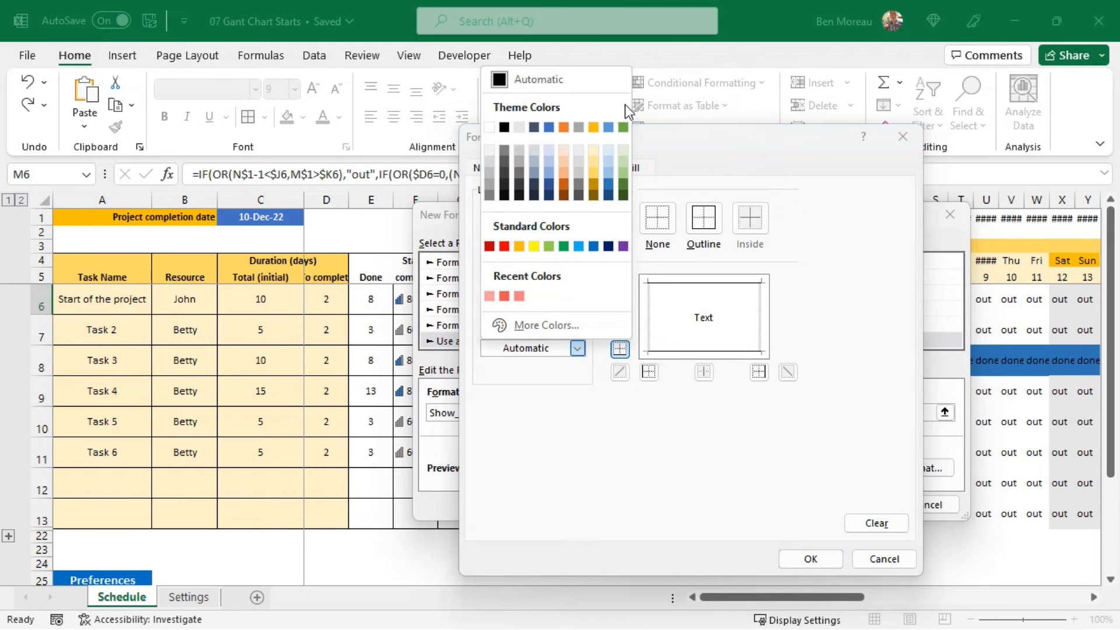
left_click(579, 128)
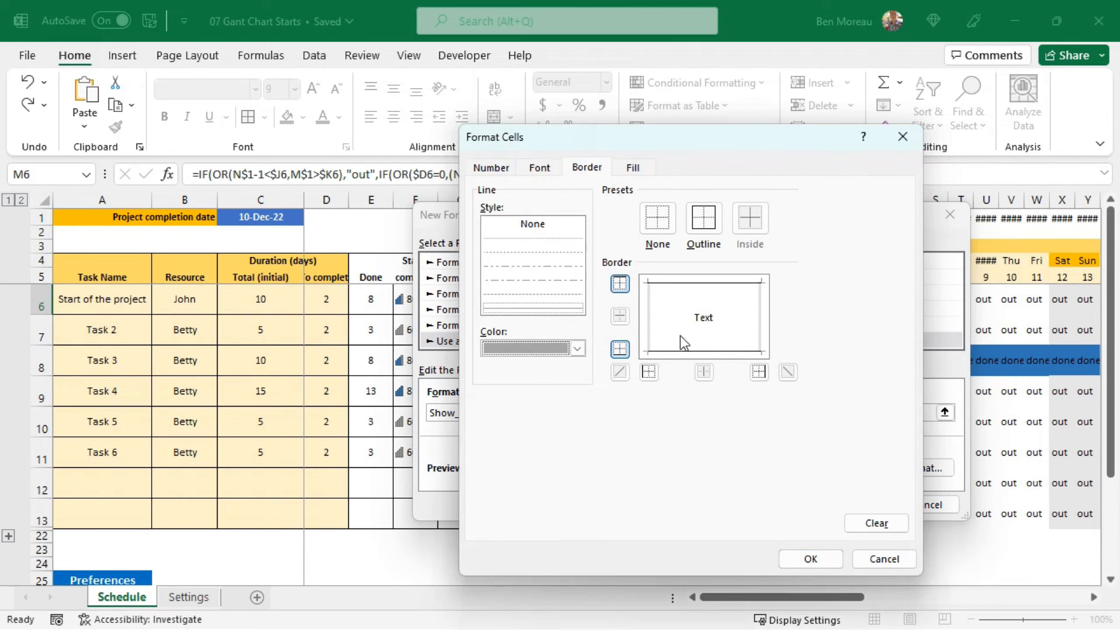
left_click(620, 350)
left_click(620, 284)
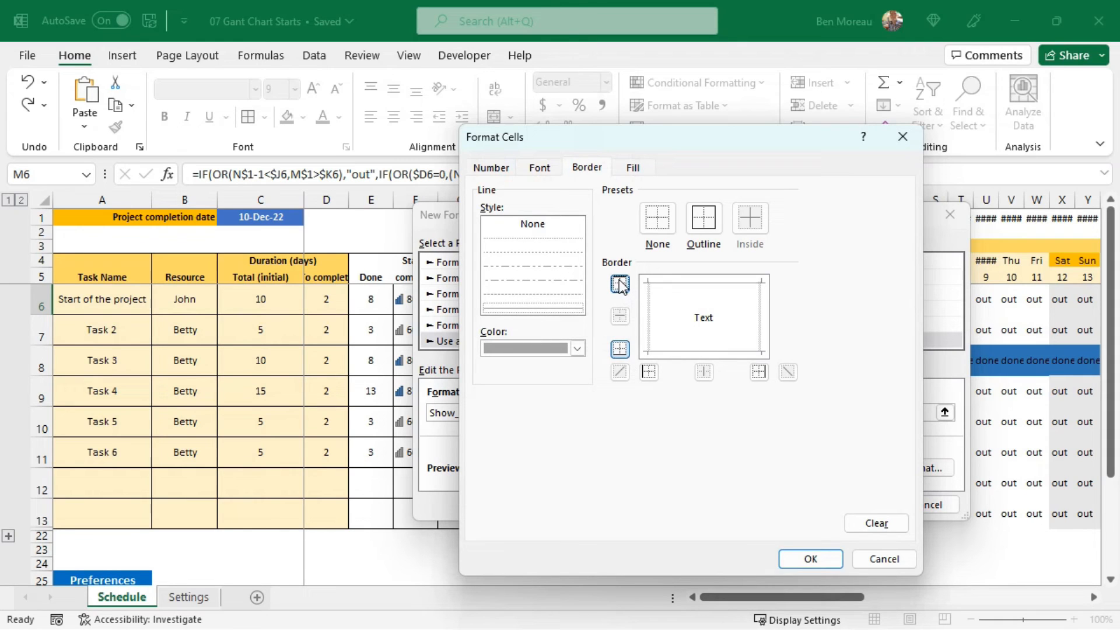
left_click(808, 559)
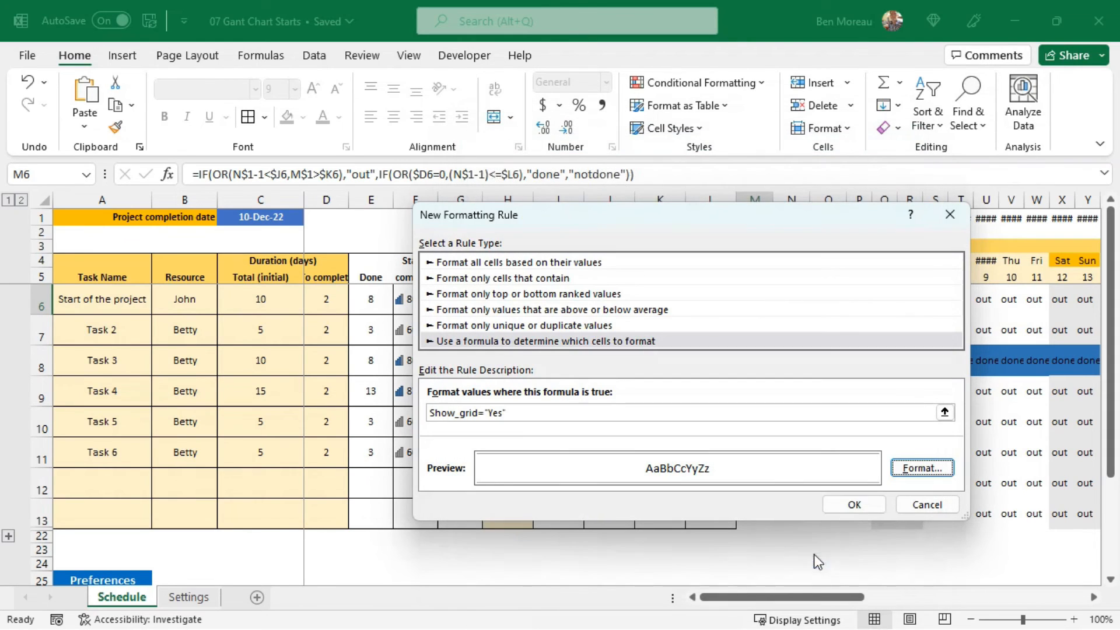
left_click(855, 505)
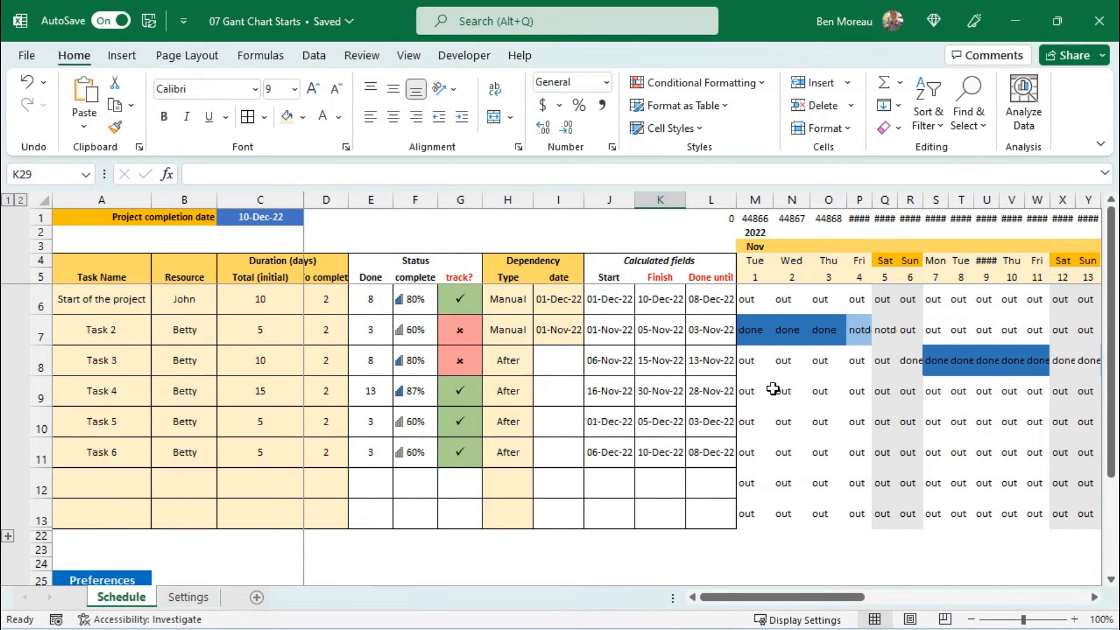
left_click(700, 82)
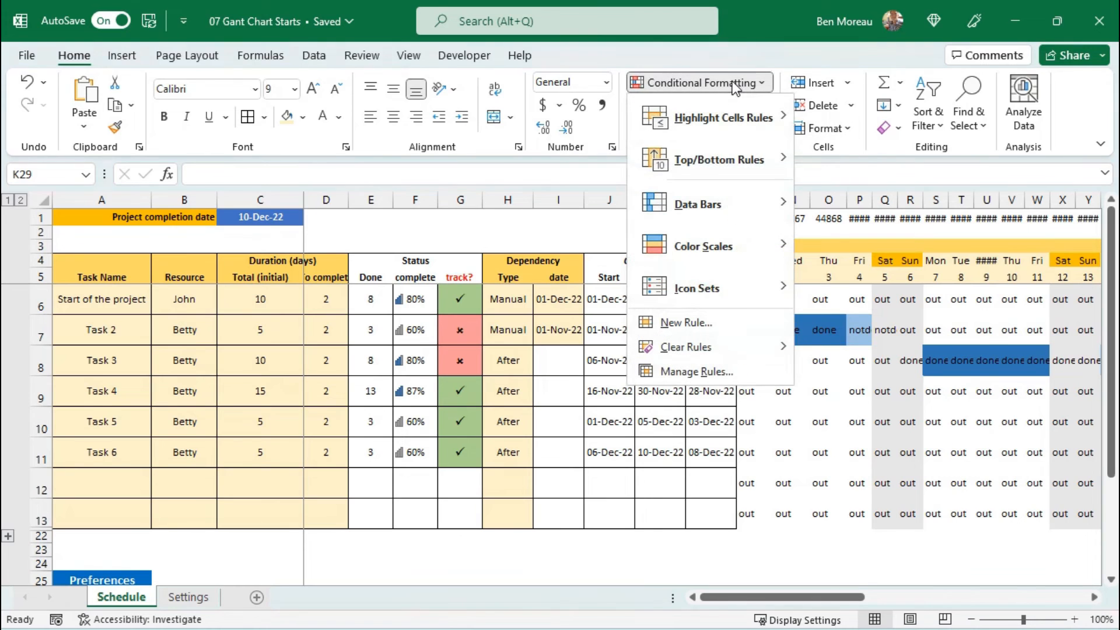
left_click(715, 367)
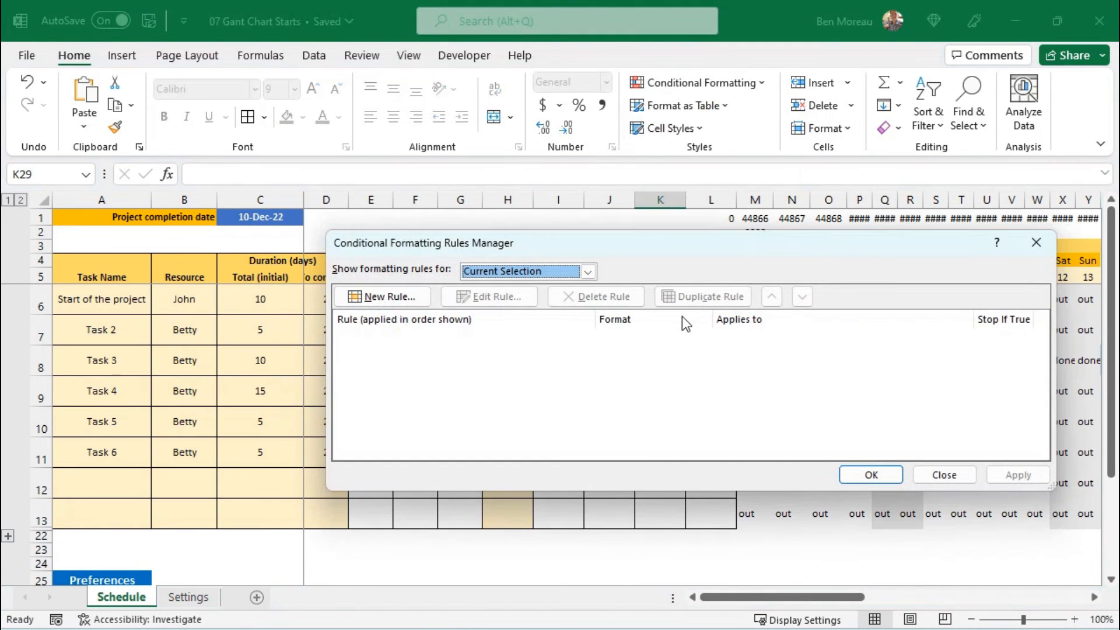
left_click(932, 477)
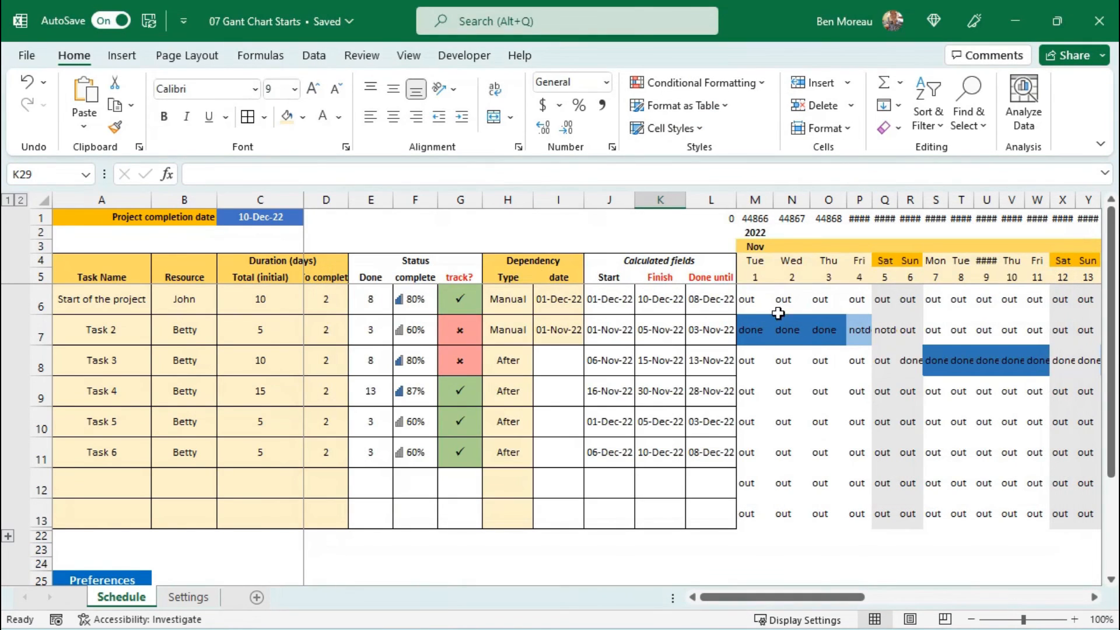
Step: Edit the "notdone" conditional formatting rule from M6, choose None as its border line style, and save the rules
left_click(754, 297)
left_click(724, 87)
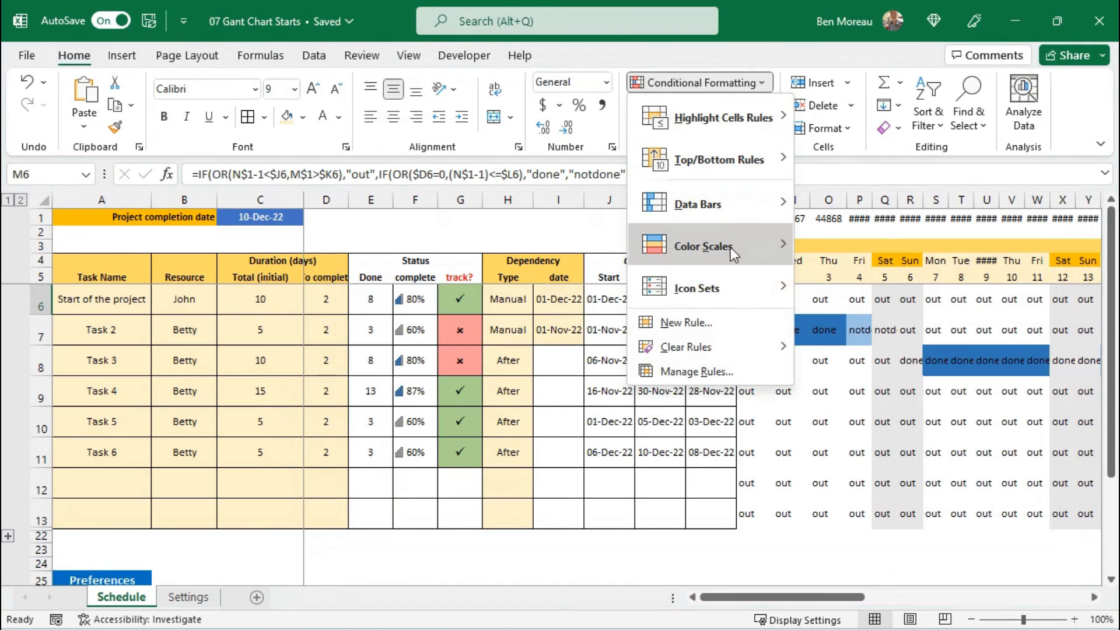
left_click(733, 367)
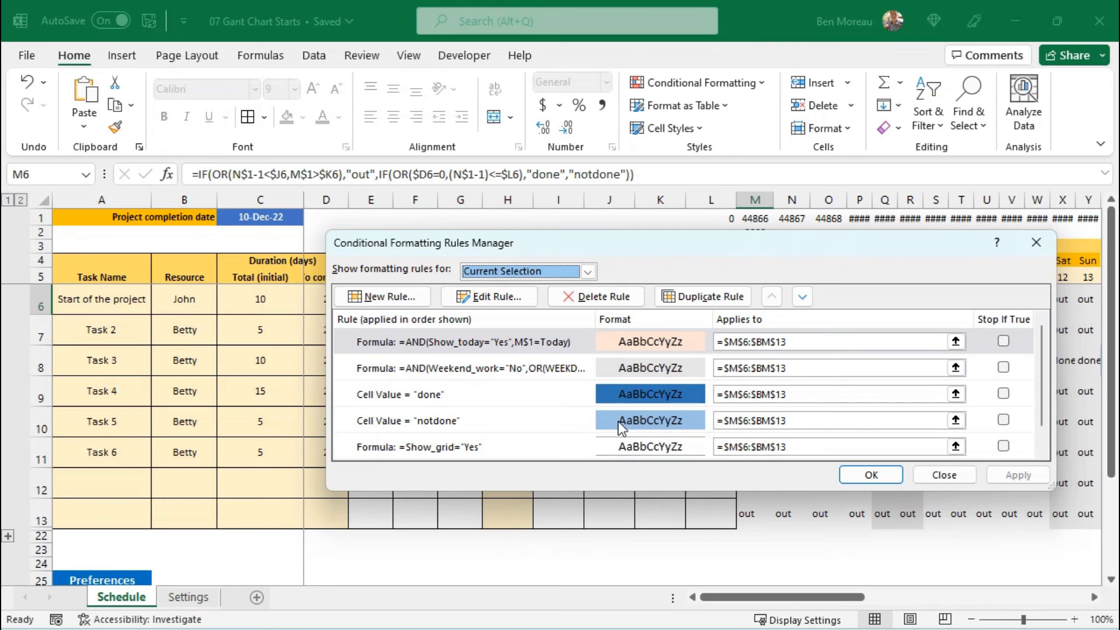
left_click(635, 423)
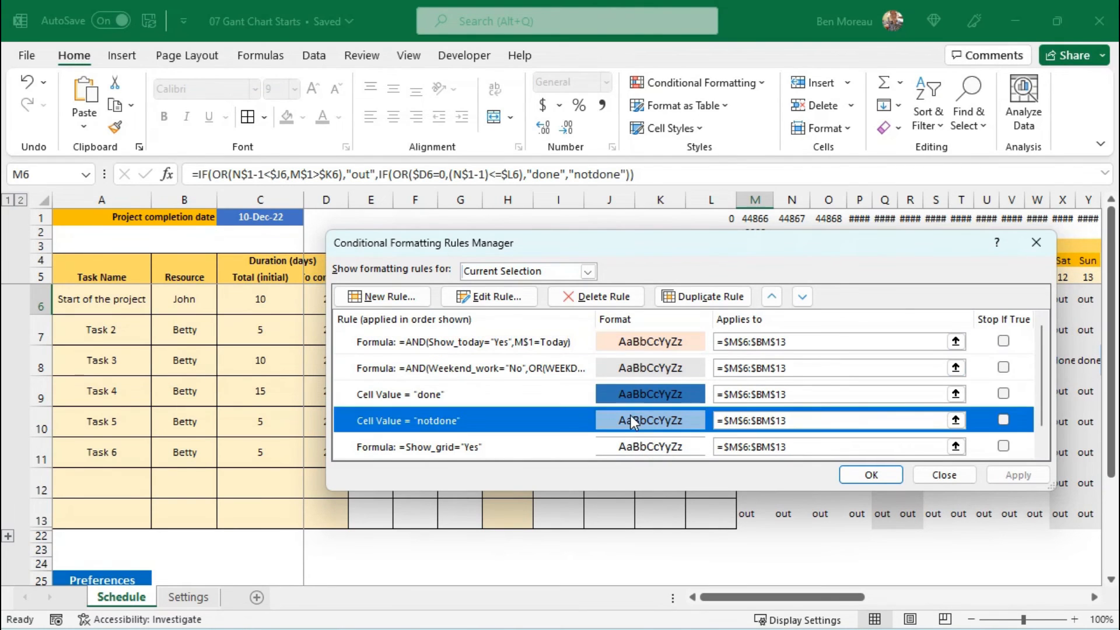
left_click(499, 298)
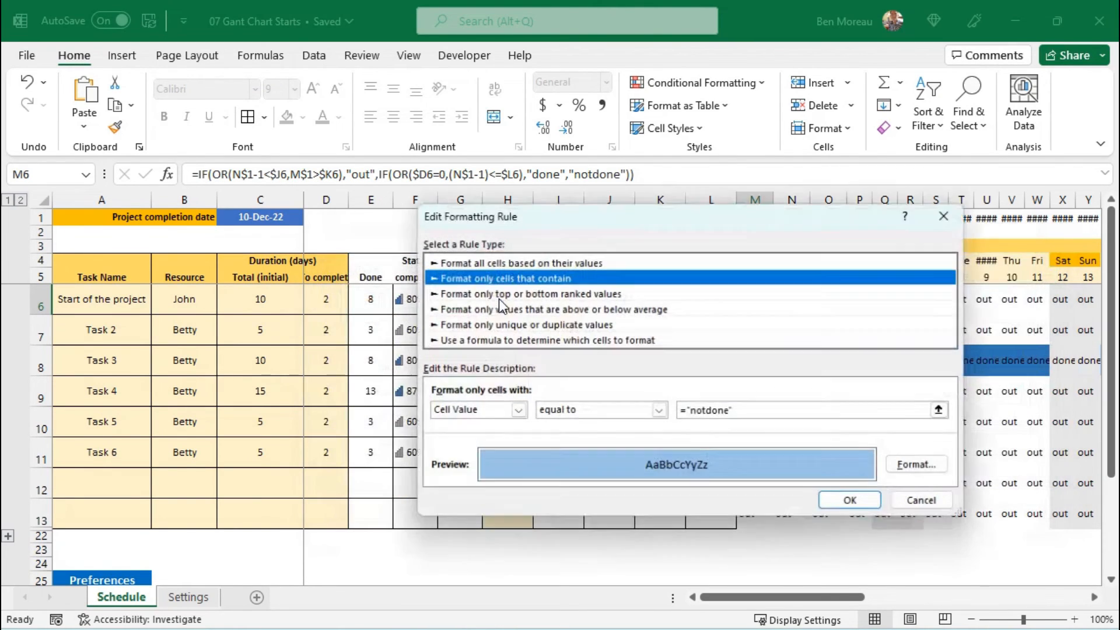
left_click(923, 467)
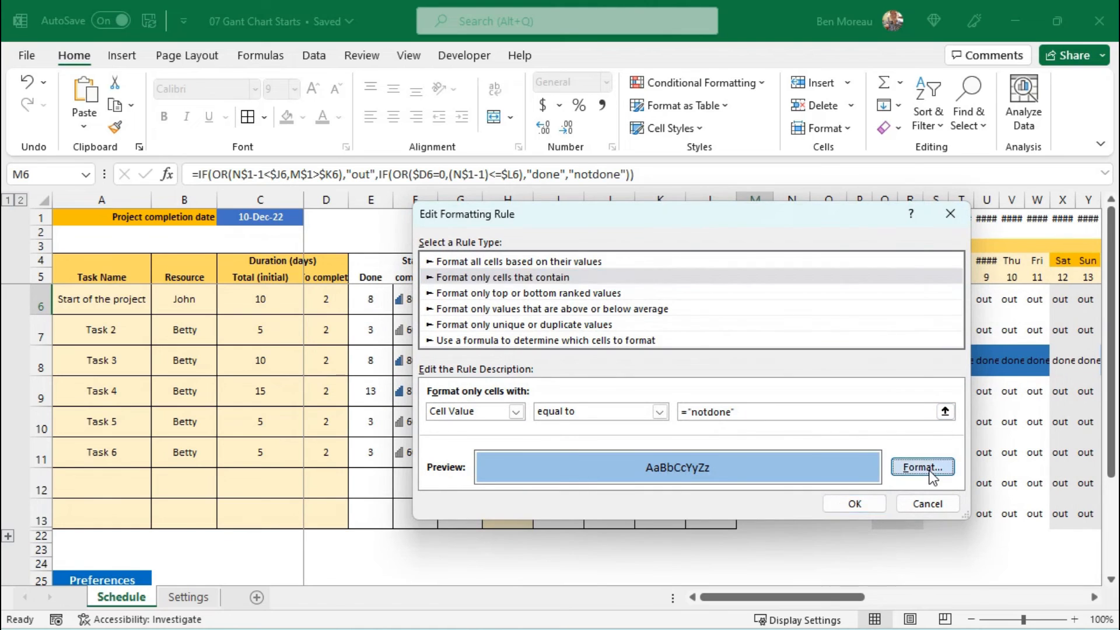
left_click(531, 208)
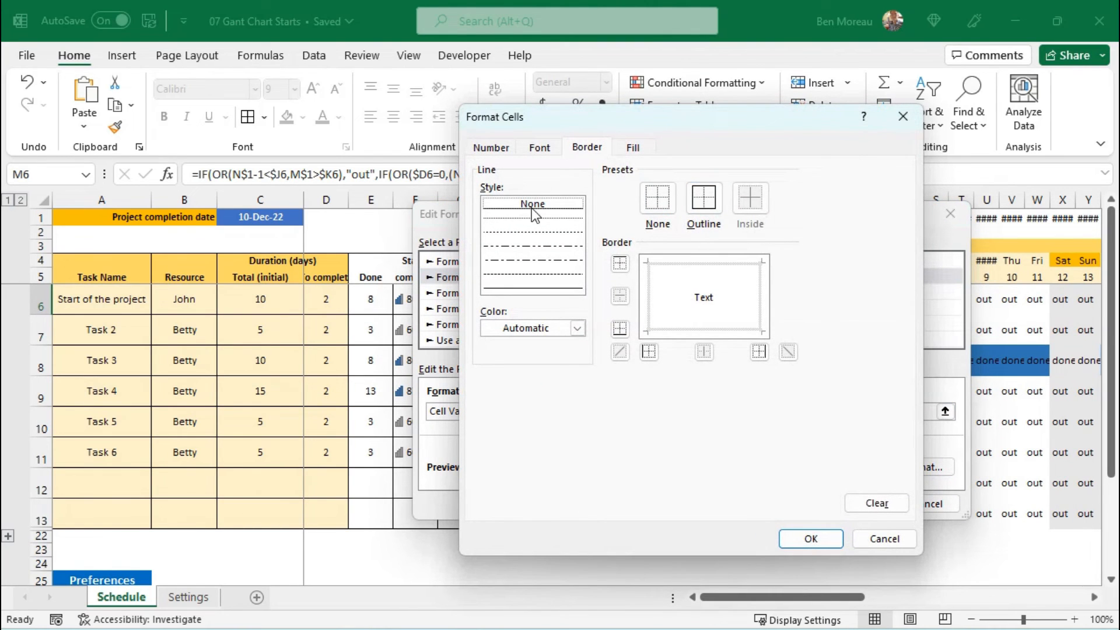
left_click(812, 539)
left_click(856, 504)
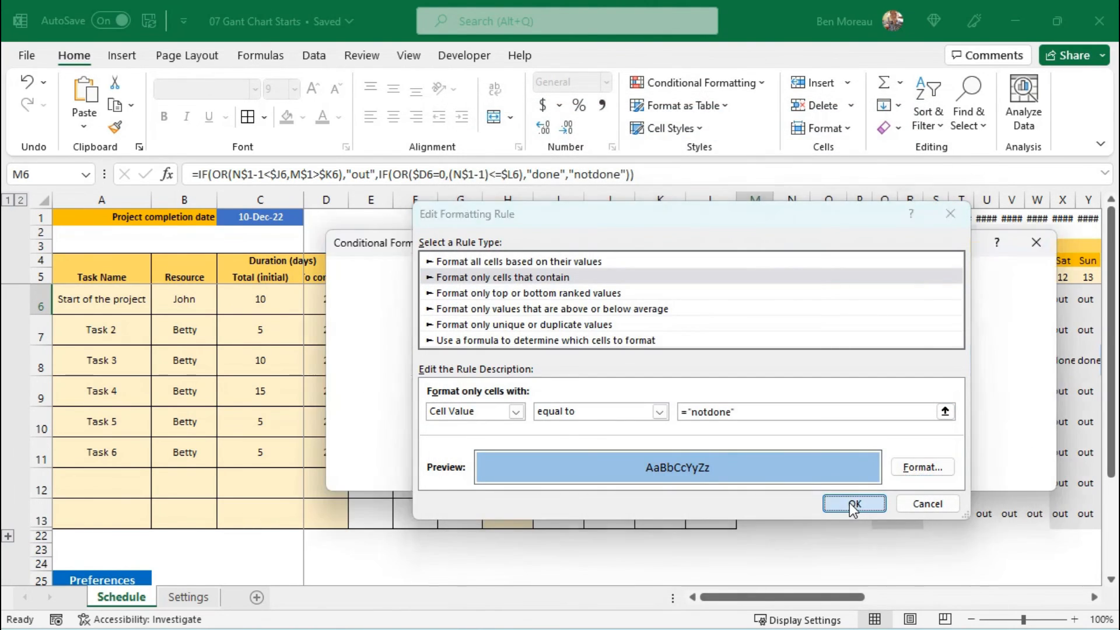
left_click(1018, 475)
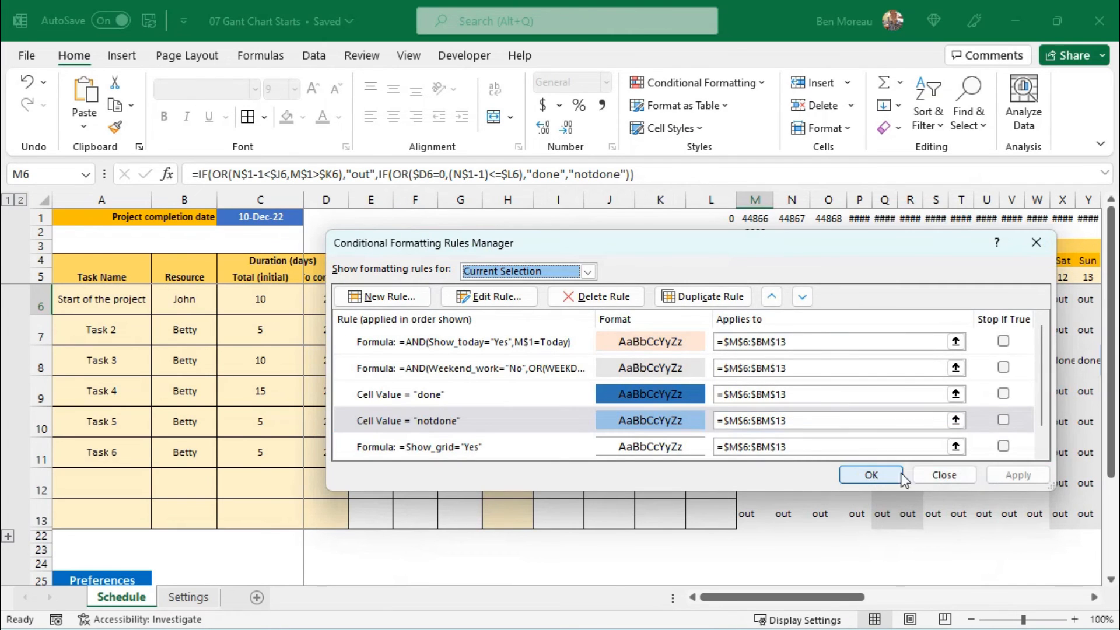
left_click(876, 475)
Step: Set the "Show grid ?" preference to Yes and return to the Gantt area
scroll(370, 428, "down", 2)
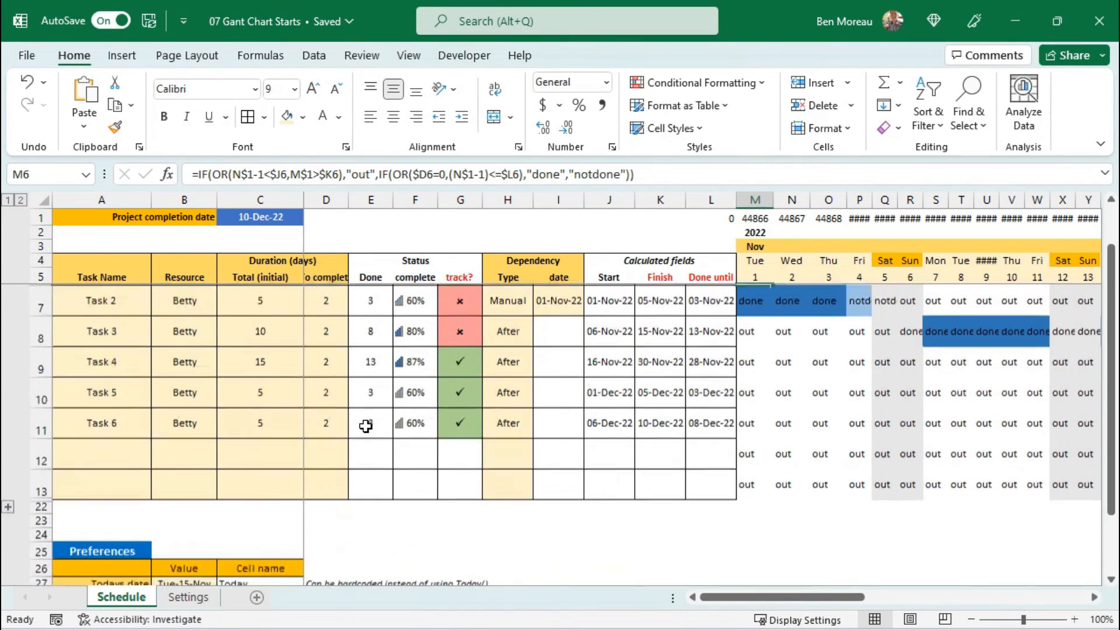
left_click(212, 544)
left_click(224, 543)
left_click(200, 555)
left_click(1038, 472)
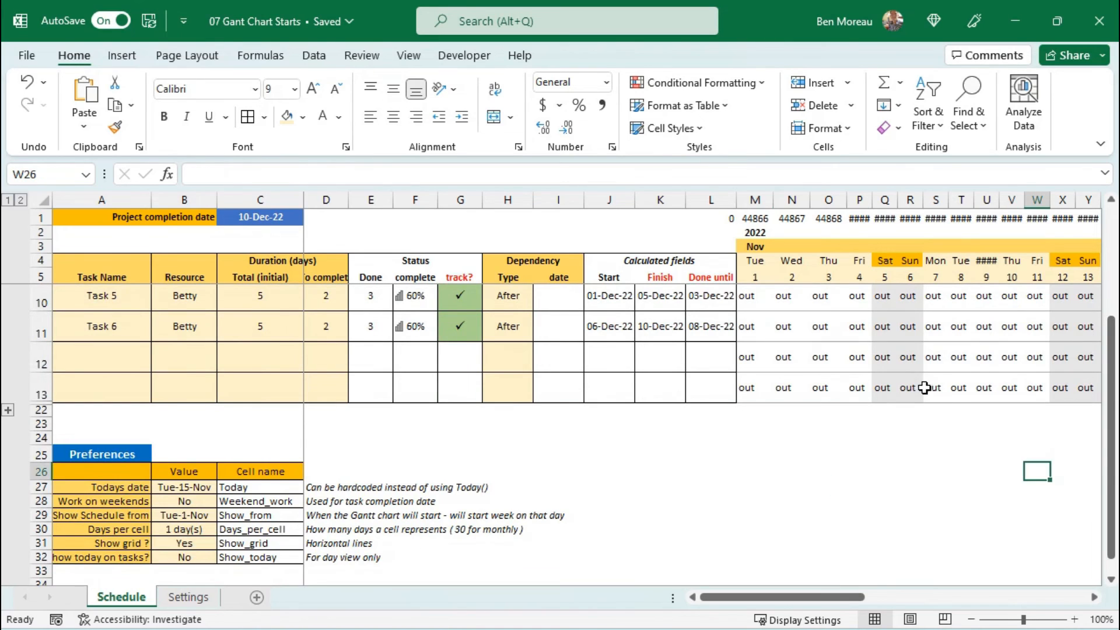
scroll(926, 387, "up", 2)
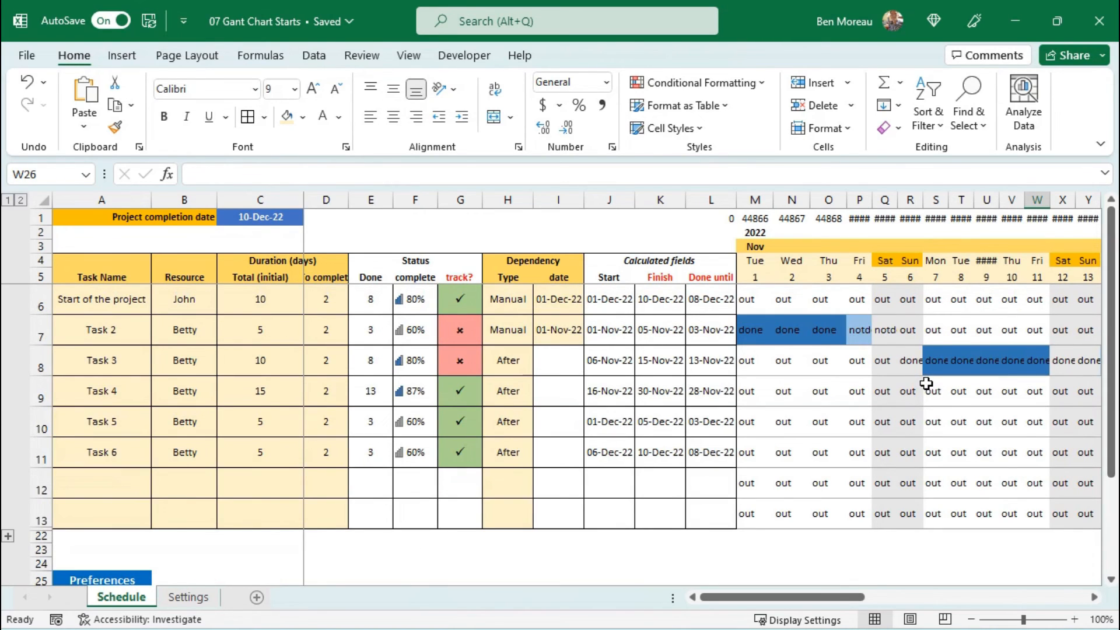
scroll(926, 382, "down", 1)
scroll(926, 381, "up", 1)
Step: Hide the status text in the Gantt area from M6 to BM13 with the custom number format ;;;
left_click_drag(719, 303, 1023, 513)
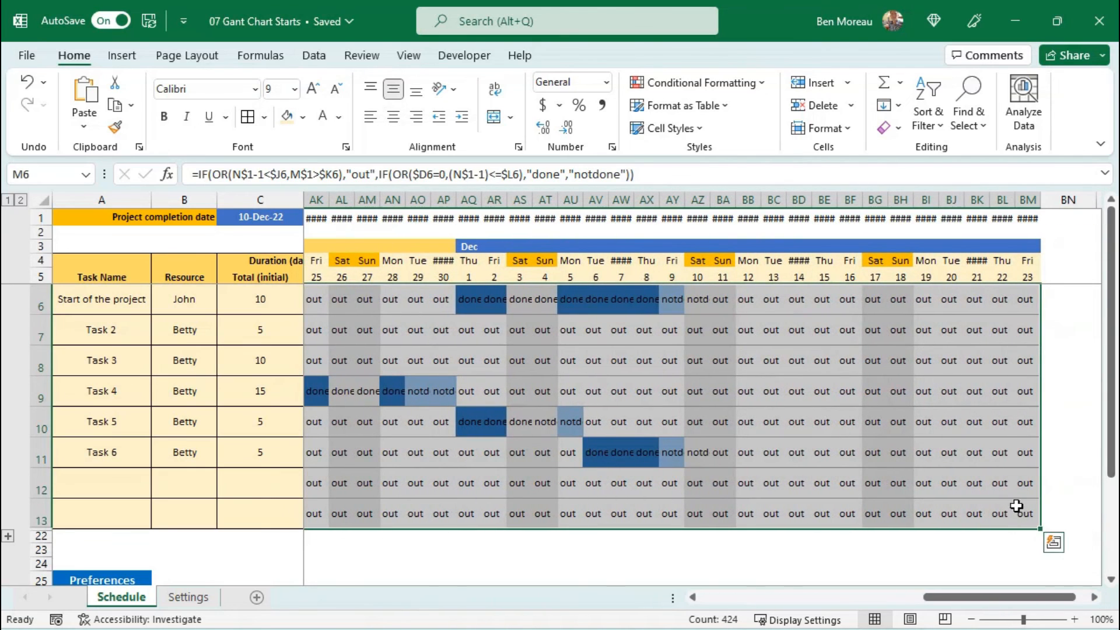
right_click(832, 399)
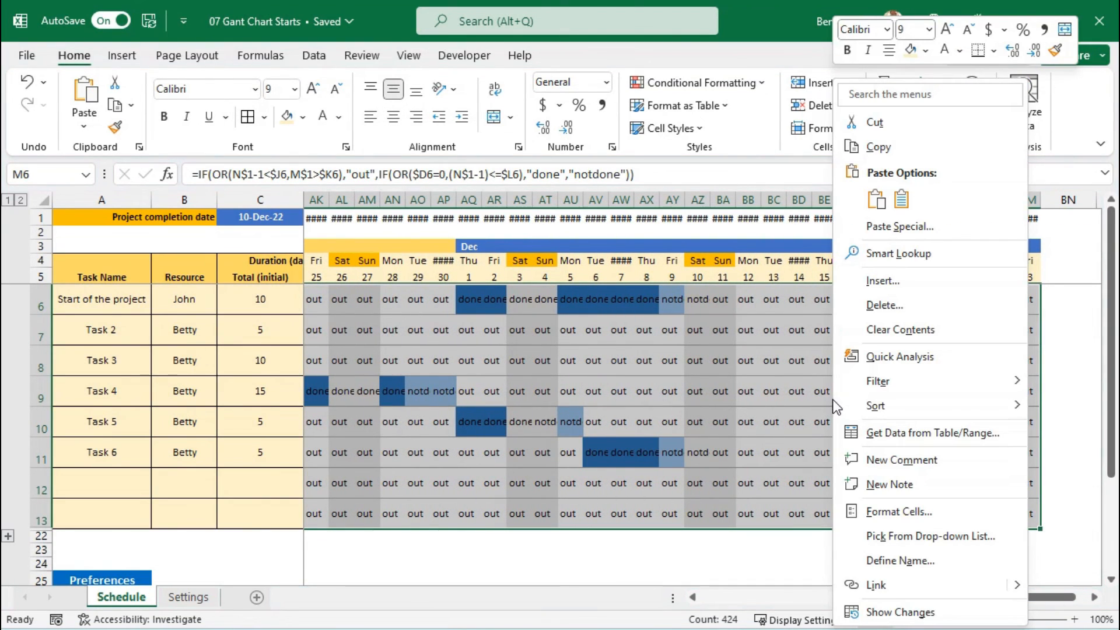
left_click(891, 508)
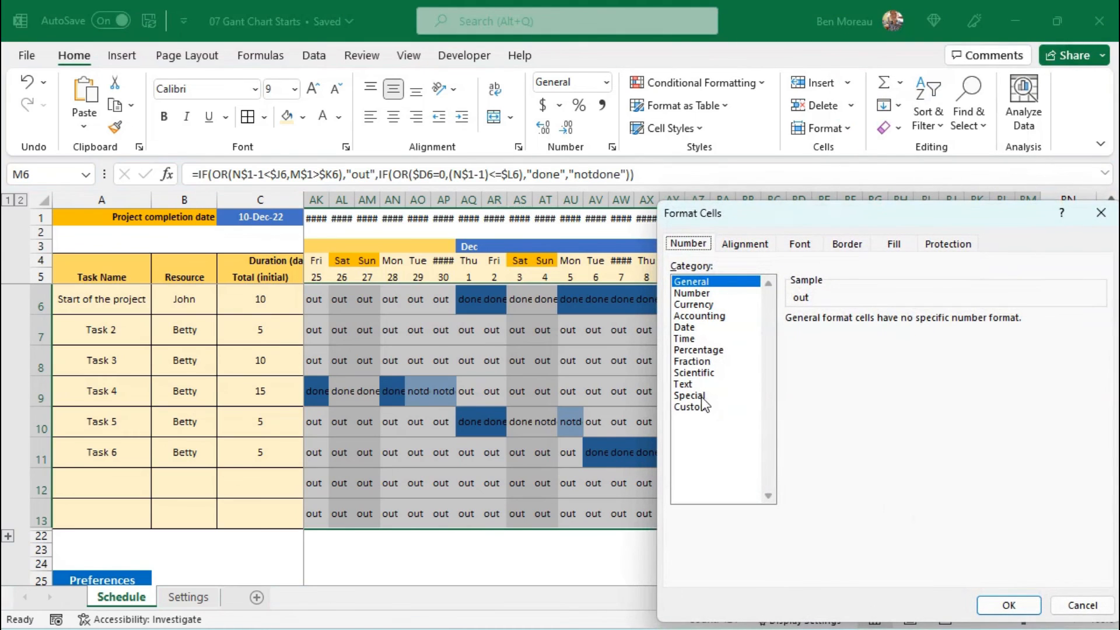
left_click(695, 406)
left_click_drag(833, 335, 749, 334)
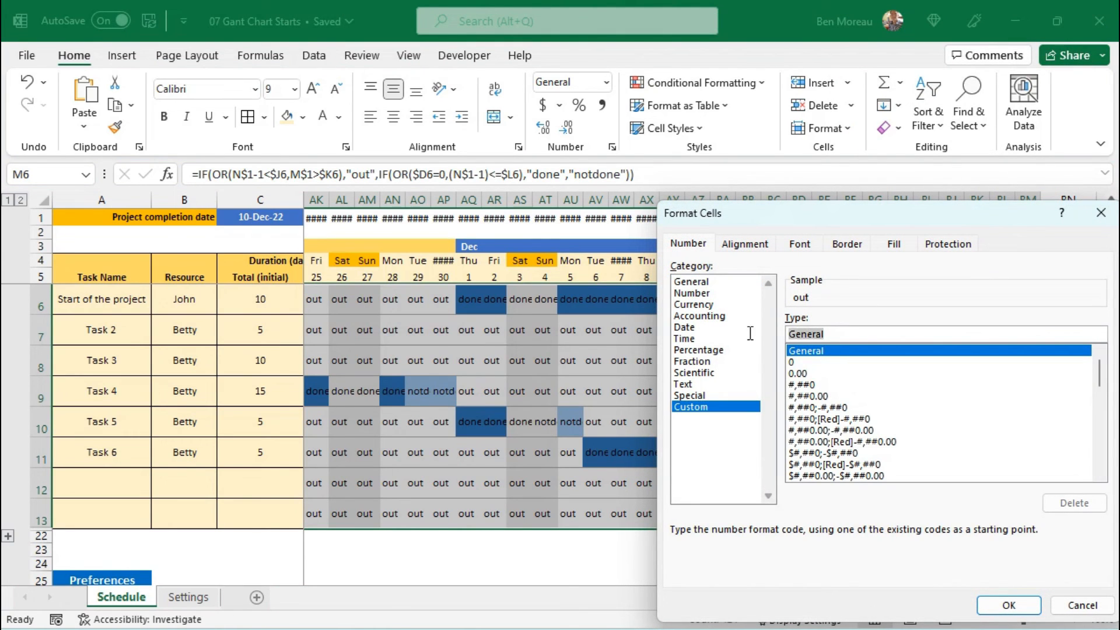
type(";;;")
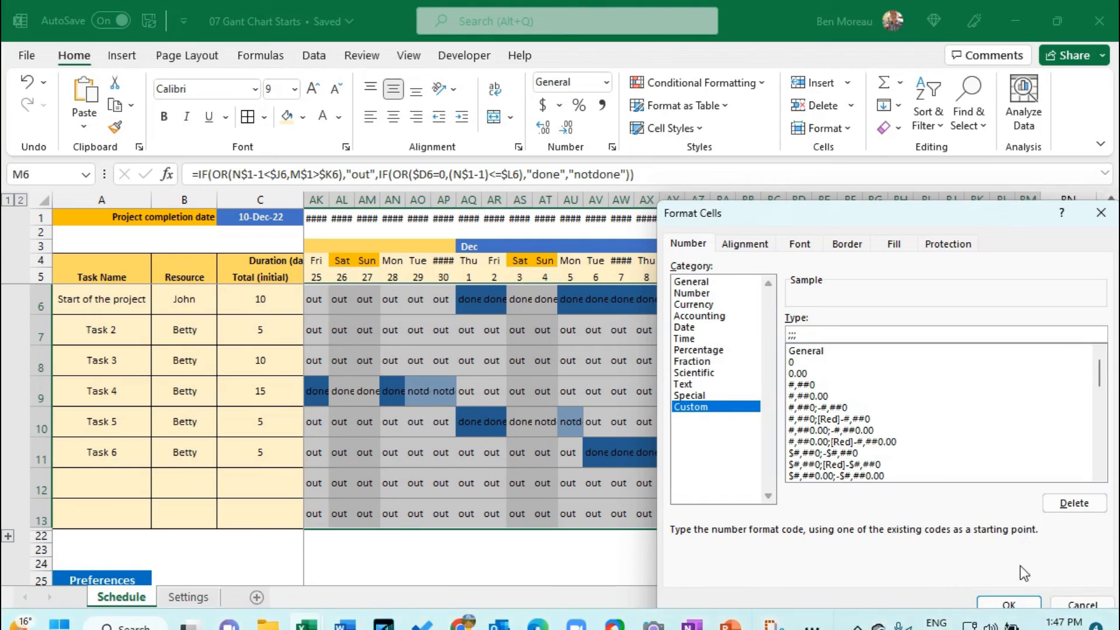
left_click(1010, 605)
left_click(785, 481)
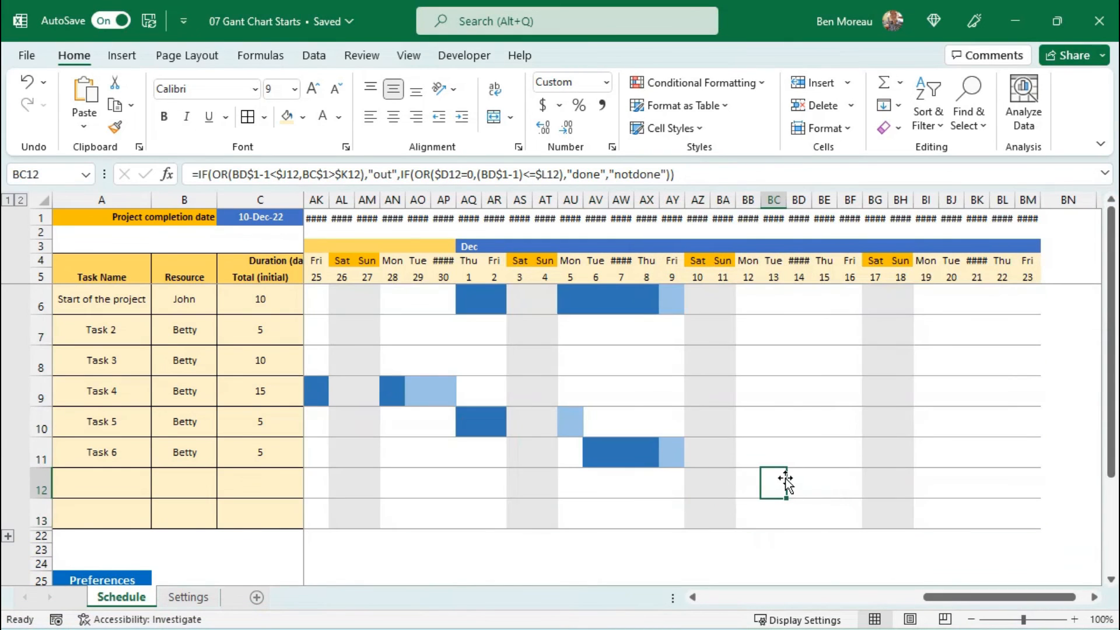
Step: Examine the Gantt bars back to the start of the timeline, along with the timeline start and task Start formulas
key("Left")
key("Left")
key("Left")
key("Left")
key("Left")
key("Left")
key("Left")
key("Left")
key("Left")
key("Left")
key("Left")
key("Left")
key("Left")
key("Left")
key("Left")
key("Left")
key("Left")
key("Left")
key("Left")
key("Left")
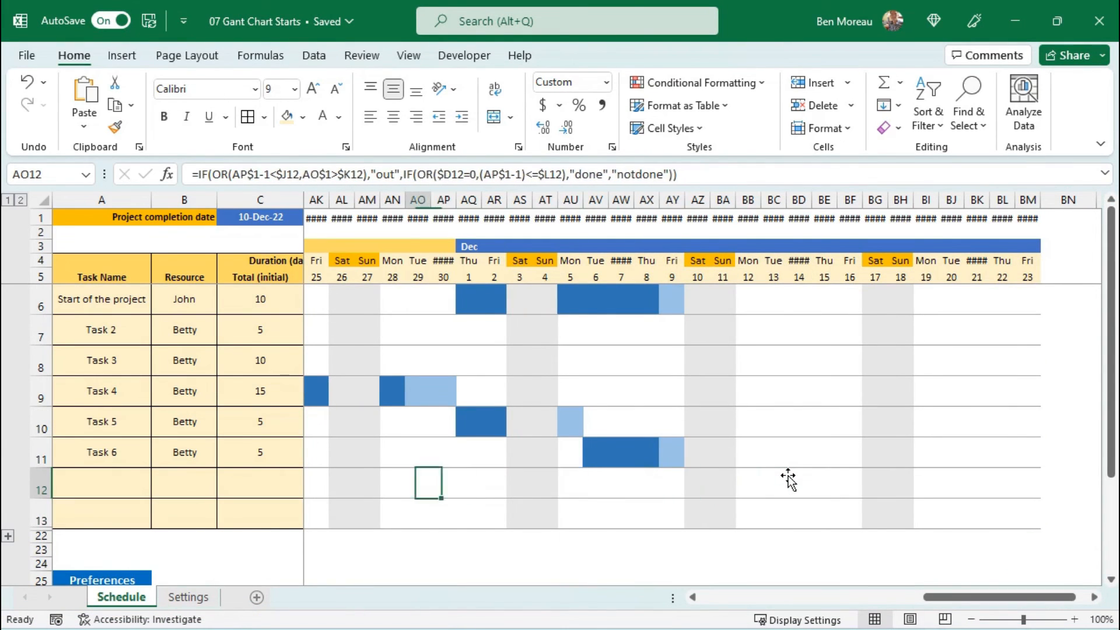
key("Left")
key("Left")
key("Left")
key("Left")
key("Left")
key("Left")
key("Left")
key("Left")
key("Left")
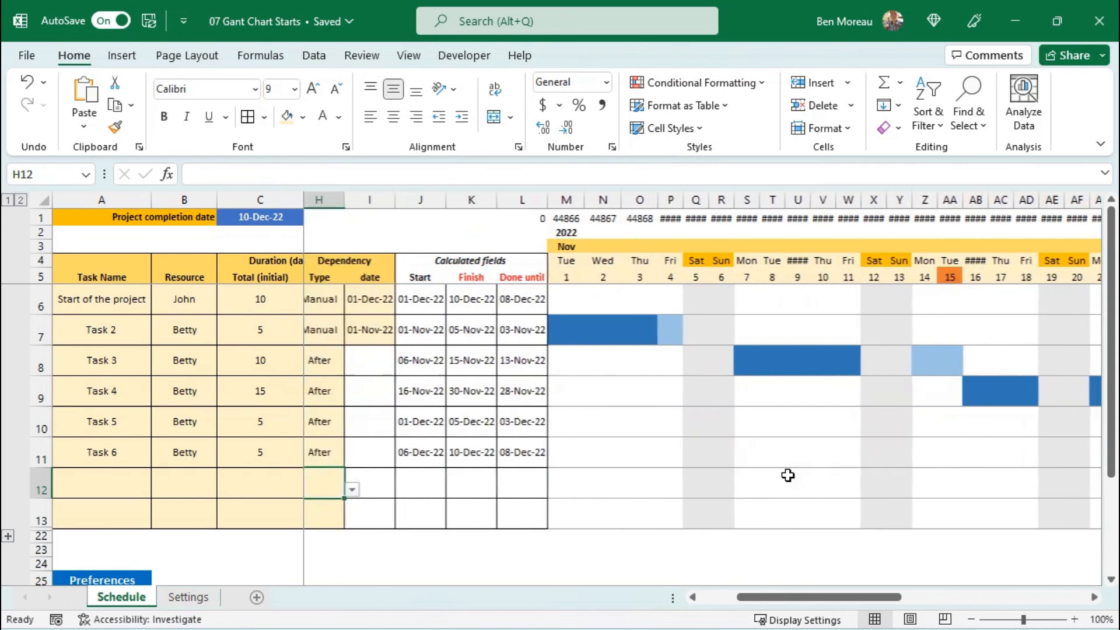
key("Left")
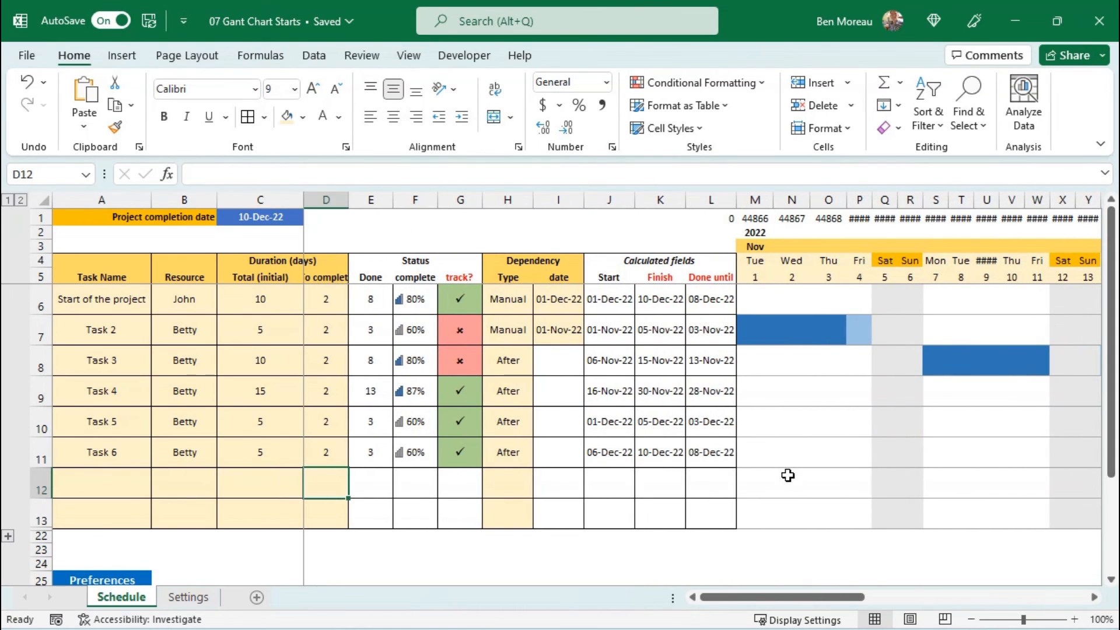
left_click(775, 219)
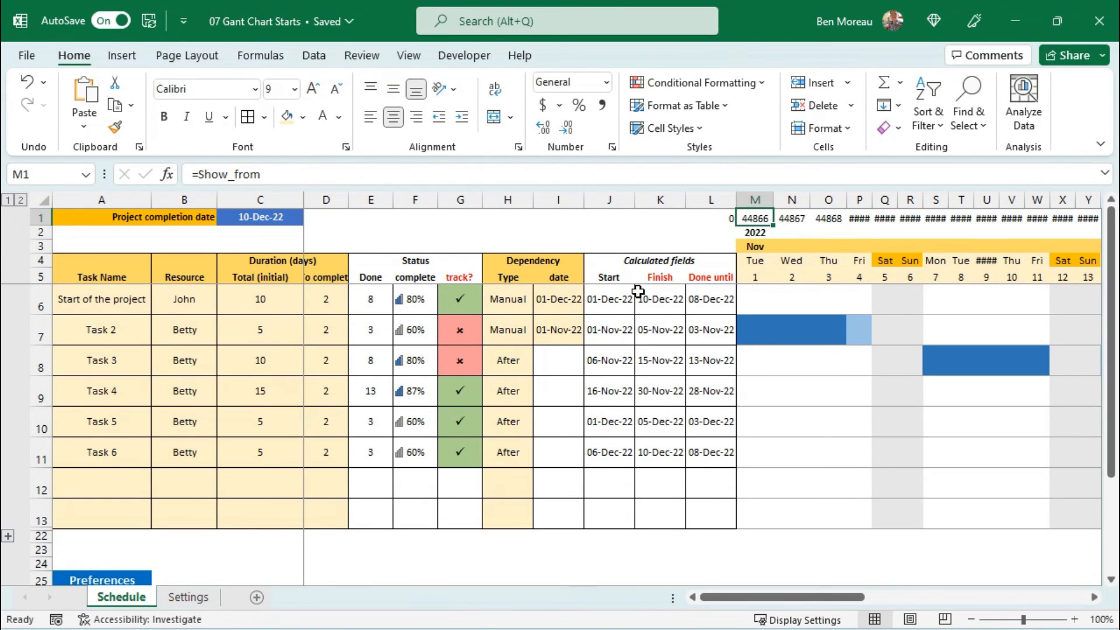
left_click(596, 320)
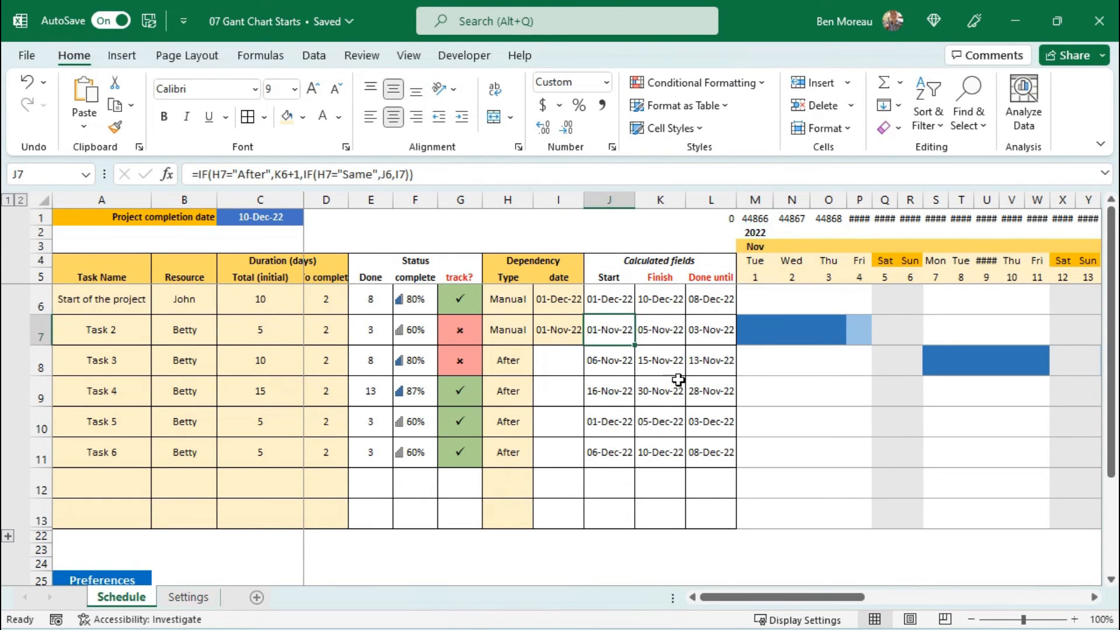
left_click(590, 367)
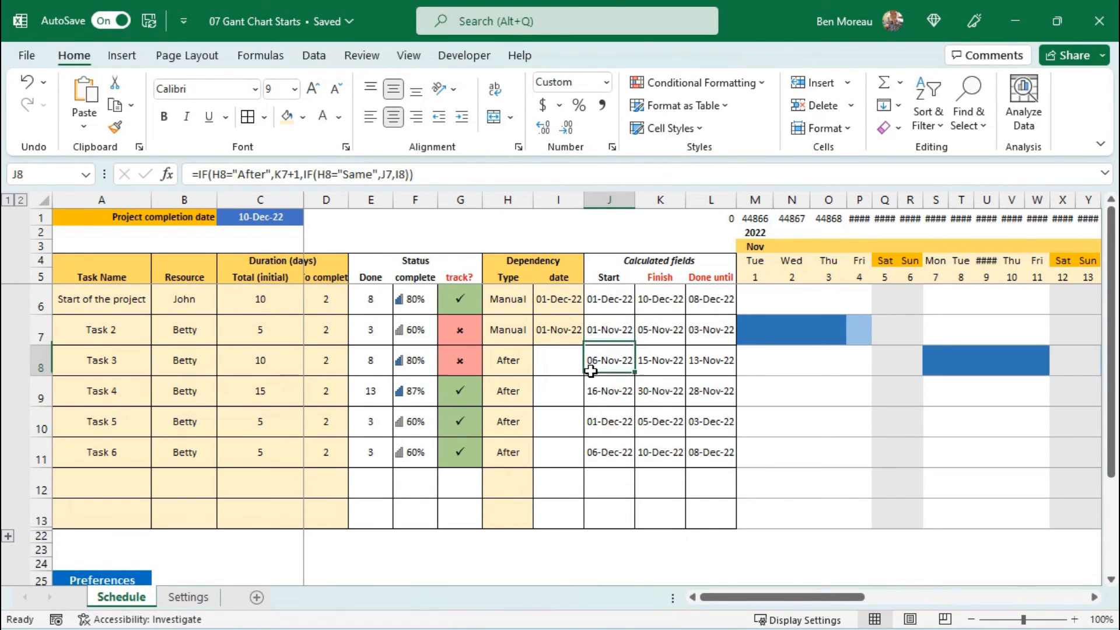
Step: Insert a wide, one-row-high text box over the schedule with the title "PROJECT TIMELINES"
left_click(120, 55)
left_click(961, 123)
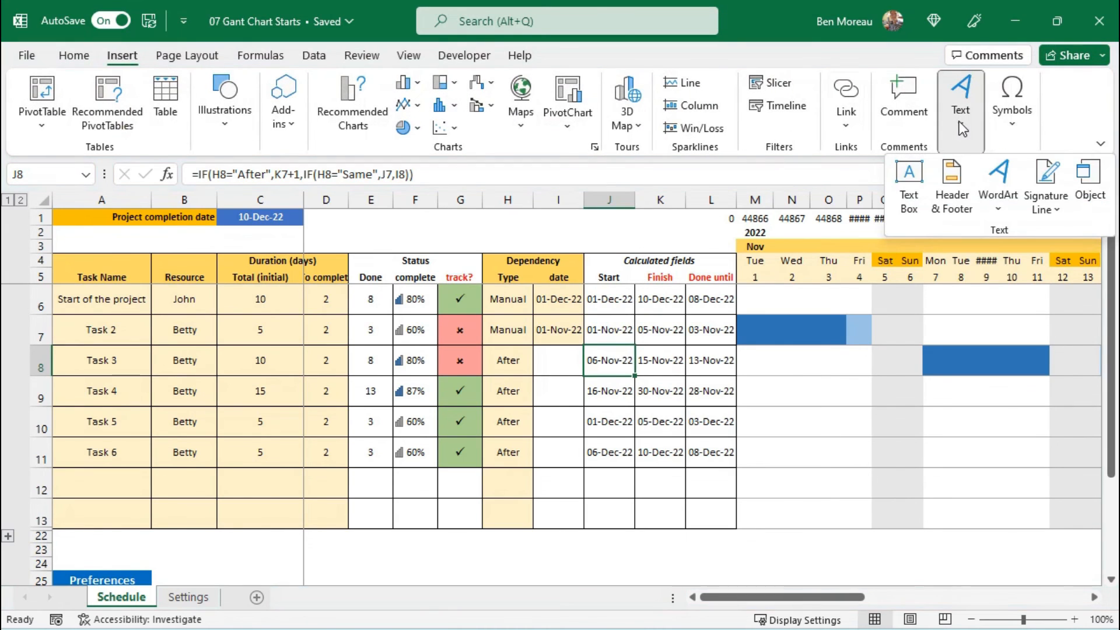
left_click(914, 181)
left_click_drag(500, 399, 991, 396)
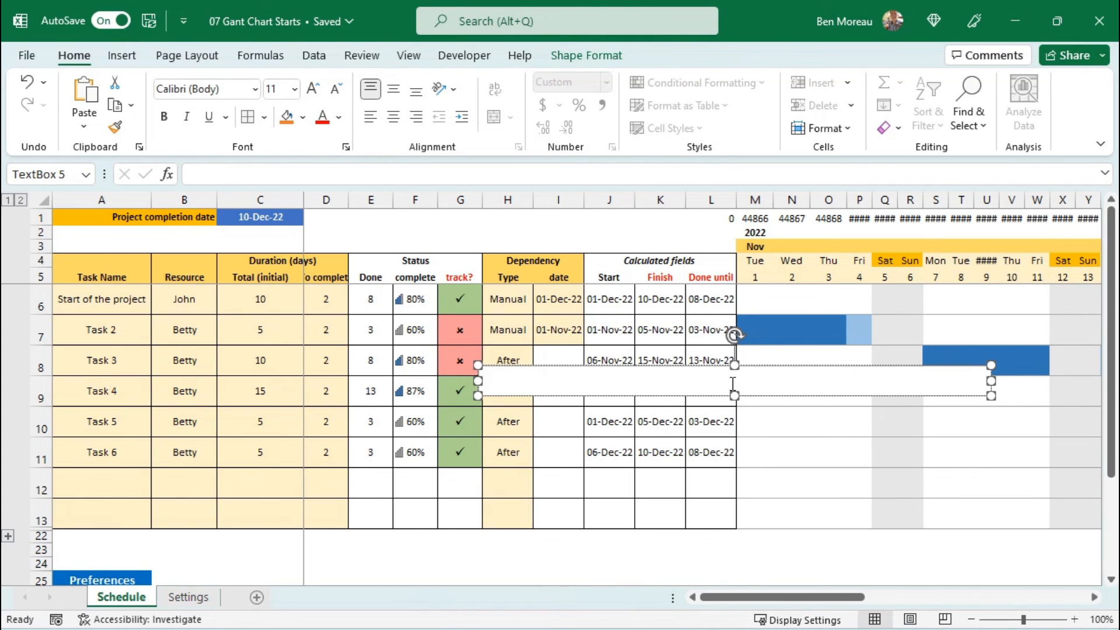
type("ROJECT TIMELINES")
left_click(756, 397)
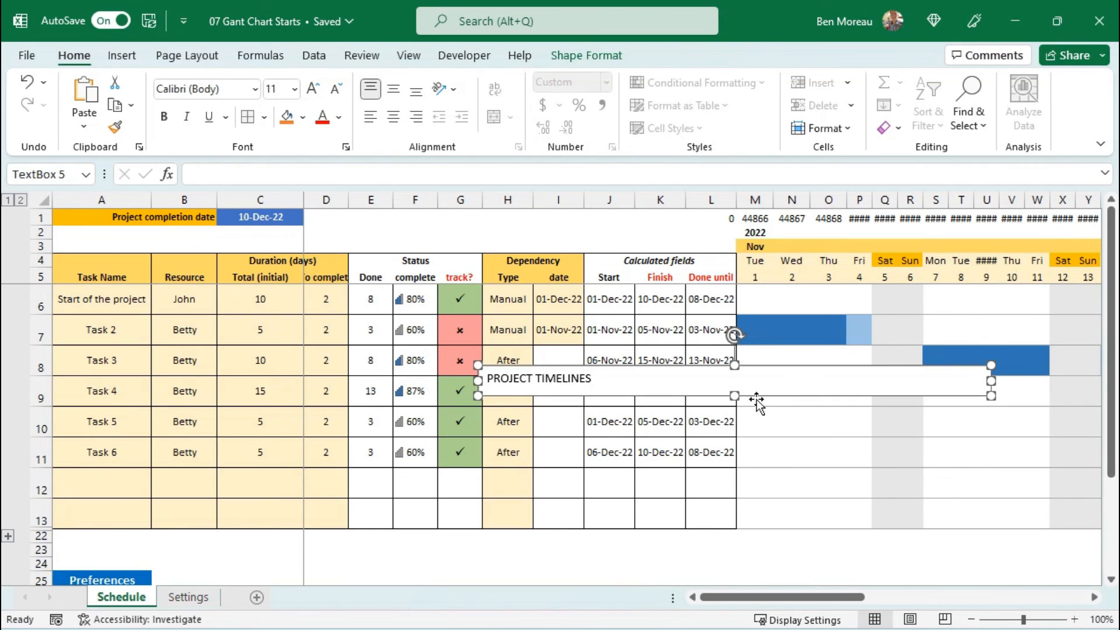
Step: Give the "PROJECT TIMELINES" text box a blue fill and white font colour
left_click(304, 118)
left_click(345, 193)
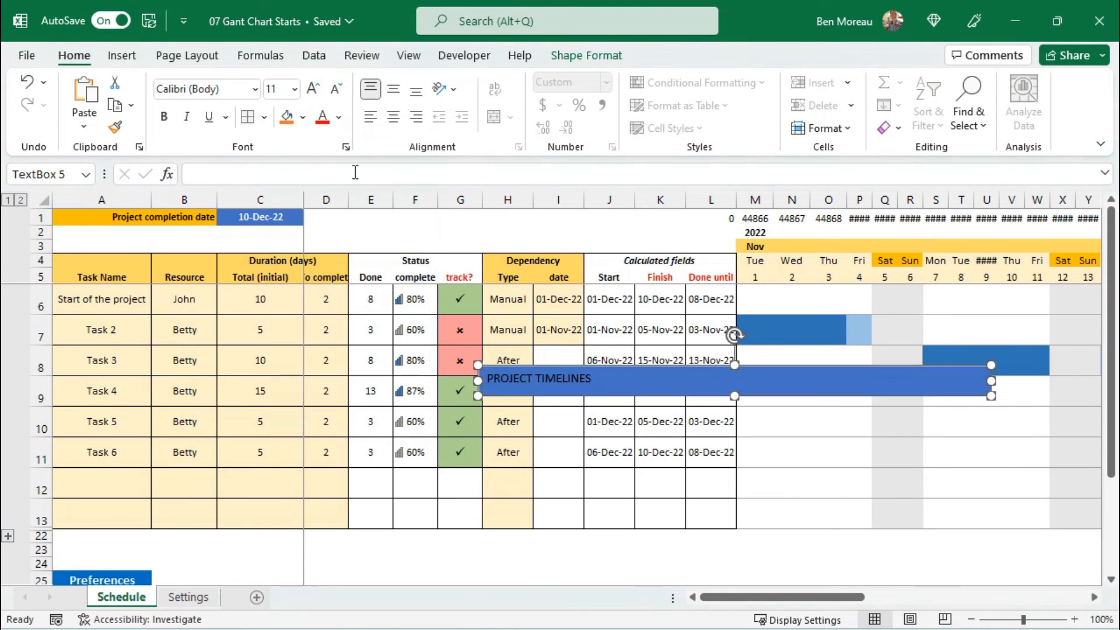
left_click(338, 118)
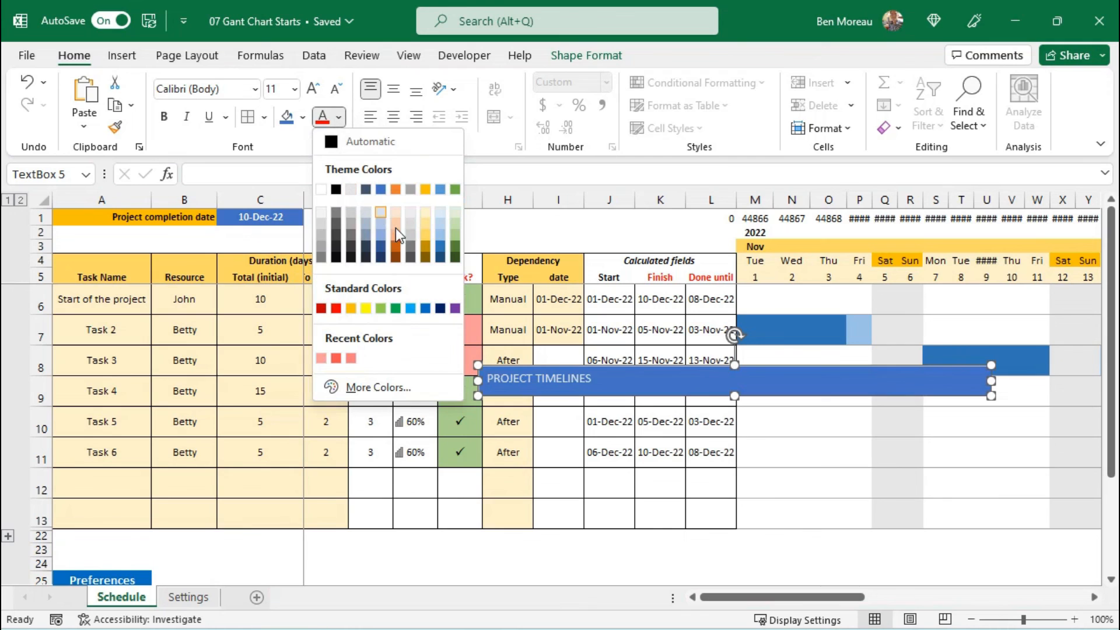
left_click(318, 192)
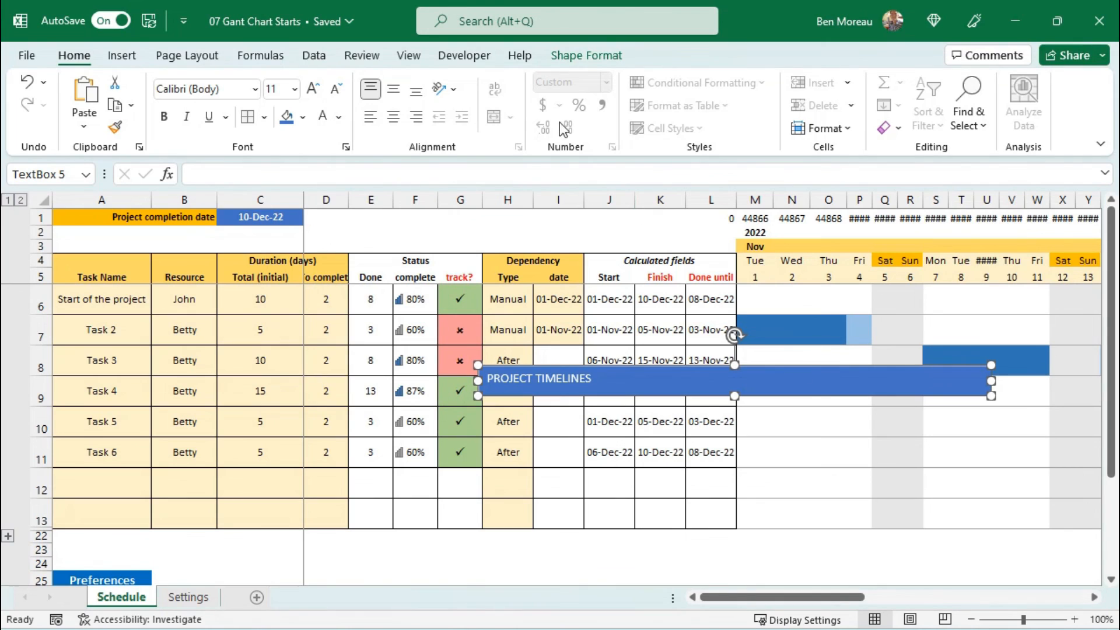
Step: Bold and centre the title text both ways, and fit the text box over row 1 across the Gantt timeline
left_click(393, 117)
left_click(165, 120)
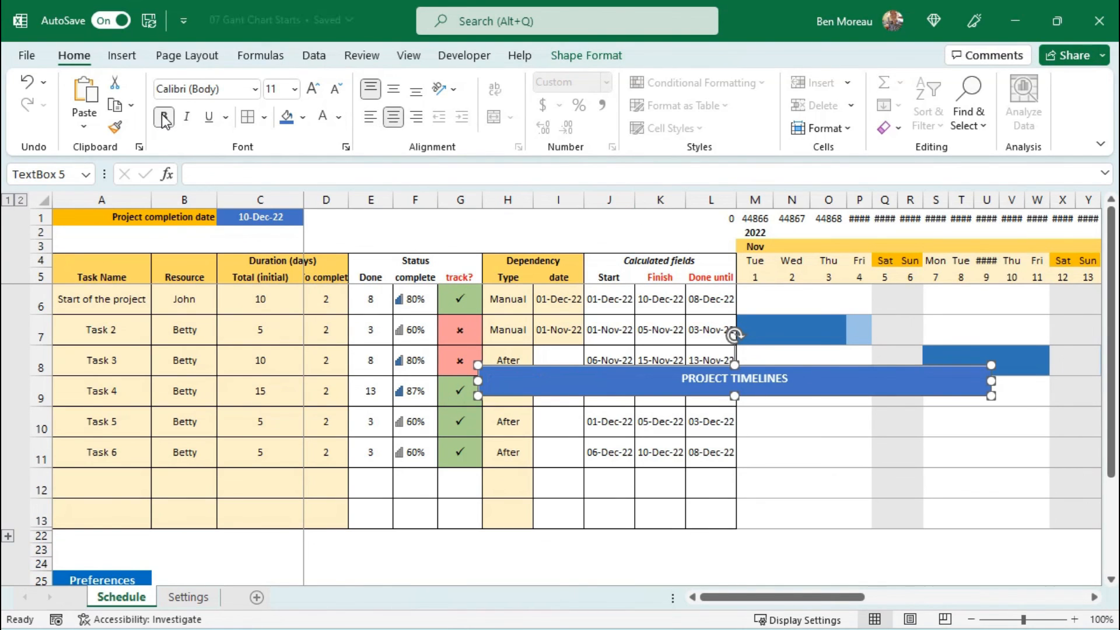
left_click(393, 89)
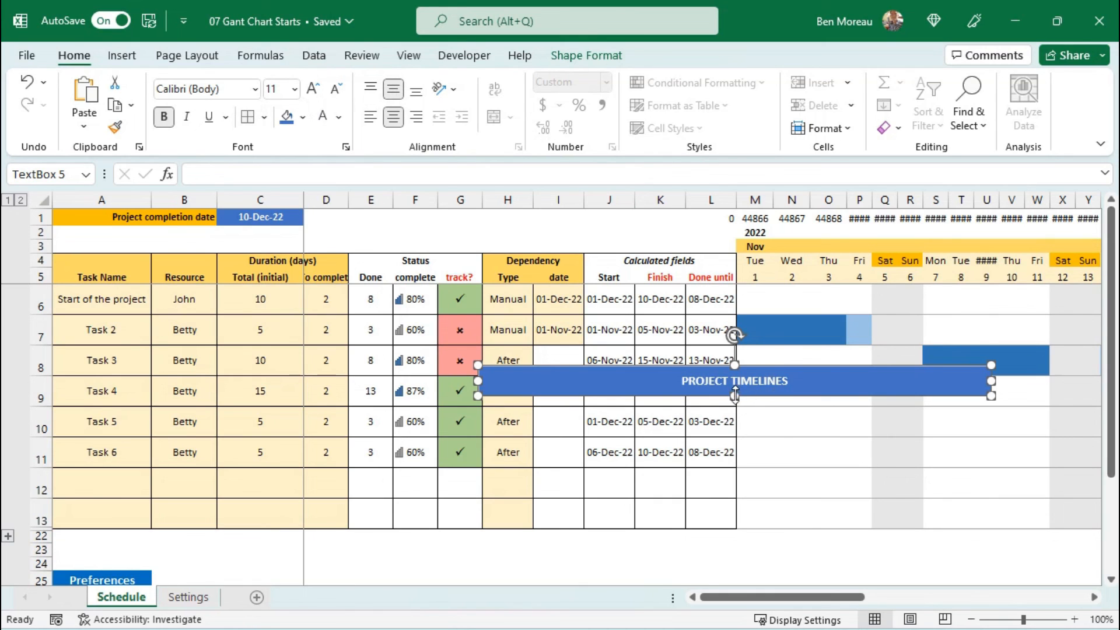
left_click_drag(735, 397, 1022, 225)
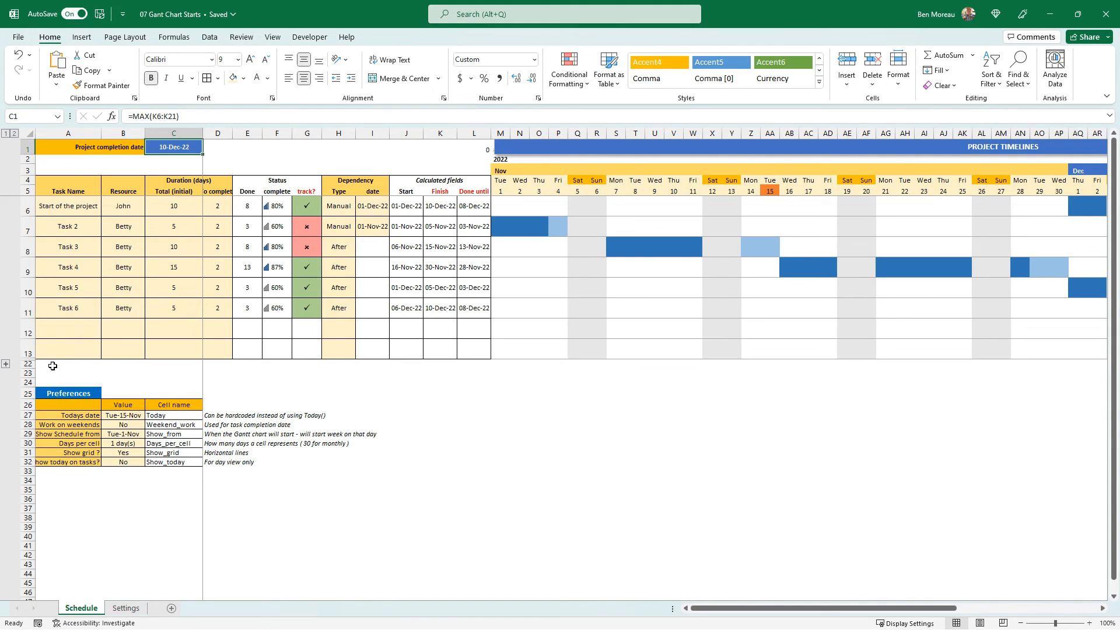
Step: Fill the row 13 Gantt cells from M to BM down through grouped rows 14 to 21, and collapse the group again
left_click(6, 364)
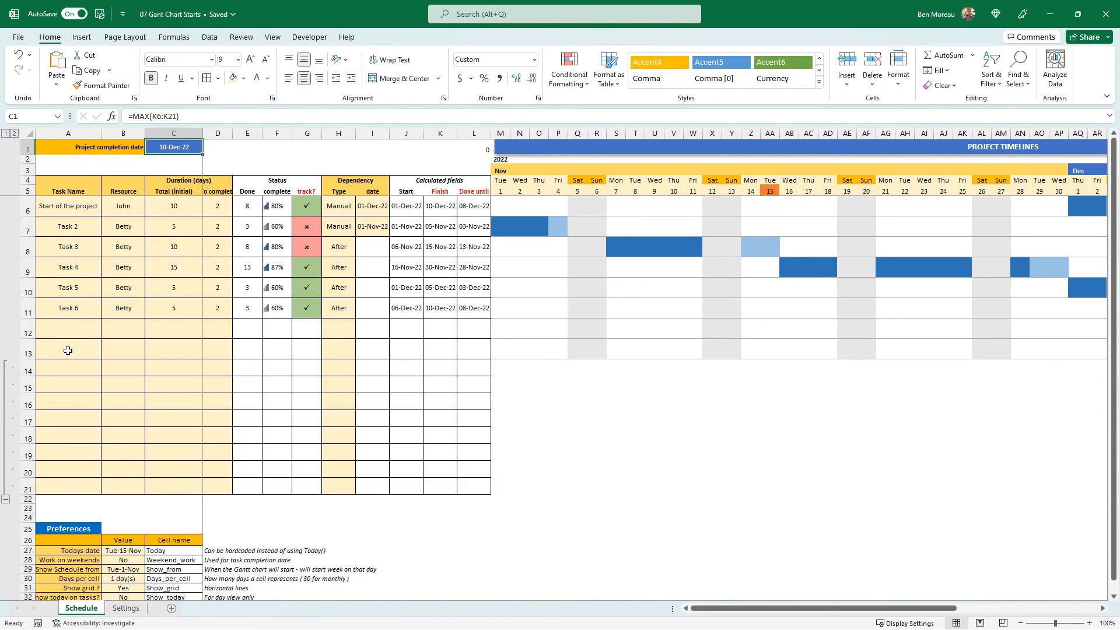
left_click_drag(498, 346, 1013, 485)
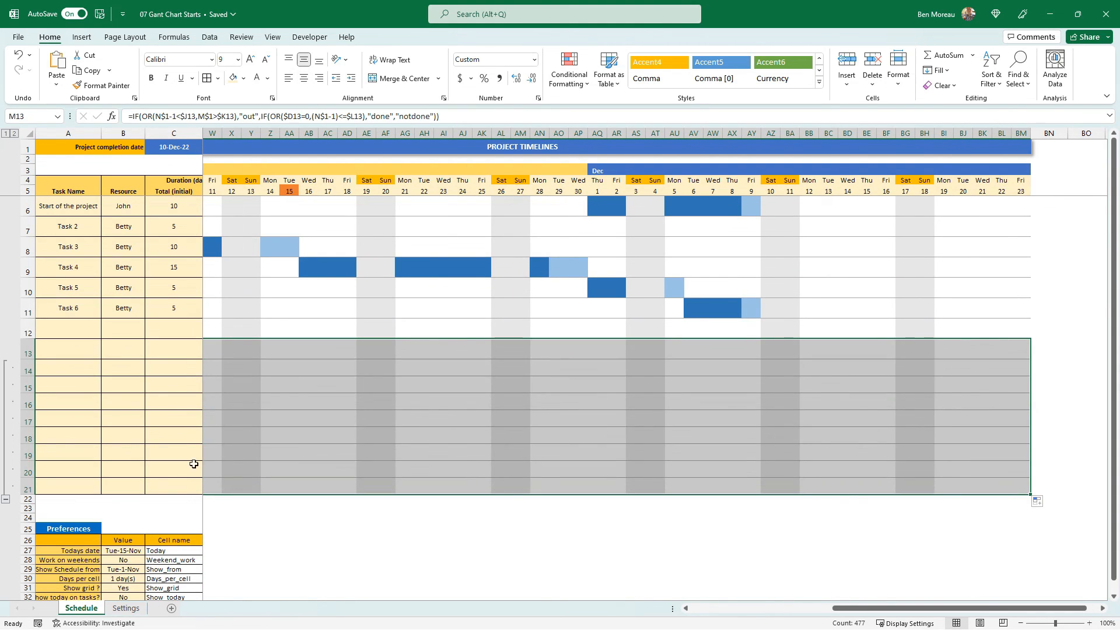
left_click(127, 464)
left_click(5, 500)
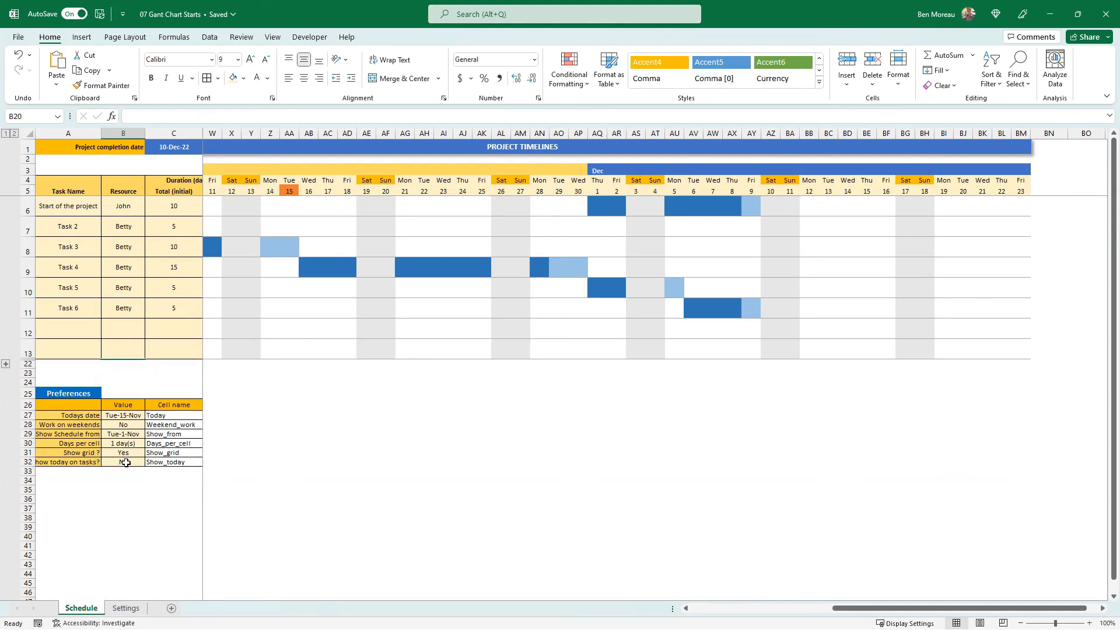
Step: Group the Preferences rows 26 to 33 and collapse the group
left_click(233, 470)
left_click_drag(199, 374, 245, 377)
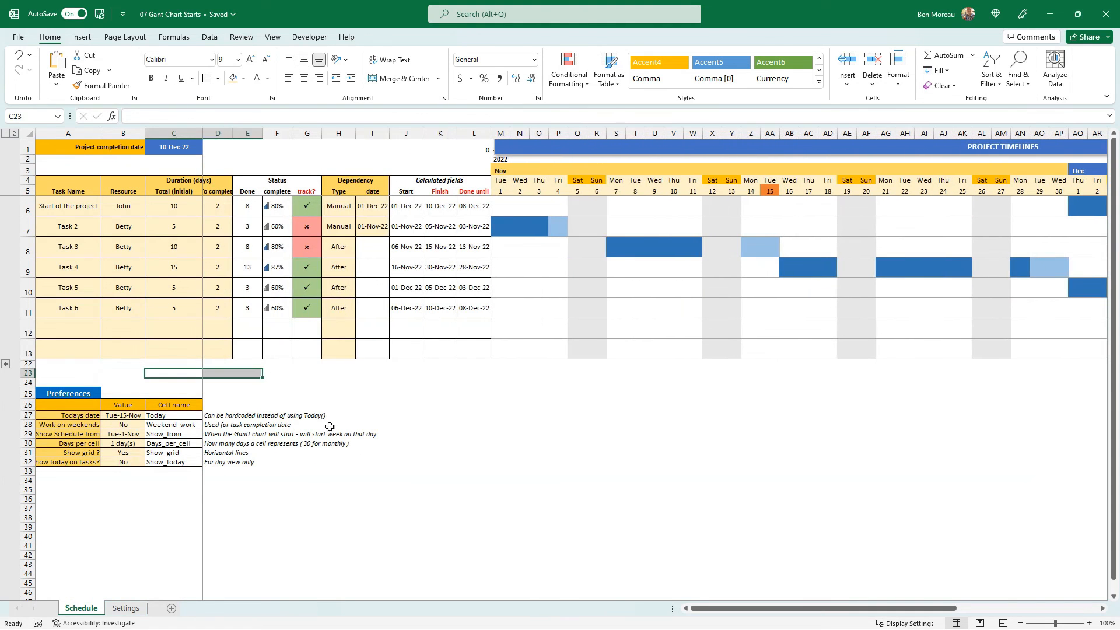
left_click(441, 407)
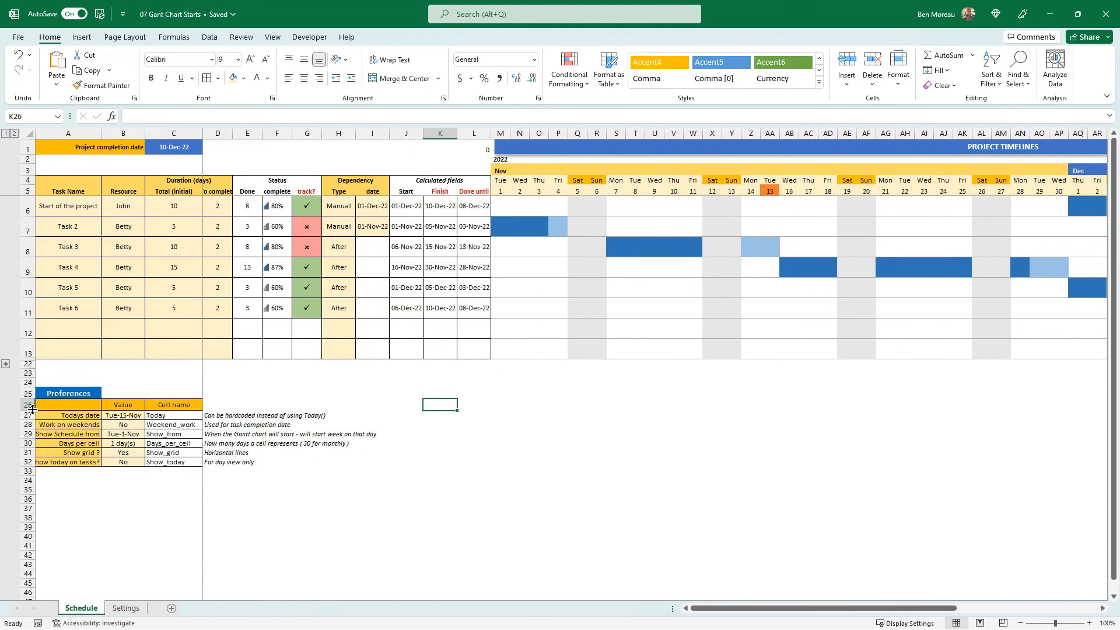
left_click_drag(25, 403, 25, 472)
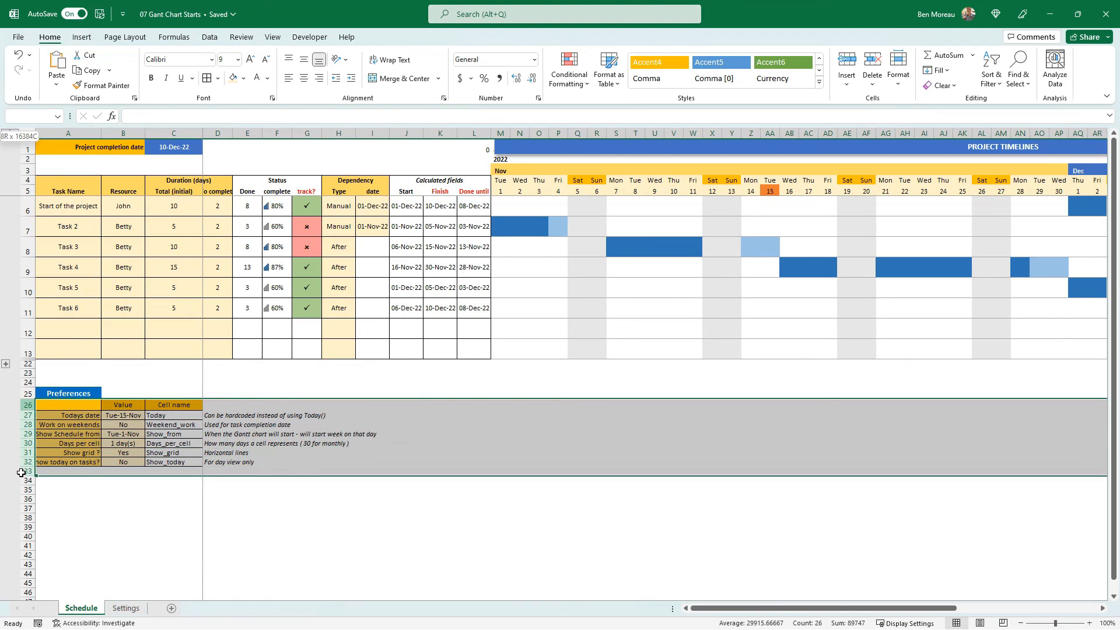
left_click(209, 37)
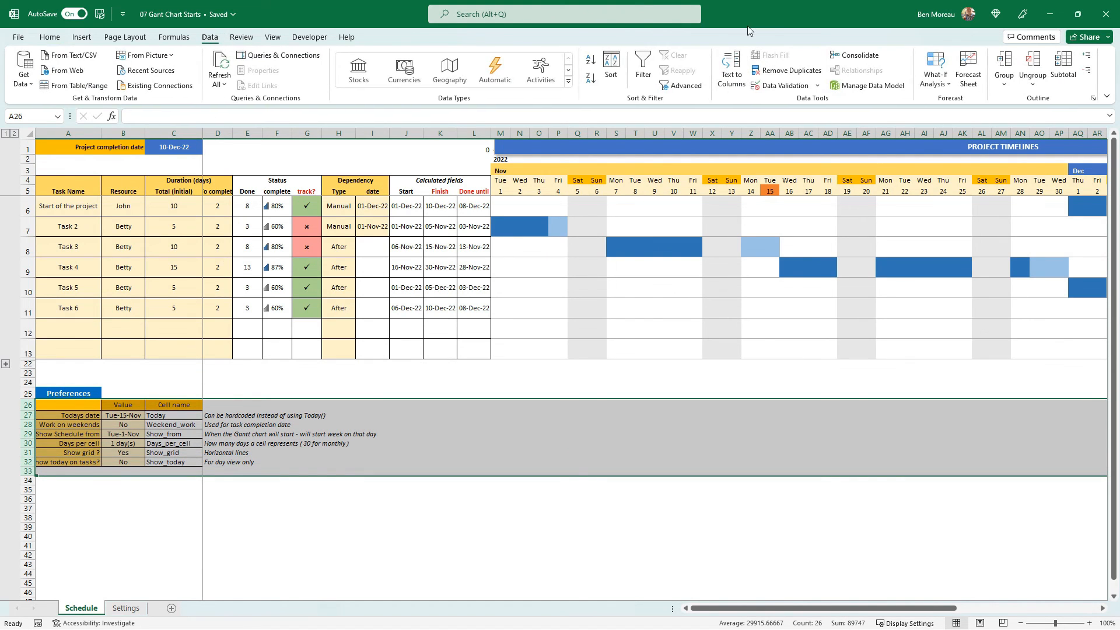
left_click(1004, 61)
left_click(96, 506)
left_click(6, 481)
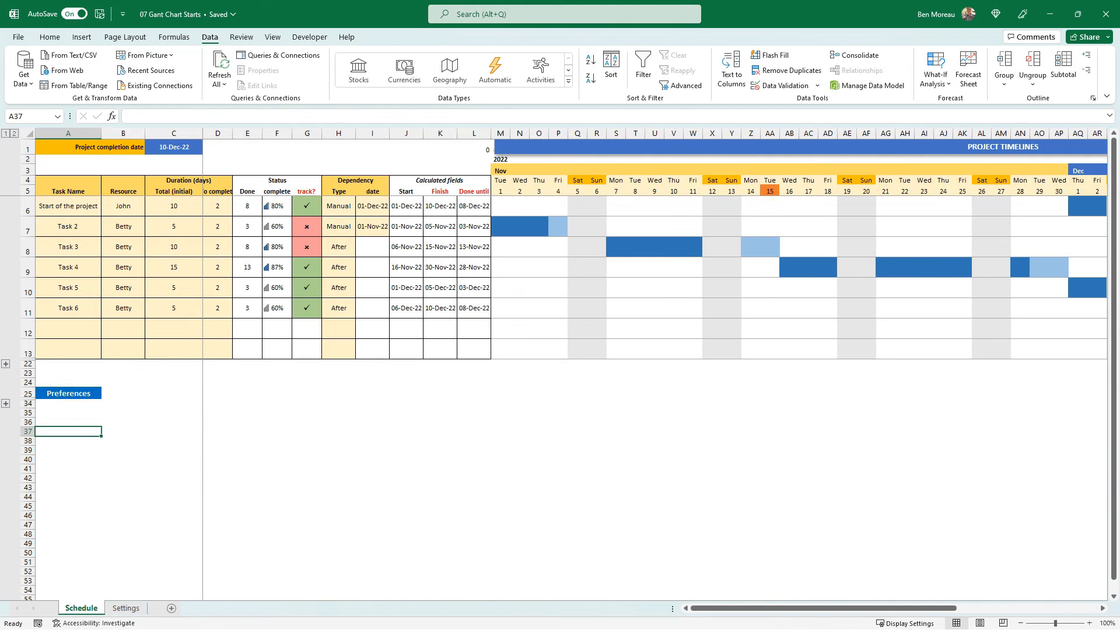
Step: Expand the grouped Preferences rows and review the validation lists and named cells on the Settings sheet
left_click(176, 402)
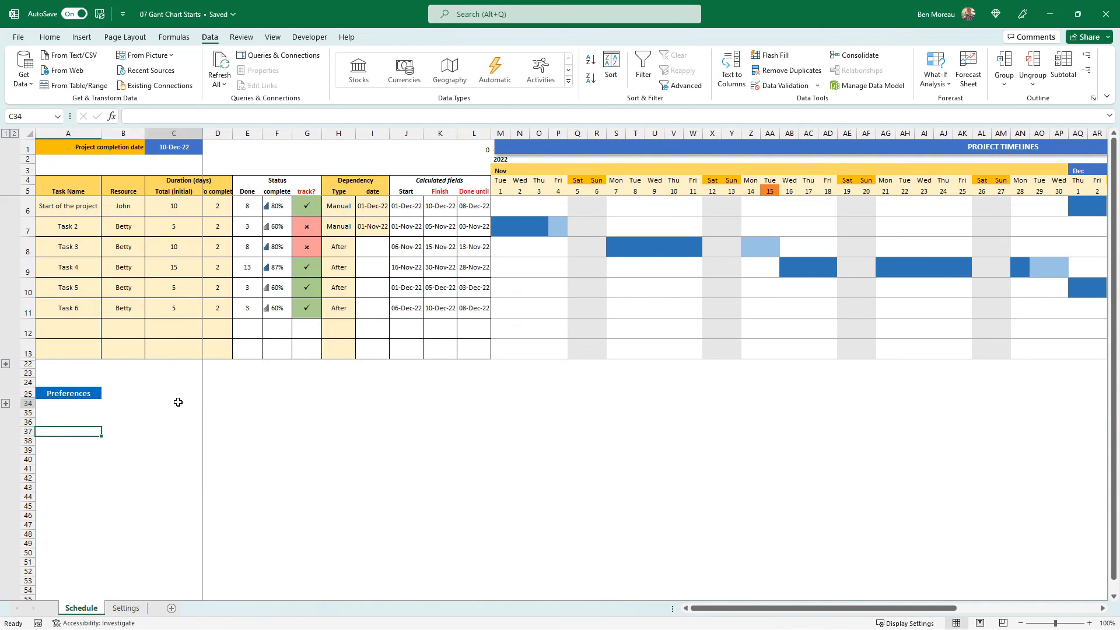
left_click(367, 432)
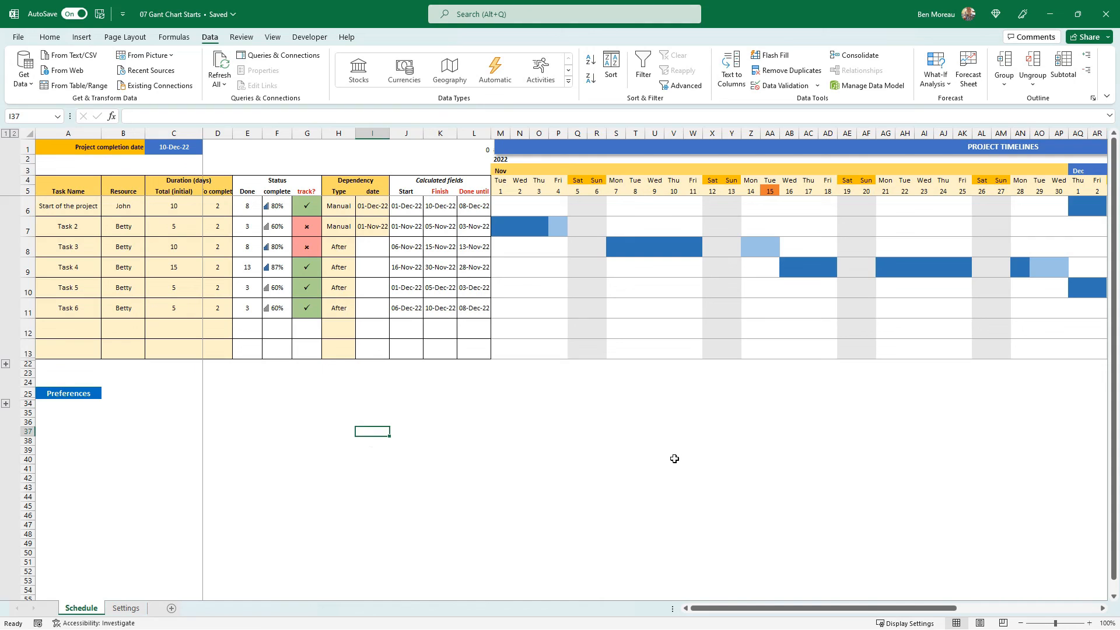
left_click(6, 404)
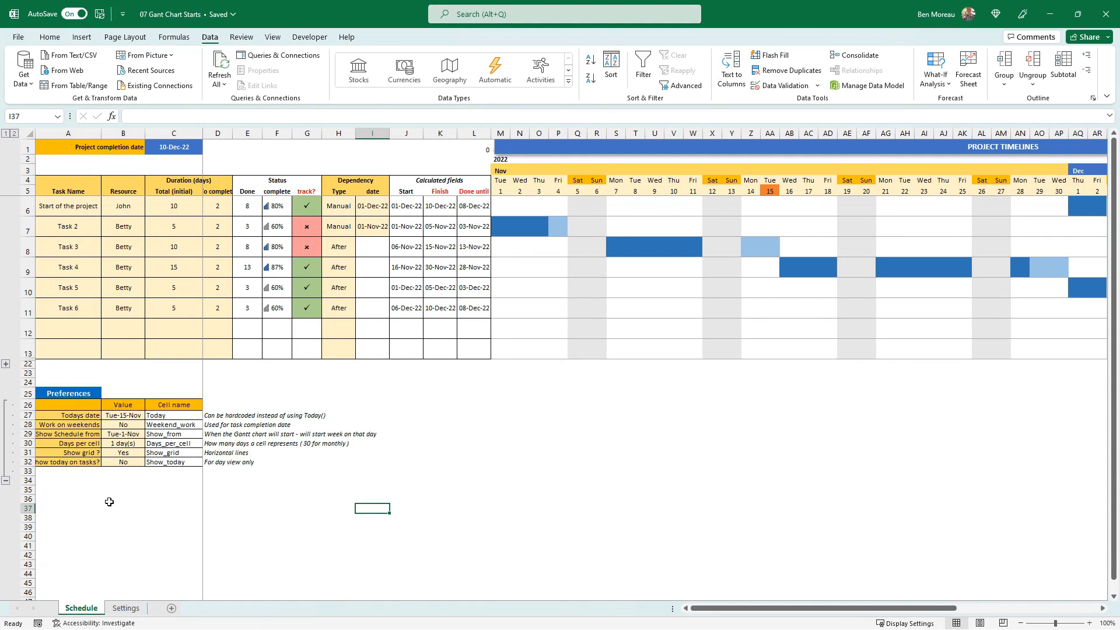
left_click(127, 609)
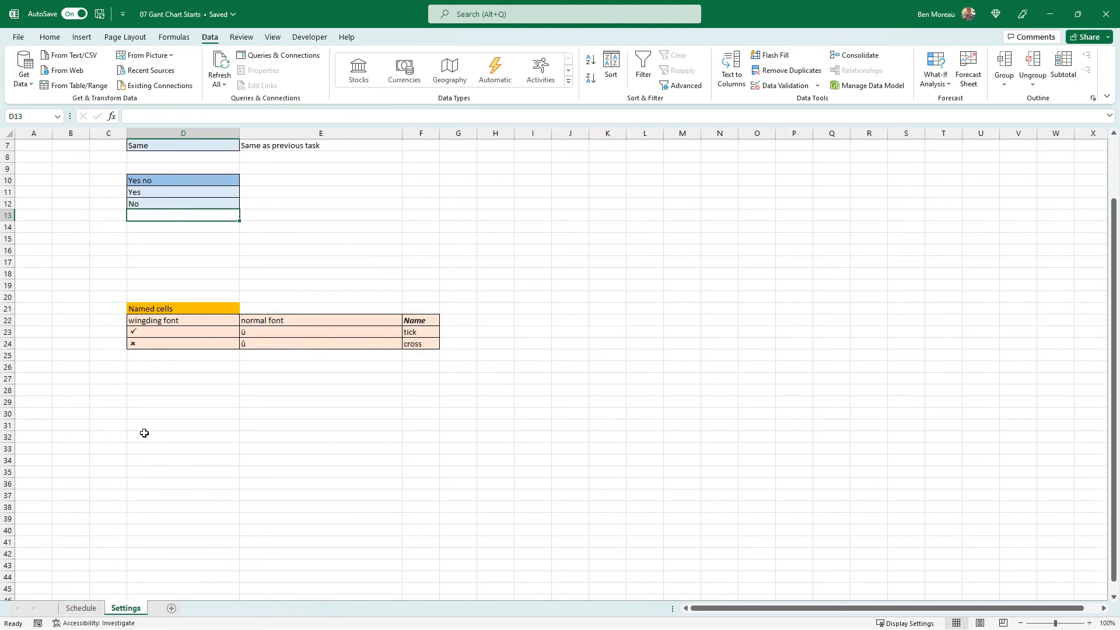
scroll(178, 222, "up", 2)
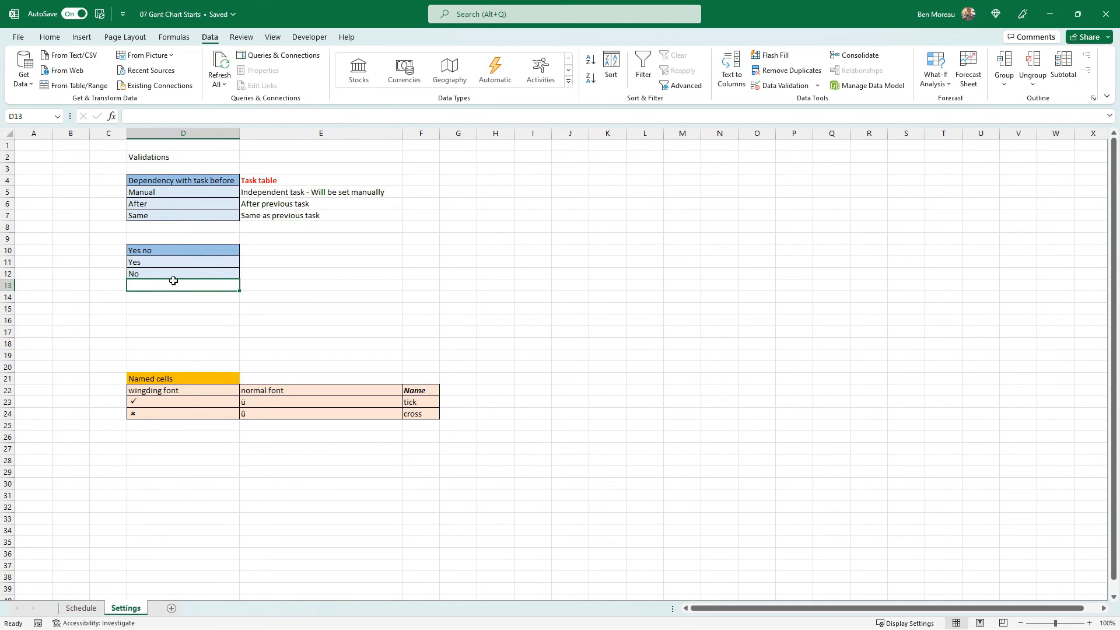
left_click(94, 609)
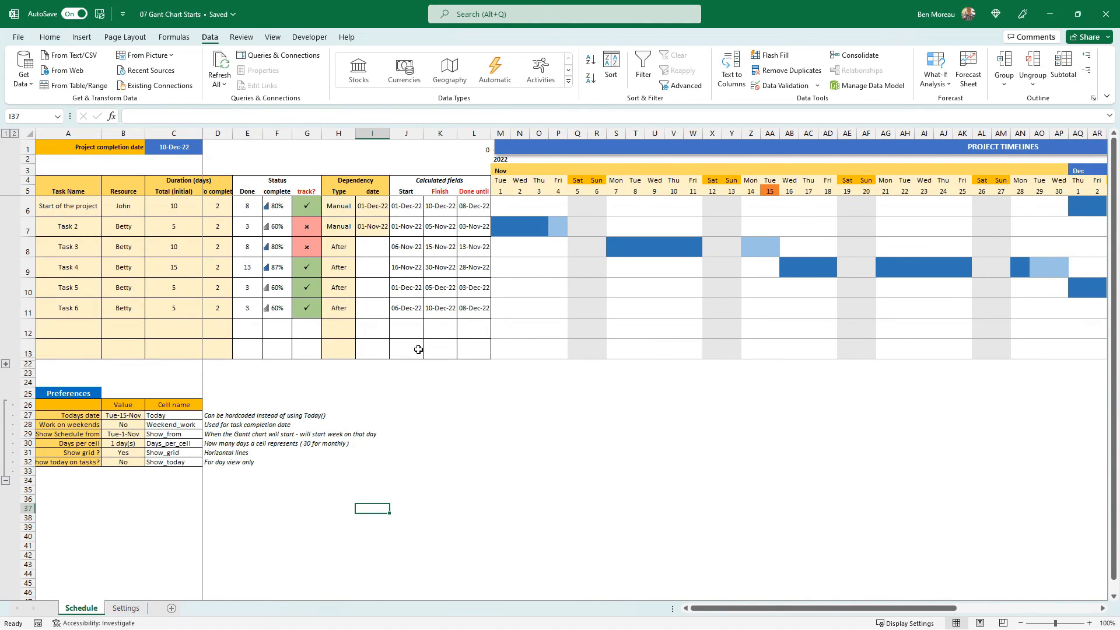
Step: Set the preference Show grid to No and the preference for showing today on tasks to Yes
left_click(124, 456)
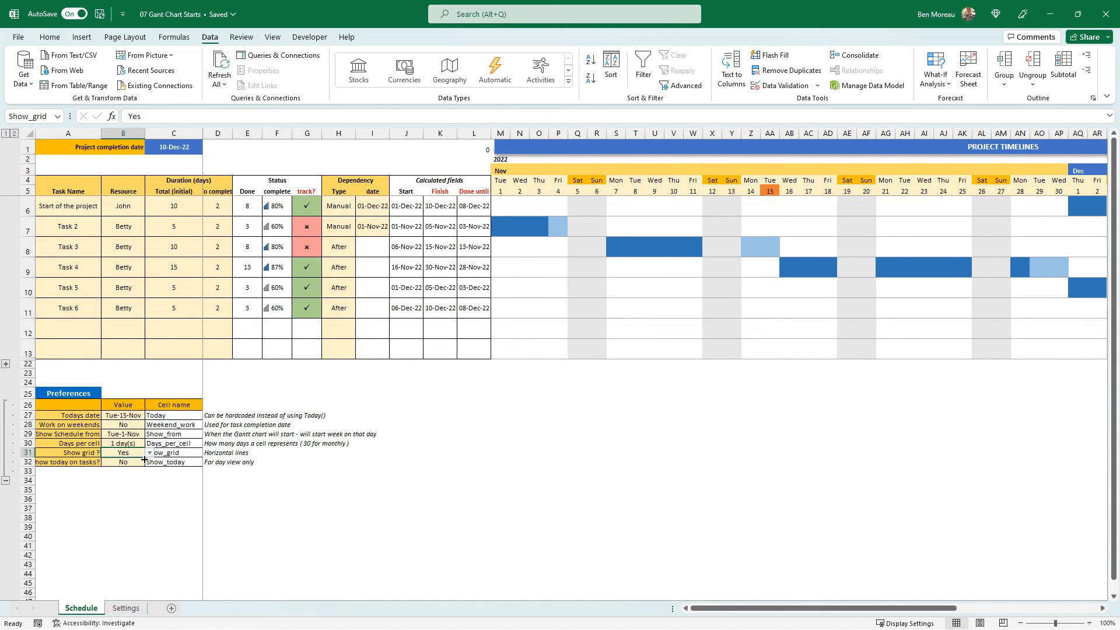
left_click(149, 453)
left_click(138, 470)
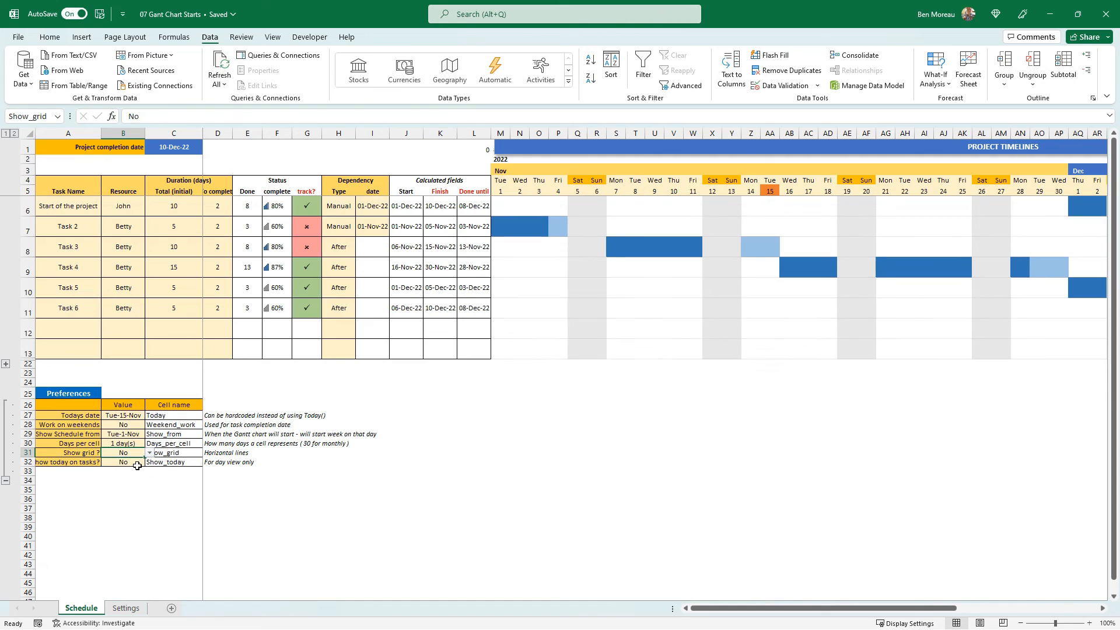
left_click(133, 464)
left_click(150, 462)
left_click(141, 471)
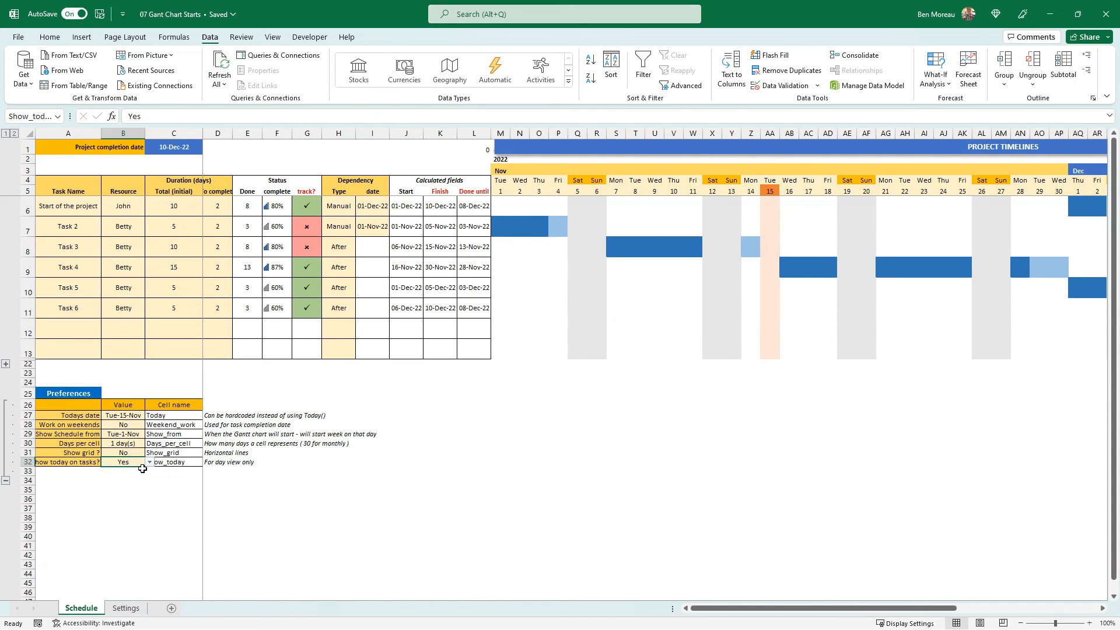
Step: Set the Days per cell preference to 7 to try a weekly timeline
left_click(133, 444)
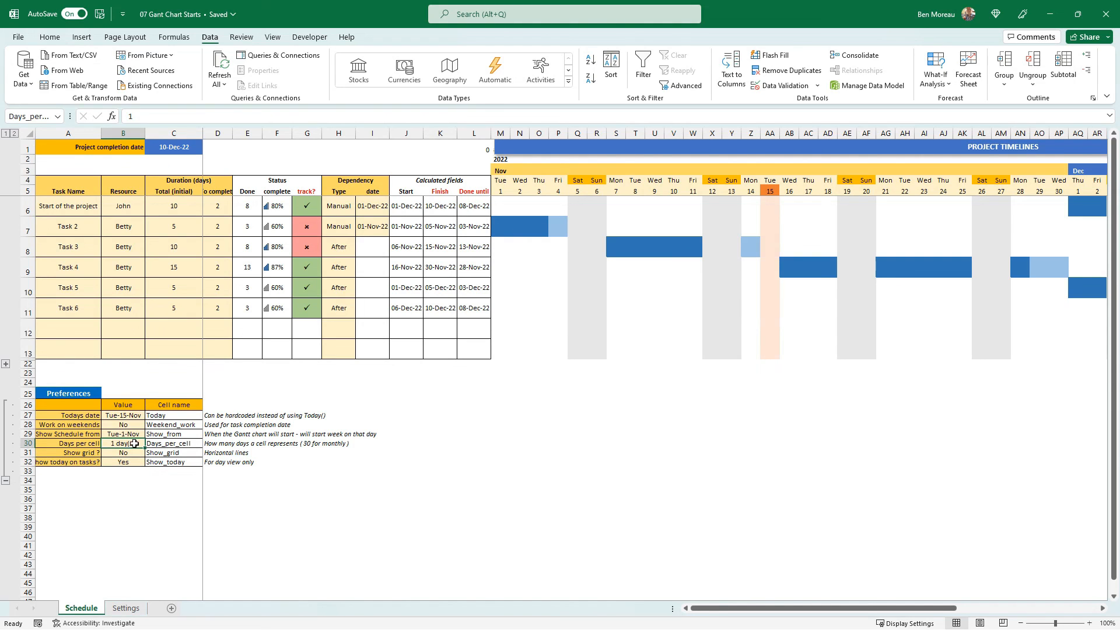
type("7")
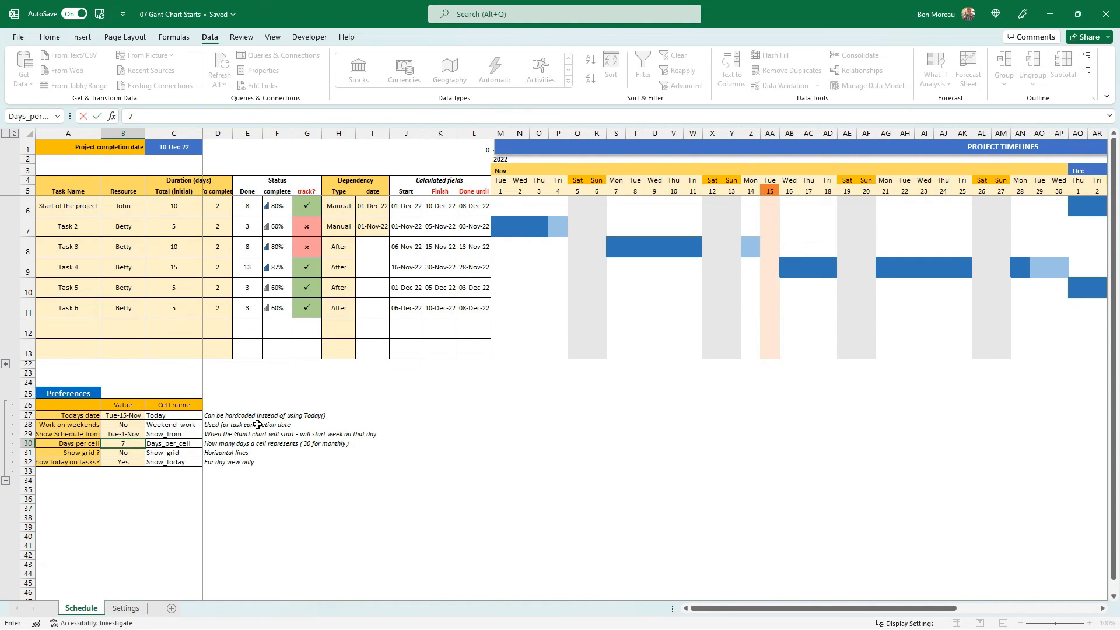
key("Return")
Step: Look across the weekly Gantt timeline to check how the dates and task bars are laid out
key("Right")
key("Right")
key("Right")
key("Right")
key("Right")
key("Right")
key("Right")
key("Right")
key("Right")
key("Right")
key("Right")
key("Right")
key("Right")
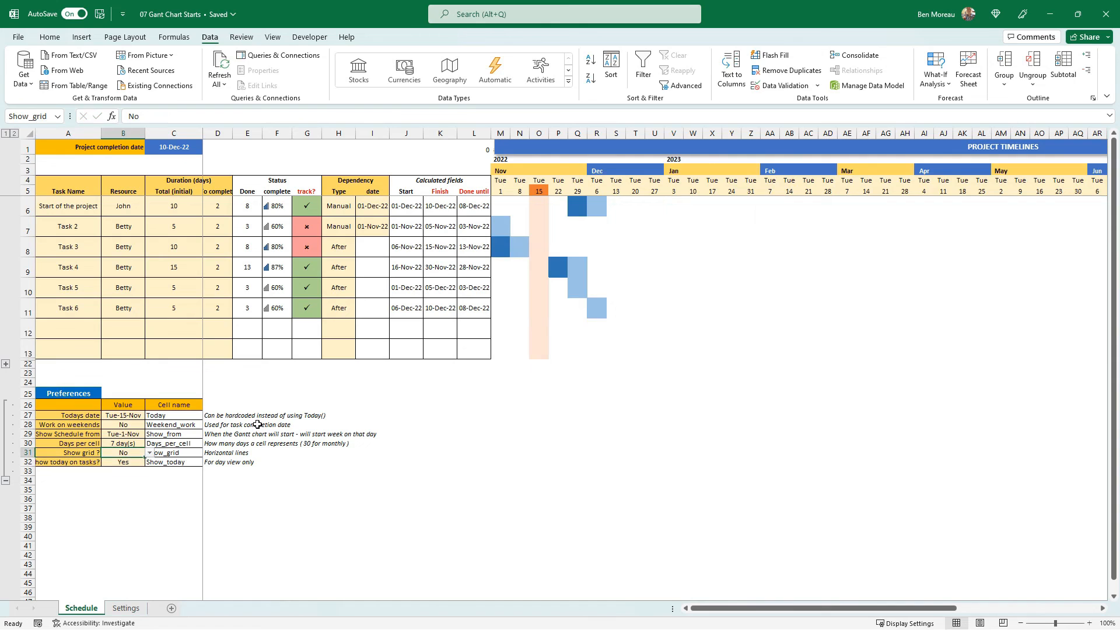
key("Left")
key("Left")
key("Left")
key("Left")
key("Left")
key("Left")
key("Left")
key("Left")
key("Left")
key("Left")
key("Left")
key("Left")
key("Left")
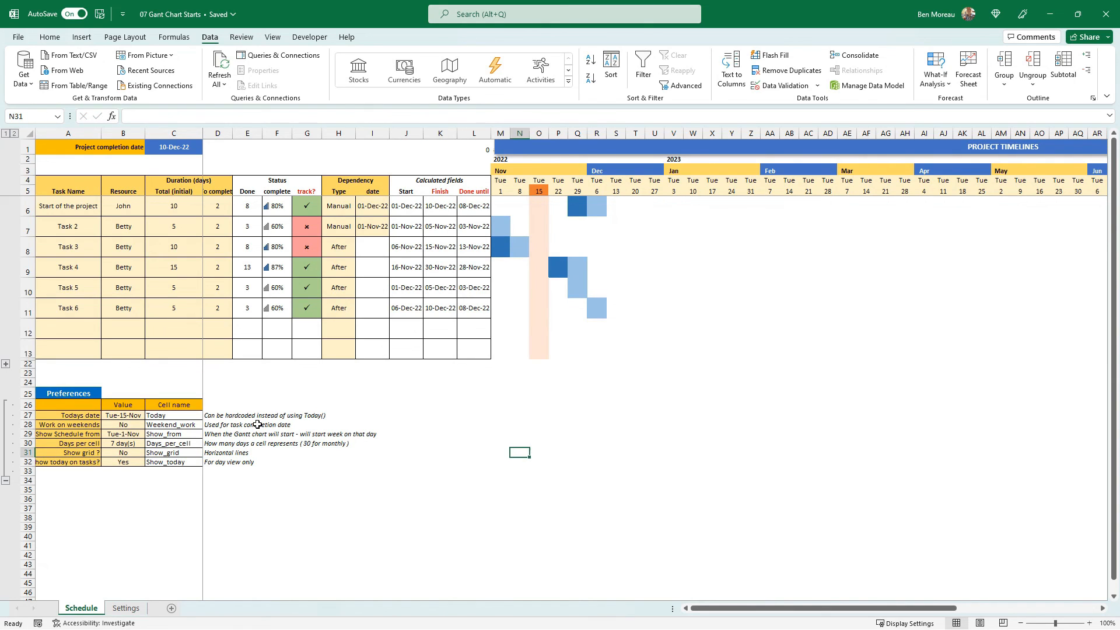
key("Up")
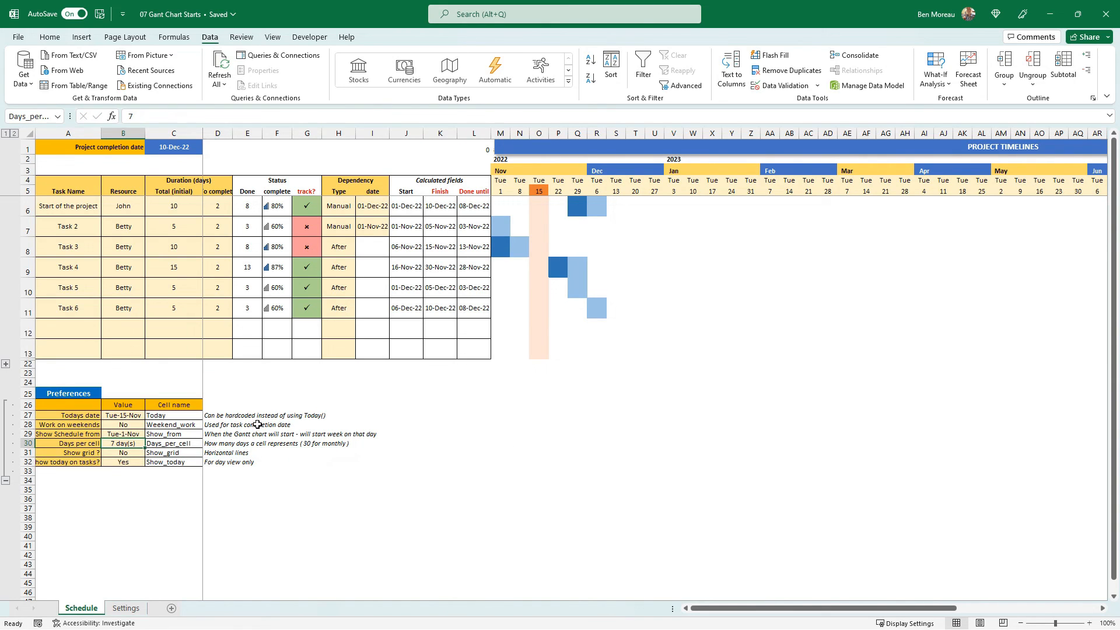
Step: Set the total initial duration of Task 5 to 250 days
left_click(186, 288)
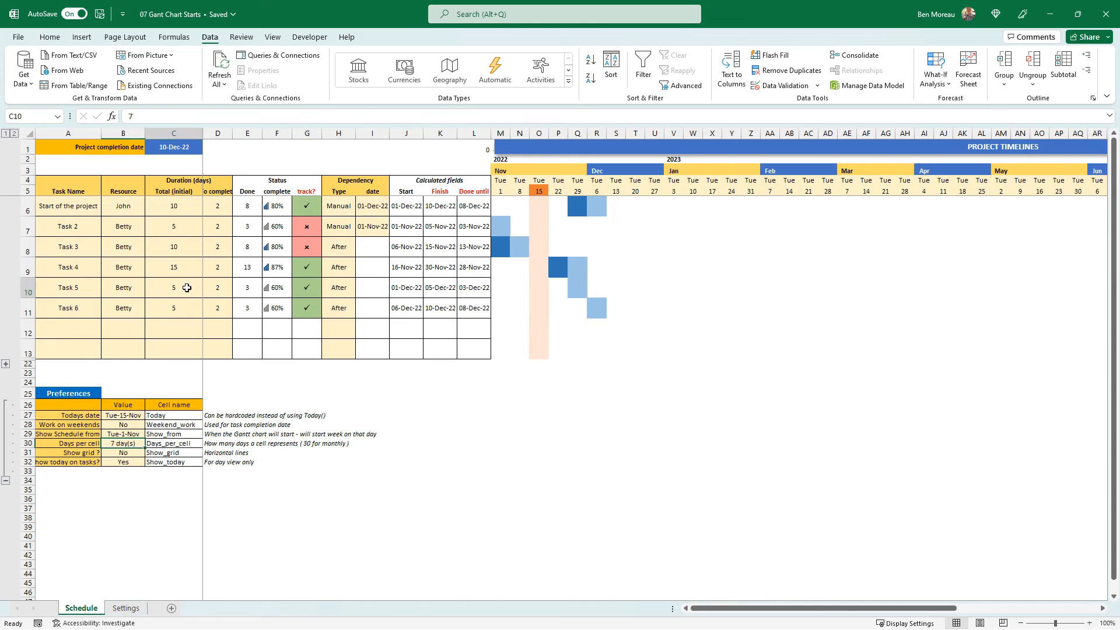
type("250")
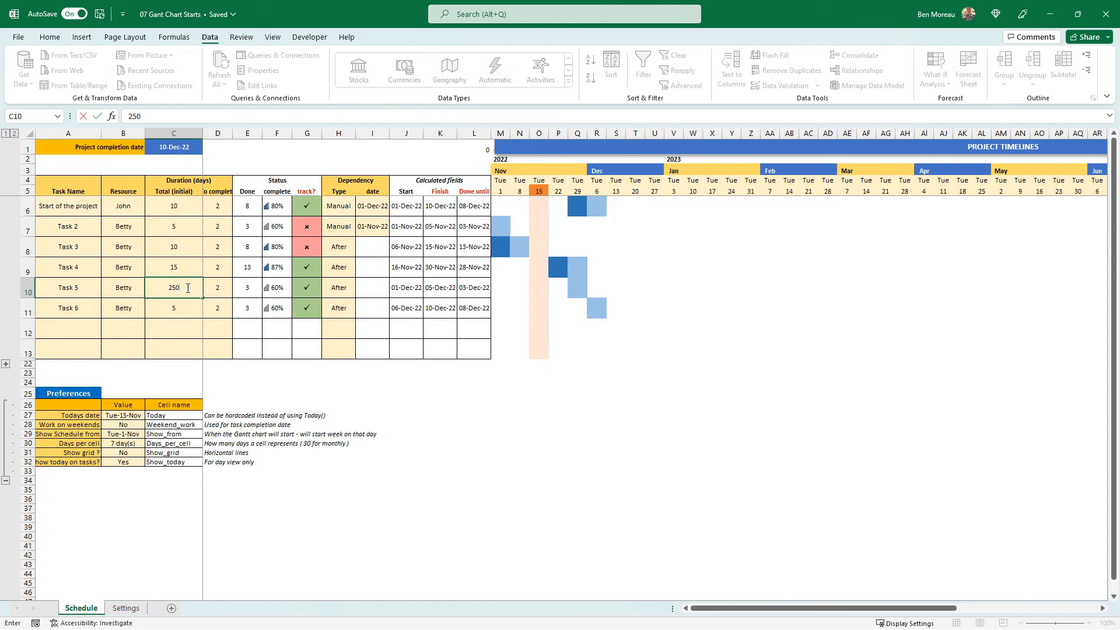
key("Return")
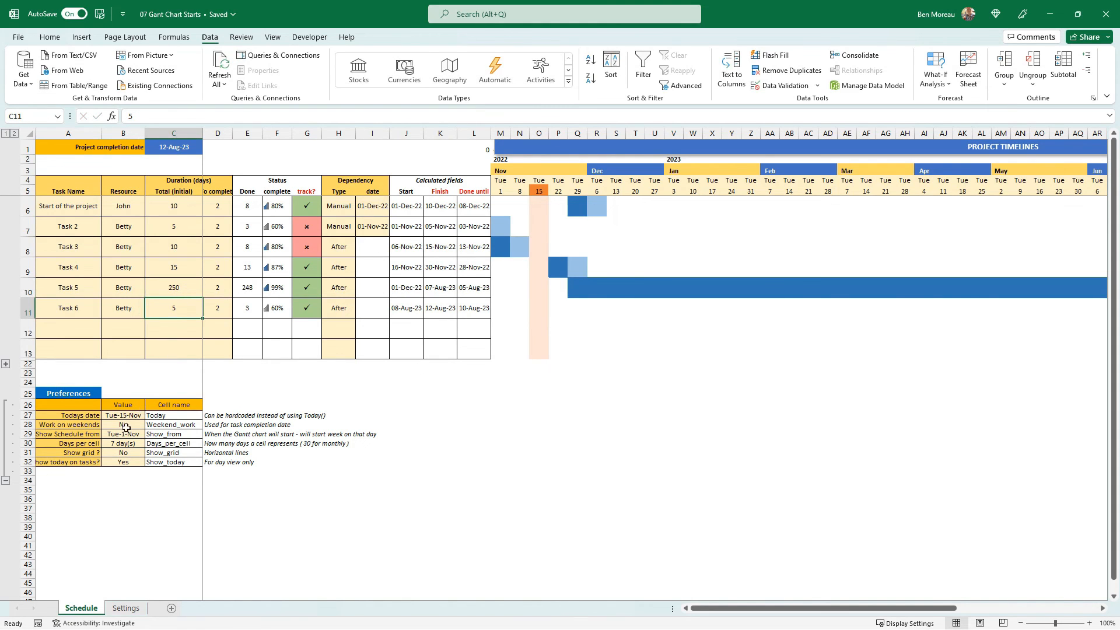
Step: Set the Days per cell preference to 30 for a monthly timeline
left_click(121, 446)
type("30")
key("Return")
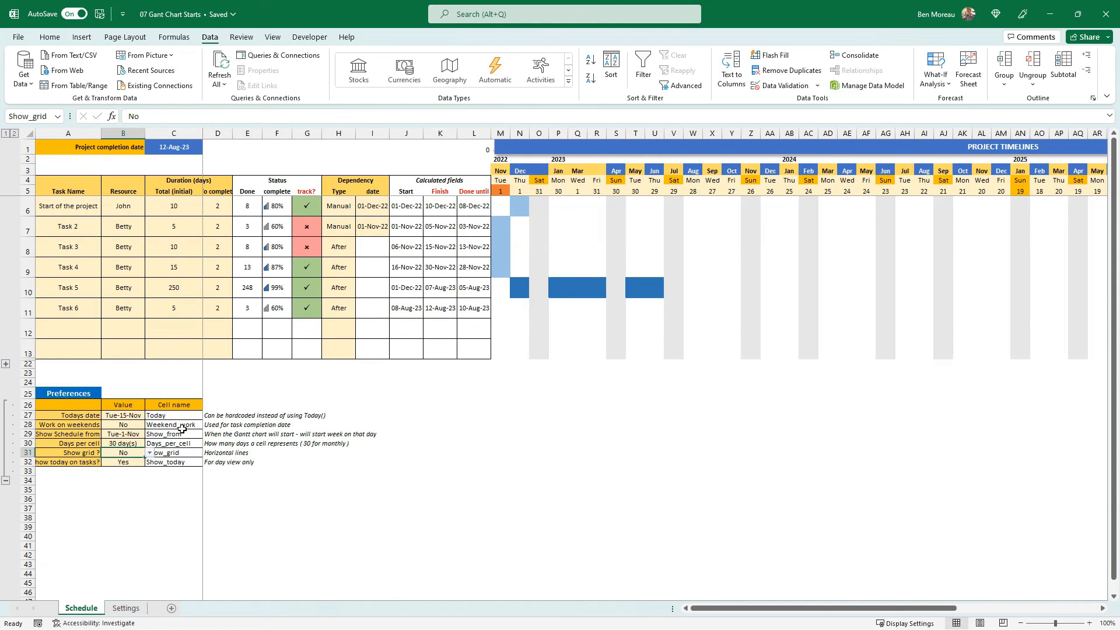
key("Up")
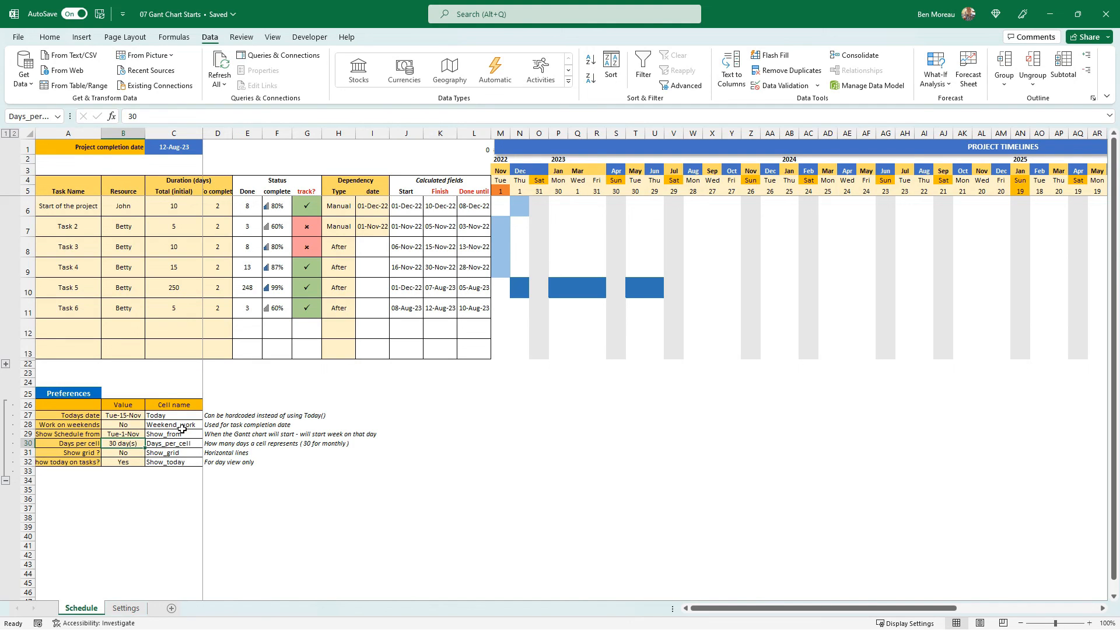
Step: Set the Show Schedule from preference to the date 1/2/2022
key("Up")
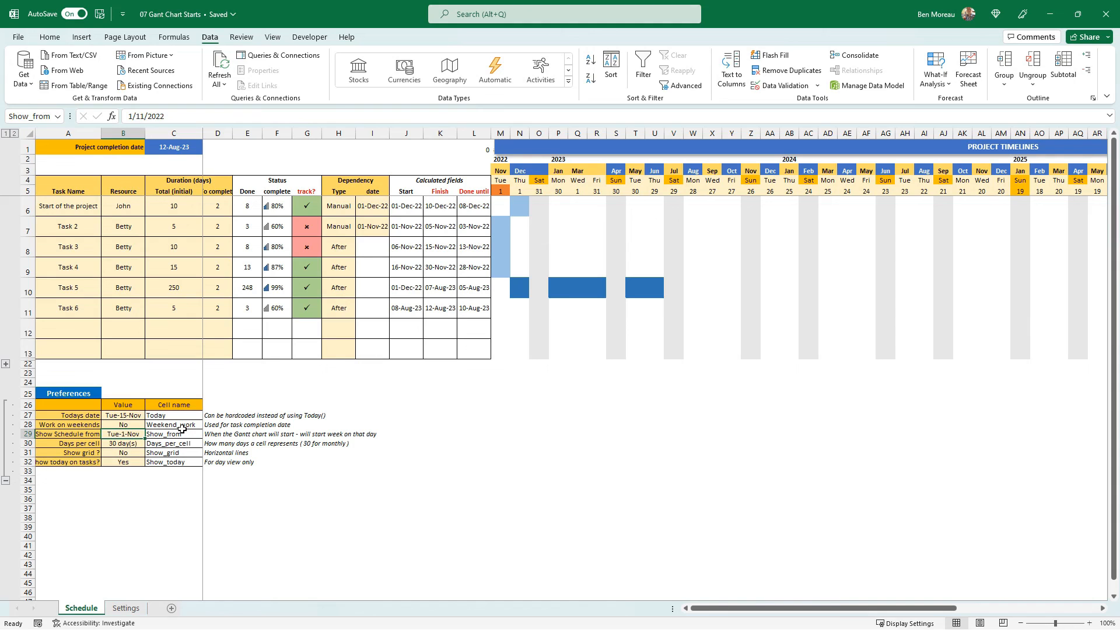
type("1/2")
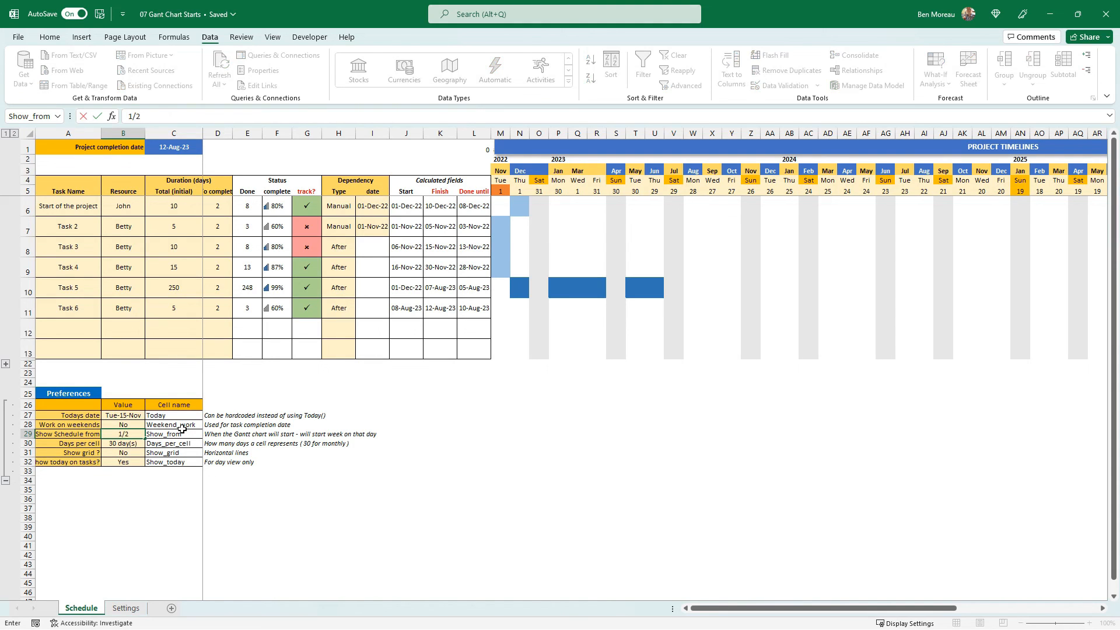
type("/2022")
key("Return")
key("Up")
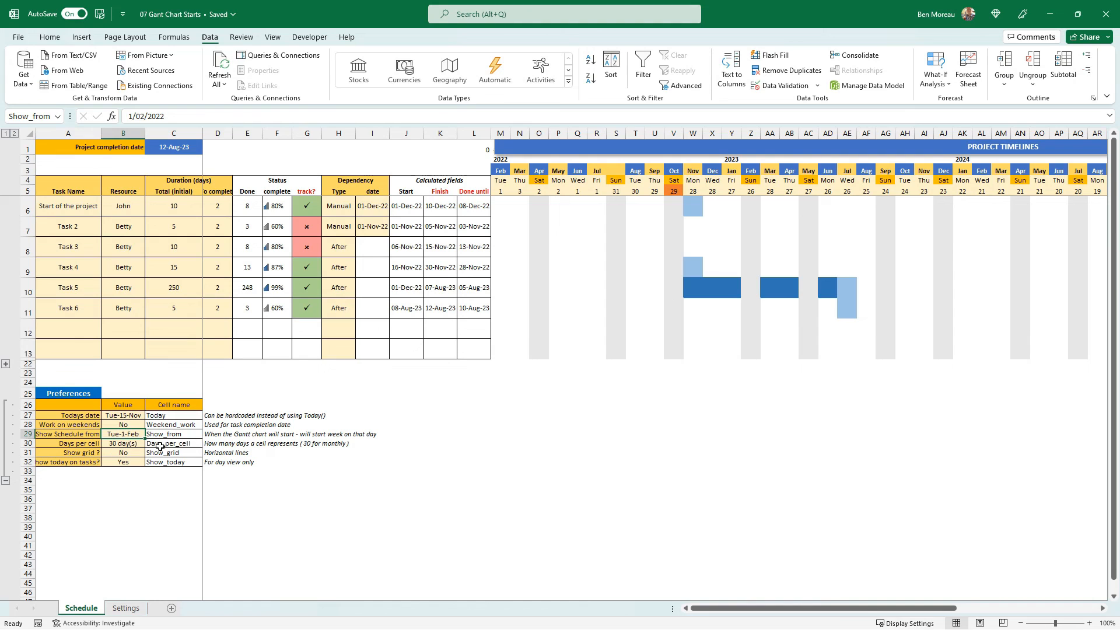
Step: Set the Work on weekends preference to Yes
left_click(123, 425)
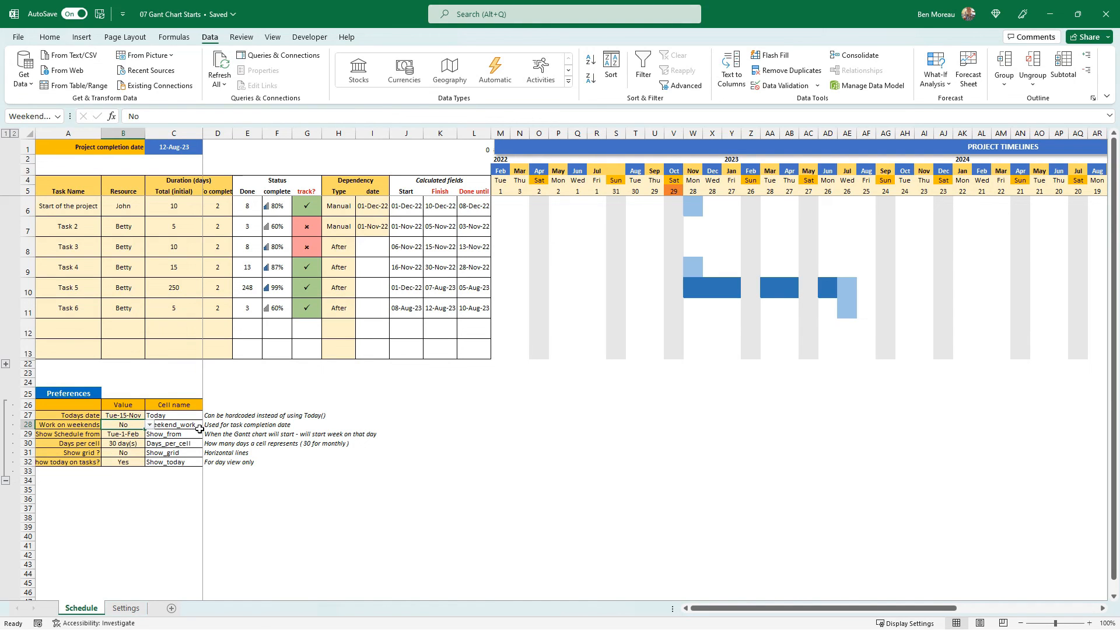
type("Yes")
key("Return")
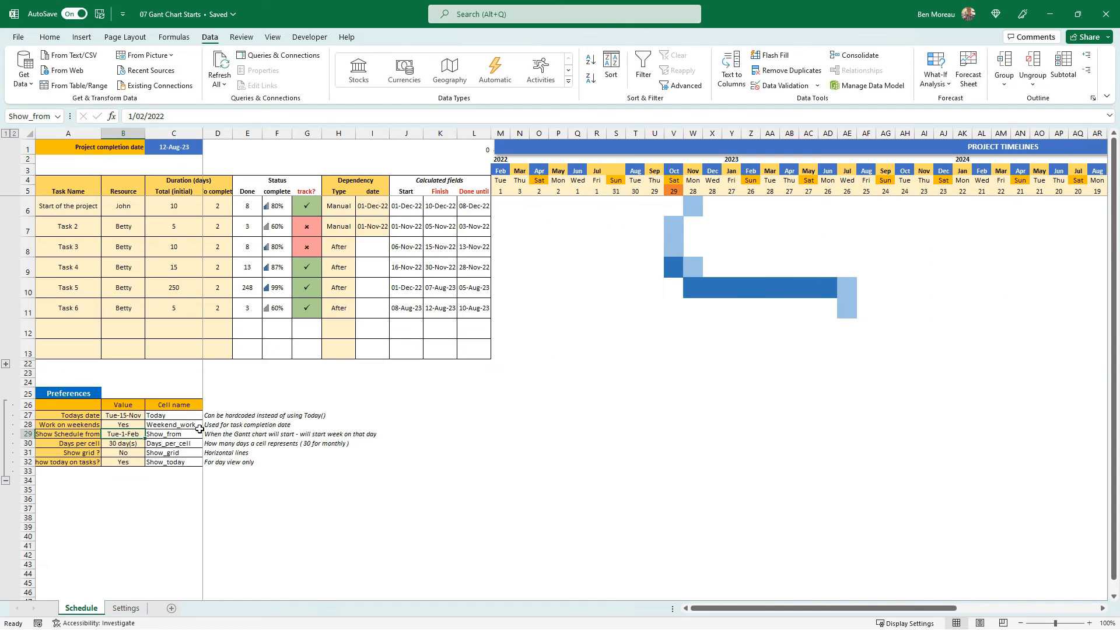
key("Up")
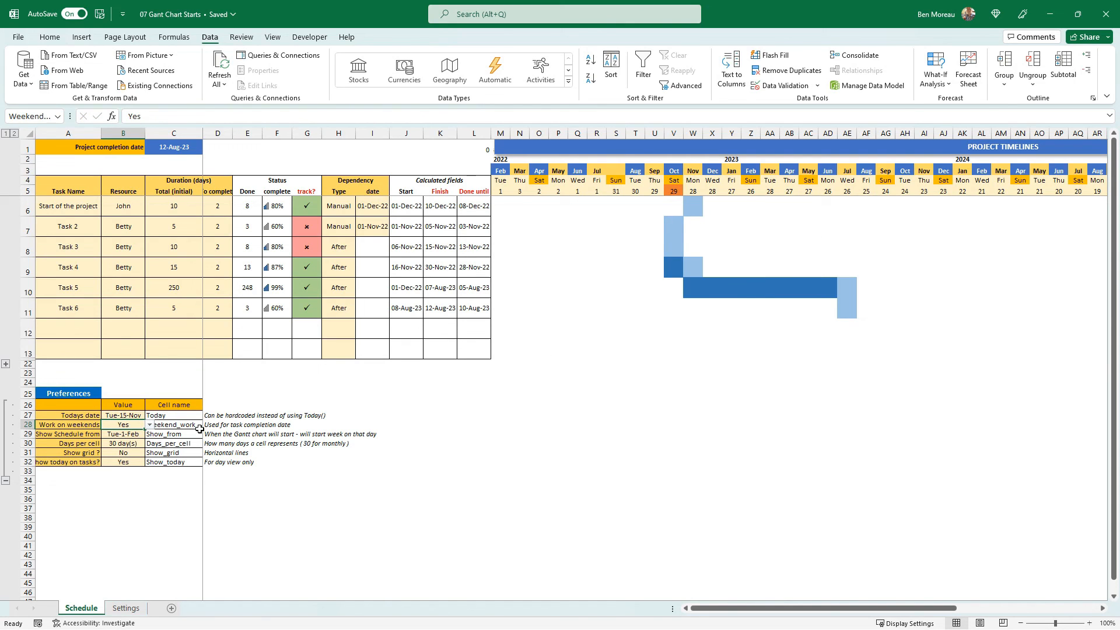
Step: Examine the formula behind the Todays date preference
key("Up")
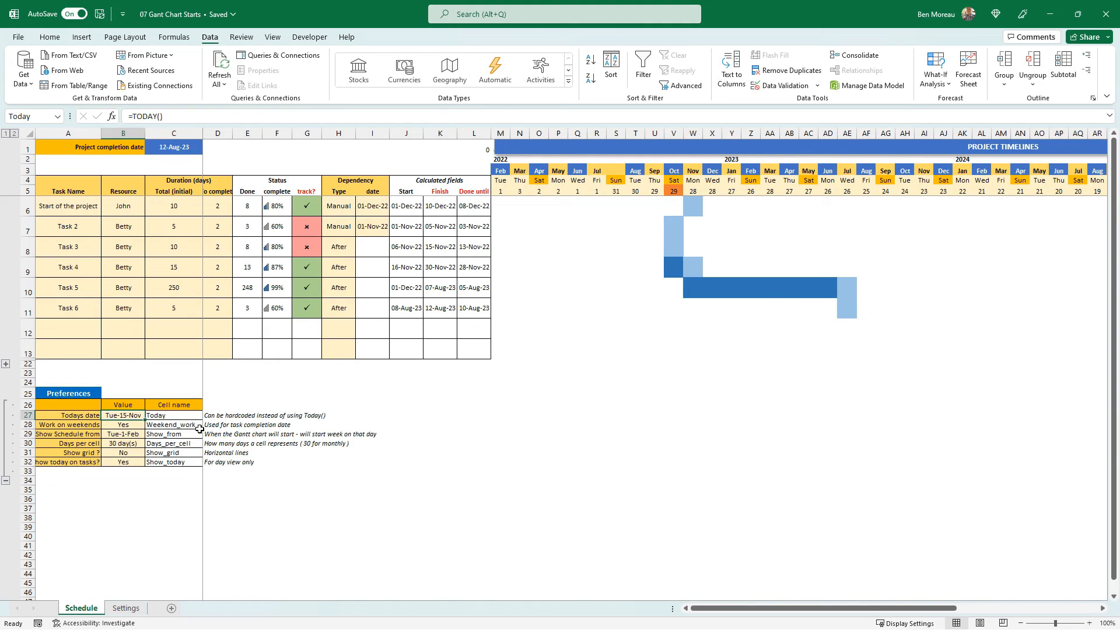
left_click(124, 488)
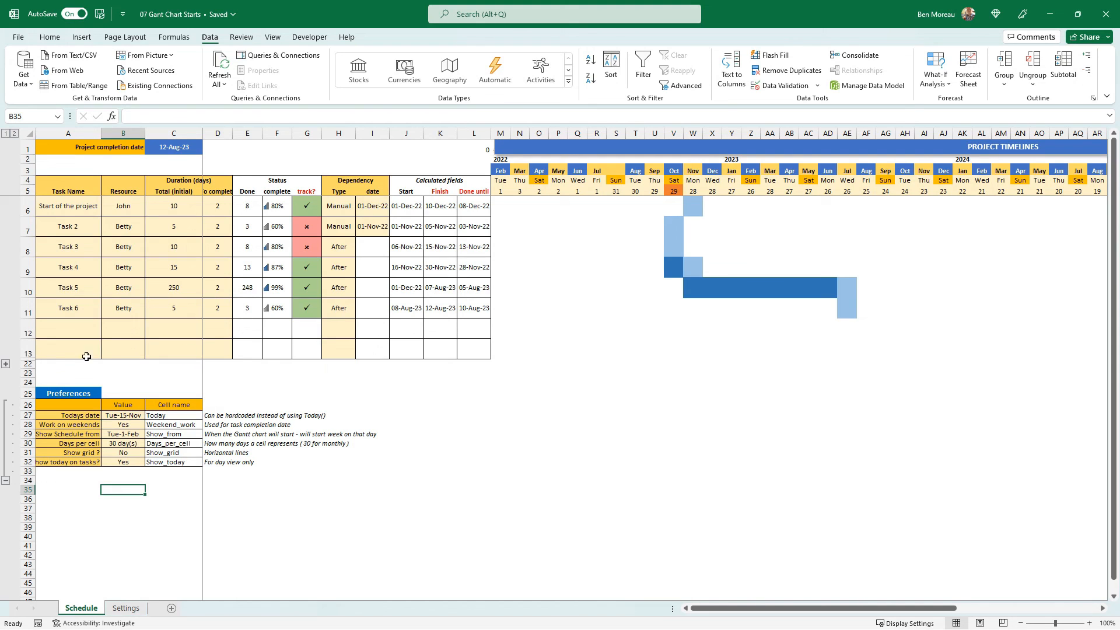
left_click(150, 332)
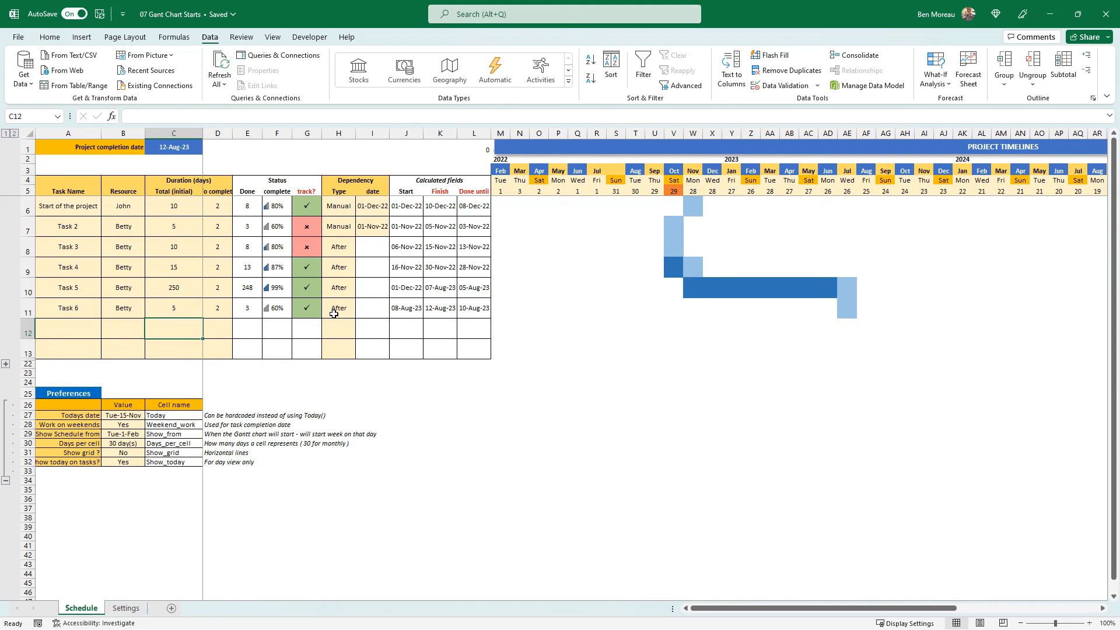